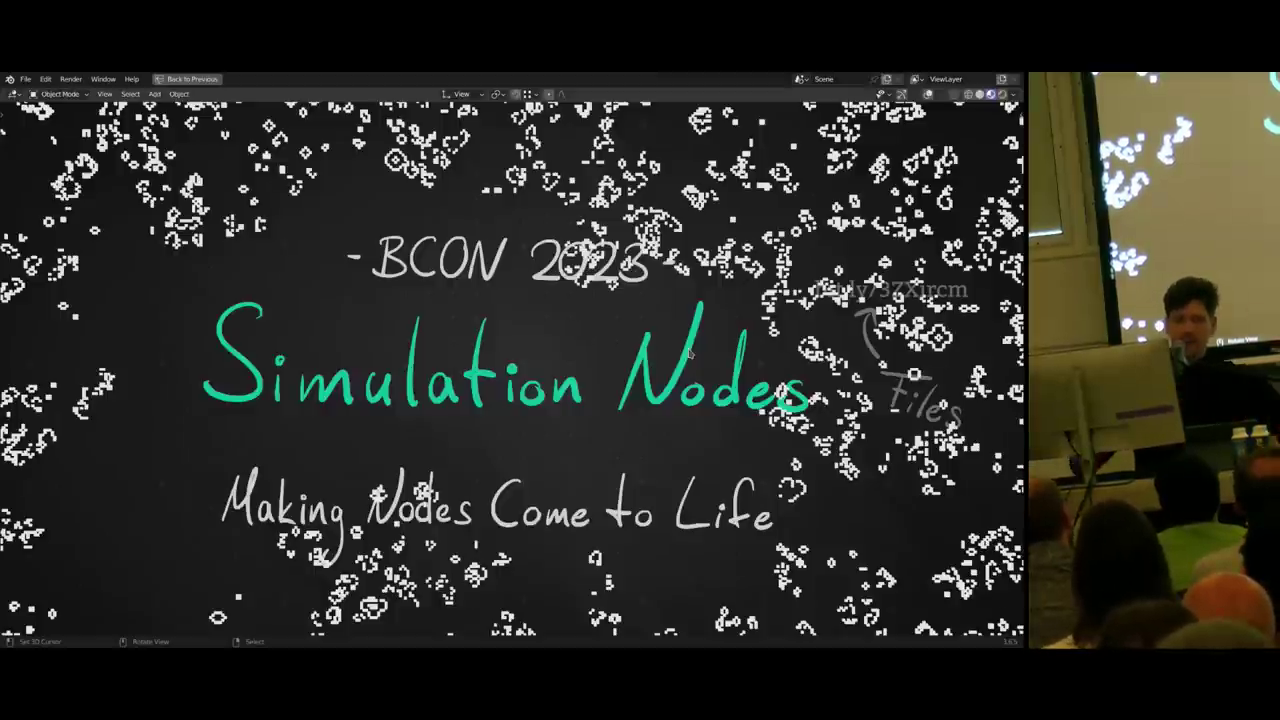
- Play the title animation, restore the maximized viewport to the full workspace layout, and stop playback
{"action": "key", "text": "space"}
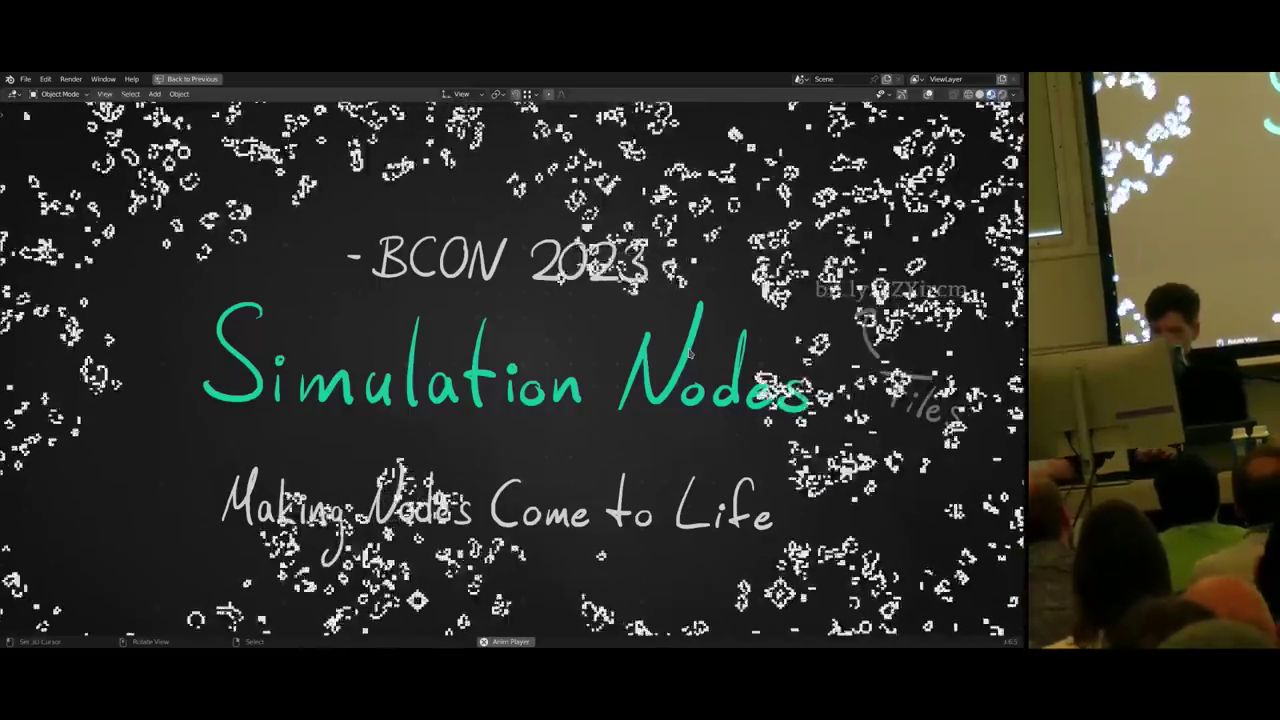
{"action": "key", "text": "ctrl+space"}
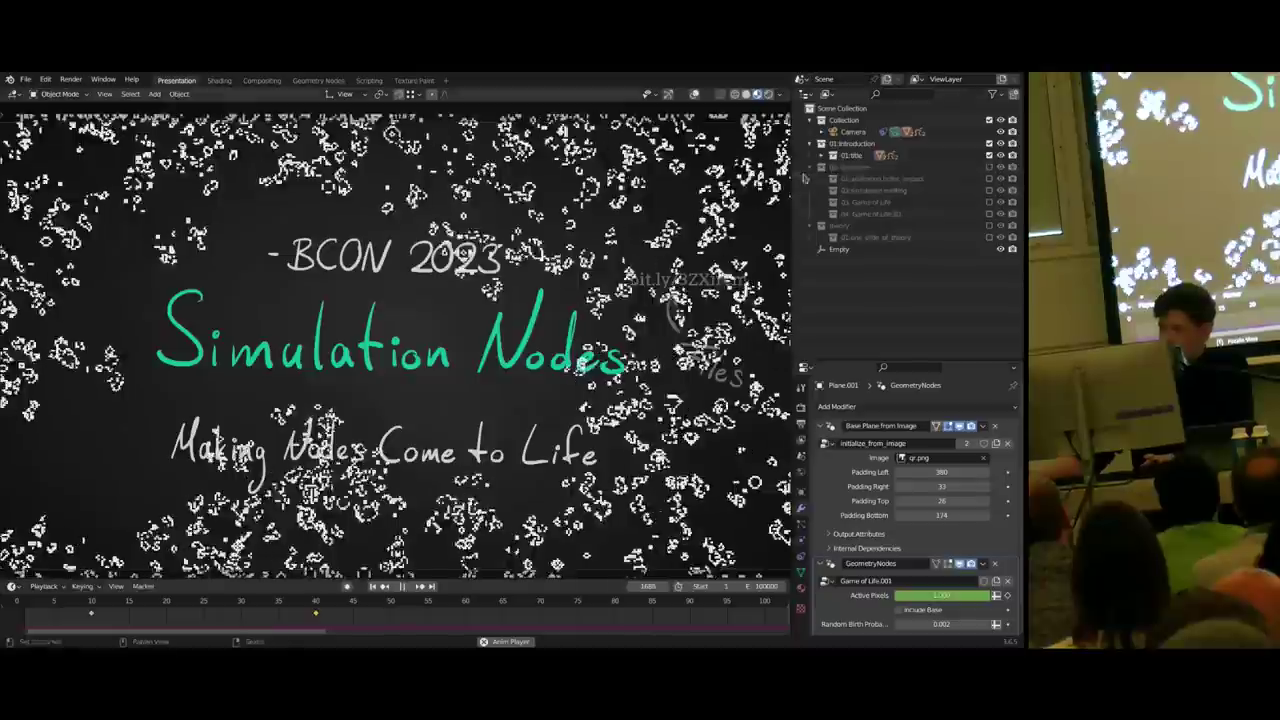
{"action": "key", "text": "space"}
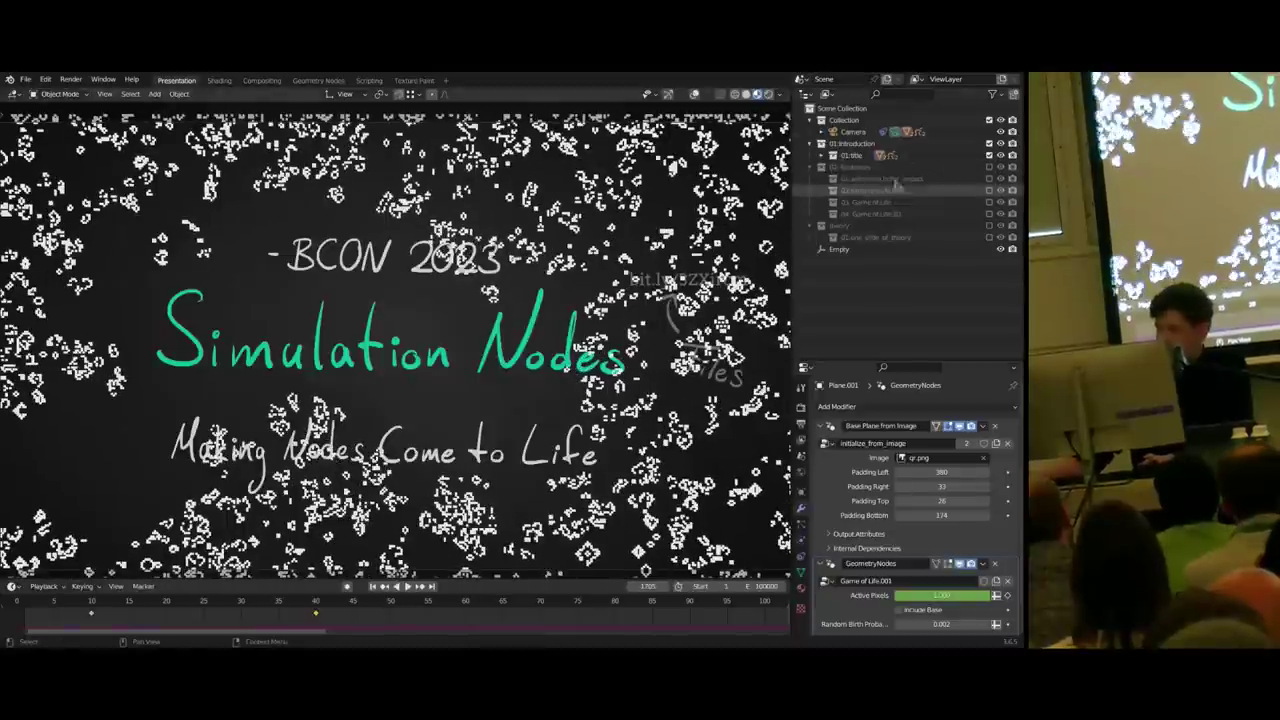
- Exclude the 01:Introduction collection from the view layer, include 02: Examples, and return to frame 0
{"action": "left_click", "coordinate": [989, 143]}
{"action": "left_click", "coordinate": [989, 167]}
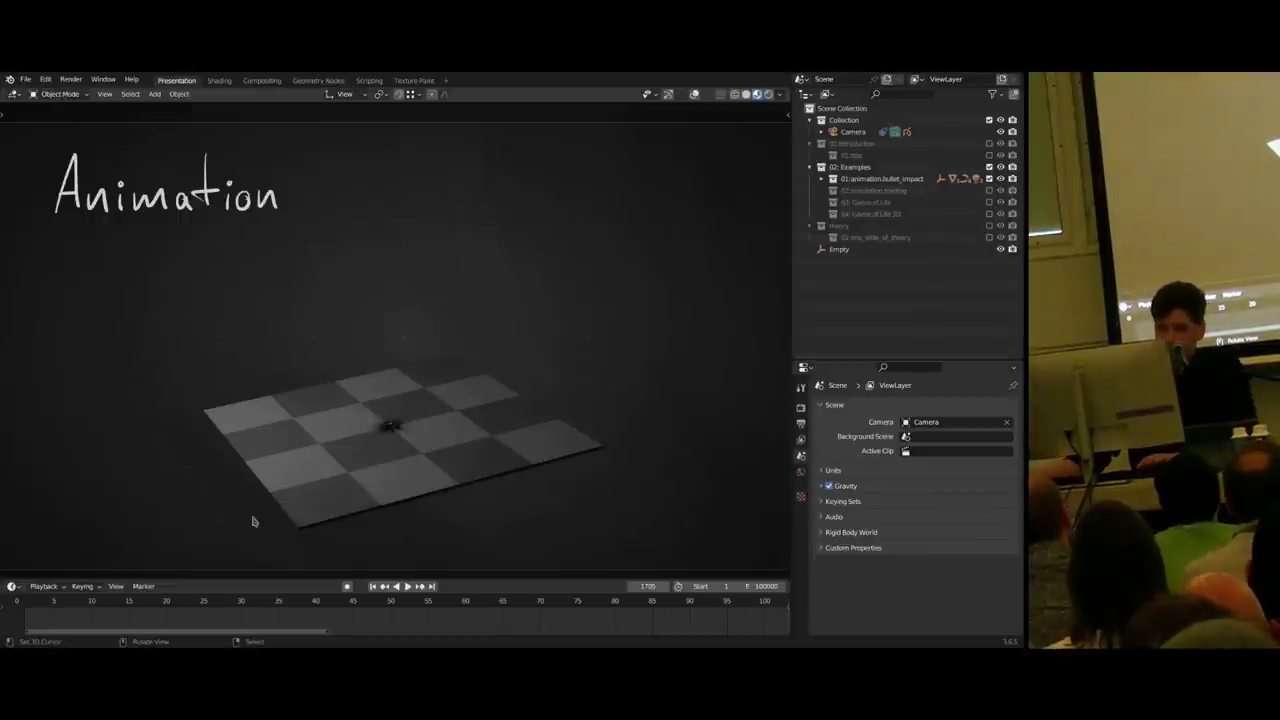
{"action": "left_click", "coordinate": [17, 605]}
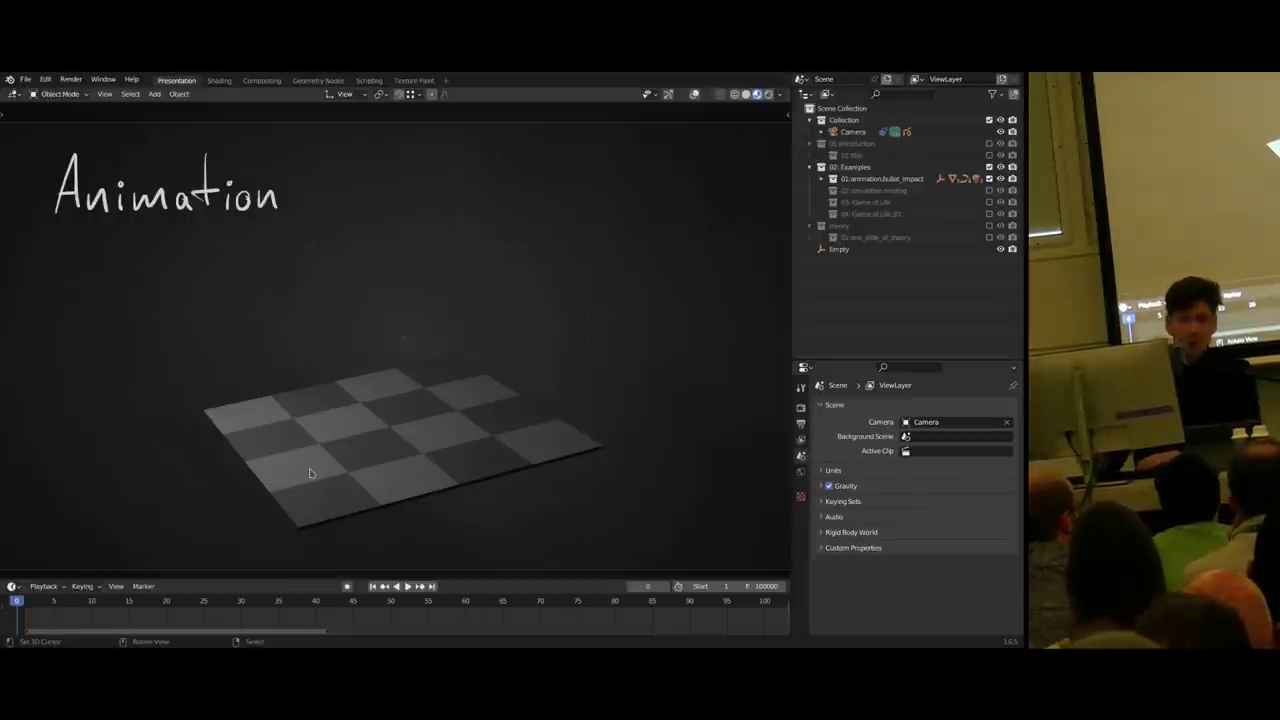
- Play the bullet impact animation several times from the start, stop it, and scrub to frame 8
{"action": "key", "text": "space"}
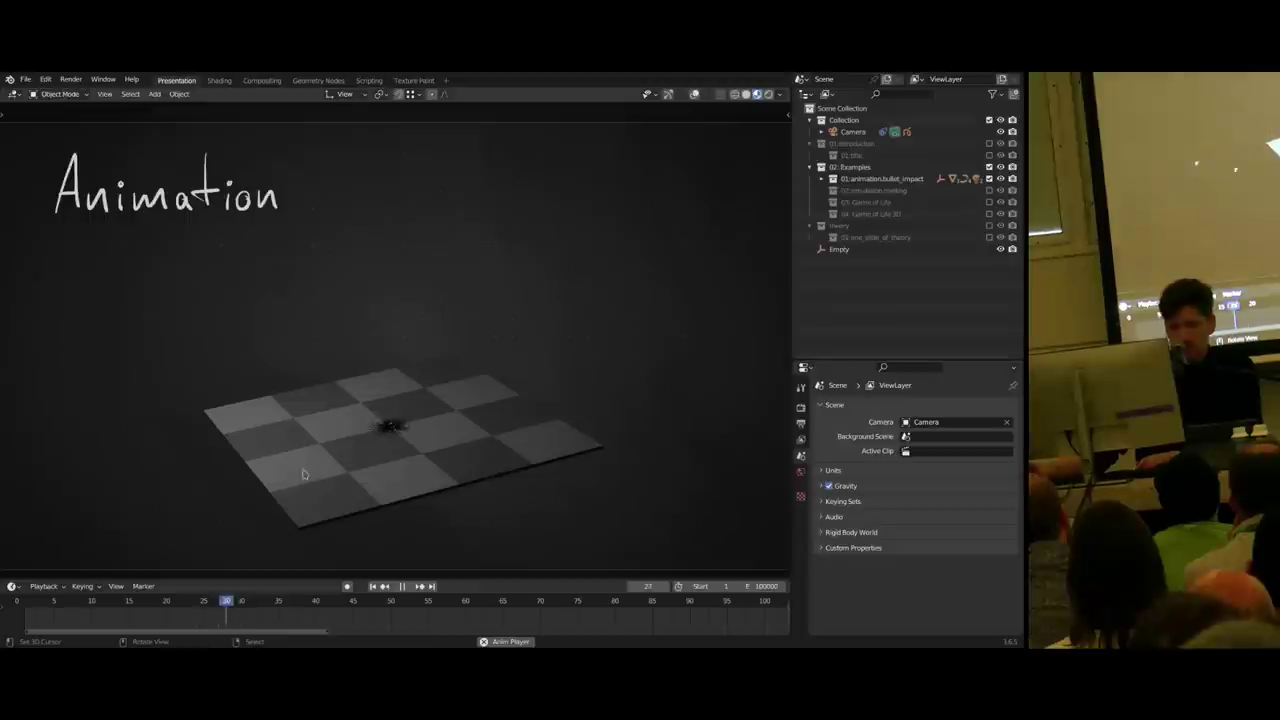
{"action": "left_click", "coordinate": [18, 607]}
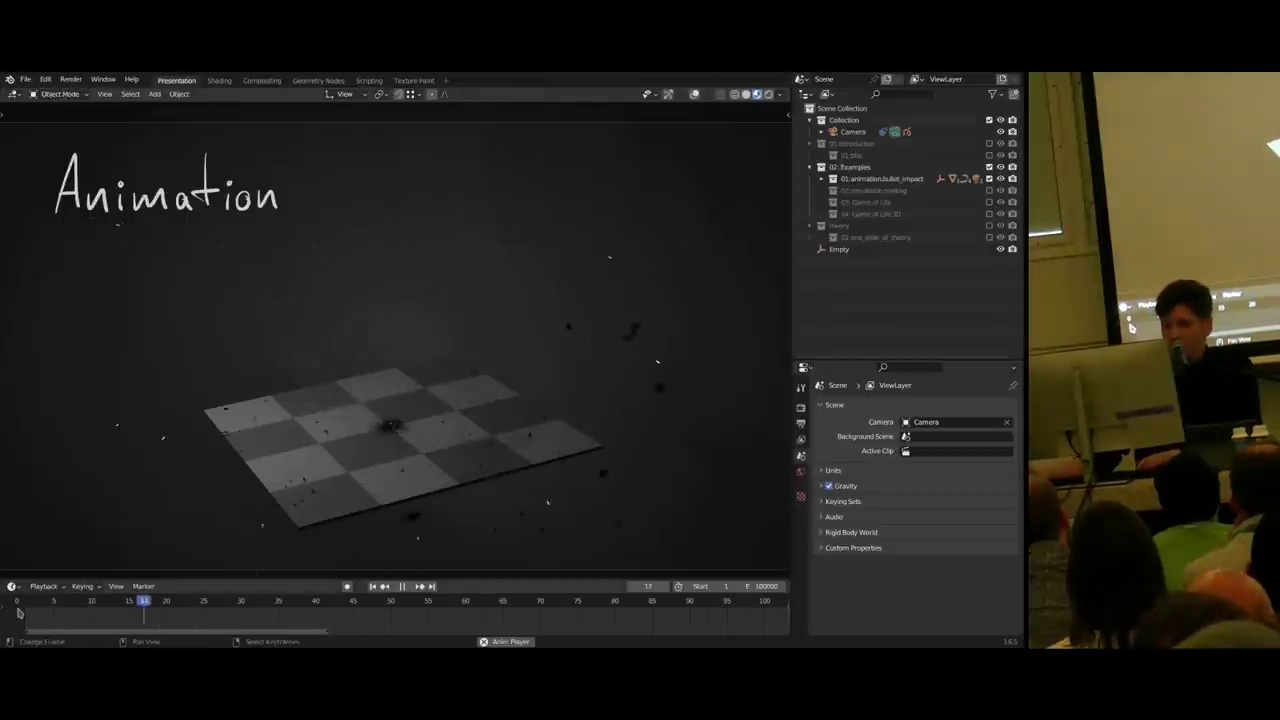
{"action": "left_click", "coordinate": [18, 607]}
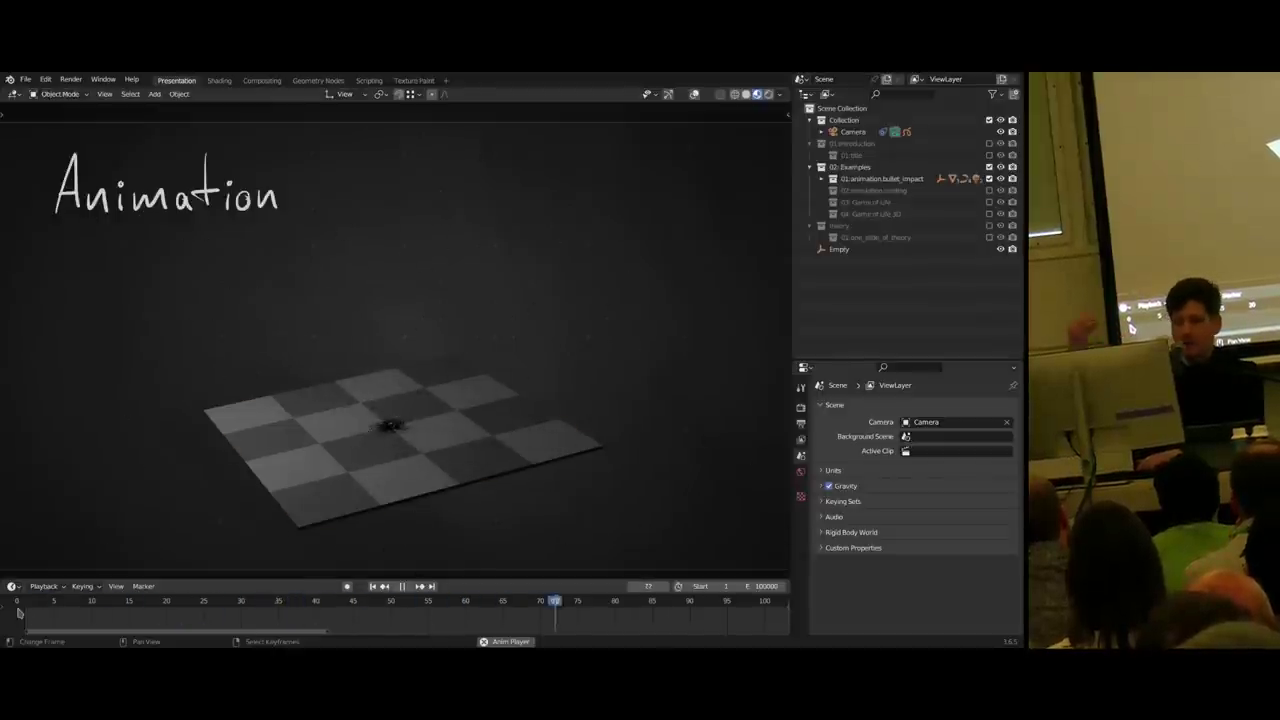
{"action": "key", "text": "space"}
{"action": "left_click", "coordinate": [20, 608]}
{"action": "key", "text": "space"}
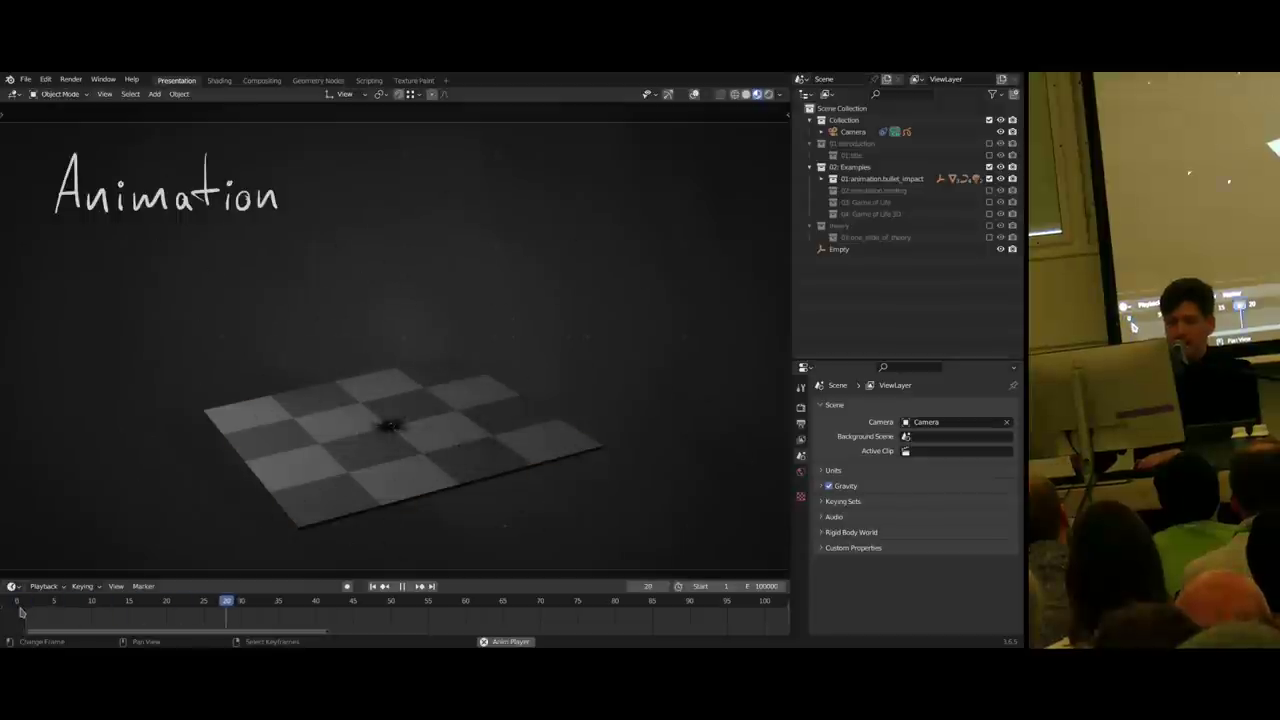
{"action": "left_click", "coordinate": [20, 610]}
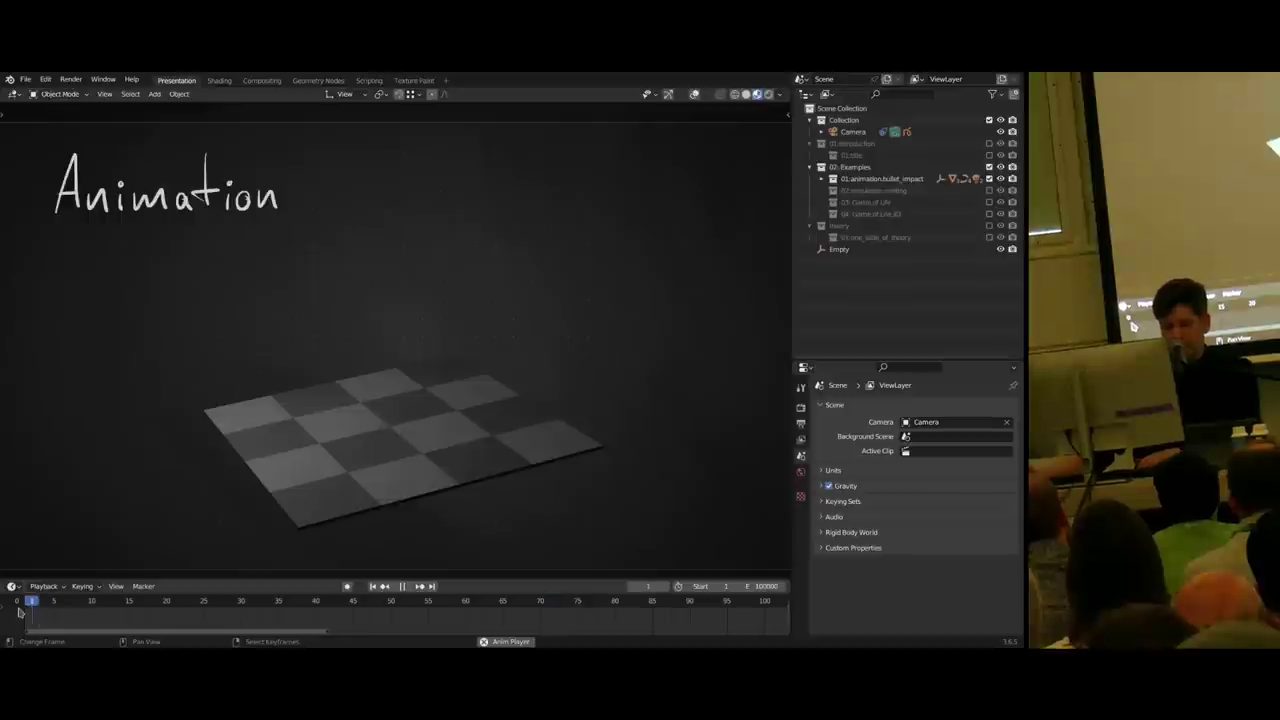
{"action": "key", "text": "space"}
{"action": "left_click_drag", "start_coordinate": [34, 606], "coordinate": [75, 606]}
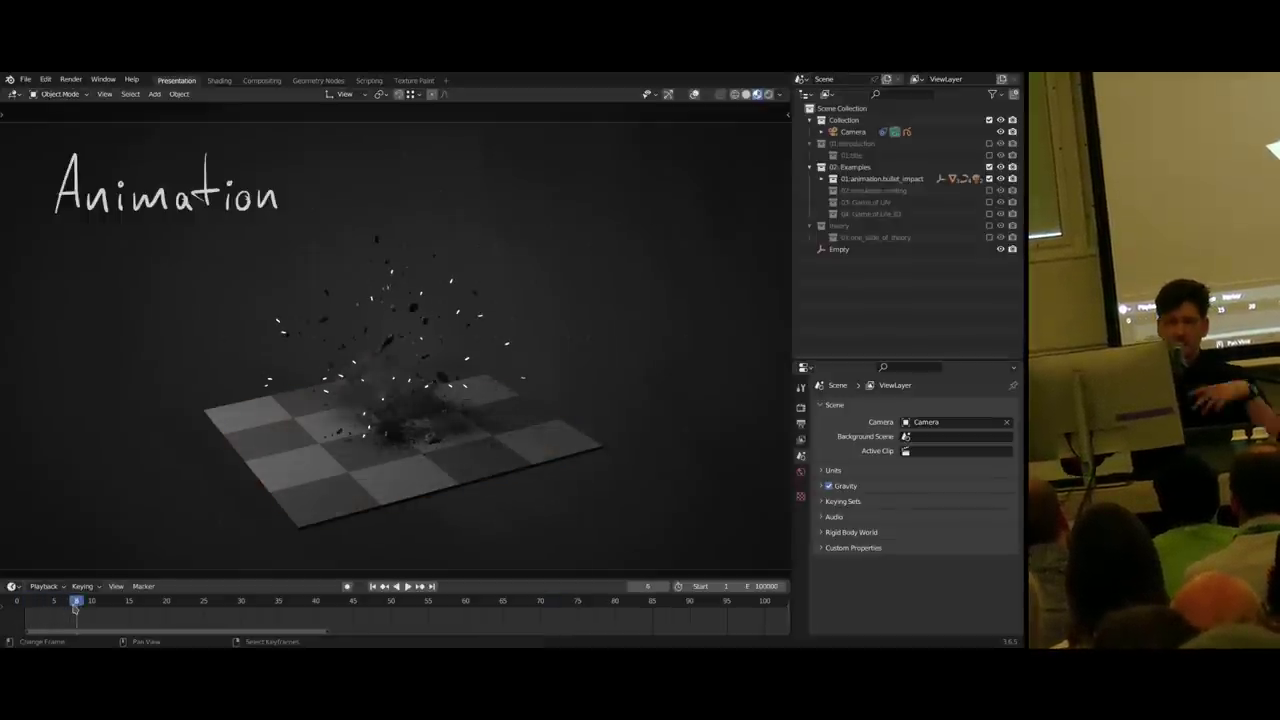
- Switch the viewport to rendered shading with overlays shown, and scrub the debris along its trajectories to frame 11
{"action": "key", "text": "z"}
{"action": "left_click", "coordinate": [329, 399]}
{"action": "key", "text": "z"}
{"action": "left_click", "coordinate": [430, 394]}
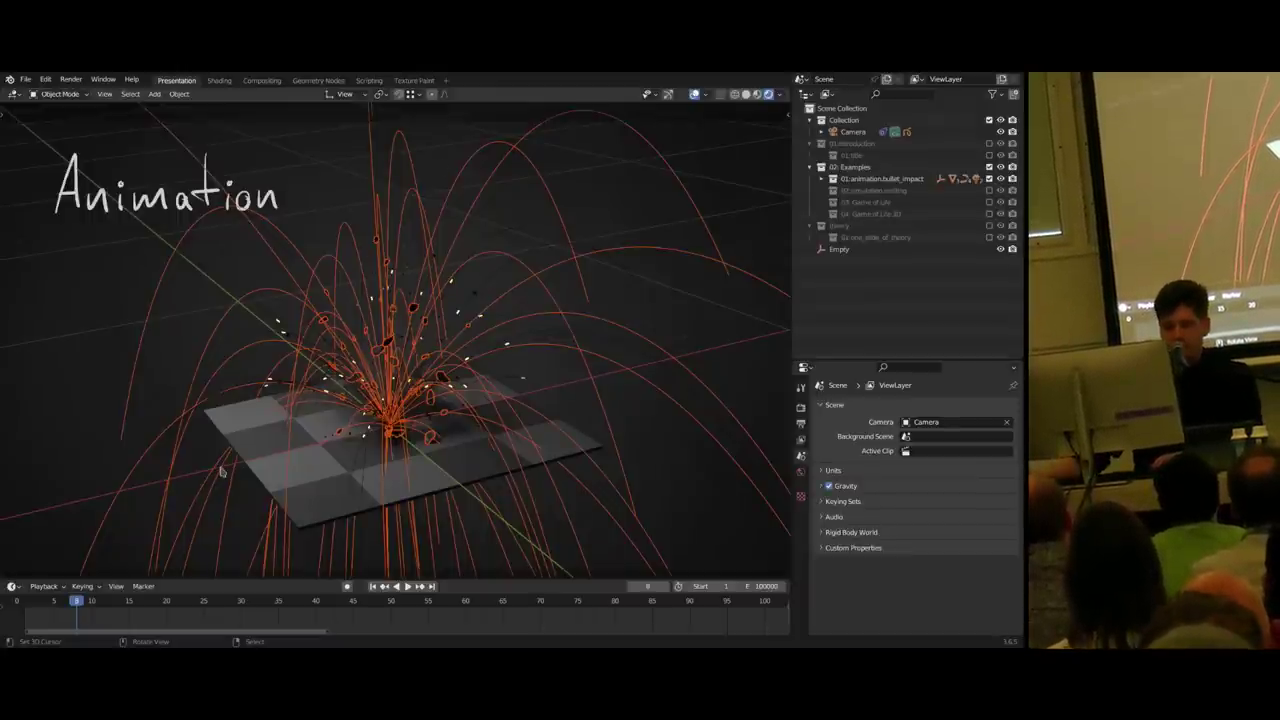
{"action": "left_click_drag", "start_coordinate": [37, 610], "coordinate": [99, 607]}
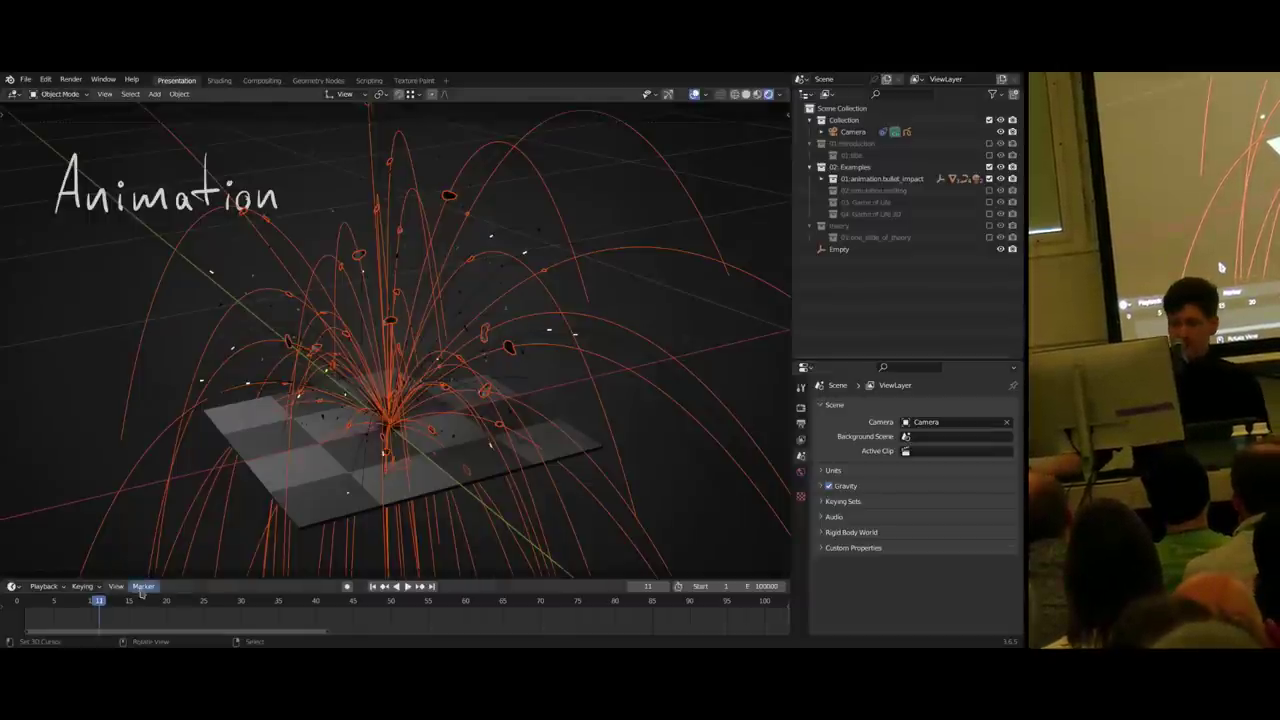
- Show the 02:simulation.melting collection instead of the bullet impact, and play the melting statue simulation from its start before pausing
{"action": "left_click", "coordinate": [989, 178]}
{"action": "left_click", "coordinate": [989, 190]}
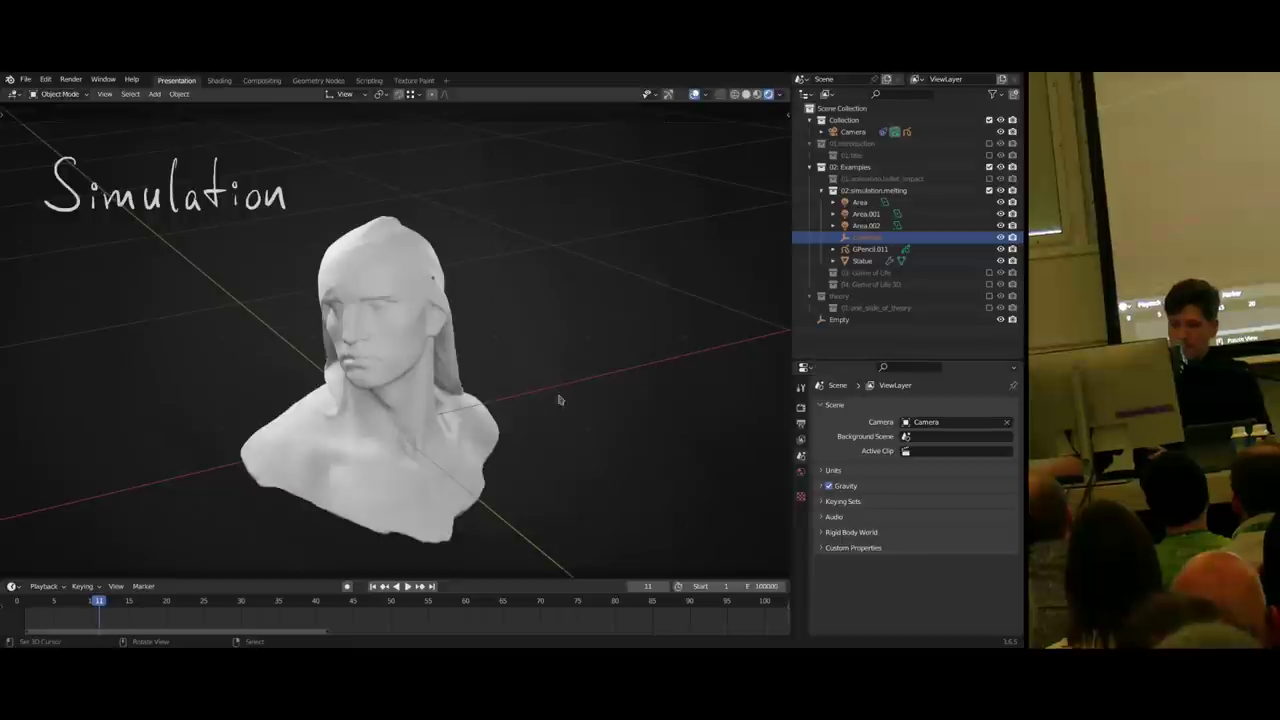
{"action": "left_click", "coordinate": [27, 610]}
{"action": "key", "text": "space"}
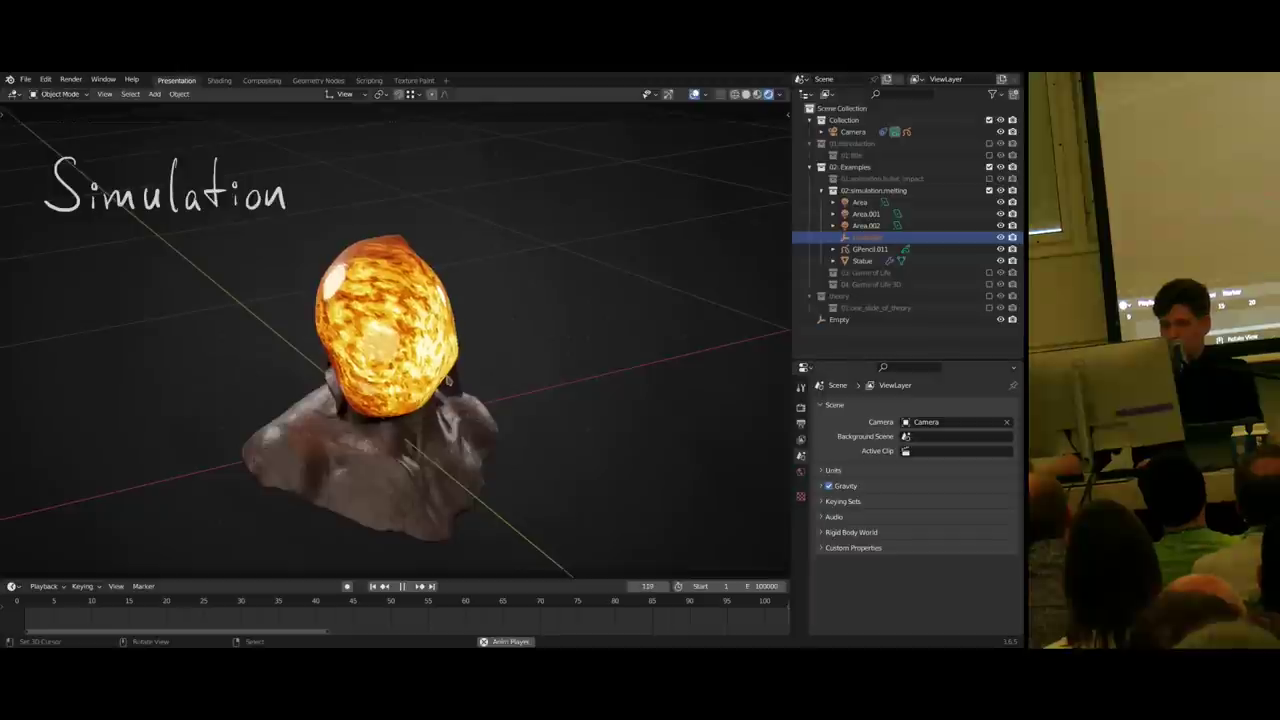
{"action": "key", "text": "space"}
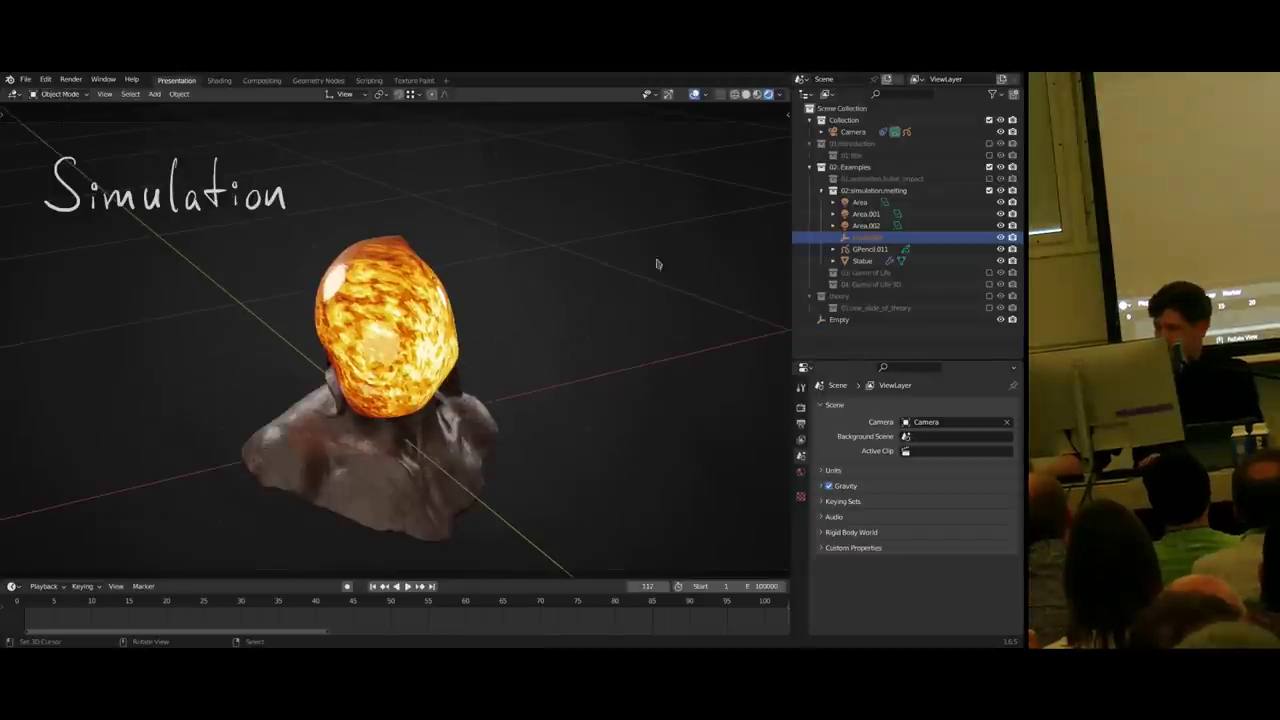
- Move the Controller empty during playback to about X -0.307 m, Y -0.183 m, Z 0.062 m
{"action": "left_click", "coordinate": [866, 237]}
{"action": "key", "text": "space"}
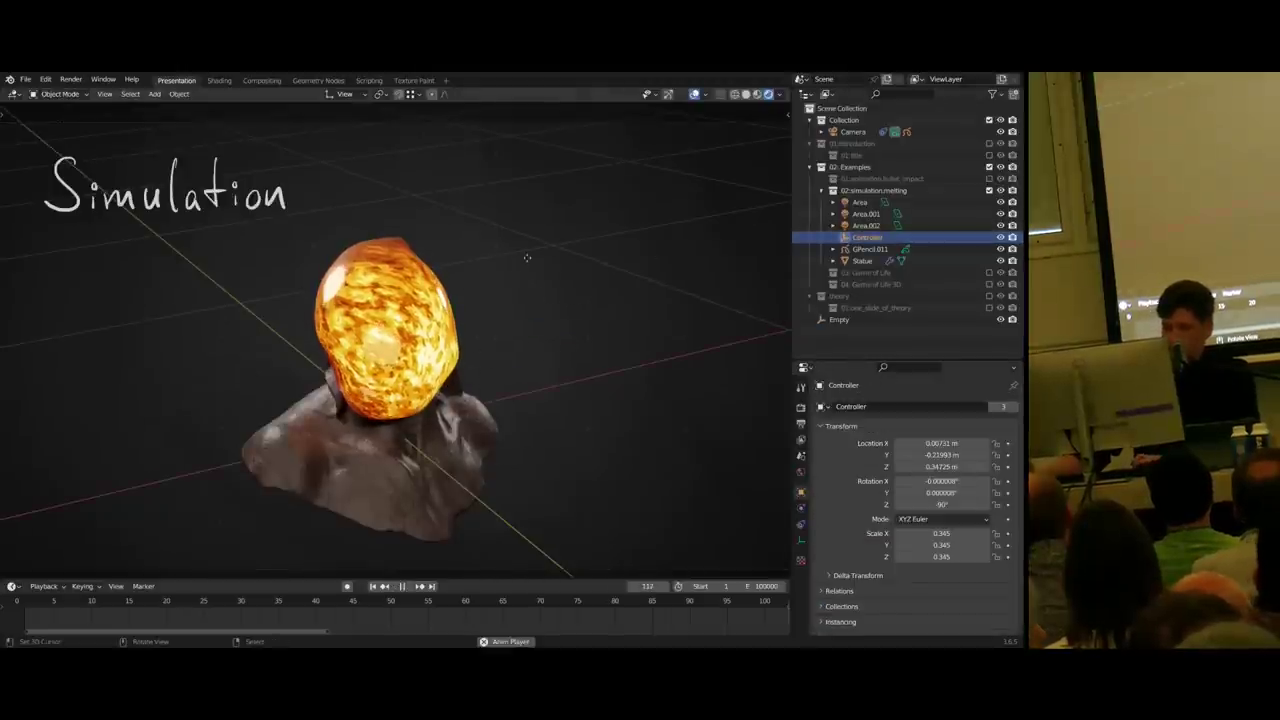
{"action": "key", "text": "g"}
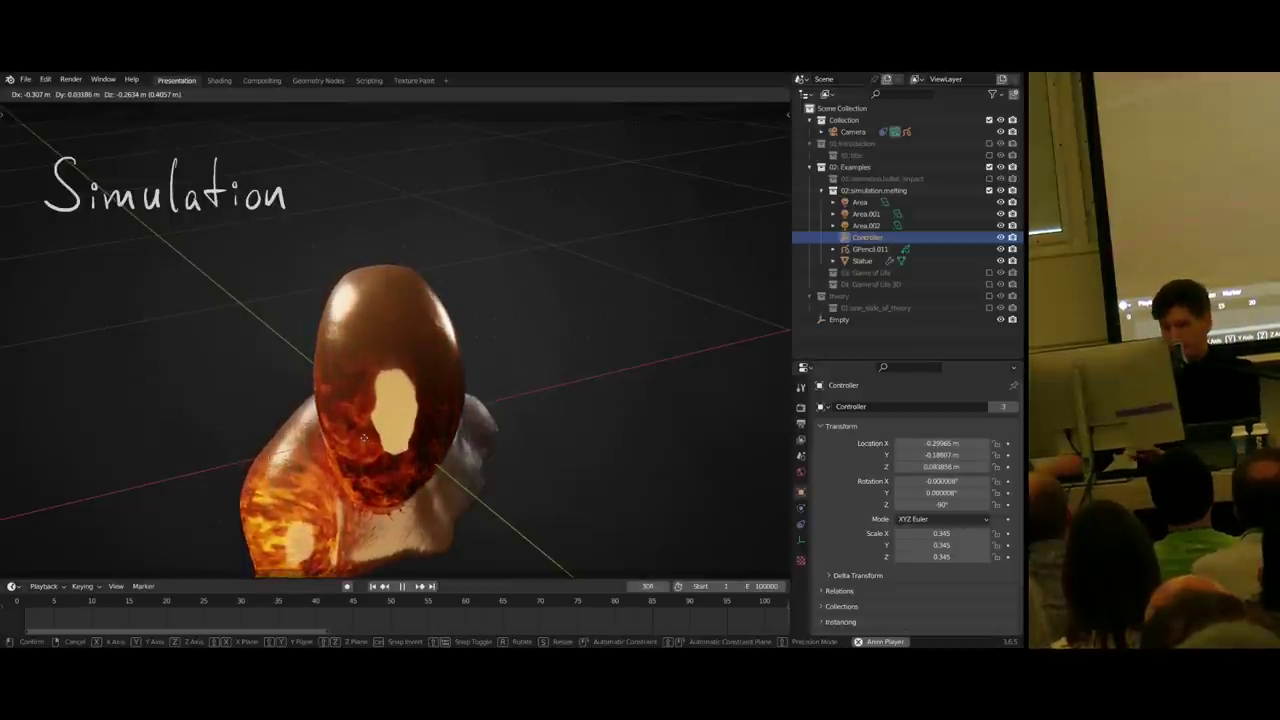
{"action": "left_click", "coordinate": [363, 457]}
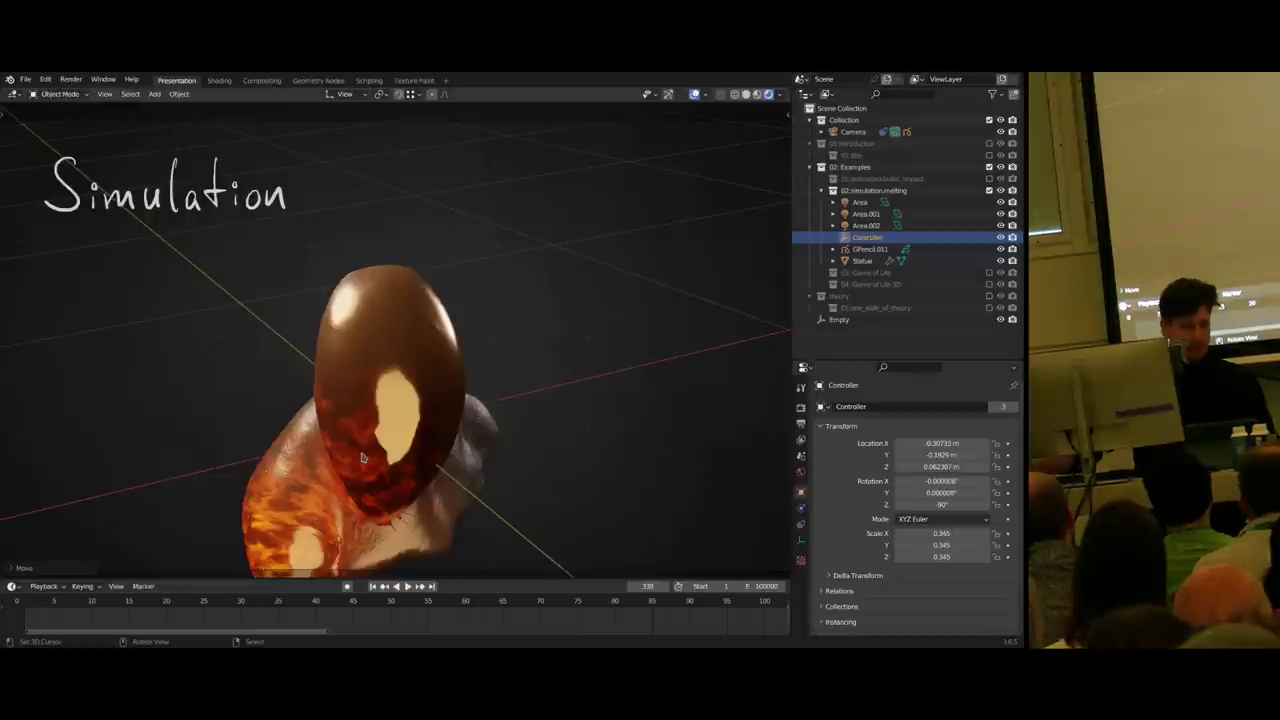
- Show the 03: Game of Life collection instead of the melting simulation, and select its QR code plane
{"action": "left_click", "coordinate": [989, 190]}
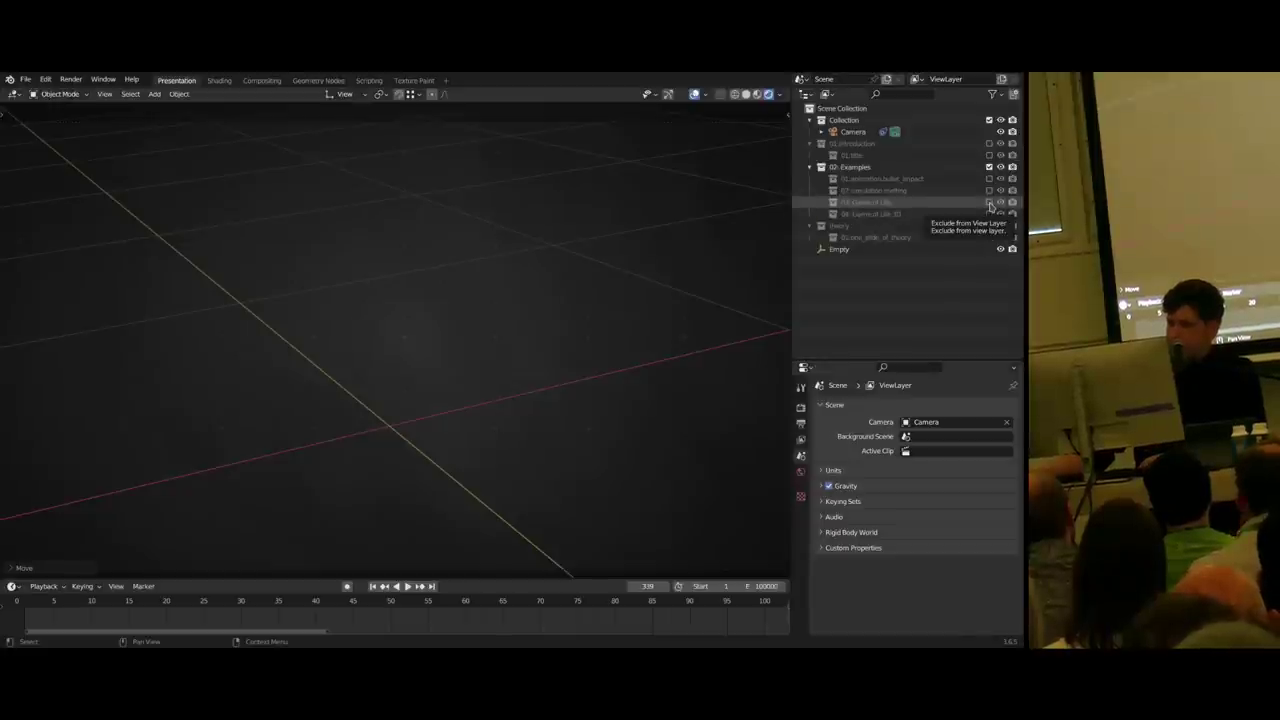
{"action": "left_click", "coordinate": [989, 202]}
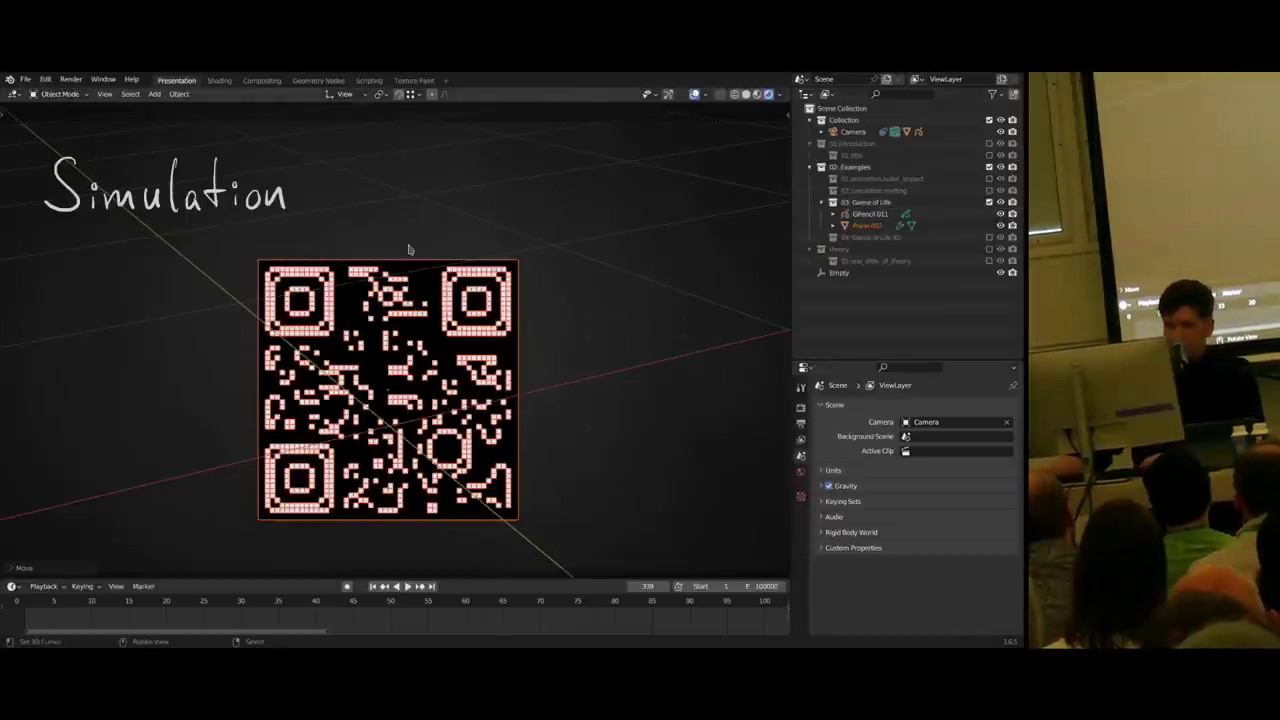
{"action": "left_click", "coordinate": [394, 335]}
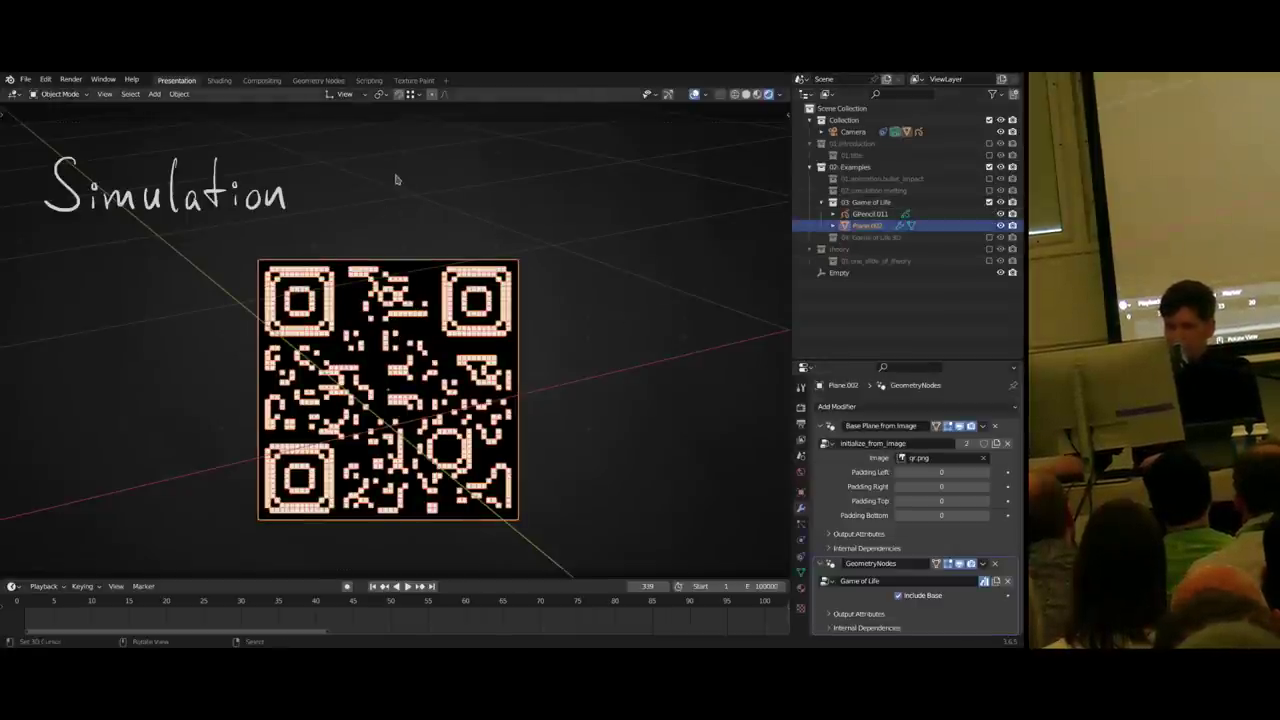
- Open the Geometry Nodes workspace and examine the whole Game of Life node tree, highlighting the sections before and after the simulation zone
{"action": "left_click", "coordinate": [320, 80]}
{"action": "middle_click_drag", "start_coordinate": [305, 463], "coordinate": [555, 419]}
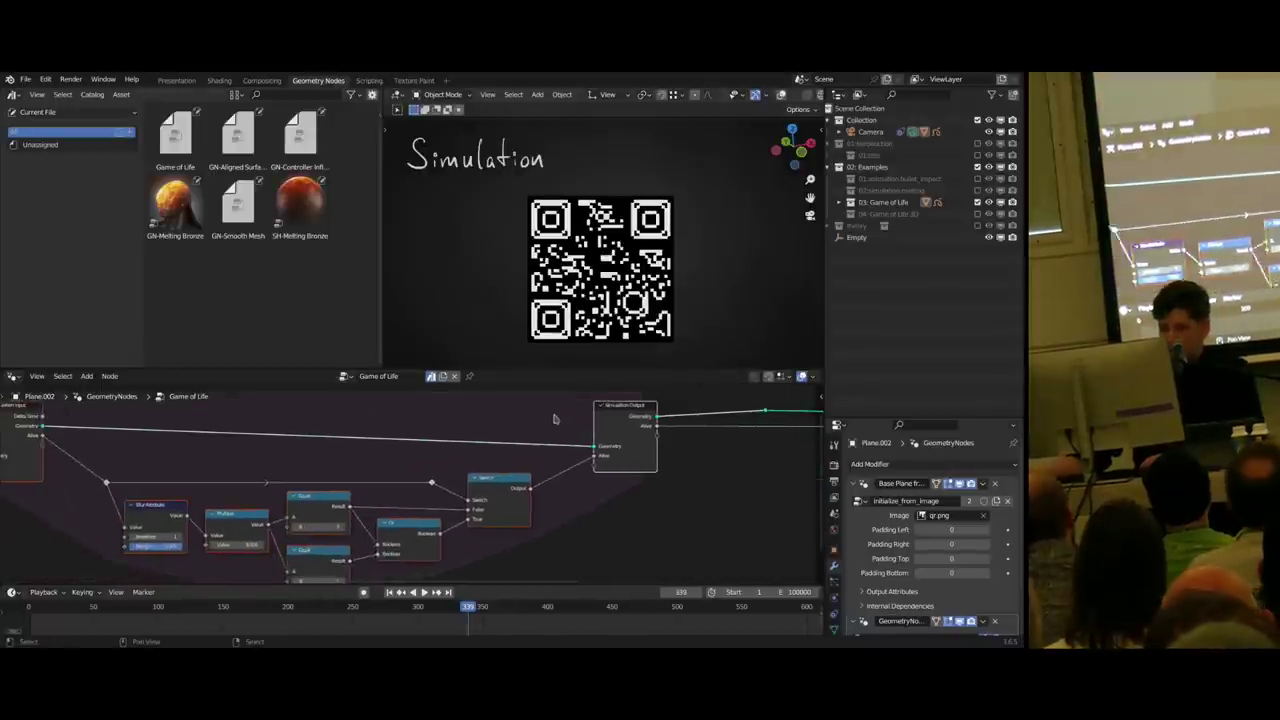
{"action": "scroll", "coordinate": [555, 419], "scroll_direction": "down", "scroll_amount": 5}
{"action": "middle_click_drag", "start_coordinate": [455, 451], "coordinate": [515, 443]}
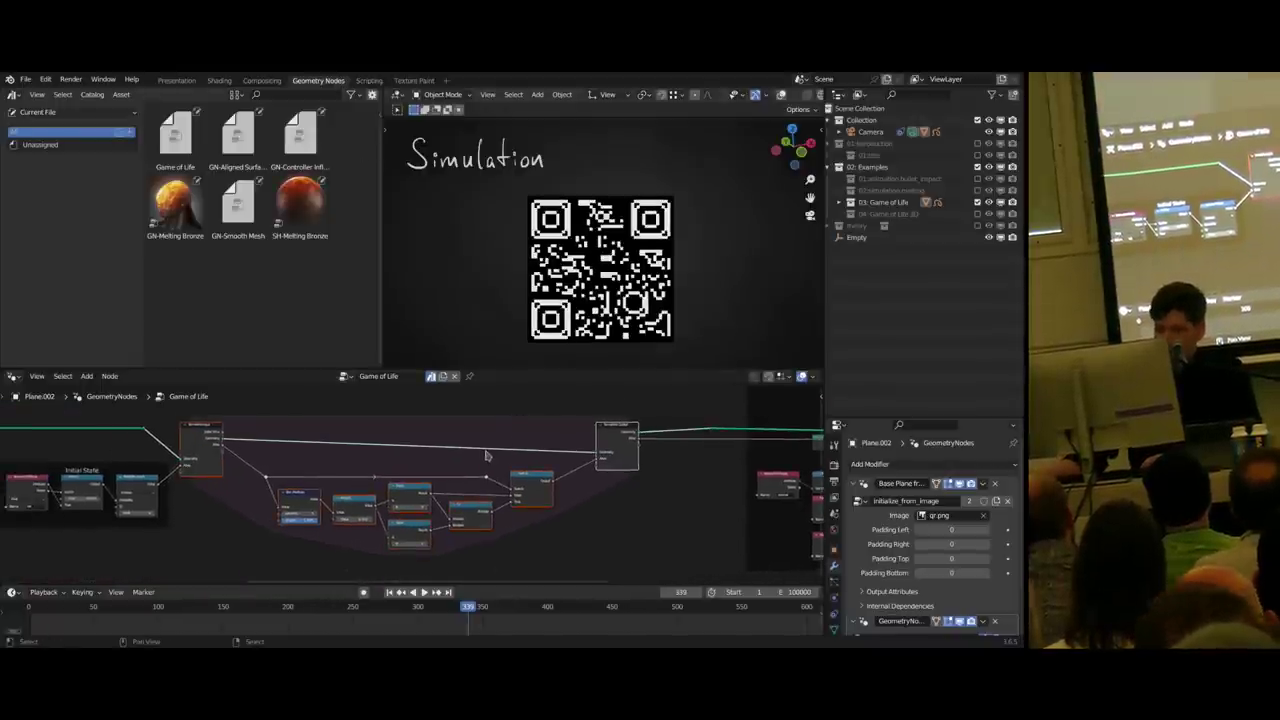
{"action": "scroll", "coordinate": [486, 456], "scroll_direction": "down", "scroll_amount": 4}
{"action": "left_click_drag", "start_coordinate": [112, 426], "coordinate": [316, 515]}
{"action": "left_click_drag", "start_coordinate": [491, 429], "coordinate": [652, 520]}
{"action": "scroll", "coordinate": [602, 278], "scroll_direction": "up", "scroll_amount": 1}
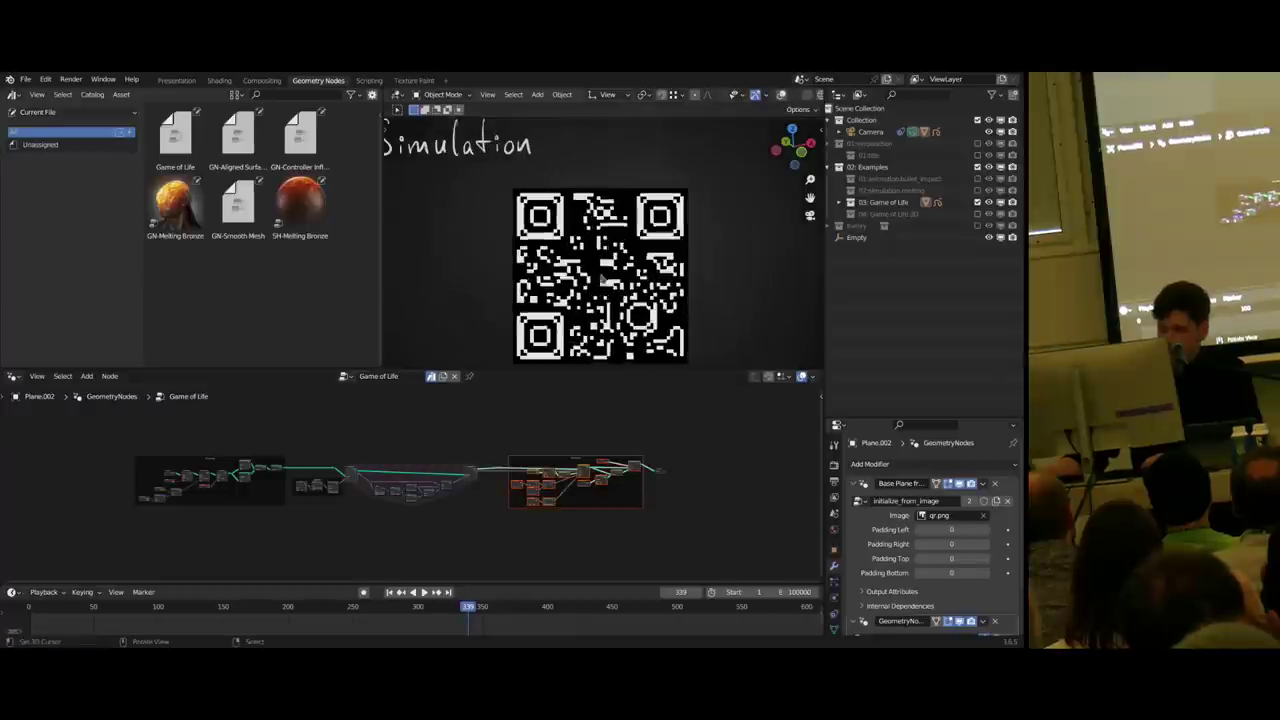
- Examine the simulation zone of the Game of Life tree, highlighting the nodes between Simulation Input and Simulation Output
{"action": "scroll", "coordinate": [430, 450], "scroll_direction": "up", "scroll_amount": 6}
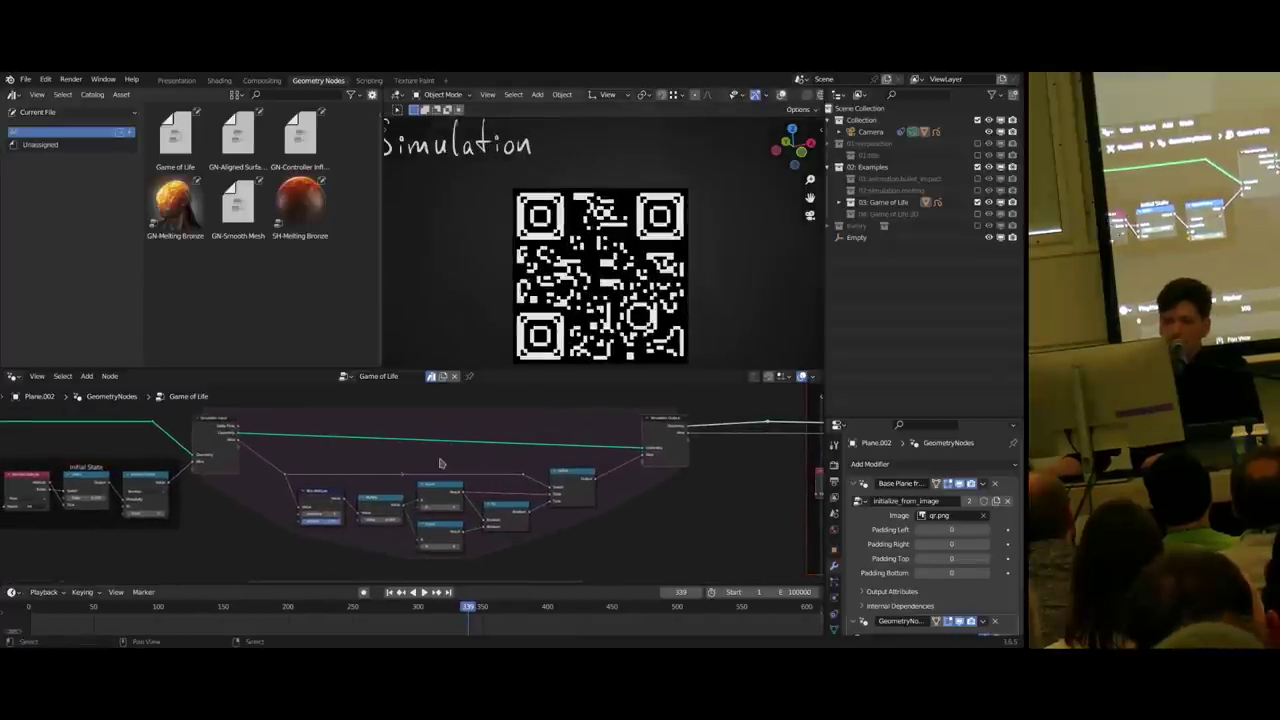
{"action": "left_click_drag", "start_coordinate": [212, 398], "coordinate": [716, 572]}
{"action": "middle_click_drag", "start_coordinate": [329, 467], "coordinate": [386, 464]}
{"action": "scroll", "coordinate": [360, 463], "scroll_direction": "up", "scroll_amount": 2}
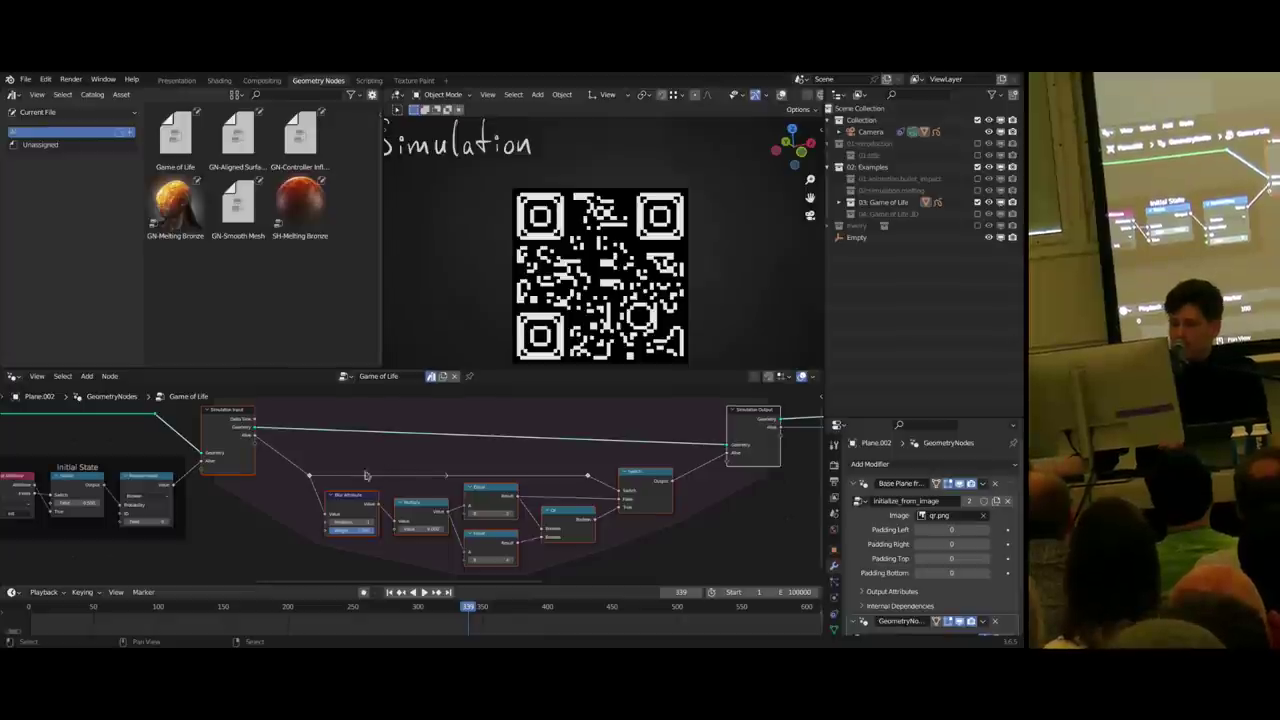
{"action": "left_click_drag", "start_coordinate": [213, 400], "coordinate": [781, 575]}
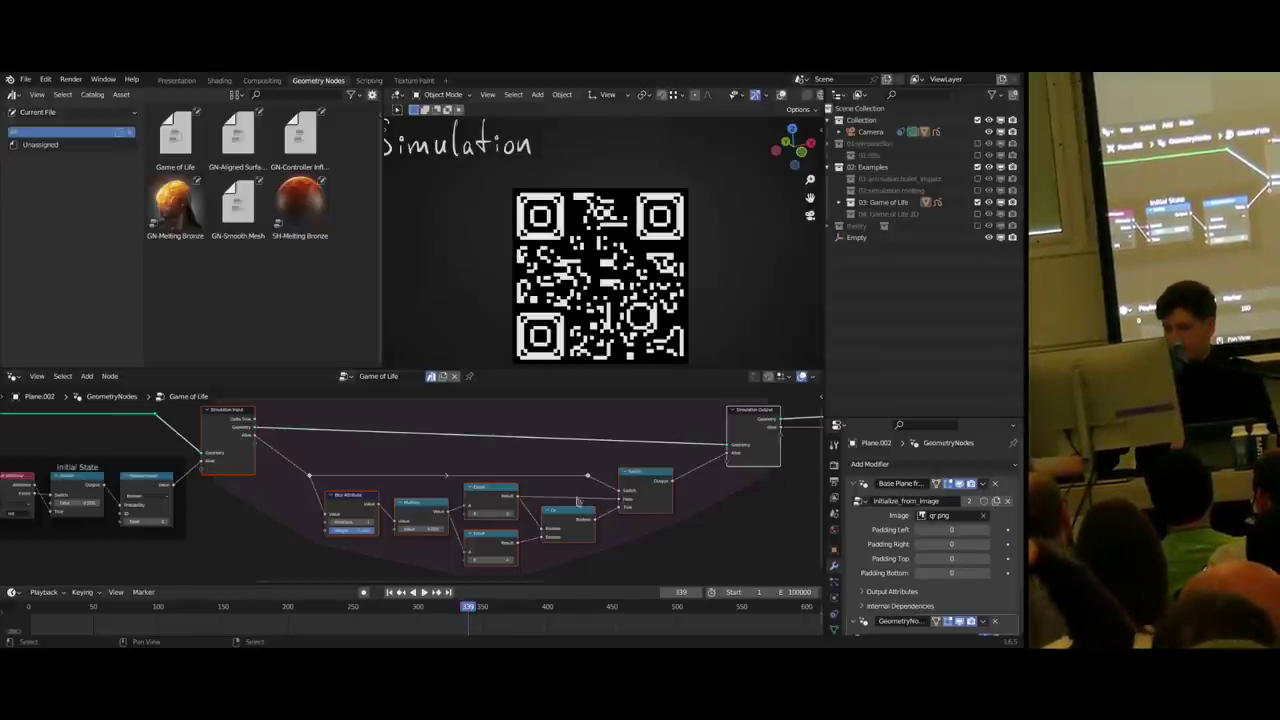
{"action": "left_click", "coordinate": [503, 462]}
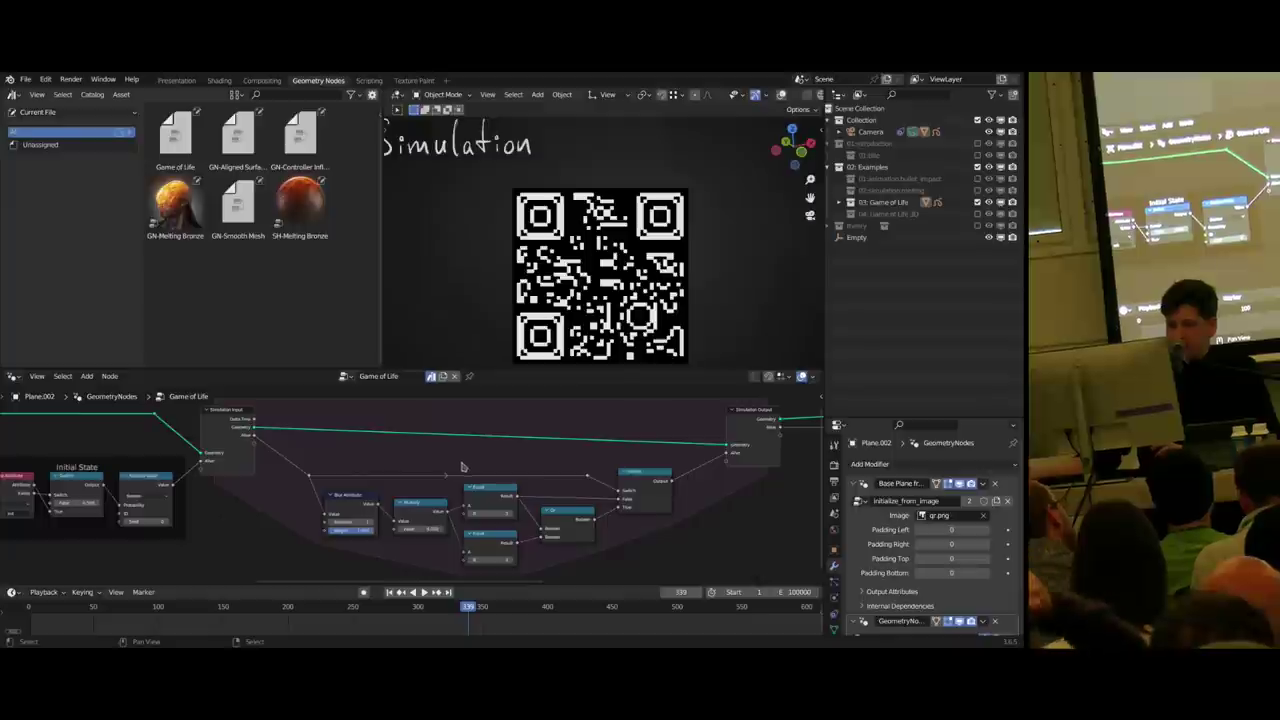
- Examine how the incoming geometry and Initial State nodes feed the Simulation Input, and highlight the processing nodes inside the zone
{"action": "left_click", "coordinate": [239, 424]}
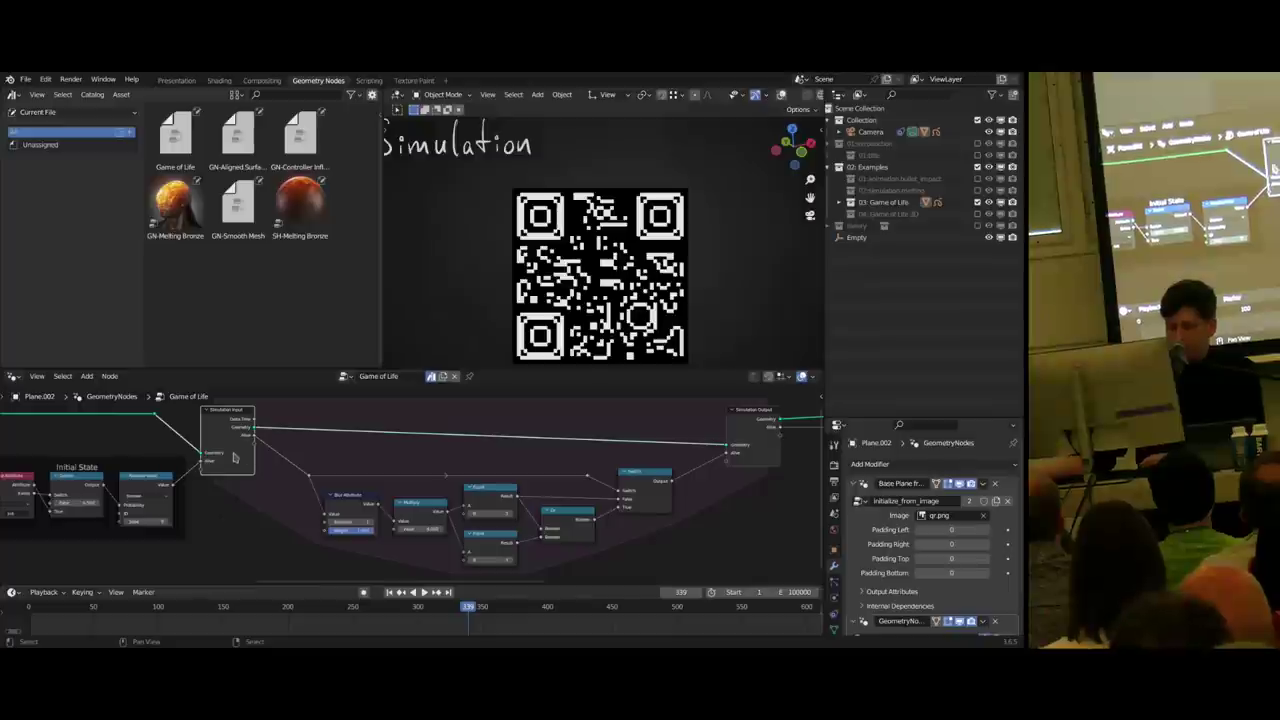
{"action": "scroll", "coordinate": [212, 470], "scroll_direction": "up", "scroll_amount": 2}
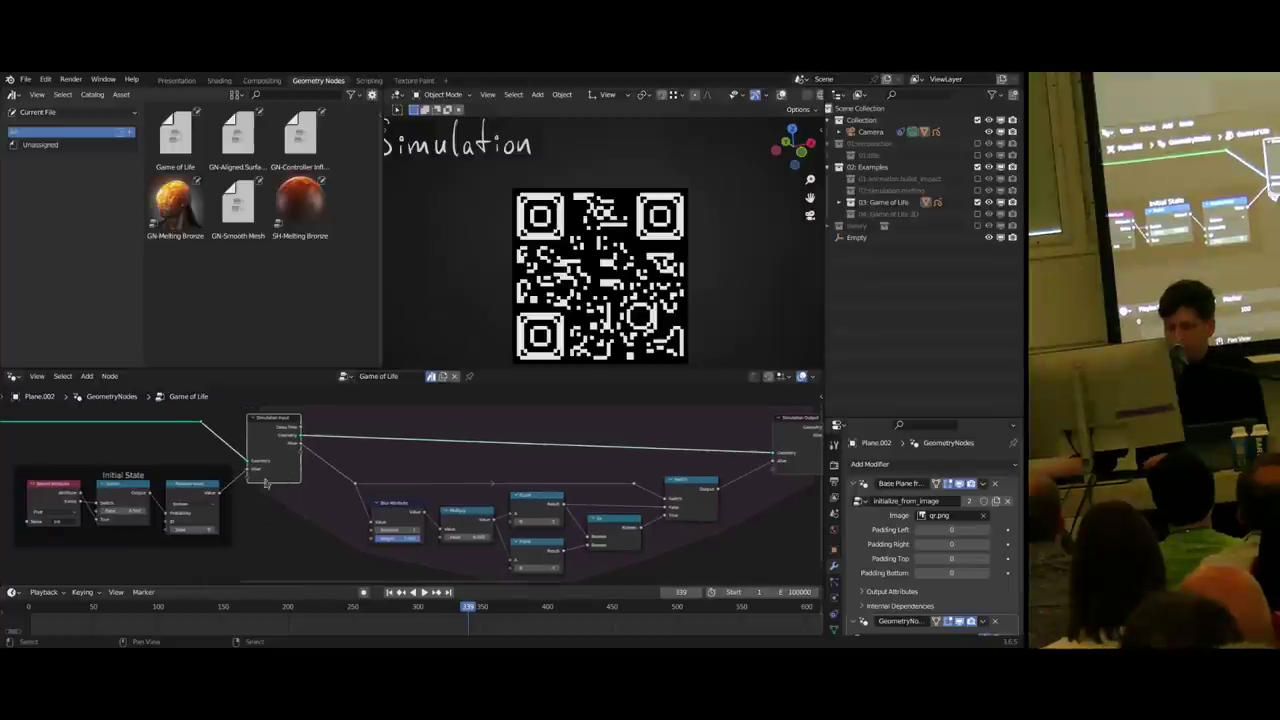
{"action": "left_click", "coordinate": [168, 408]}
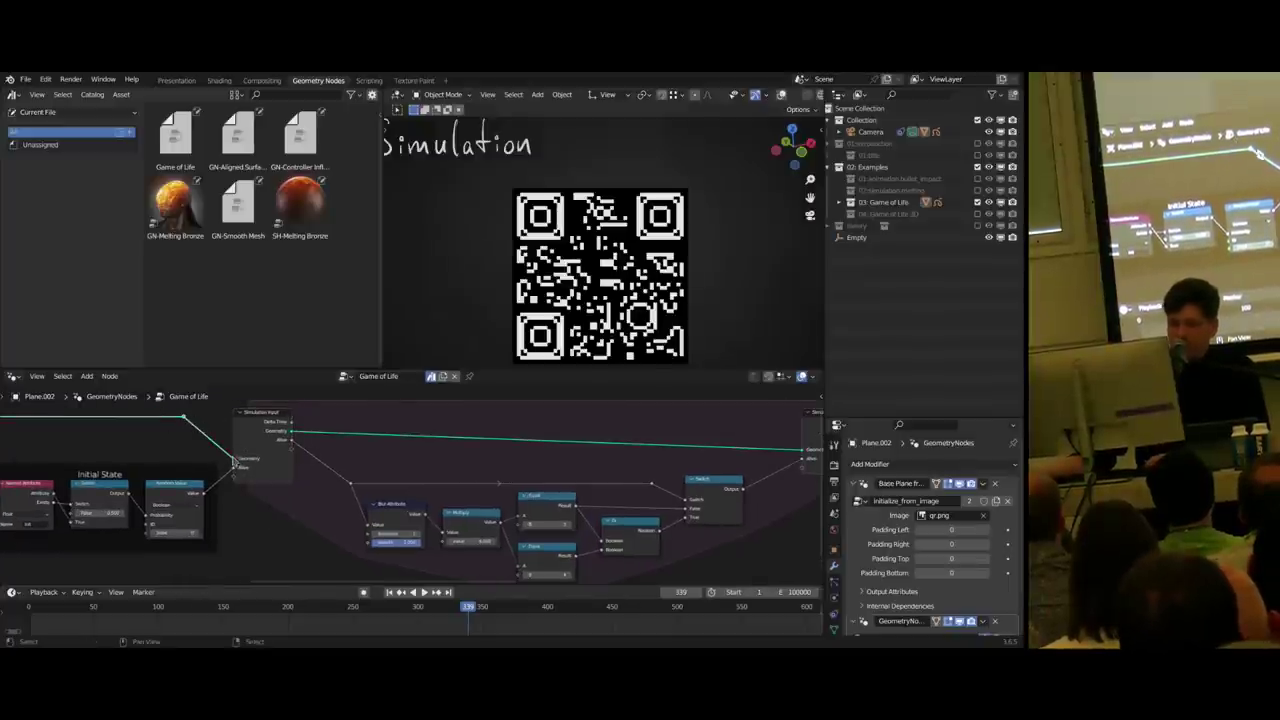
{"action": "left_click", "coordinate": [184, 495]}
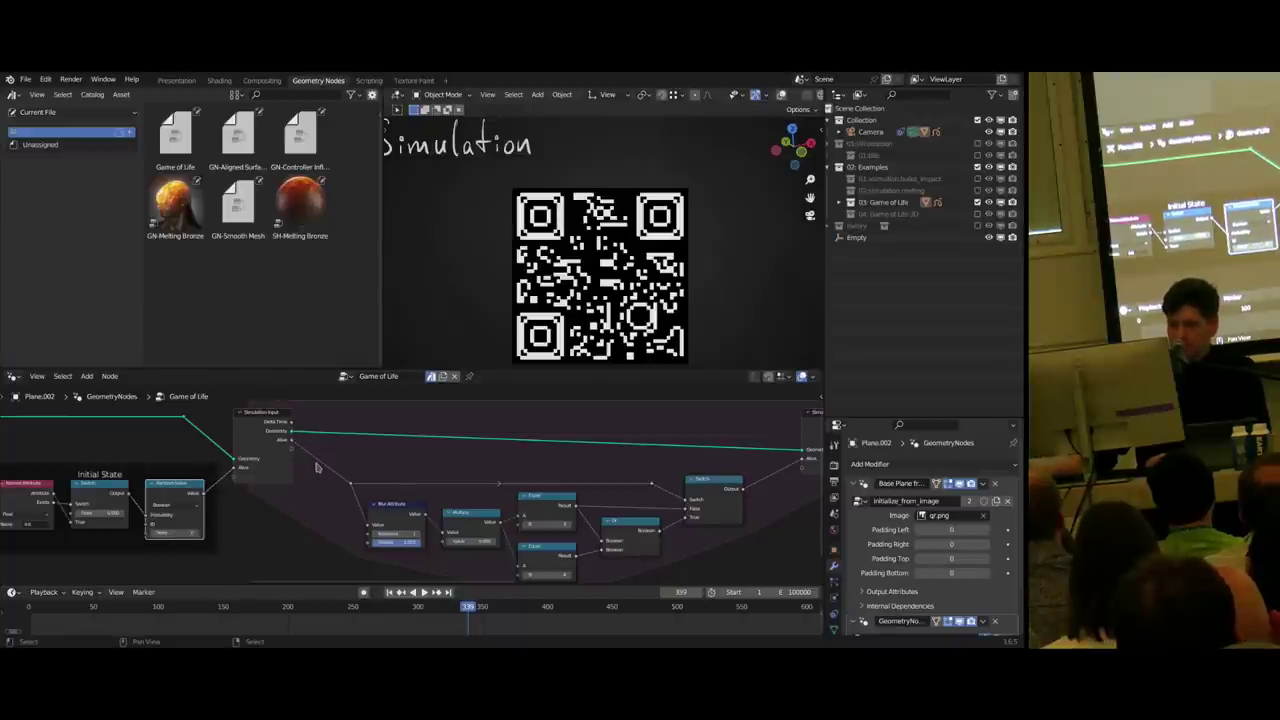
{"action": "scroll", "coordinate": [316, 467], "scroll_direction": "down", "scroll_amount": 2}
{"action": "left_click_drag", "start_coordinate": [236, 401], "coordinate": [690, 551]}
{"action": "left_click_drag", "start_coordinate": [229, 450], "coordinate": [227, 447]}
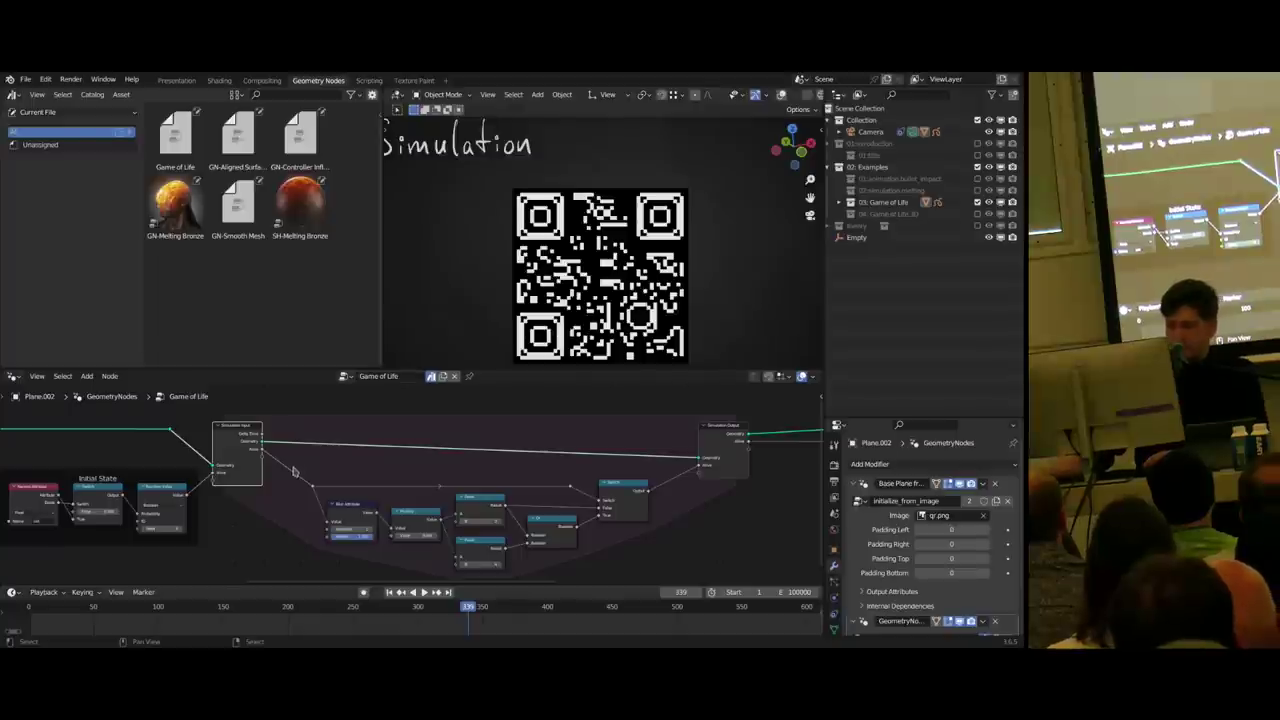
{"action": "left_click_drag", "start_coordinate": [291, 437], "coordinate": [657, 572]}
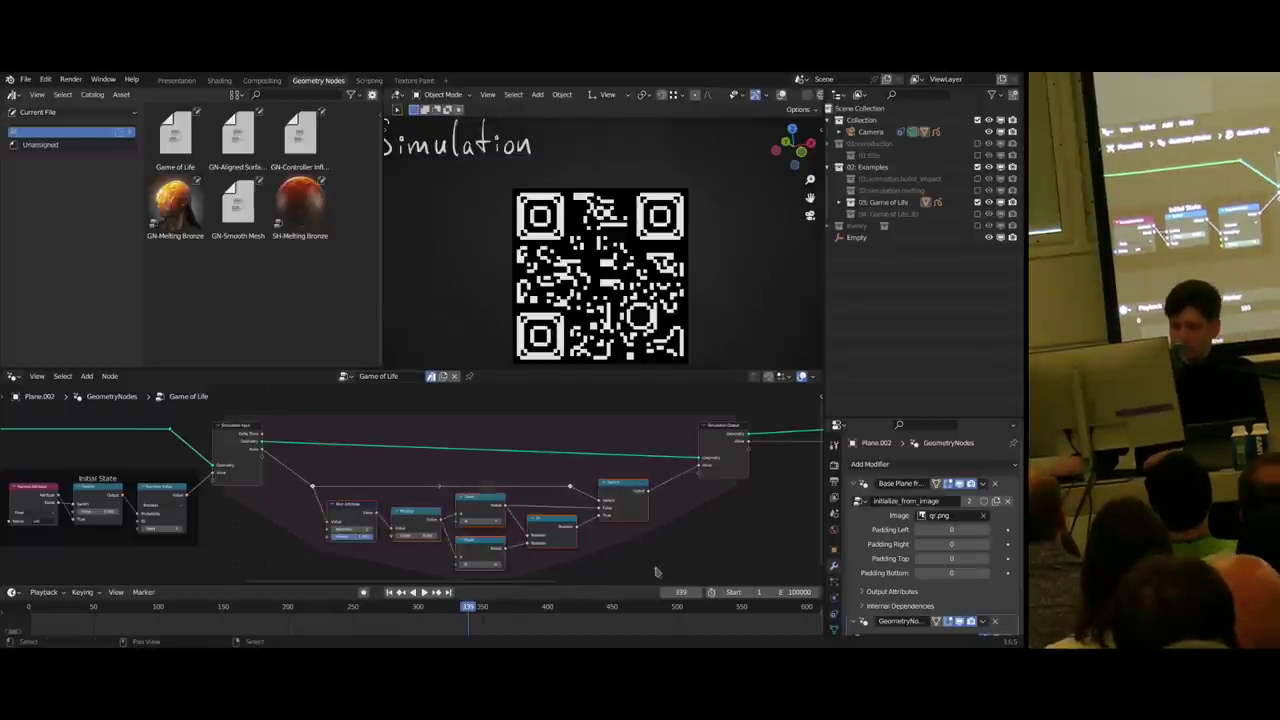
- Examine the Simulation Output of the Game of Life tree and how its results feed the nodes after the simulation zone
{"action": "middle_click_drag", "start_coordinate": [712, 443], "coordinate": [523, 461]}
{"action": "scroll", "coordinate": [690, 457], "scroll_direction": "down", "scroll_amount": 5}
{"action": "scroll", "coordinate": [590, 449], "scroll_direction": "up", "scroll_amount": 6}
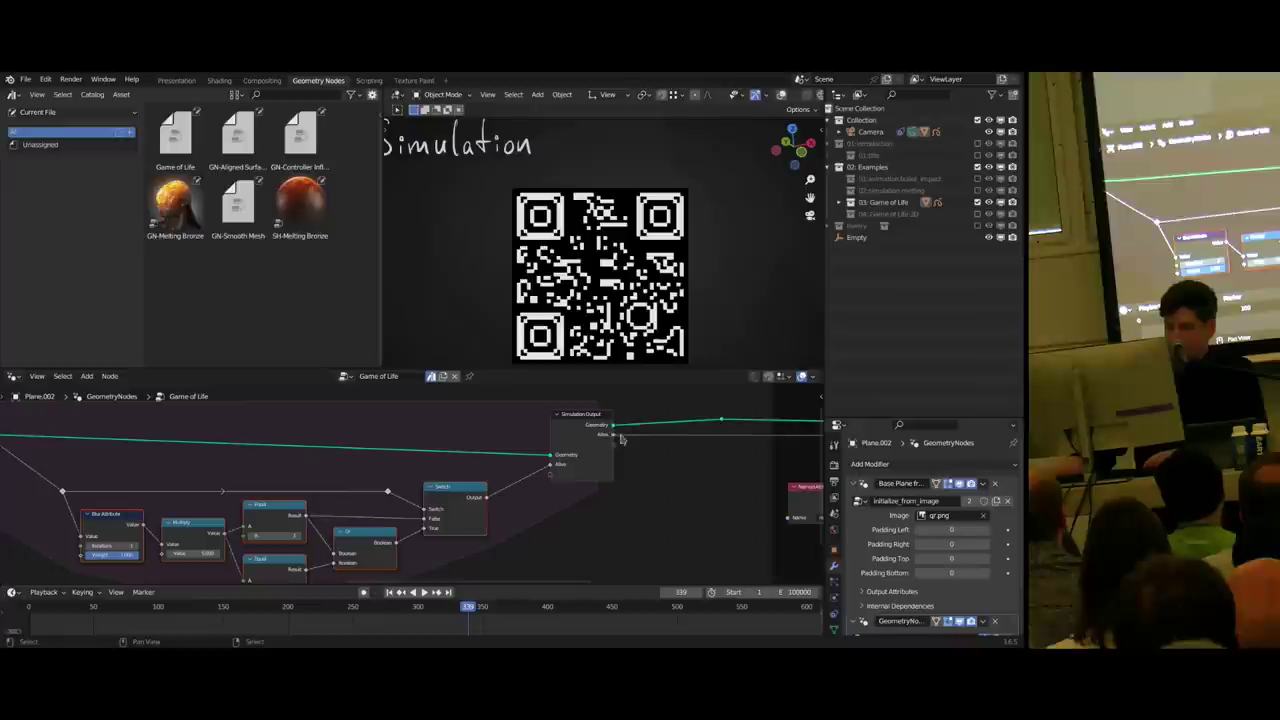
{"action": "scroll", "coordinate": [640, 470], "scroll_direction": "down", "scroll_amount": 5}
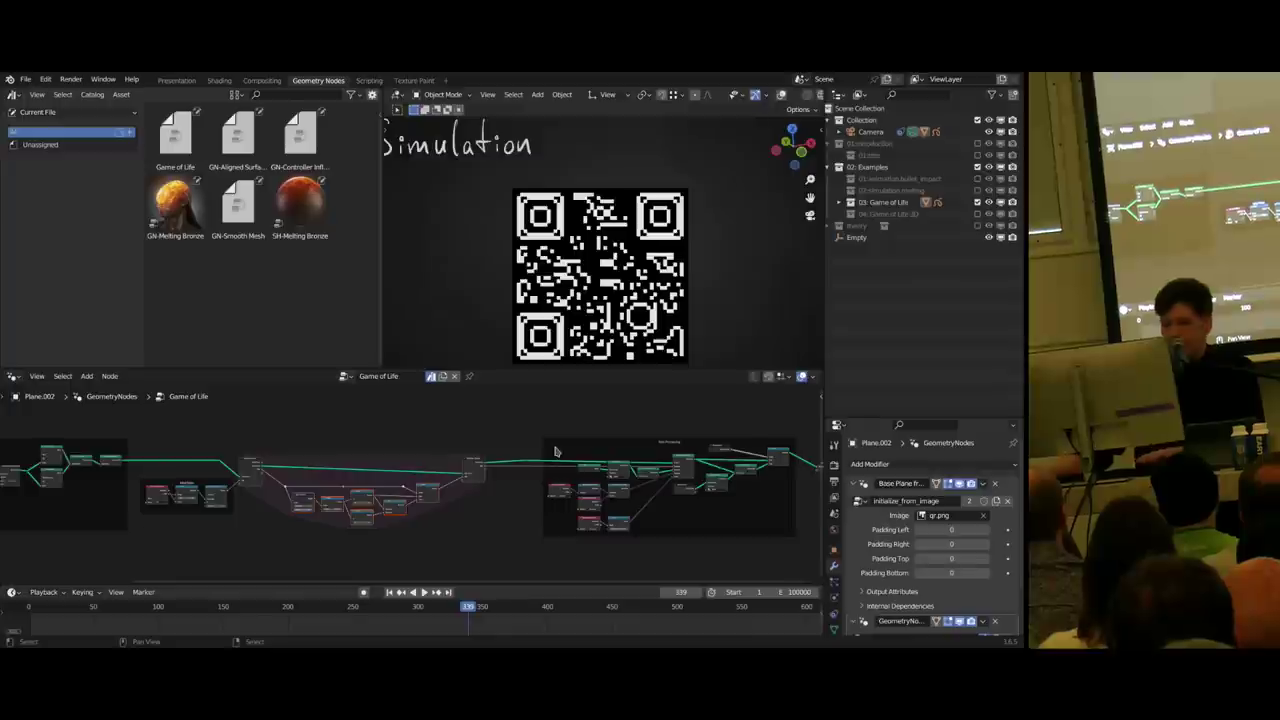
{"action": "scroll", "coordinate": [418, 483], "scroll_direction": "up", "scroll_amount": 4}
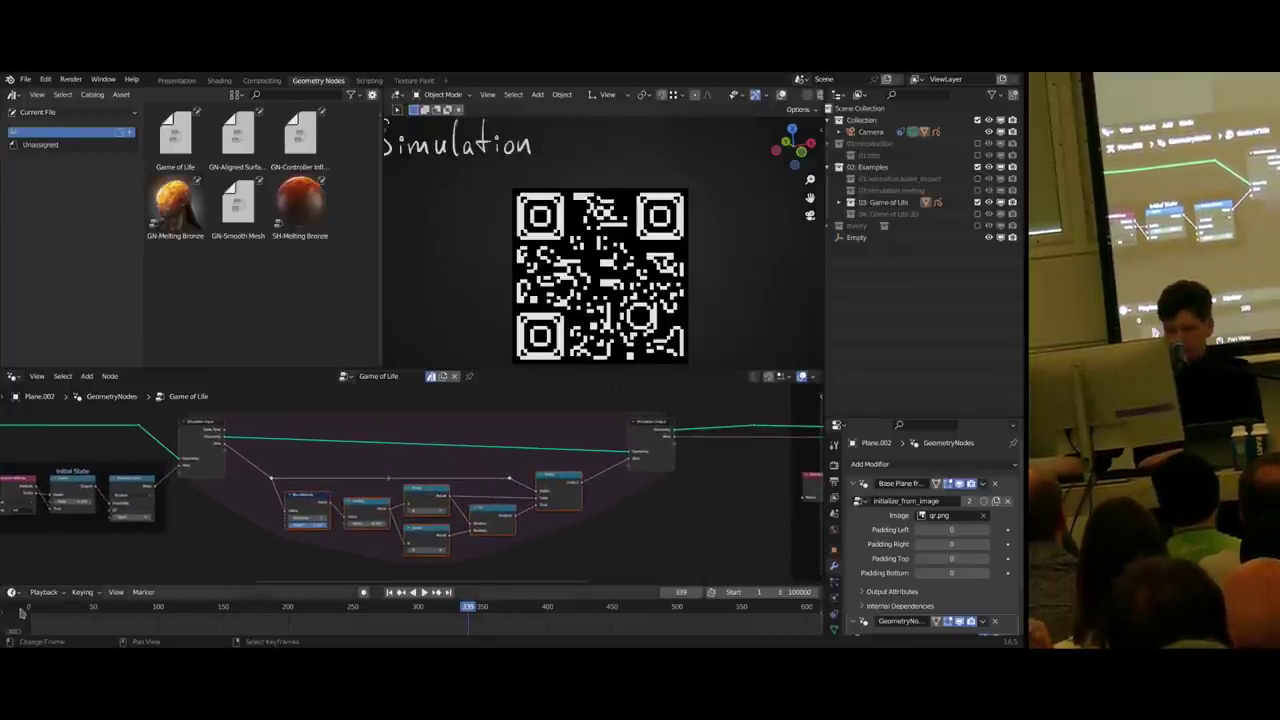
- Return the timeline to frame 1 and highlight the Initial State nodes that feed the Simulation Input
{"action": "left_click", "coordinate": [20, 610]}
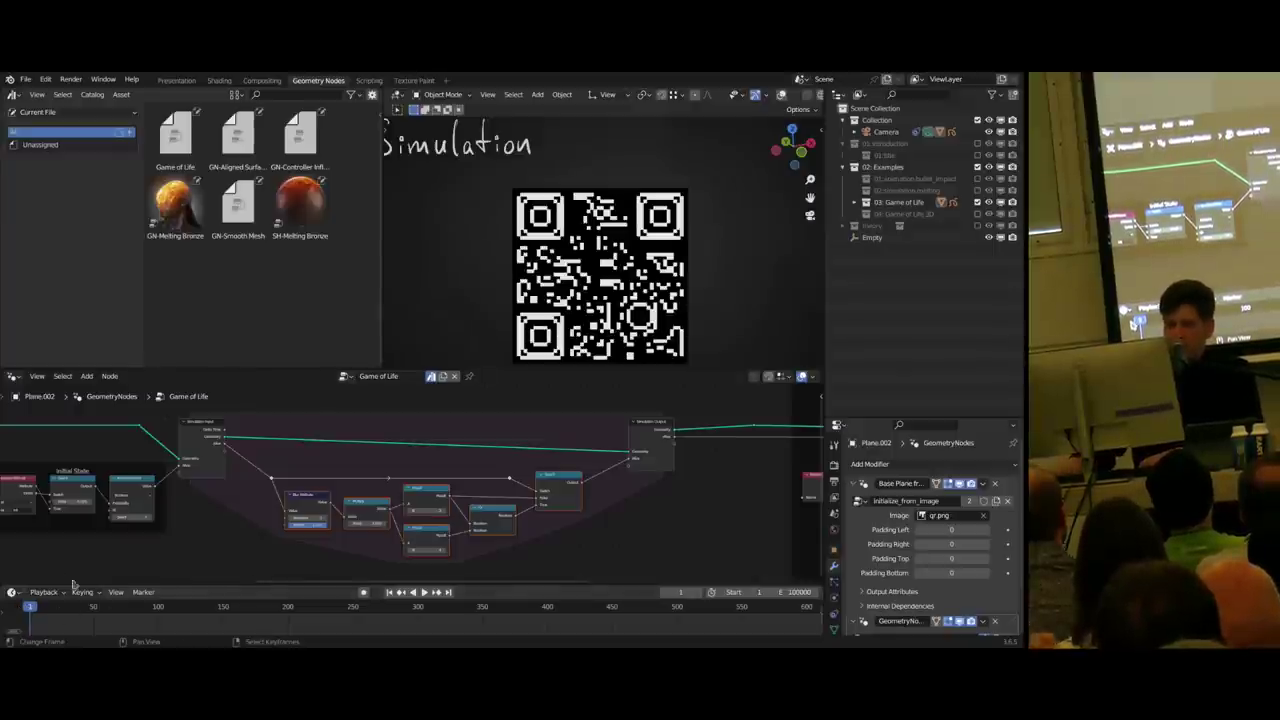
{"action": "middle_click_drag", "start_coordinate": [172, 492], "coordinate": [195, 489]}
{"action": "scroll", "coordinate": [195, 489], "scroll_direction": "up", "scroll_amount": 4}
{"action": "middle_click_drag", "start_coordinate": [195, 405], "coordinate": [299, 432]}
{"action": "left_click_drag", "start_coordinate": [281, 417], "coordinate": [30, 590]}
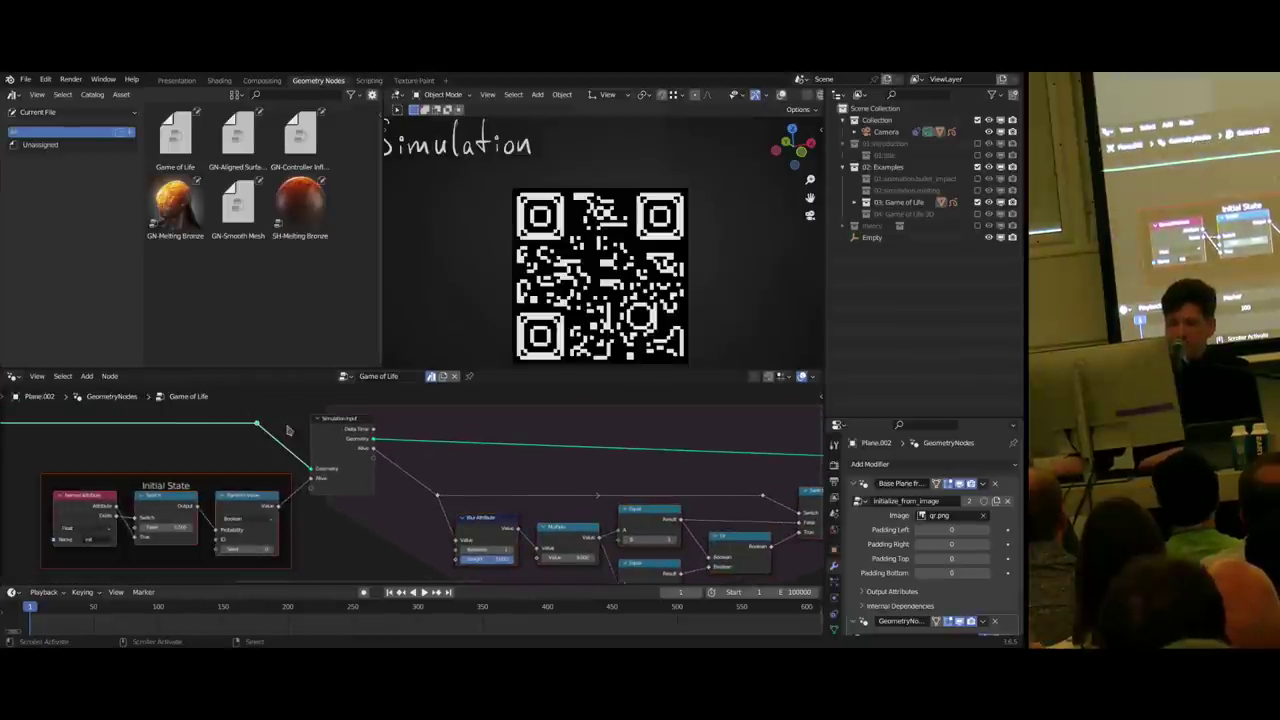
- Examine how the state passes between the Simulation Output and Simulation Input nodes, highlighting each of them in turn
{"action": "scroll", "coordinate": [463, 481], "scroll_direction": "down", "scroll_amount": 2}
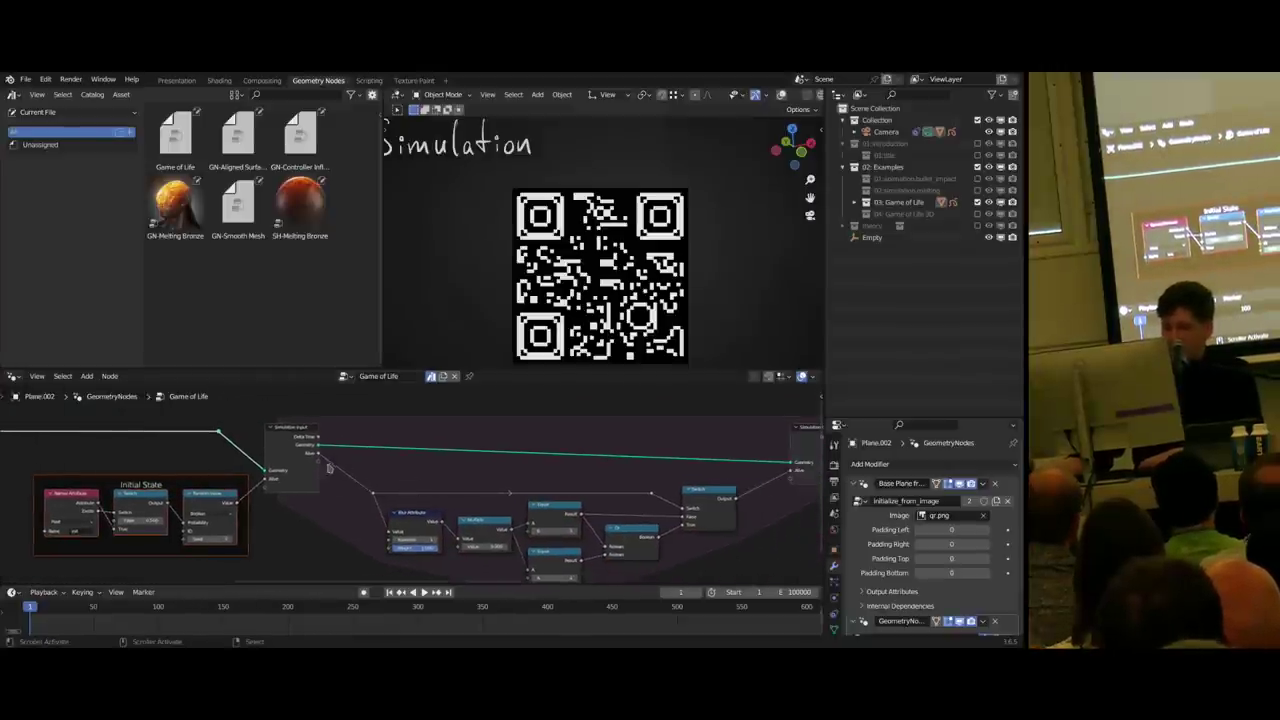
{"action": "middle_click_drag", "start_coordinate": [512, 456], "coordinate": [388, 452]}
{"action": "left_click_drag", "start_coordinate": [664, 429], "coordinate": [690, 428]}
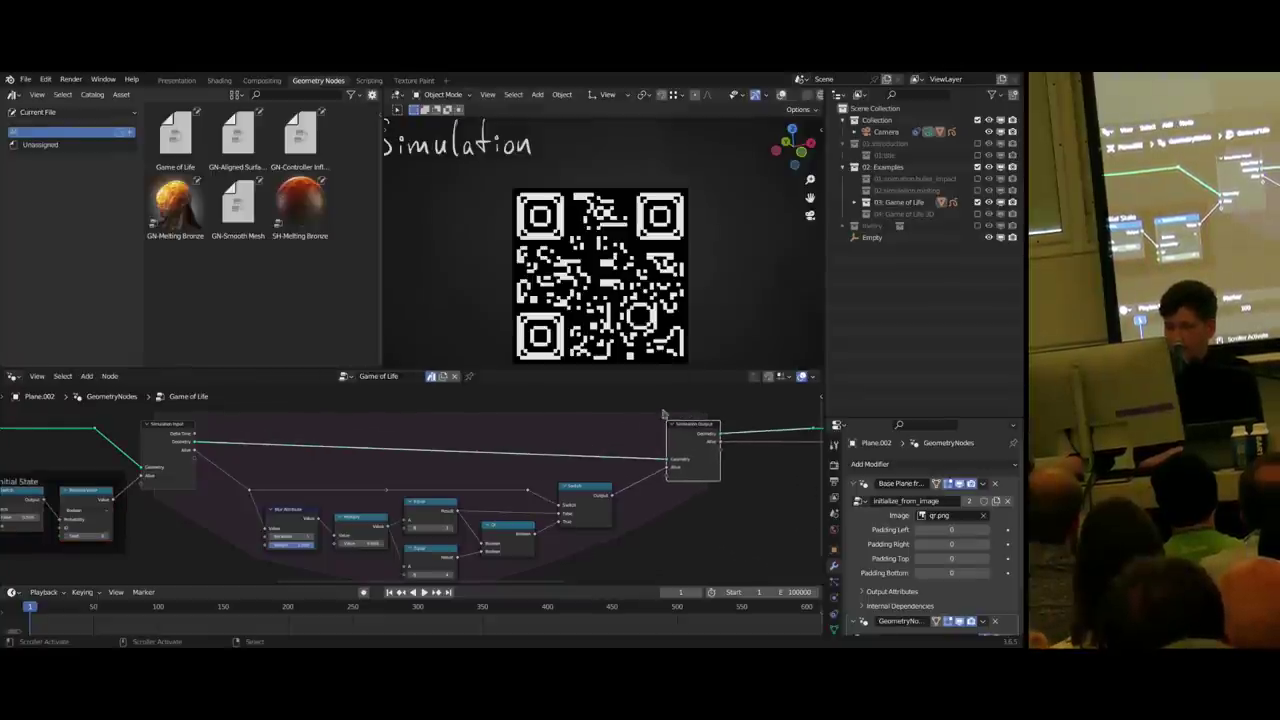
{"action": "left_click_drag", "start_coordinate": [186, 425], "coordinate": [196, 448]}
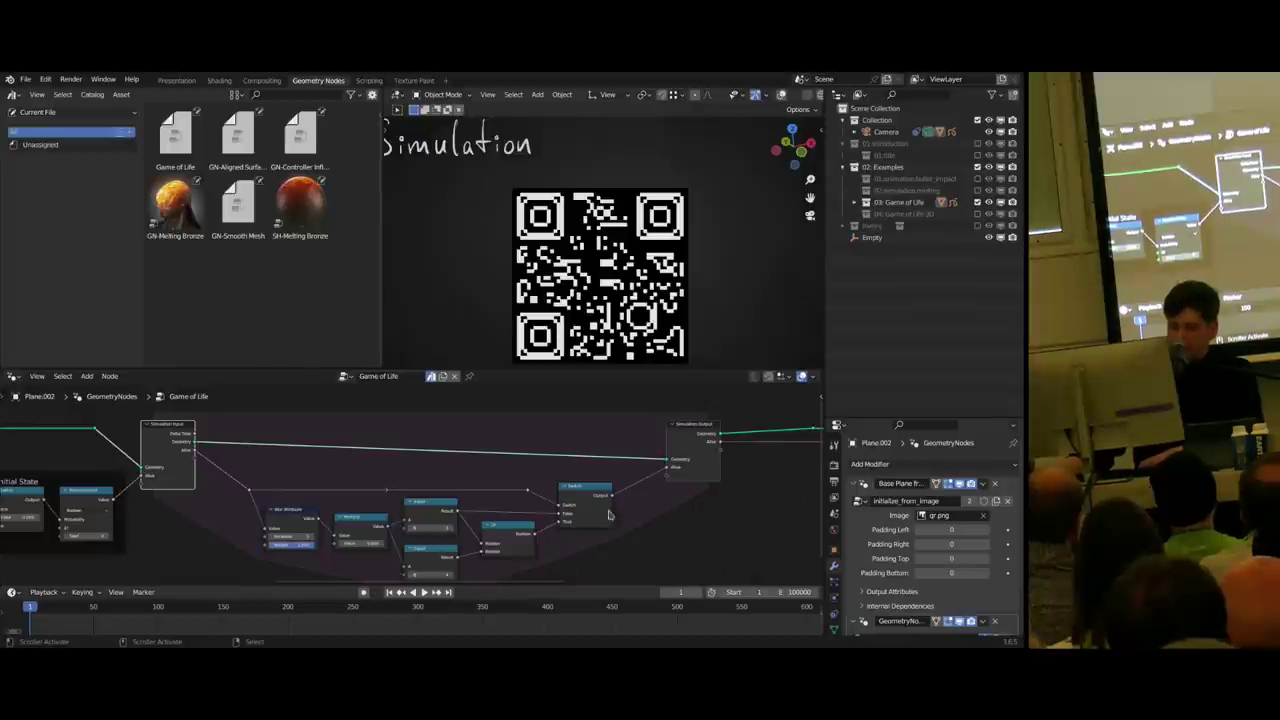
{"action": "left_click", "coordinate": [668, 430]}
{"action": "left_click", "coordinate": [168, 450]}
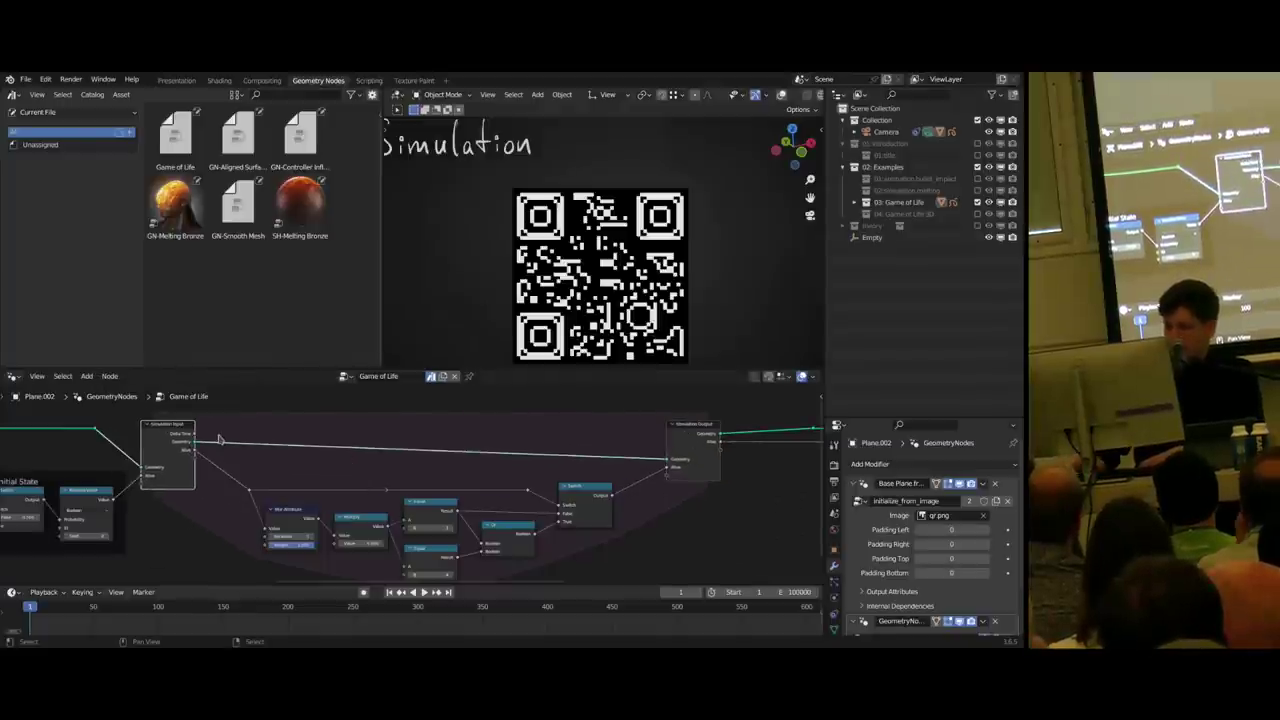
- Play the Game of Life simulation to frame 11 and highlight the processing nodes together with the Simulation Output
{"action": "key", "text": "space"}
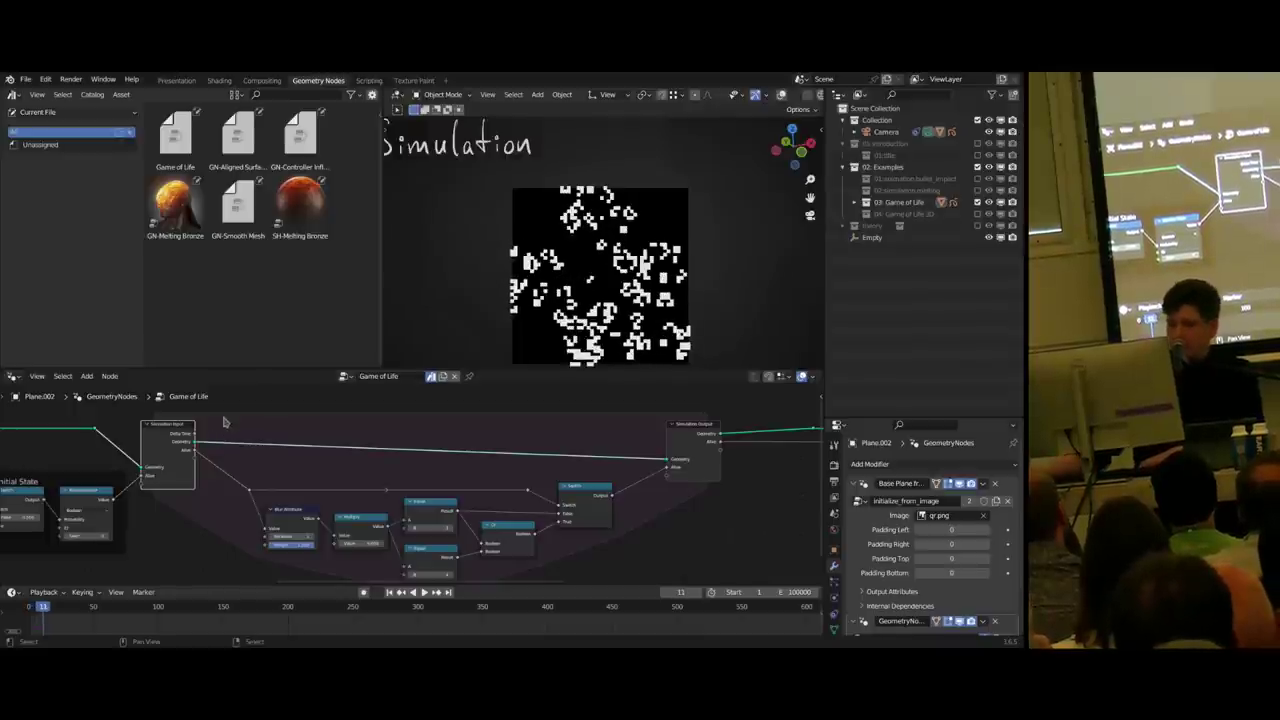
{"action": "left_click_drag", "start_coordinate": [174, 404], "coordinate": [716, 578]}
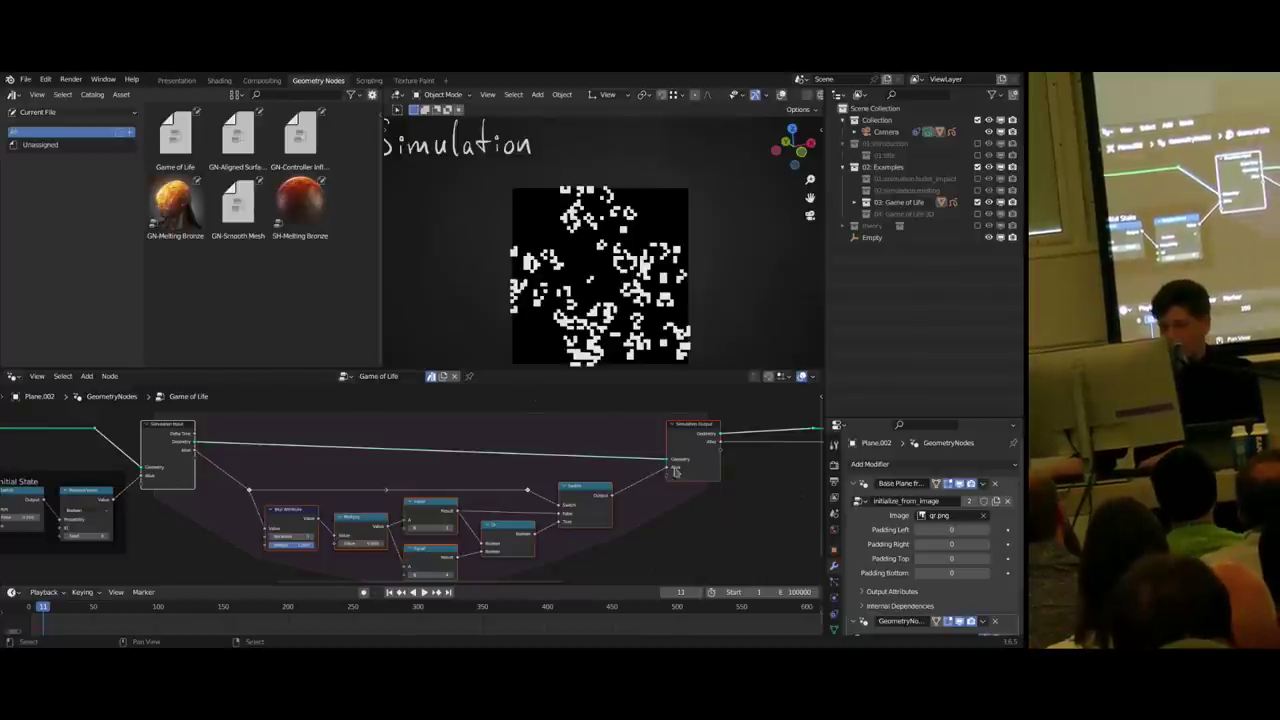
{"action": "middle_click_drag", "start_coordinate": [591, 449], "coordinate": [601, 438]}
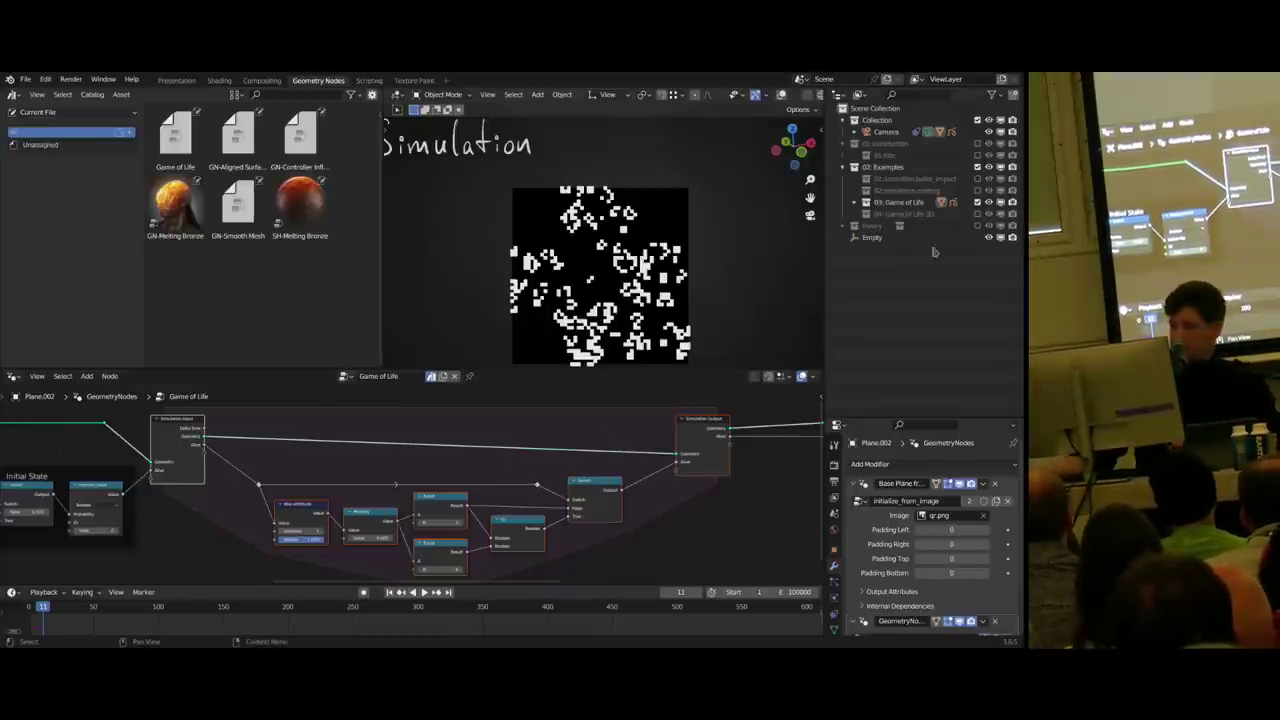
- Exclude the 03: Game of Life collection, enable the 04: Game of Life 3D collection, and frame its monkey head in the viewport
{"action": "left_click", "coordinate": [978, 203]}
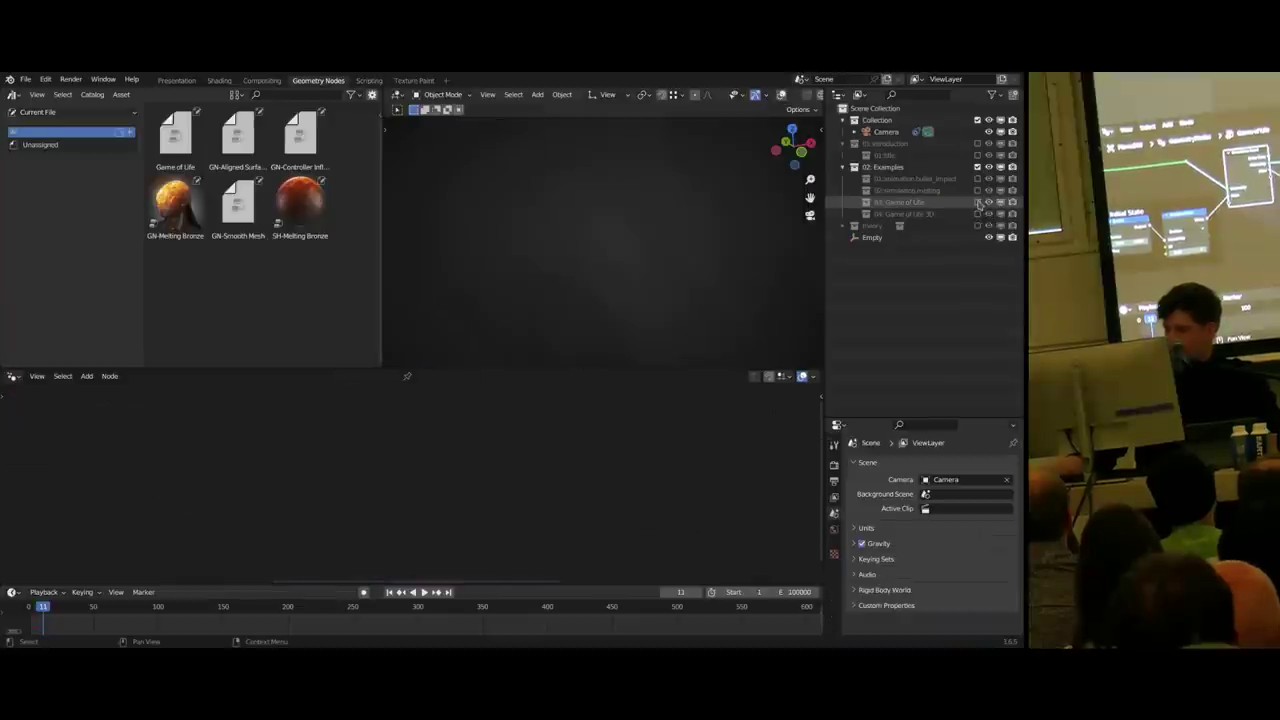
{"action": "left_click", "coordinate": [978, 214]}
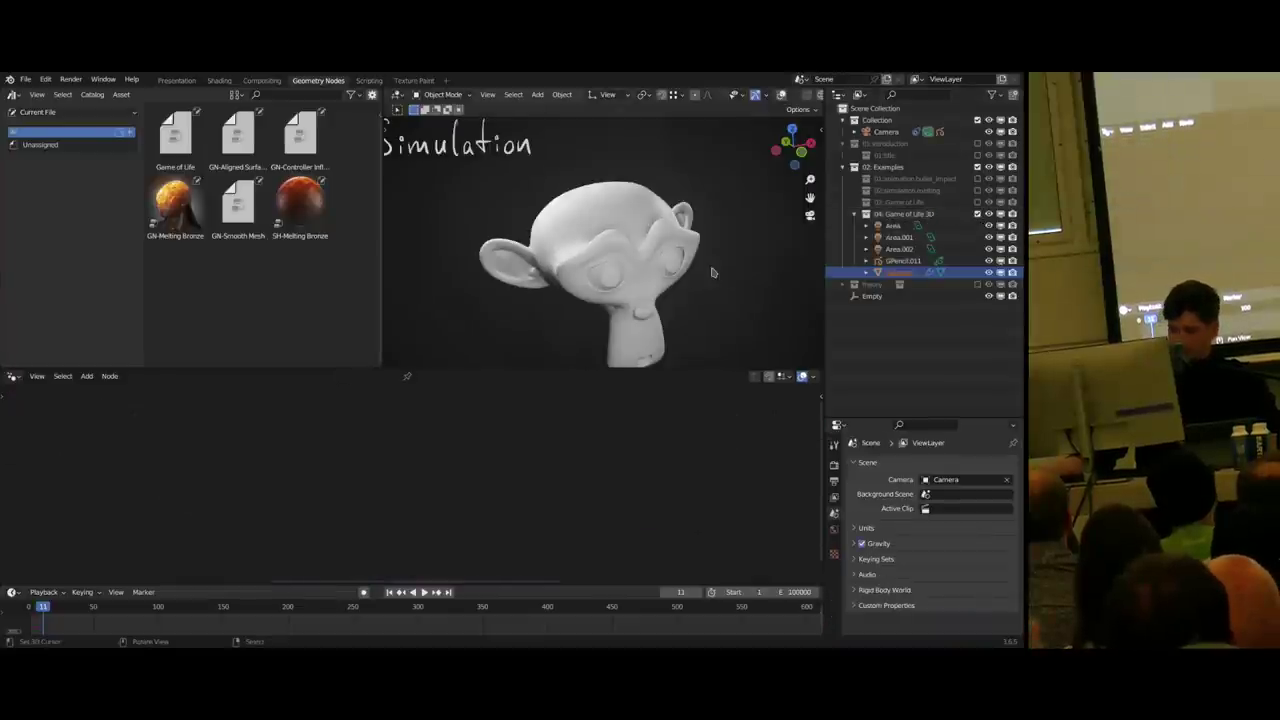
{"action": "scroll", "coordinate": [610, 258], "scroll_direction": "down", "scroll_amount": 3}
{"action": "scroll", "coordinate": [612, 256], "scroll_direction": "up", "scroll_amount": 2}
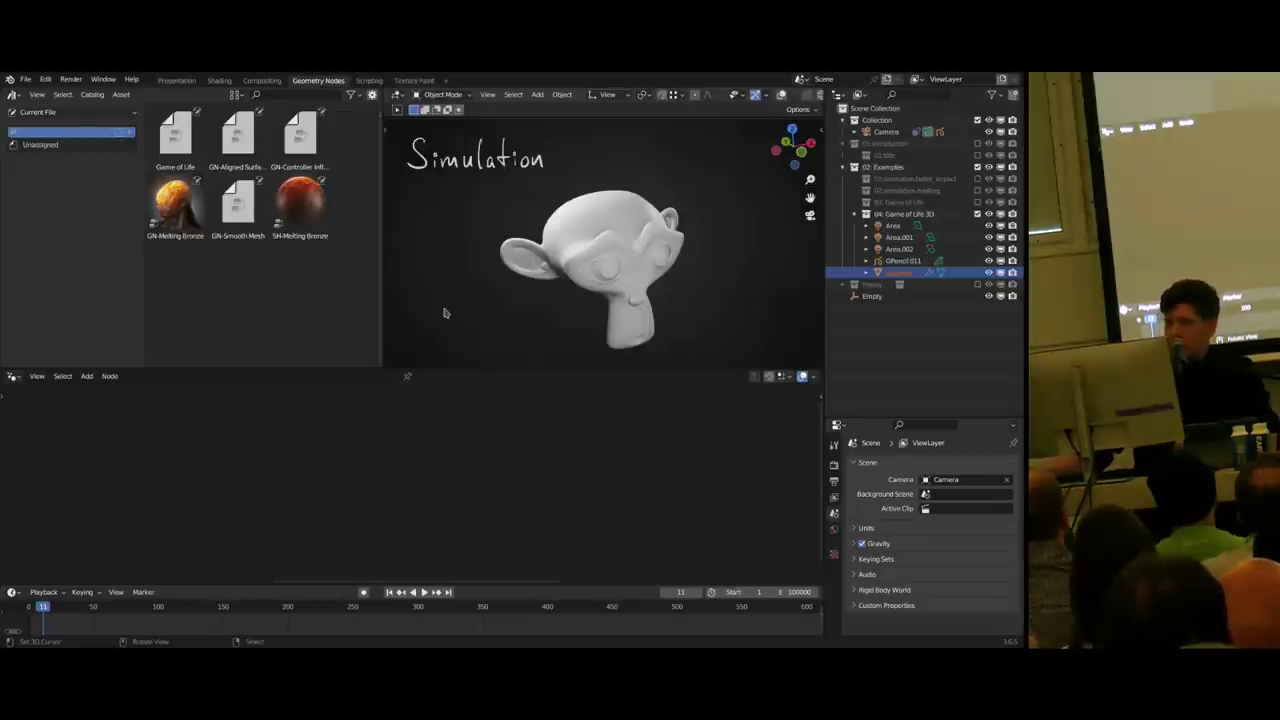
- Apply the Game of Life node asset to the monkey head and play the simulation while viewing it from different sides
{"action": "left_click", "coordinate": [178, 140]}
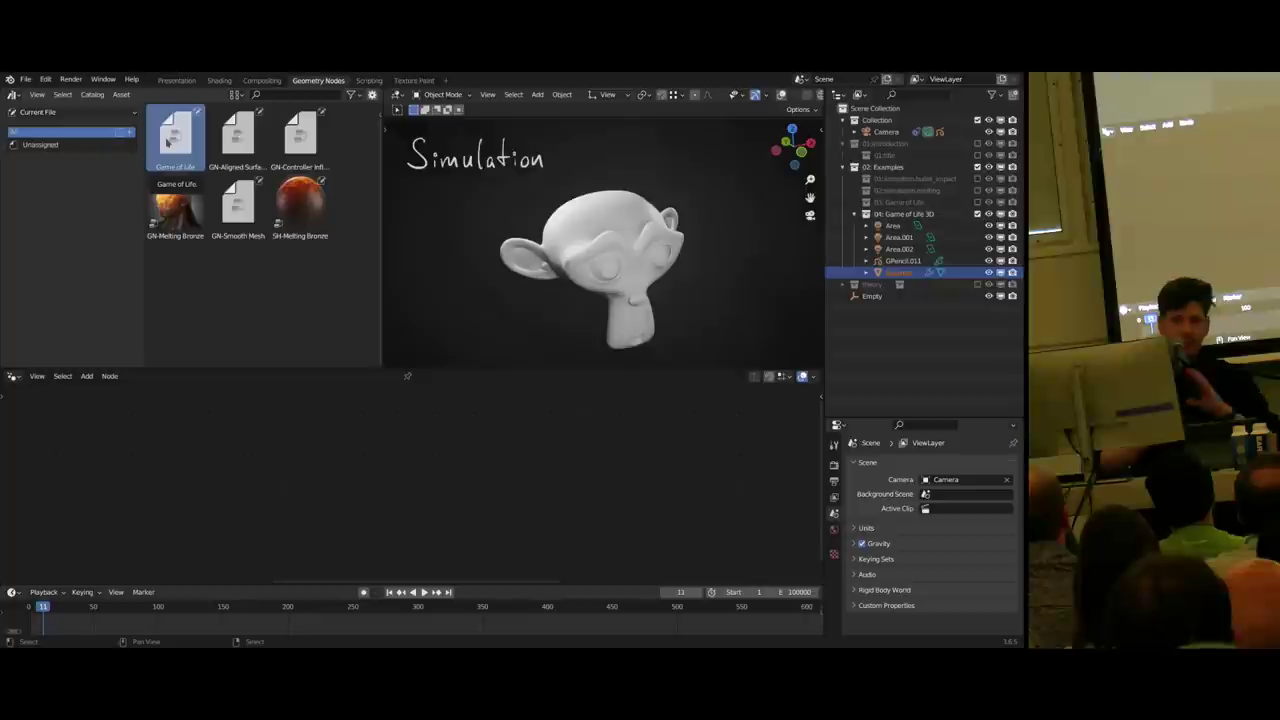
{"action": "left_click_drag", "start_coordinate": [168, 142], "coordinate": [525, 252]}
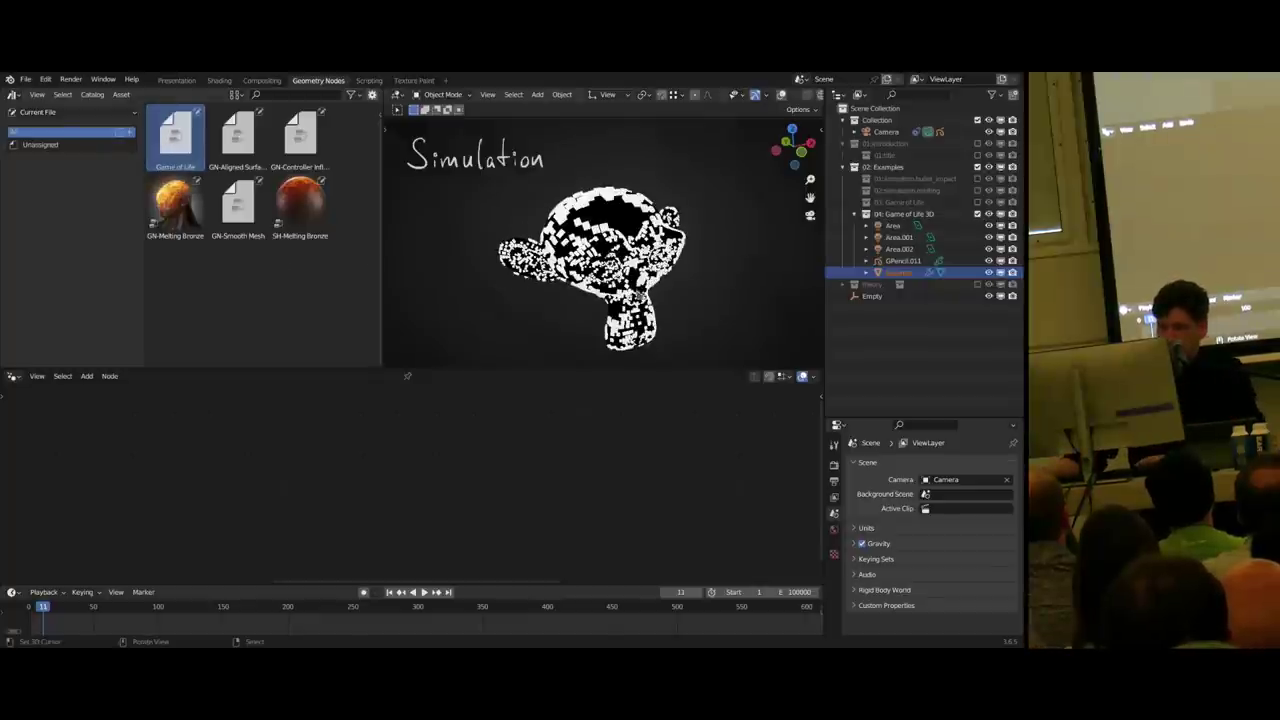
{"action": "key", "text": "space"}
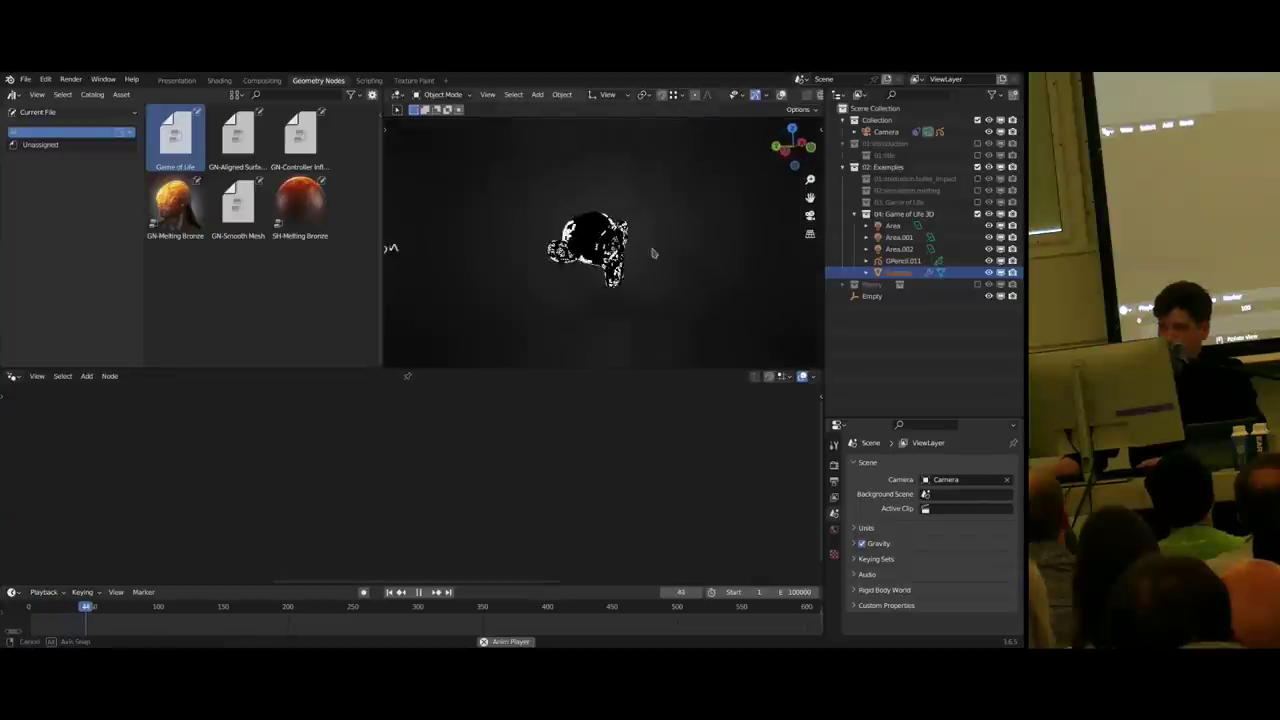
{"action": "scroll", "coordinate": [605, 255], "scroll_direction": "up", "scroll_amount": 6}
{"action": "scroll", "coordinate": [690, 248], "scroll_direction": "down", "scroll_amount": 3}
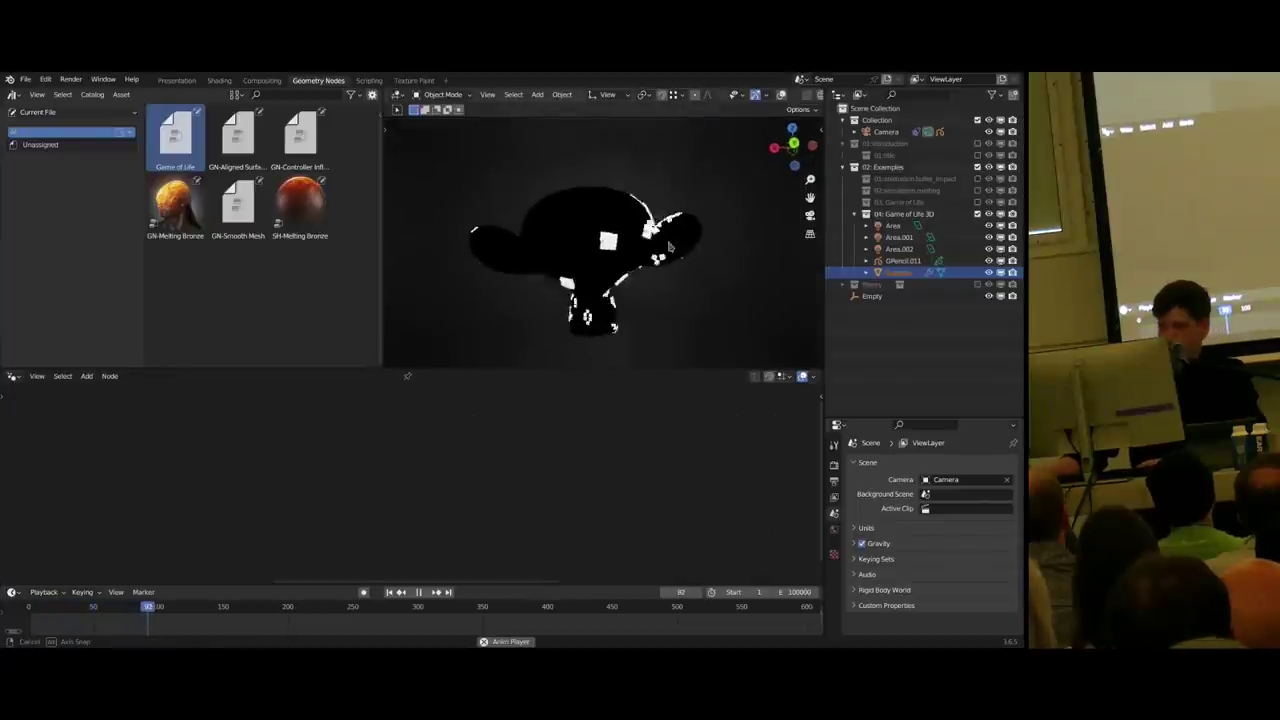
{"action": "scroll", "coordinate": [527, 262], "scroll_direction": "up", "scroll_amount": 1}
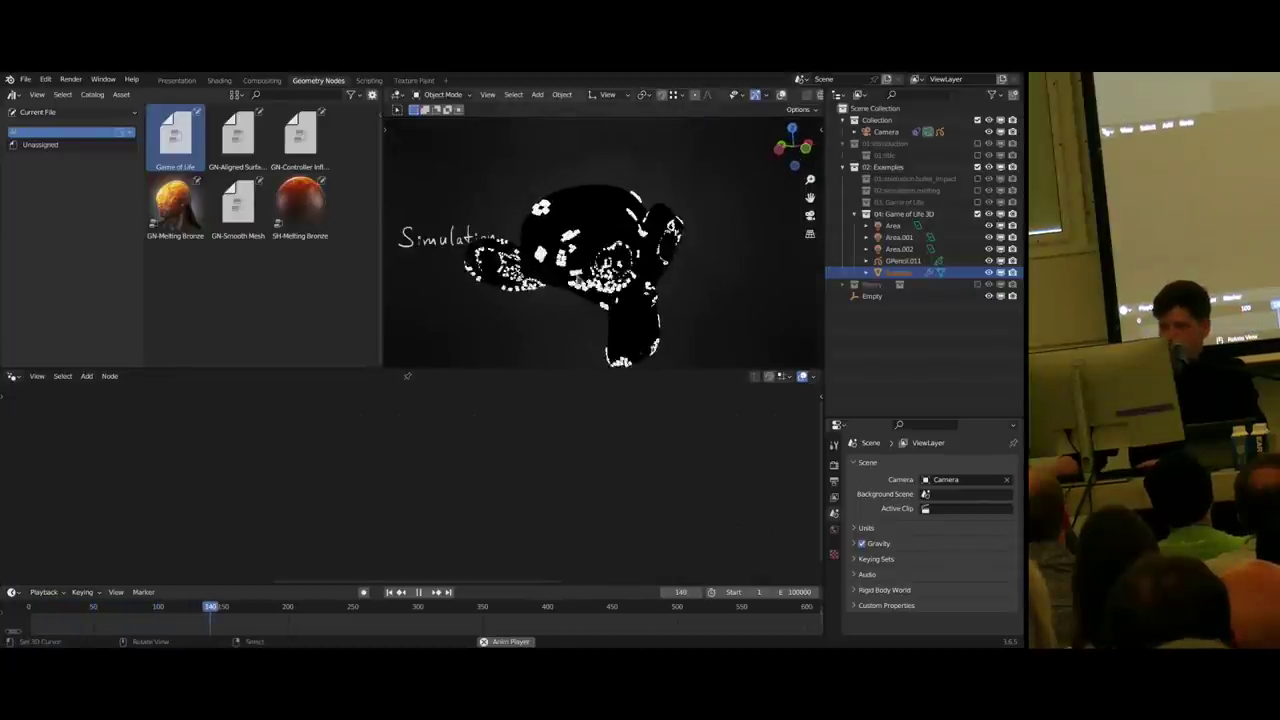
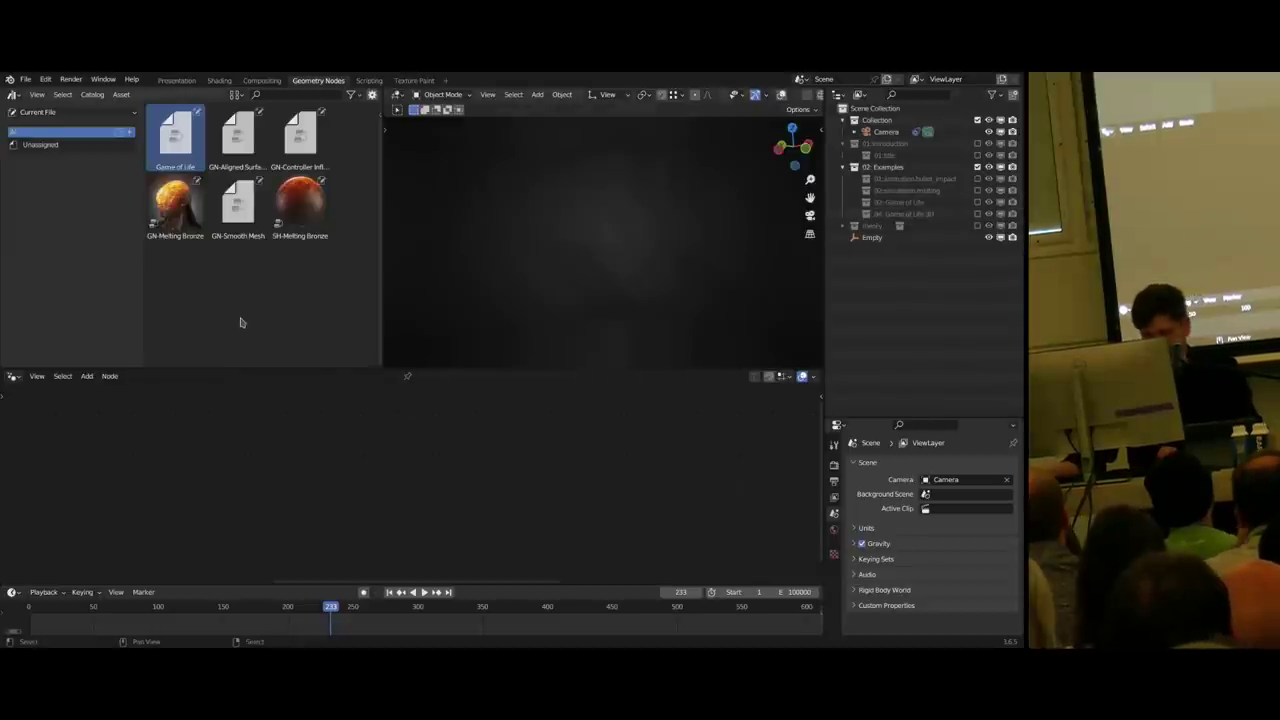
- Switch to the Blender window with the finished GN-Melting Bronze statue setup and put the timeline at its first frame
{"action": "key", "text": "super"}
{"action": "key", "text": "Escape"}
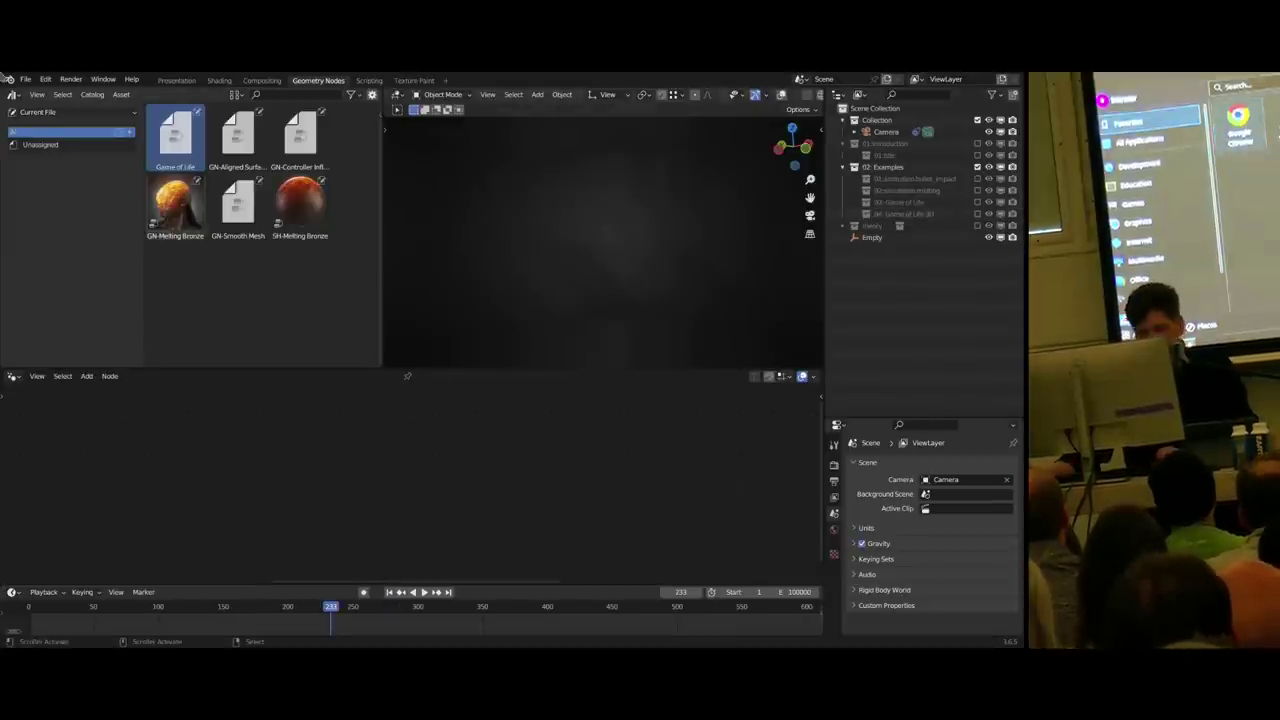
{"action": "key", "text": "alt+Tab"}
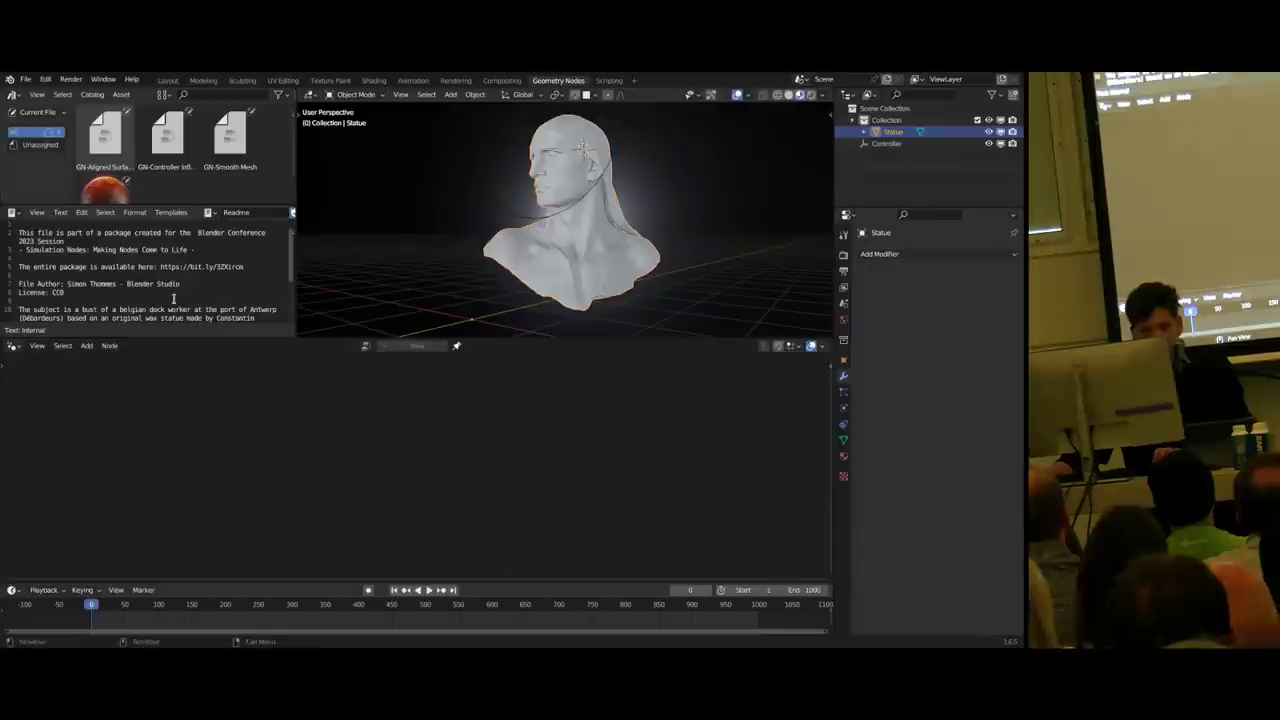
{"action": "key", "text": "alt+Tab"}
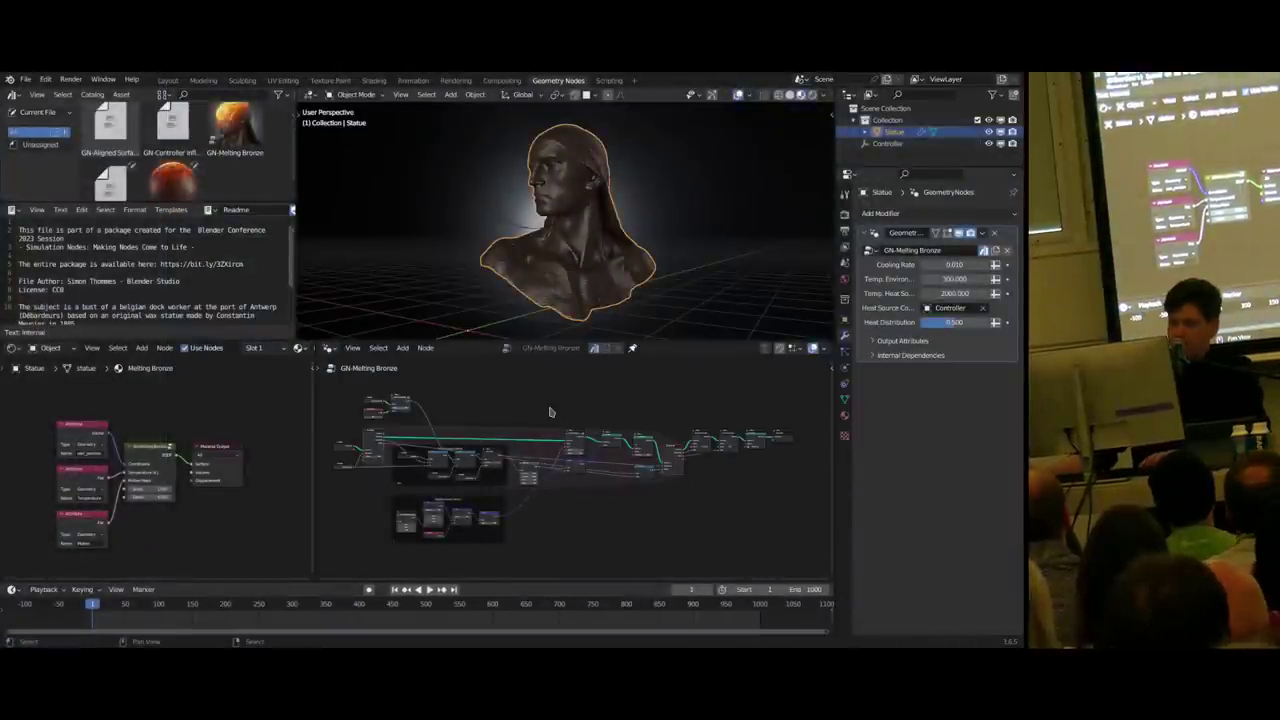
{"action": "key", "text": "shift+Left"}
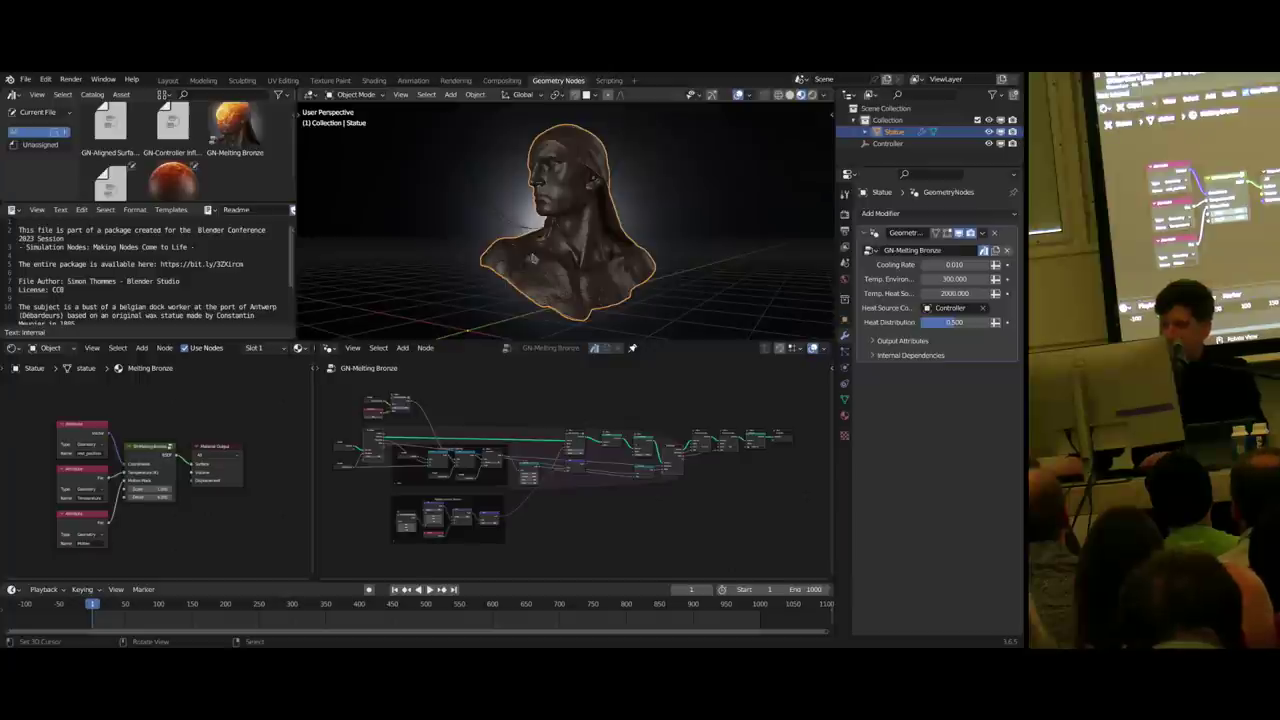
- Play the melting simulation while moving the Controller empty past the statue to about X 1.87, Y 0.66, Z 1.06 m
{"action": "left_click", "coordinate": [496, 218]}
{"action": "key", "text": "space"}
{"action": "key", "text": "g"}
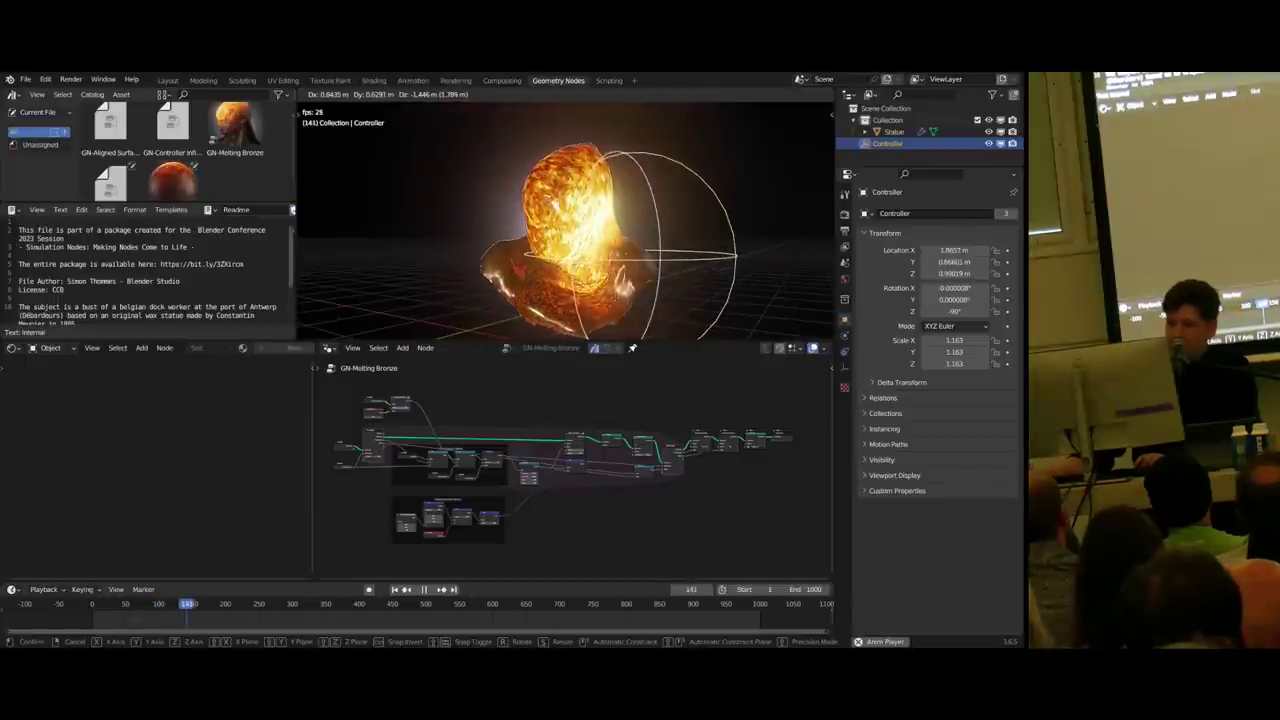
{"action": "left_click", "coordinate": [610, 230]}
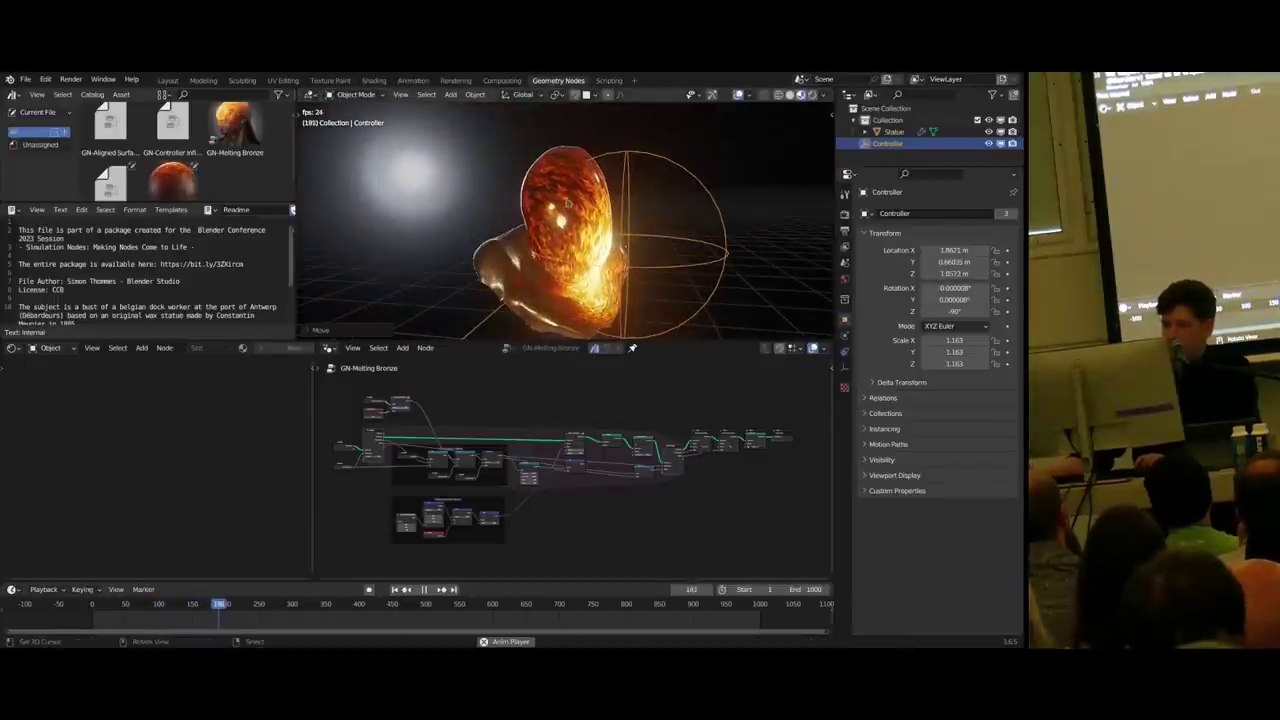
- Inspect the melting bust up close from another angle and set the timeline back to frame 0
{"action": "middle_click_drag", "start_coordinate": [602, 217], "coordinate": [574, 222]}
{"action": "scroll", "coordinate": [559, 247], "scroll_direction": "up", "scroll_amount": 4}
{"action": "scroll", "coordinate": [578, 240], "scroll_direction": "down", "scroll_amount": 1}
{"action": "left_click_drag", "start_coordinate": [346, 605], "coordinate": [82, 607]}
- Maximize the node editor, frame the whole GN-Melting Bronze tree, and highlight the nodes of its simulation zone
{"action": "key", "text": "ctrl+space"}
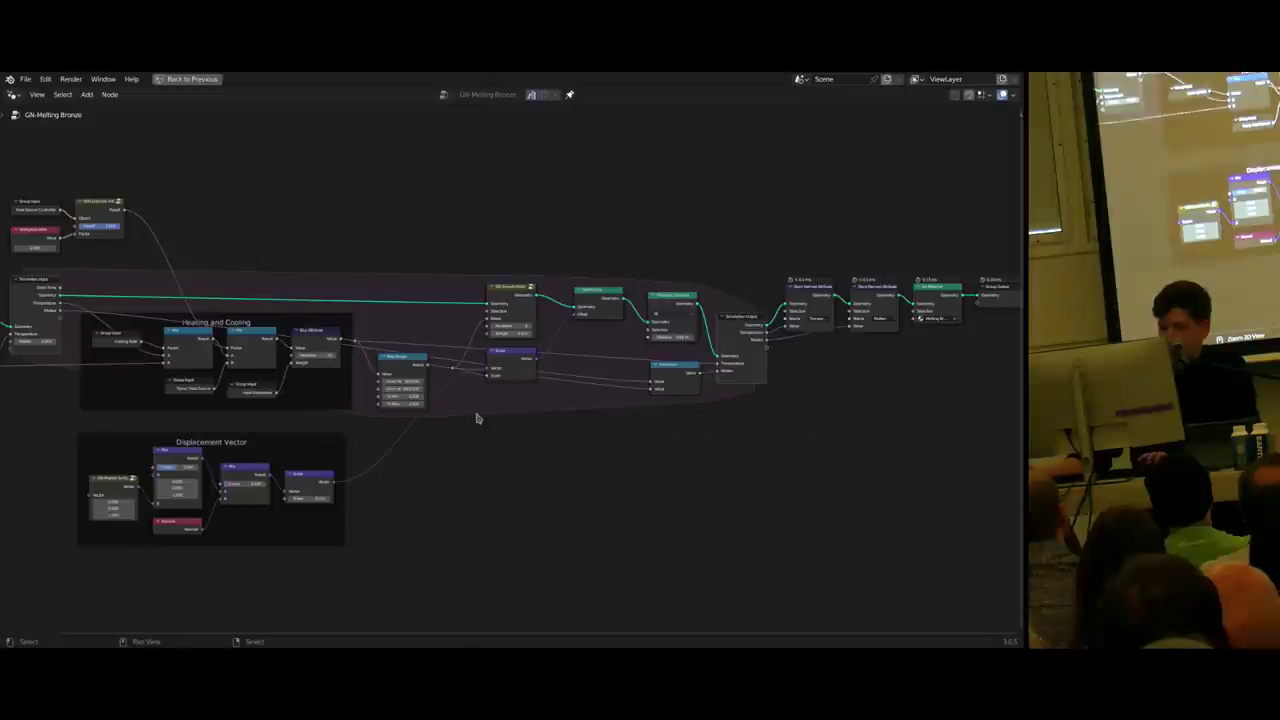
{"action": "key", "text": "Home"}
{"action": "left_click_drag", "start_coordinate": [110, 273], "coordinate": [796, 422]}
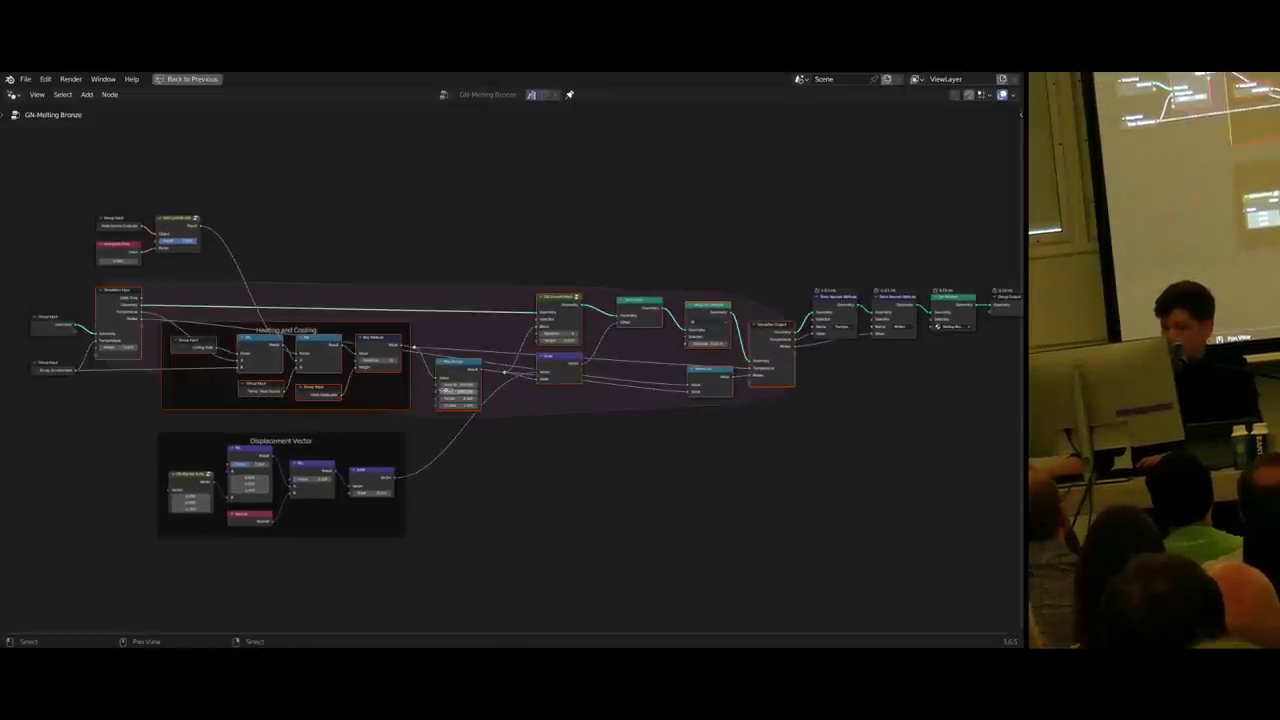
{"action": "left_click_drag", "start_coordinate": [170, 285], "coordinate": [723, 414]}
- Trace the geometry flow through the simulation zone, highlighting the Simulation Input, GN-Smooth Mesh and Set Position nodes
{"action": "left_click", "coordinate": [118, 300]}
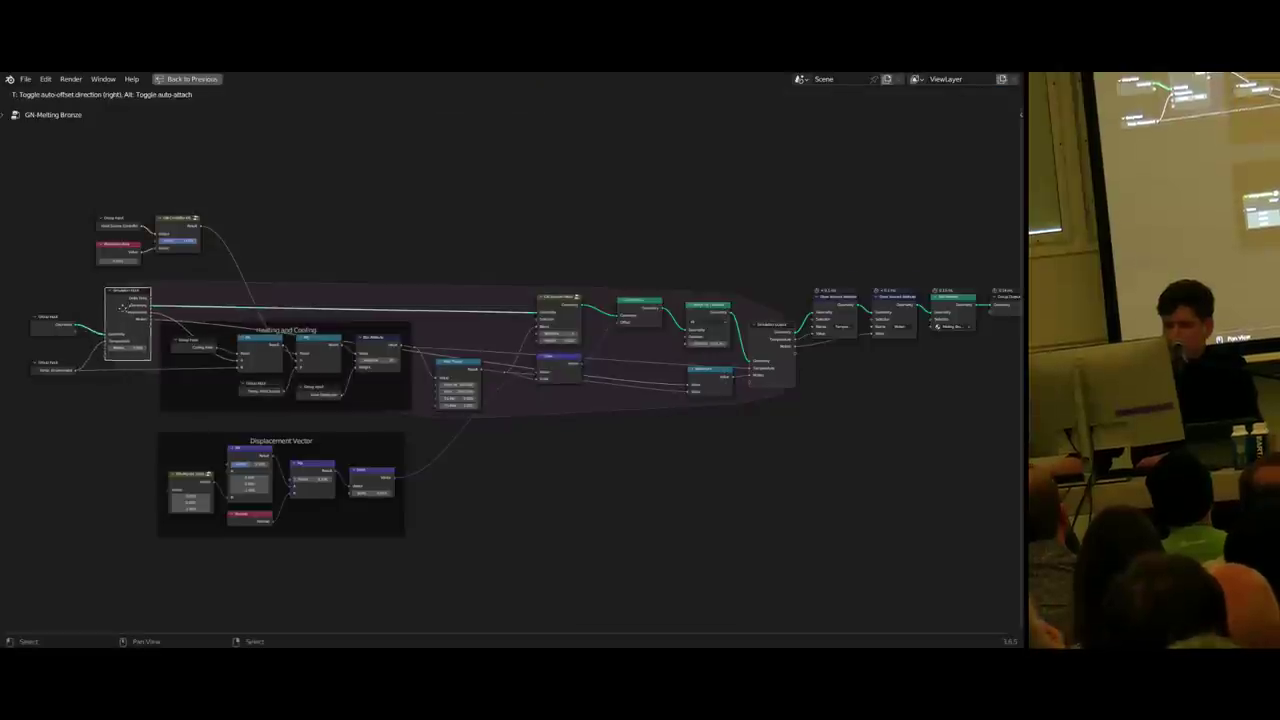
{"action": "left_click", "coordinate": [556, 303]}
{"action": "left_click_drag", "start_coordinate": [556, 303], "coordinate": [556, 304]}
{"action": "middle_click_drag", "start_coordinate": [556, 303], "coordinate": [460, 314]}
{"action": "scroll", "coordinate": [466, 312], "scroll_direction": "up", "scroll_amount": 6}
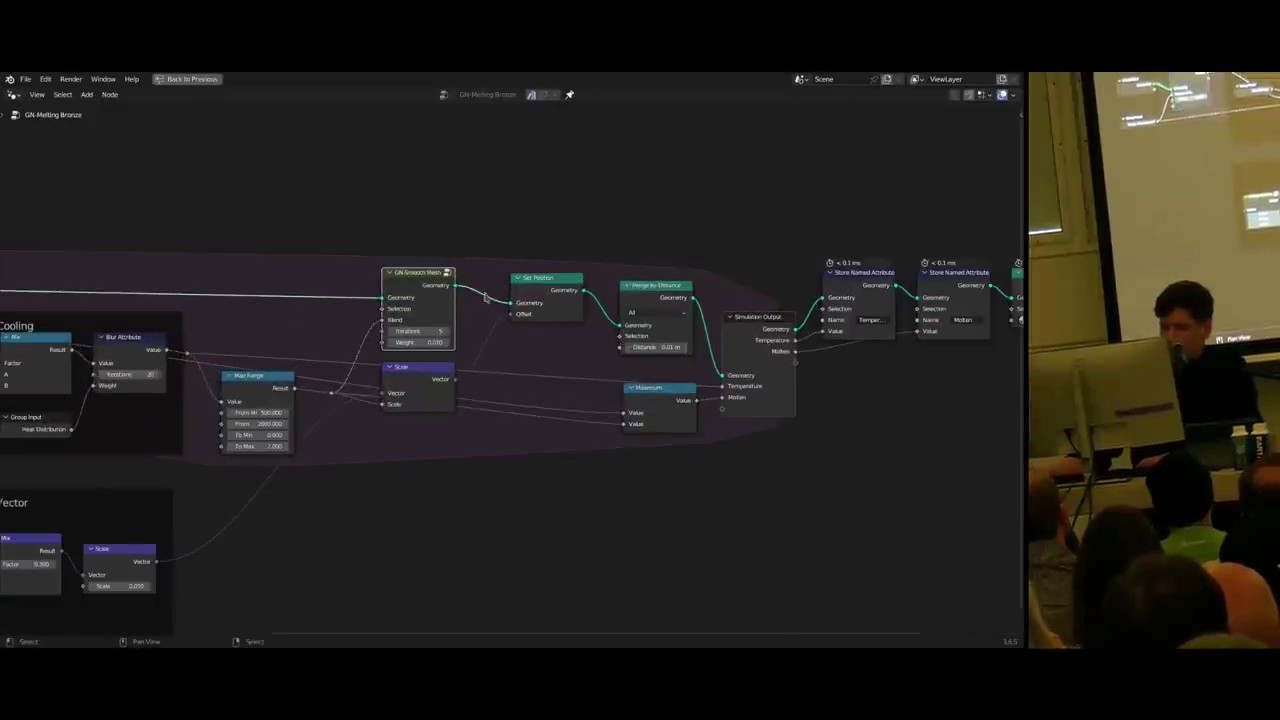
{"action": "mouse_move", "coordinate": [543, 295]}
{"action": "left_mouse_down"}
{"action": "mouse_move", "coordinate": [539, 316]}
{"action": "mouse_move", "coordinate": [543, 295]}
{"action": "left_mouse_up"}
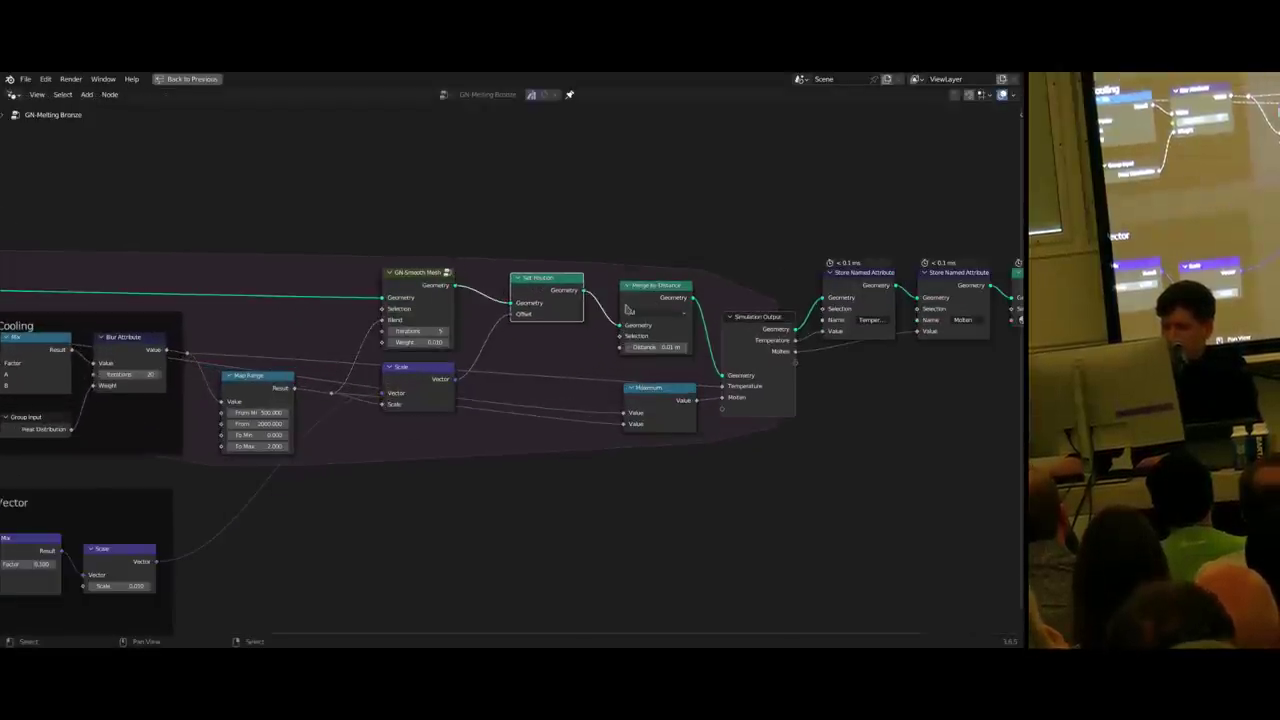
- Examine the end of the tree, highlighting the two Store Named Attribute nodes and the Set Material node after the Simulation Output
{"action": "scroll", "coordinate": [626, 308], "scroll_direction": "down", "scroll_amount": 9}
{"action": "scroll", "coordinate": [596, 323], "scroll_direction": "up", "scroll_amount": 3}
{"action": "scroll", "coordinate": [508, 324], "scroll_direction": "up", "scroll_amount": 6}
{"action": "middle_click_drag", "start_coordinate": [711, 329], "coordinate": [780, 352]}
{"action": "scroll", "coordinate": [528, 360], "scroll_direction": "down", "scroll_amount": 2}
{"action": "scroll", "coordinate": [692, 360], "scroll_direction": "down", "scroll_amount": 5}
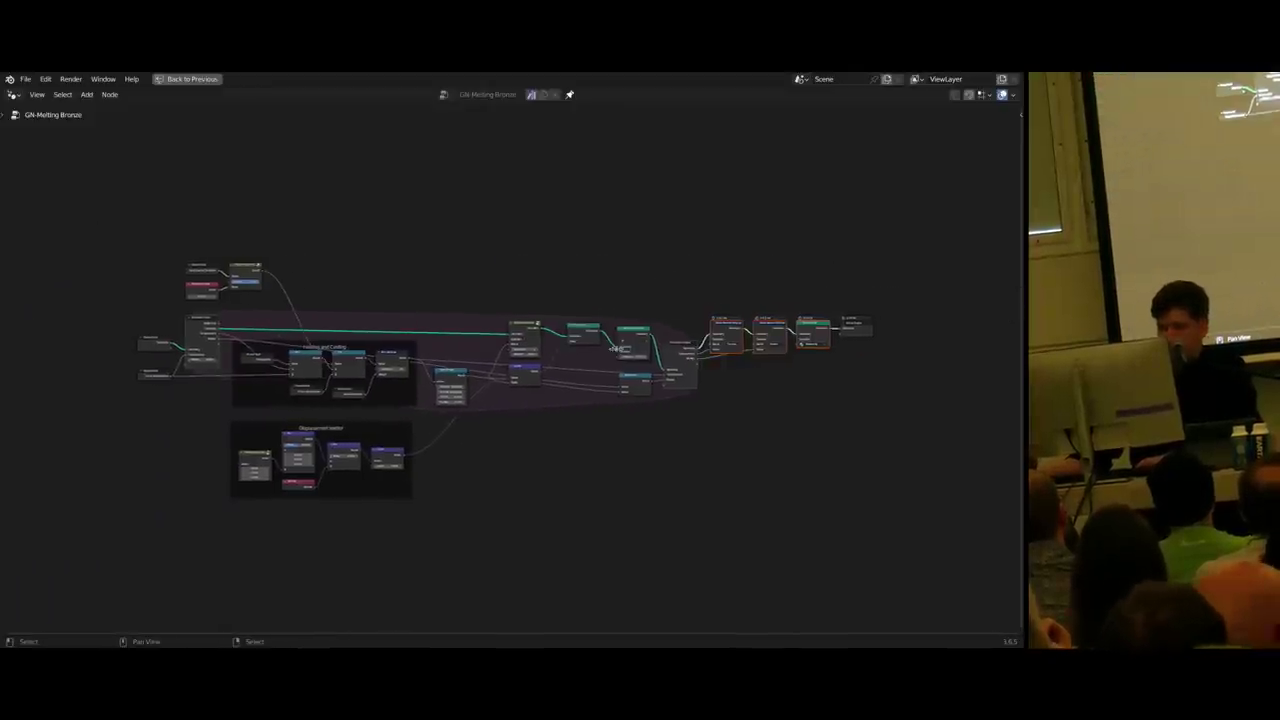
- Review the complete melting bronze node tree once more and restore the multi-editor layout
{"action": "scroll", "coordinate": [542, 362], "scroll_direction": "up", "scroll_amount": 3}
{"action": "middle_click_drag", "start_coordinate": [464, 363], "coordinate": [492, 373]}
{"action": "scroll", "coordinate": [536, 372], "scroll_direction": "up", "scroll_amount": 1}
{"action": "scroll", "coordinate": [510, 378], "scroll_direction": "down", "scroll_amount": 2}
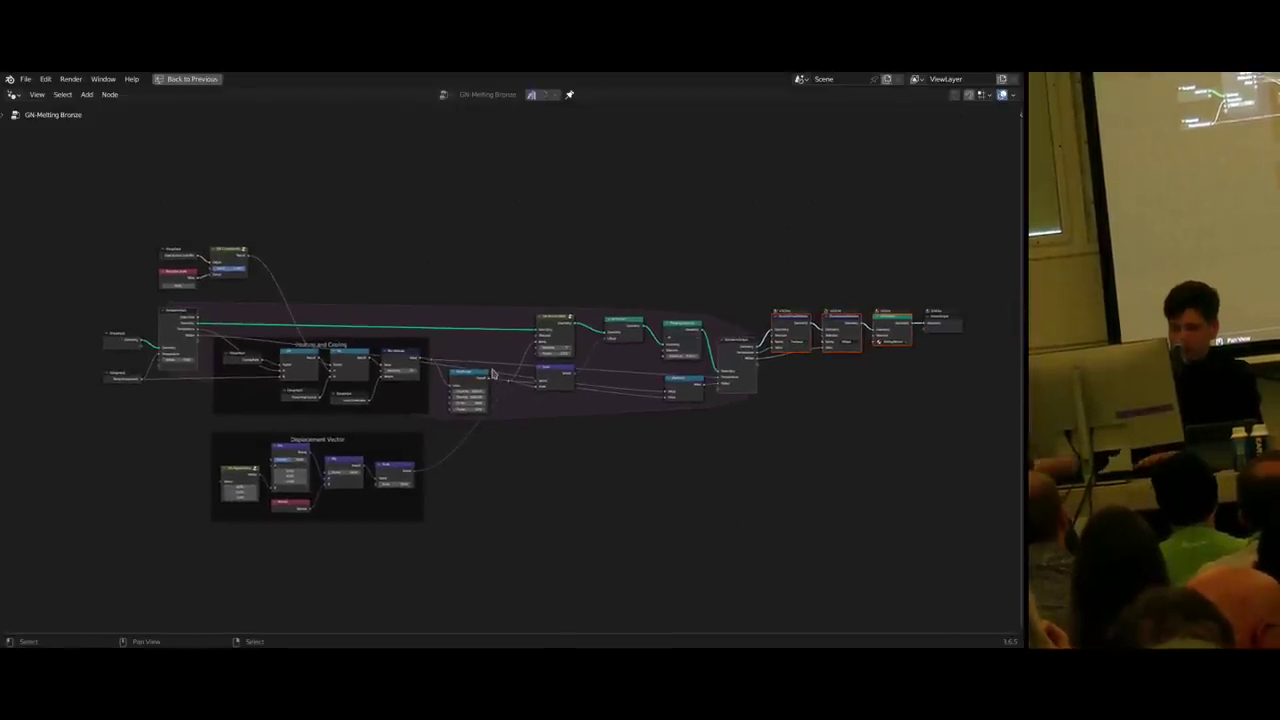
{"action": "key", "text": "ctrl+space"}
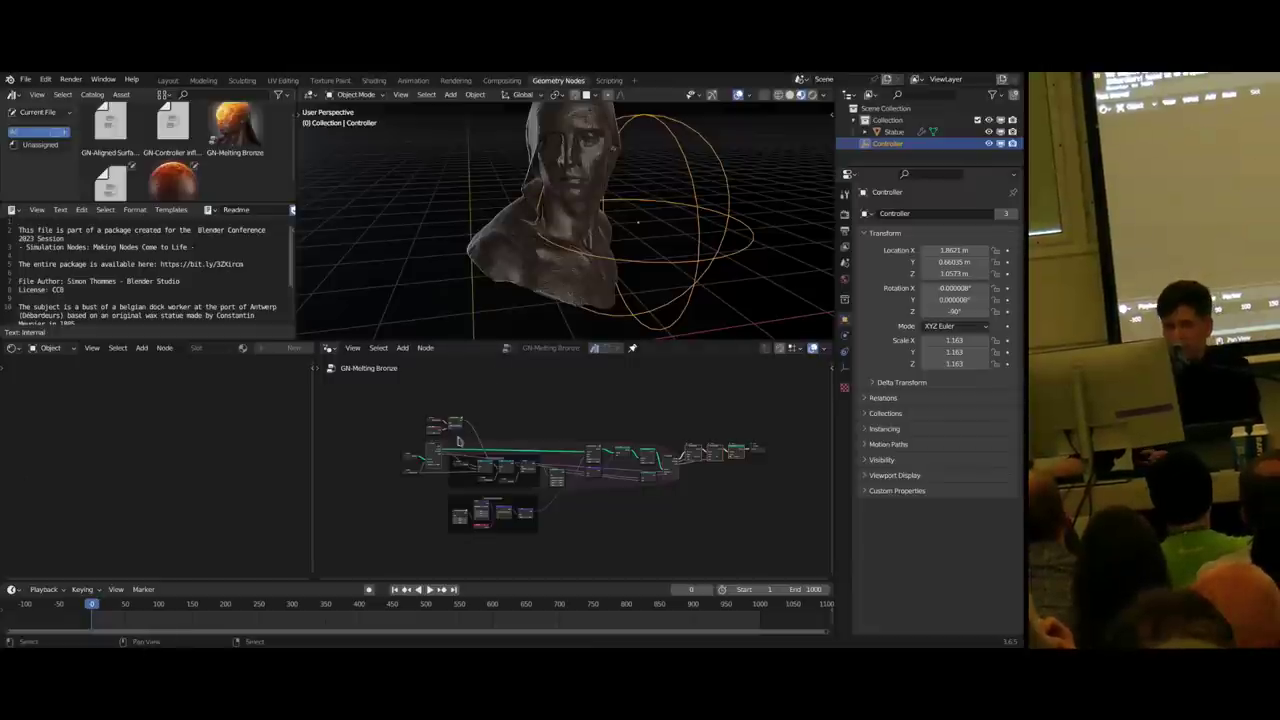
- Switch to the Blender window with the plain statue and give the statue a Geometry Nodes modifier with a new node tree
{"action": "key", "text": "alt+Tab"}
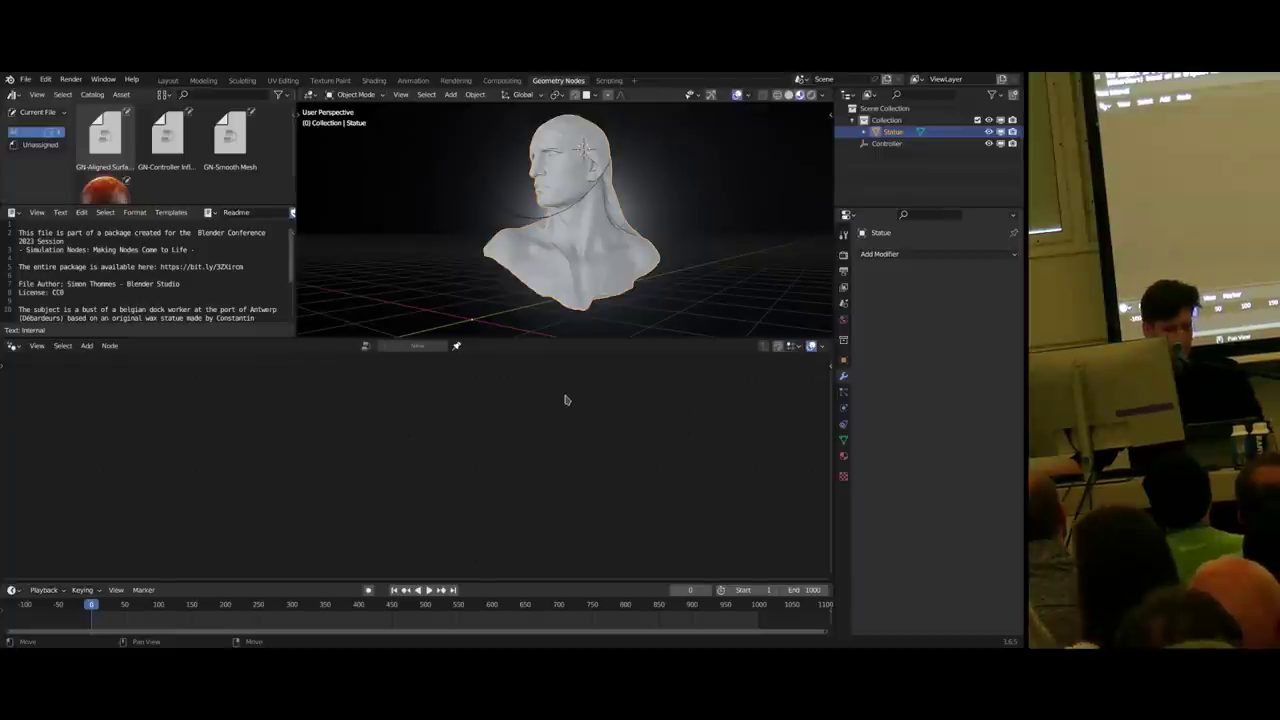
{"action": "left_click", "coordinate": [905, 254]}
{"action": "left_click", "coordinate": [803, 364]}
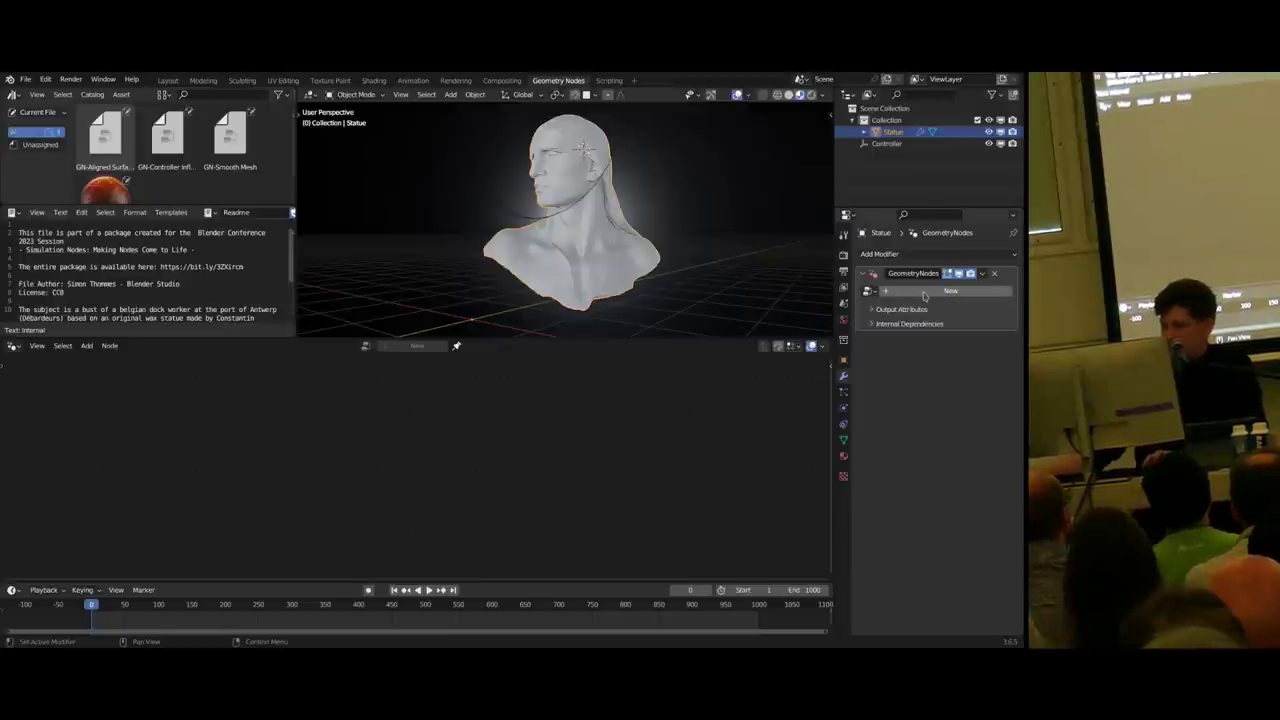
{"action": "left_click", "coordinate": [909, 293]}
- Move the Group Input node away from the Group Output to make room between them
{"action": "scroll", "coordinate": [434, 426], "scroll_direction": "up", "scroll_amount": 10}
{"action": "middle_click_drag", "start_coordinate": [398, 422], "coordinate": [467, 450]}
{"action": "left_click", "coordinate": [323, 446]}
{"action": "scroll", "coordinate": [400, 440], "scroll_direction": "down", "scroll_amount": 4}
{"action": "key", "text": "g"}
{"action": "left_click", "coordinate": [291, 427]}
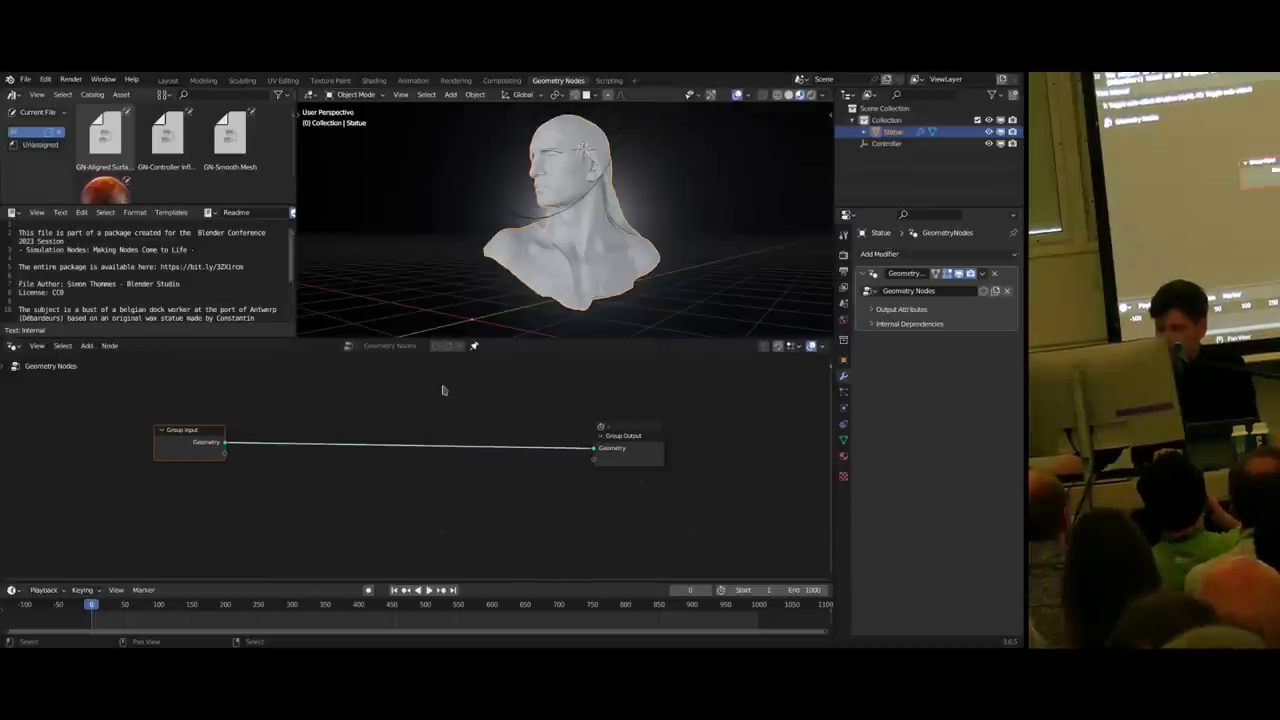
- Add a Simulation Zone and route the geometry from Group Input through Simulation Input and Simulation Output to Group Output
{"action": "key", "text": "shift+a"}
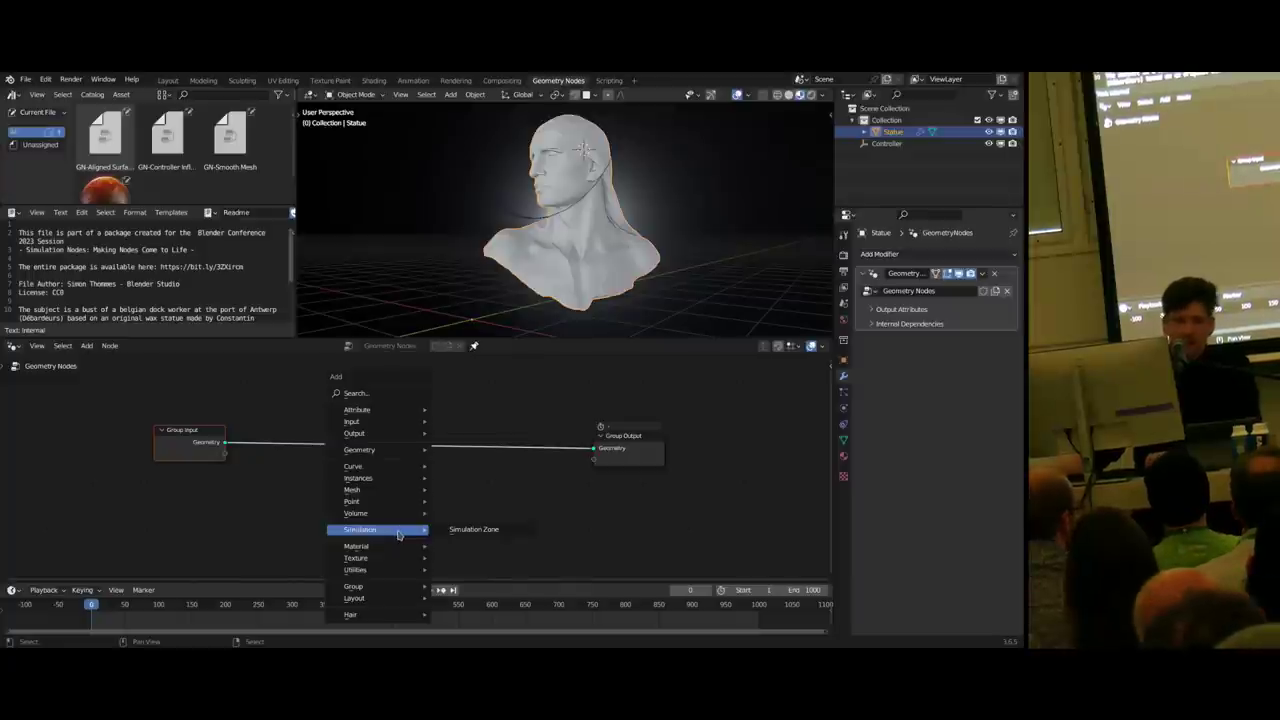
{"action": "left_click", "coordinate": [482, 531]}
{"action": "left_click", "coordinate": [246, 452]}
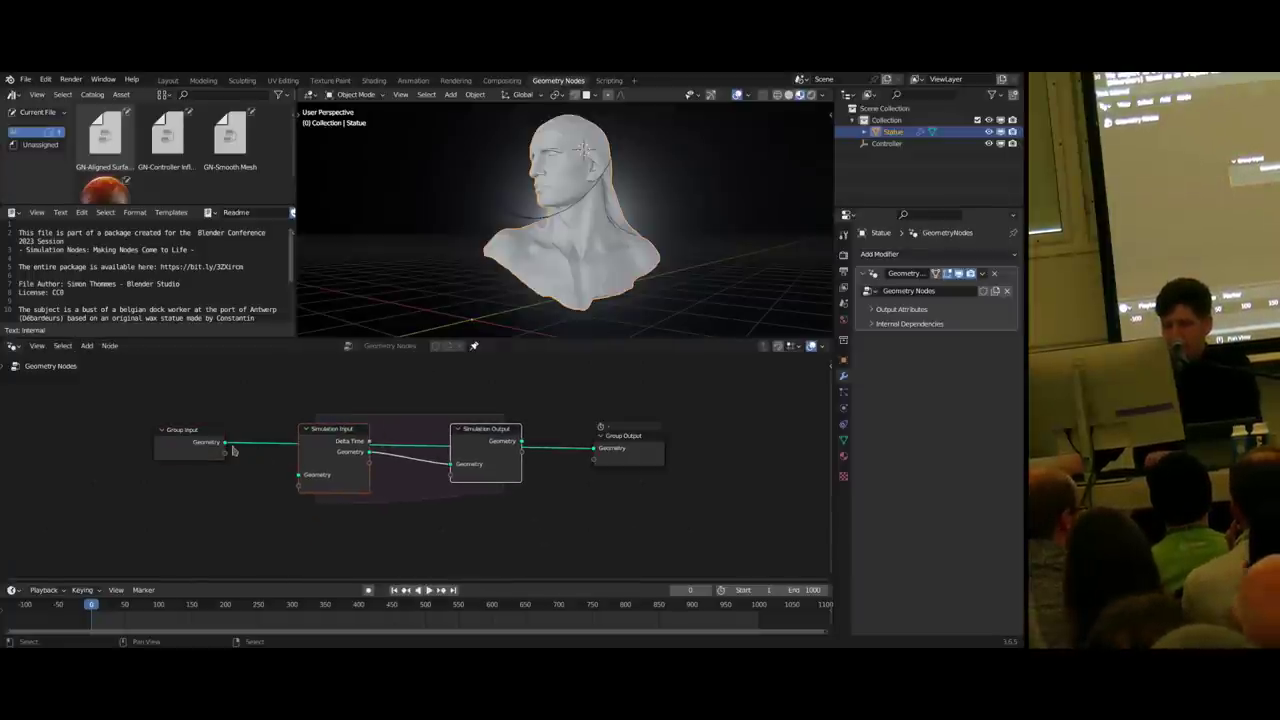
{"action": "left_click_drag", "start_coordinate": [224, 443], "coordinate": [235, 449]}
{"action": "left_click_drag", "start_coordinate": [300, 480], "coordinate": [301, 477]}
{"action": "left_click_drag", "start_coordinate": [521, 442], "coordinate": [596, 450]}
- Widen the simulation zone by moving Group Input and Simulation Input away from Simulation Output, and advance the timeline to frame 1
{"action": "left_click_drag", "start_coordinate": [374, 400], "coordinate": [215, 460]}
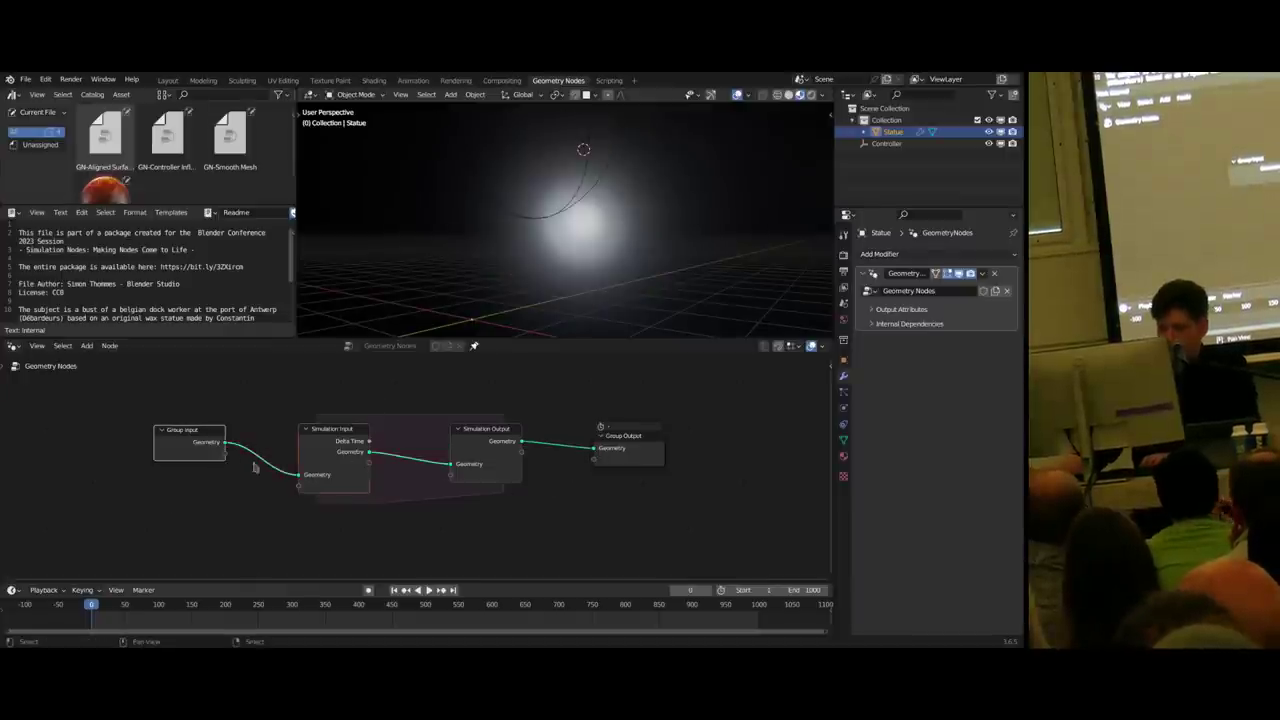
{"action": "middle_click_drag", "start_coordinate": [251, 469], "coordinate": [287, 475]}
{"action": "left_click_drag", "start_coordinate": [228, 447], "coordinate": [170, 443]}
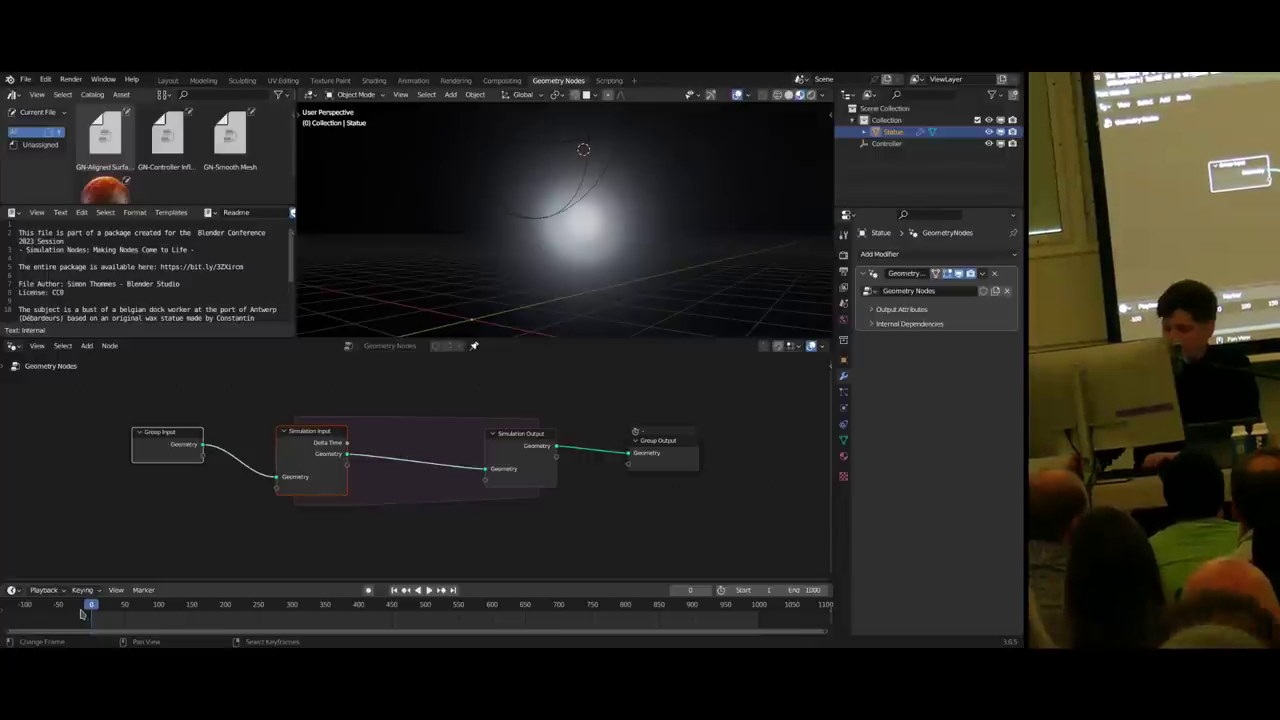
{"action": "key", "text": "Right"}
{"action": "scroll", "coordinate": [368, 482], "scroll_direction": "up", "scroll_amount": 3}
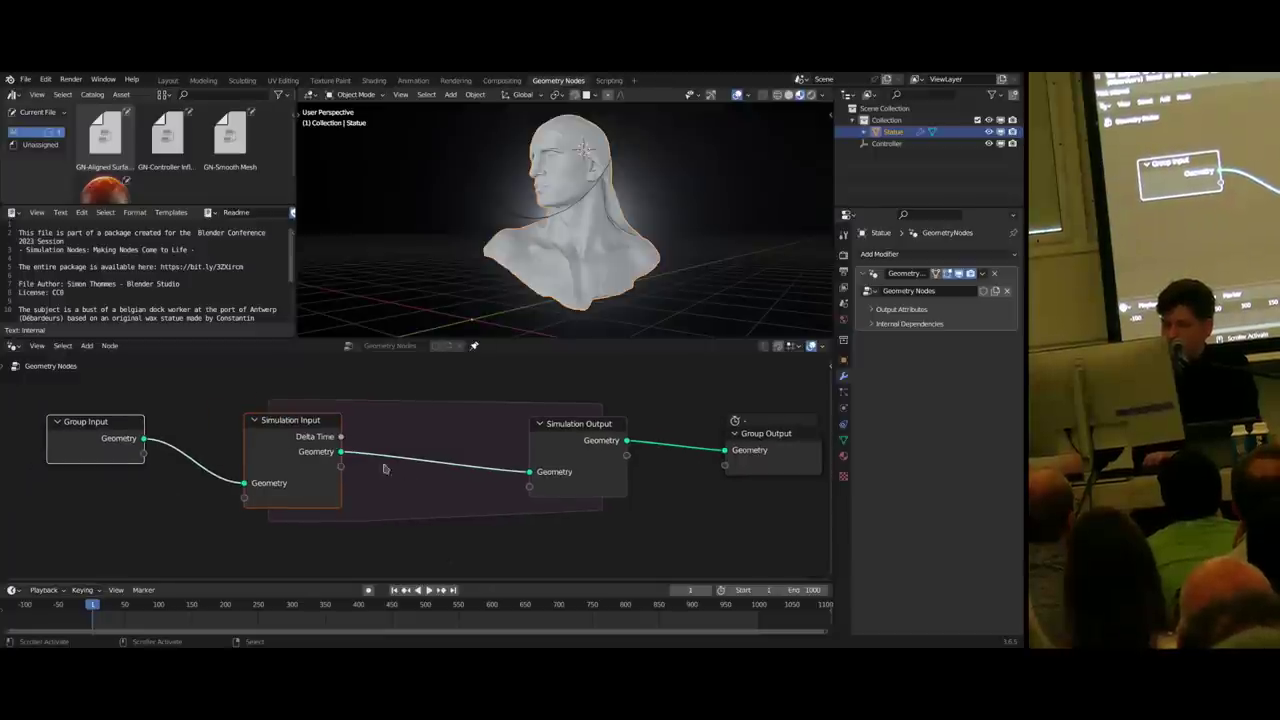
{"action": "middle_click_drag", "start_coordinate": [280, 468], "coordinate": [341, 486]}
{"action": "left_click_drag", "start_coordinate": [367, 481], "coordinate": [291, 479]}
{"action": "scroll", "coordinate": [405, 467], "scroll_direction": "down", "scroll_amount": 2}
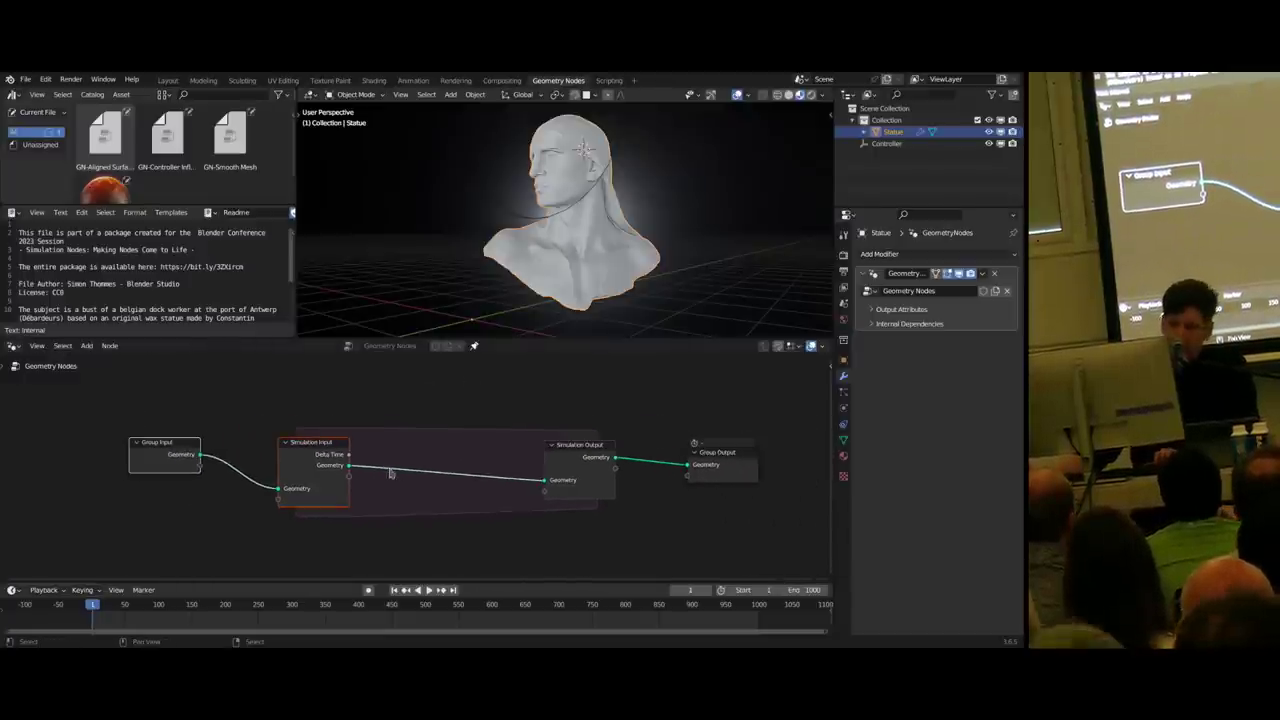
{"action": "middle_click_drag", "start_coordinate": [394, 460], "coordinate": [399, 454]}
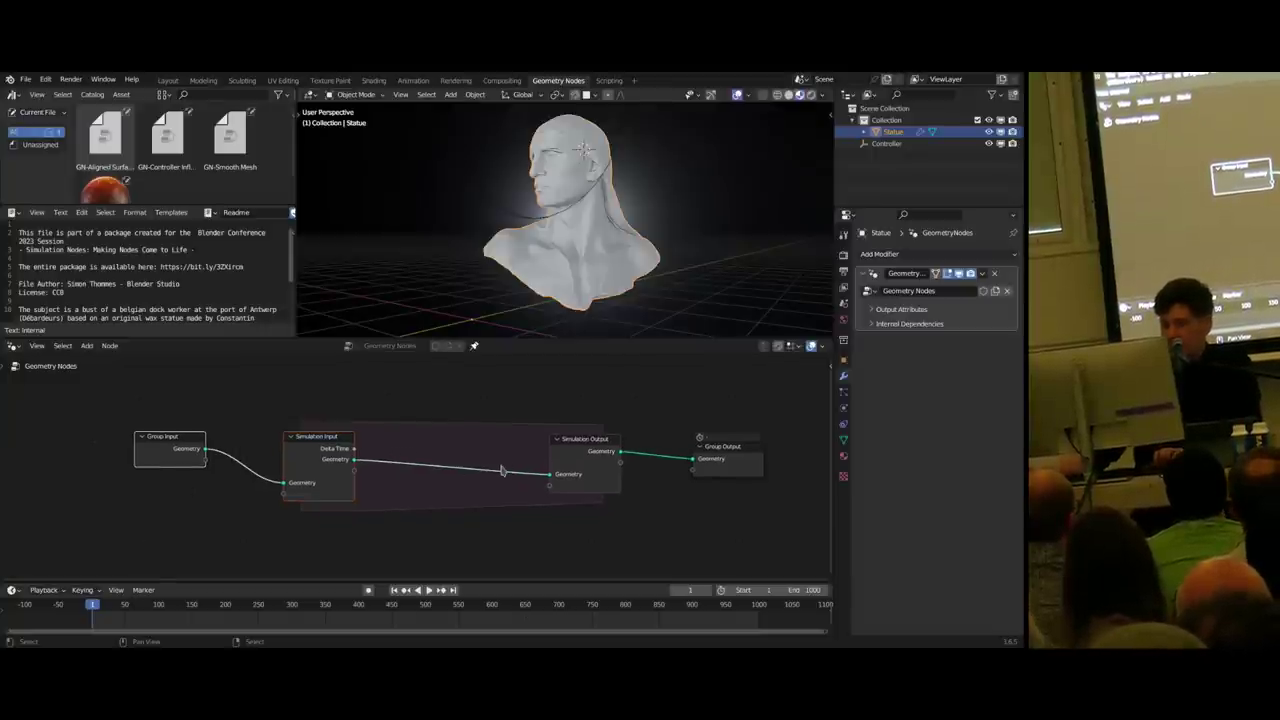
{"action": "scroll", "coordinate": [497, 464], "scroll_direction": "down", "scroll_amount": 2}
{"action": "scroll", "coordinate": [469, 461], "scroll_direction": "up", "scroll_amount": 3}
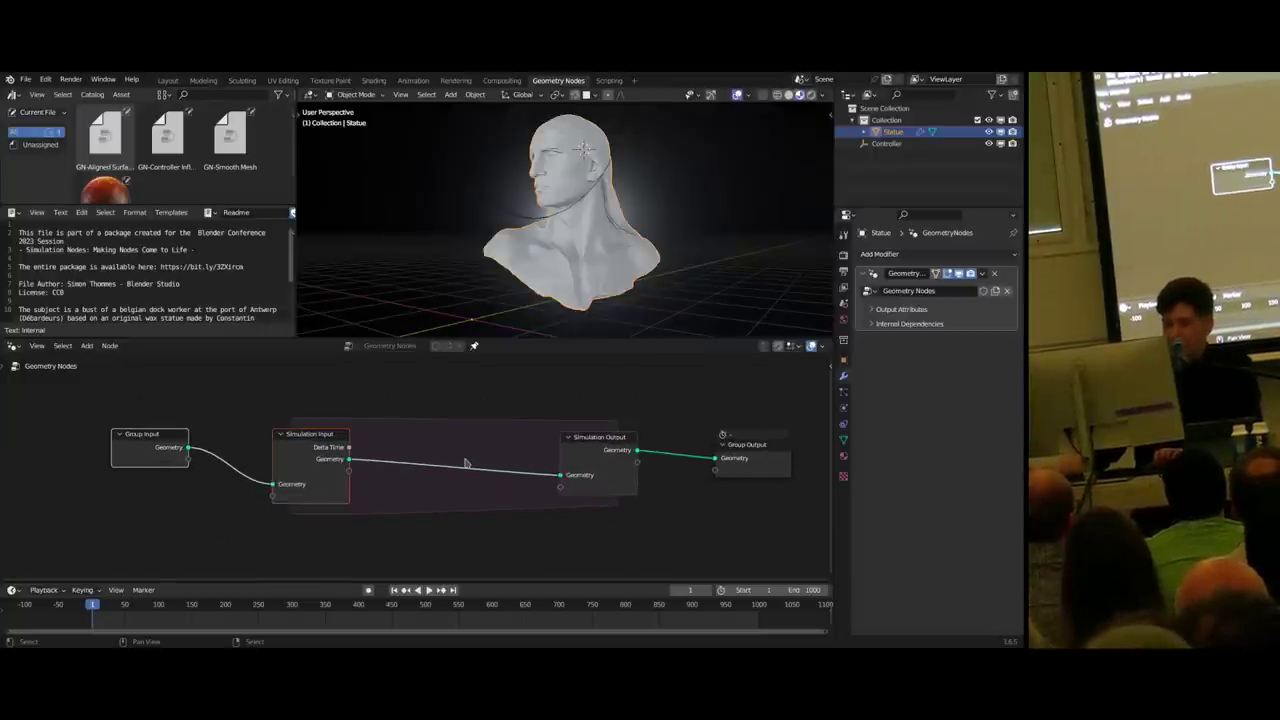
{"action": "middle_click_drag", "start_coordinate": [404, 442], "coordinate": [418, 433]}
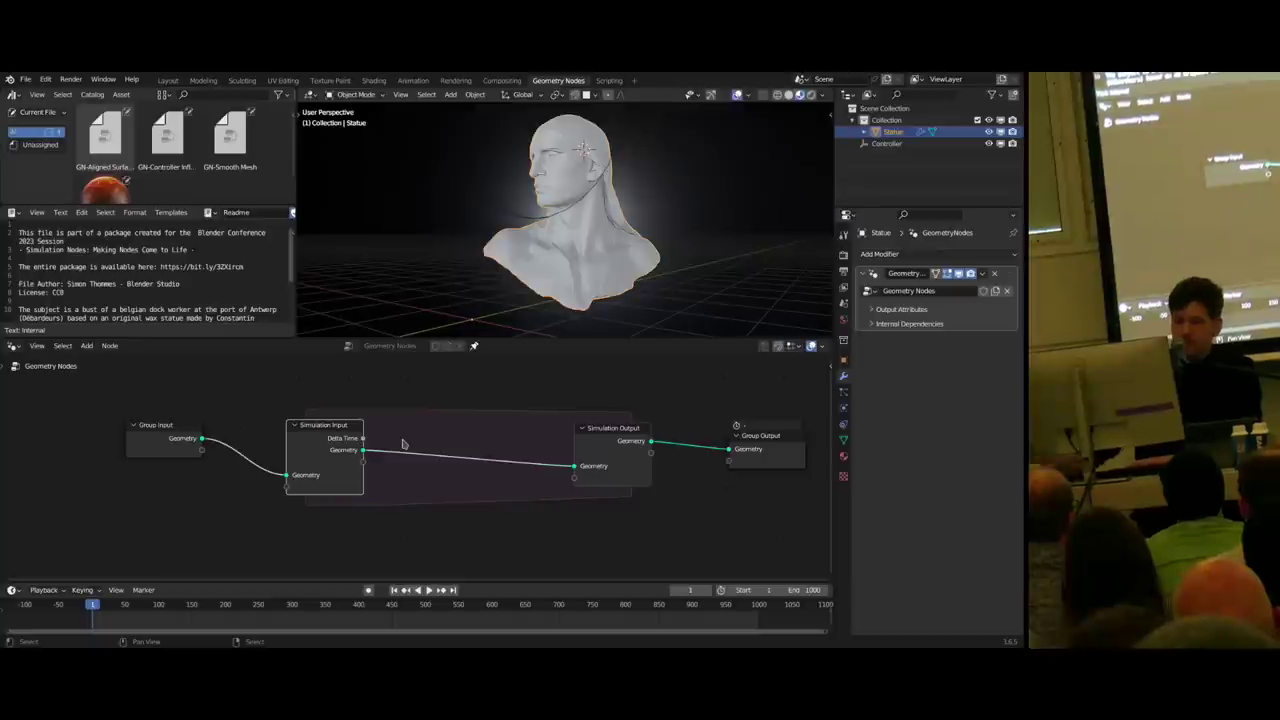
- Add a Float item named Temperature to the simulation state of the Simulation Input node
{"action": "key", "text": "n"}
{"action": "left_click_drag", "start_coordinate": [554, 383], "coordinate": [224, 534]}
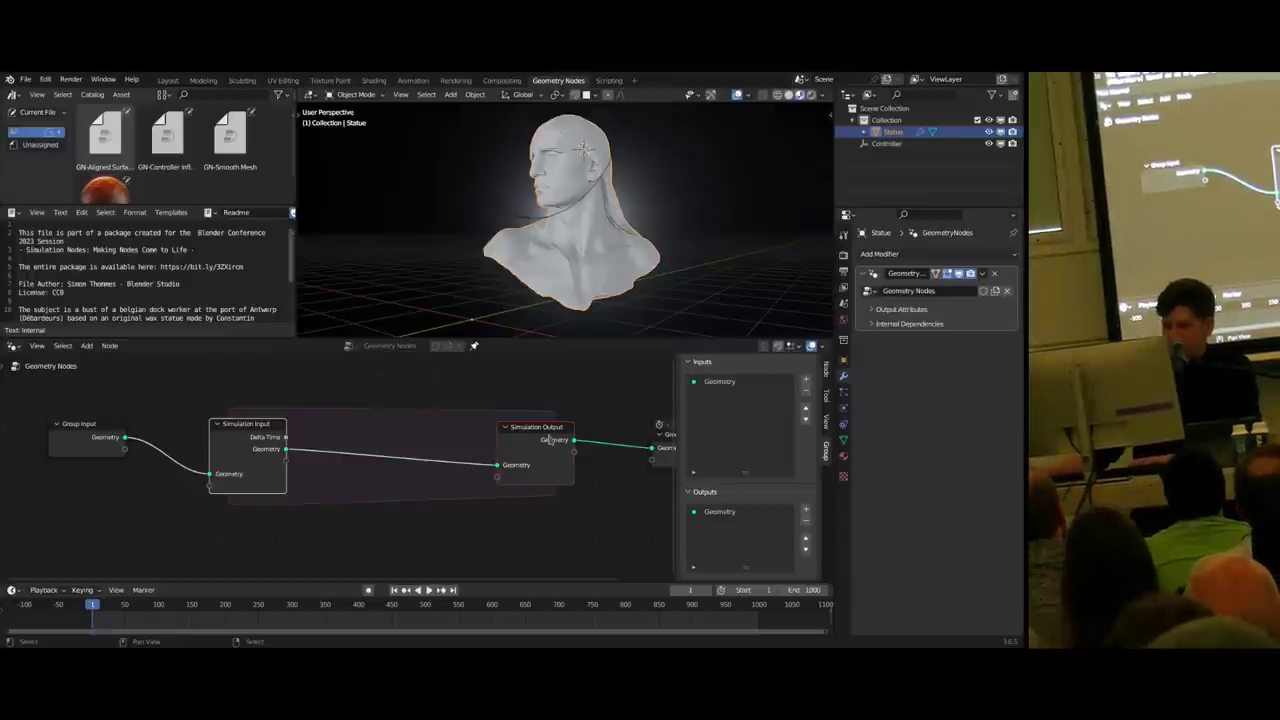
{"action": "left_click", "coordinate": [826, 372]}
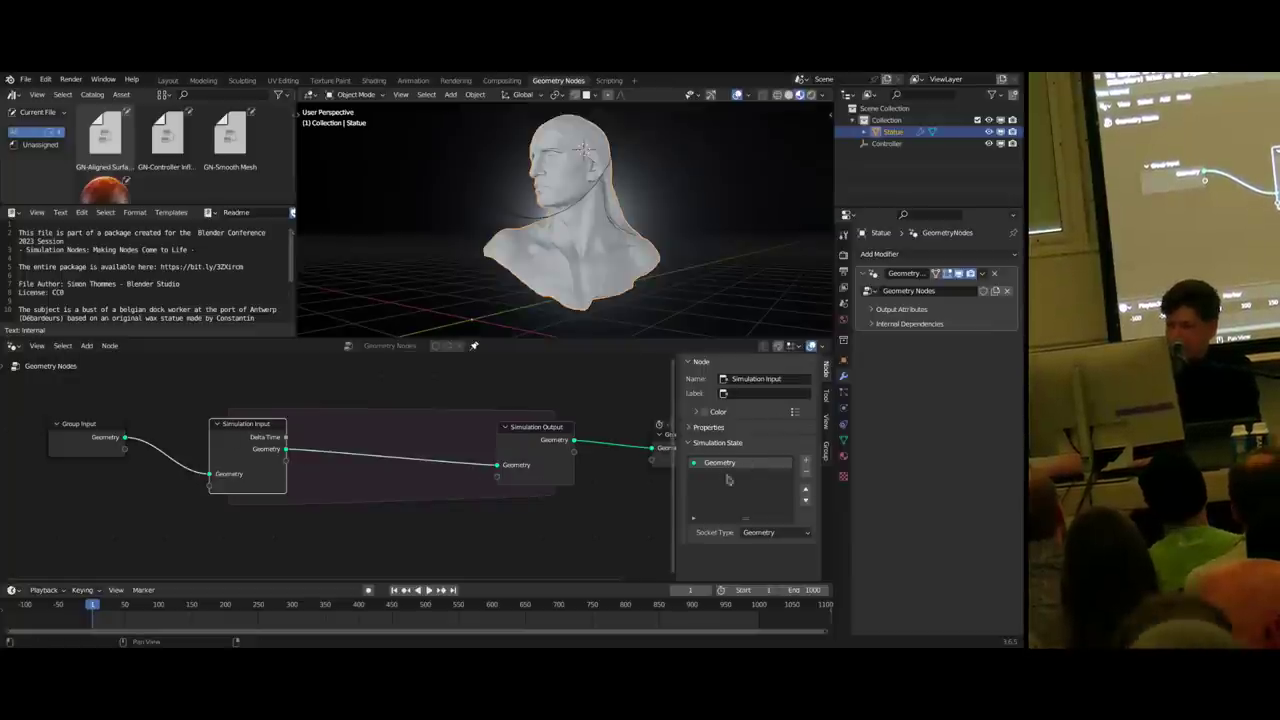
{"action": "left_click", "coordinate": [806, 461]}
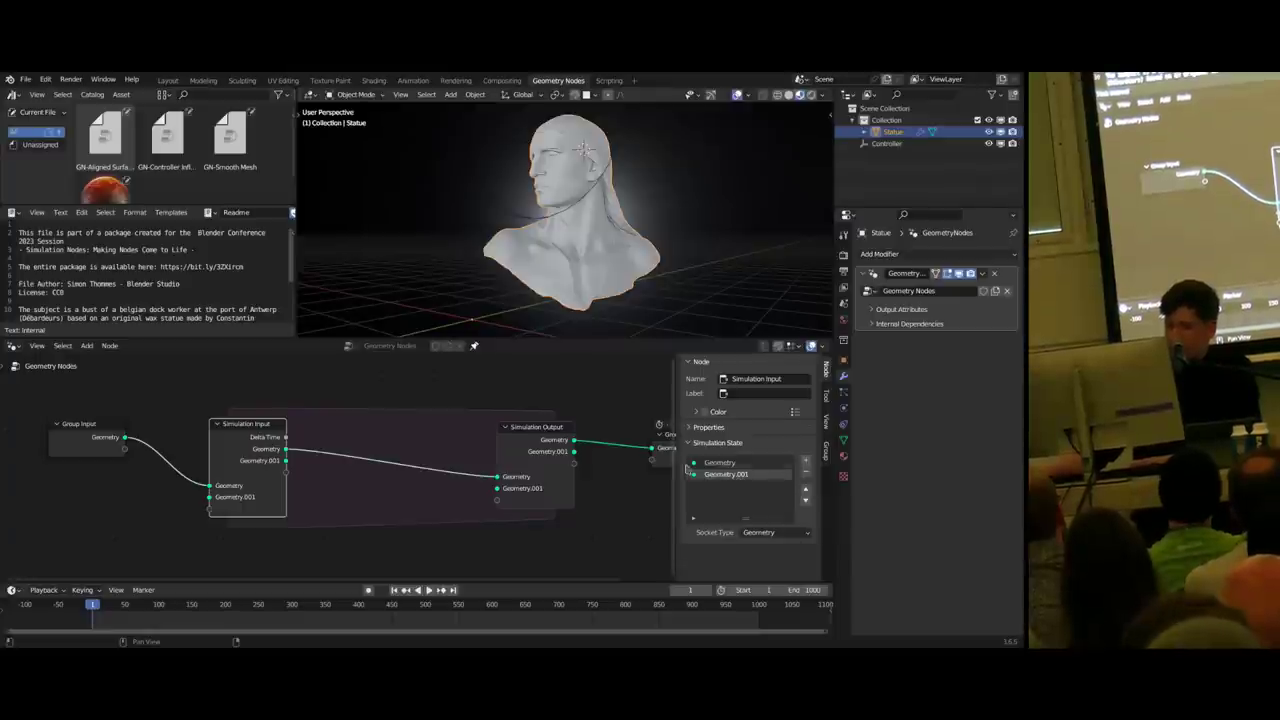
{"action": "left_click", "coordinate": [762, 532]}
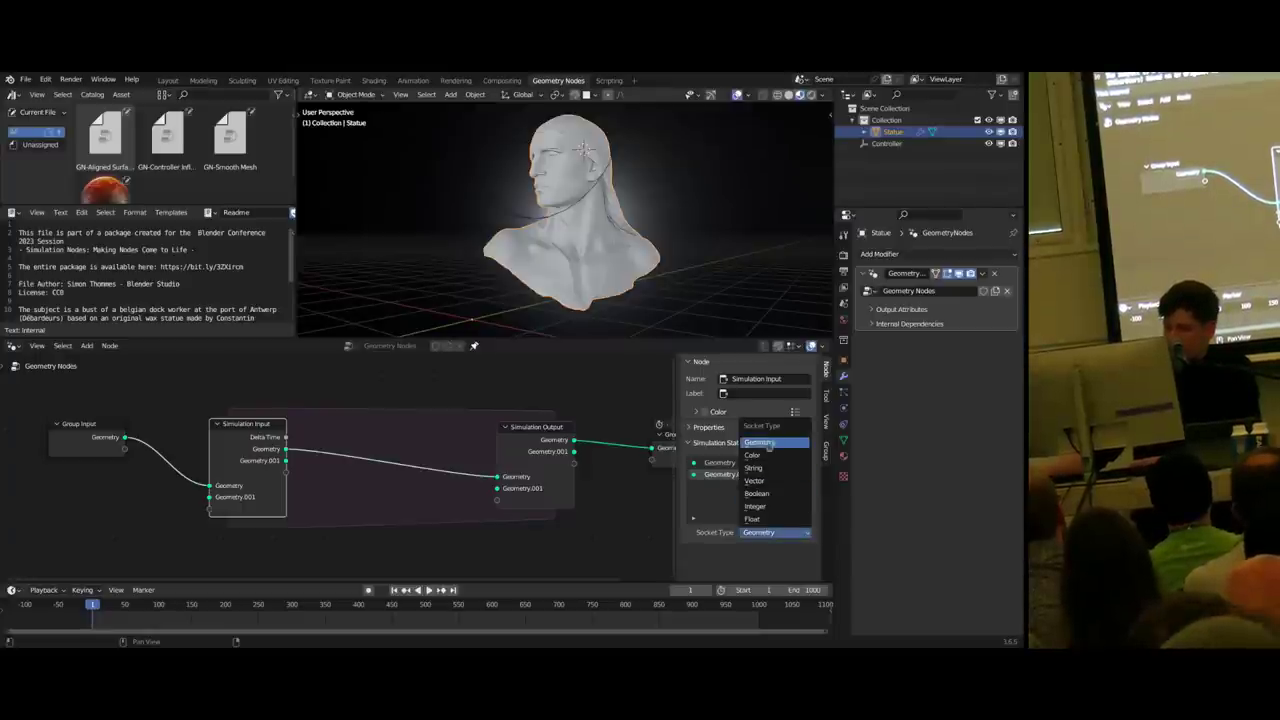
{"action": "left_click", "coordinate": [757, 518]}
{"action": "double_click", "coordinate": [726, 474]}
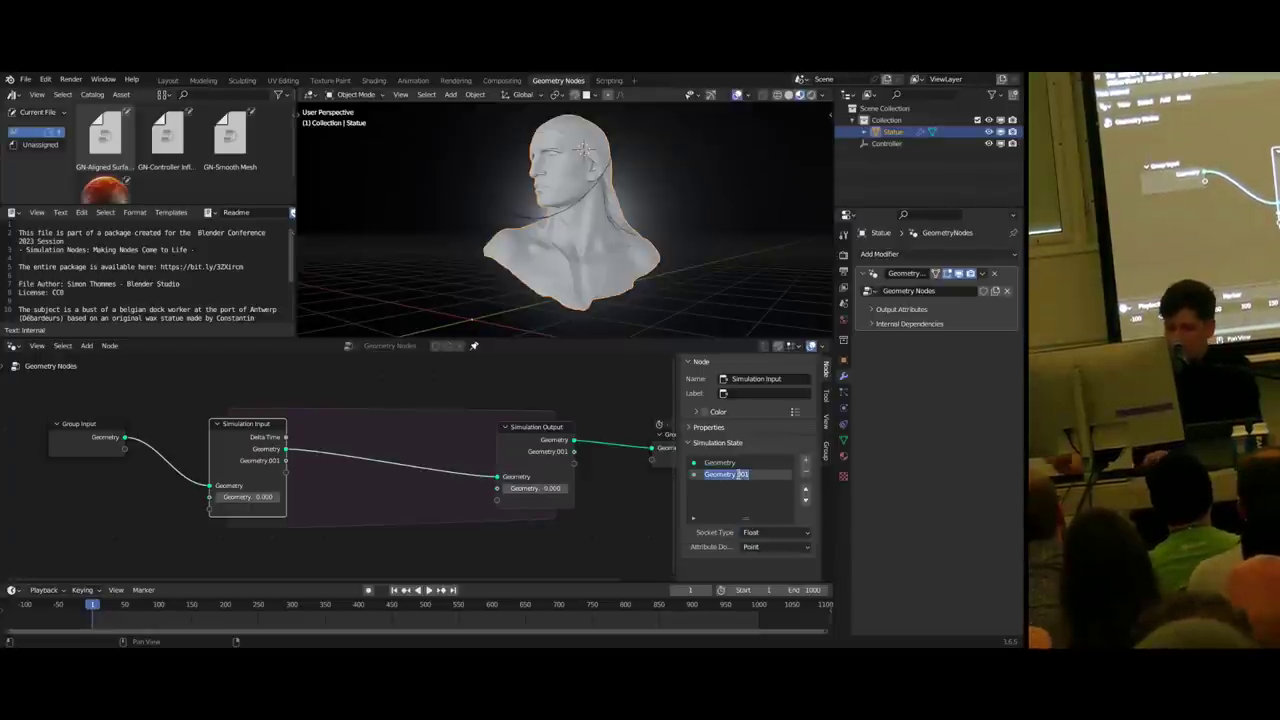
{"action": "type", "text": "Ti"}
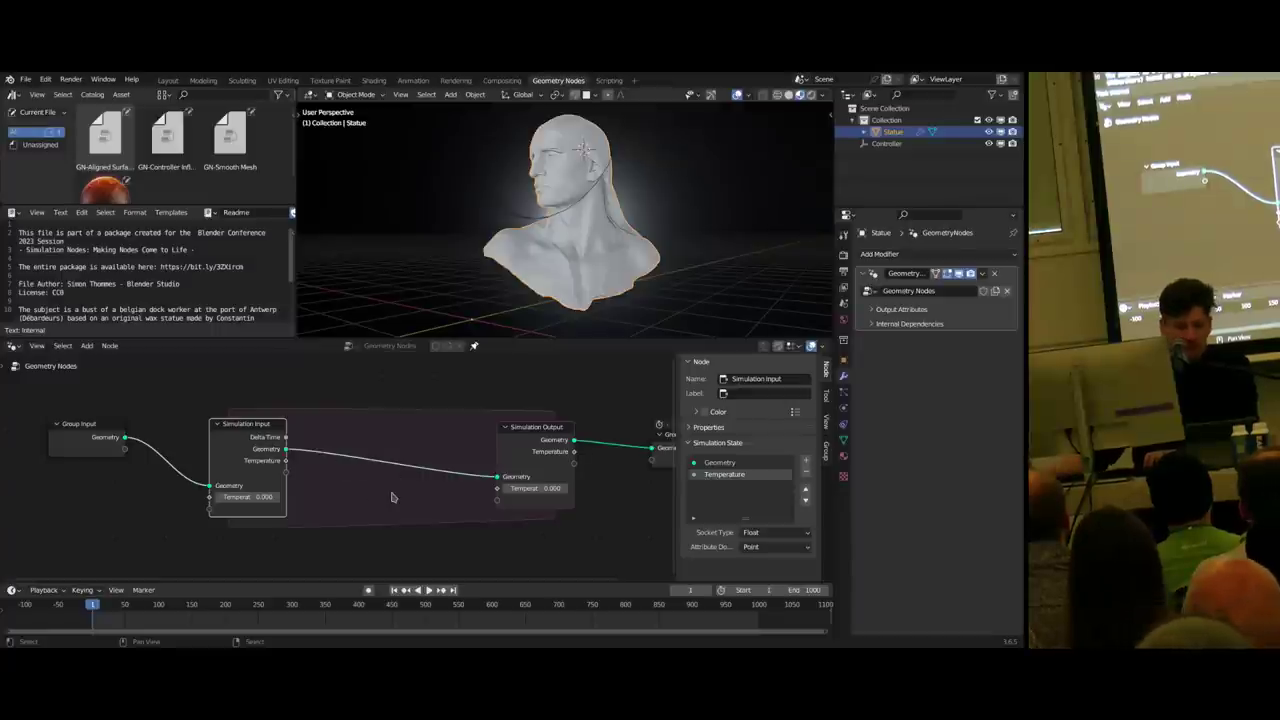
- Add a Value node connected to the Temperature input of Simulation Input and place it below Group Input
{"action": "middle_click_drag", "start_coordinate": [363, 497], "coordinate": [453, 494]}
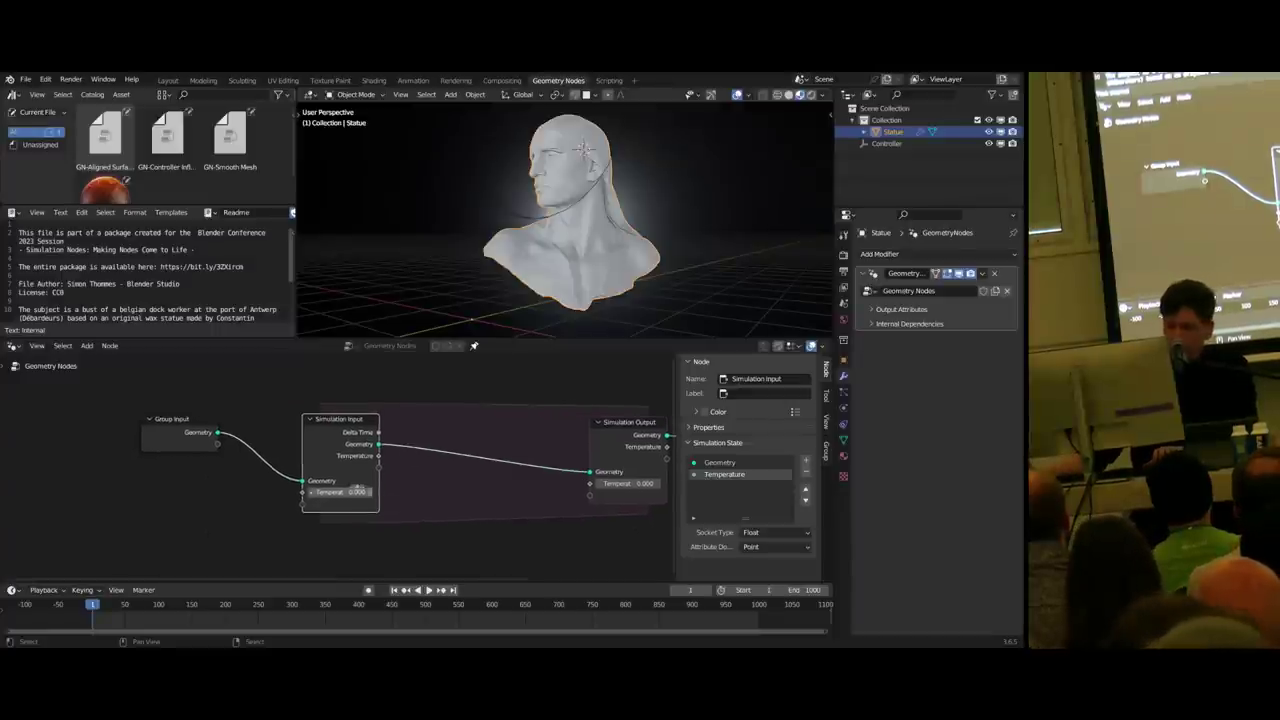
{"action": "scroll", "coordinate": [400, 494], "scroll_direction": "down", "scroll_amount": 1}
{"action": "middle_click_drag", "start_coordinate": [317, 493], "coordinate": [379, 491]}
{"action": "left_click_drag", "start_coordinate": [366, 489], "coordinate": [293, 497]}
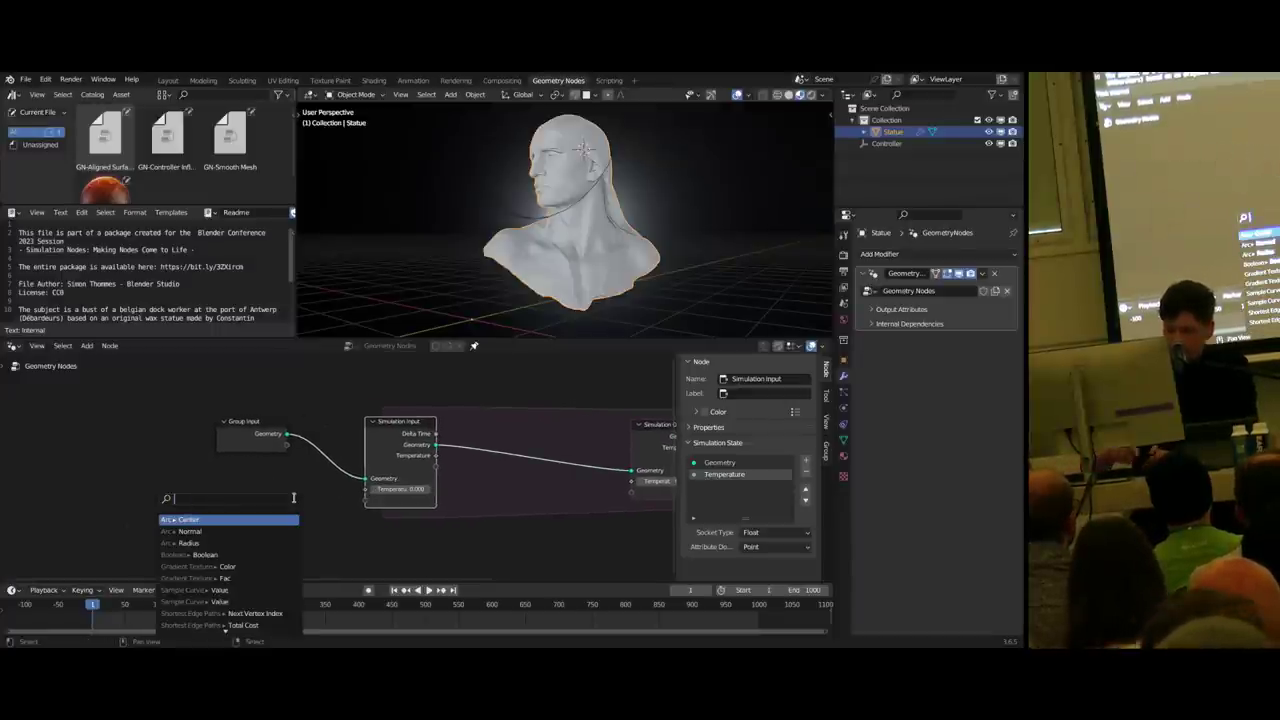
{"action": "type", "text": "value"}
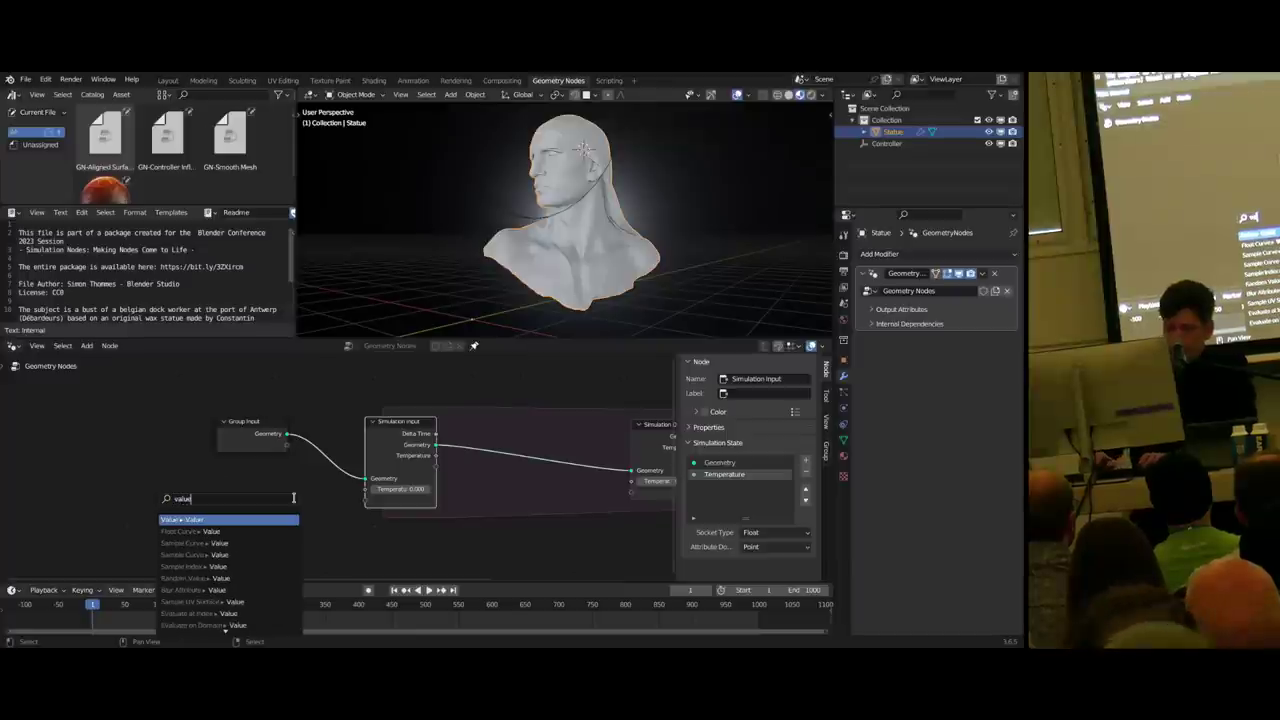
{"action": "key", "text": "Return"}
{"action": "left_click", "coordinate": [290, 499]}
- Label the Value node Environment and set its value to 300
{"action": "key", "text": "F2"}
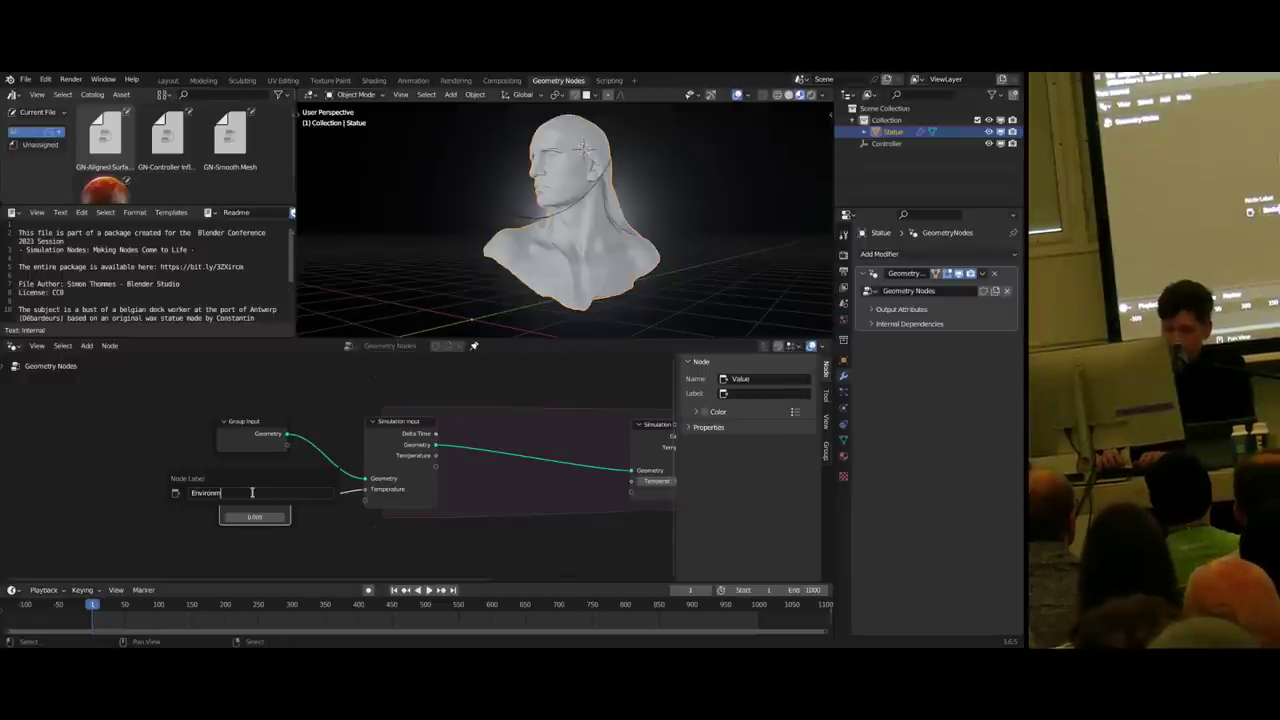
{"action": "type", "text": "Environment"}
{"action": "key", "text": "Return"}
{"action": "scroll", "coordinate": [345, 437], "scroll_direction": "up", "scroll_amount": 2}
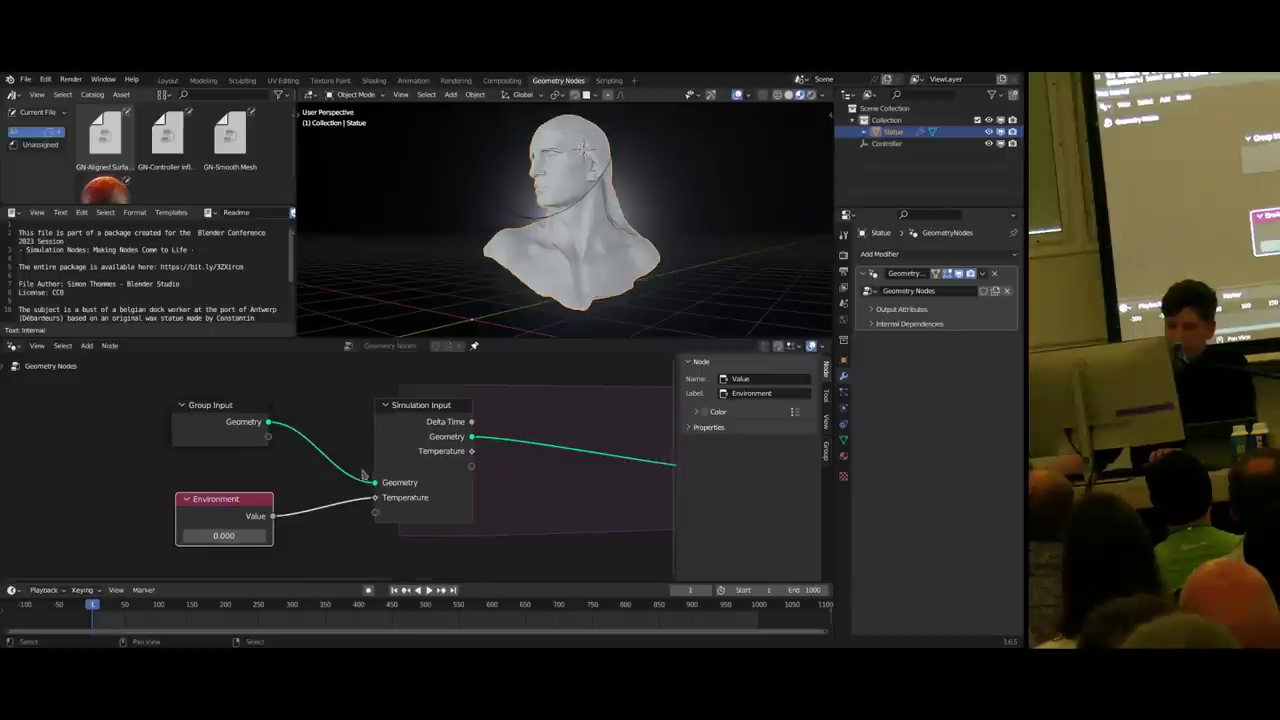
{"action": "left_click", "coordinate": [424, 440]}
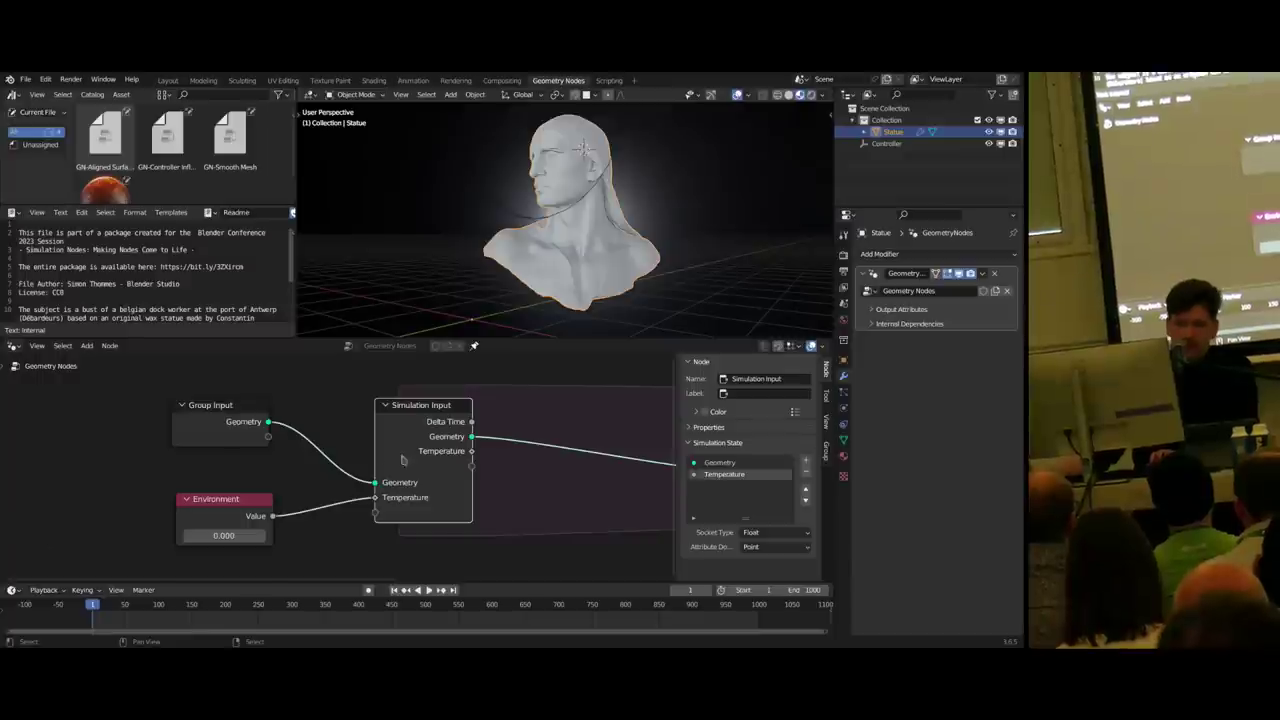
{"action": "left_click", "coordinate": [232, 504]}
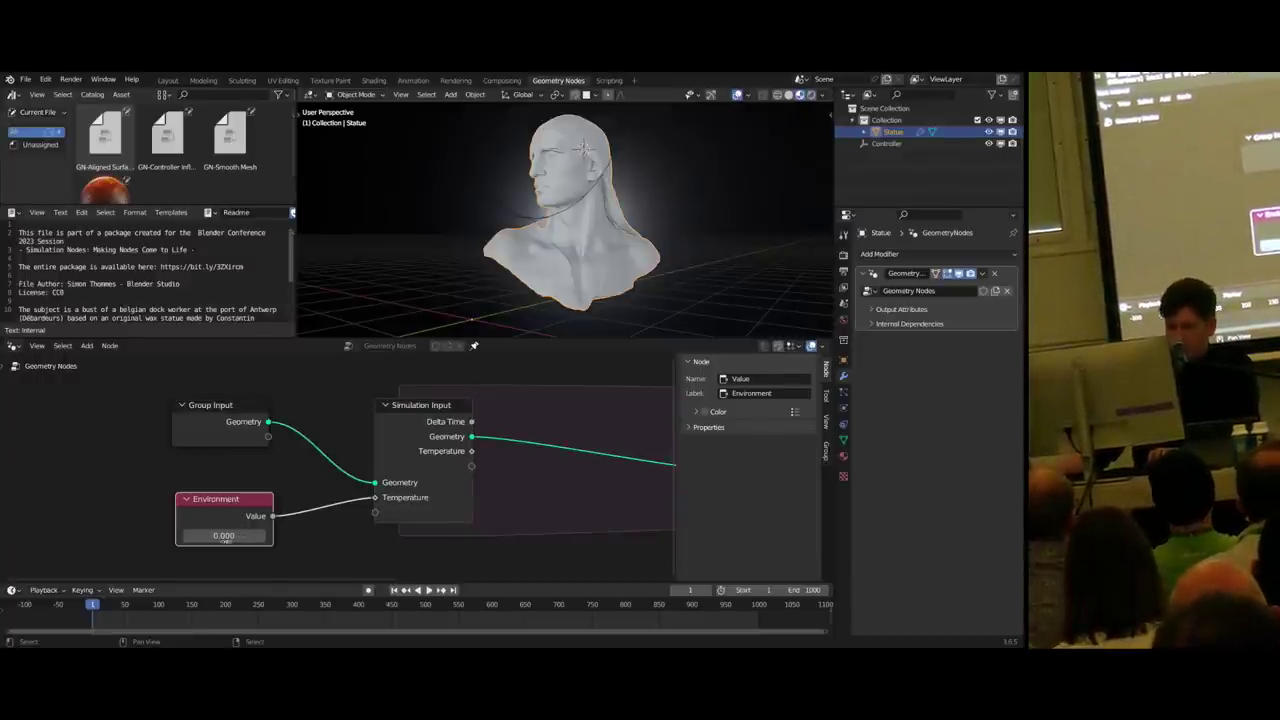
{"action": "left_click", "coordinate": [230, 529]}
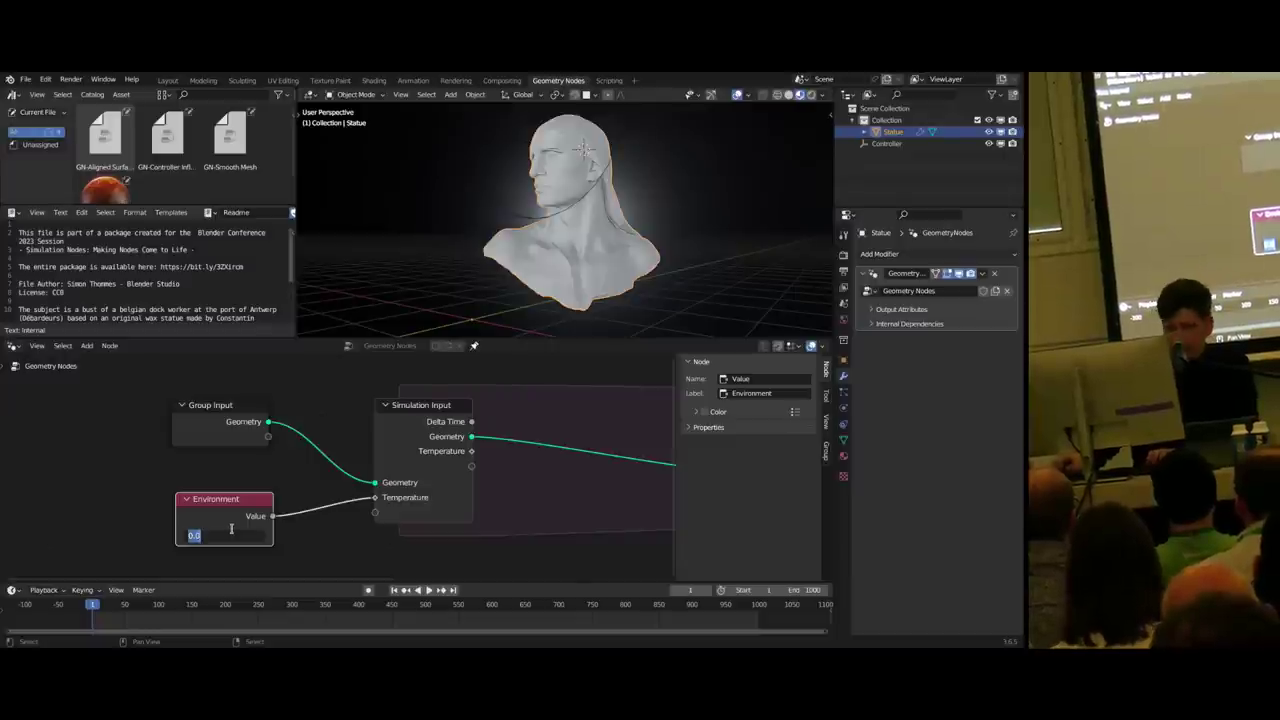
{"action": "type", "text": "300"}
{"action": "key", "text": "Return"}
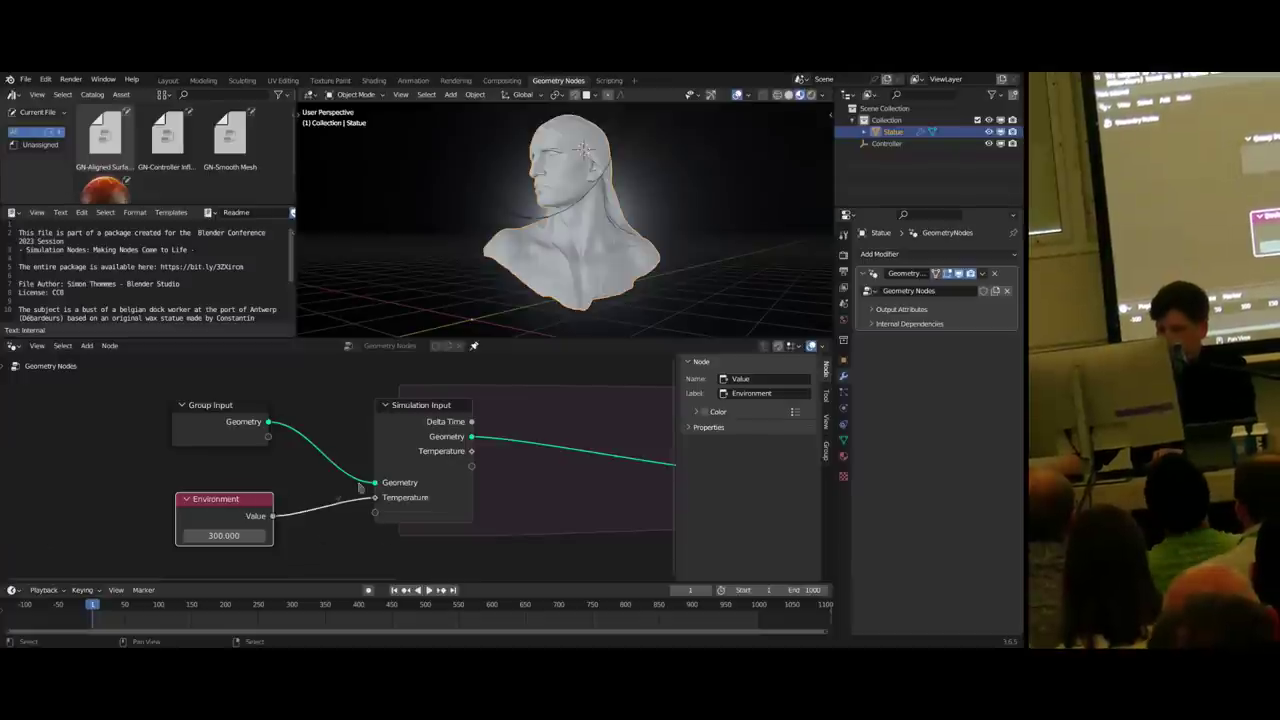
- Link the Temperature output of Simulation Input to the Temperature input of Simulation Output
{"action": "scroll", "coordinate": [340, 491], "scroll_direction": "down", "scroll_amount": 6}
{"action": "scroll", "coordinate": [400, 468], "scroll_direction": "up", "scroll_amount": 5}
{"action": "middle_click_drag", "start_coordinate": [420, 454], "coordinate": [334, 466]}
{"action": "scroll", "coordinate": [334, 466], "scroll_direction": "down", "scroll_amount": 2}
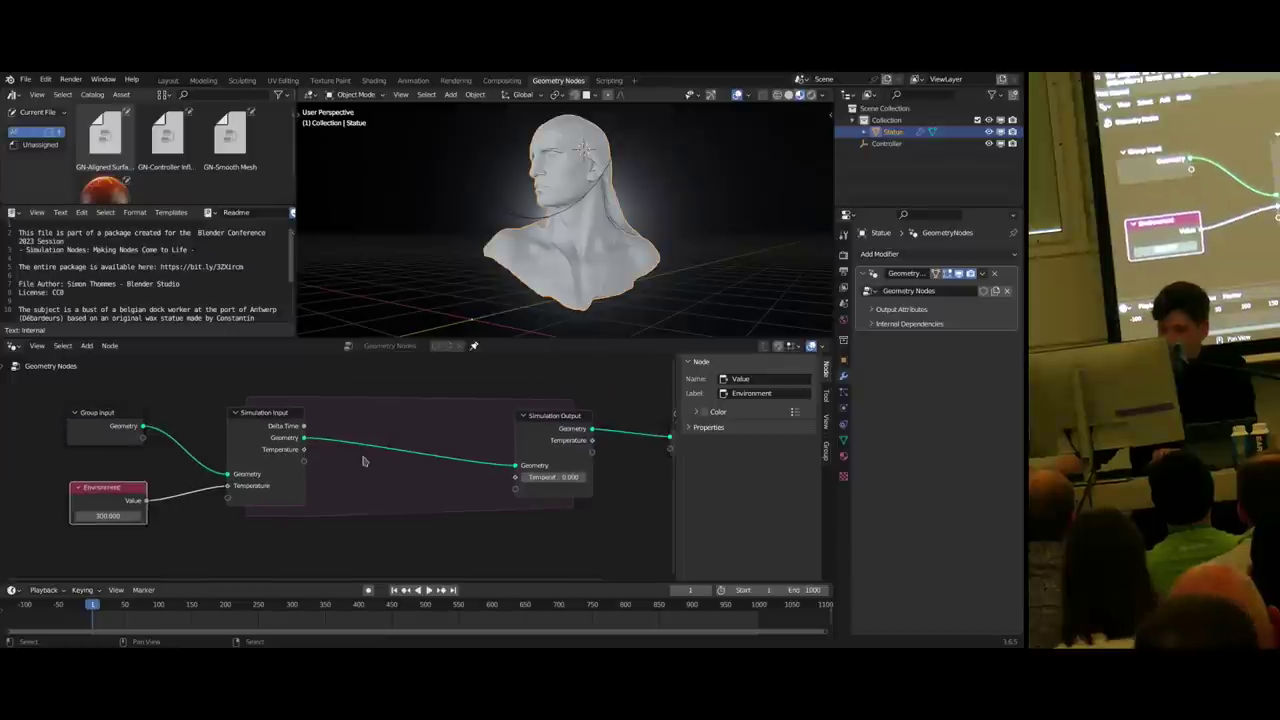
{"action": "left_click", "coordinate": [271, 430]}
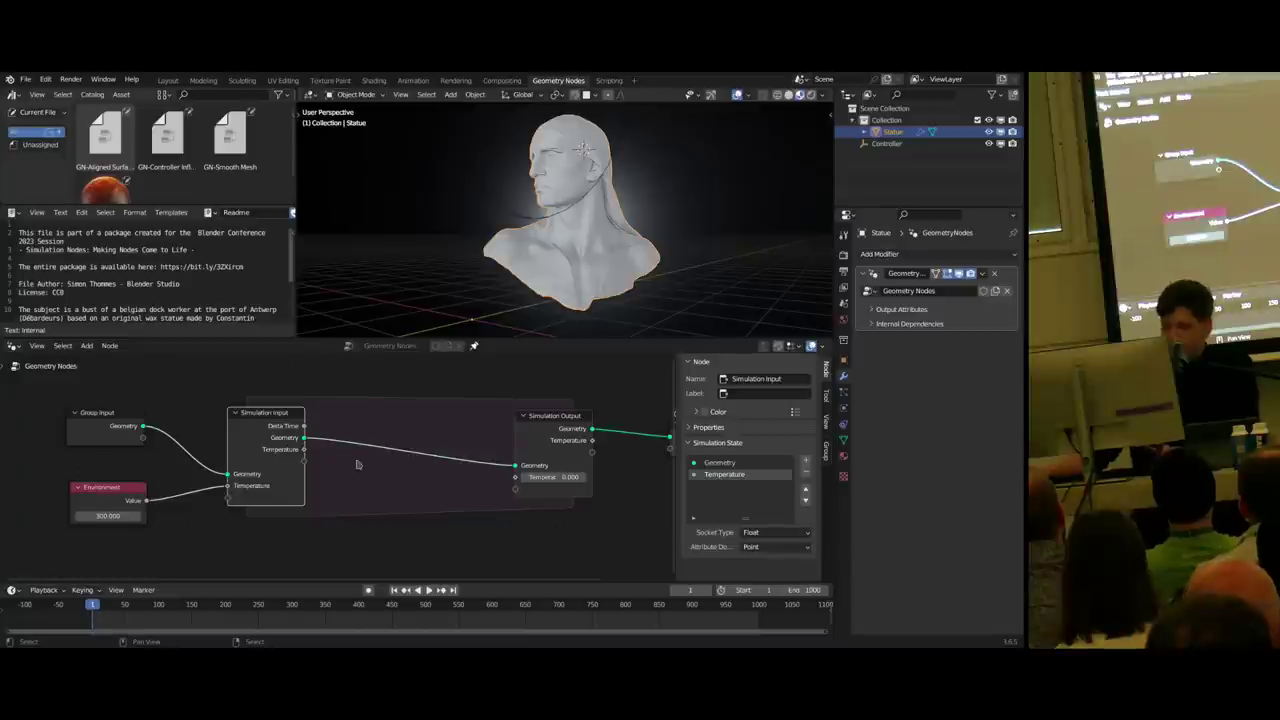
{"action": "left_click_drag", "start_coordinate": [302, 450], "coordinate": [516, 478]}
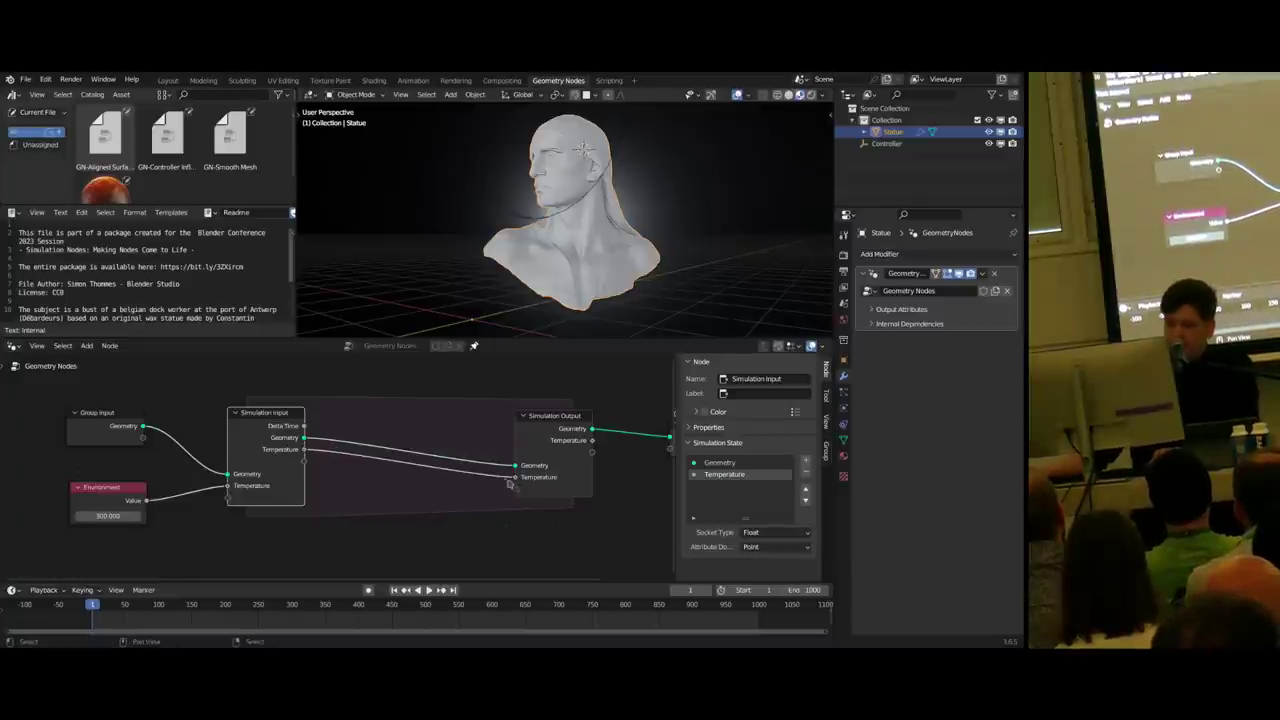
- Move the Simulation Output and Group Output nodes further from Simulation Input to make the zone wider
{"action": "scroll", "coordinate": [481, 480], "scroll_direction": "down", "scroll_amount": 4}
{"action": "middle_click_drag", "start_coordinate": [481, 480], "coordinate": [415, 478]}
{"action": "left_click_drag", "start_coordinate": [462, 403], "coordinate": [612, 498]}
{"action": "key", "text": "g"}
{"action": "left_click", "coordinate": [530, 420]}
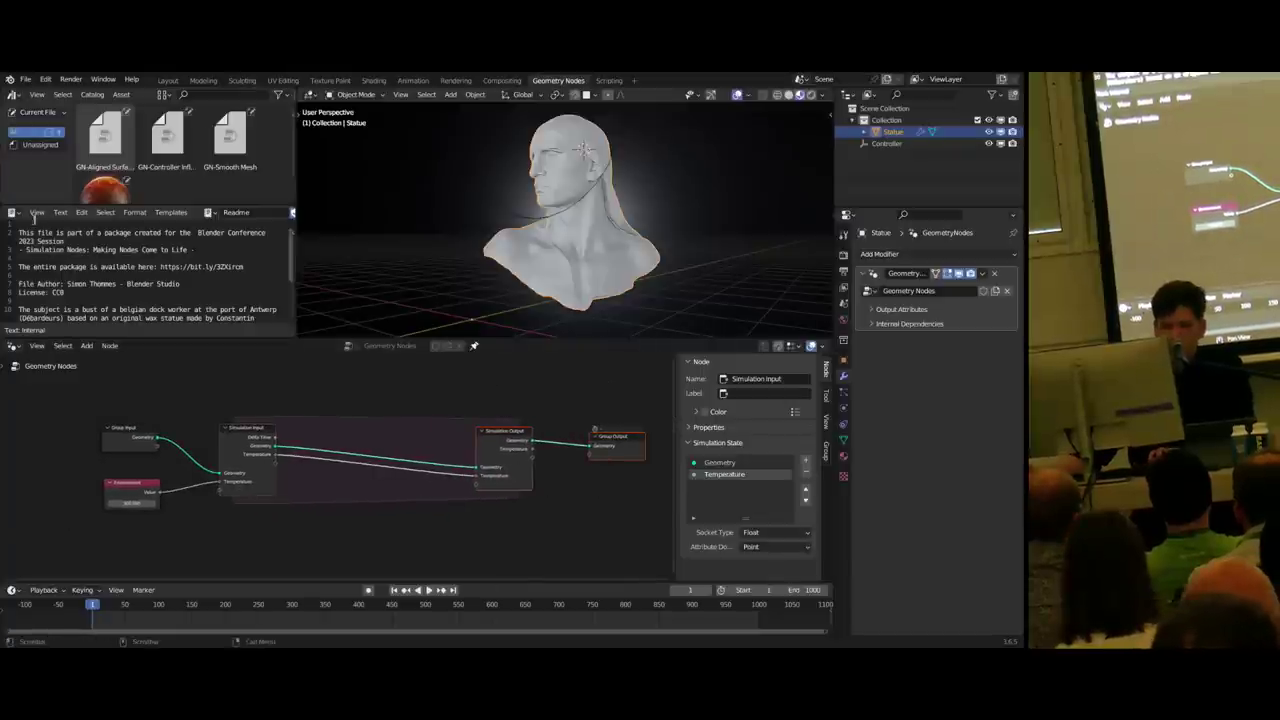
- Turn the text editor area into a Spreadsheet and attach a Viewer node below Group Output to Simulation Output's Geometry and Temperature
{"action": "left_click", "coordinate": [13, 212]}
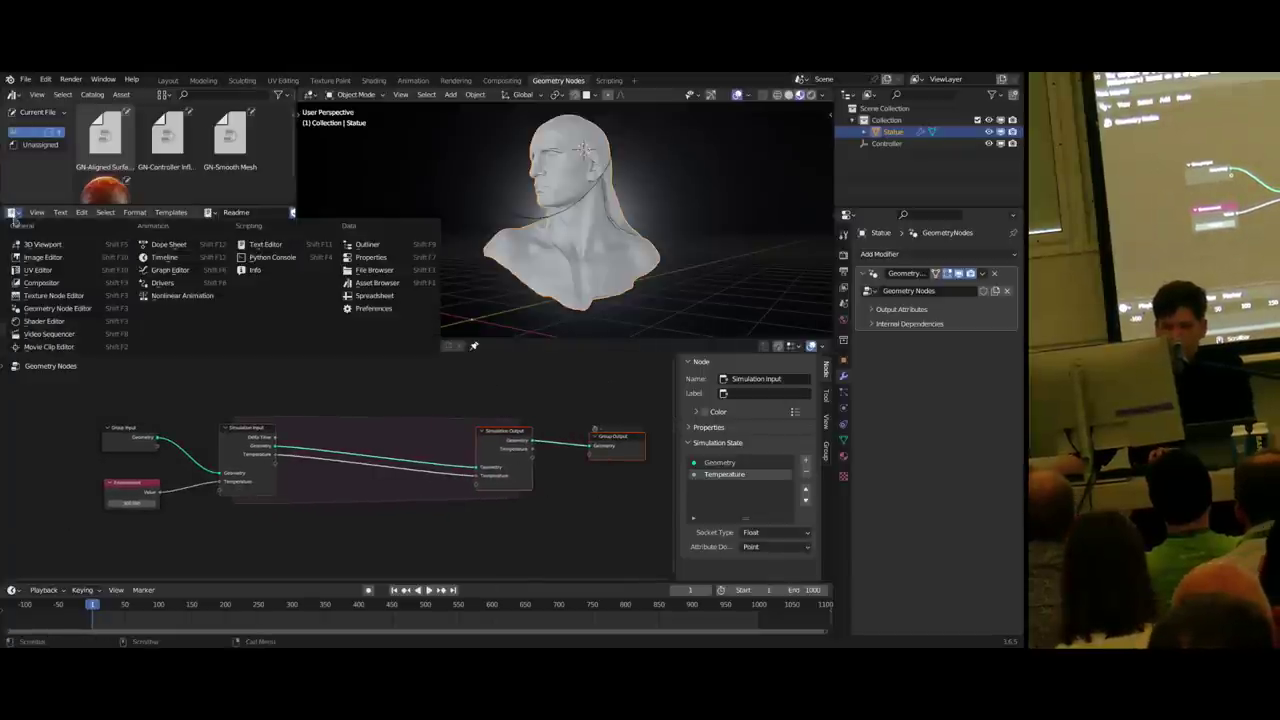
{"action": "left_click", "coordinate": [362, 297]}
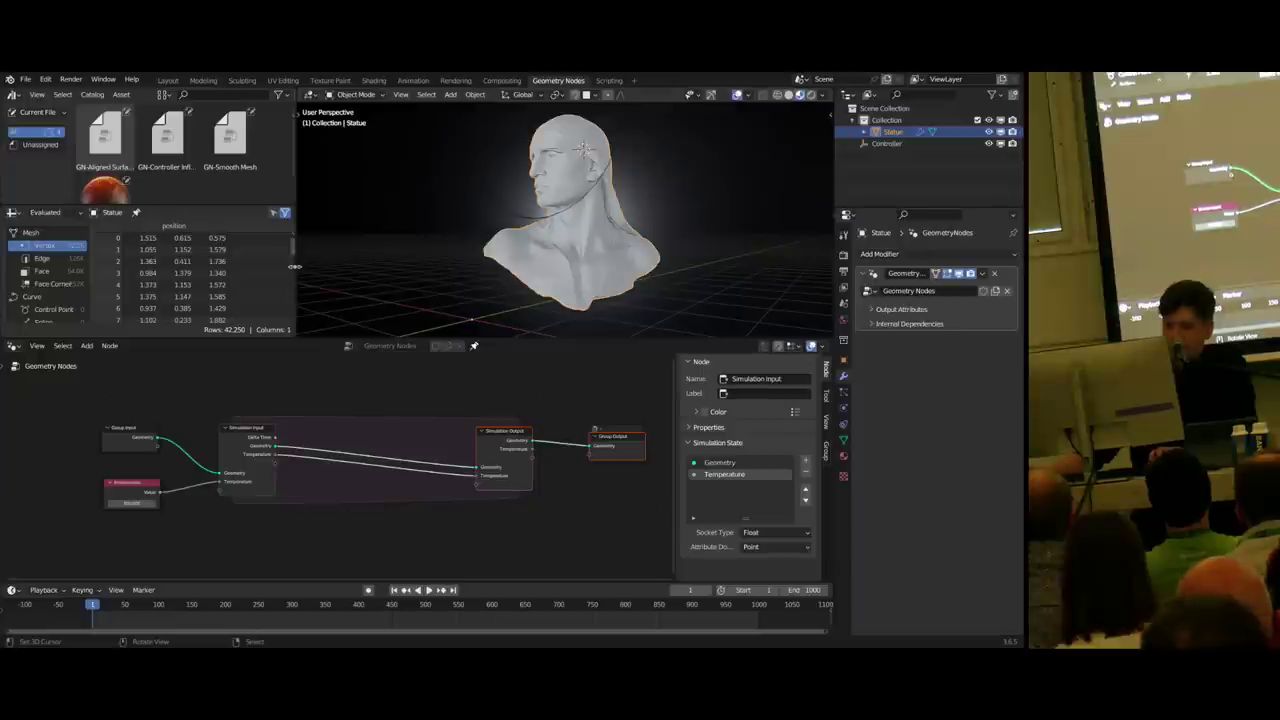
{"action": "middle_click_drag", "start_coordinate": [558, 404], "coordinate": [497, 409]}
{"action": "scroll", "coordinate": [497, 423], "scroll_direction": "up", "scroll_amount": 3}
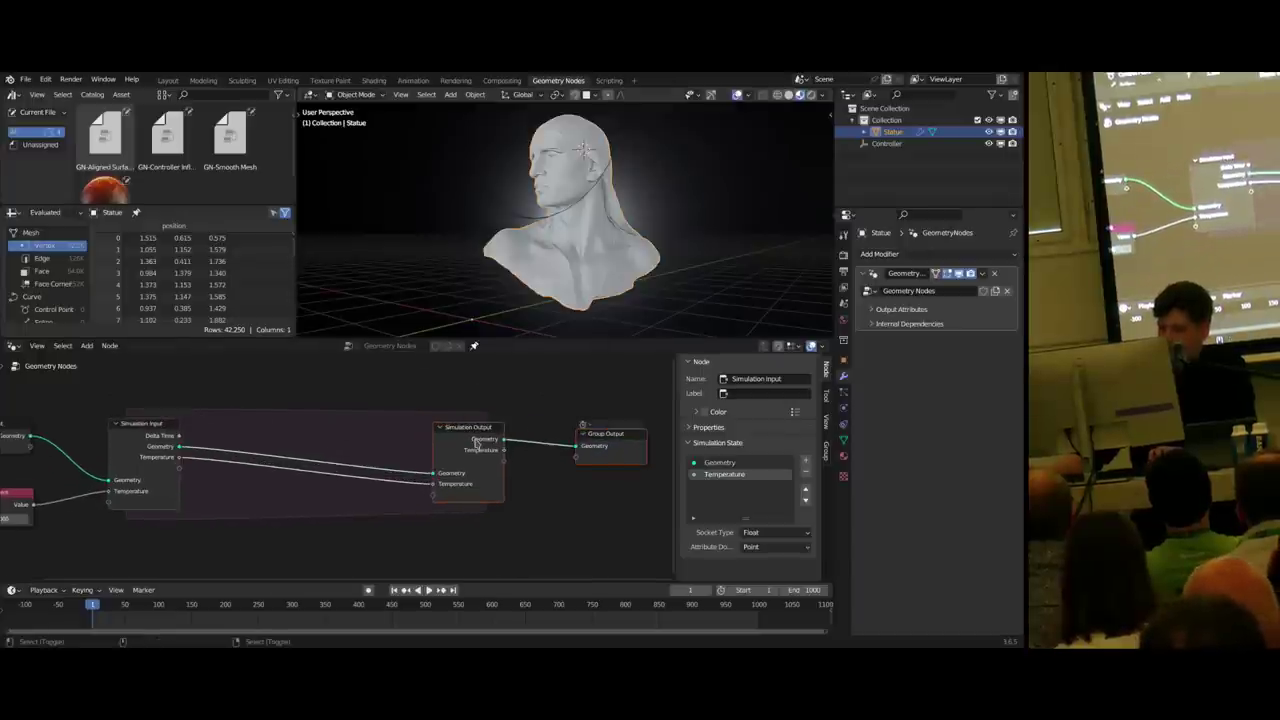
{"action": "left_click", "coordinate": [482, 441], "text": "ctrl+shift"}
{"action": "left_click_drag", "start_coordinate": [565, 443], "coordinate": [595, 483]}
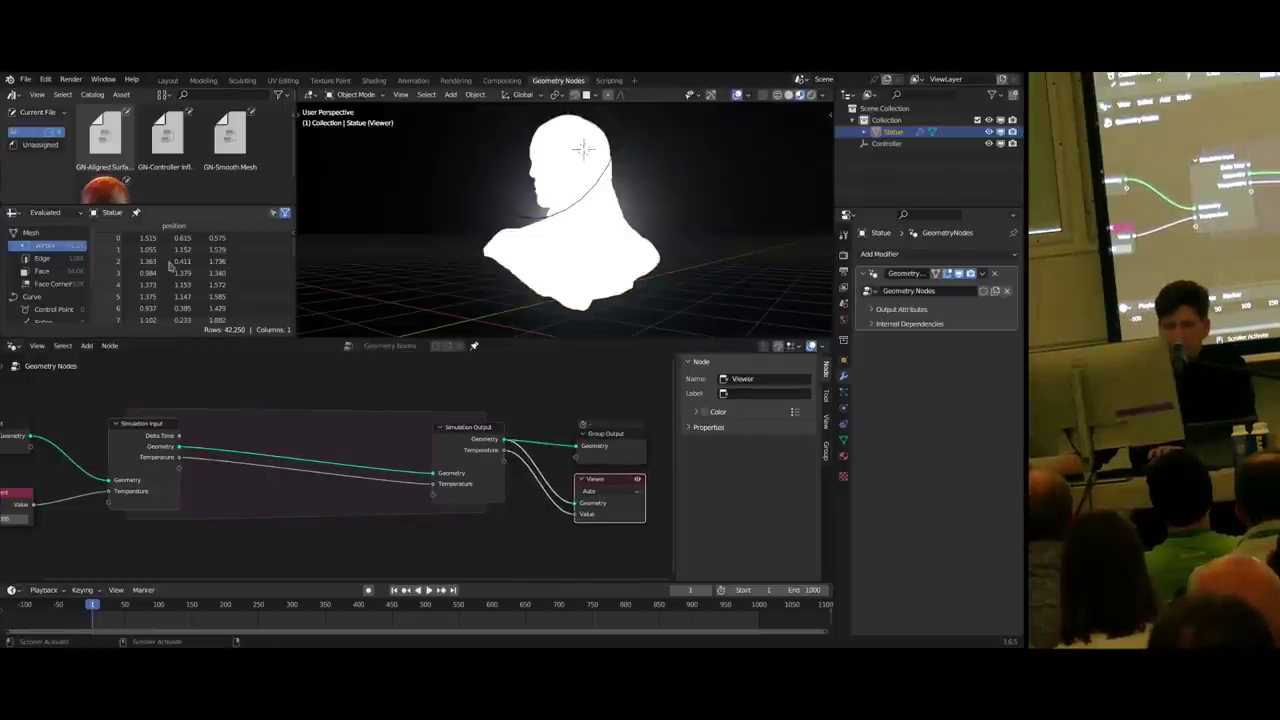
- Switch the Spreadsheet to the Viewer Node data and check the Viewer column of the statue's vertices
{"action": "left_click", "coordinate": [45, 212]}
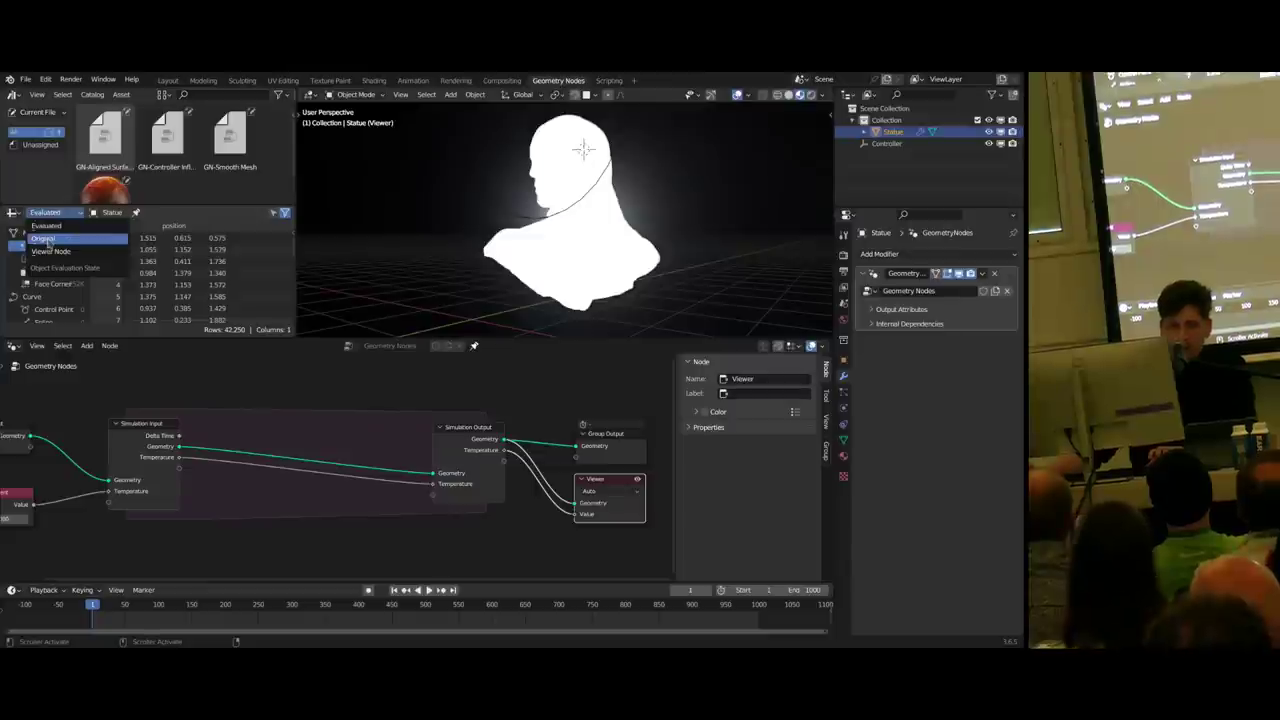
{"action": "left_click", "coordinate": [69, 254]}
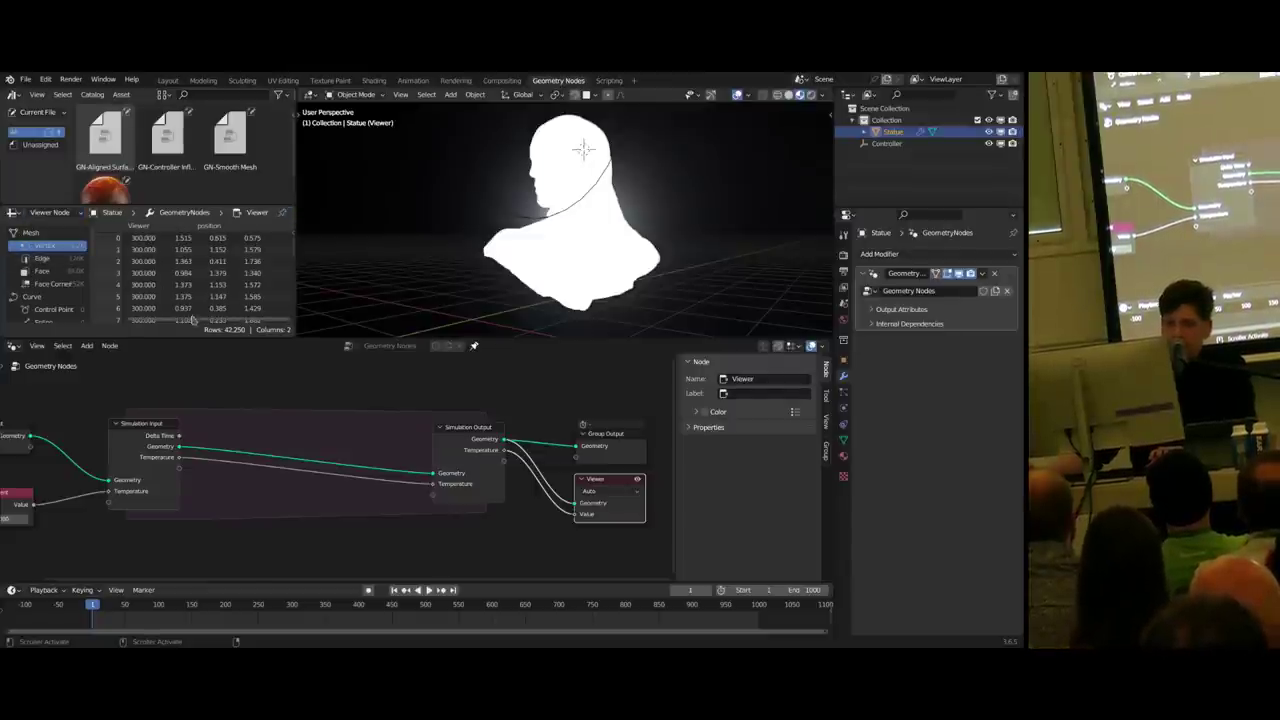
{"action": "scroll", "coordinate": [146, 250], "scroll_direction": "down", "scroll_amount": 1}
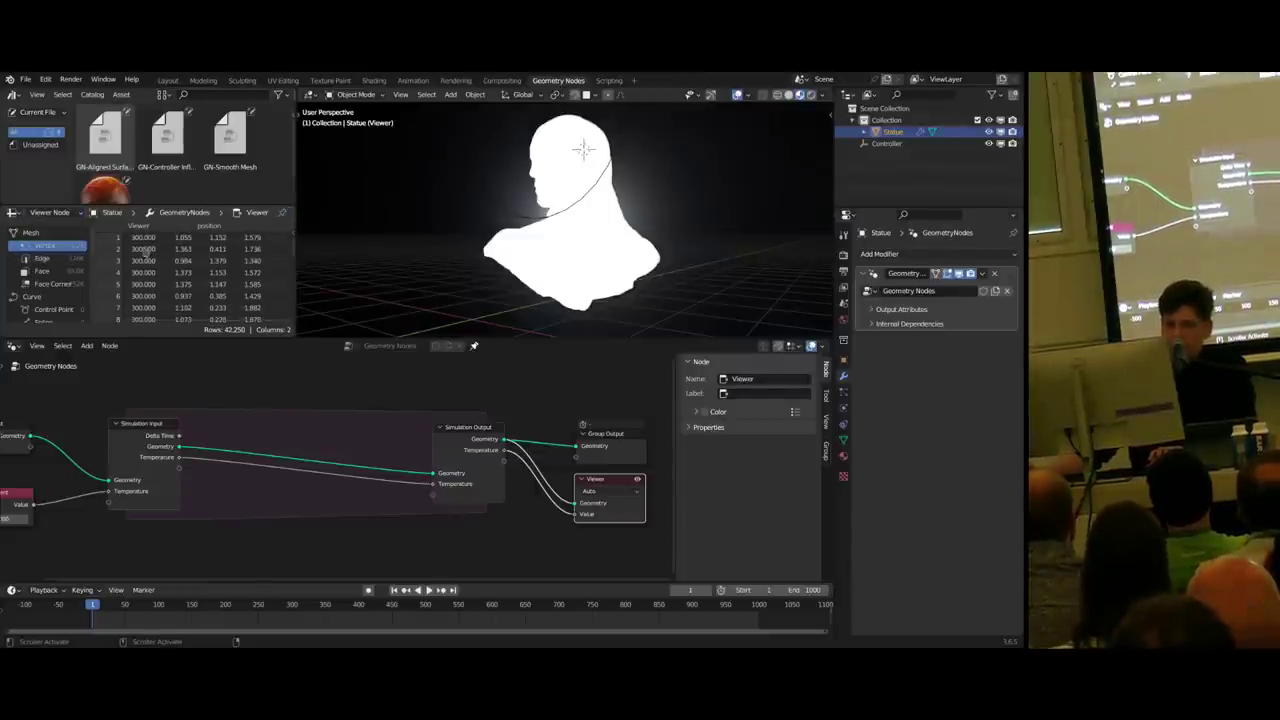
{"action": "scroll", "coordinate": [144, 266], "scroll_direction": "up", "scroll_amount": 1}
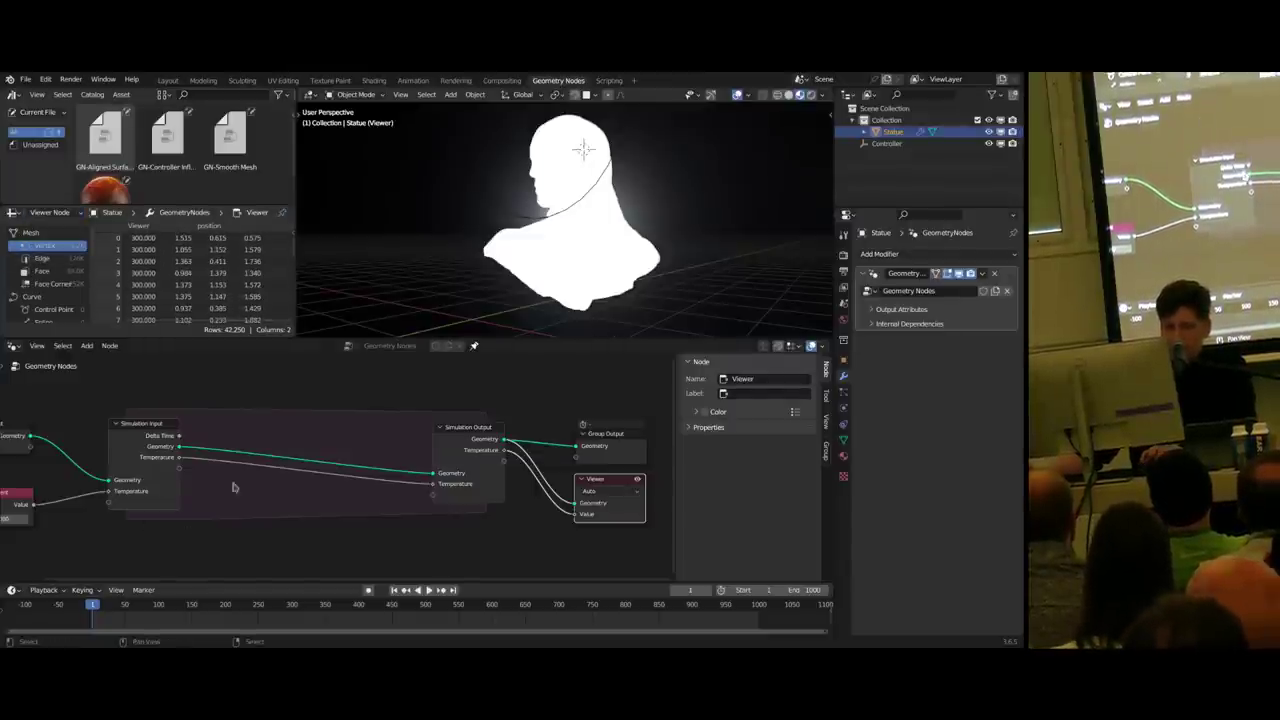
- Play the animation and watch the vertices' temperature values in the Spreadsheet
{"action": "middle_click_drag", "start_coordinate": [233, 487], "coordinate": [265, 479]}
{"action": "key", "text": "space"}
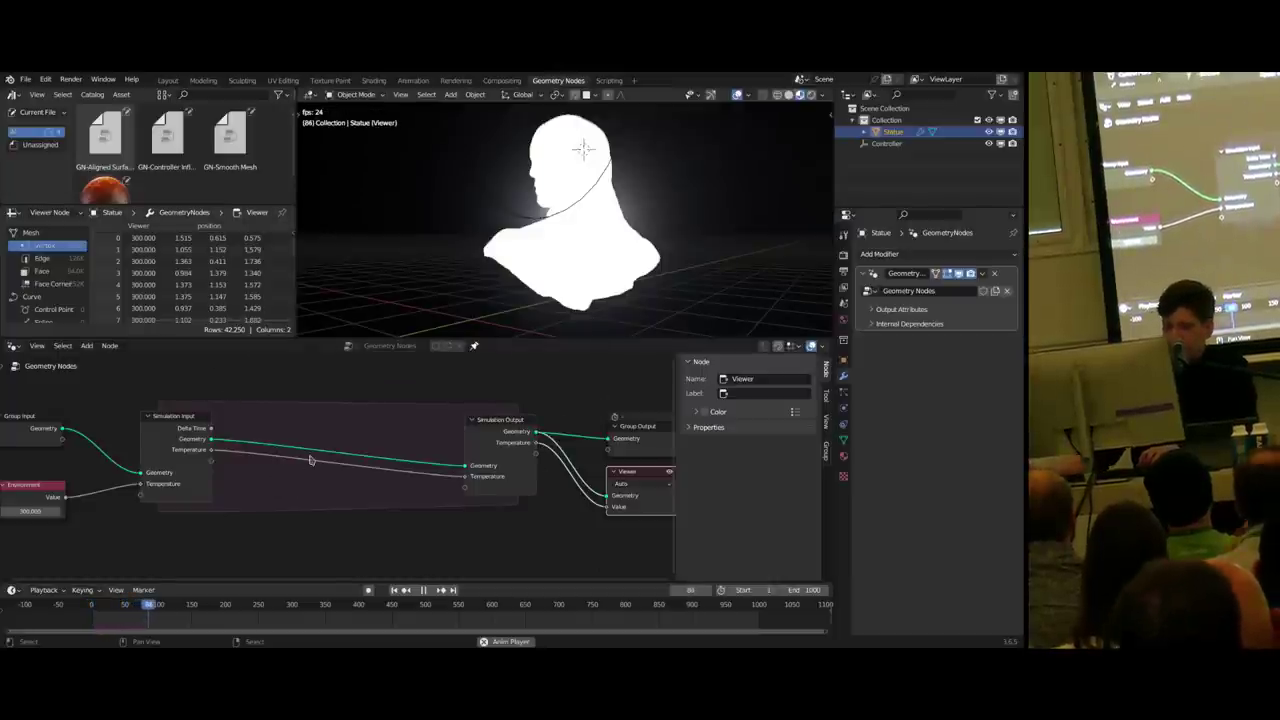
{"action": "scroll", "coordinate": [300, 488], "scroll_direction": "down", "scroll_amount": 1}
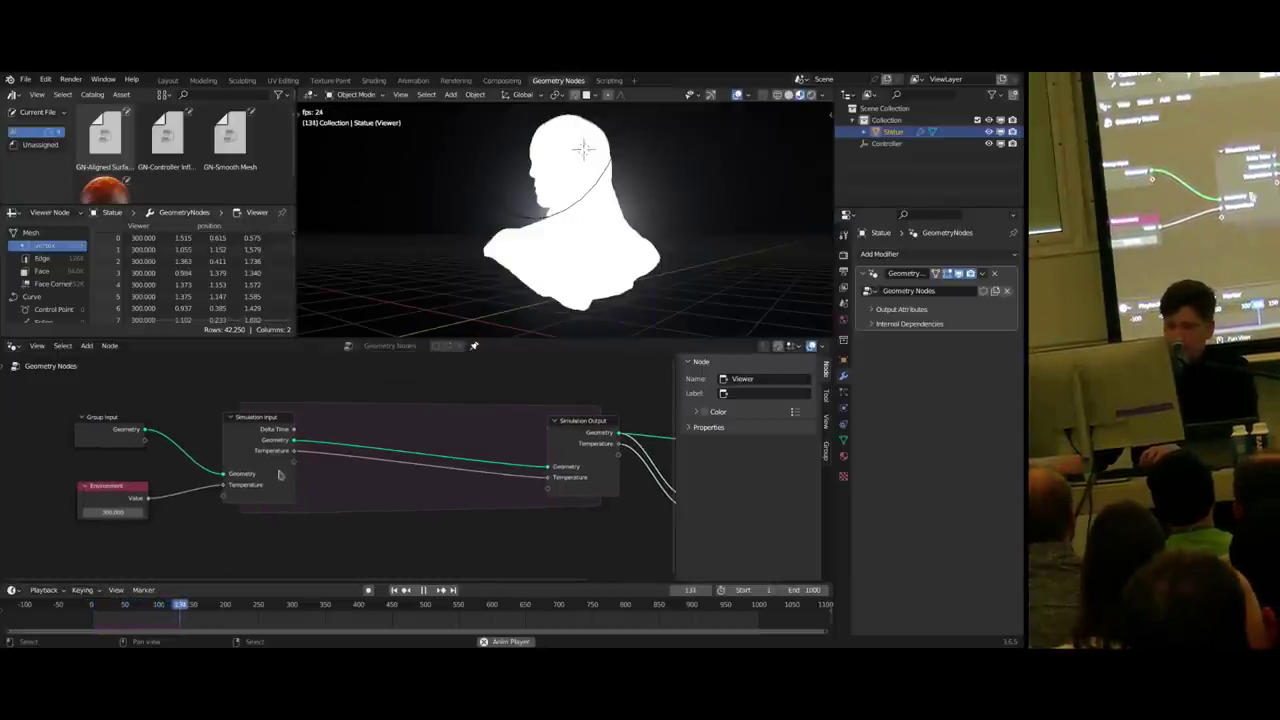
{"action": "scroll", "coordinate": [298, 478], "scroll_direction": "down", "scroll_amount": 1}
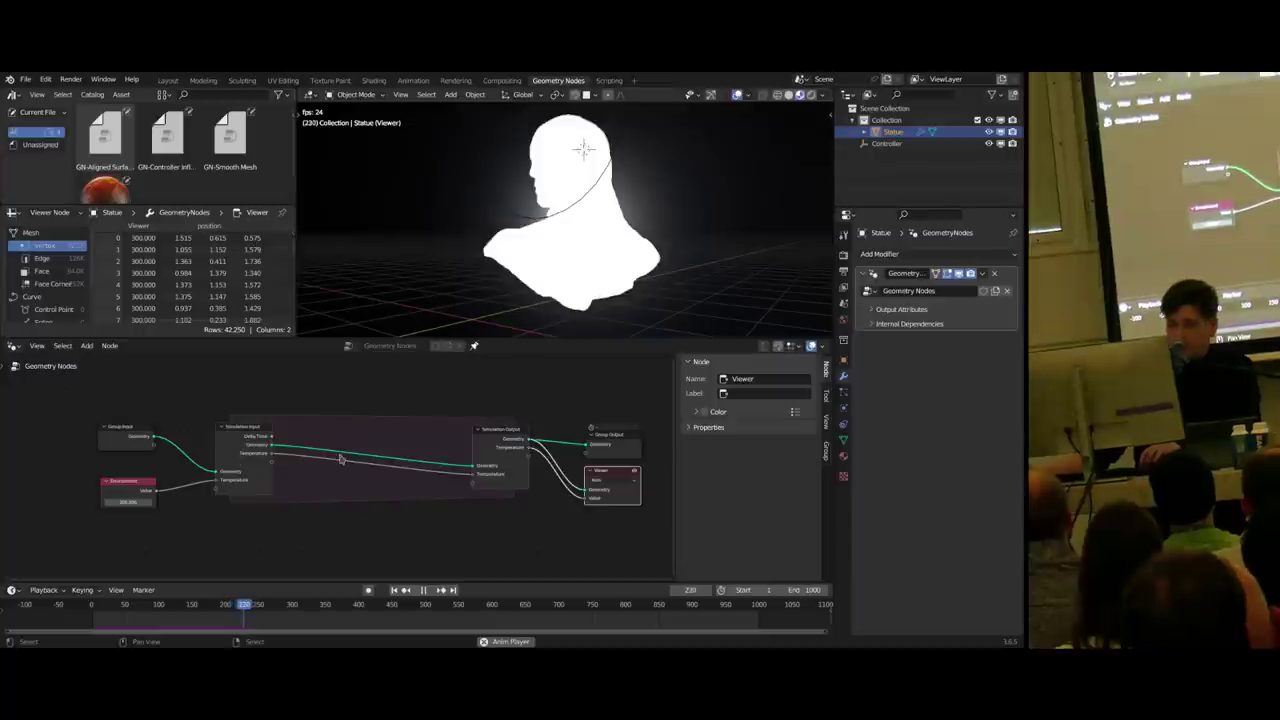
- Detach Group Input and Environment from Simulation Input, replay from the start, and relink both to Geometry and Temperature
{"action": "left_click", "coordinate": [264, 427]}
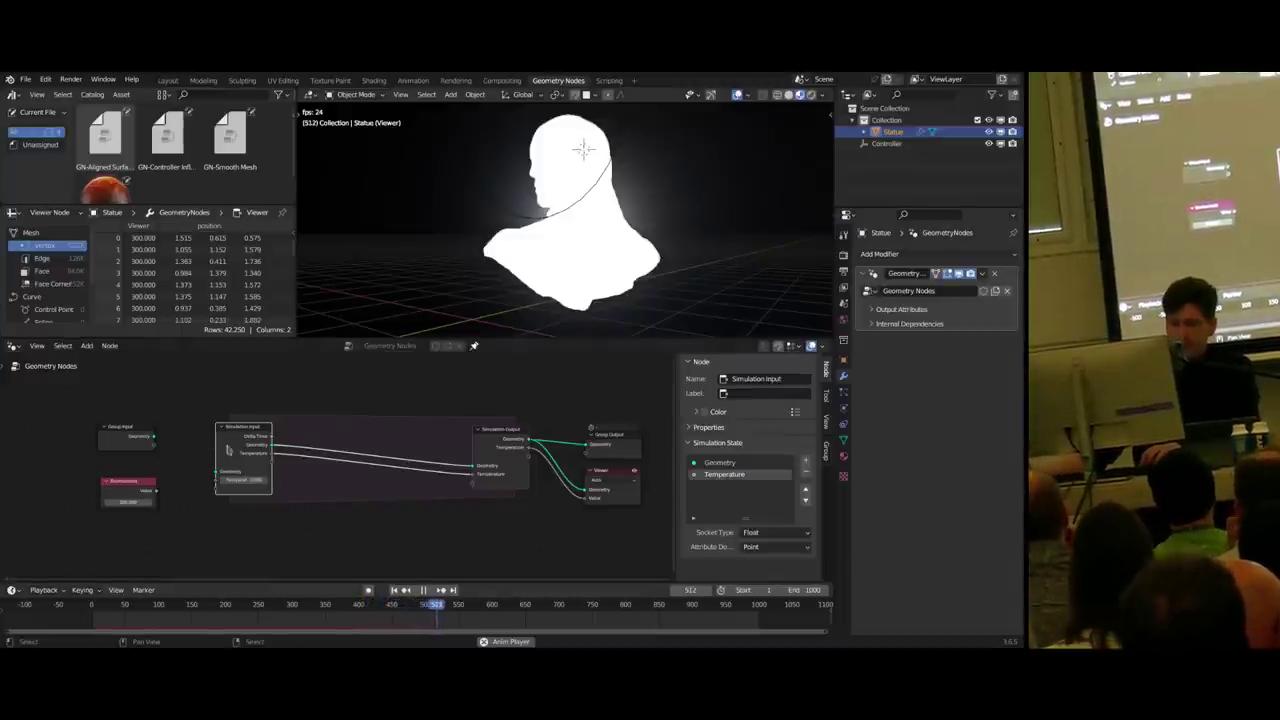
{"action": "key", "text": "shift+Left"}
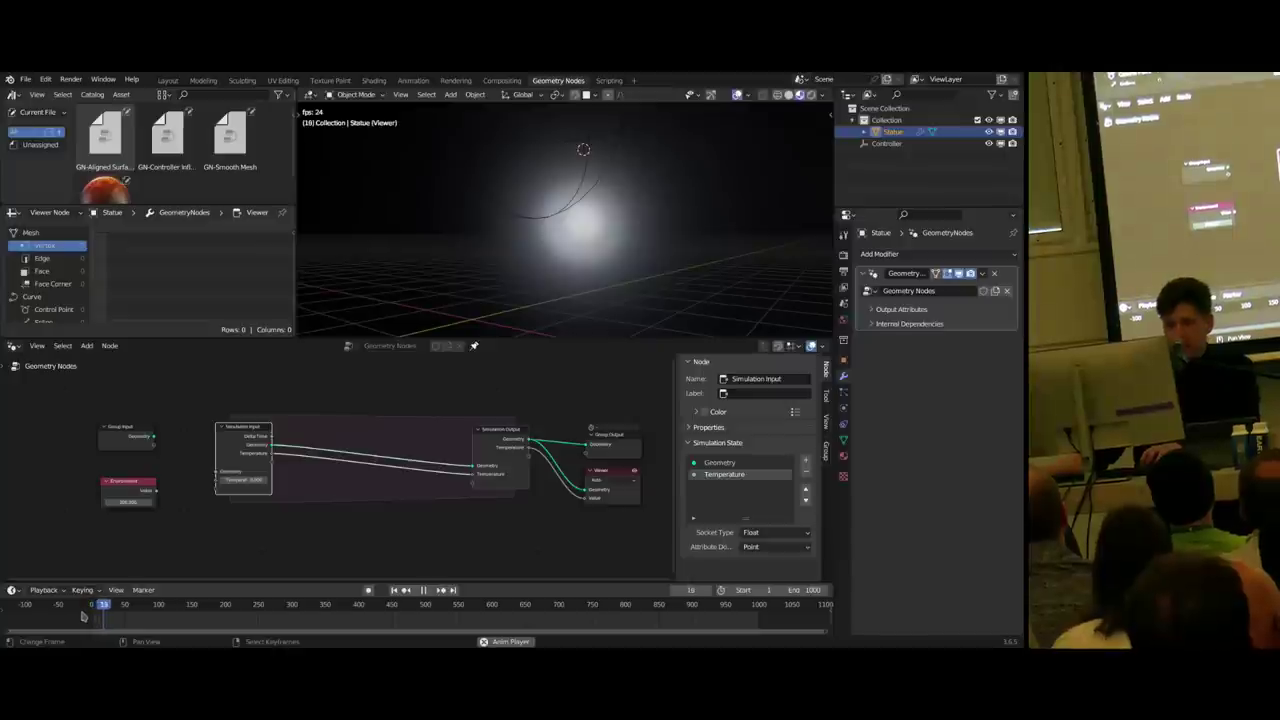
{"action": "key", "text": "space"}
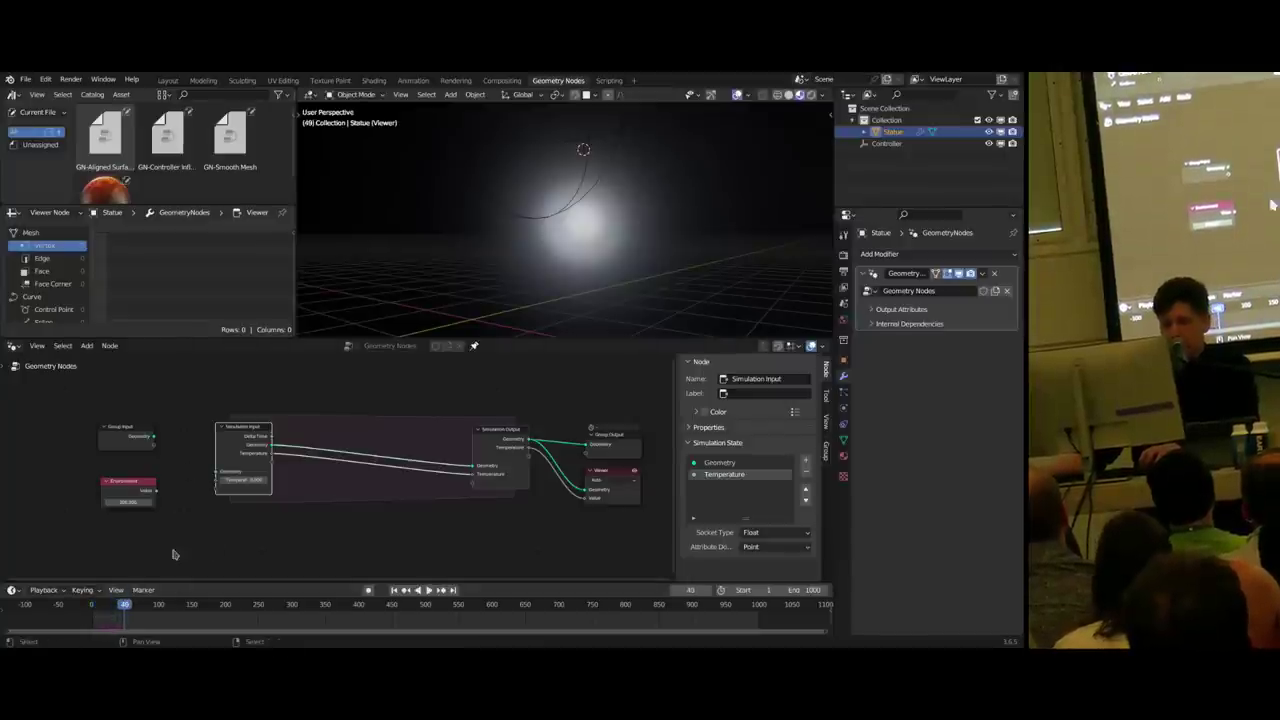
{"action": "left_click_drag", "start_coordinate": [155, 437], "coordinate": [219, 481]}
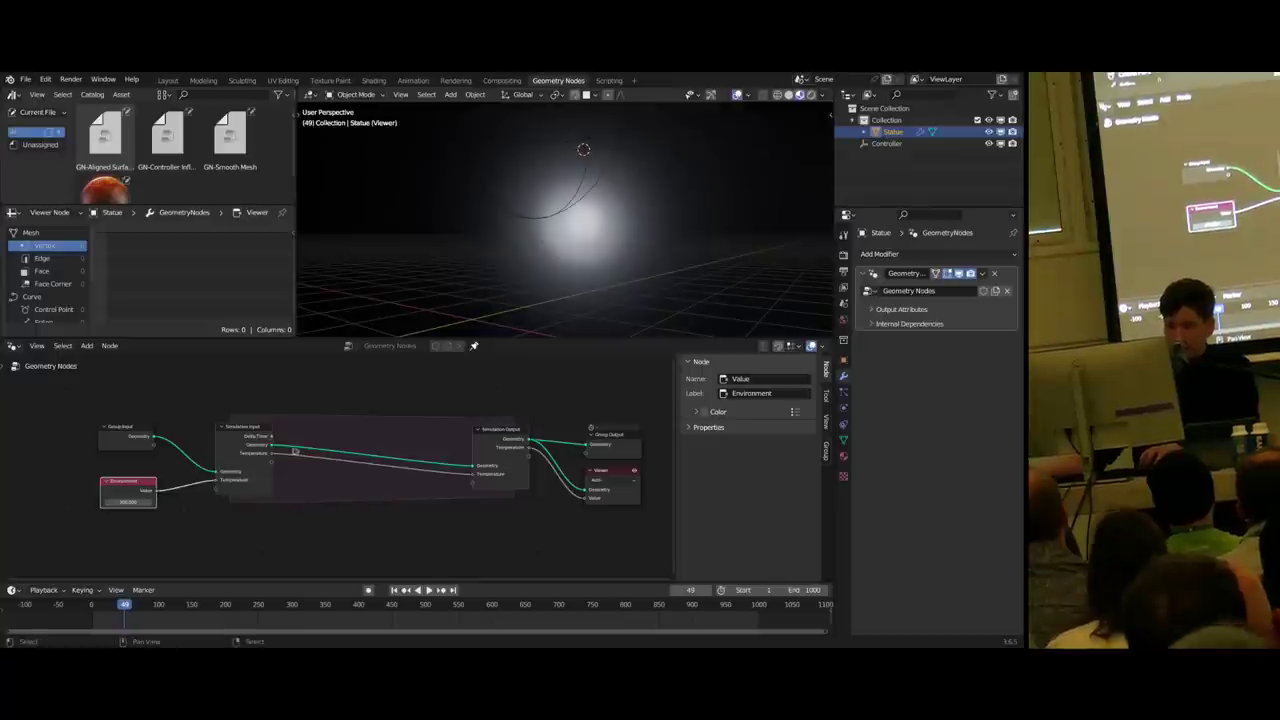
{"action": "left_click", "coordinate": [249, 450]}
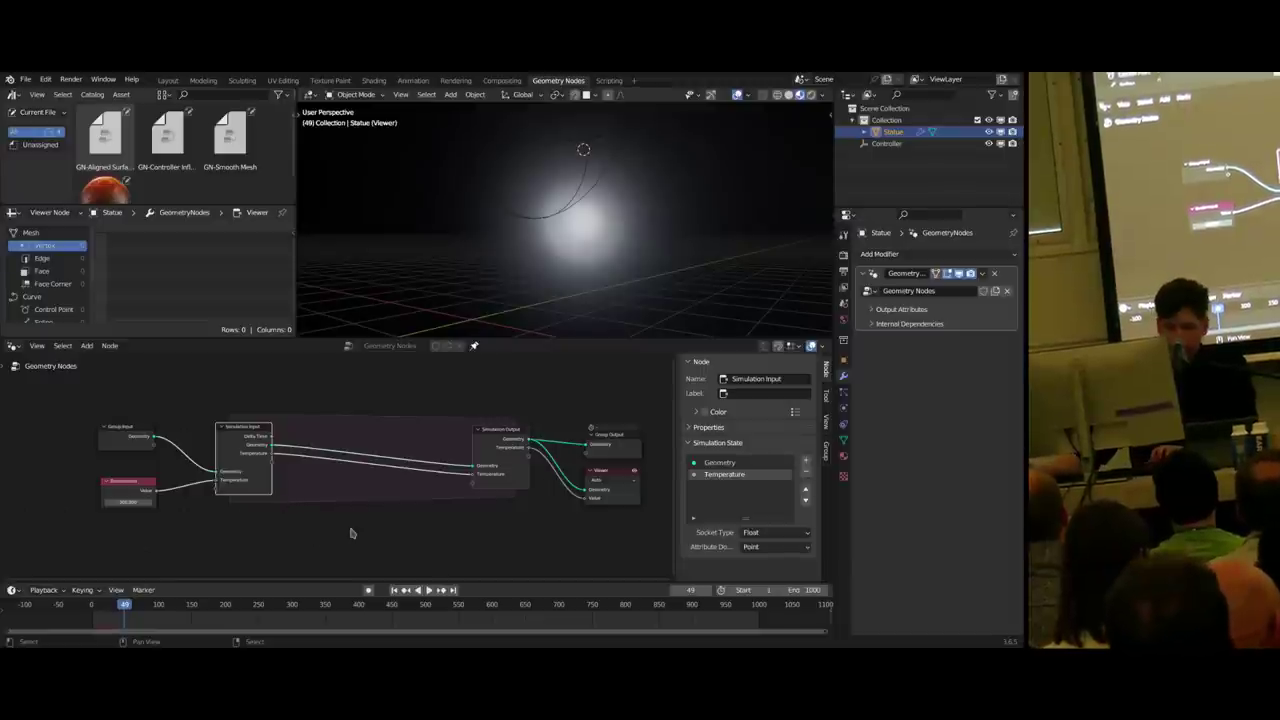
- Replay the simulation briefly from the start with the Simulation Input links in place
{"action": "scroll", "coordinate": [380, 490], "scroll_direction": "up", "scroll_amount": 4}
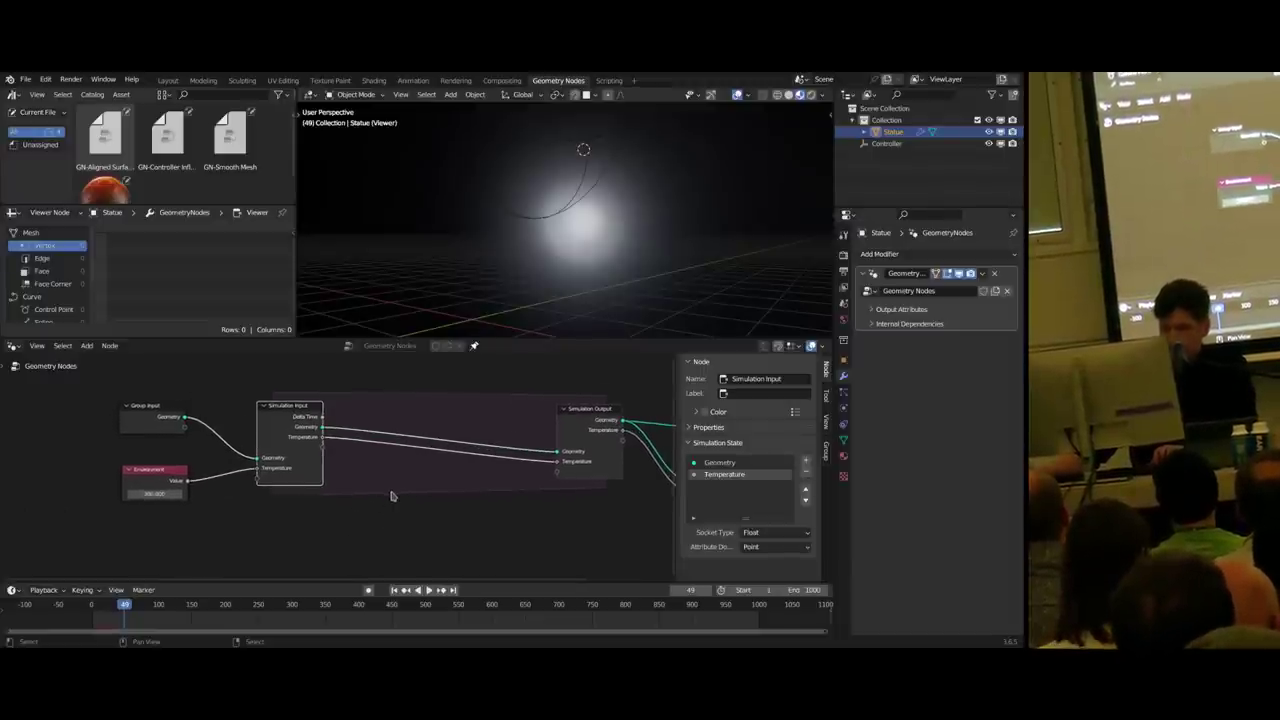
{"action": "scroll", "coordinate": [340, 520], "scroll_direction": "down", "scroll_amount": 1}
{"action": "key", "text": "shift+Left"}
{"action": "key", "text": "space"}
{"action": "key", "text": "space"}
{"action": "mouse_move", "coordinate": [420, 482]}
{"action": "middle_mouse_down"}
{"action": "mouse_move", "coordinate": [443, 474]}
{"action": "mouse_move", "coordinate": [430, 478]}
{"action": "middle_mouse_up"}
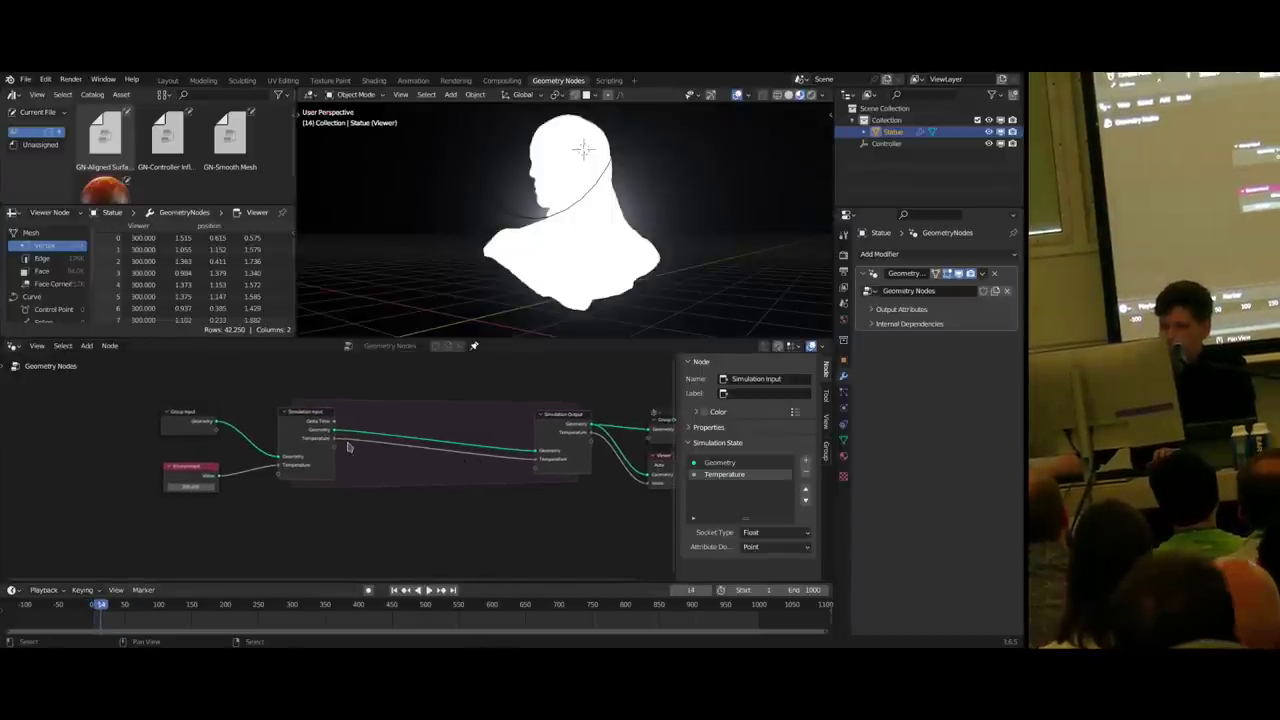
- Add a second Value node below the Environment node
{"action": "left_click", "coordinate": [183, 476]}
{"action": "middle_click_drag", "start_coordinate": [249, 464], "coordinate": [300, 447]}
{"action": "key", "text": "shift+a"}
{"action": "left_click", "coordinate": [255, 309]}
{"action": "type", "text": "value"}
{"action": "key", "text": "Return"}
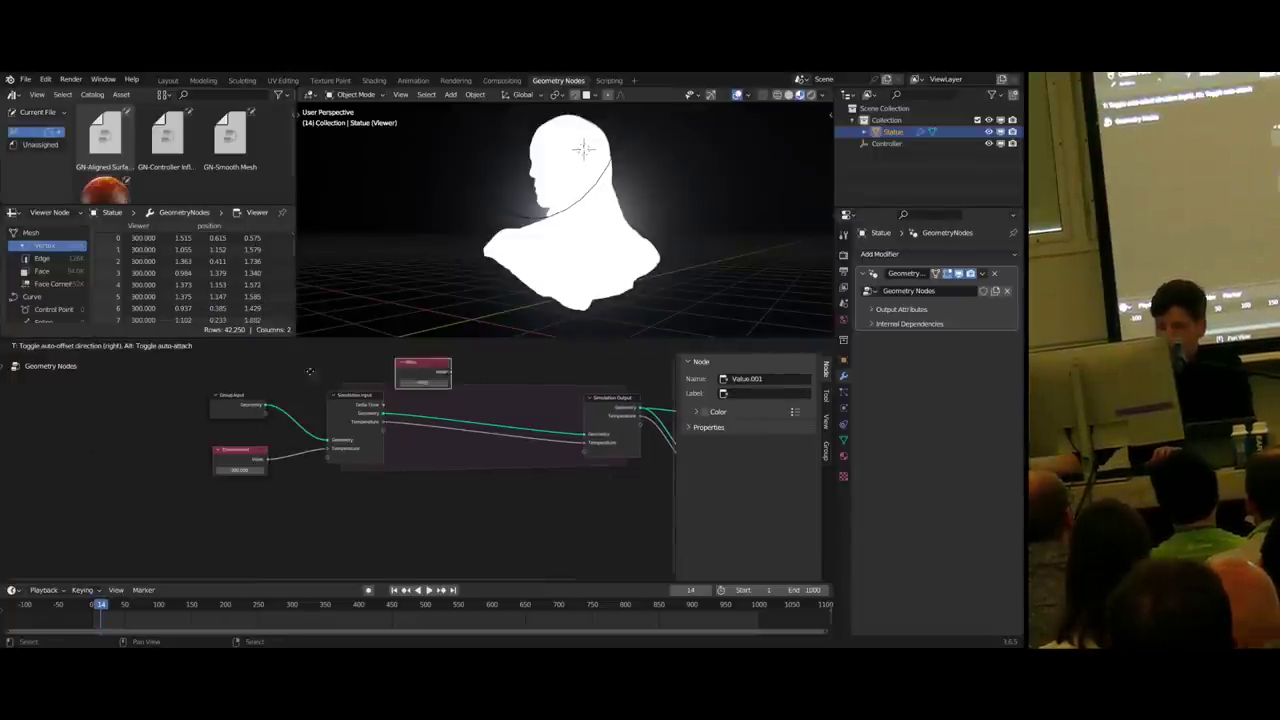
{"action": "left_click", "coordinate": [232, 500]}
- Label the new Value node Heat Source and set its value to 2000
{"action": "key", "text": "F2"}
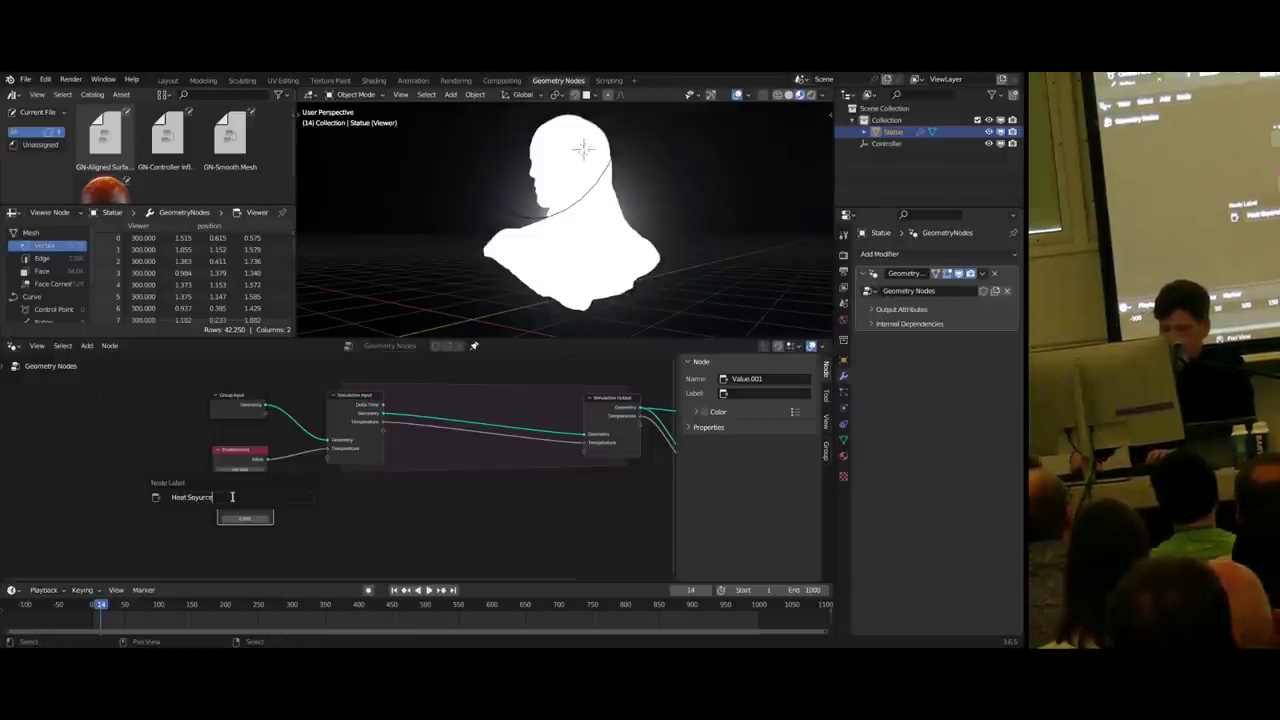
{"action": "key", "text": "Return"}
{"action": "left_click", "coordinate": [242, 517]}
{"action": "type", "text": "700"}
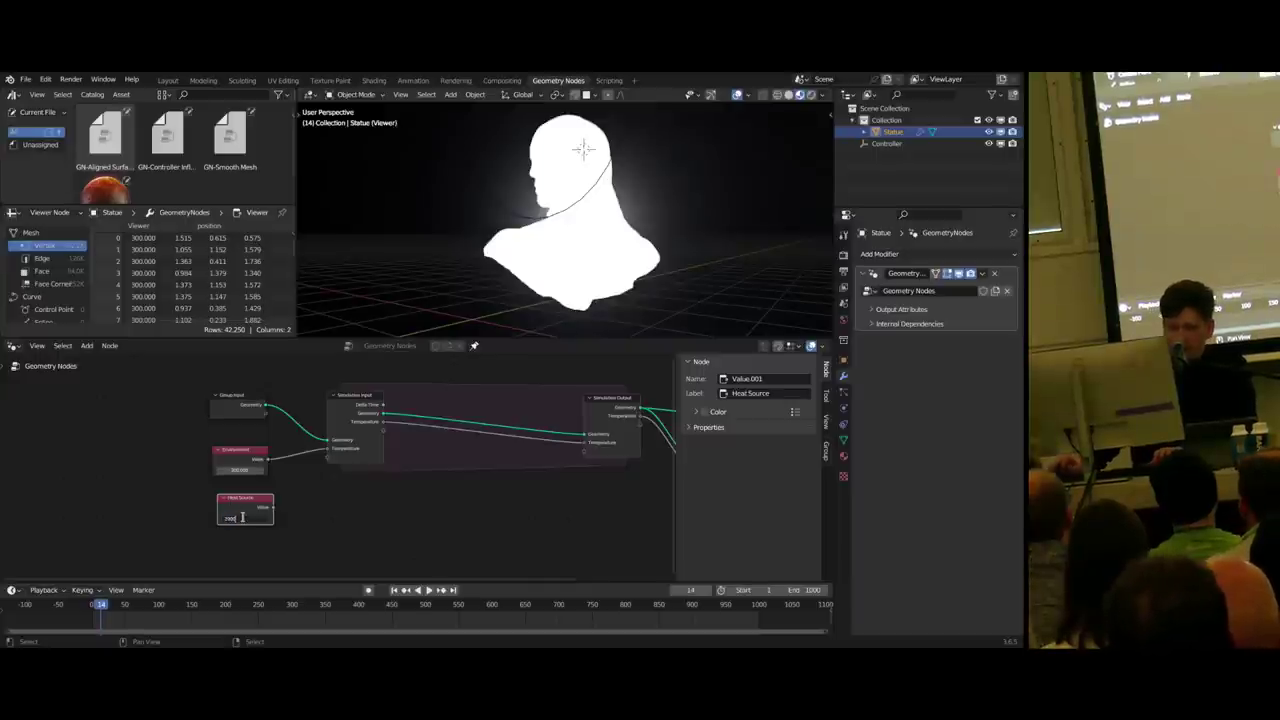
{"action": "key", "text": "Return"}
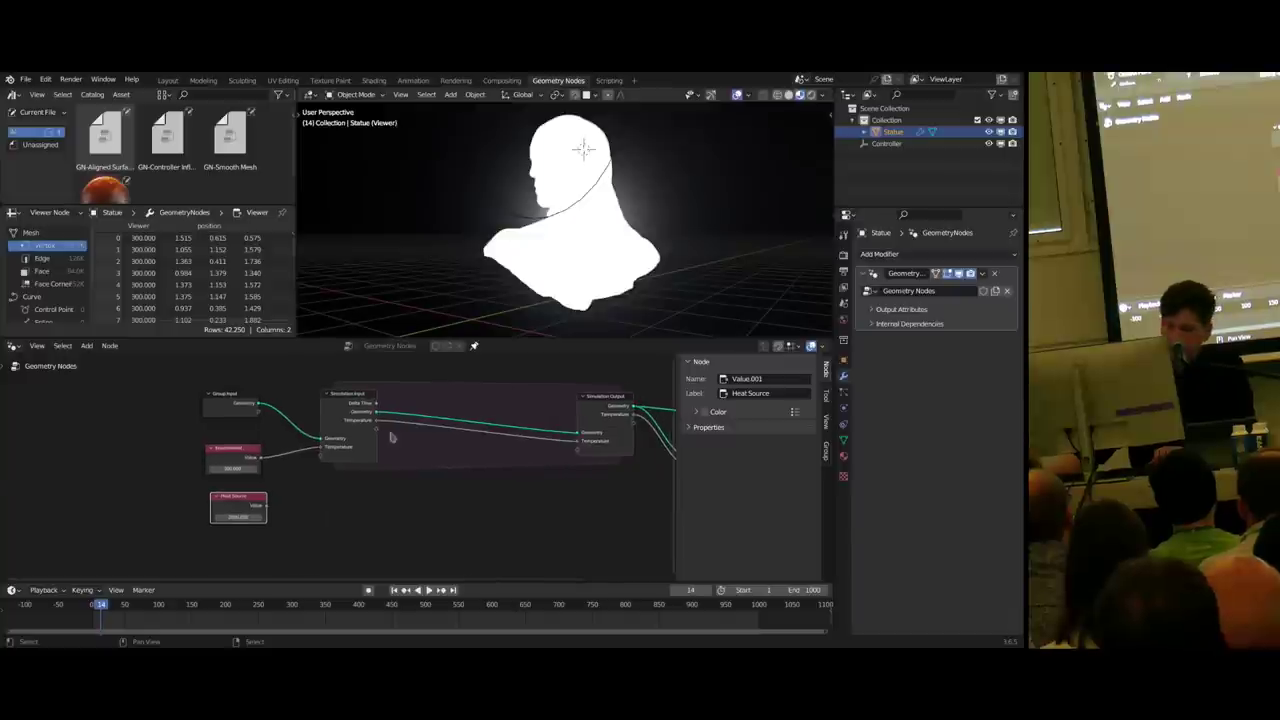
- Insert a Mix node between the Temperature output of Simulation Input and the Temperature input of Simulation Output
{"action": "left_click", "coordinate": [368, 440]}
{"action": "left_click_drag", "start_coordinate": [376, 421], "coordinate": [470, 463]}
{"action": "type", "text": "mix"}
{"action": "key", "text": "Return"}
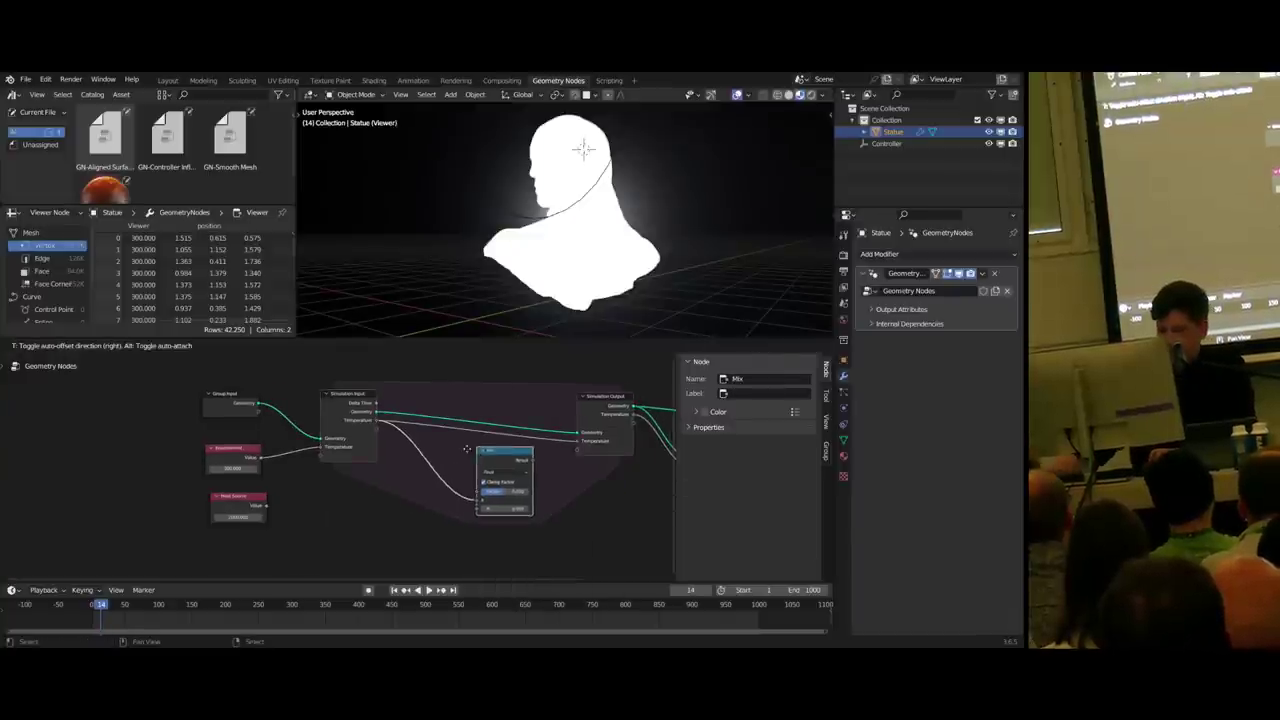
{"action": "left_click", "coordinate": [577, 447]}
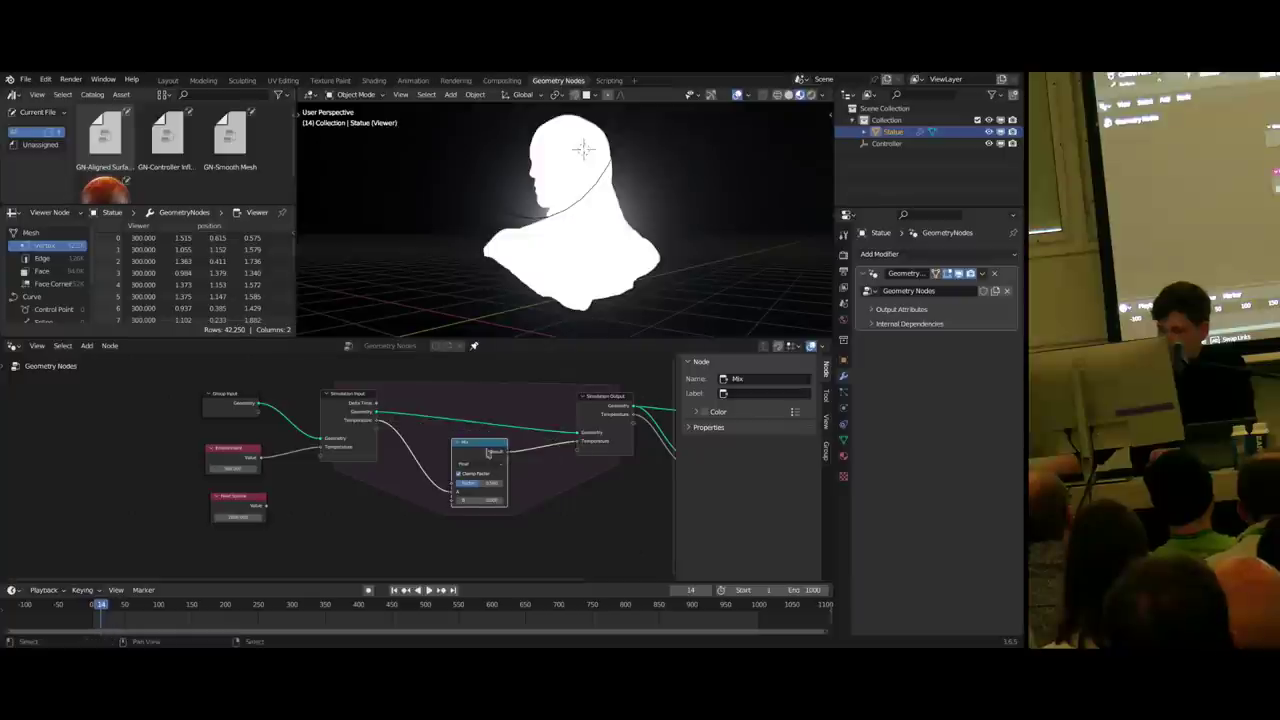
- Link the Heat Source value to the Mix node's B input and reposition the Mix node within the simulation zone
{"action": "scroll", "coordinate": [375, 451], "scroll_direction": "up", "scroll_amount": 2}
{"action": "left_click_drag", "start_coordinate": [187, 527], "coordinate": [481, 517]}
{"action": "left_click", "coordinate": [495, 437]}
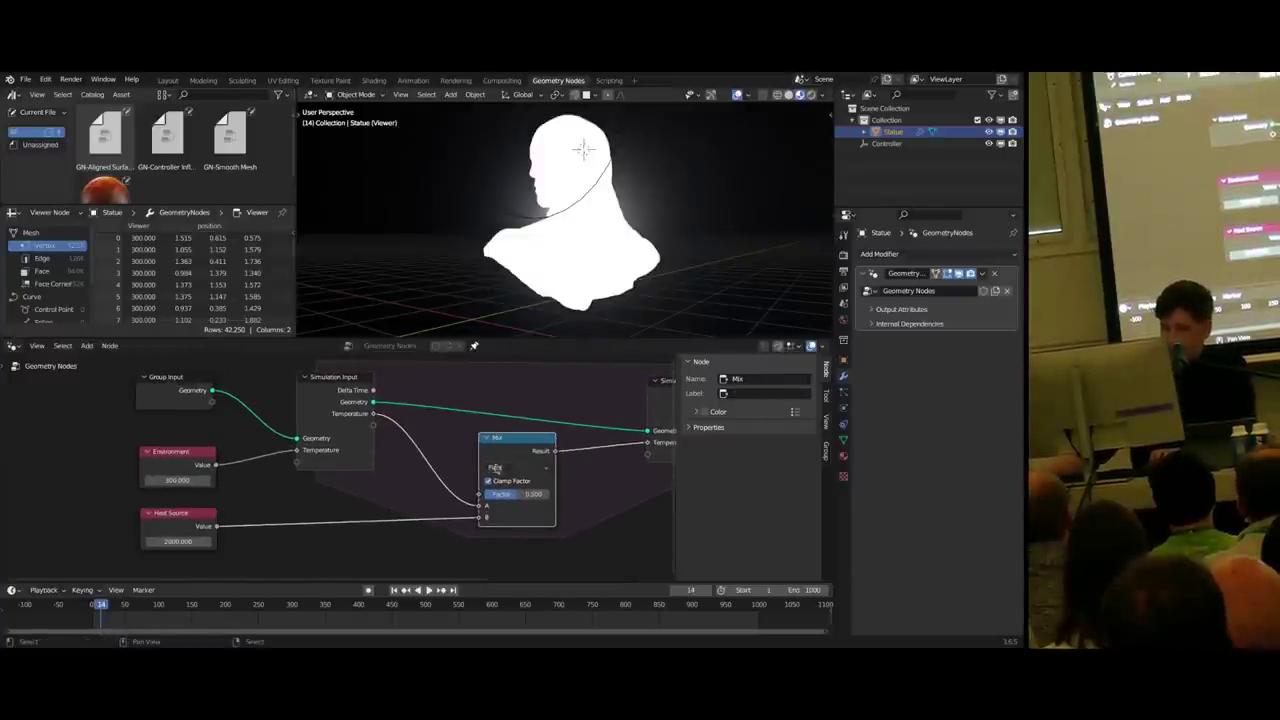
{"action": "scroll", "coordinate": [515, 467], "scroll_direction": "down", "scroll_amount": 2}
{"action": "middle_click_drag", "start_coordinate": [515, 467], "coordinate": [478, 472]}
{"action": "key", "text": "g"}
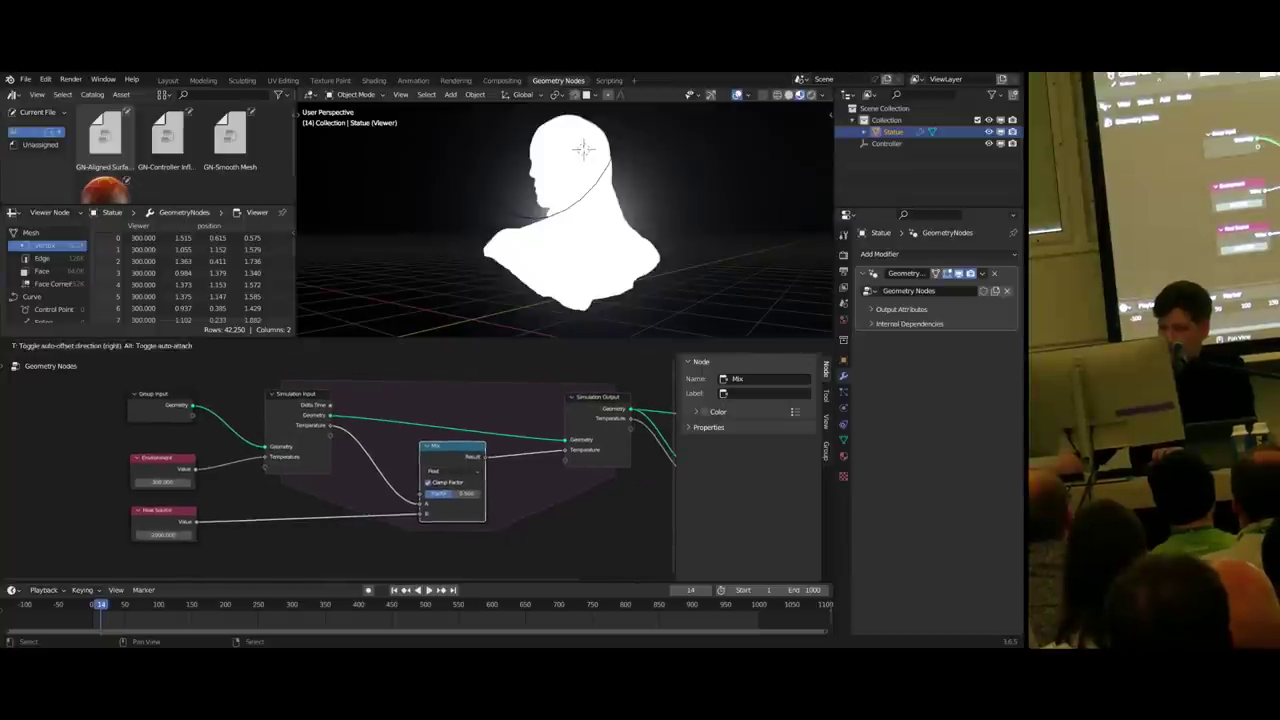
{"action": "left_click_drag", "start_coordinate": [457, 489], "coordinate": [438, 481]}
- Play the simulation from frame 0 and watch how the Viewer's temperature values change
{"action": "left_click", "coordinate": [75, 615]}
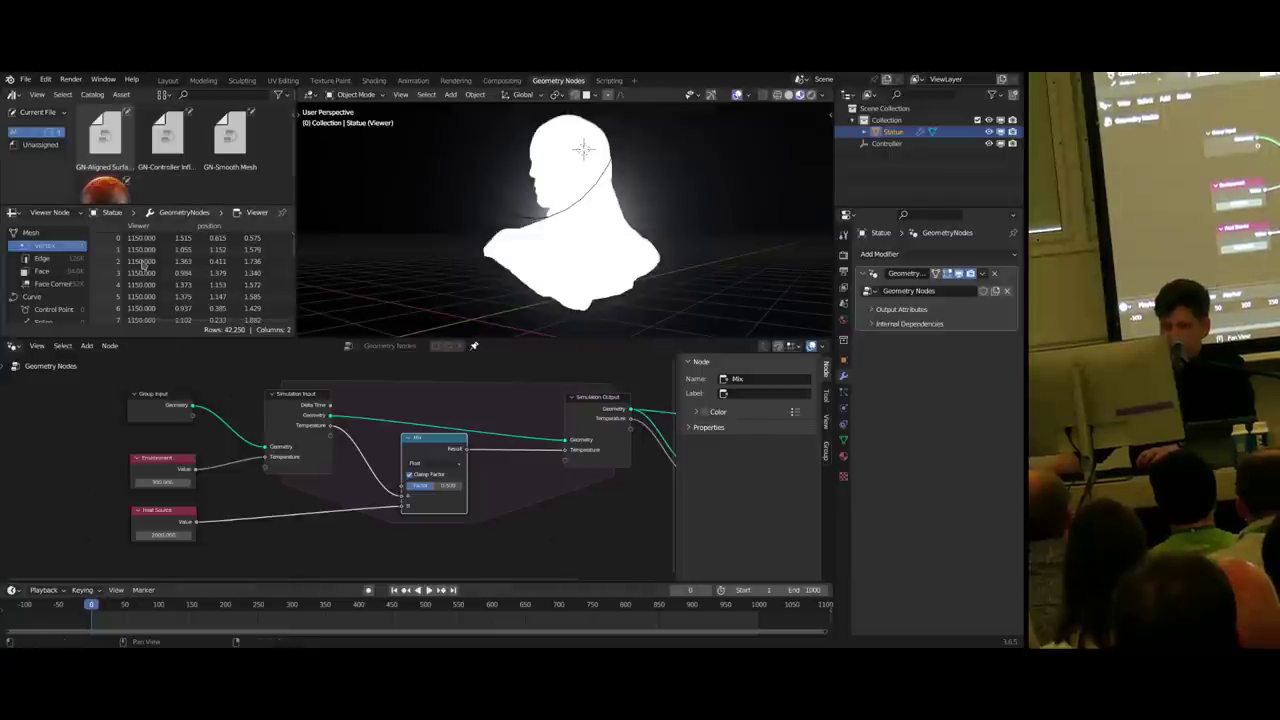
{"action": "key", "text": "space"}
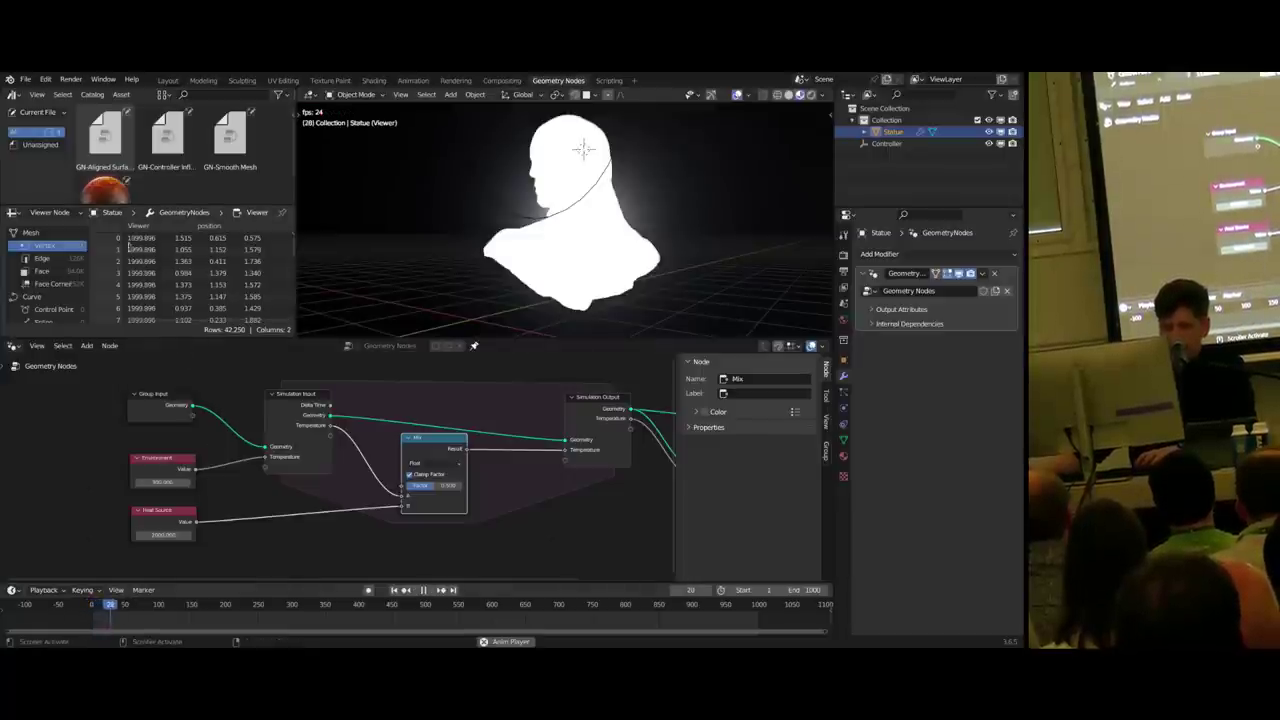
{"action": "key", "text": "space"}
- Set the Mix node's Factor to 0.01 and replay the simulation from the start
{"action": "left_click", "coordinate": [426, 485]}
{"action": "type", "text": "0.01"}
{"action": "key", "text": "Return"}
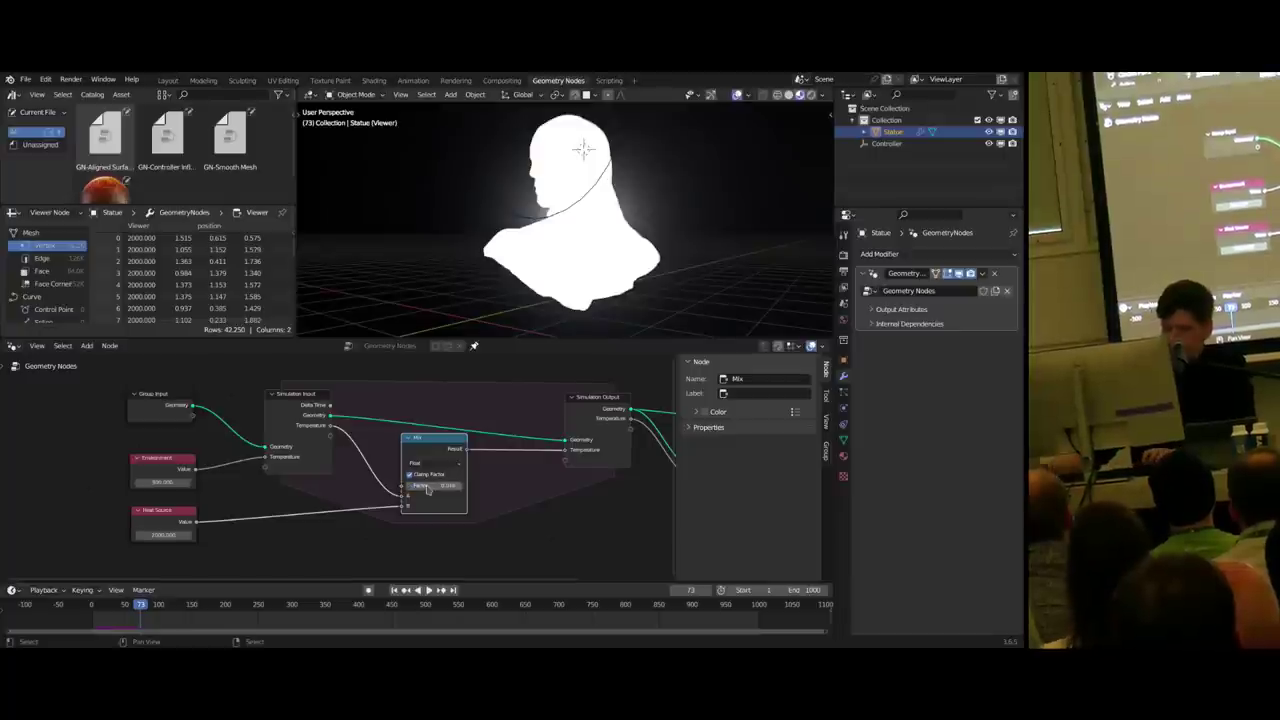
{"action": "left_click_drag", "start_coordinate": [120, 604], "coordinate": [72, 615]}
{"action": "key", "text": "space"}
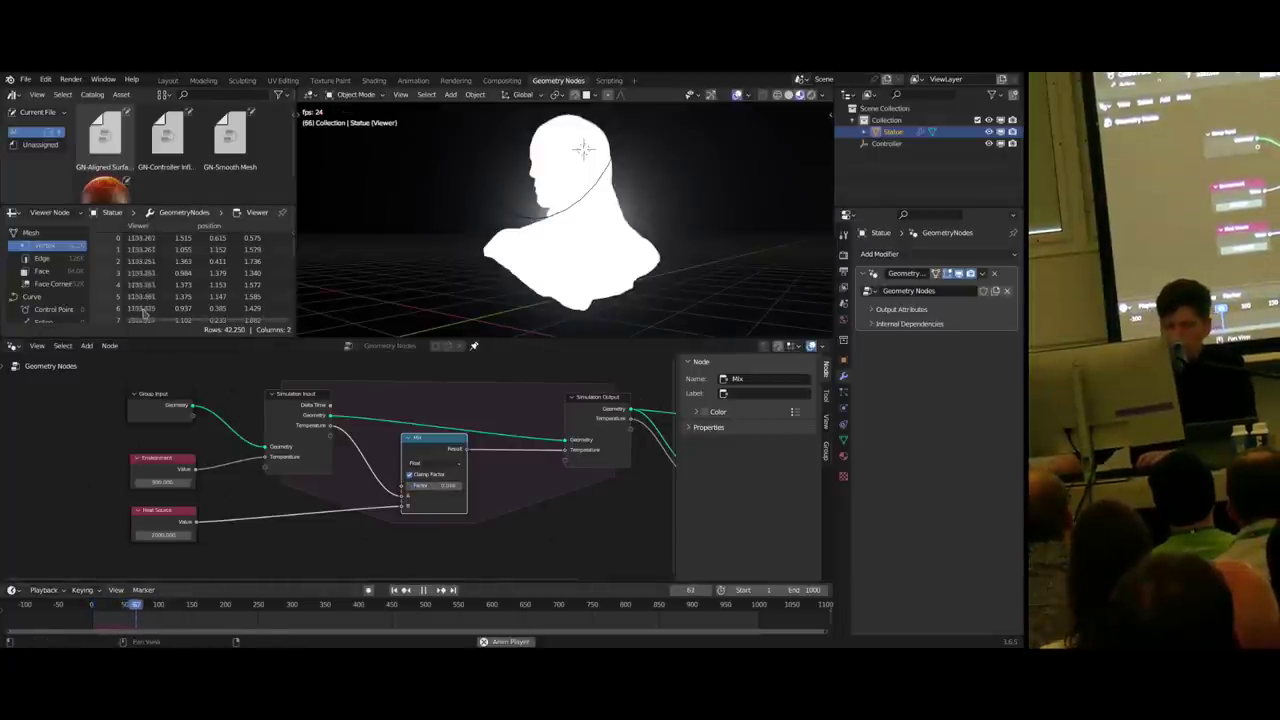
- Stop playback and move Group Output and Viewer together further from Simulation Output to make room for another node
{"action": "scroll", "coordinate": [400, 429], "scroll_direction": "down", "scroll_amount": 4}
{"action": "middle_click_drag", "start_coordinate": [400, 429], "coordinate": [300, 420]}
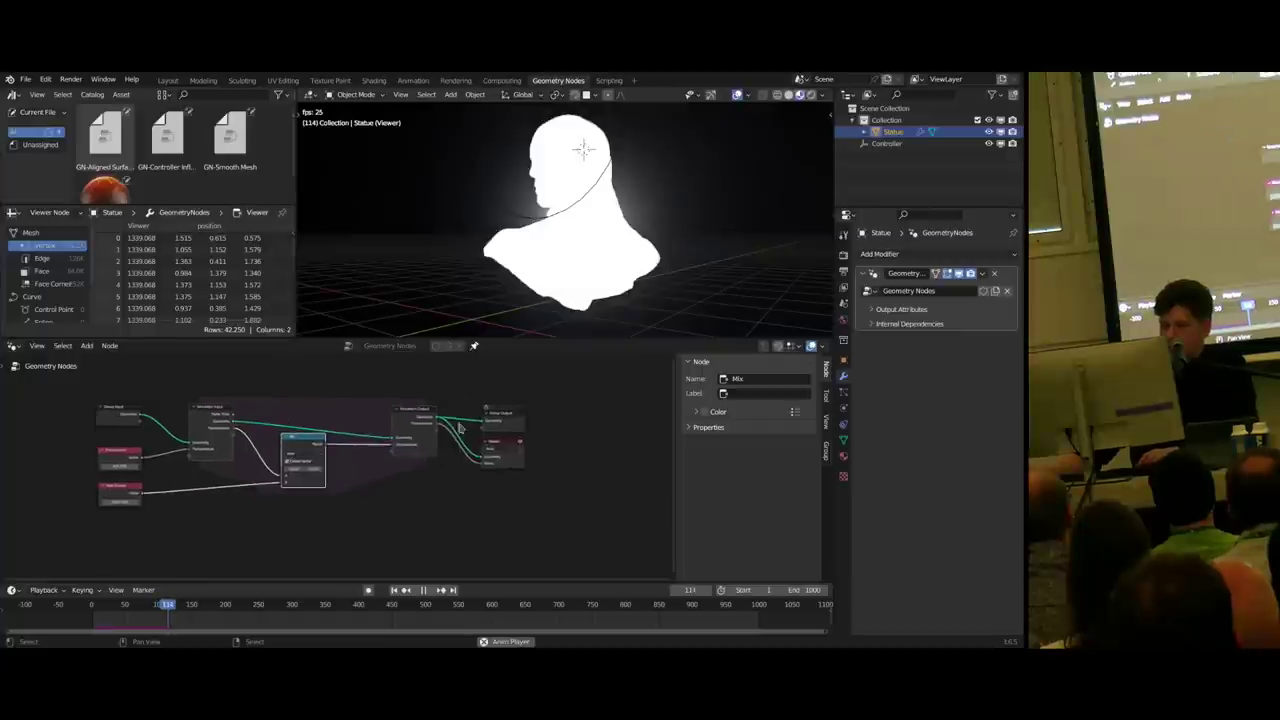
{"action": "middle_click_drag", "start_coordinate": [508, 400], "coordinate": [377, 394]}
{"action": "scroll", "coordinate": [377, 394], "scroll_direction": "up", "scroll_amount": 4}
{"action": "left_click_drag", "start_coordinate": [376, 382], "coordinate": [451, 489]}
{"action": "key", "text": "space"}
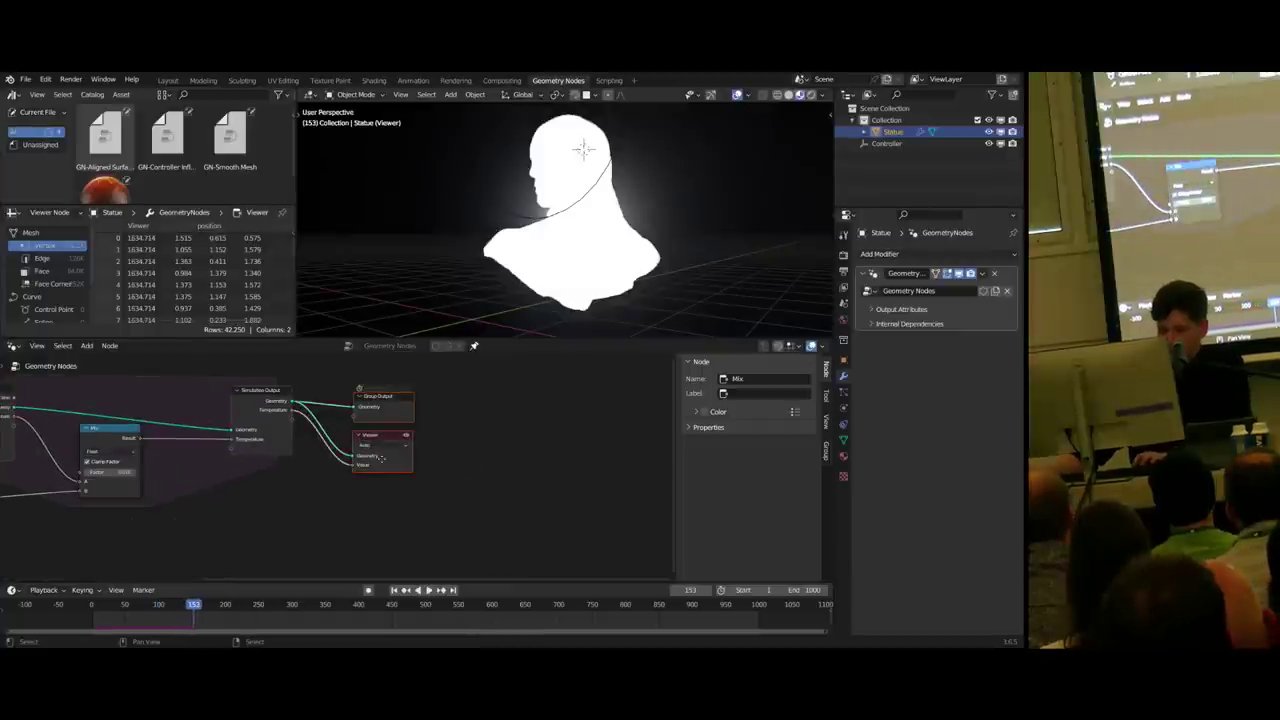
{"action": "key", "text": "g"}
{"action": "left_click", "coordinate": [530, 455]}
- Add a Map Range node fed by Simulation Output's Temperature on its Value input
{"action": "left_click_drag", "start_coordinate": [288, 414], "coordinate": [376, 447]}
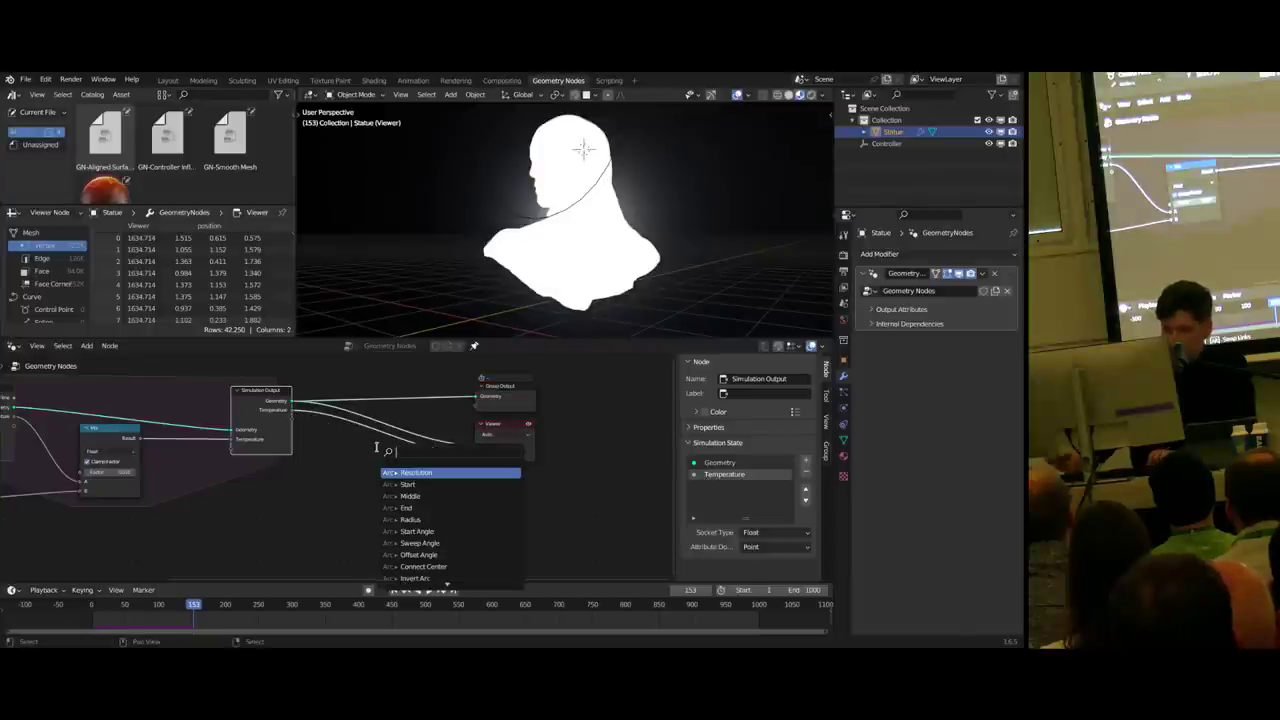
{"action": "type", "text": "map"}
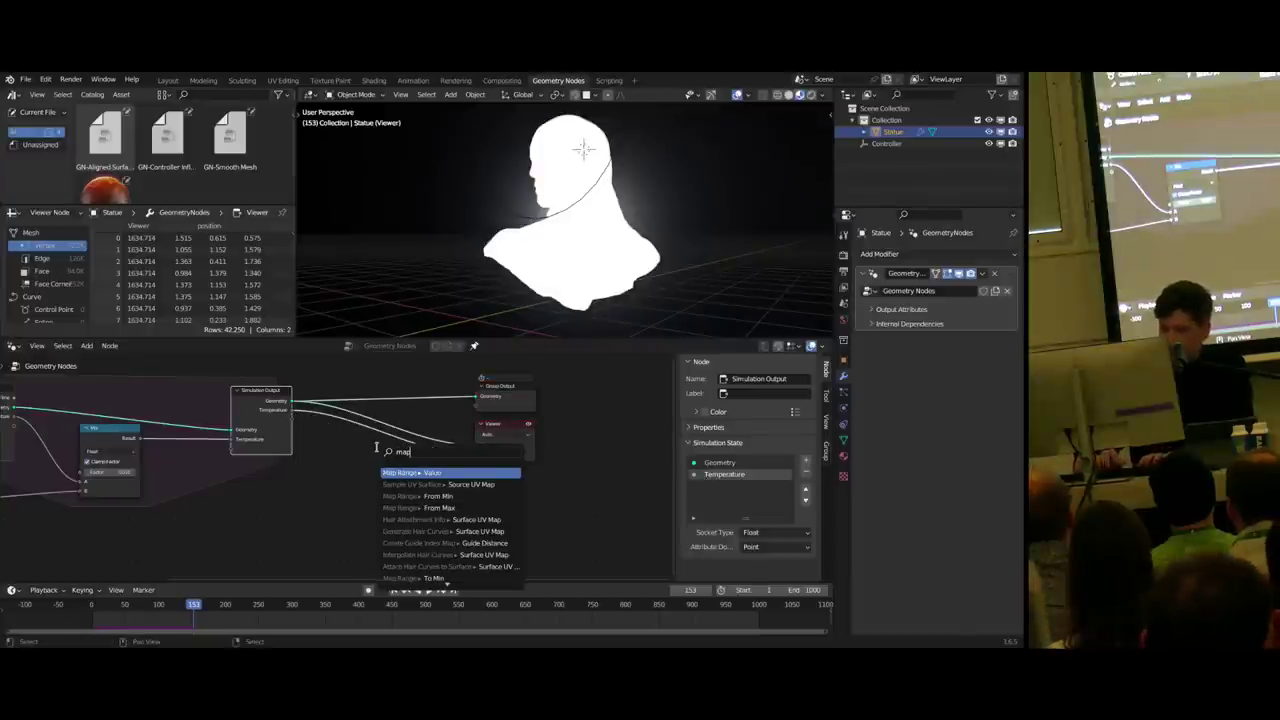
{"action": "key", "text": "Return"}
{"action": "left_click", "coordinate": [372, 500]}
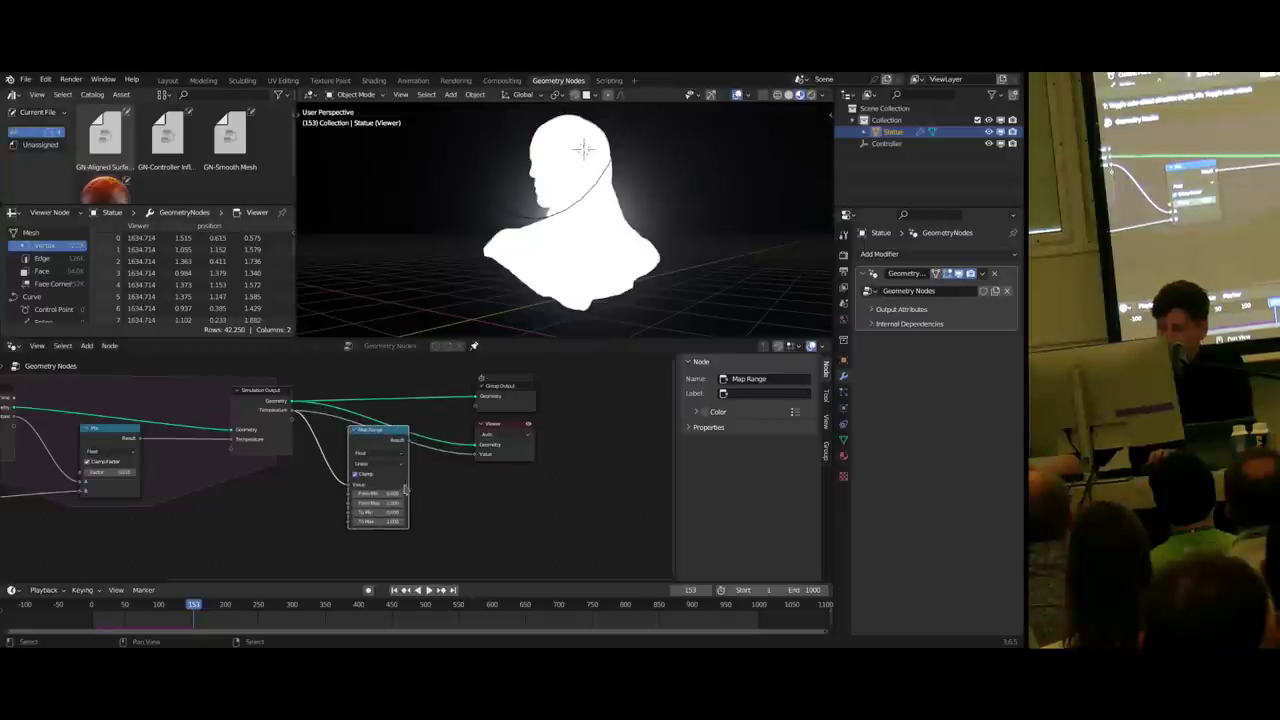
- Set the Map Range node's From Max to 2000 and insert it into the link to the Viewer's Value
{"action": "left_click", "coordinate": [372, 503]}
{"action": "type", "text": "2000"}
{"action": "key", "text": "Return"}
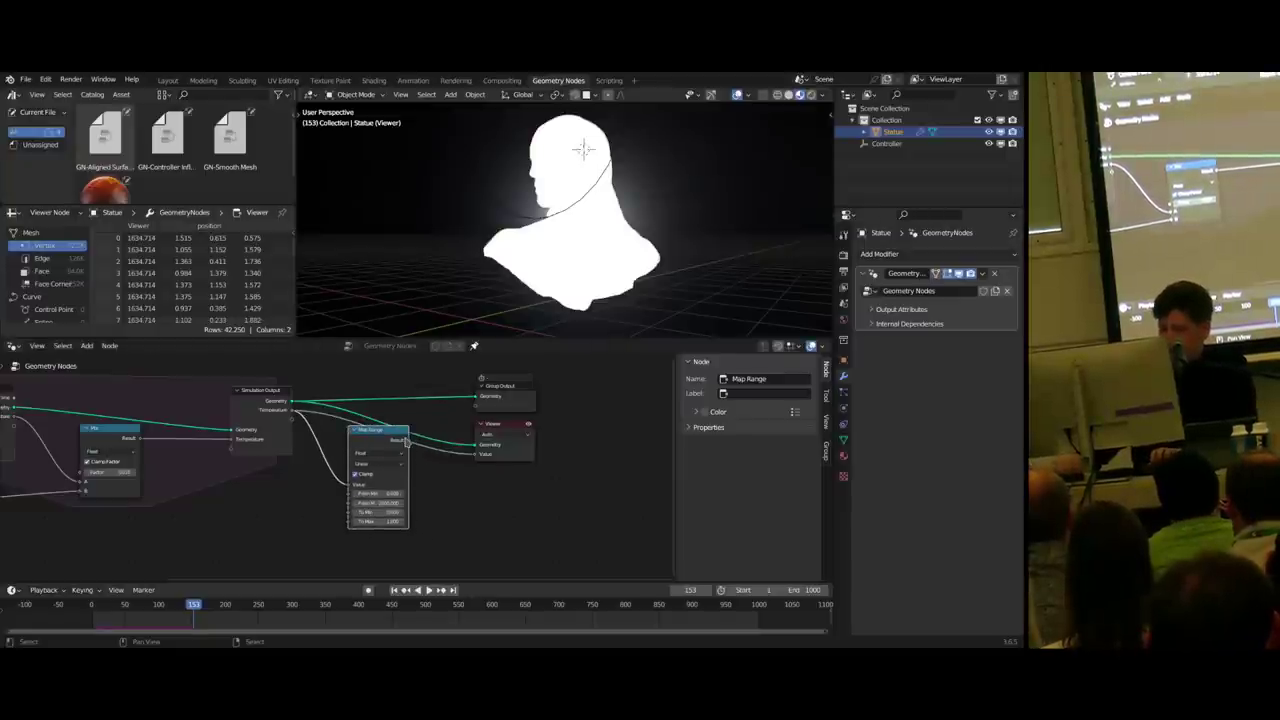
{"action": "left_click_drag", "start_coordinate": [400, 445], "coordinate": [378, 439]}
- Replay the simulation from frame 0 and hide the node editor's sidebar to see the whole node tree
{"action": "left_click", "coordinate": [67, 619]}
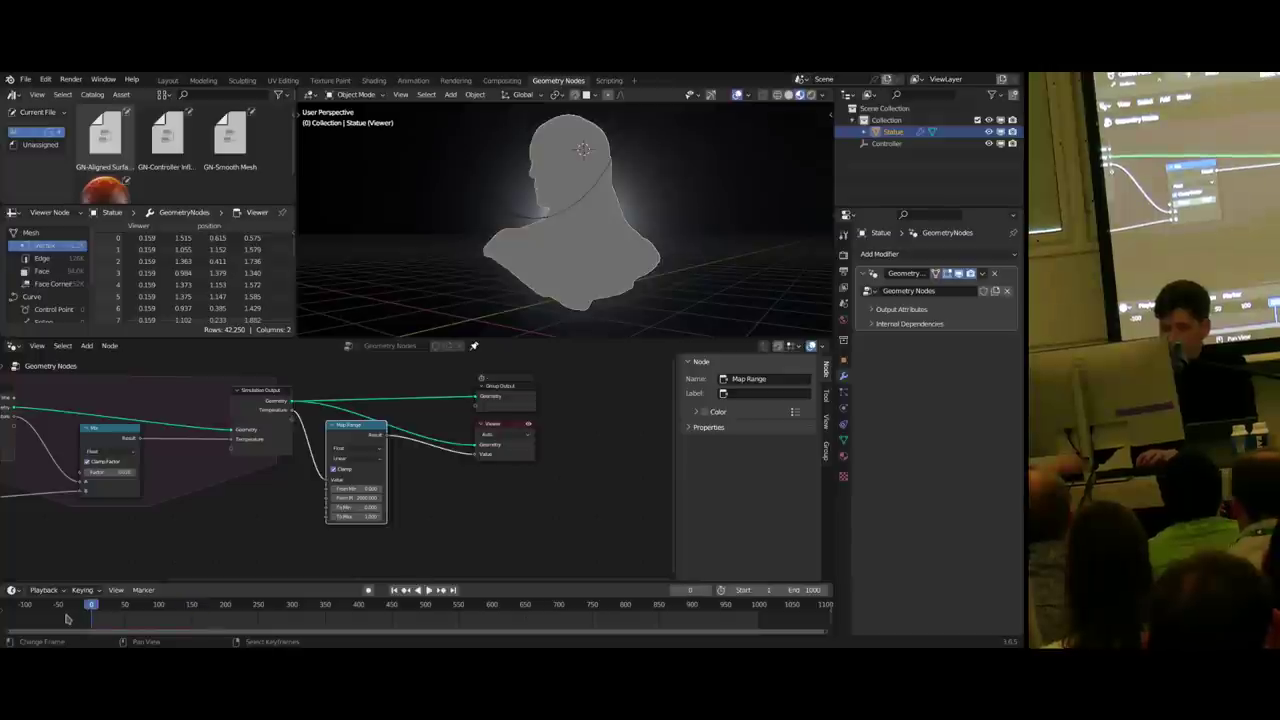
{"action": "key", "text": "space"}
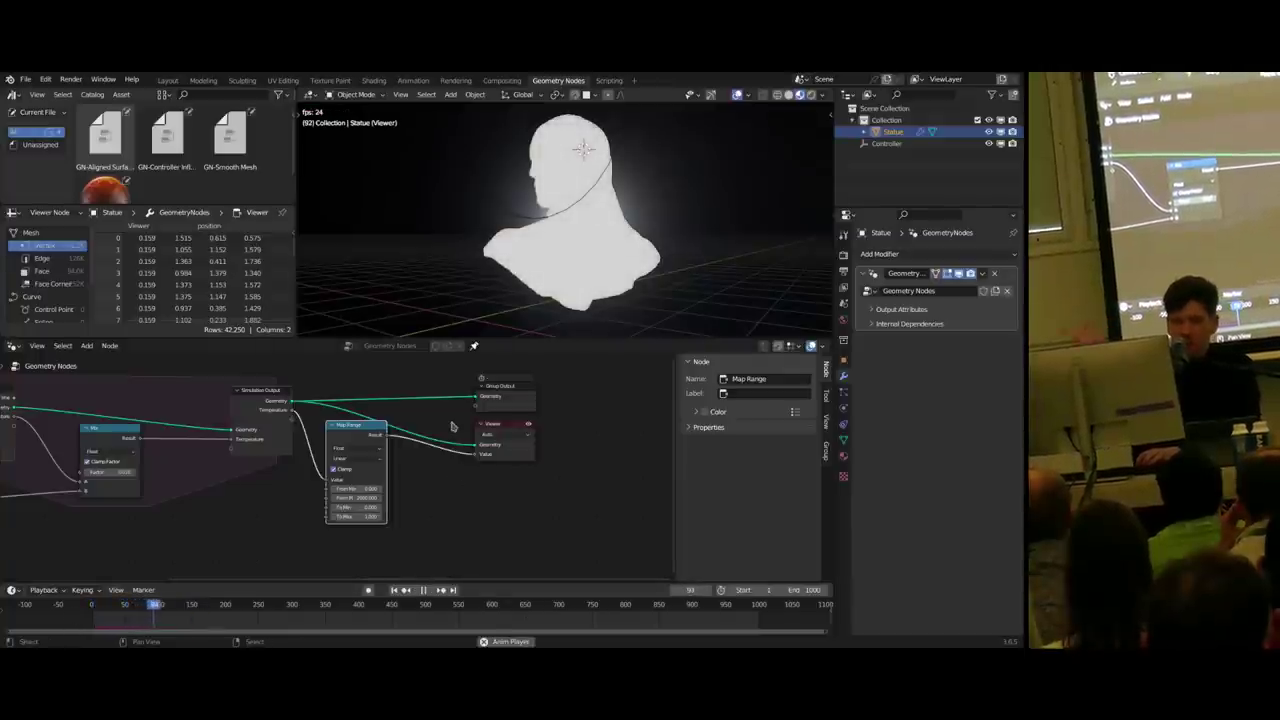
{"action": "key", "text": "Home"}
{"action": "scroll", "coordinate": [432, 467], "scroll_direction": "up", "scroll_amount": 4}
{"action": "key", "text": "n"}
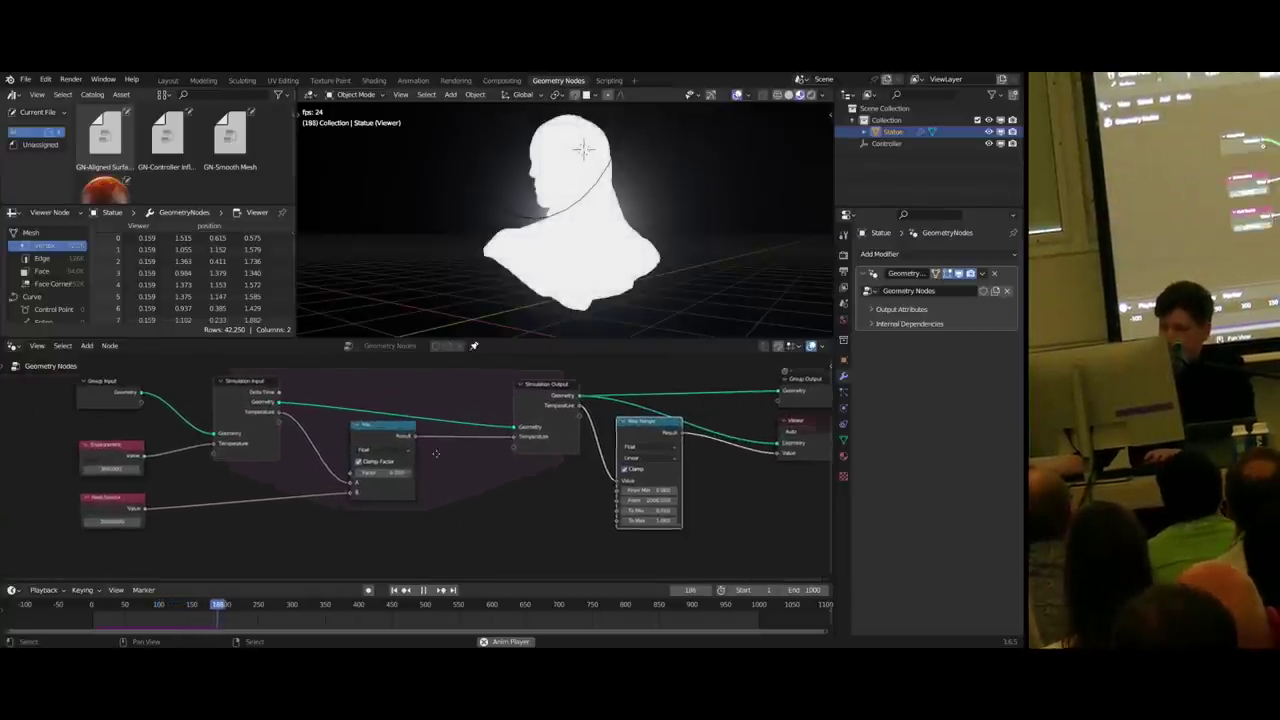
- Return the simulation to frame 1 and stop playback
{"action": "middle_click_drag", "start_coordinate": [435, 453], "coordinate": [394, 477]}
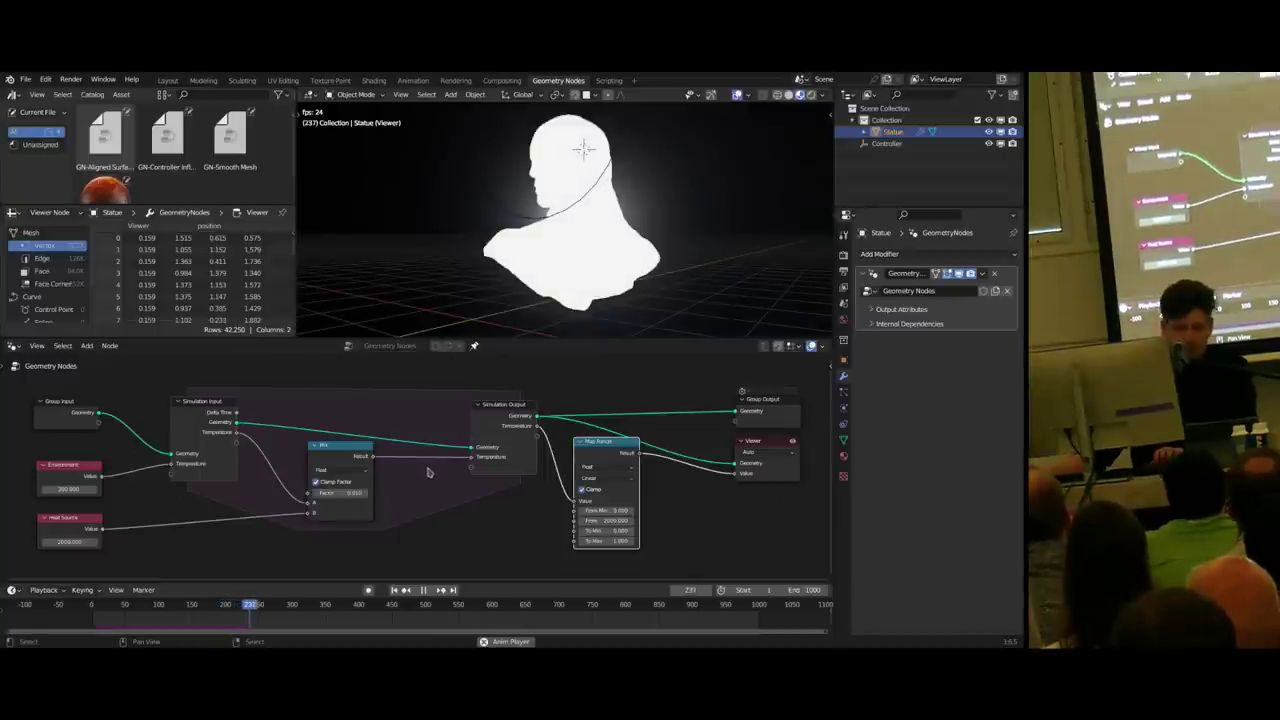
{"action": "left_click", "coordinate": [90, 605]}
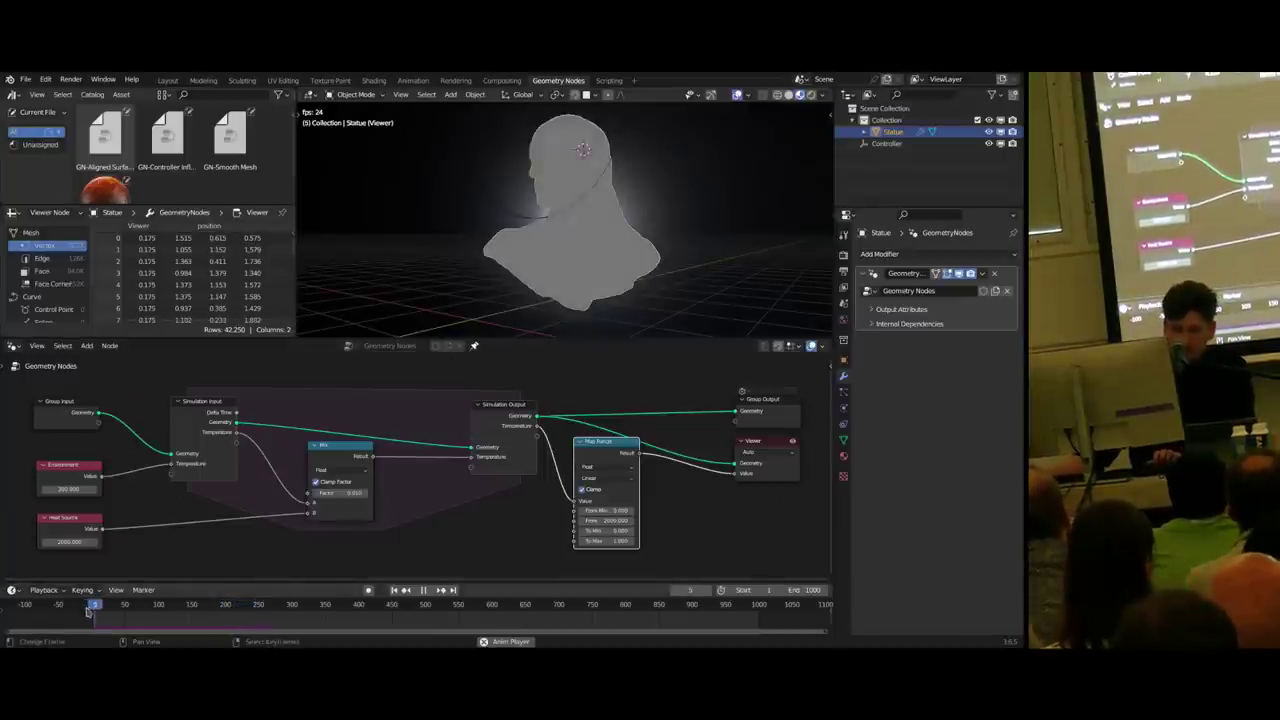
{"action": "left_click_drag", "start_coordinate": [90, 606], "coordinate": [93, 608]}
{"action": "middle_click_drag", "start_coordinate": [150, 480], "coordinate": [174, 481]}
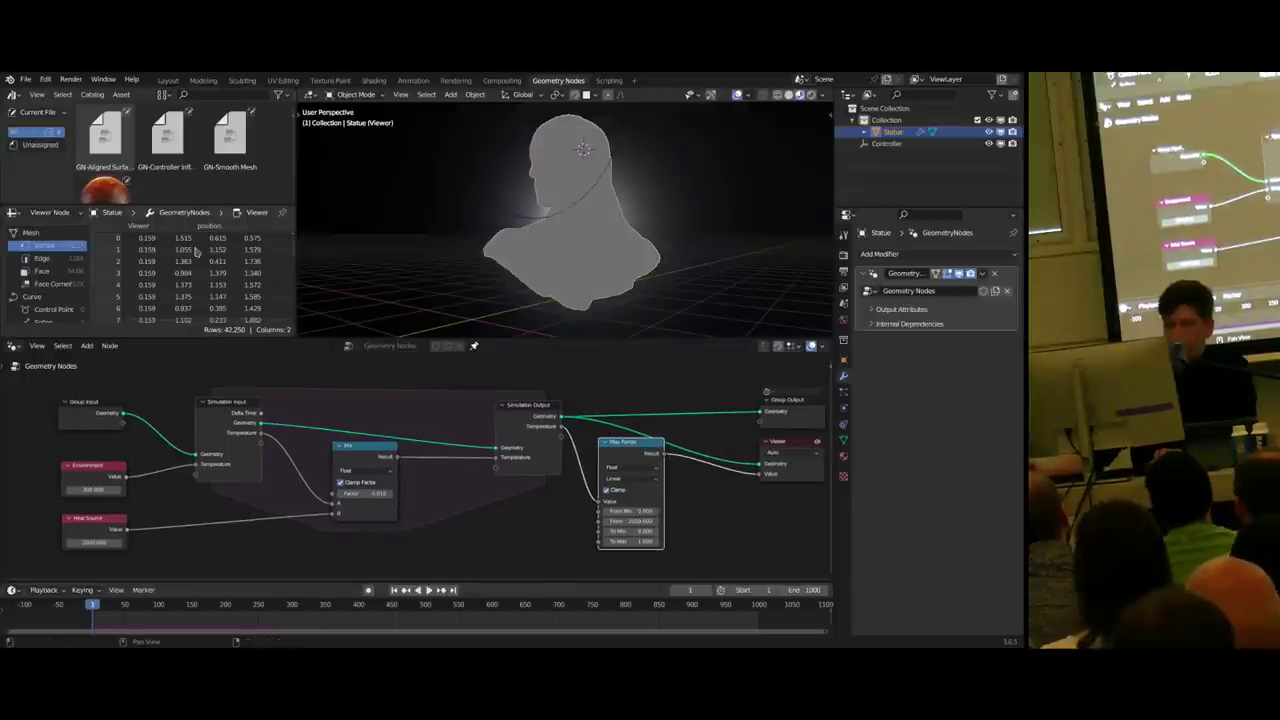
- Add the GN-Controller Influence asset as a node above Simulation Input and assign the Controller as its Object
{"action": "left_click_drag", "start_coordinate": [172, 204], "coordinate": [176, 216]}
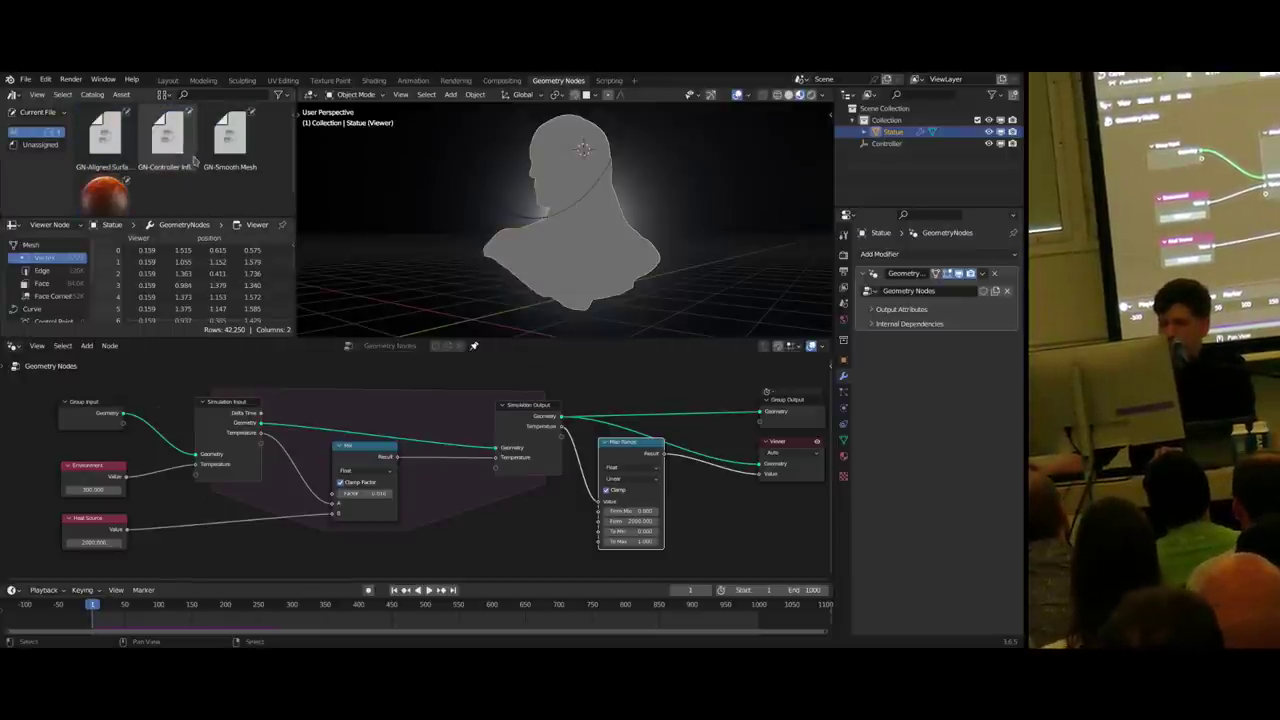
{"action": "middle_click_drag", "start_coordinate": [287, 405], "coordinate": [348, 476]}
{"action": "left_click_drag", "start_coordinate": [167, 135], "coordinate": [240, 387]}
{"action": "middle_click_drag", "start_coordinate": [300, 394], "coordinate": [319, 394]}
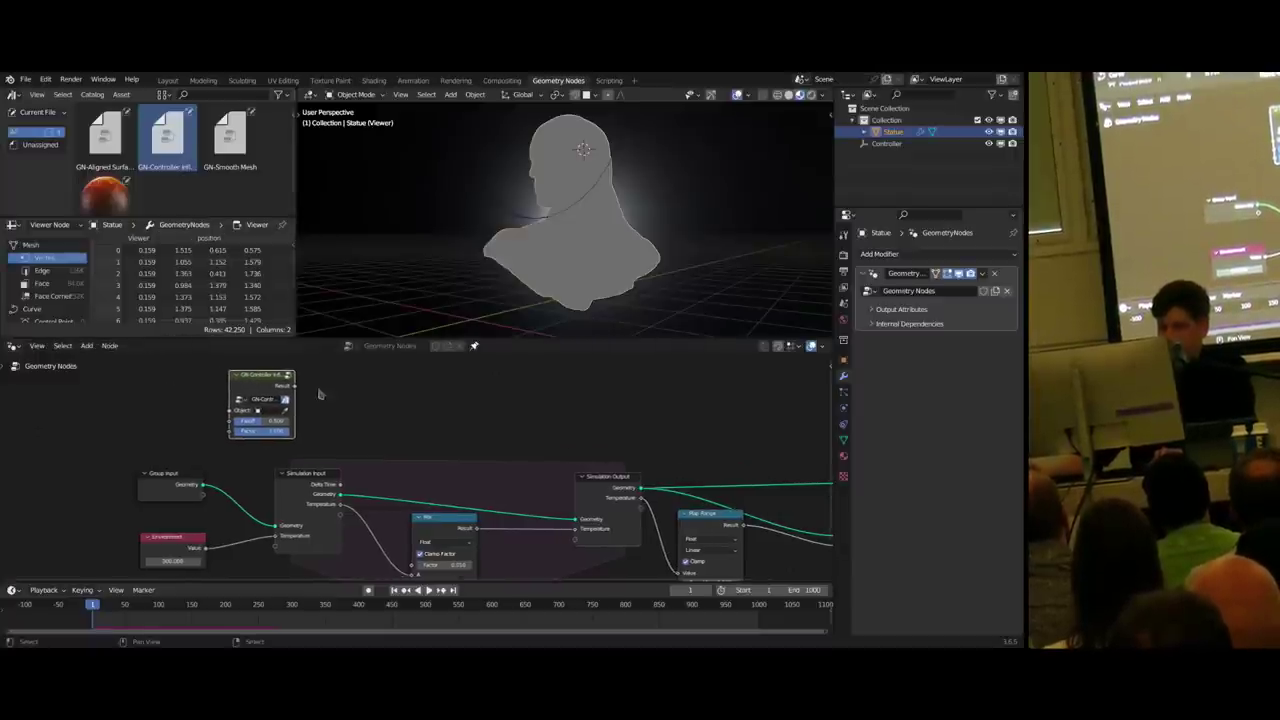
{"action": "left_click", "coordinate": [286, 410]}
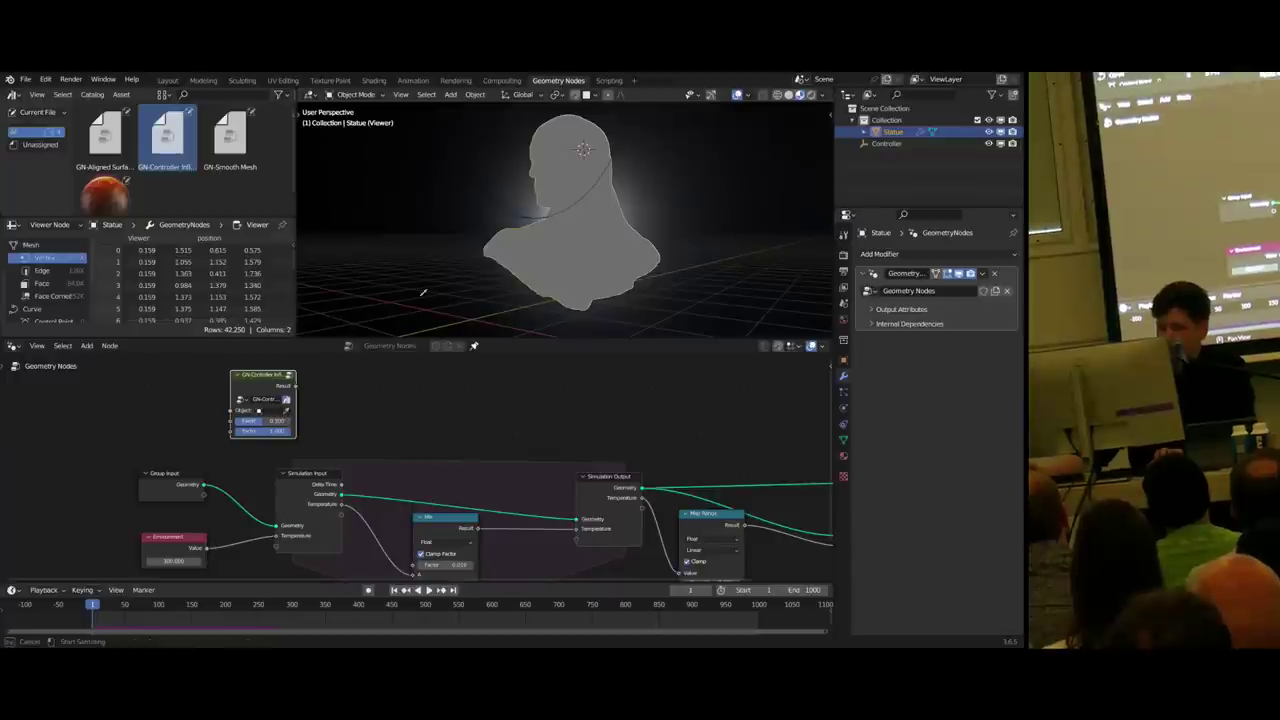
{"action": "left_click", "coordinate": [484, 184]}
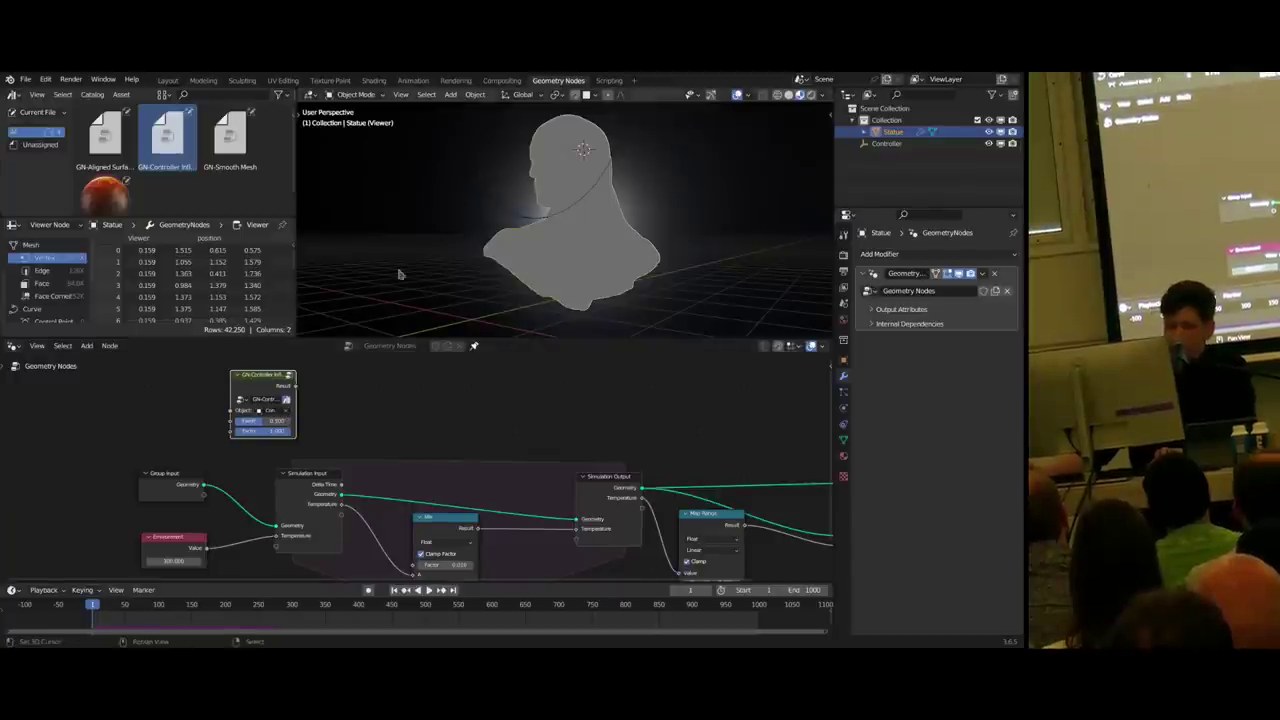
- Widen the GN-Controller Influence node and preview its Result on the Group Input geometry through the Viewer
{"action": "mouse_move", "coordinate": [231, 383]}
{"action": "left_mouse_down"}
{"action": "mouse_move", "coordinate": [201, 385]}
{"action": "mouse_move", "coordinate": [224, 387]}
{"action": "left_mouse_up"}
{"action": "left_click", "coordinate": [182, 485], "text": "shift"}
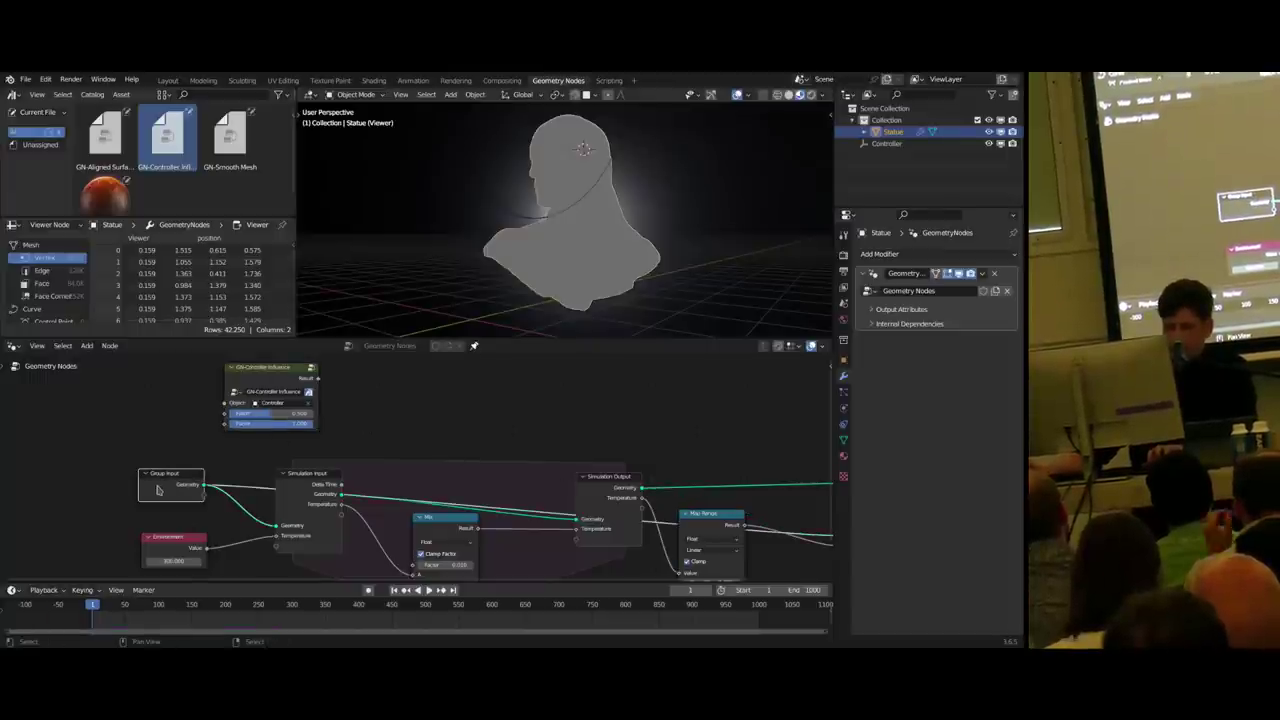
{"action": "left_click", "coordinate": [270, 374], "text": "ctrl+shift"}
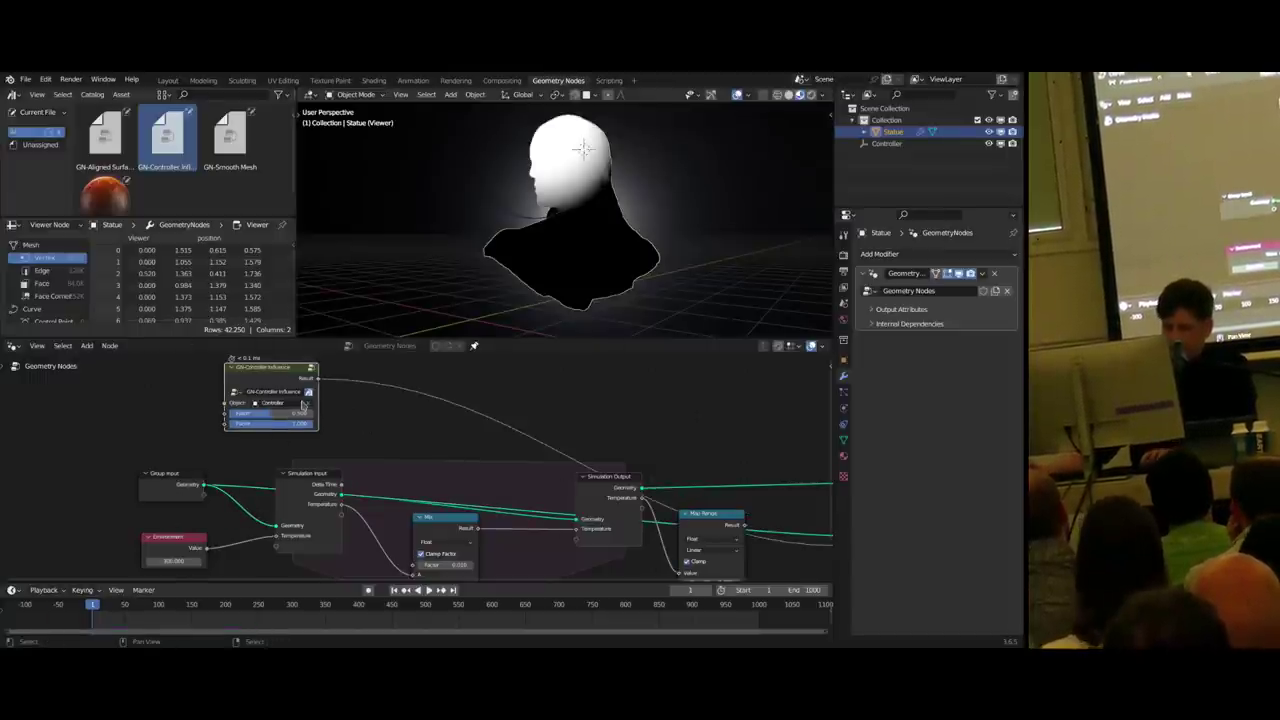
- Move the Controller around the statue's head to test its influence, and set the GN-Controller Influence Falloff to 1
{"action": "right_click", "coordinate": [477, 212]}
{"action": "key", "text": "g"}
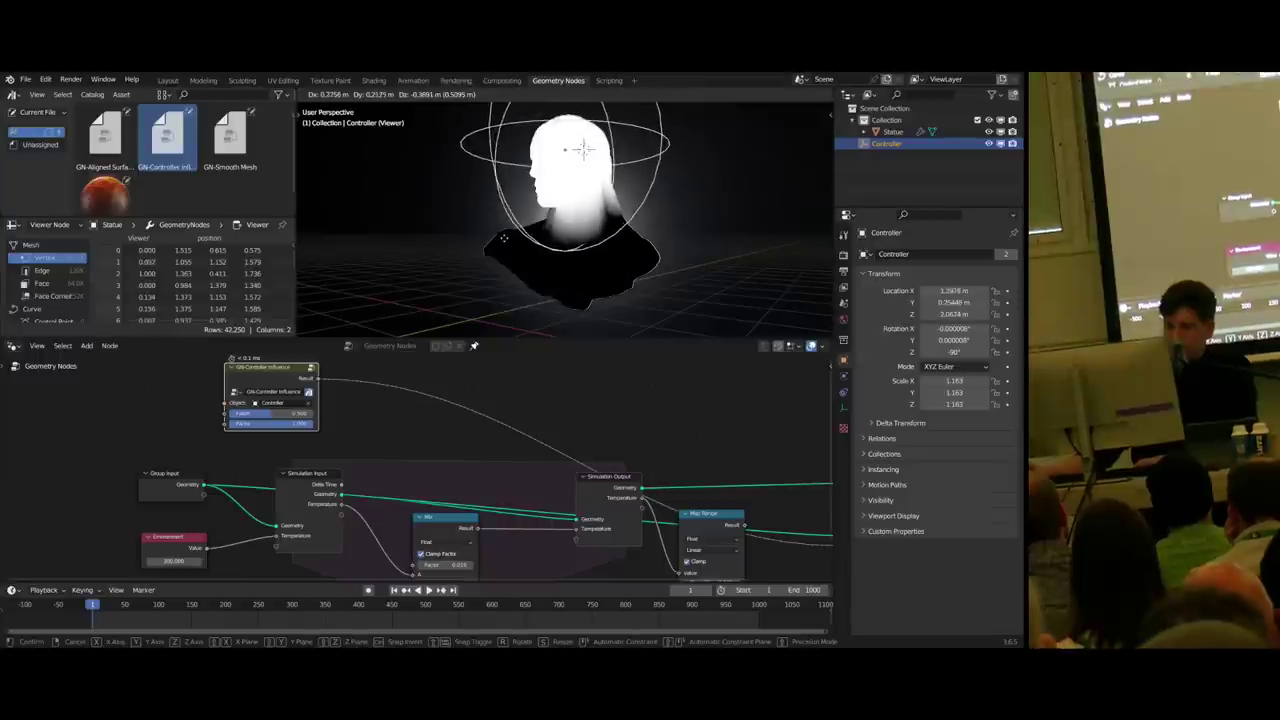
{"action": "left_click", "coordinate": [474, 261]}
{"action": "left_click_drag", "start_coordinate": [280, 414], "coordinate": [314, 424]}
- Add a Value node beside the GN-Controller Influence node, on its input side
{"action": "scroll", "coordinate": [359, 436], "scroll_direction": "down", "scroll_amount": 4}
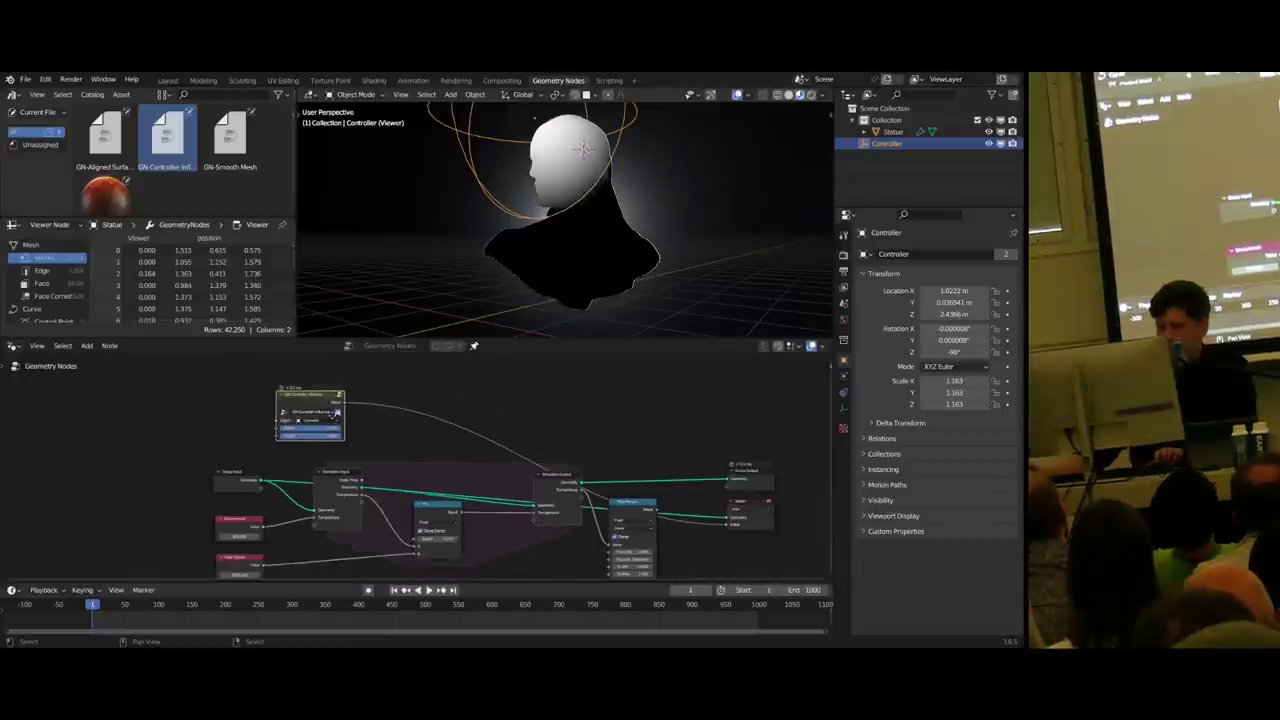
{"action": "middle_click_drag", "start_coordinate": [359, 441], "coordinate": [377, 437]}
{"action": "scroll", "coordinate": [377, 437], "scroll_direction": "up", "scroll_amount": 3}
{"action": "scroll", "coordinate": [381, 409], "scroll_direction": "down", "scroll_amount": 2}
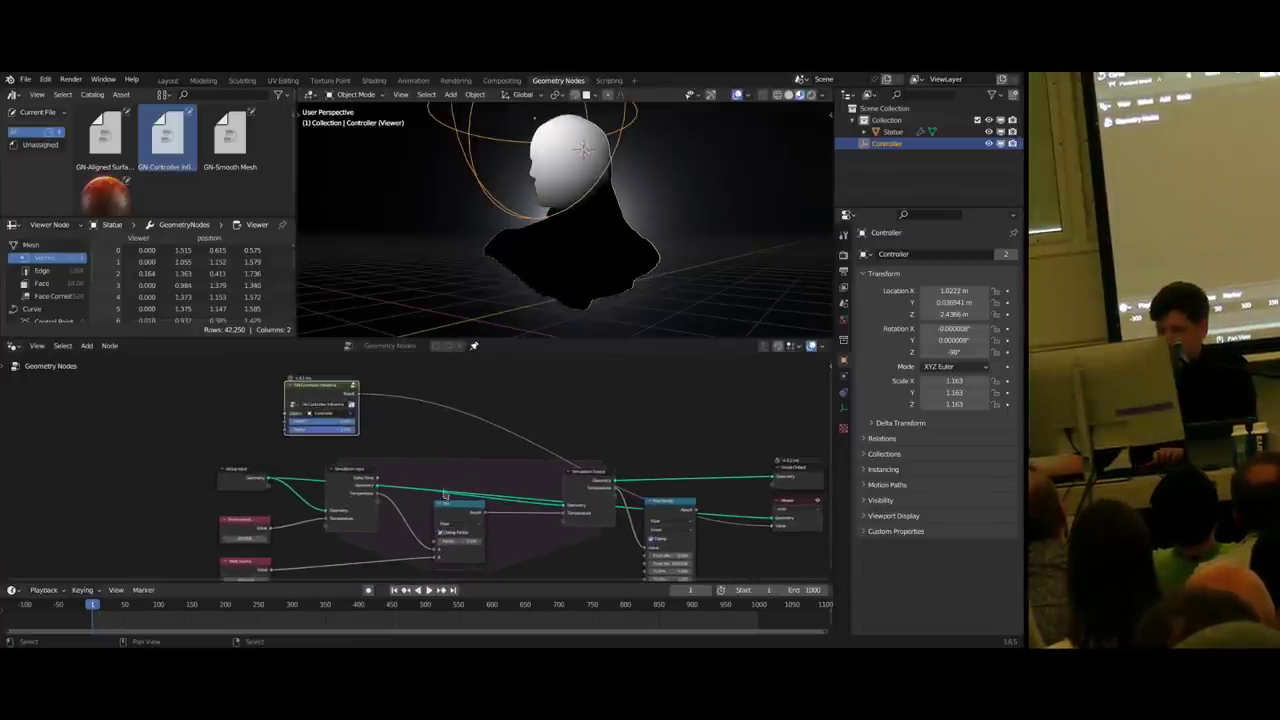
{"action": "left_click", "coordinate": [473, 507]}
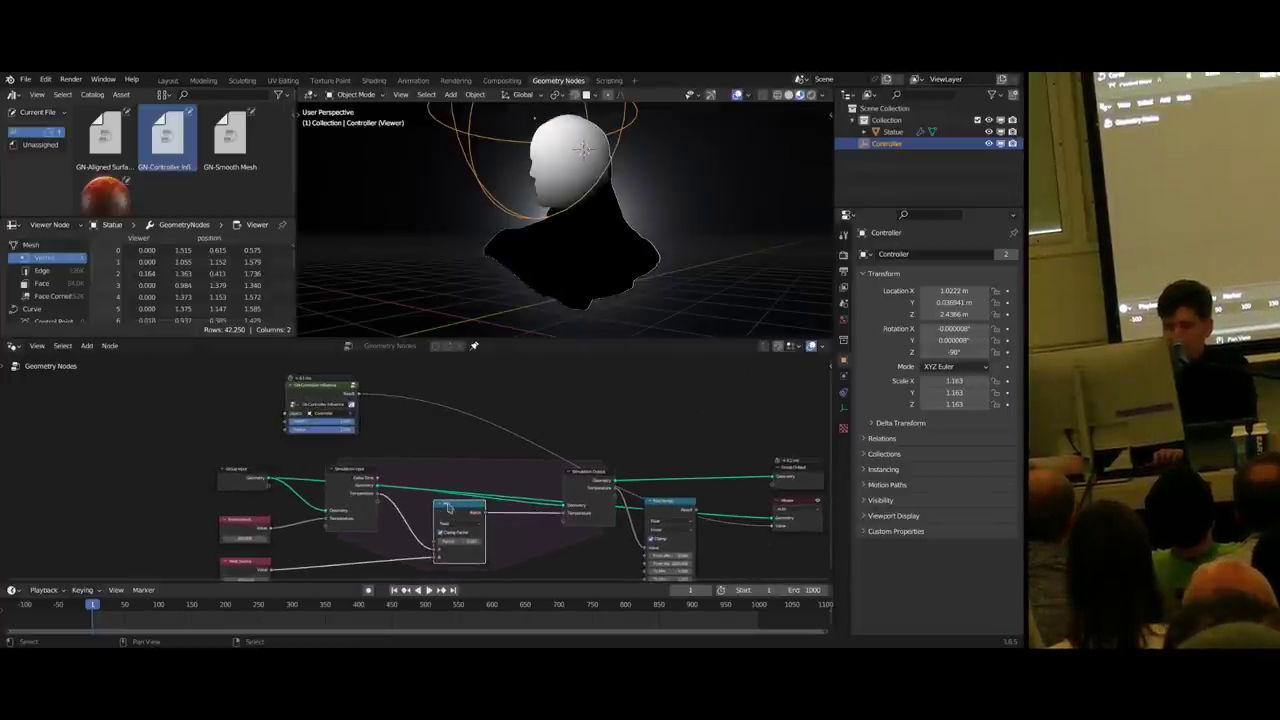
{"action": "middle_click_drag", "start_coordinate": [216, 418], "coordinate": [266, 423]}
{"action": "key", "text": "shift+a"}
{"action": "type", "text": "va"}
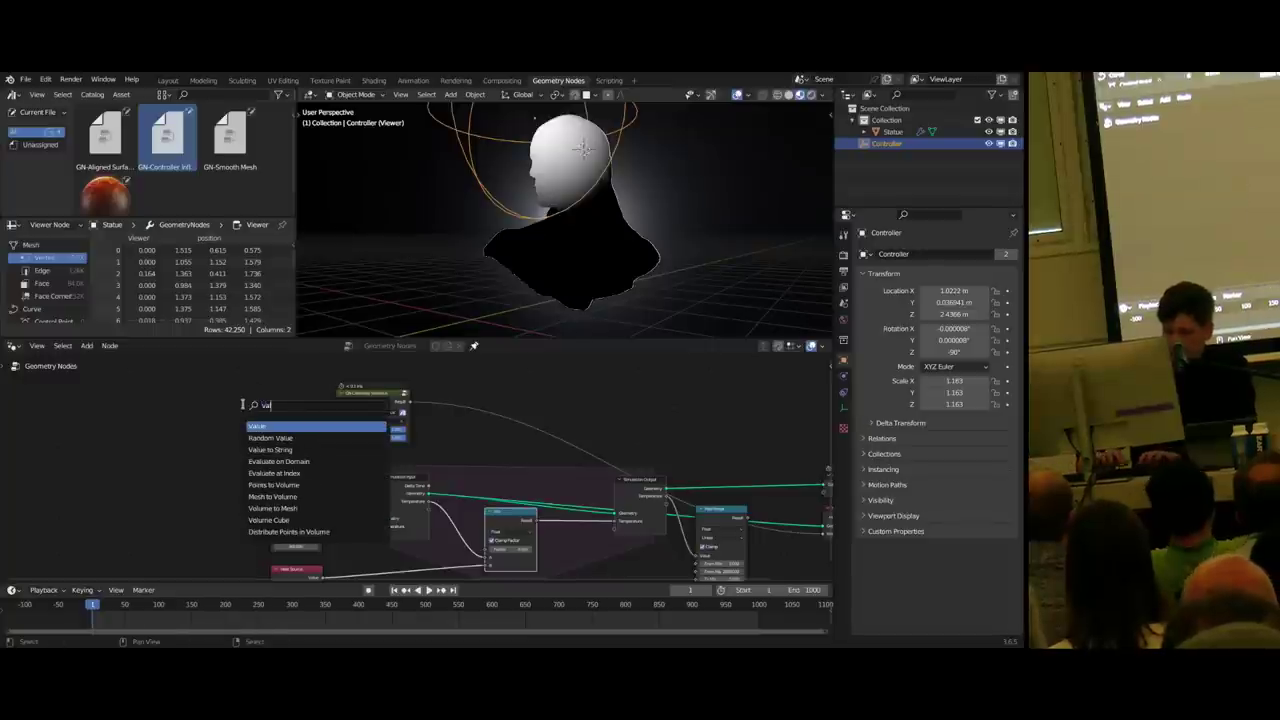
{"action": "type", "text": "lue"}
{"action": "key", "text": "Return"}
{"action": "left_click", "coordinate": [260, 411]}
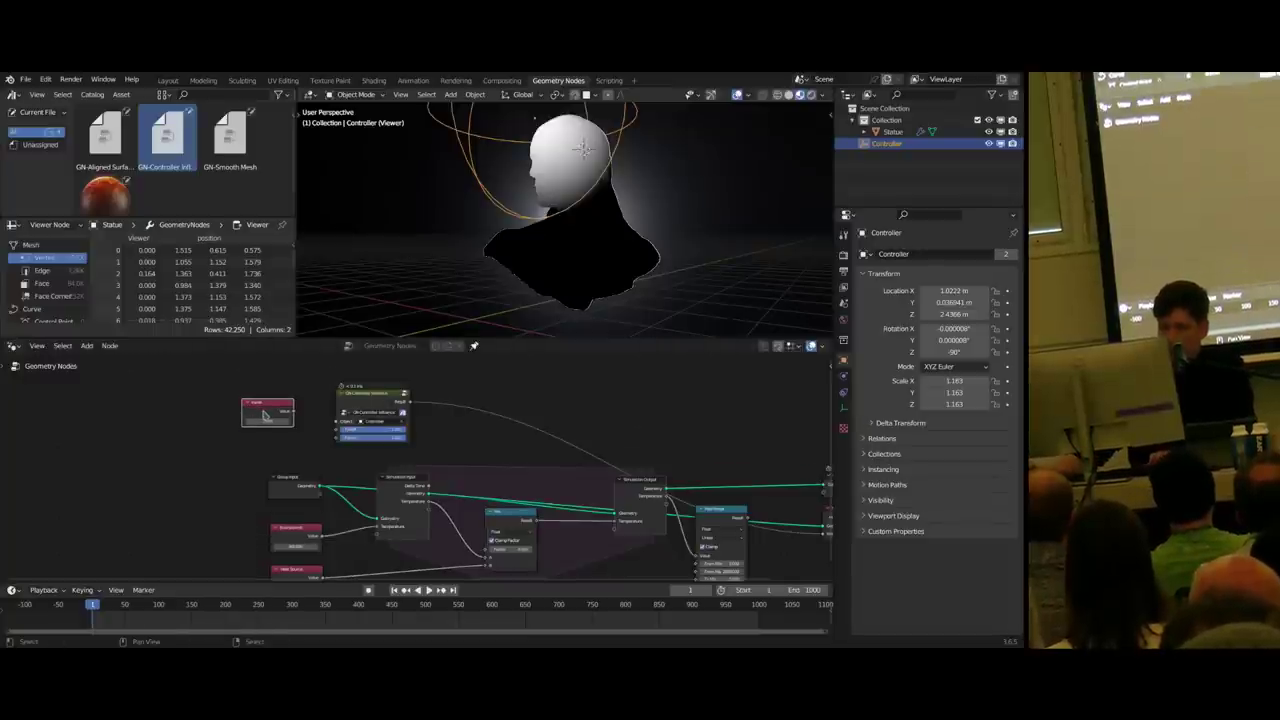
- Label the new Value node Heating Rate
{"action": "key", "text": "F2"}
{"action": "type", "text": "Hei"}
{"action": "type", "text": "ting H"}
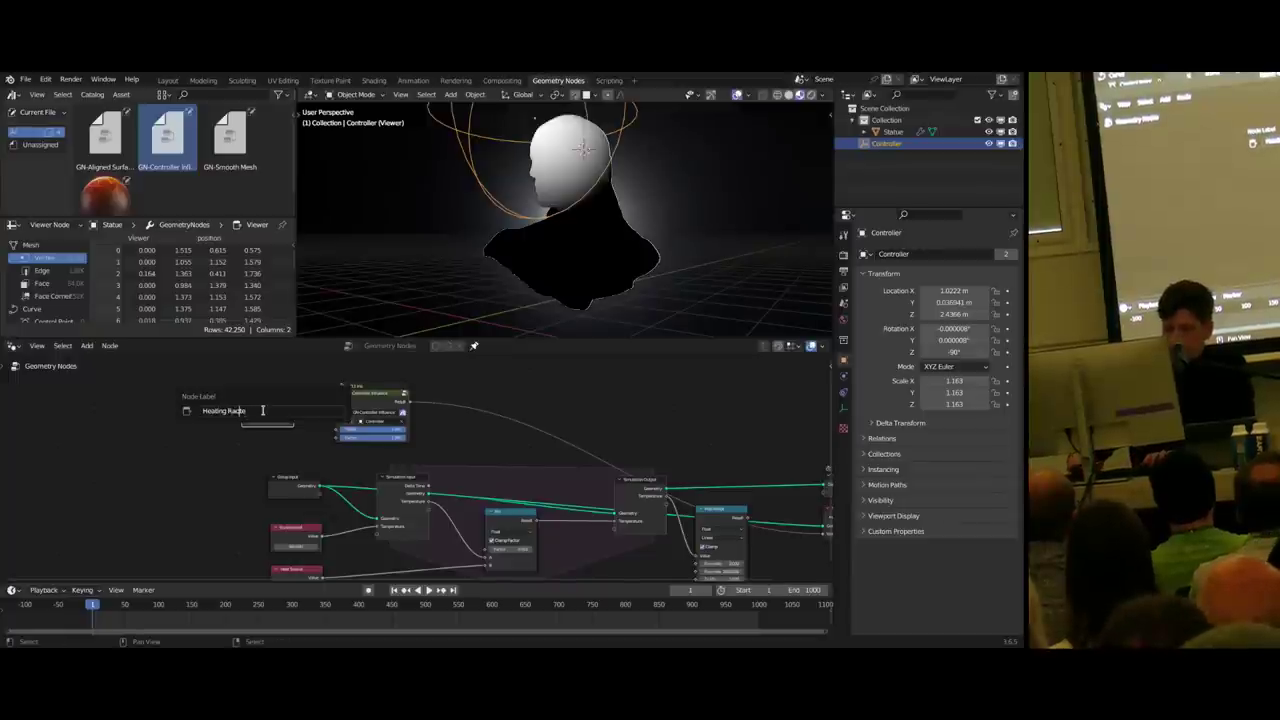
{"action": "key", "text": "Return"}
- Connect Heating Rate to the Factor input of GN-Controller Influence and set its value to 0.05
{"action": "left_click_drag", "start_coordinate": [291, 413], "coordinate": [340, 440]}
{"action": "scroll", "coordinate": [340, 440], "scroll_direction": "up", "scroll_amount": 2}
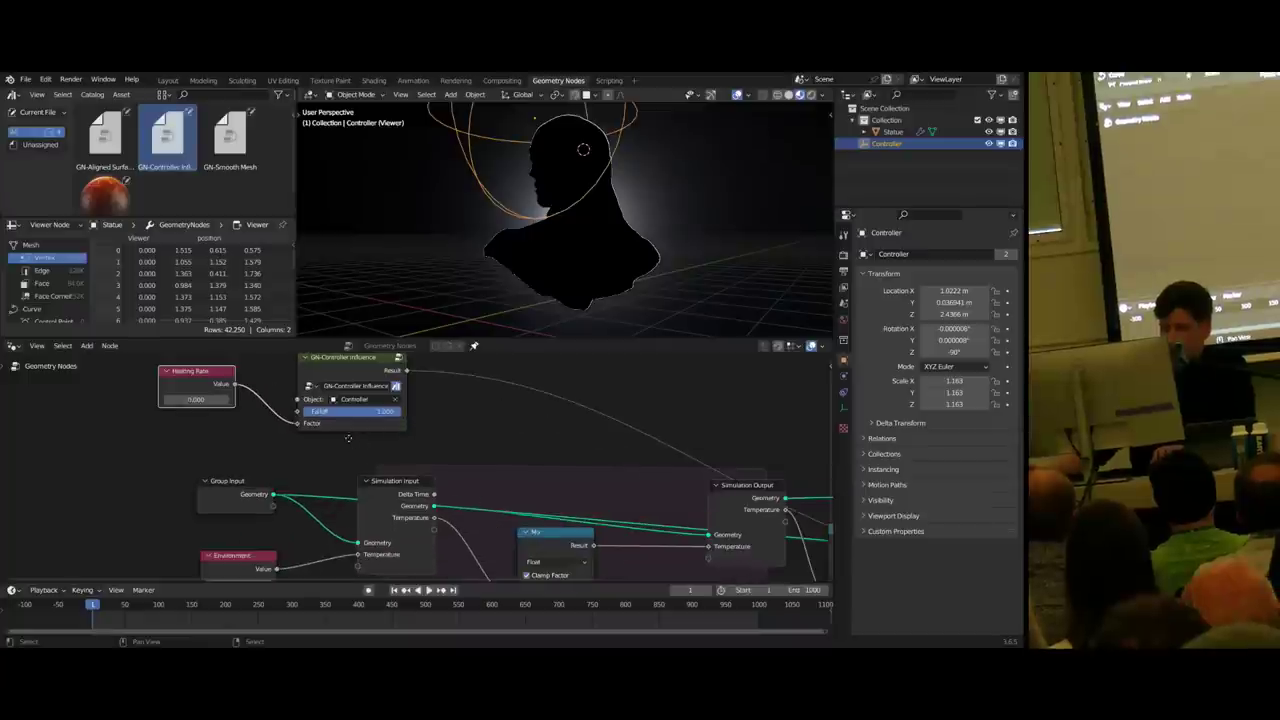
{"action": "left_click", "coordinate": [268, 418]}
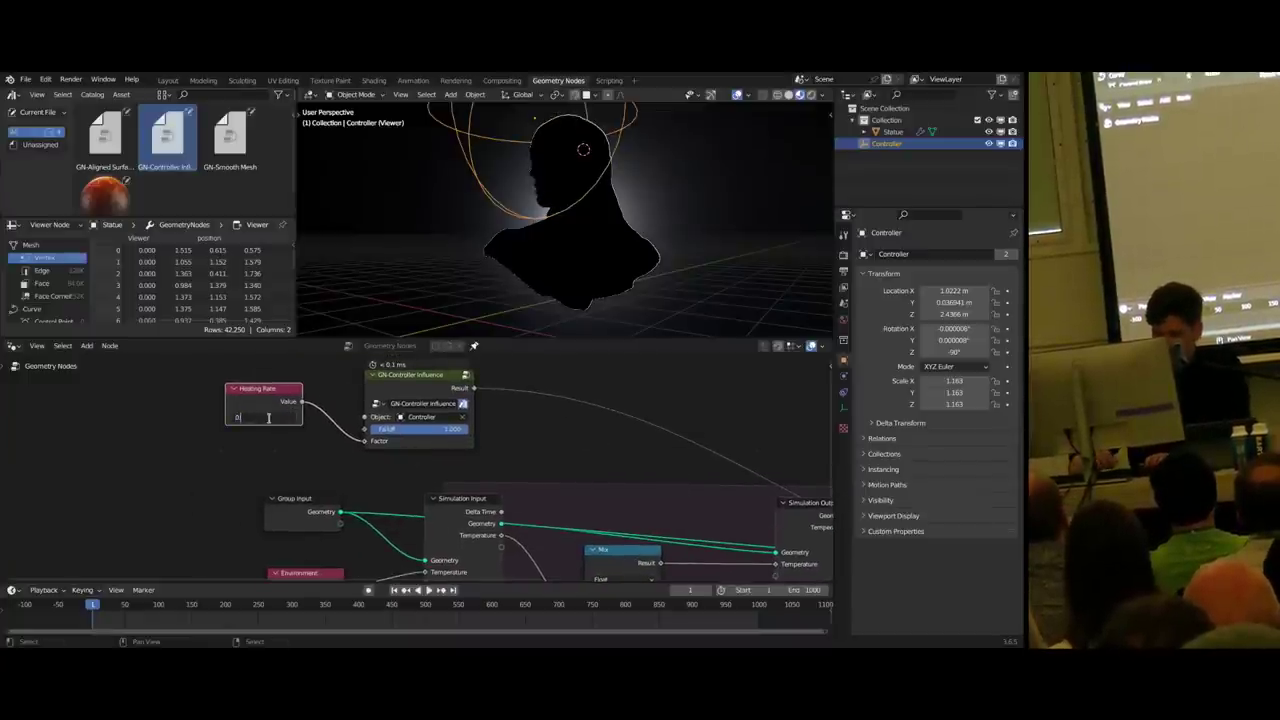
{"action": "key", "text": "Return"}
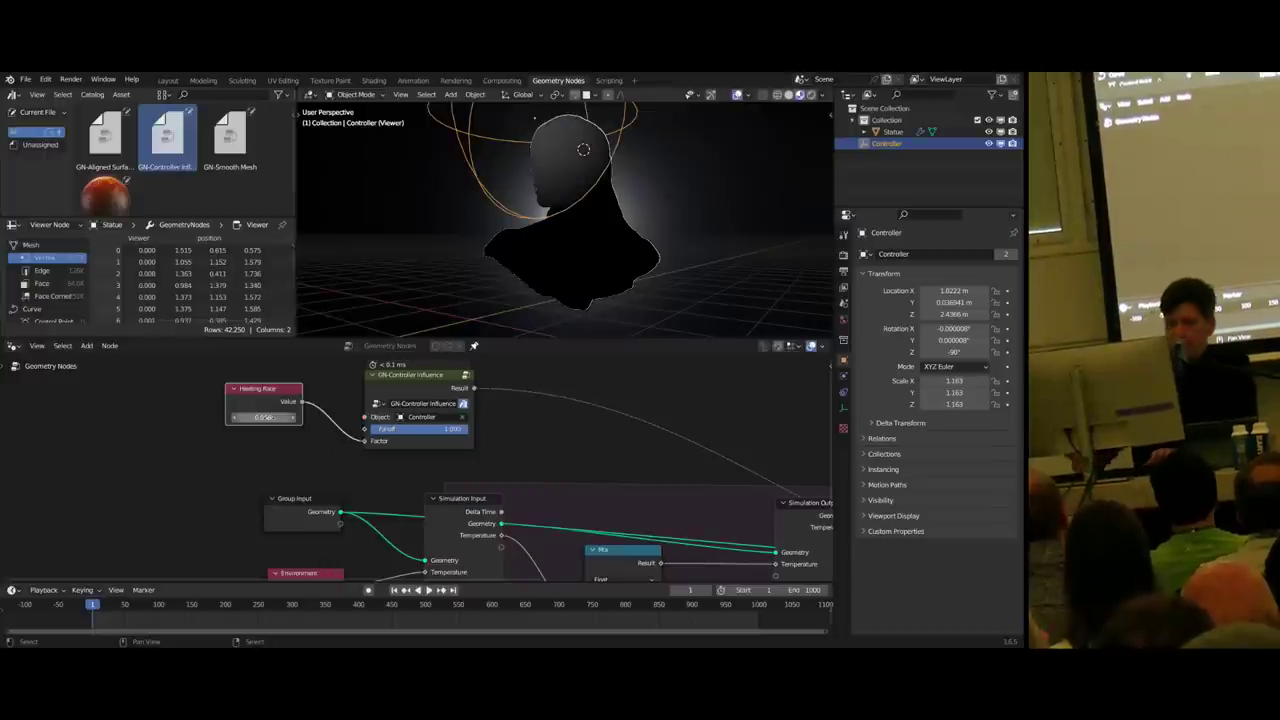
- Connect the GN-Controller Influence Result to the Factor input of the Mix node in the simulation zone
{"action": "scroll", "coordinate": [355, 425], "scroll_direction": "down", "scroll_amount": 2}
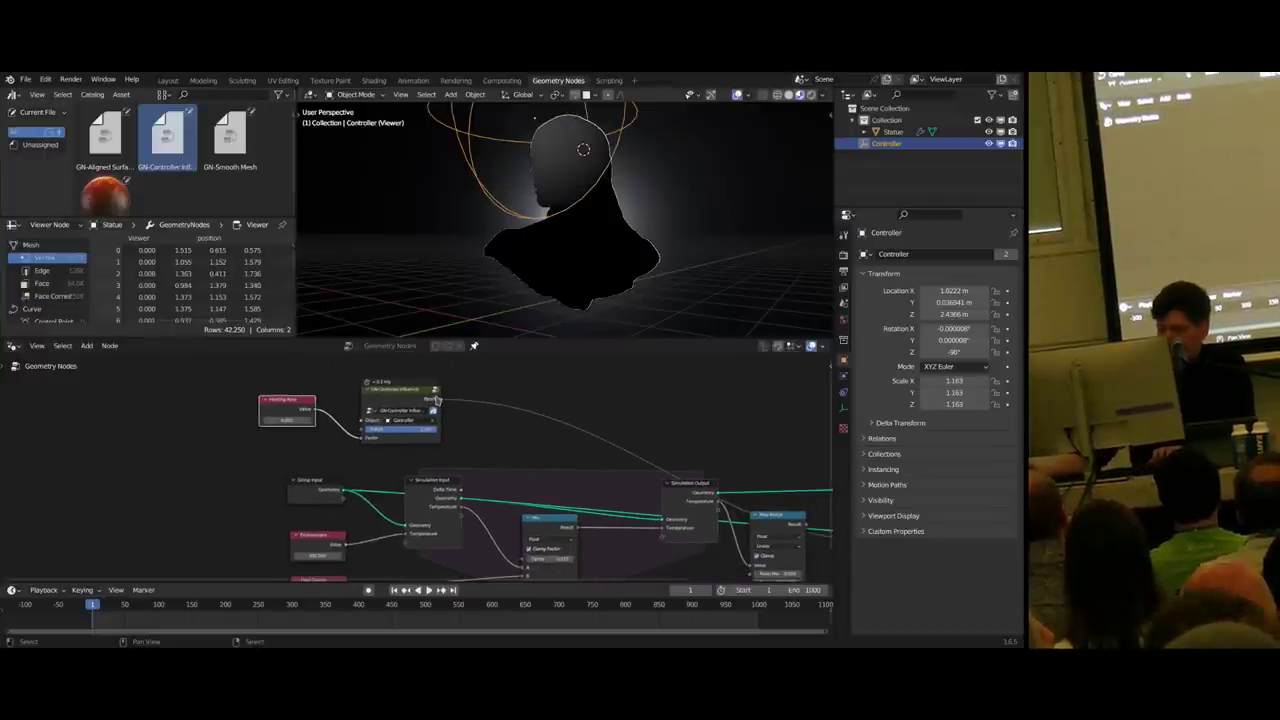
{"action": "middle_click_drag", "start_coordinate": [535, 505], "coordinate": [534, 475]}
{"action": "left_click_drag", "start_coordinate": [537, 491], "coordinate": [540, 530]}
{"action": "right_click", "coordinate": [532, 518]}
{"action": "left_click_drag", "start_coordinate": [438, 368], "coordinate": [524, 528]}
{"action": "middle_click_drag", "start_coordinate": [551, 506], "coordinate": [430, 482]}
- Preview the Map Range result on the Simulation Output geometry through the Viewer
{"action": "left_click", "coordinate": [643, 465]}
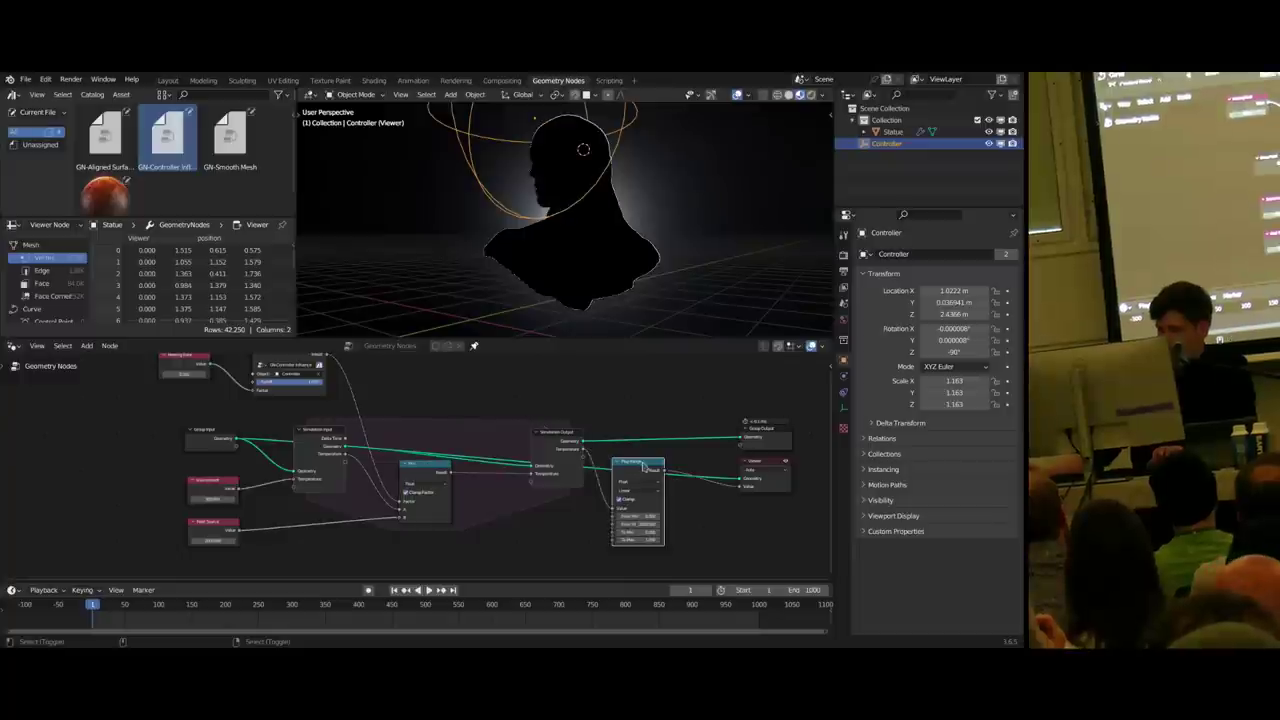
{"action": "left_click", "coordinate": [566, 440], "text": "ctrl+shift"}
{"action": "left_click_drag", "start_coordinate": [655, 474], "coordinate": [655, 479]}
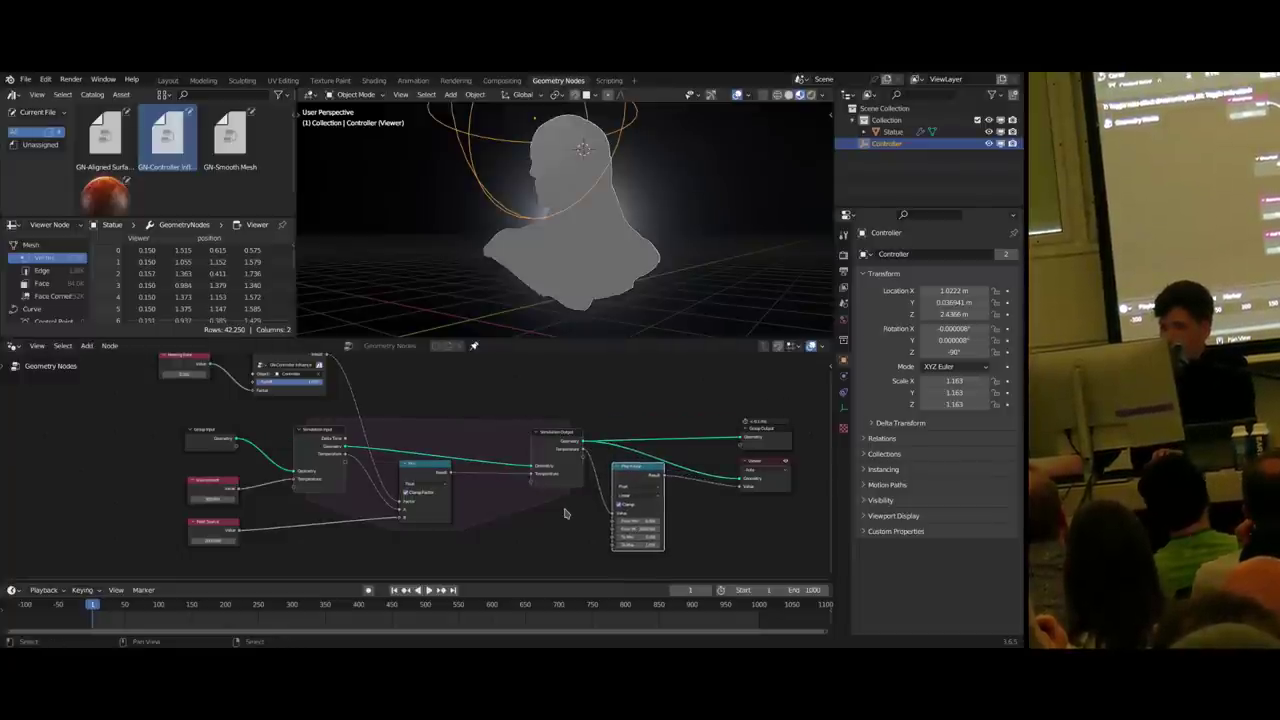
- Play the simulation while moving the Controller around the statue to heat different areas, and stop at frame 194
{"action": "key", "text": "space"}
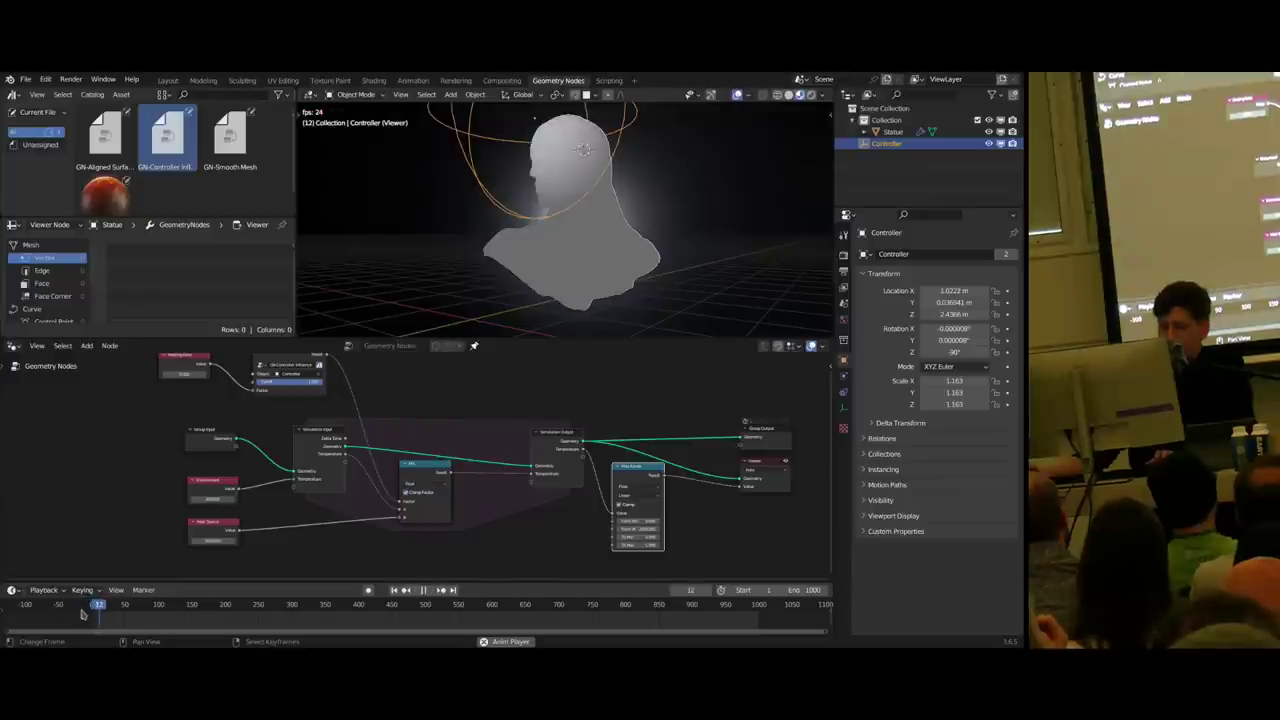
{"action": "key", "text": "g"}
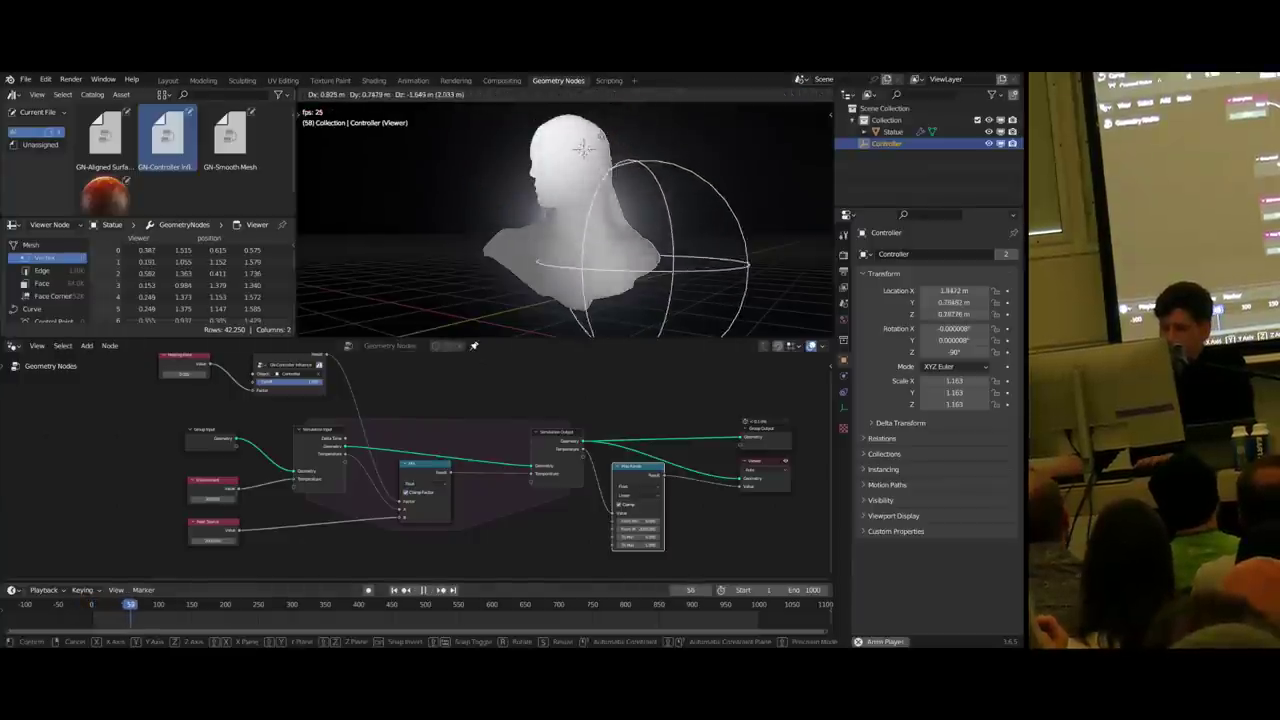
{"action": "left_click", "coordinate": [603, 238]}
{"action": "key", "text": "g"}
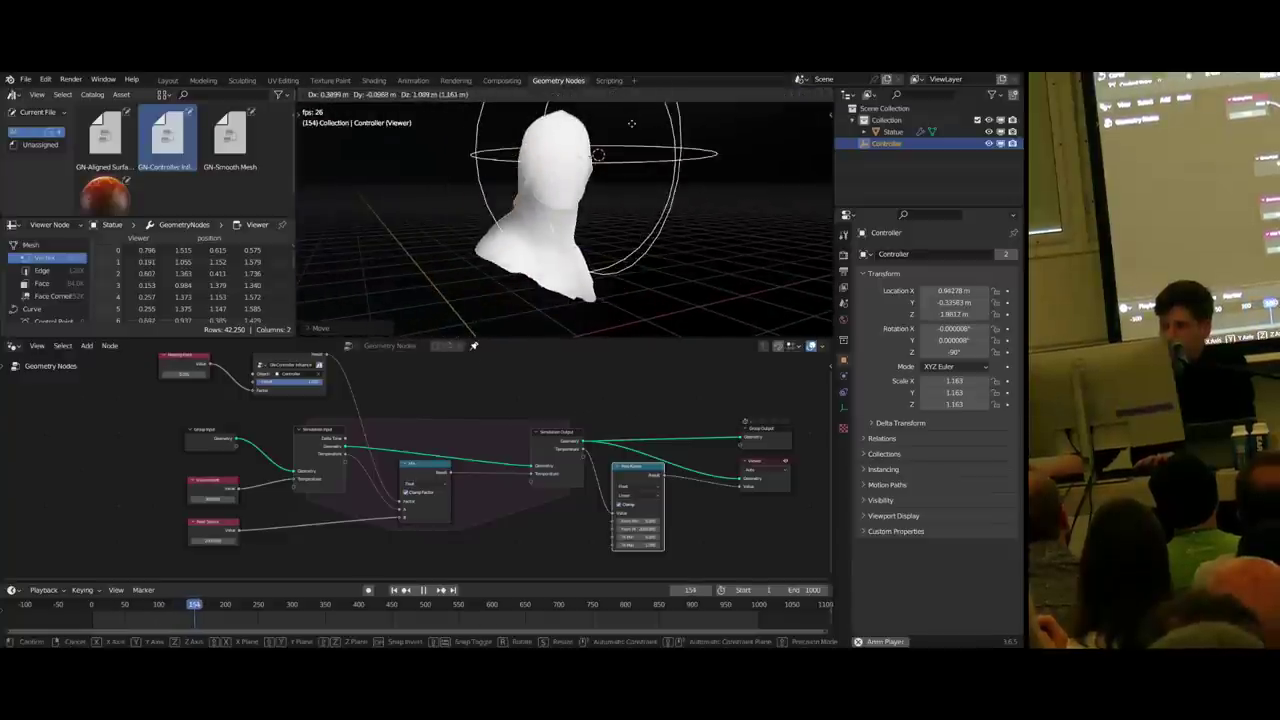
{"action": "left_click", "coordinate": [612, 173]}
{"action": "middle_click_drag", "start_coordinate": [612, 173], "coordinate": [566, 186]}
{"action": "key", "text": "g"}
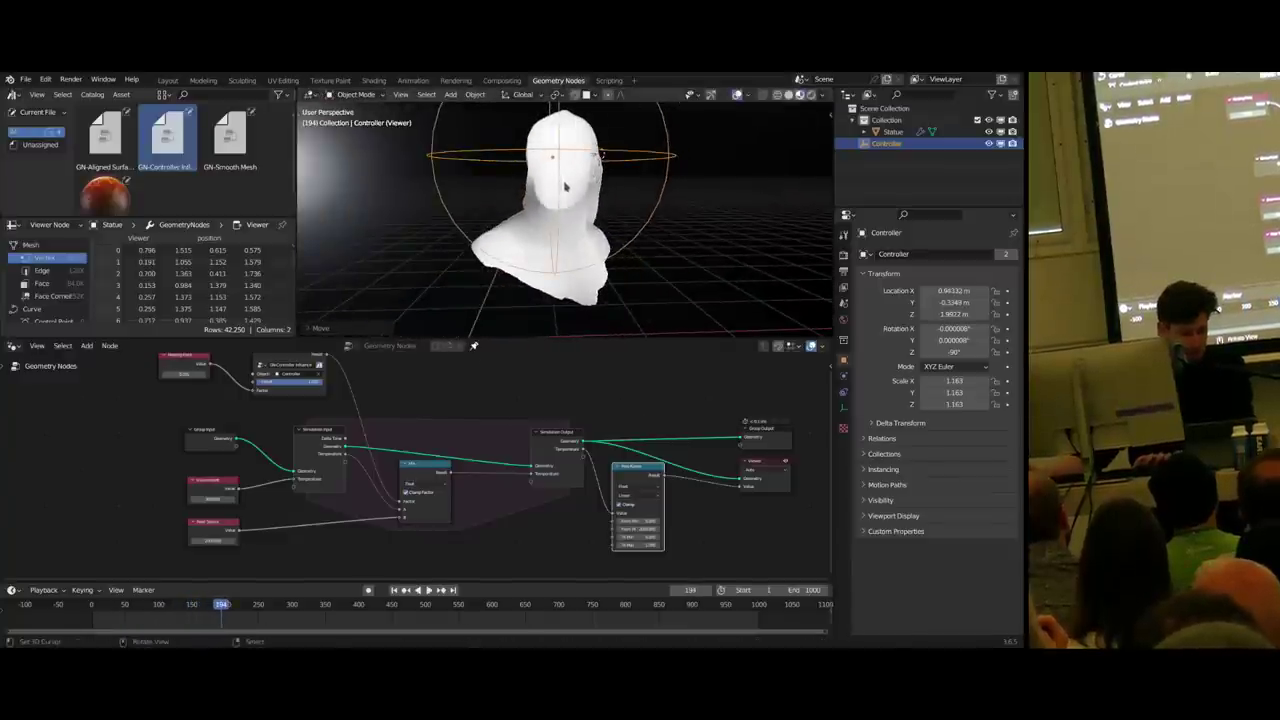
{"action": "left_click", "coordinate": [600, 231]}
{"action": "middle_click_drag", "start_coordinate": [600, 231], "coordinate": [546, 229]}
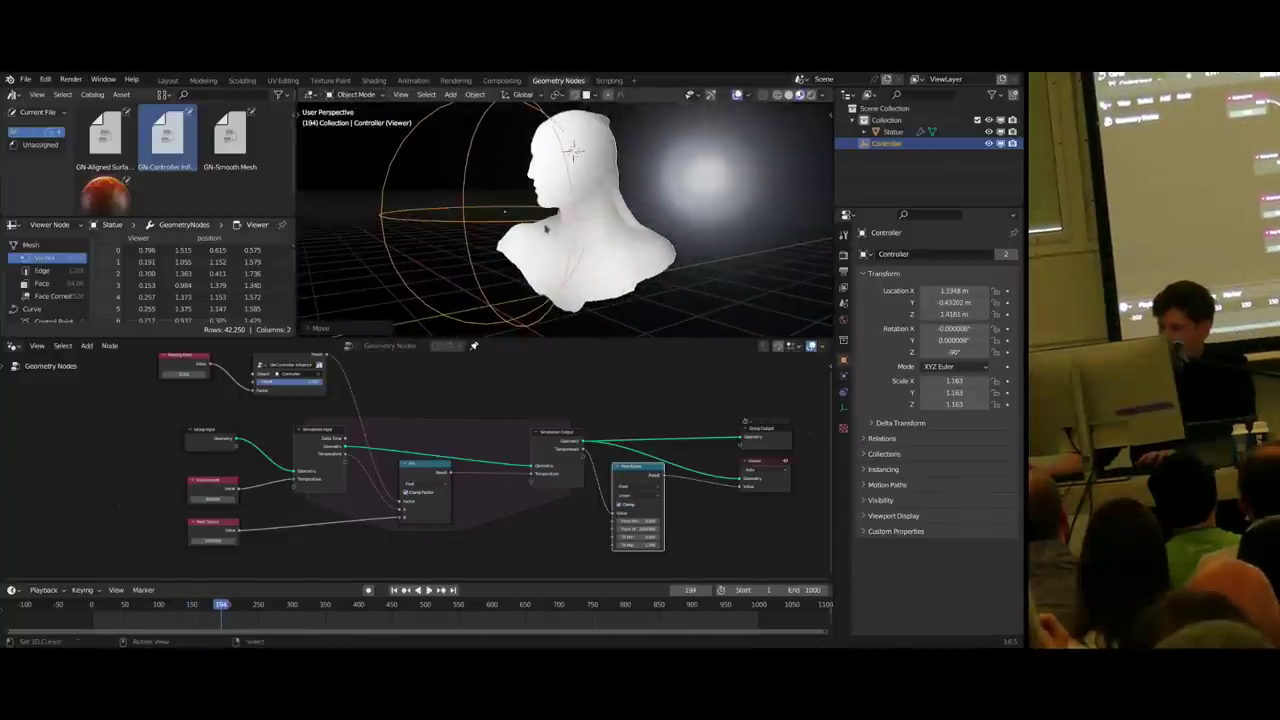
- Tidy the node layout by repositioning Heating Rate and GN-Controller Influence and bringing Group Output and Viewer closer to Map Range
{"action": "scroll", "coordinate": [389, 411], "scroll_direction": "down", "scroll_amount": 3}
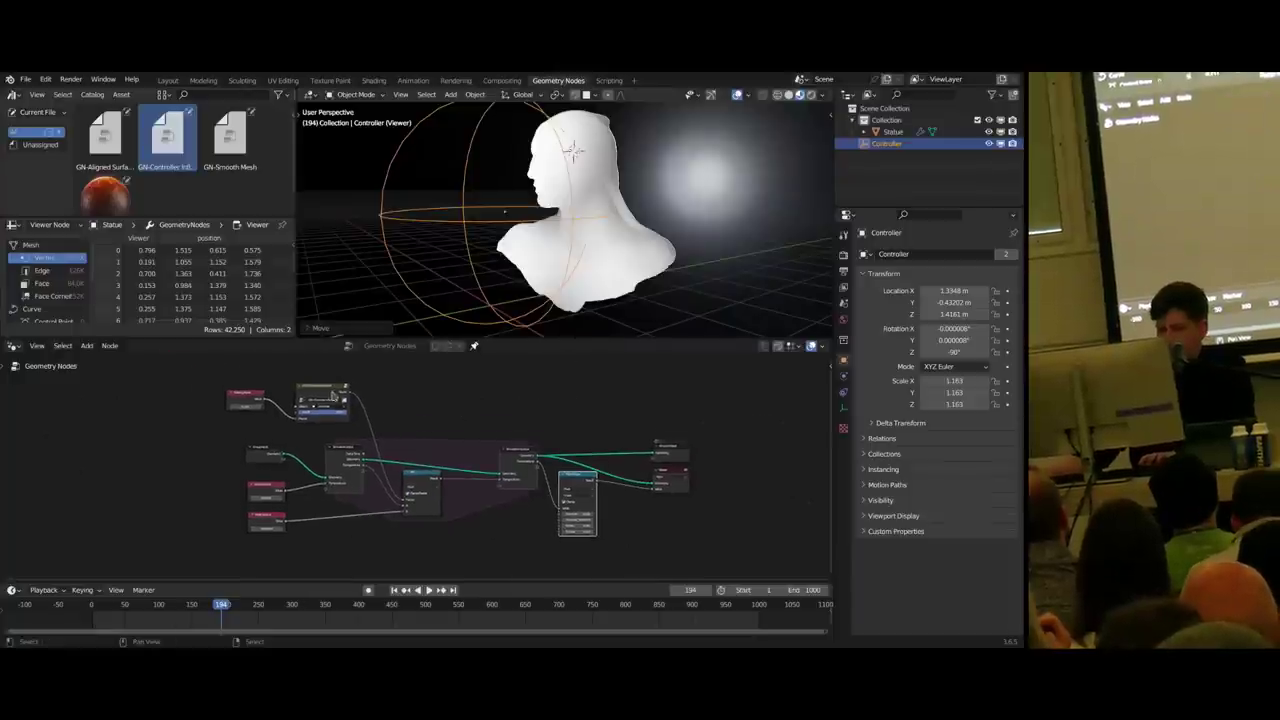
{"action": "left_click_drag", "start_coordinate": [333, 395], "coordinate": [345, 399]}
{"action": "left_click_drag", "start_coordinate": [252, 402], "coordinate": [276, 407]}
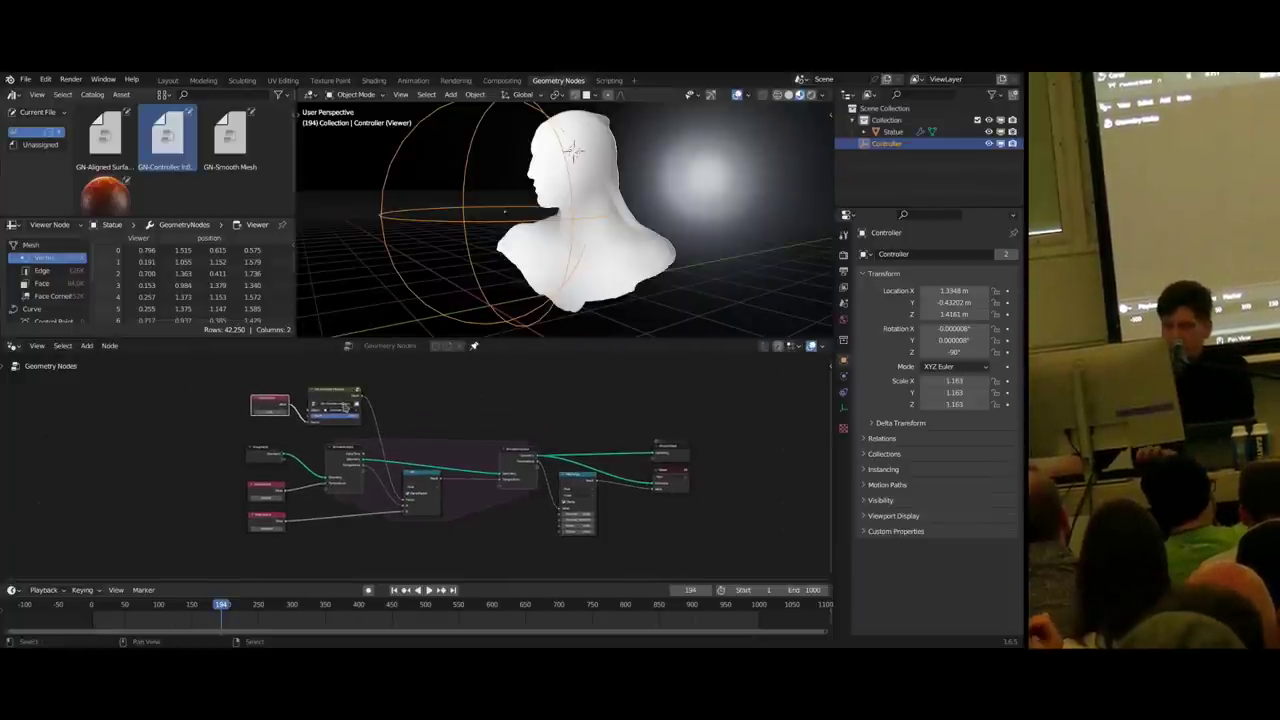
{"action": "scroll", "coordinate": [550, 440], "scroll_direction": "down", "scroll_amount": 2}
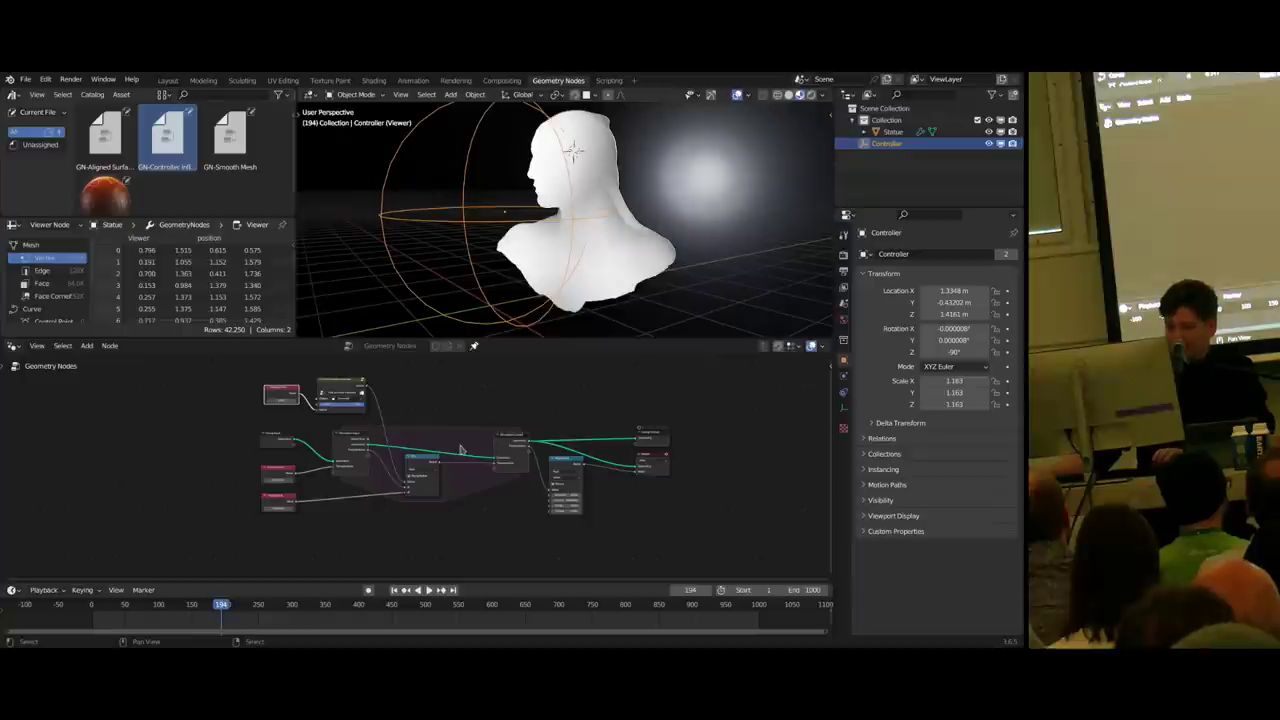
{"action": "left_click_drag", "start_coordinate": [645, 404], "coordinate": [636, 448]}
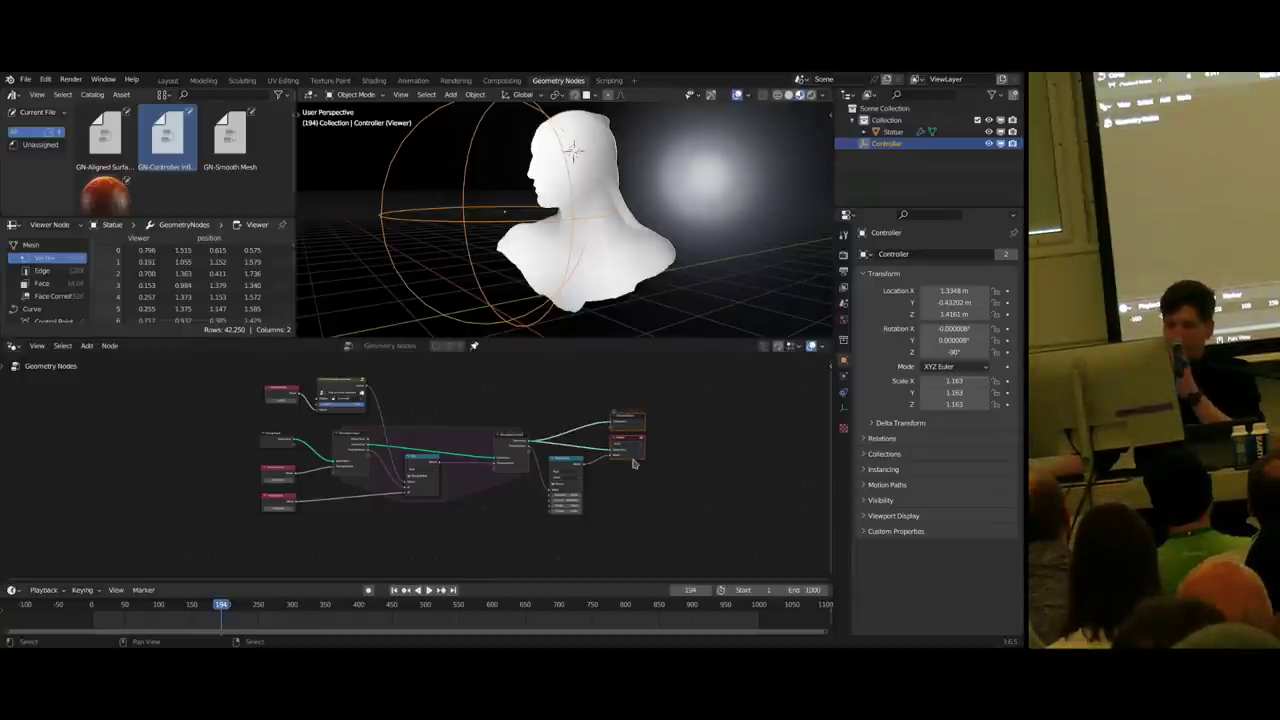
{"action": "middle_click_drag", "start_coordinate": [628, 462], "coordinate": [629, 464]}
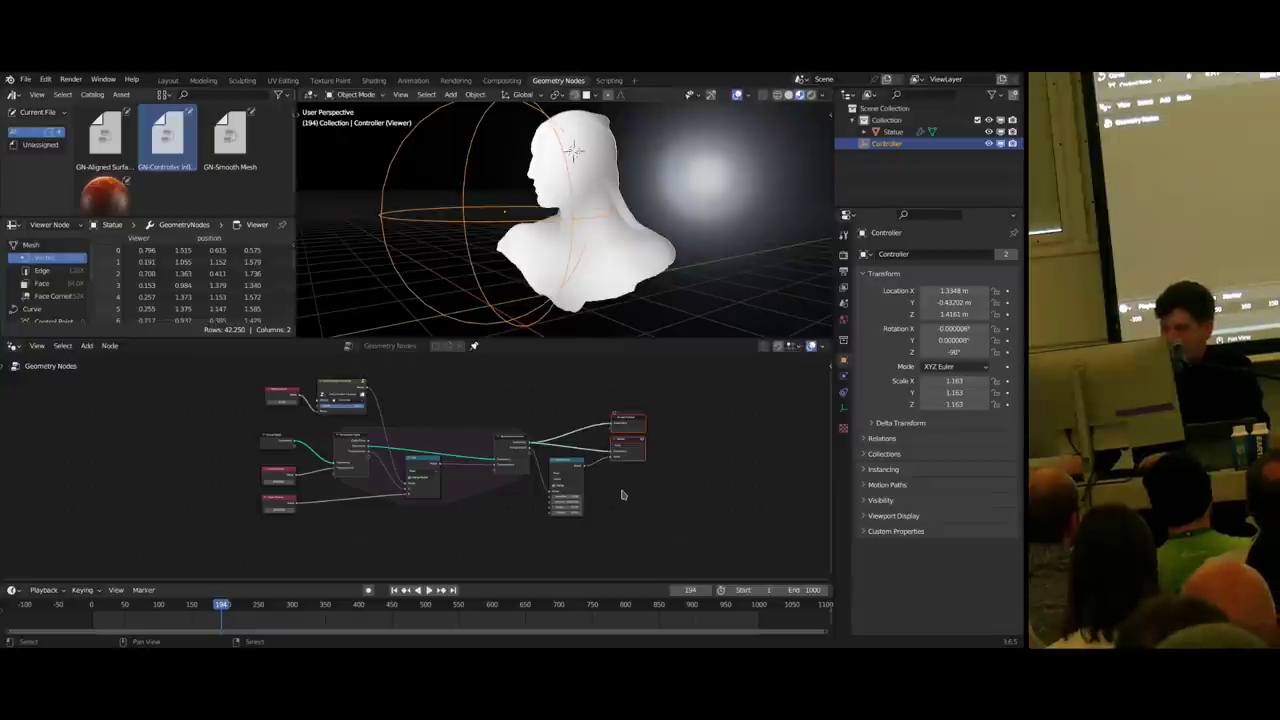
{"action": "left_click", "coordinate": [636, 498]}
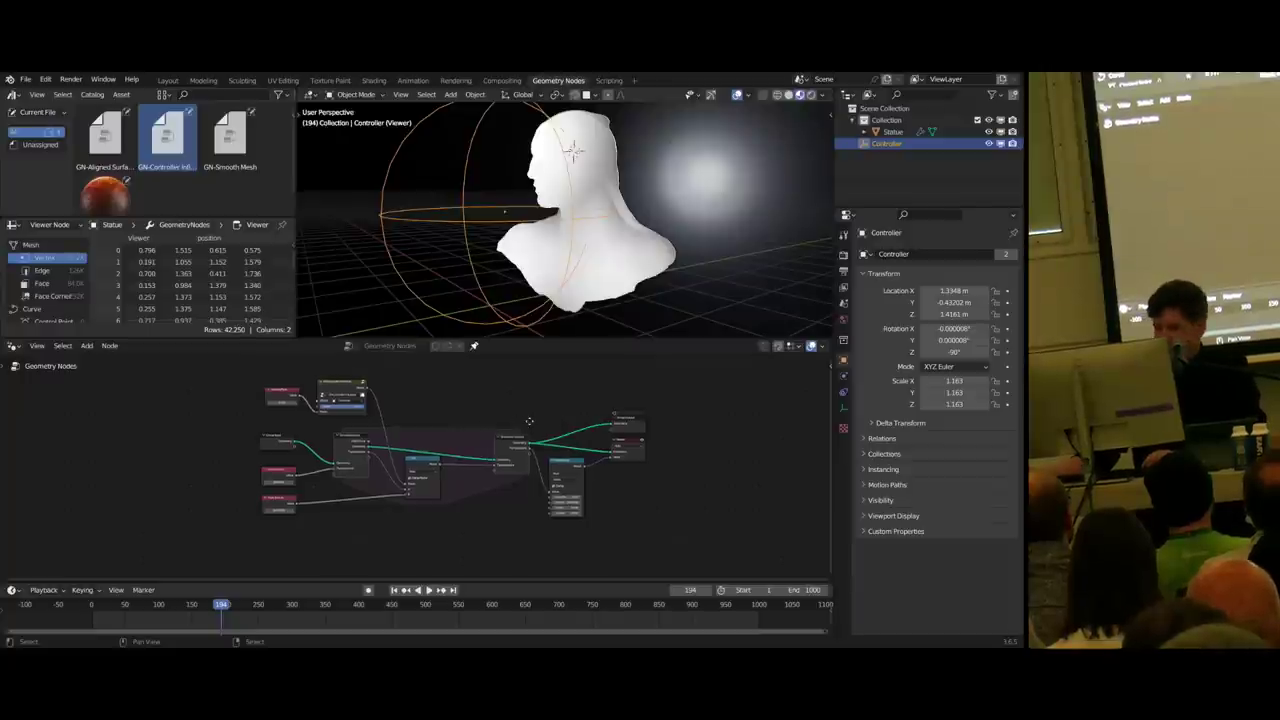
- Select the statue and give it a new material
{"action": "left_click", "coordinate": [609, 273]}
{"action": "left_click", "coordinate": [843, 455]}
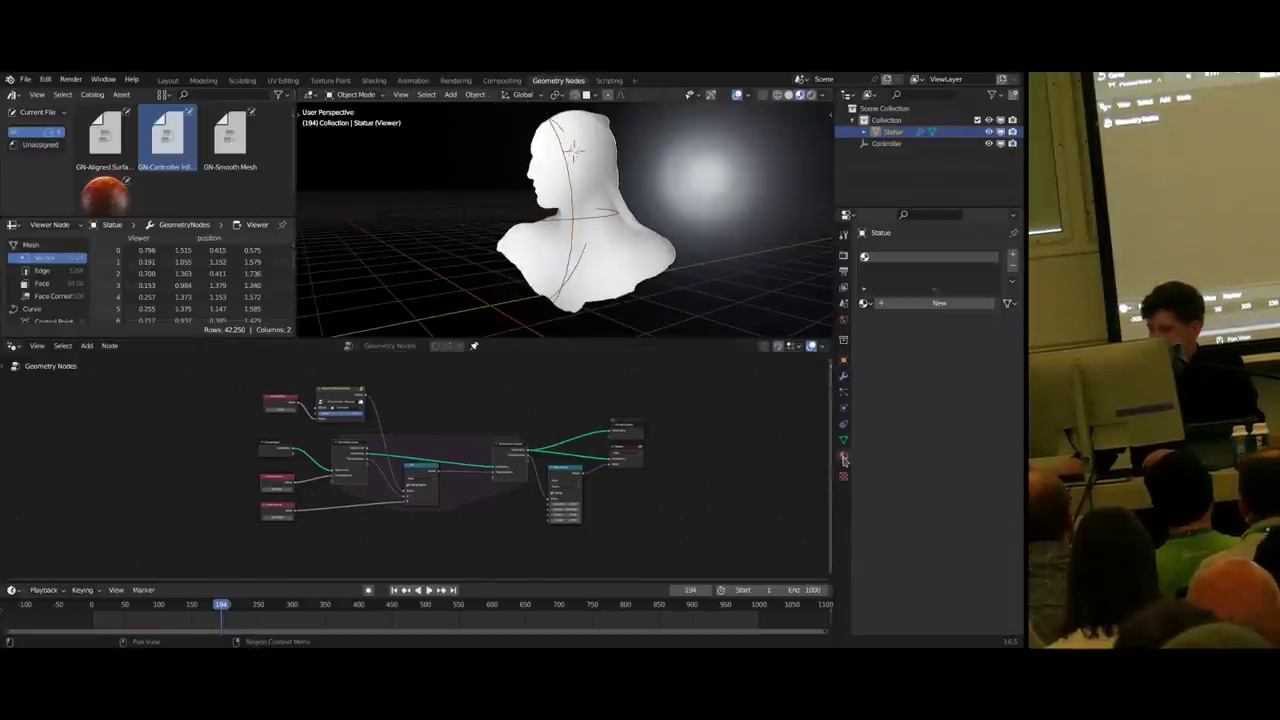
{"action": "left_click", "coordinate": [936, 303]}
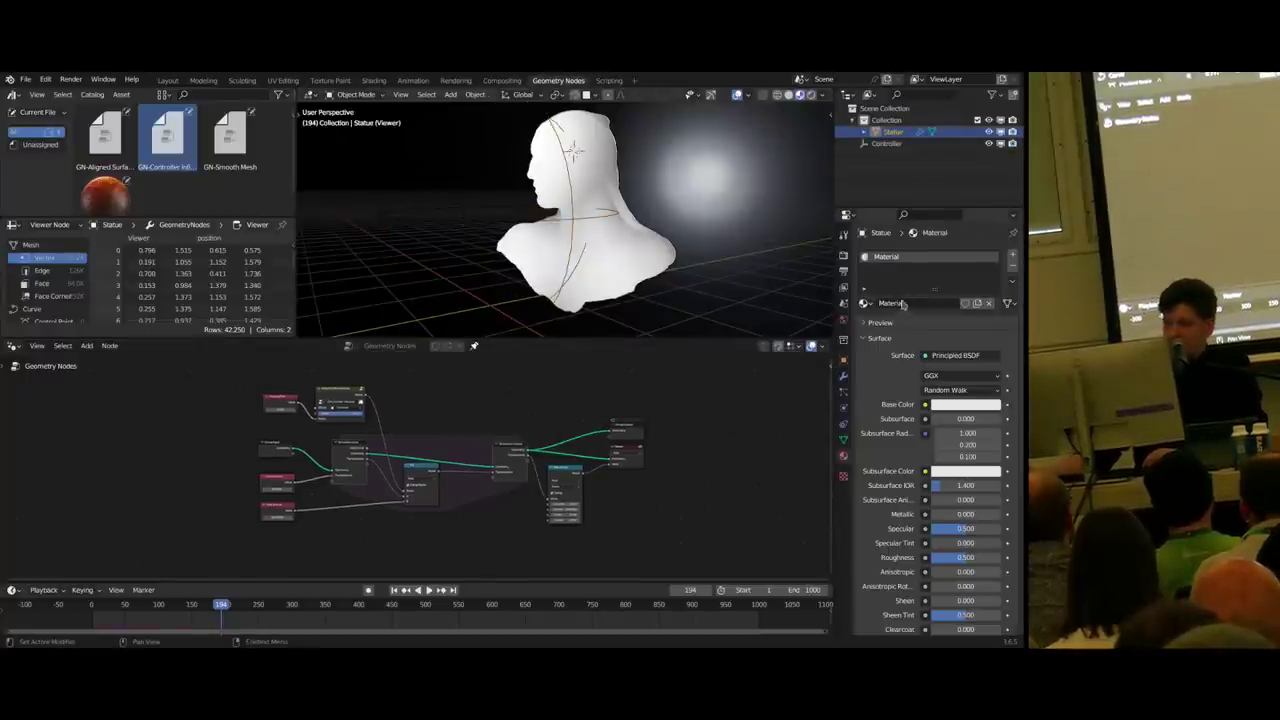
- Split the node editor, switch the new area to the Shader Editor, and delete the material's Principled BSDF node
{"action": "left_click_drag", "start_coordinate": [5, 342], "coordinate": [252, 400]}
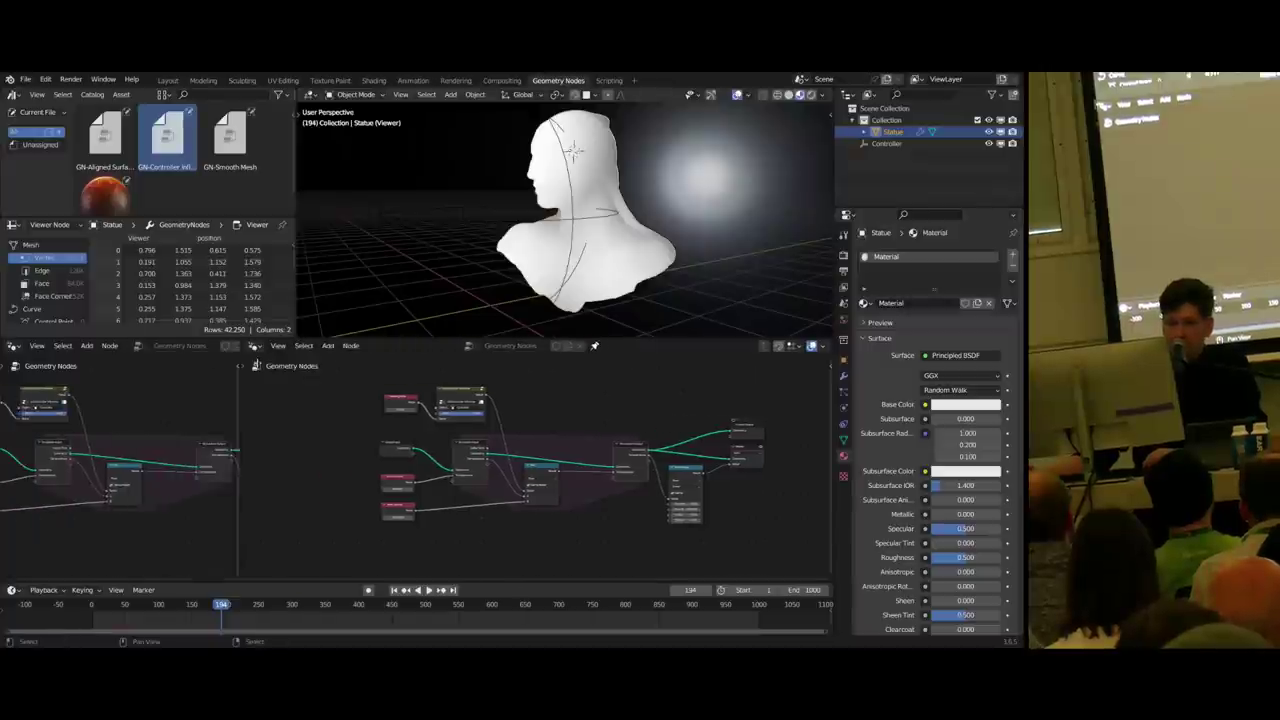
{"action": "left_click", "coordinate": [14, 345]}
{"action": "left_click", "coordinate": [39, 456]}
{"action": "middle_click_drag", "start_coordinate": [140, 431], "coordinate": [78, 469]}
{"action": "left_click", "coordinate": [168, 412]}
{"action": "key", "text": "x"}
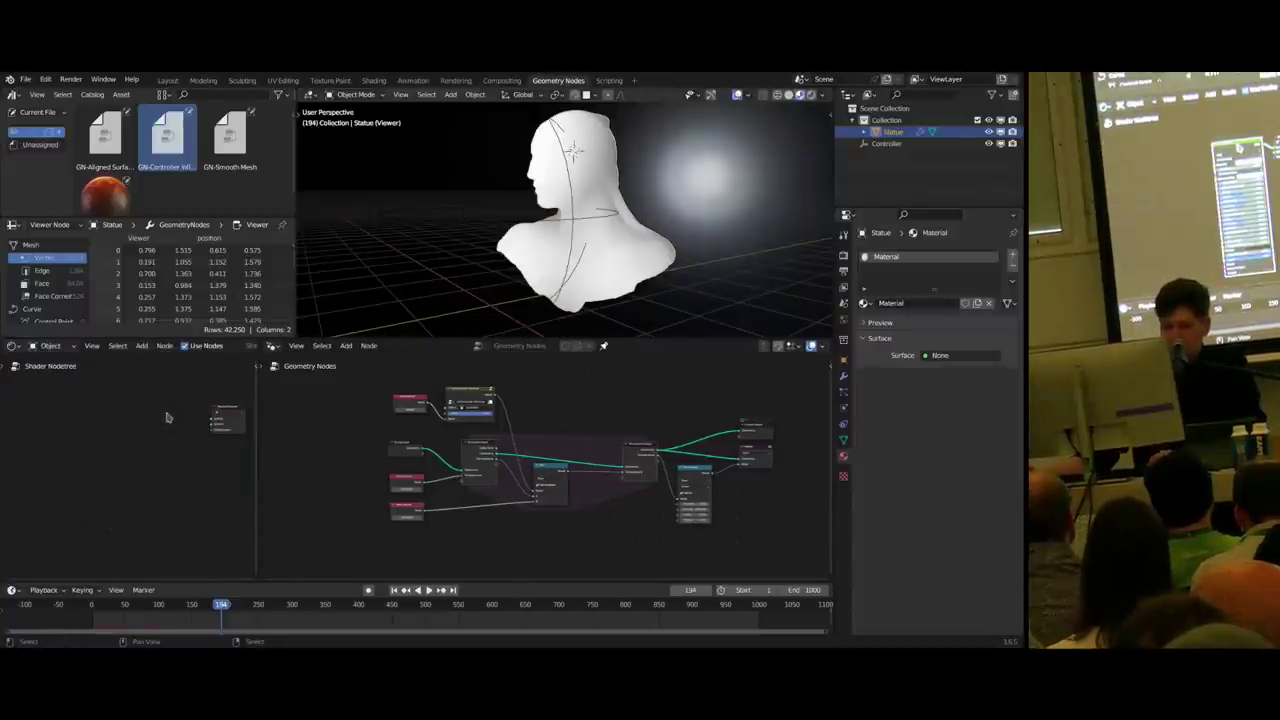
- Add the SH-Melting Bronze asset to the shader tree and connect its BSDF output to the Material Output's Surface
{"action": "scroll", "coordinate": [155, 443], "scroll_direction": "up", "scroll_amount": 2}
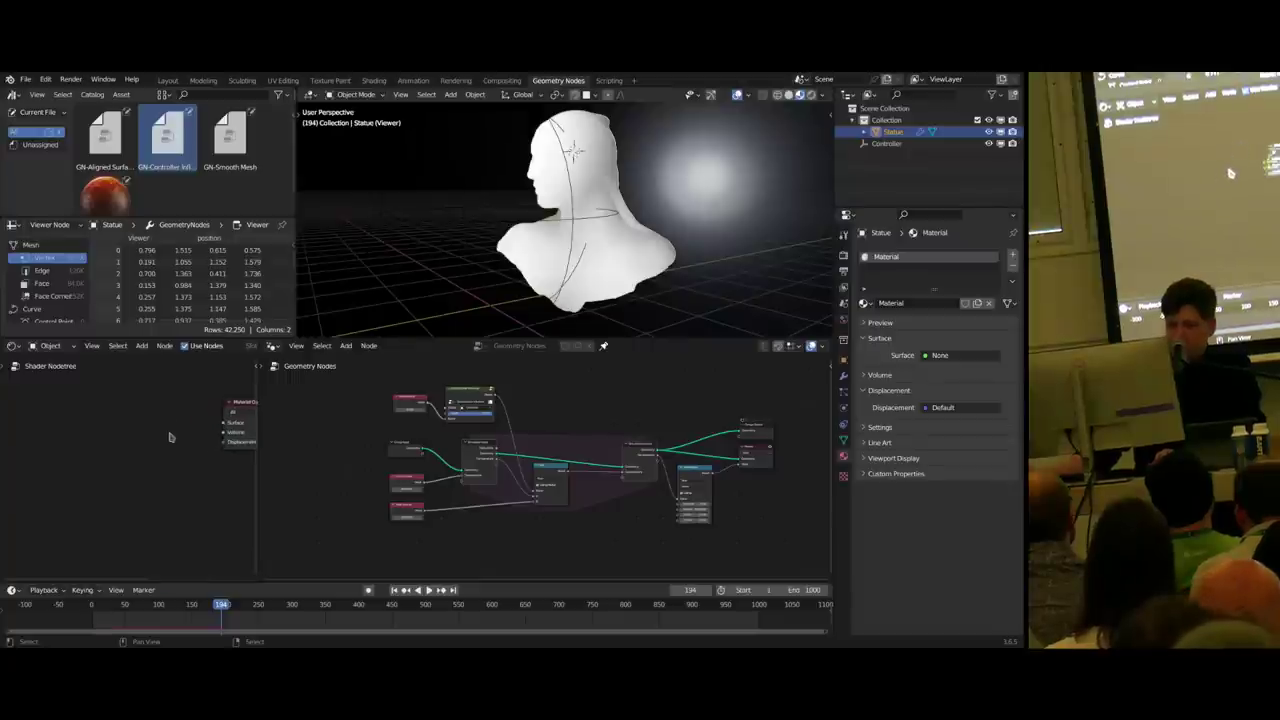
{"action": "scroll", "coordinate": [160, 140], "scroll_direction": "down", "scroll_amount": 1}
{"action": "left_click", "coordinate": [113, 176]}
{"action": "left_click_drag", "start_coordinate": [95, 180], "coordinate": [193, 432]}
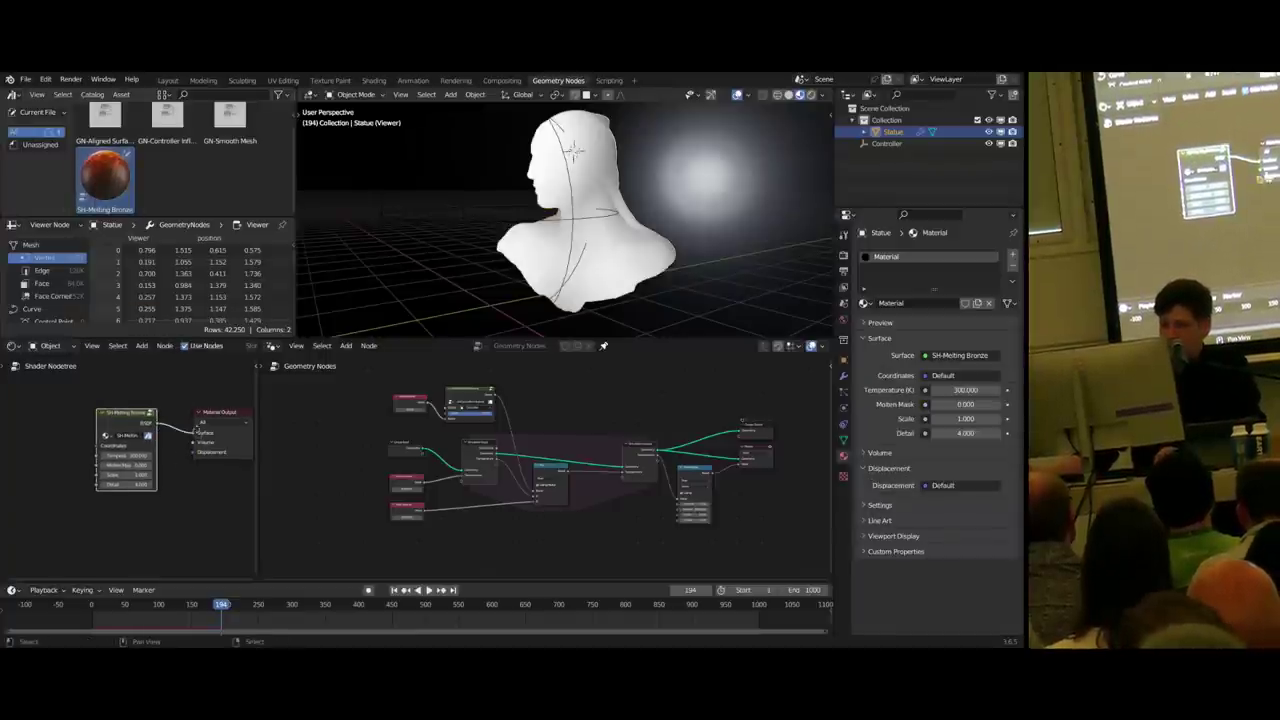
{"action": "middle_click_drag", "start_coordinate": [197, 430], "coordinate": [180, 434]}
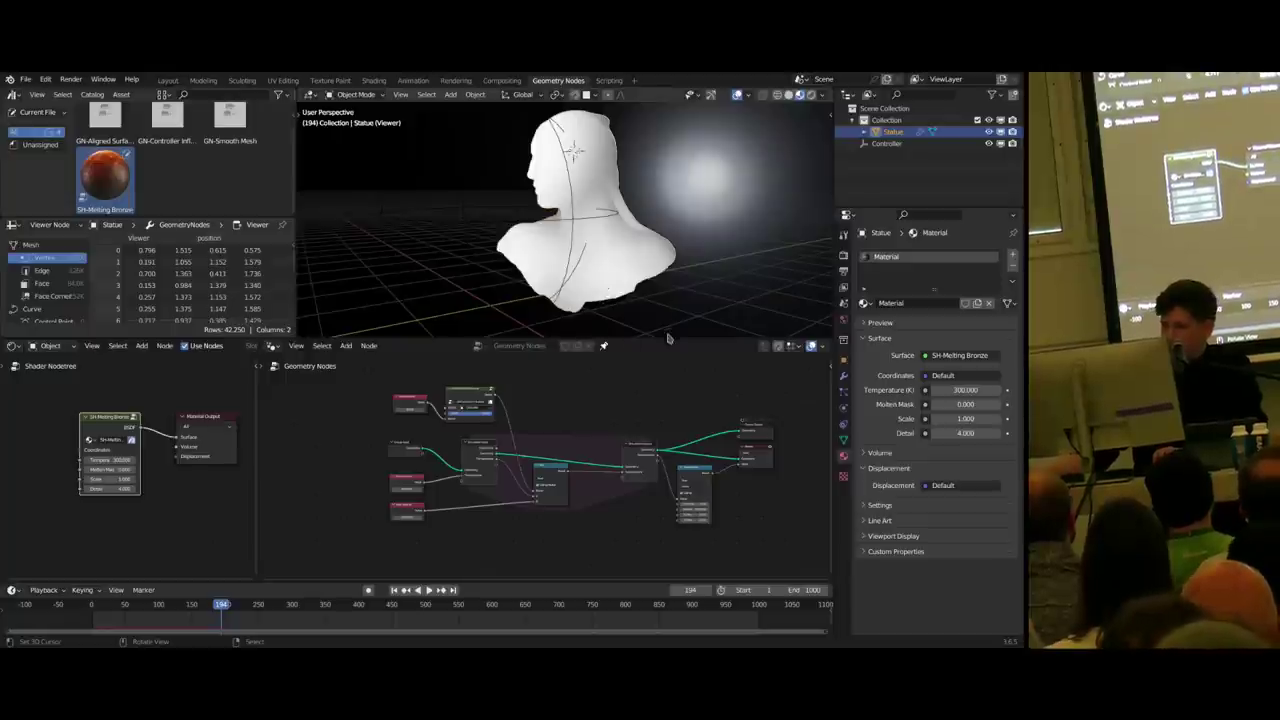
- Turn off the Viewer preview and route the Simulation Output geometry to Group Output and Viewer through a shared reroute
{"action": "middle_click_drag", "start_coordinate": [616, 388], "coordinate": [609, 389]}
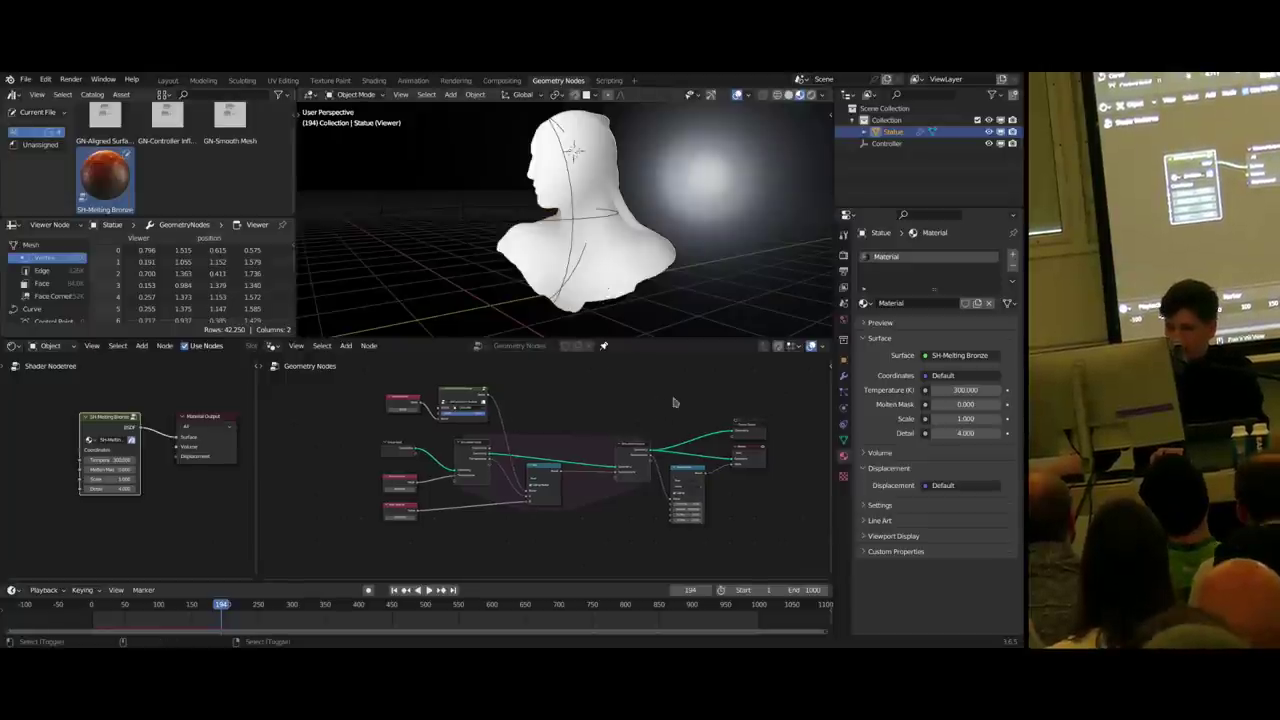
{"action": "key", "text": "ctrl+z"}
{"action": "middle_click_drag", "start_coordinate": [587, 270], "coordinate": [560, 311]}
{"action": "middle_click_drag", "start_coordinate": [670, 432], "coordinate": [499, 448]}
{"action": "scroll", "coordinate": [608, 434], "scroll_direction": "up", "scroll_amount": 4}
{"action": "left_click_drag", "start_coordinate": [580, 394], "coordinate": [664, 524]}
{"action": "left_click_drag", "start_coordinate": [596, 463], "coordinate": [713, 462]}
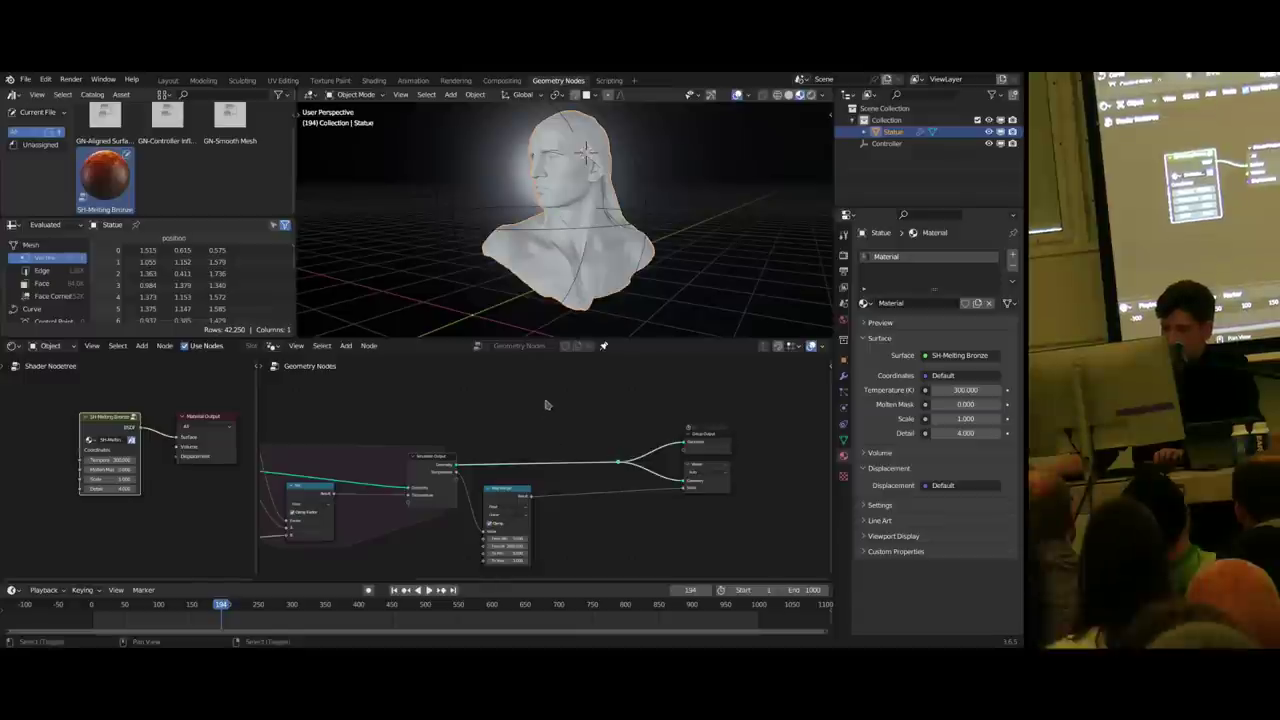
- Insert a Set Material node between Simulation Output and the reroute, and assign Material to it
{"action": "key", "text": "shift+a"}
{"action": "type", "text": "set ma"}
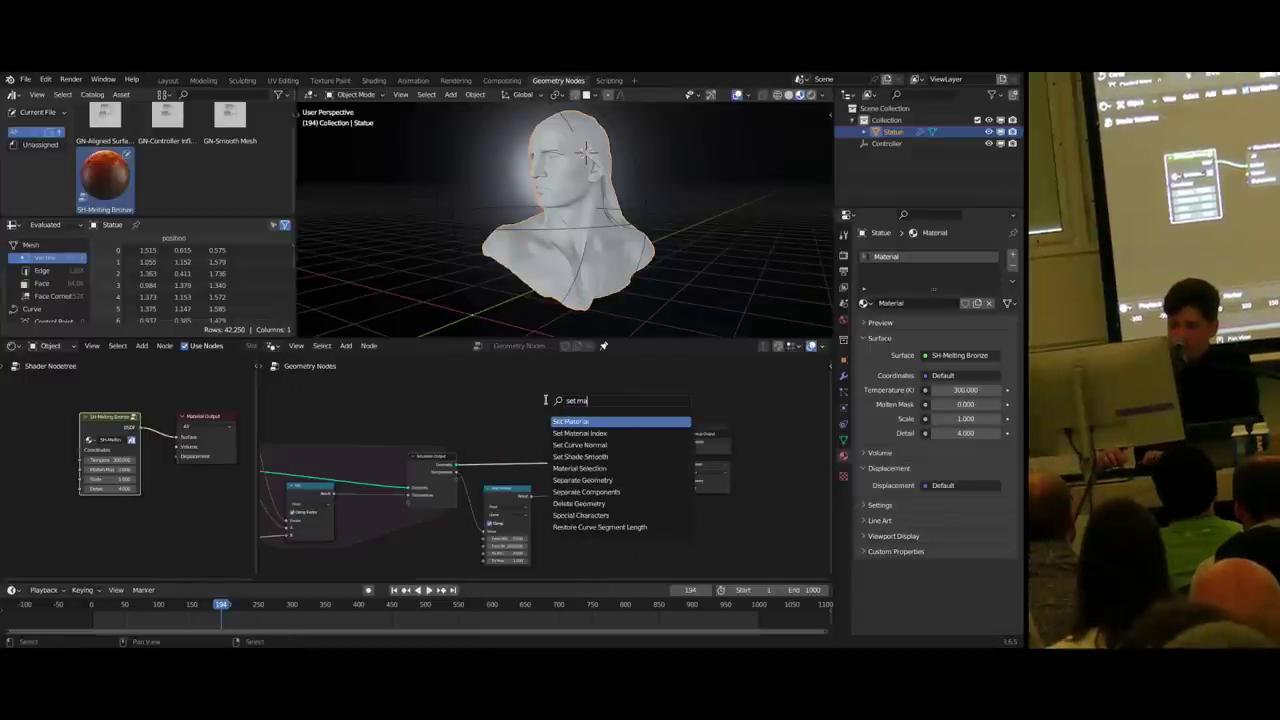
{"action": "type", "text": "teria"}
{"action": "key", "text": "Return"}
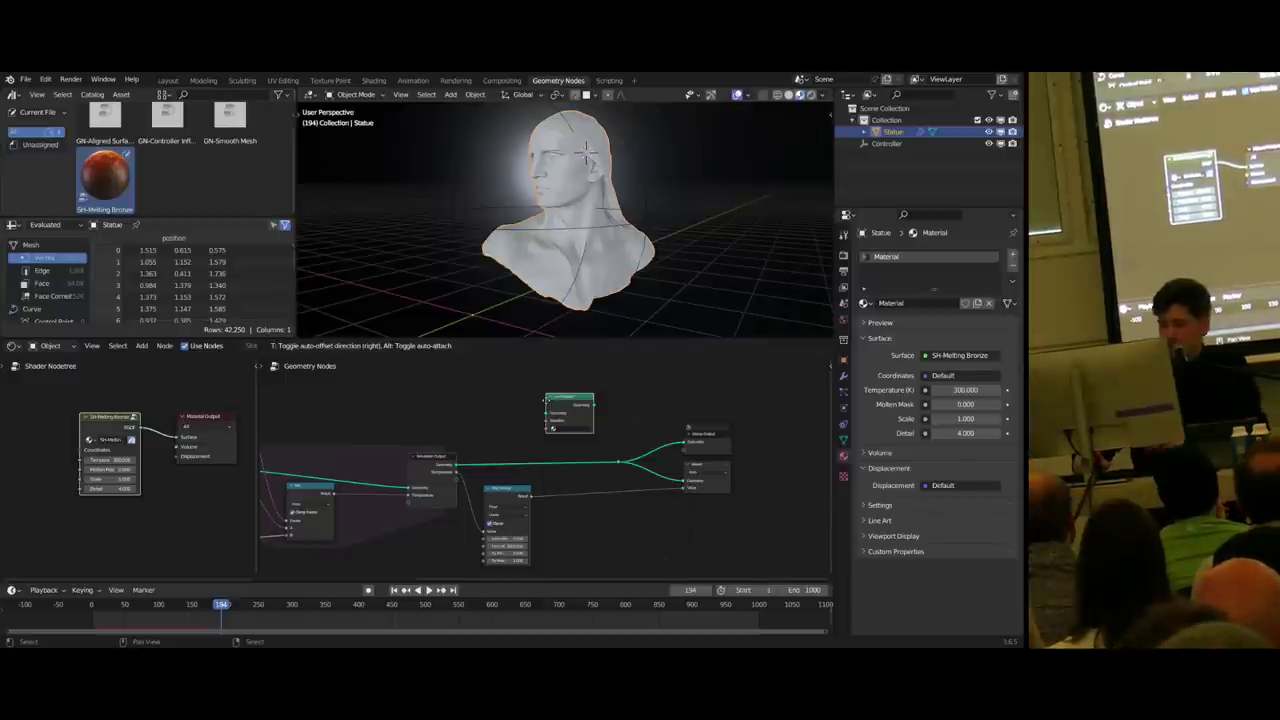
{"action": "left_click", "coordinate": [538, 448]}
{"action": "left_click", "coordinate": [558, 473]}
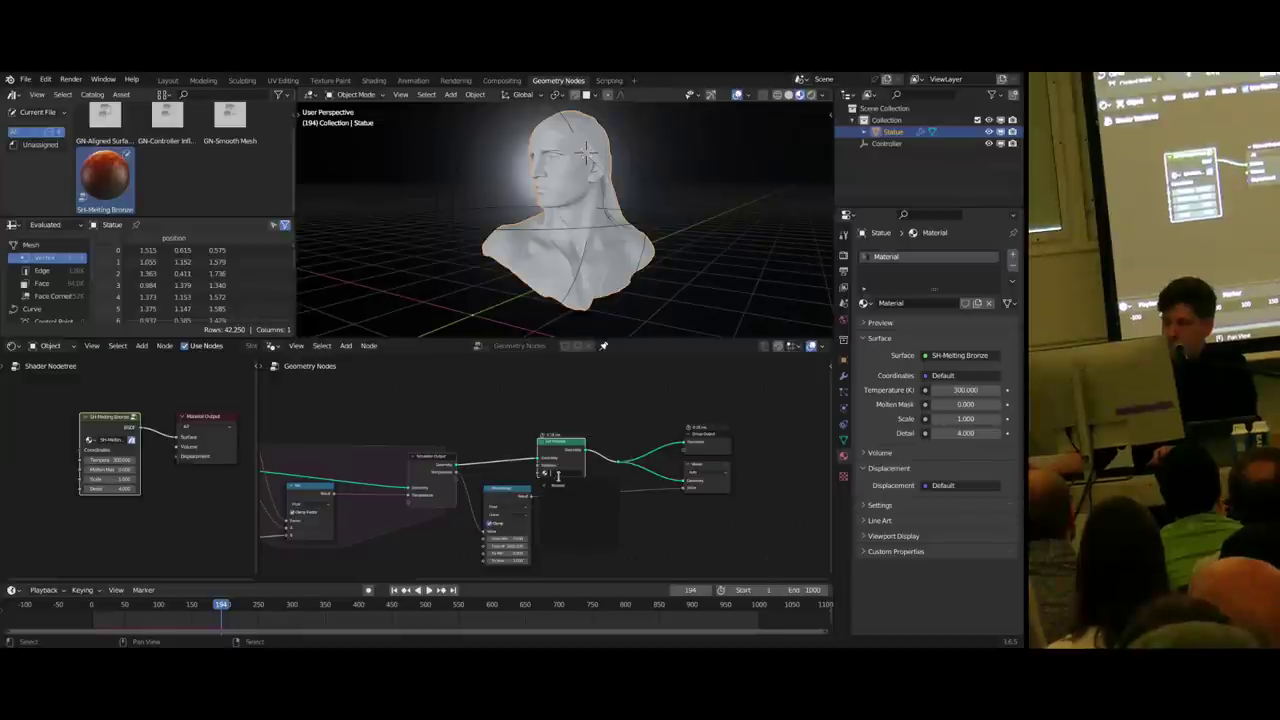
{"action": "left_click", "coordinate": [558, 487]}
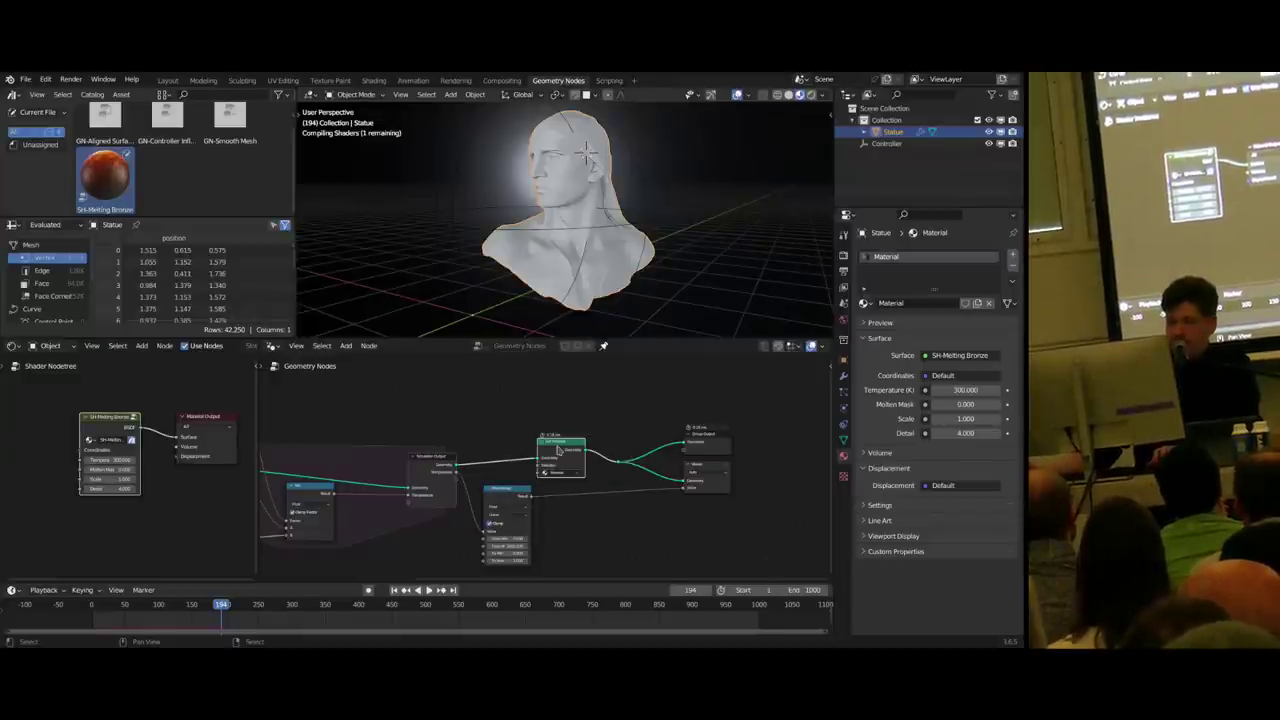
{"action": "left_click_drag", "start_coordinate": [558, 450], "coordinate": [566, 448]}
- Examine the Temperature, Molten Mask, Scale and Detail inputs of the SH-Melting Bronze node
{"action": "middle_click_drag", "start_coordinate": [179, 461], "coordinate": [196, 464]}
{"action": "middle_click_drag", "start_coordinate": [462, 477], "coordinate": [512, 469]}
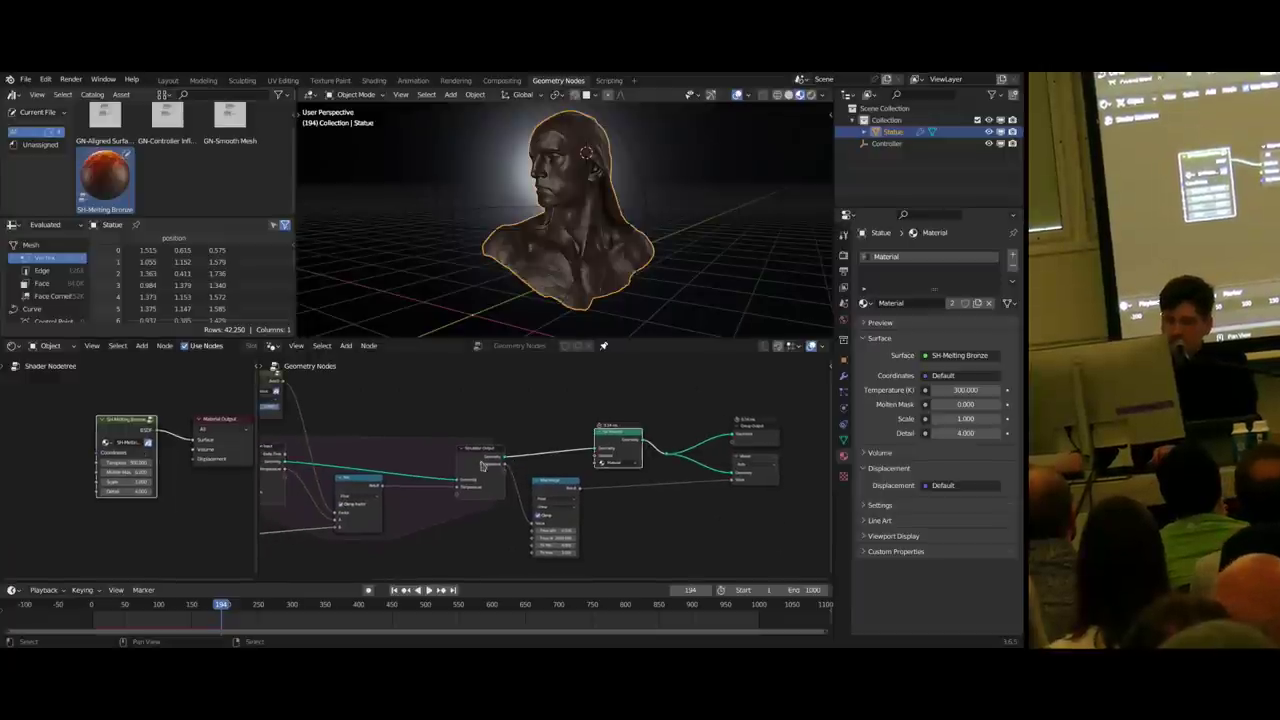
{"action": "scroll", "coordinate": [137, 462], "scroll_direction": "up", "scroll_amount": 3}
{"action": "scroll", "coordinate": [137, 462], "scroll_direction": "up", "scroll_amount": 3}
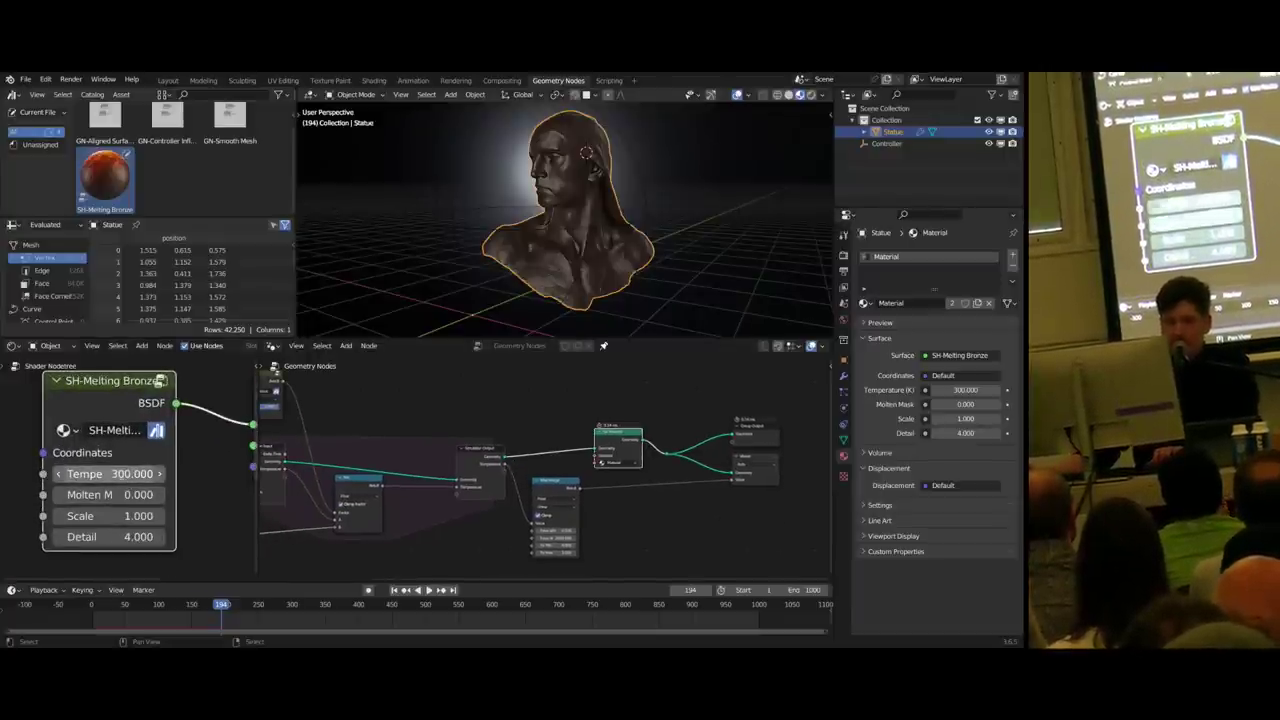
{"action": "mouse_move", "coordinate": [118, 476]}
{"action": "left_mouse_down"}
{"action": "mouse_move", "coordinate": [358, 474]}
{"action": "mouse_move", "coordinate": [150, 474]}
{"action": "mouse_move", "coordinate": [150, 495]}
{"action": "mouse_move", "coordinate": [110, 494]}
{"action": "left_mouse_up"}
{"action": "right_click", "coordinate": [118, 474]}
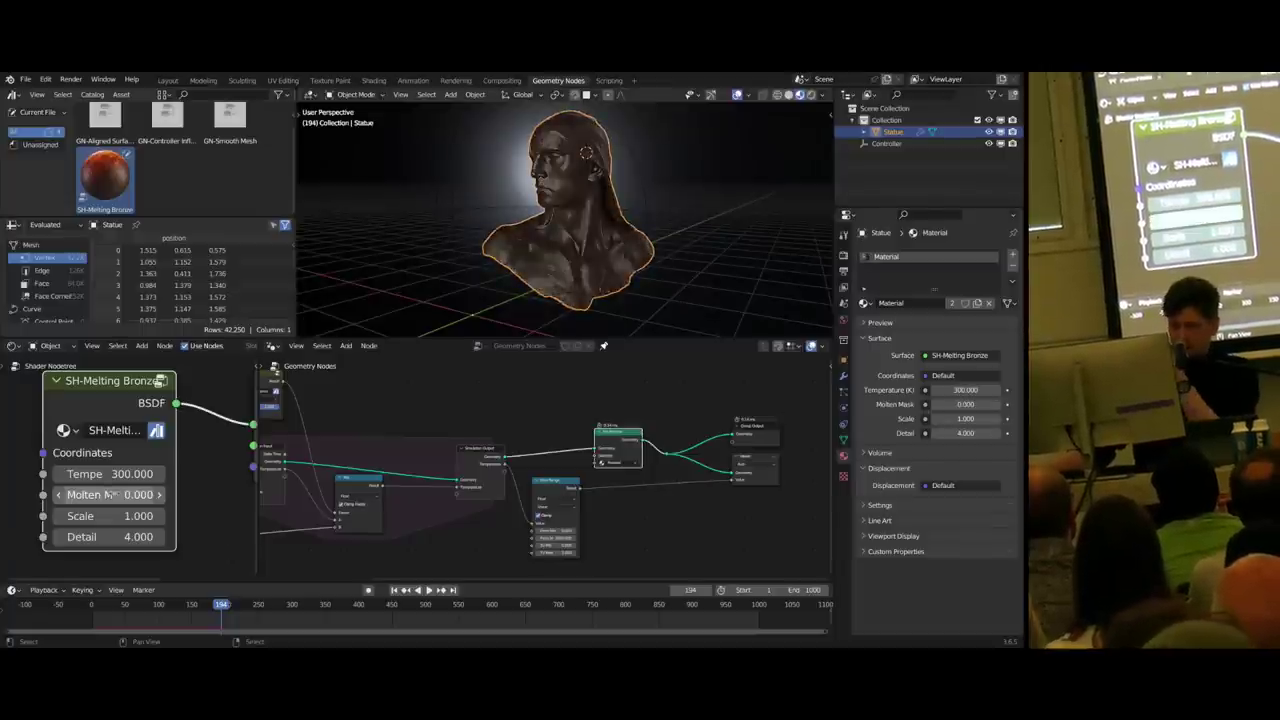
{"action": "mouse_move", "coordinate": [110, 494]}
{"action": "left_mouse_down"}
{"action": "mouse_move", "coordinate": [135, 494]}
{"action": "mouse_move", "coordinate": [110, 494]}
{"action": "left_mouse_up"}
{"action": "scroll", "coordinate": [128, 465], "scroll_direction": "down", "scroll_amount": 4}
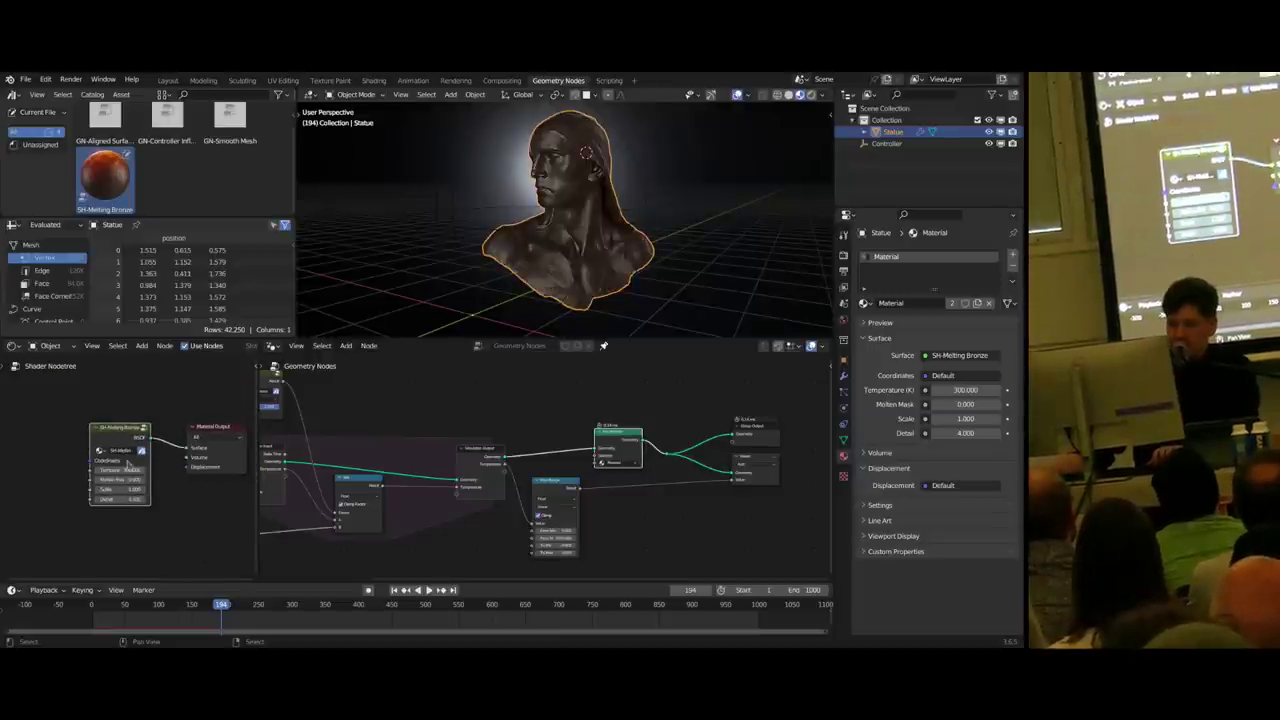
{"action": "scroll", "coordinate": [127, 462], "scroll_direction": "up", "scroll_amount": 3}
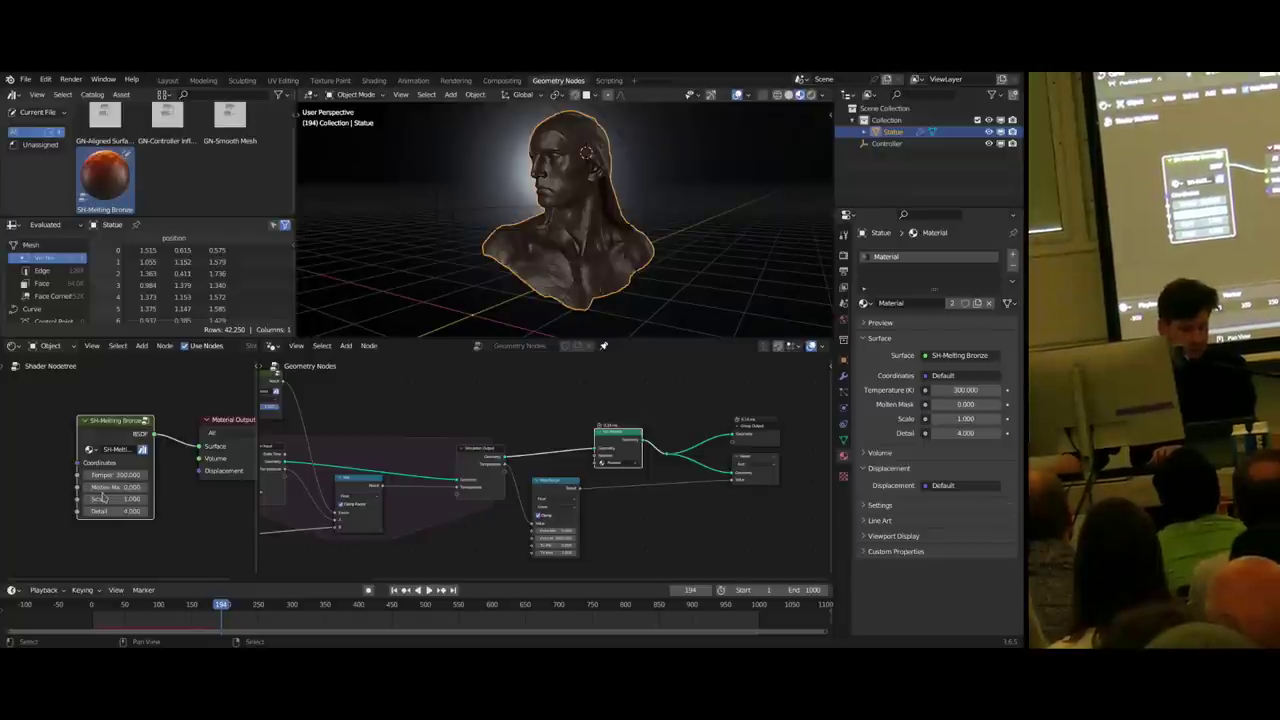
{"action": "scroll", "coordinate": [386, 486], "scroll_direction": "down", "scroll_amount": 2}
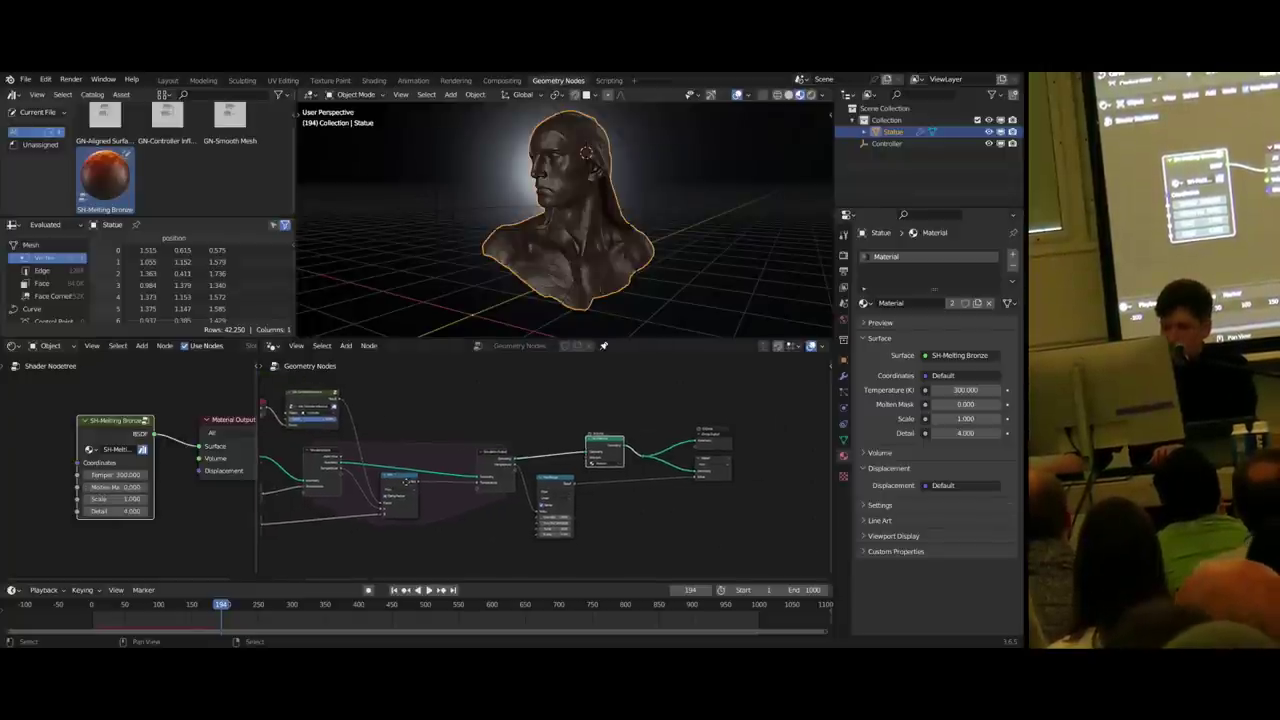
- Move Group Output, Viewer, the reroute and Set Material farther from Simulation Output to make room
{"action": "middle_click_drag", "start_coordinate": [388, 486], "coordinate": [450, 486]}
{"action": "scroll", "coordinate": [545, 501], "scroll_direction": "up", "scroll_amount": 3}
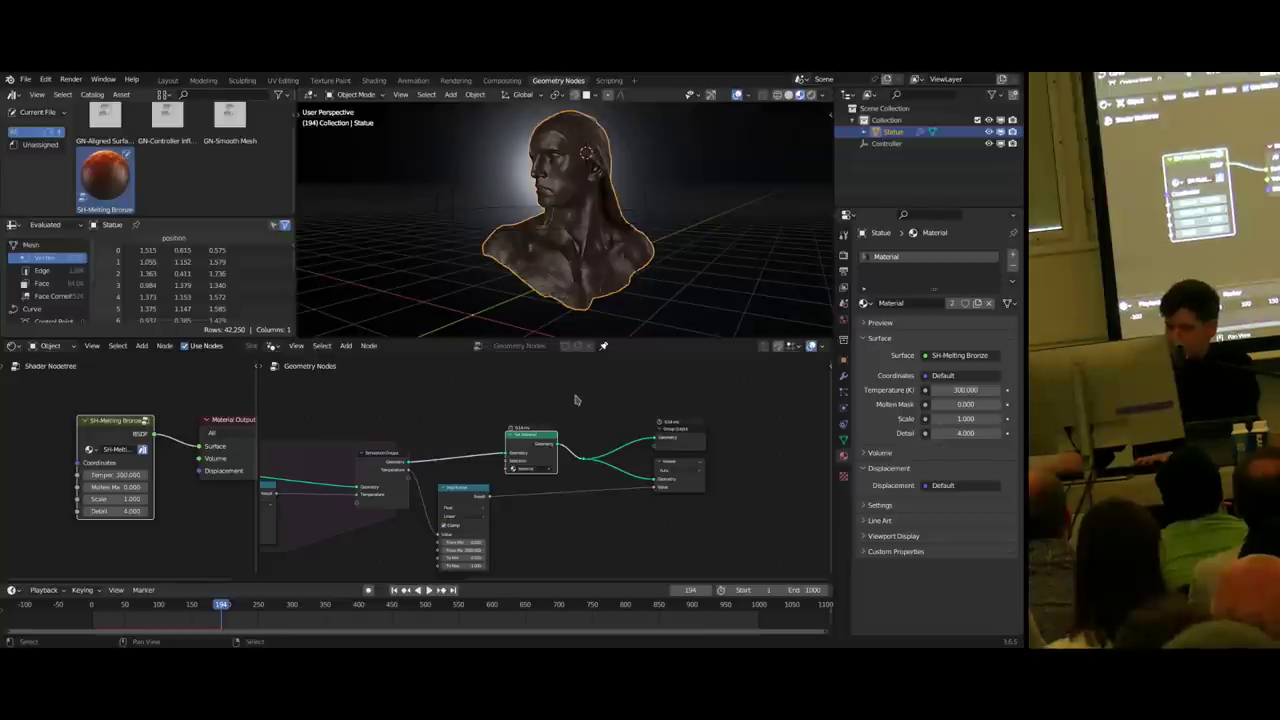
{"action": "left_click_drag", "start_coordinate": [577, 400], "coordinate": [672, 480]}
{"action": "key", "text": "g"}
{"action": "left_click", "coordinate": [690, 474]}
{"action": "left_click_drag", "start_coordinate": [539, 437], "coordinate": [620, 447]}
- Insert a Store Named Attribute node between Simulation Output and Set Material
{"action": "scroll", "coordinate": [515, 434], "scroll_direction": "up", "scroll_amount": 5}
{"action": "middle_click_drag", "start_coordinate": [489, 431], "coordinate": [521, 434]}
{"action": "key", "text": "shift+a"}
{"action": "left_click", "coordinate": [519, 395]}
{"action": "type", "text": "store na"}
{"action": "key", "text": "Return"}
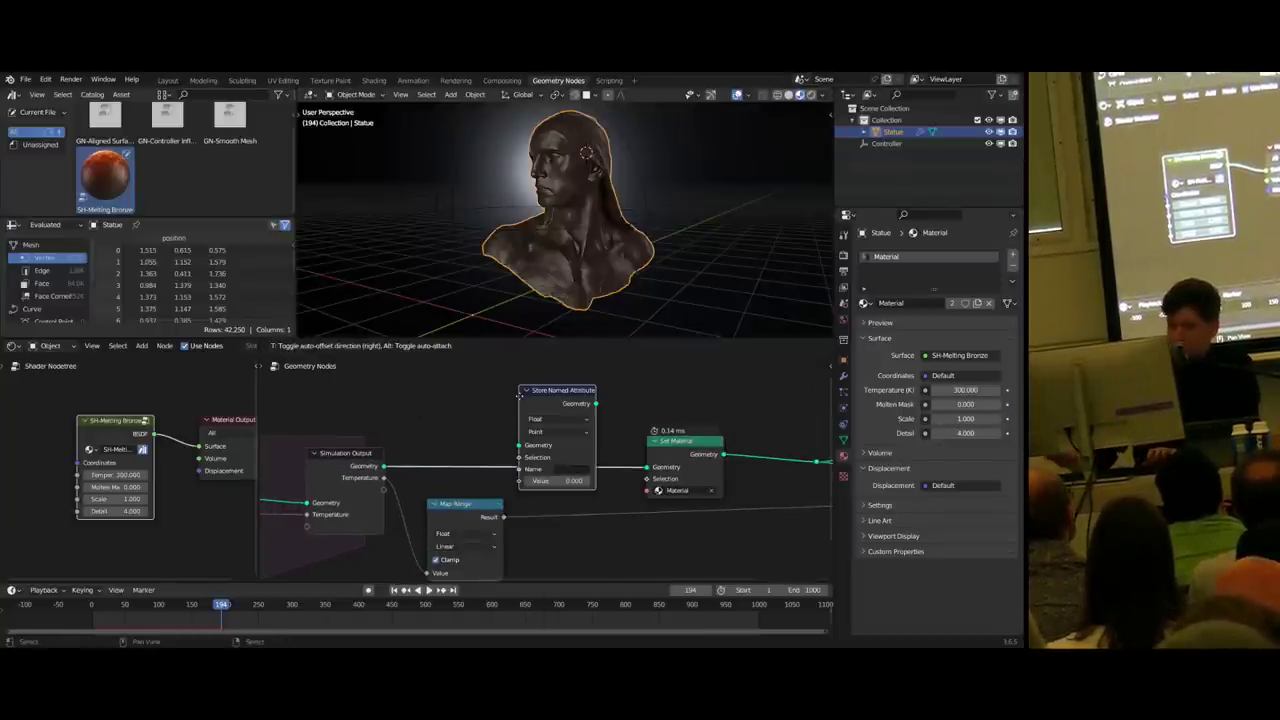
{"action": "left_click", "coordinate": [435, 396]}
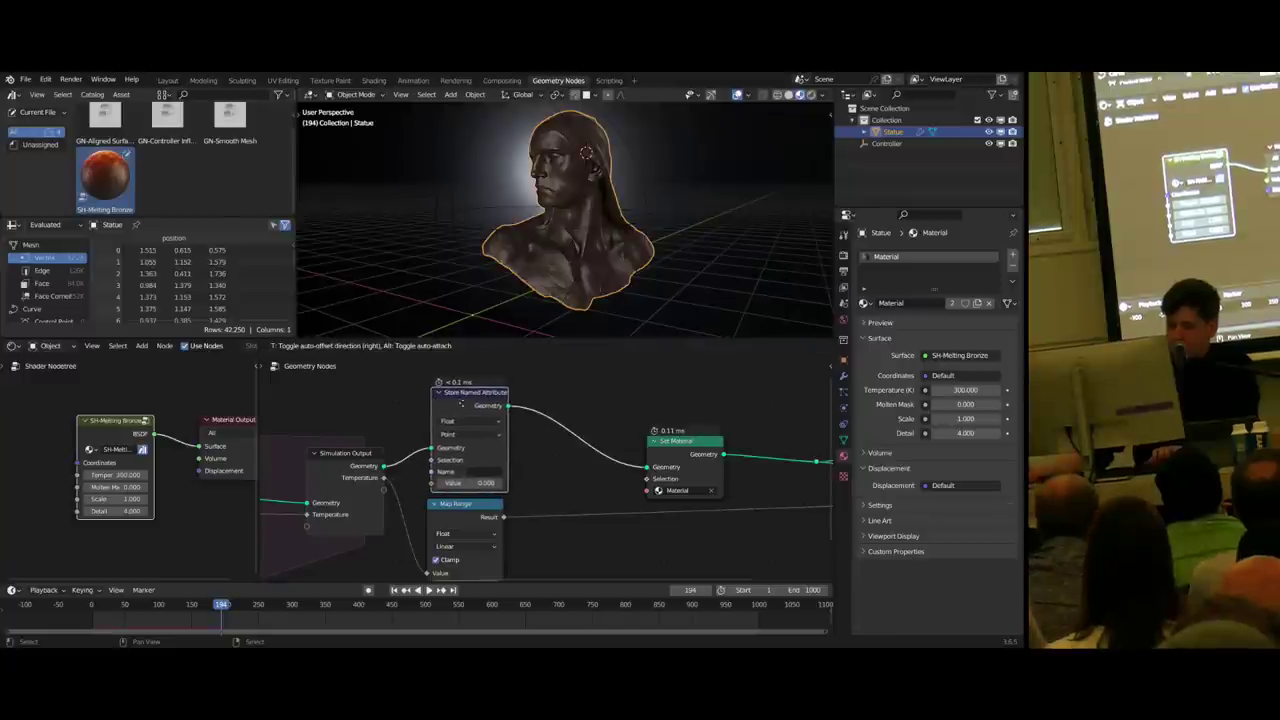
- Name the stored attribute Temperature and connect the Simulation Output's Temperature to its Value
{"action": "left_click", "coordinate": [483, 468]}
{"action": "type", "text": "Temperature"}
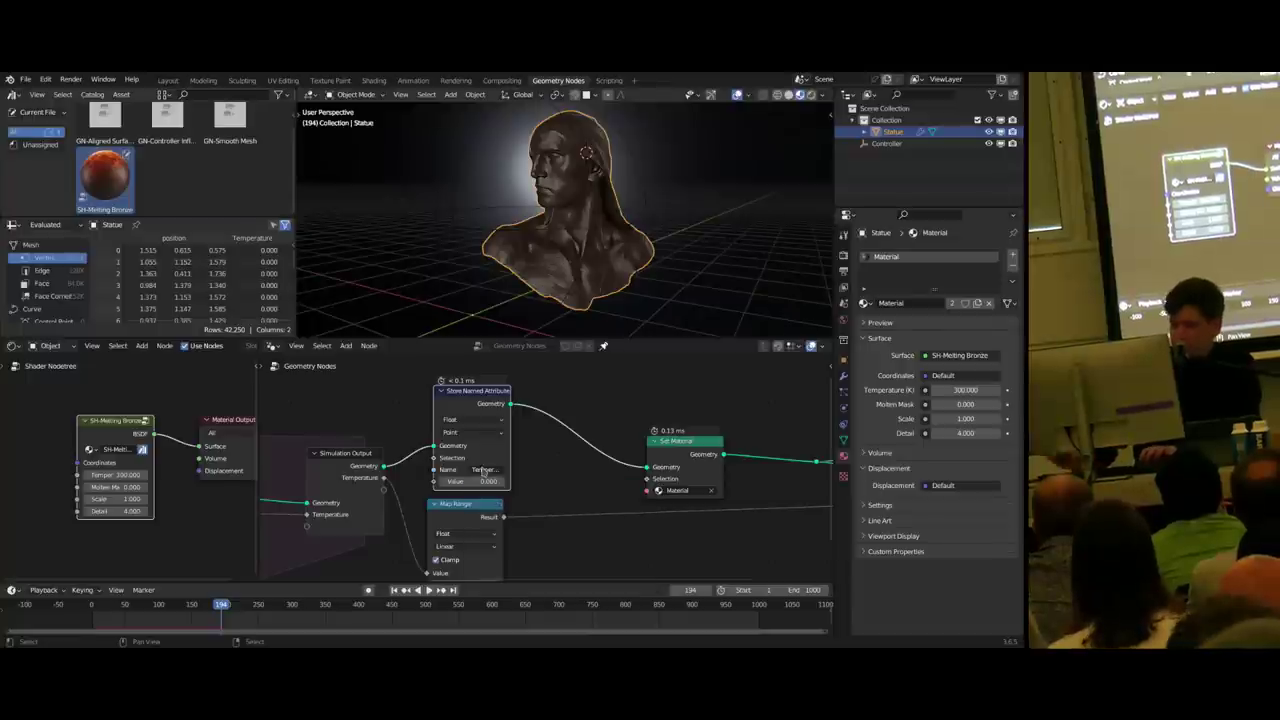
{"action": "key", "text": "Return"}
{"action": "left_click_drag", "start_coordinate": [477, 420], "coordinate": [479, 419]}
{"action": "left_click_drag", "start_coordinate": [384, 478], "coordinate": [434, 481]}
{"action": "left_click_drag", "start_coordinate": [396, 492], "coordinate": [382, 474]}
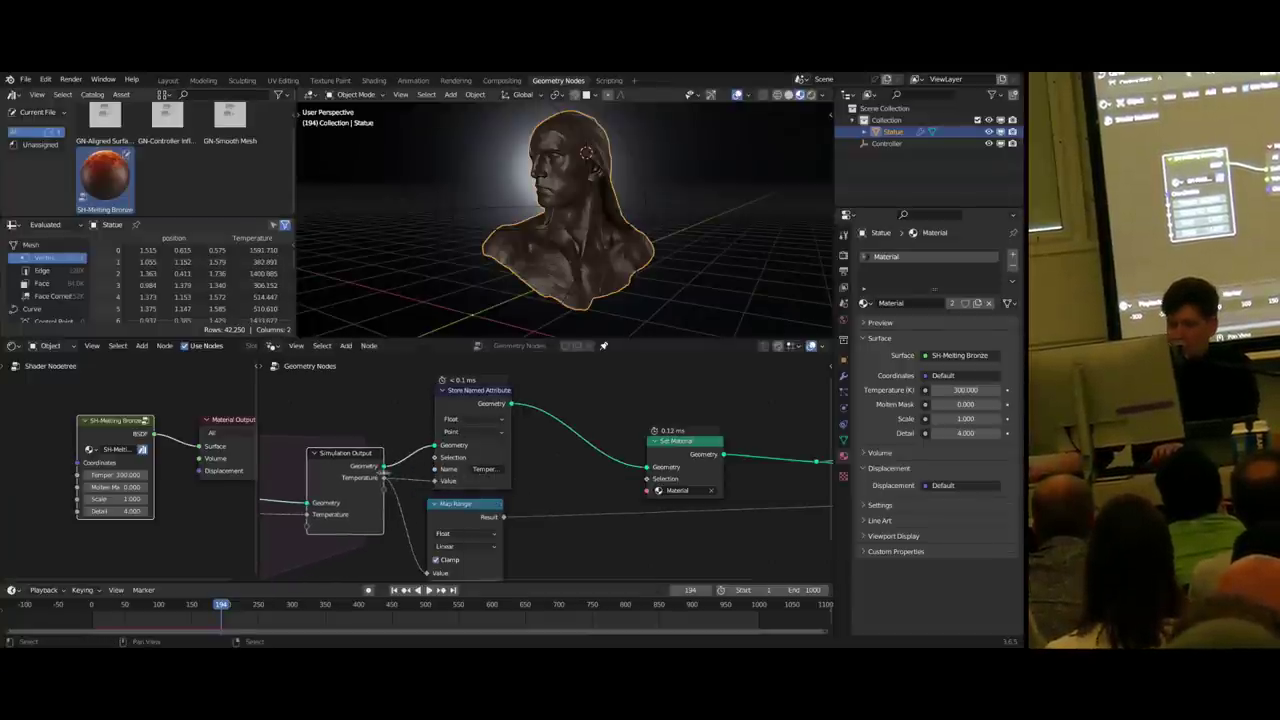
- Reposition the Map Range node so it lines up beneath Store Named Attribute
{"action": "middle_click_drag", "start_coordinate": [370, 470], "coordinate": [518, 465]}
{"action": "scroll", "coordinate": [441, 485], "scroll_direction": "down", "scroll_amount": 2}
{"action": "scroll", "coordinate": [503, 466], "scroll_direction": "down", "scroll_amount": 2}
{"action": "left_click", "coordinate": [582, 480]}
{"action": "left_click_drag", "start_coordinate": [582, 480], "coordinate": [588, 484]}
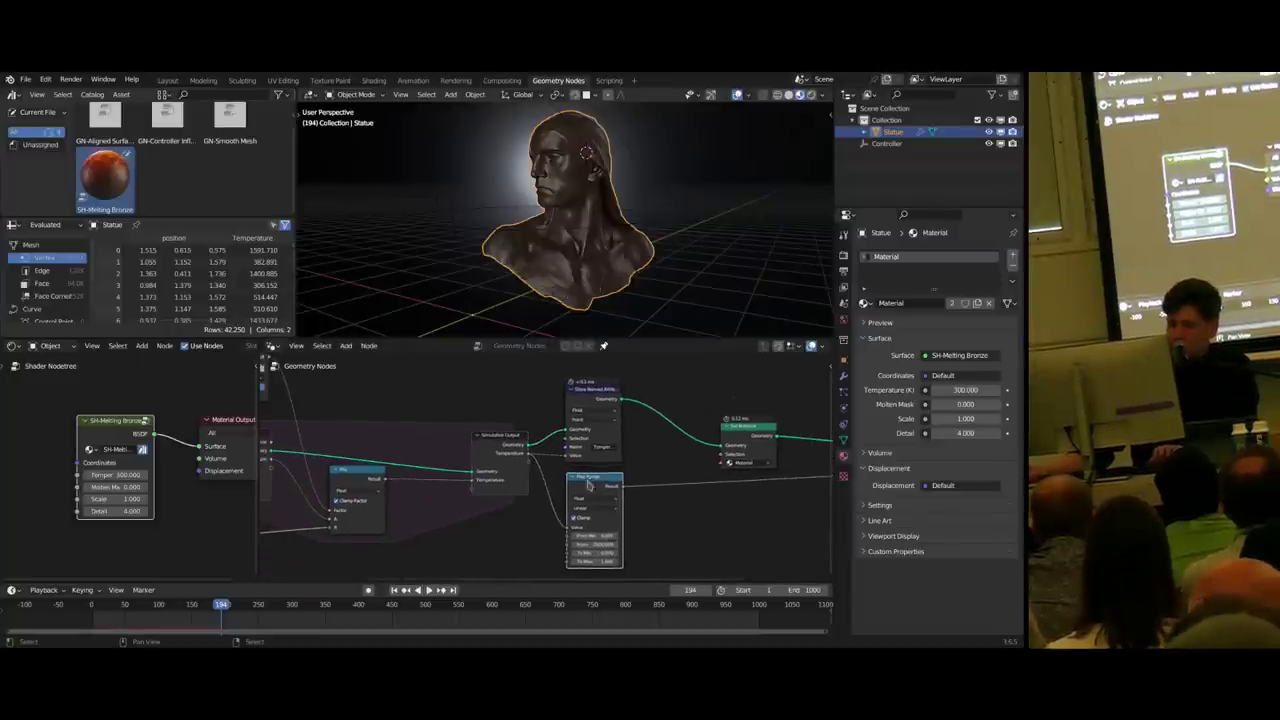
- Review how Temperature flows through the simulation zone and into the Store Named Attribute node
{"action": "scroll", "coordinate": [588, 484], "scroll_direction": "down", "scroll_amount": 7}
{"action": "middle_click_drag", "start_coordinate": [520, 470], "coordinate": [562, 467]}
{"action": "scroll", "coordinate": [562, 467], "scroll_direction": "up", "scroll_amount": 4}
{"action": "scroll", "coordinate": [375, 455], "scroll_direction": "up", "scroll_amount": 4}
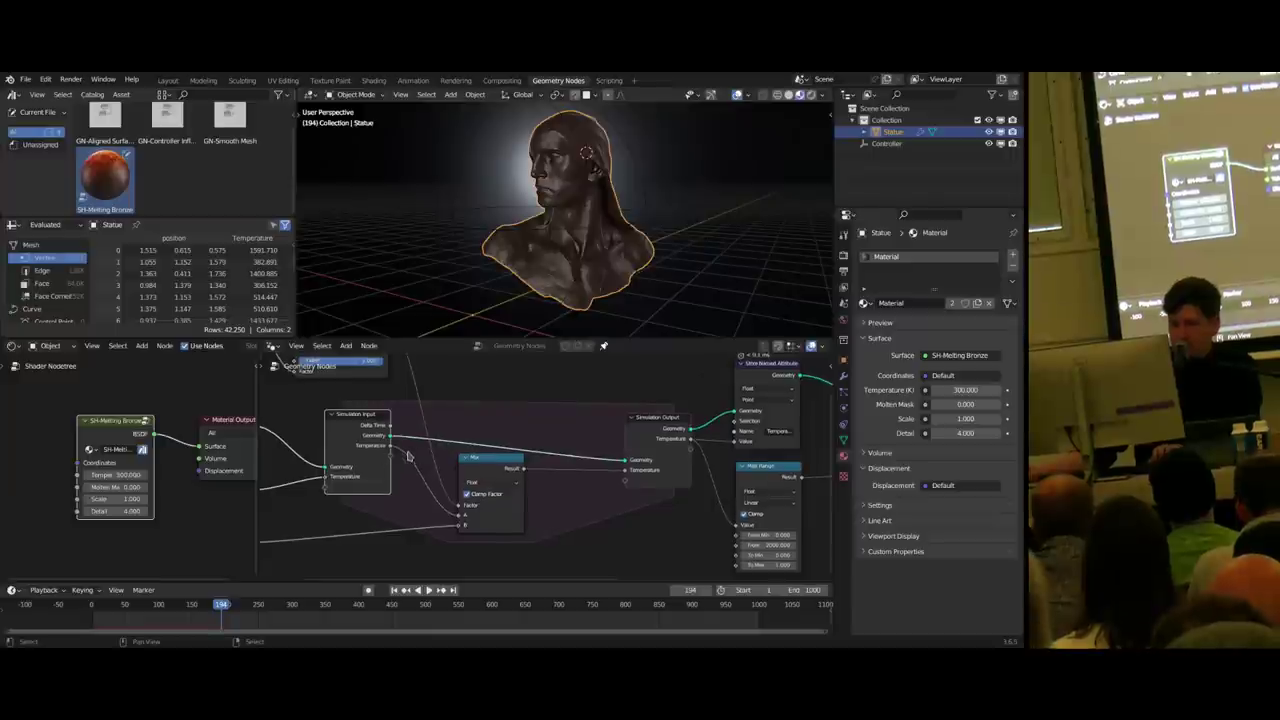
{"action": "scroll", "coordinate": [442, 463], "scroll_direction": "up", "scroll_amount": 1}
{"action": "scroll", "coordinate": [510, 500], "scroll_direction": "down", "scroll_amount": 4}
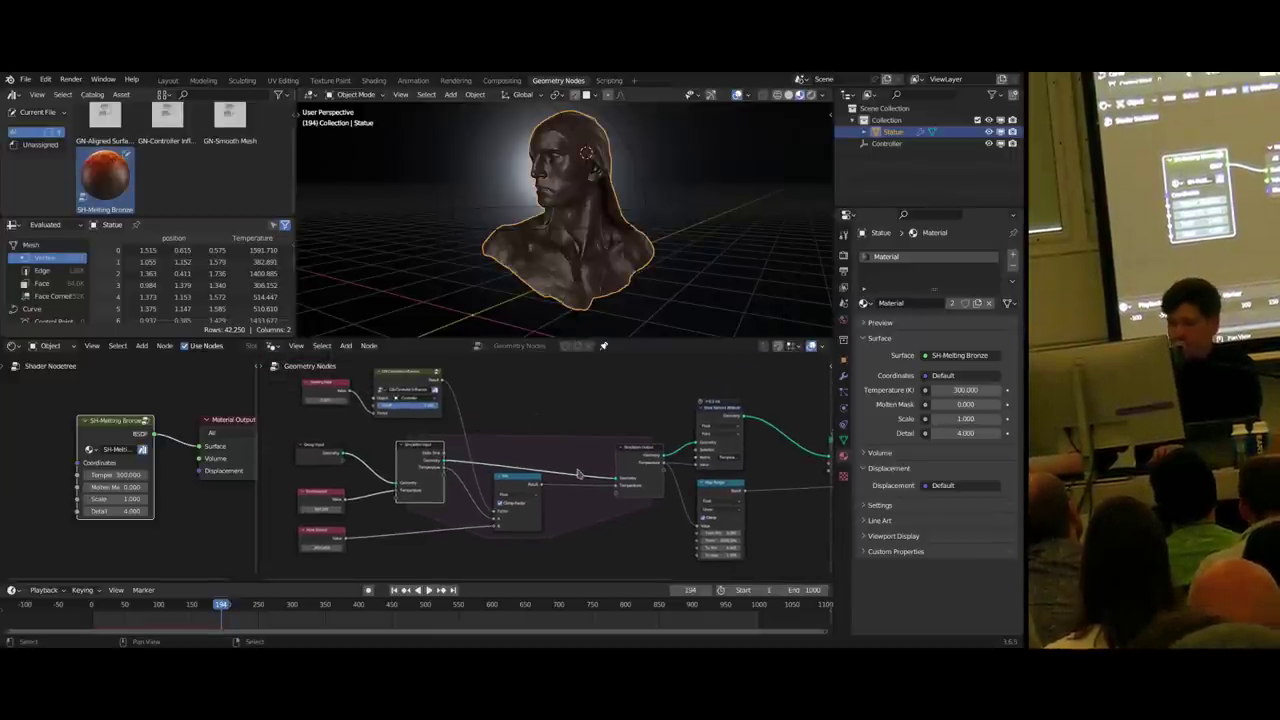
{"action": "scroll", "coordinate": [529, 417], "scroll_direction": "up", "scroll_amount": 4}
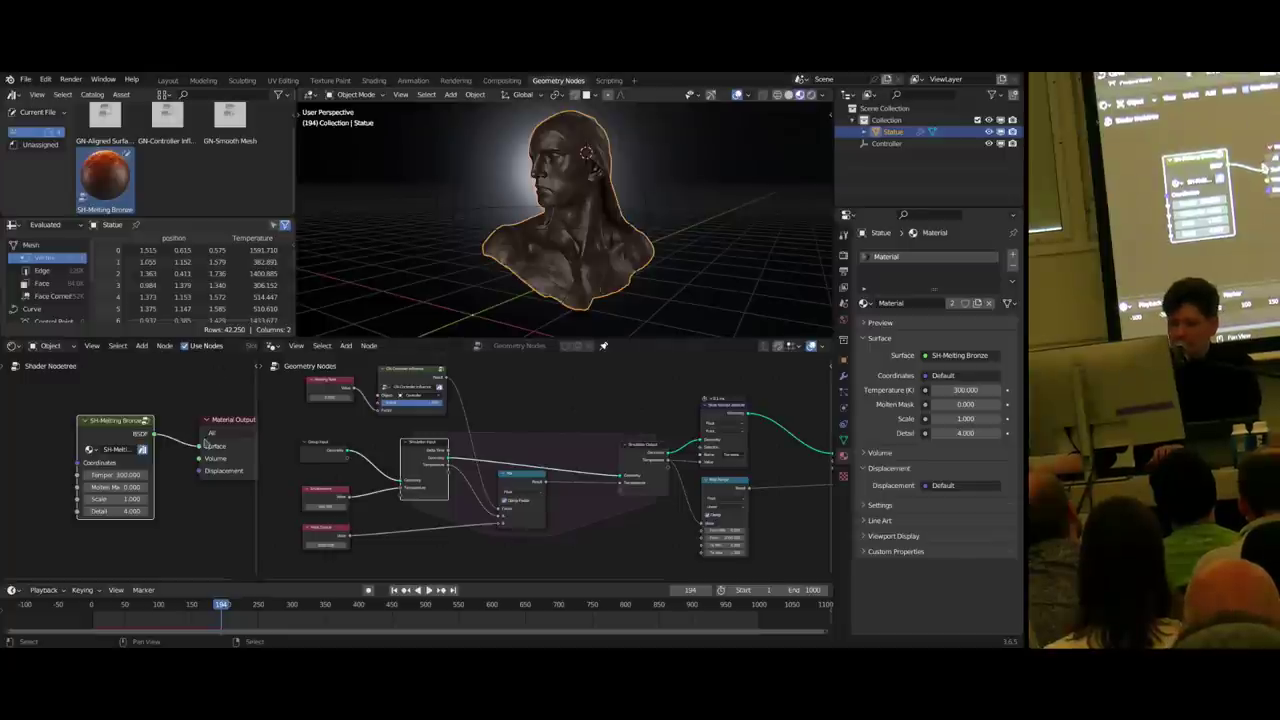
{"action": "middle_click_drag", "start_coordinate": [640, 437], "coordinate": [477, 428]}
{"action": "scroll", "coordinate": [540, 450], "scroll_direction": "up", "scroll_amount": 7}
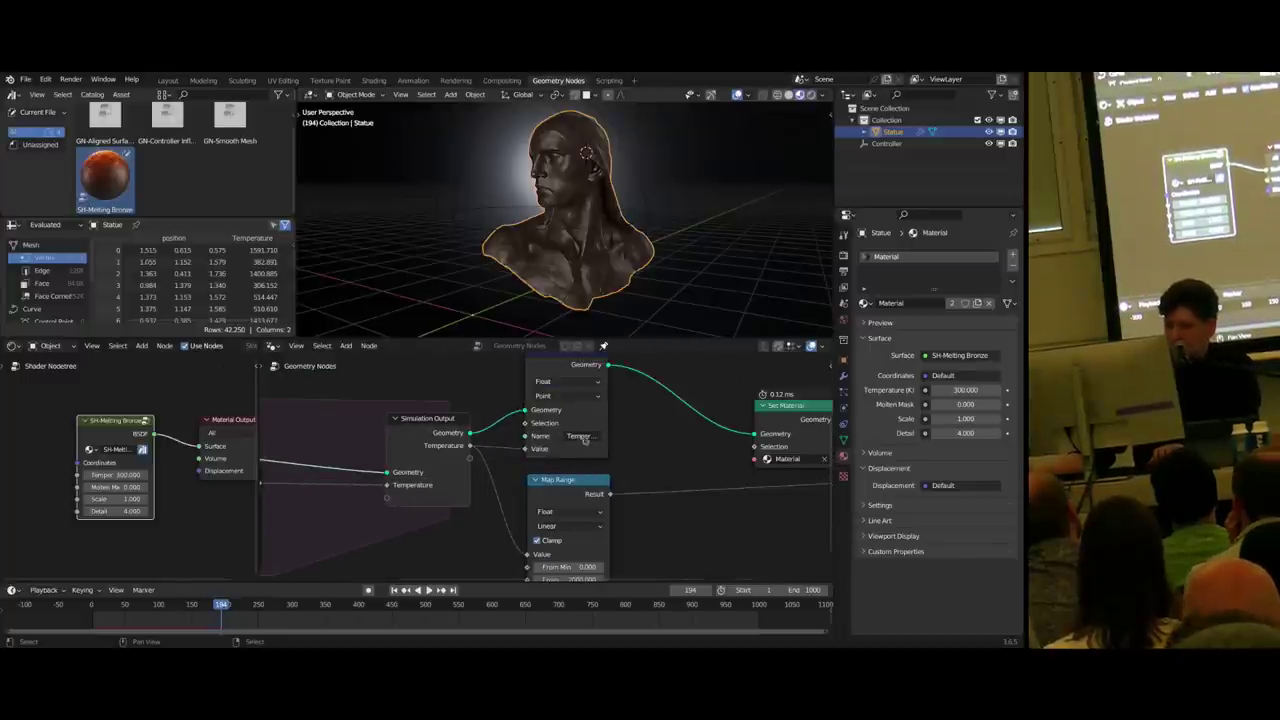
{"action": "middle_click_drag", "start_coordinate": [554, 445], "coordinate": [626, 453]}
- Add an Attribute node named Temperature to the shader and connect its Fac to SH-Melting Bronze's Temperature (K)
{"action": "middle_click_drag", "start_coordinate": [130, 436], "coordinate": [235, 448]}
{"action": "key", "text": "shift+a"}
{"action": "left_click", "coordinate": [100, 400]}
{"action": "type", "text": "attri"}
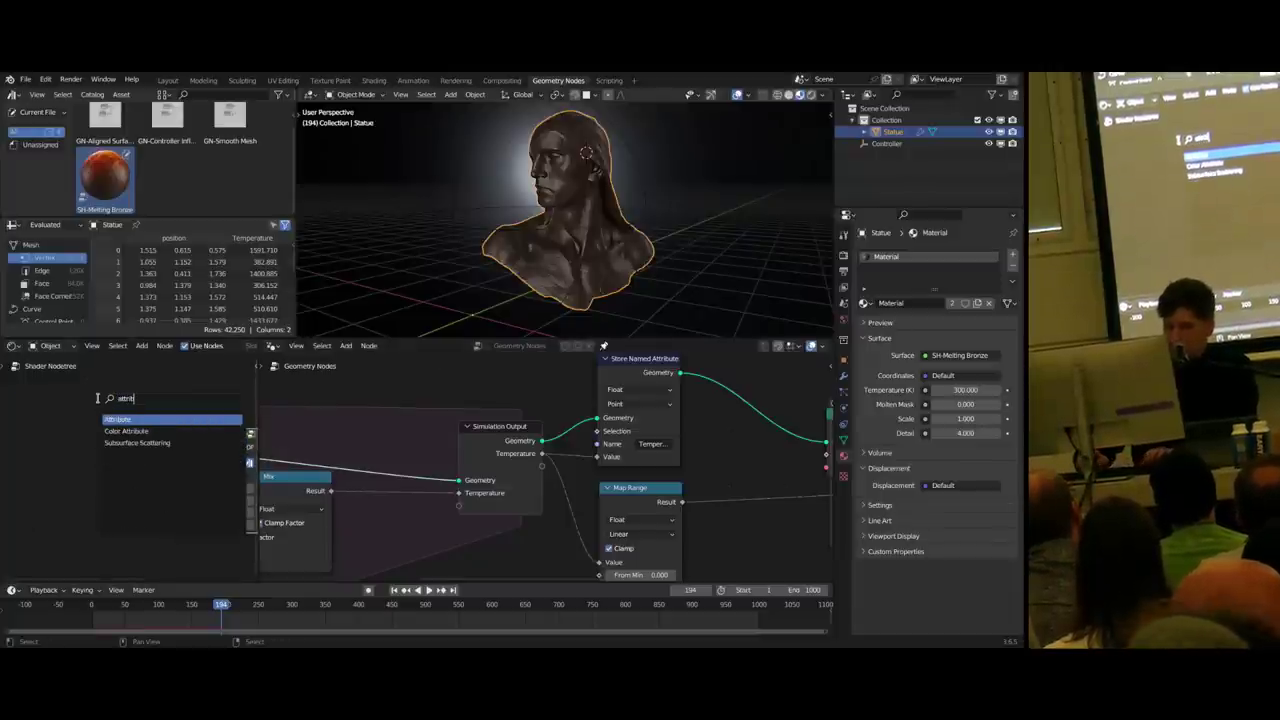
{"action": "key", "text": "Return"}
{"action": "left_click", "coordinate": [112, 492]}
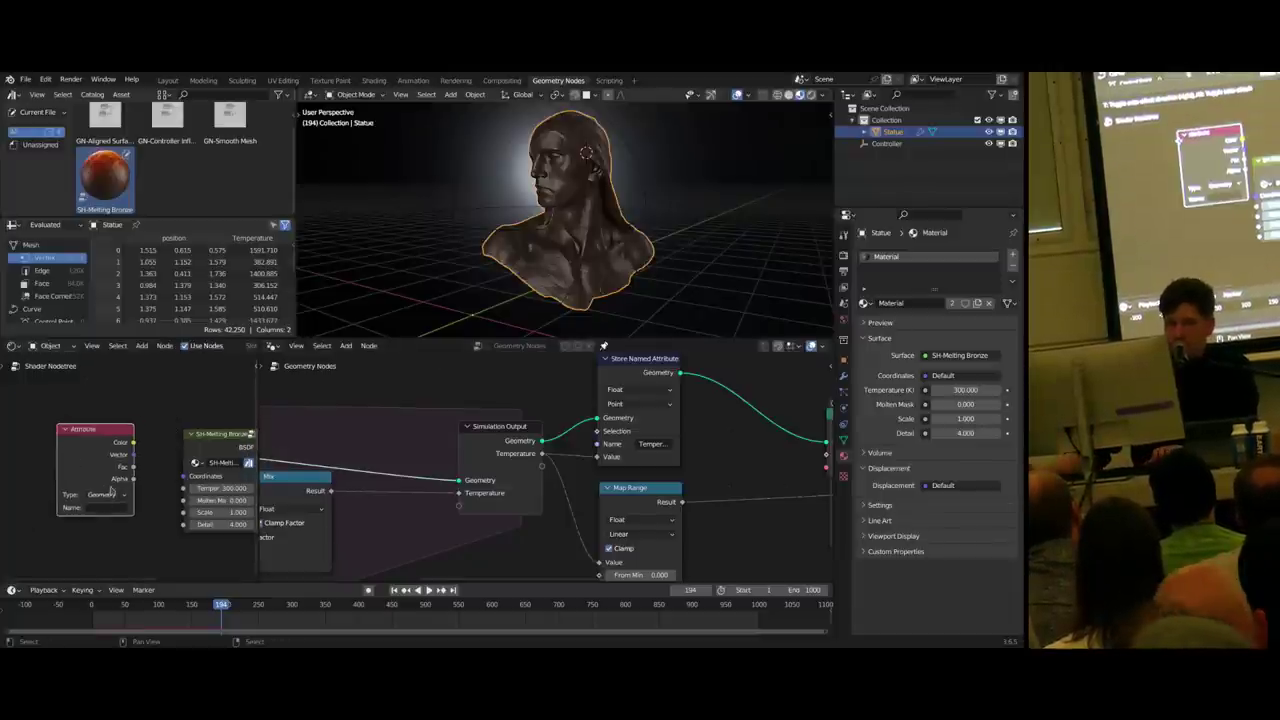
{"action": "type", "text": "Temperature"}
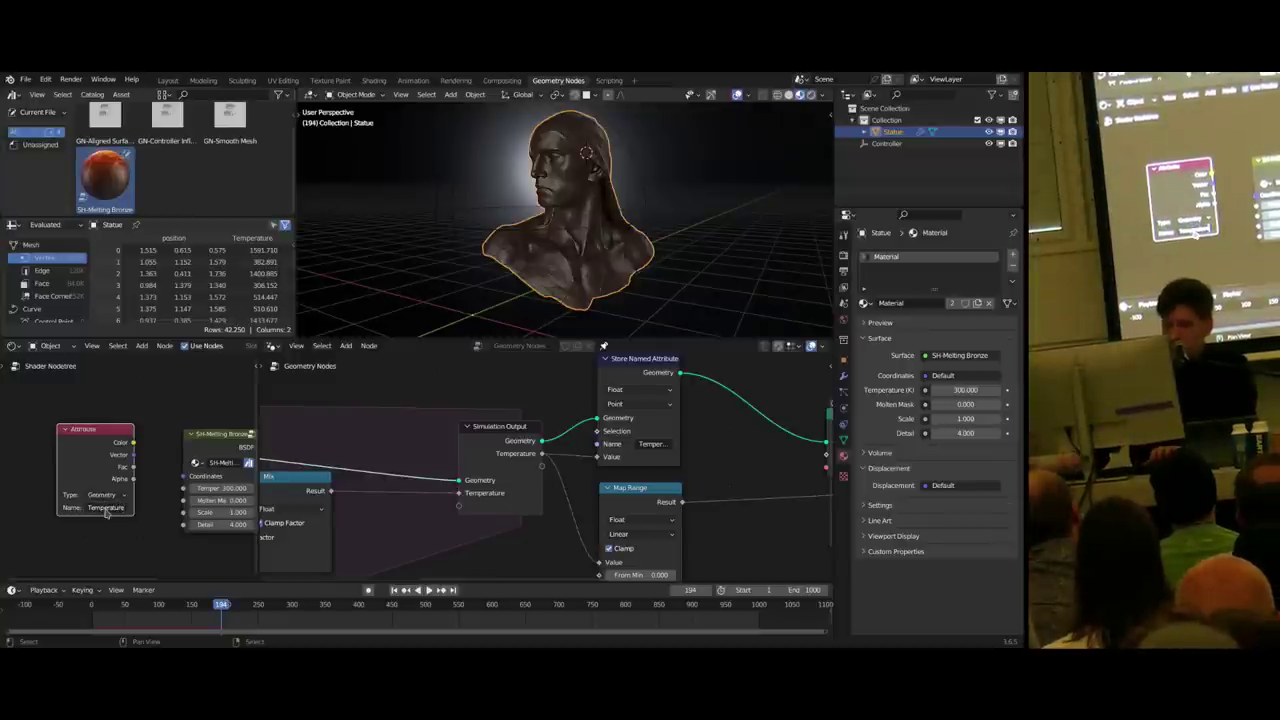
{"action": "left_click_drag", "start_coordinate": [132, 466], "coordinate": [184, 488]}
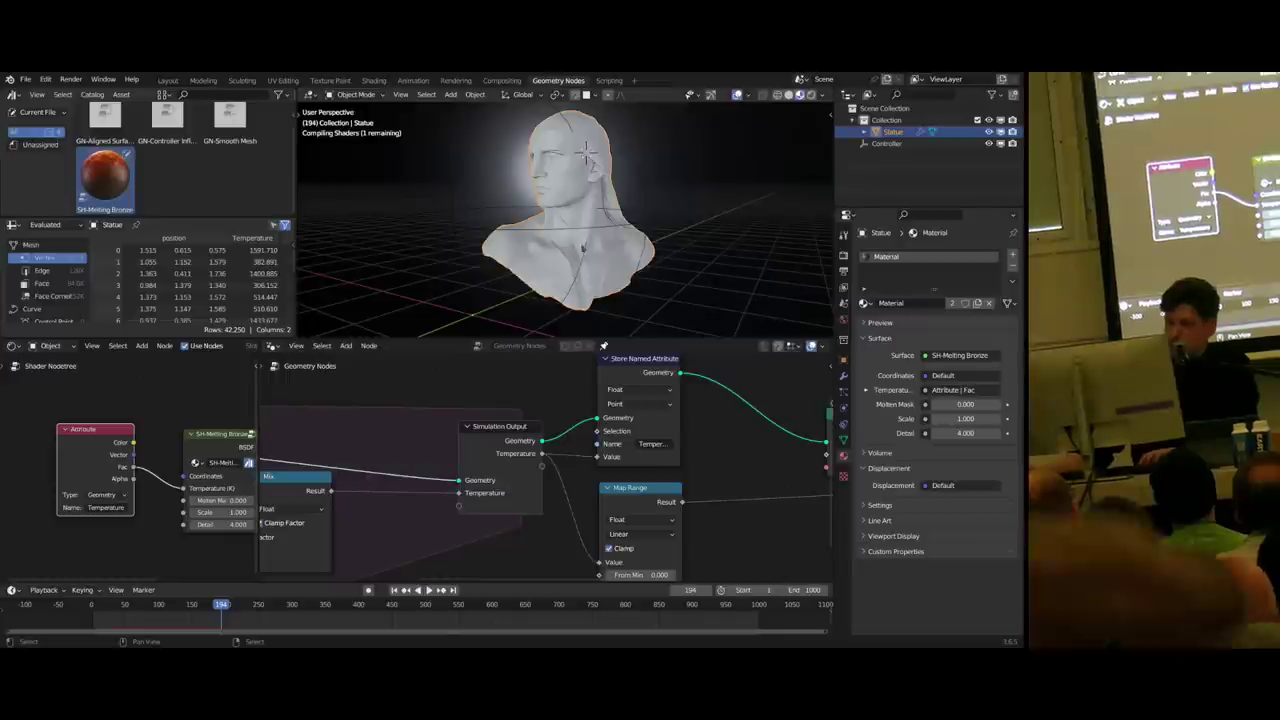
- Restart the simulation from frame 0, move the Controller around the statue to heat it, and stop at frame 269
{"action": "key", "text": "shift+Left"}
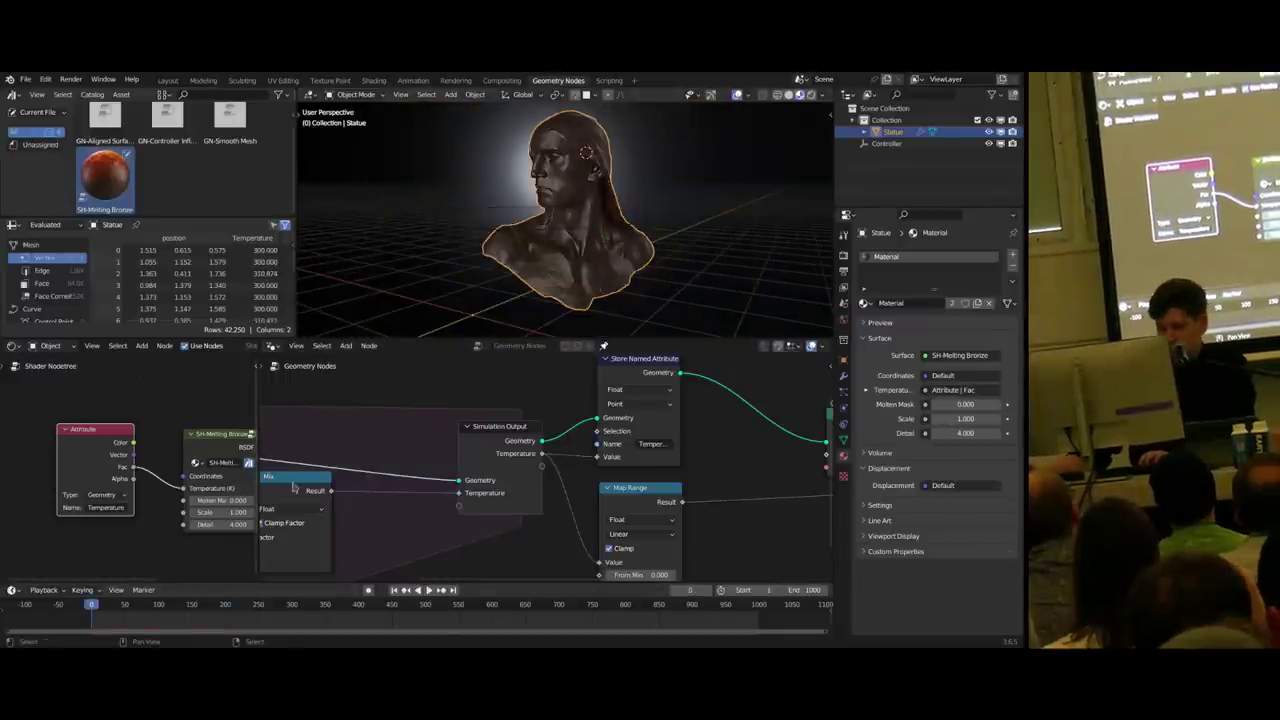
{"action": "key", "text": "space"}
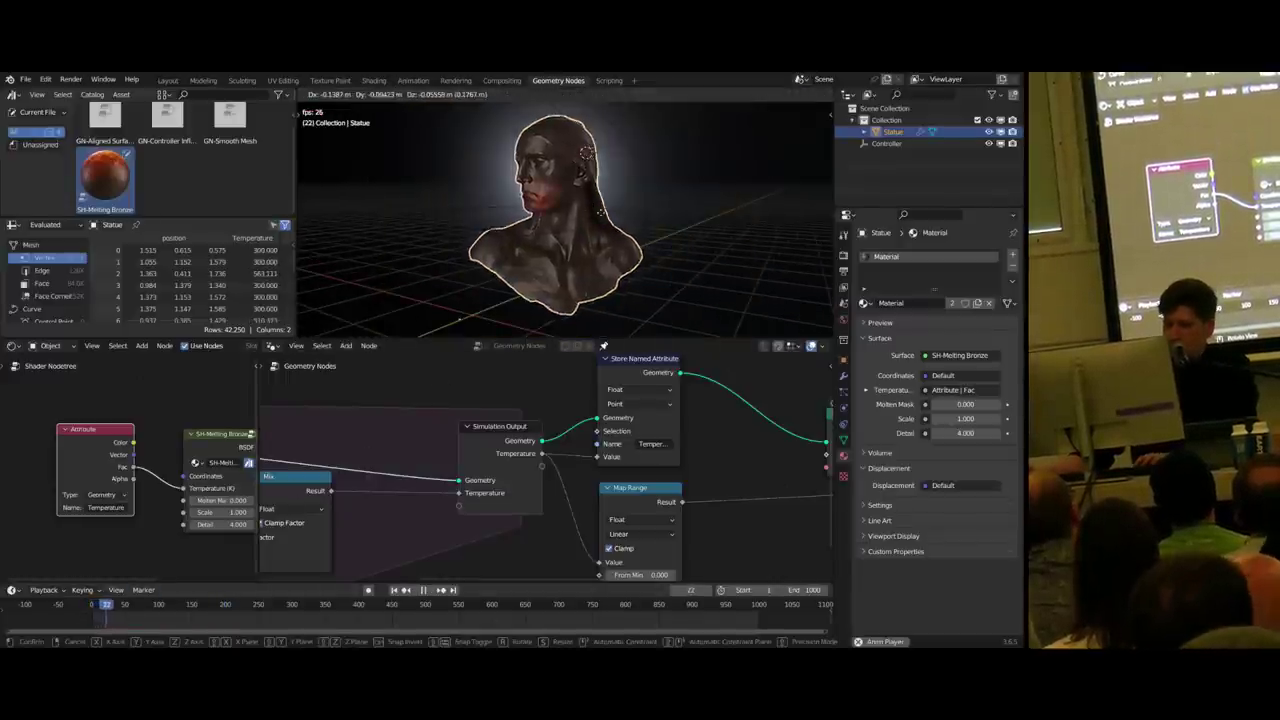
{"action": "left_click_drag", "start_coordinate": [617, 212], "coordinate": [500, 240]}
{"action": "key", "text": "space"}
{"action": "middle_click_drag", "start_coordinate": [612, 238], "coordinate": [572, 243]}
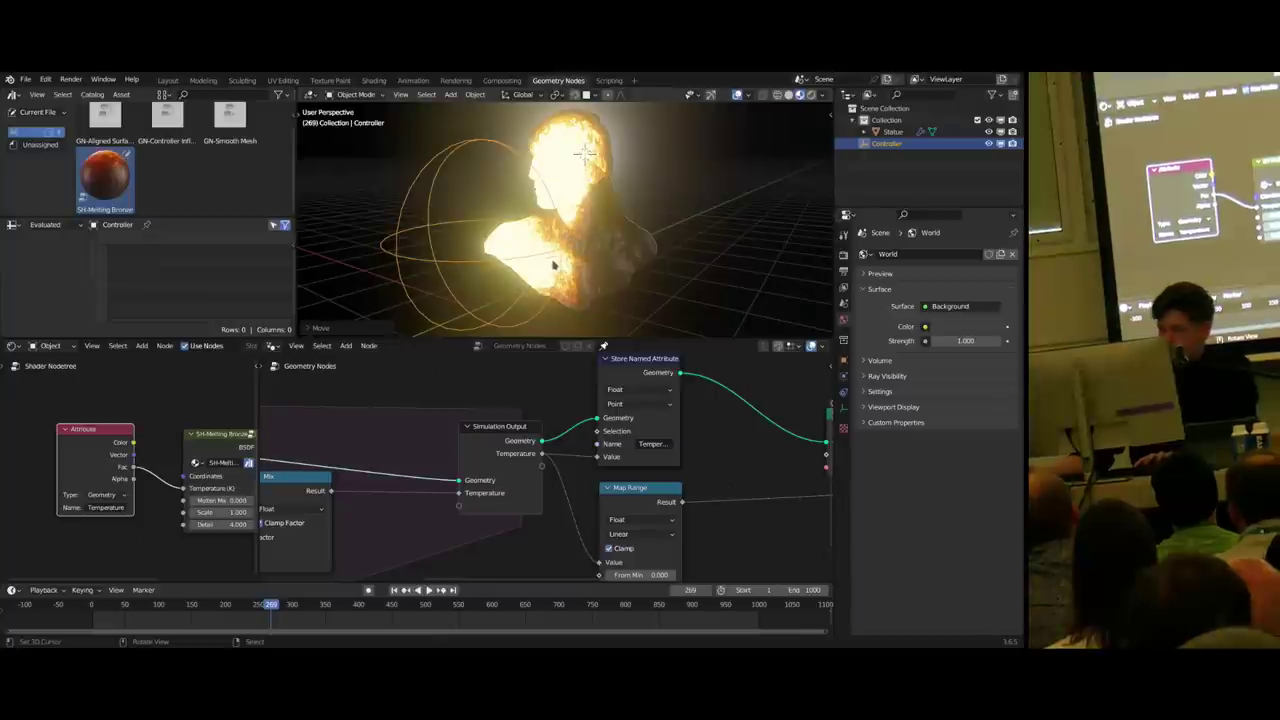
{"action": "key", "text": "Home"}
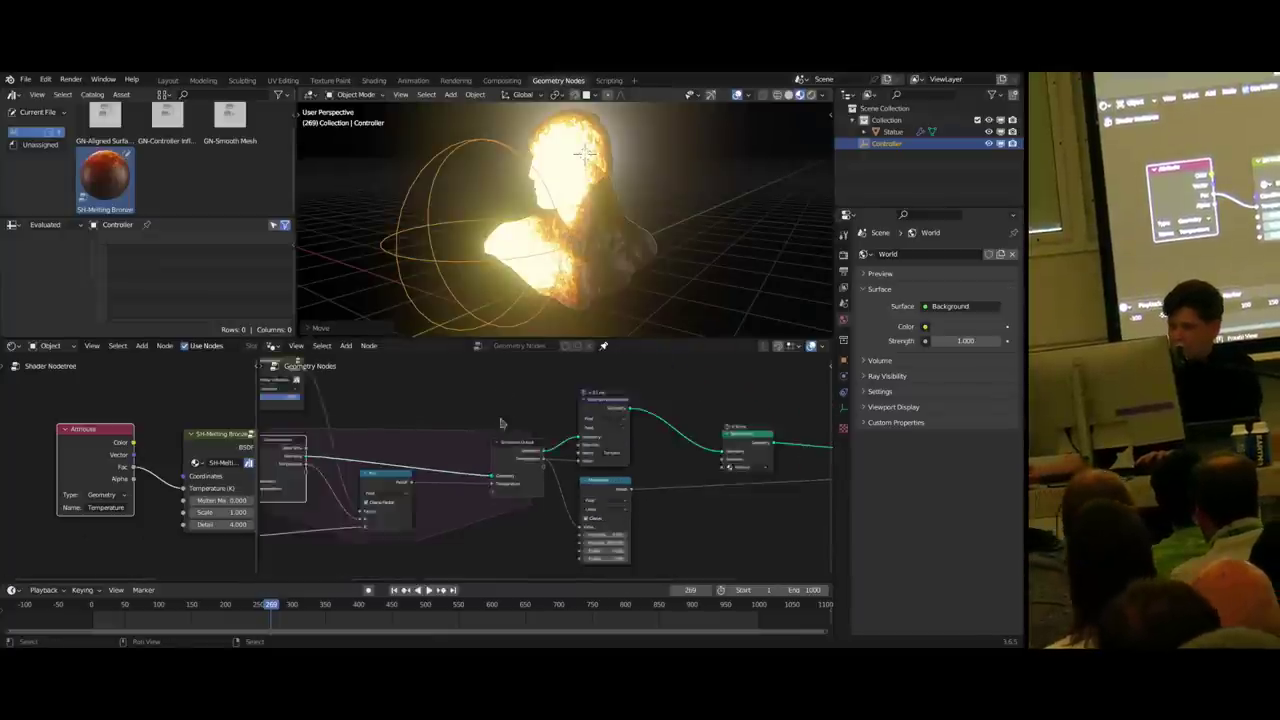
- Shift the Simulation Output and all nodes after it further right to make room inside the simulation zone
{"action": "scroll", "coordinate": [547, 467], "scroll_direction": "up", "scroll_amount": 8}
{"action": "left_click_drag", "start_coordinate": [653, 392], "coordinate": [567, 491]}
{"action": "scroll", "coordinate": [567, 491], "scroll_direction": "down", "scroll_amount": 4}
{"action": "middle_click_drag", "start_coordinate": [567, 491], "coordinate": [507, 478]}
{"action": "left_click_drag", "start_coordinate": [494, 393], "coordinate": [779, 527]}
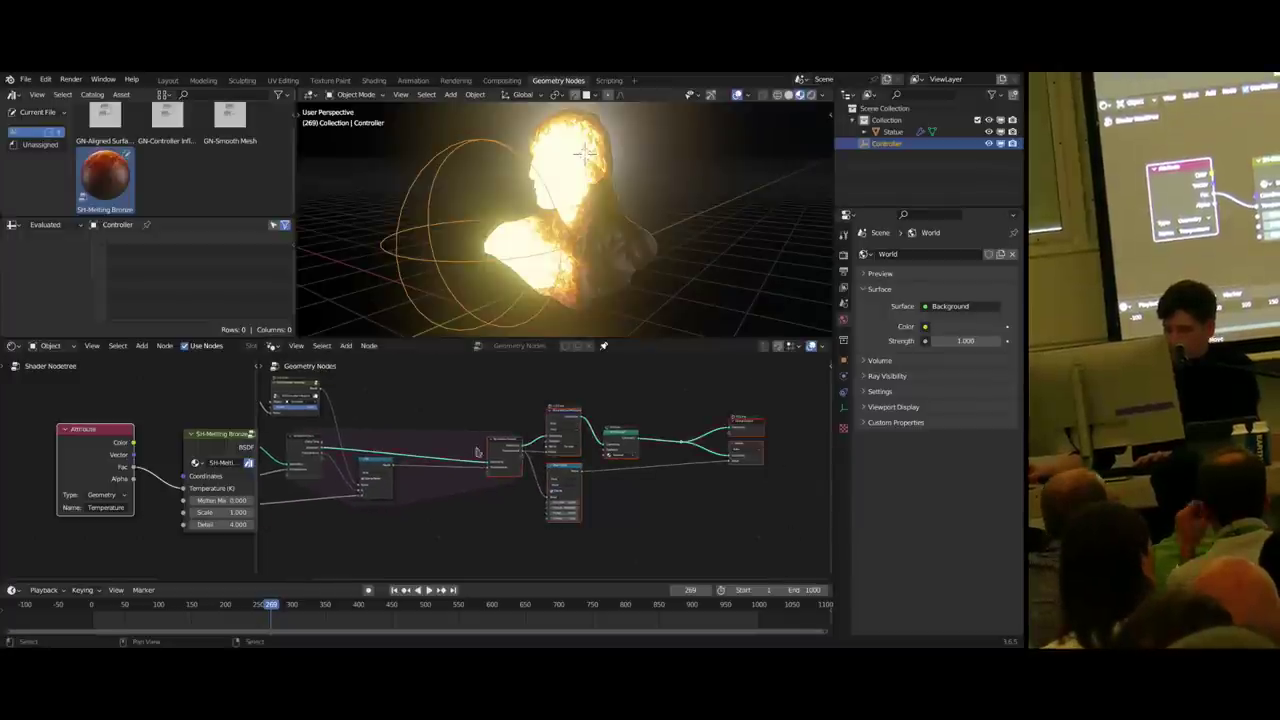
{"action": "key", "text": "g"}
{"action": "left_click", "coordinate": [548, 423]}
{"action": "middle_click_drag", "start_coordinate": [419, 441], "coordinate": [519, 465]}
{"action": "scroll", "coordinate": [510, 448], "scroll_direction": "up", "scroll_amount": 3}
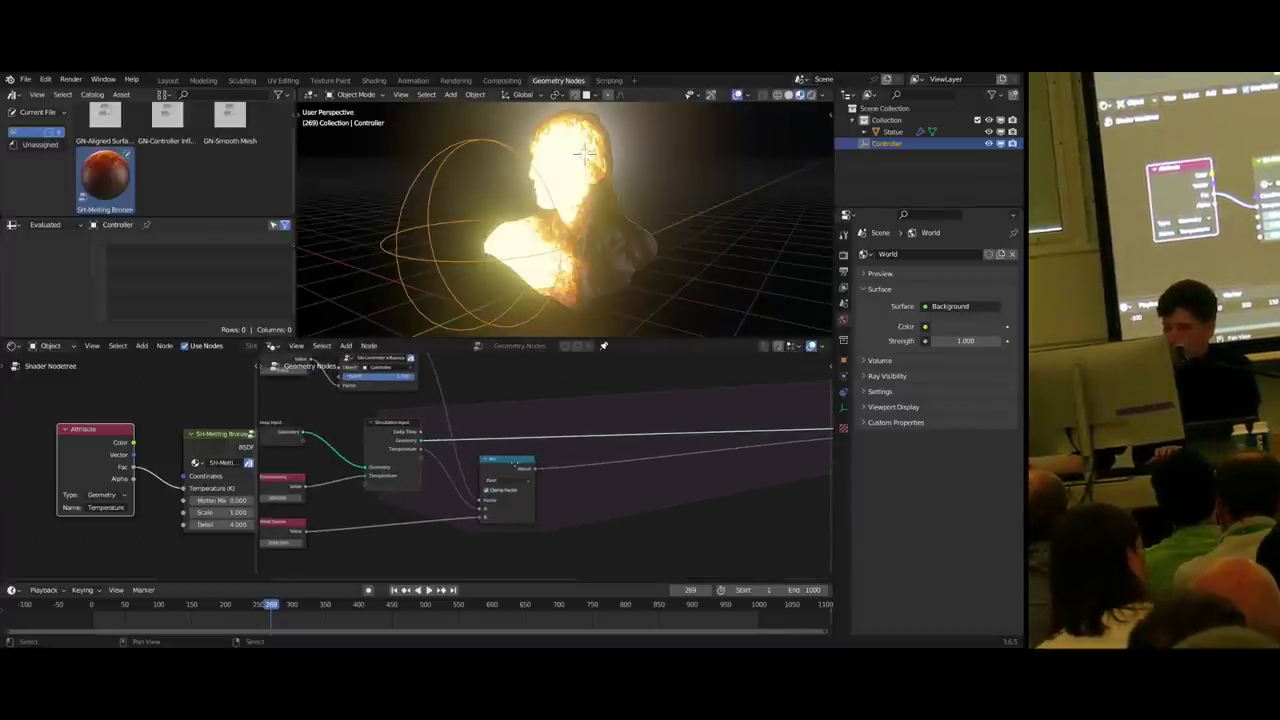
- Duplicate the Mix node and insert the copy on the Temperature link between Simulation Input and the original Mix
{"action": "left_click_drag", "start_coordinate": [490, 473], "coordinate": [582, 468]}
{"action": "middle_click_drag", "start_coordinate": [583, 469], "coordinate": [636, 474]}
{"action": "key", "text": "shift+d"}
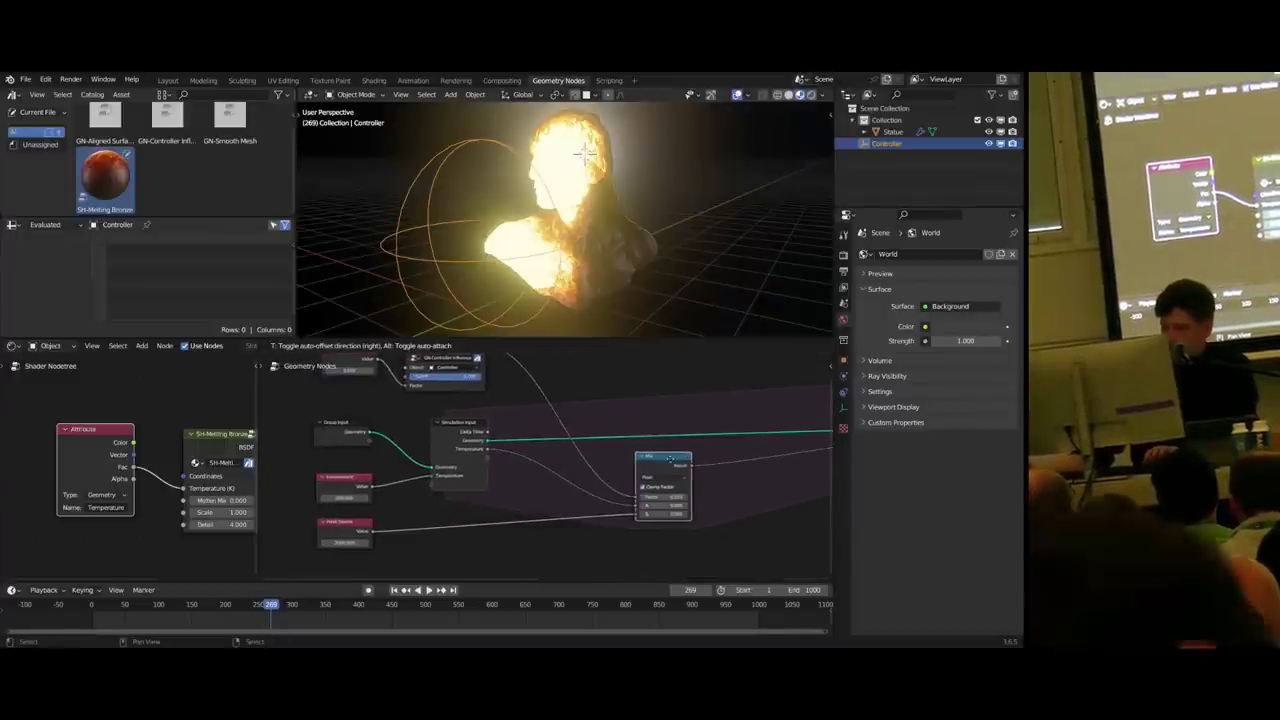
{"action": "left_click", "coordinate": [543, 467]}
{"action": "left_click_drag", "start_coordinate": [543, 465], "coordinate": [577, 462]}
{"action": "scroll", "coordinate": [520, 455], "scroll_direction": "down", "scroll_amount": 2}
{"action": "middle_click_drag", "start_coordinate": [478, 442], "coordinate": [505, 445]}
{"action": "scroll", "coordinate": [507, 448], "scroll_direction": "up", "scroll_amount": 1}
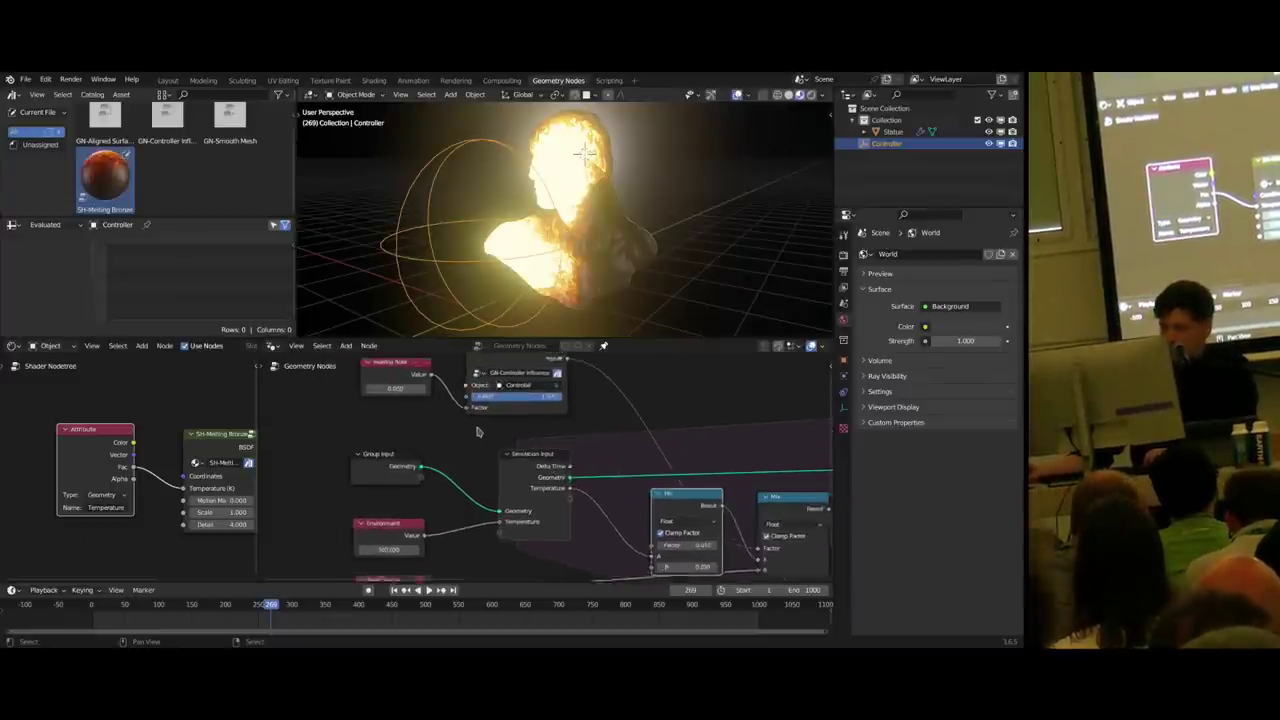
- Raise the Heating Rate and GN-Controller Influence nodes, then duplicate Heating Rate and label the copy Cooling Rate
{"action": "scroll", "coordinate": [388, 446], "scroll_direction": "up", "scroll_amount": 1}
{"action": "key", "text": "g"}
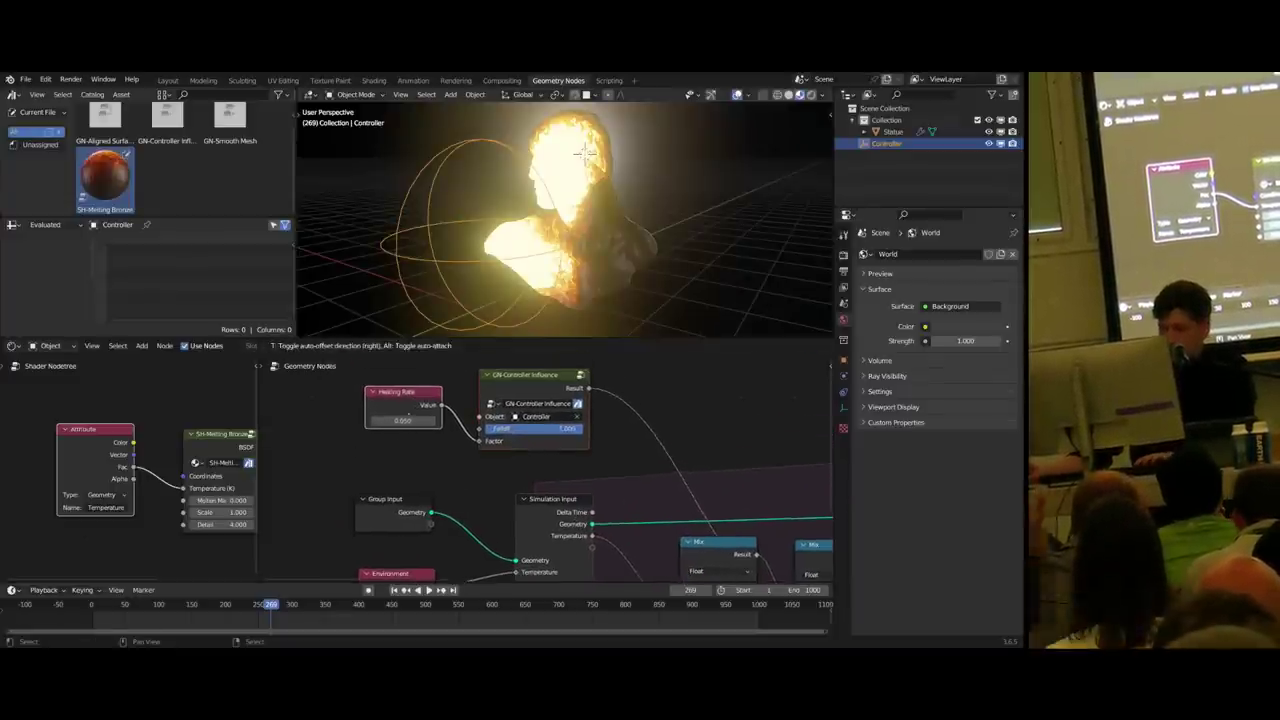
{"action": "left_click", "coordinate": [408, 407]}
{"action": "left_click", "coordinate": [403, 380]}
{"action": "key", "text": "shift+d"}
{"action": "left_click", "coordinate": [407, 446]}
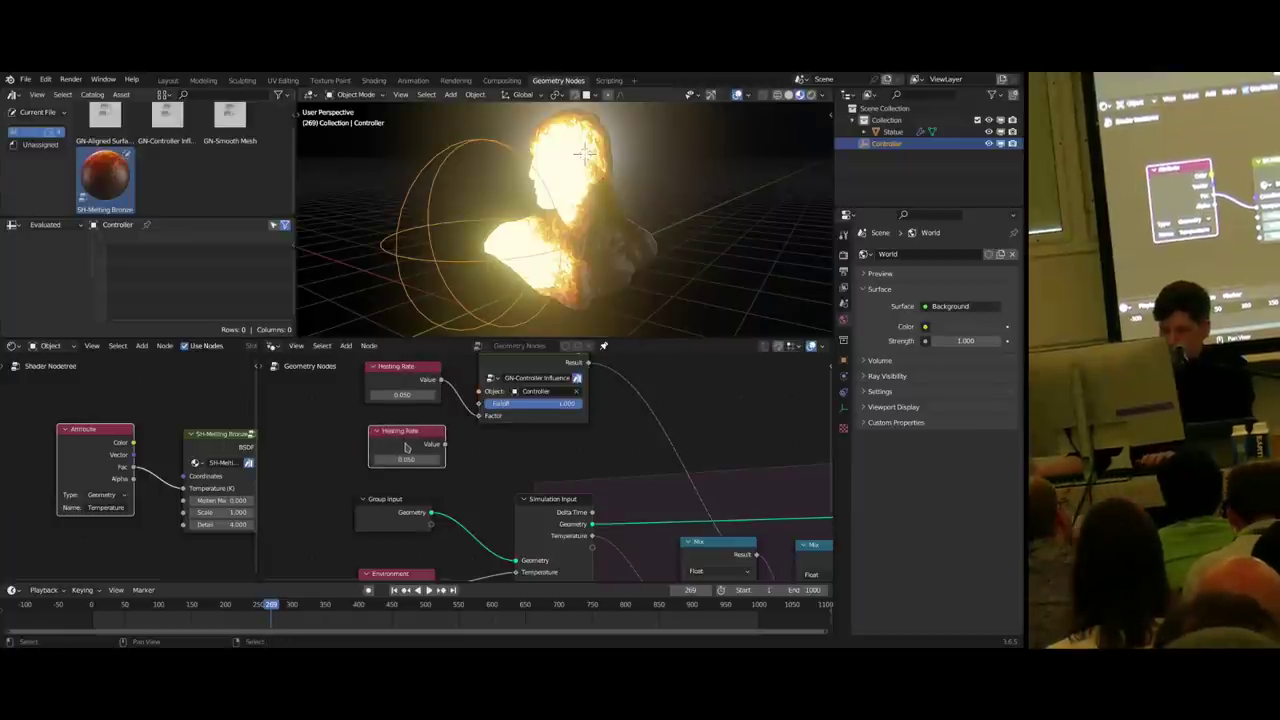
{"action": "key", "text": "F2"}
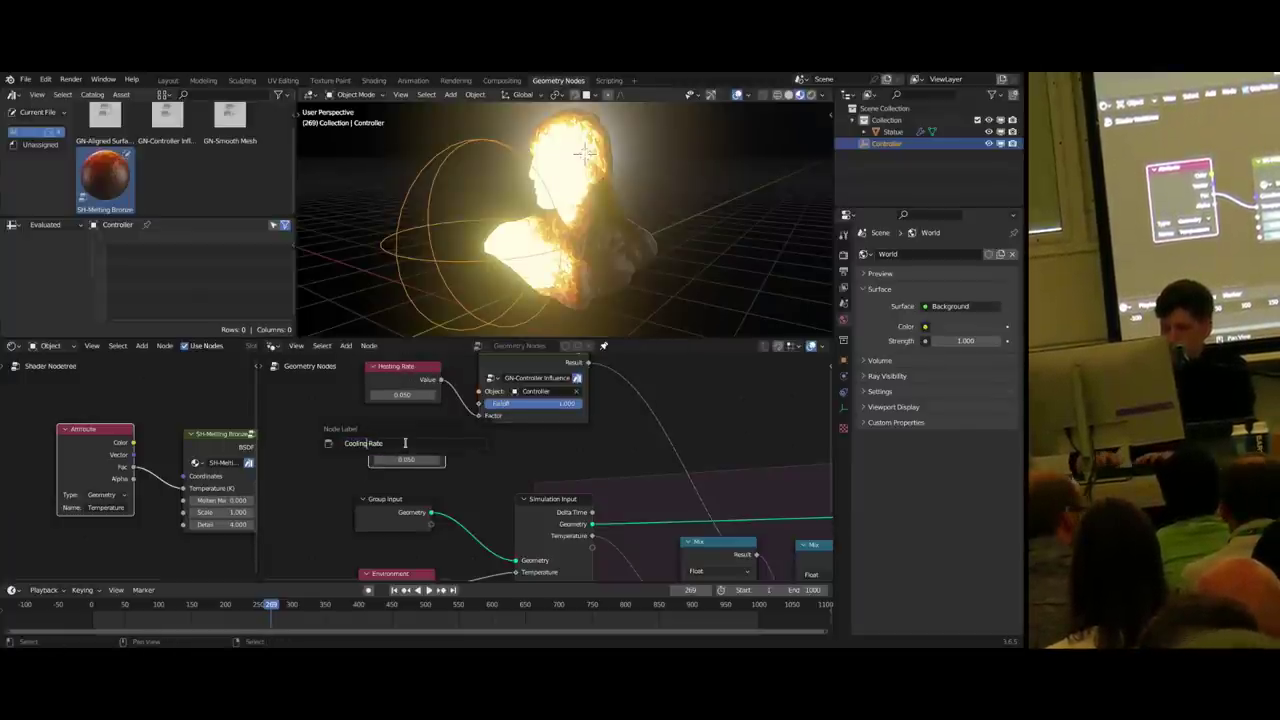
{"action": "key", "text": "Return"}
- Set the Cooling Rate to 0.01 and connect it to the Factor of the new first Mix node
{"action": "scroll", "coordinate": [466, 457], "scroll_direction": "down", "scroll_amount": 1}
{"action": "middle_click_drag", "start_coordinate": [465, 456], "coordinate": [416, 436]}
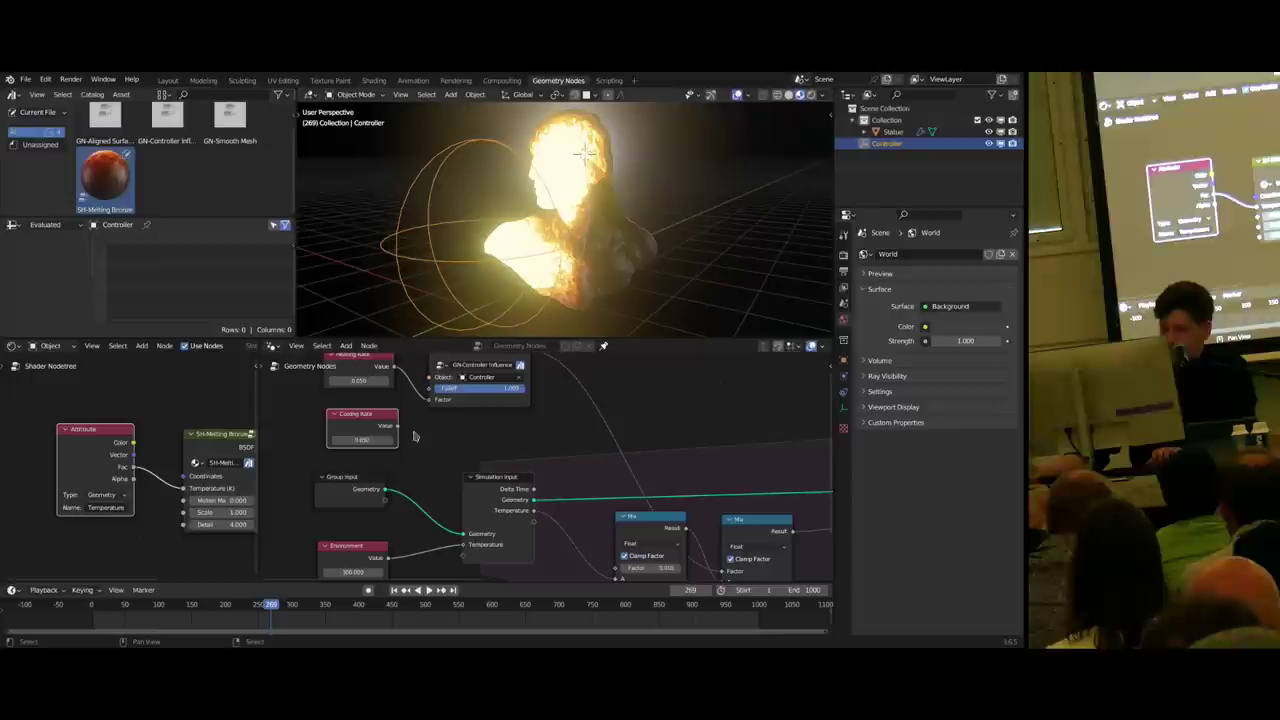
{"action": "left_click", "coordinate": [356, 437]}
{"action": "type", "text": ".01"}
{"action": "key", "text": "Return"}
{"action": "left_click_drag", "start_coordinate": [398, 426], "coordinate": [616, 537]}
{"action": "left_click_drag", "start_coordinate": [501, 494], "coordinate": [497, 505]}
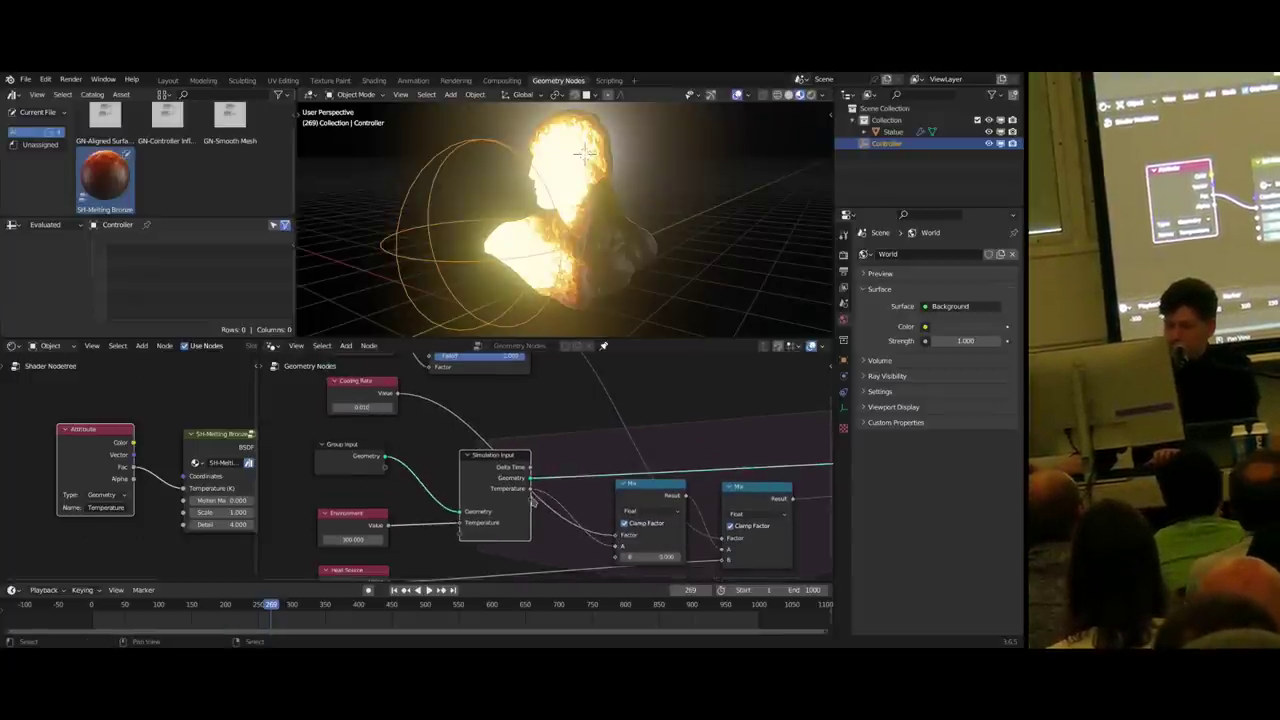
- Connect the Environment value to input B of the first Mix node
{"action": "scroll", "coordinate": [500, 492], "scroll_direction": "down", "scroll_amount": 2}
{"action": "middle_click_drag", "start_coordinate": [582, 480], "coordinate": [568, 454]}
{"action": "scroll", "coordinate": [584, 477], "scroll_direction": "up", "scroll_amount": 2}
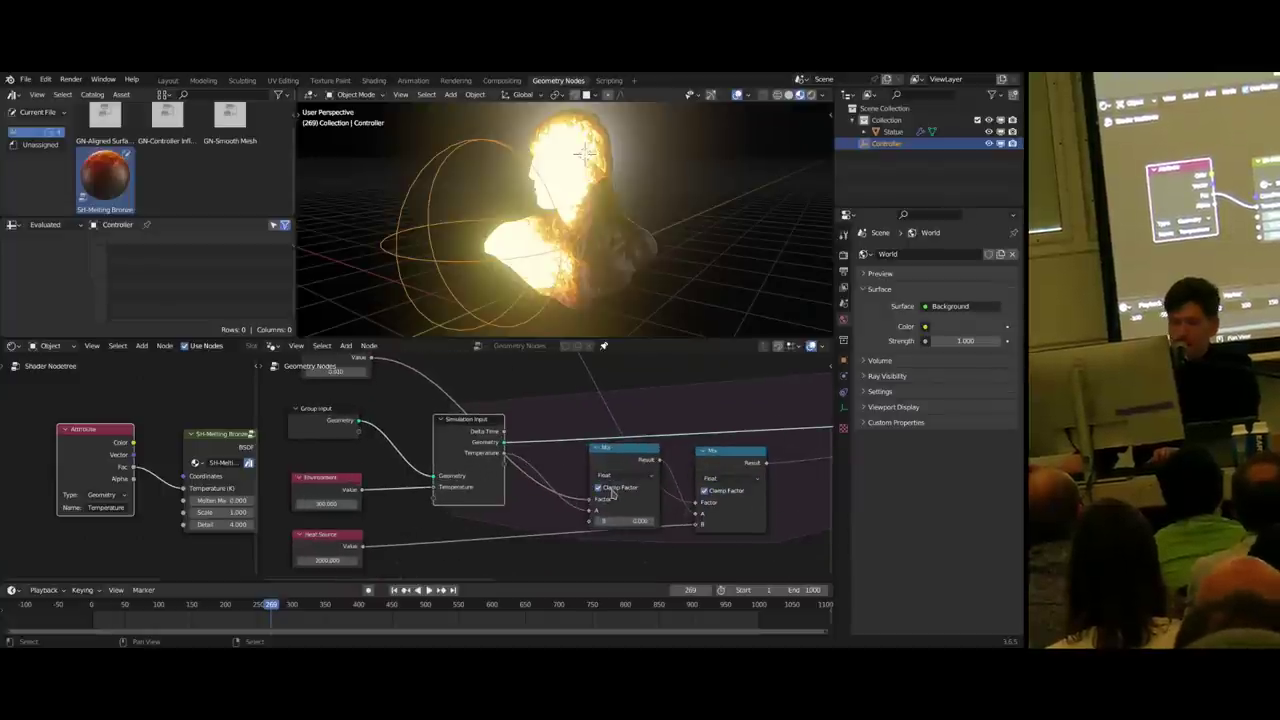
{"action": "left_click", "coordinate": [625, 452]}
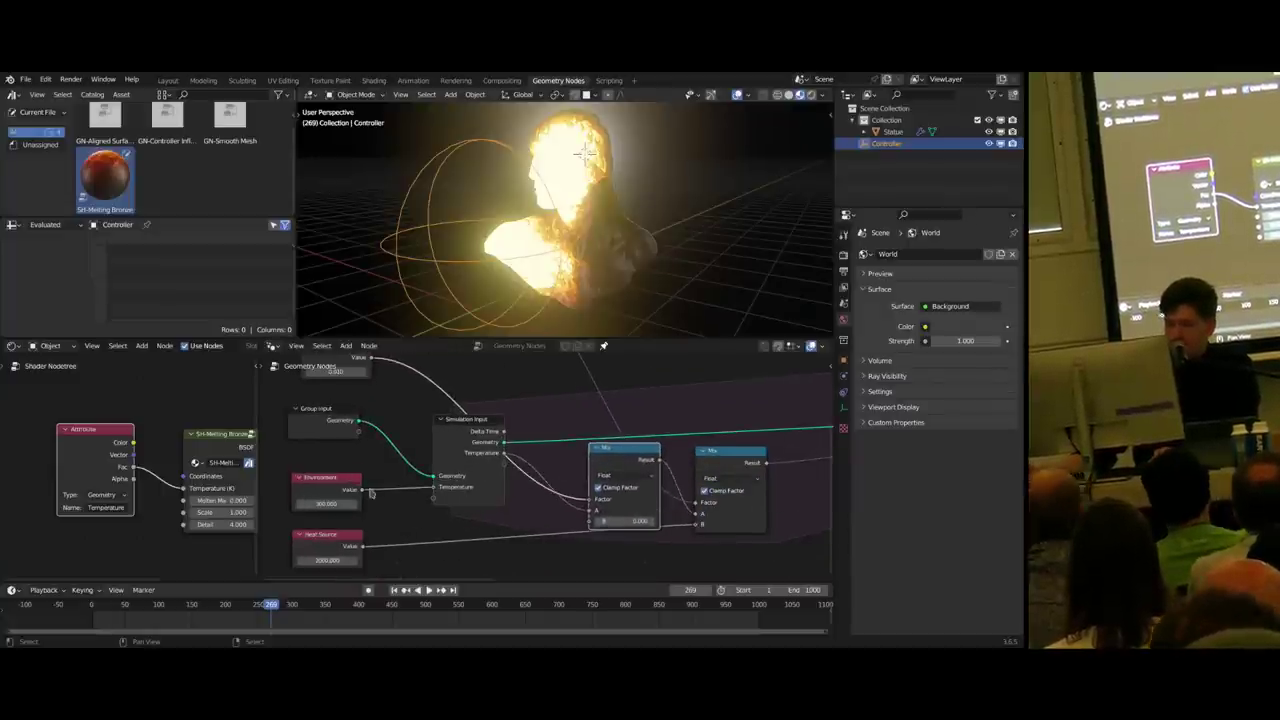
{"action": "left_click_drag", "start_coordinate": [362, 489], "coordinate": [592, 530]}
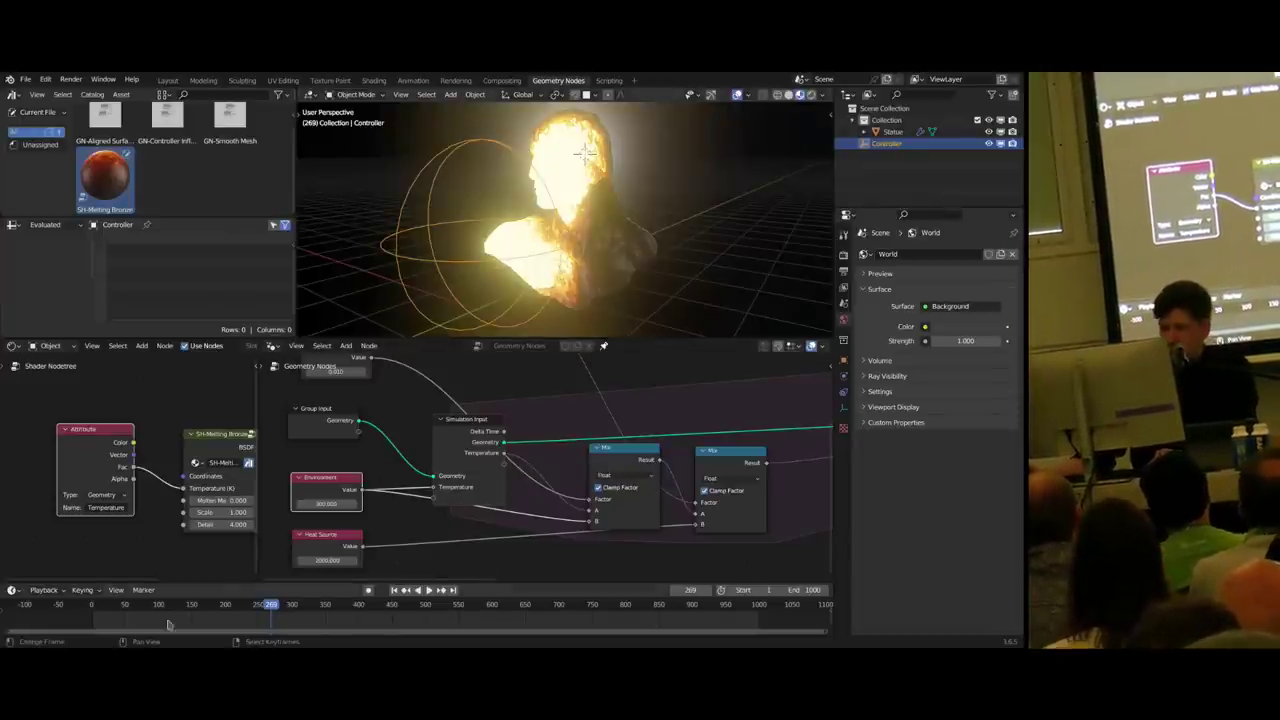
- Replay the simulation from the start, move the Controller over the head to the base of the chest, and stop at frame 201
{"action": "key", "text": "shift+Left"}
{"action": "key", "text": "space"}
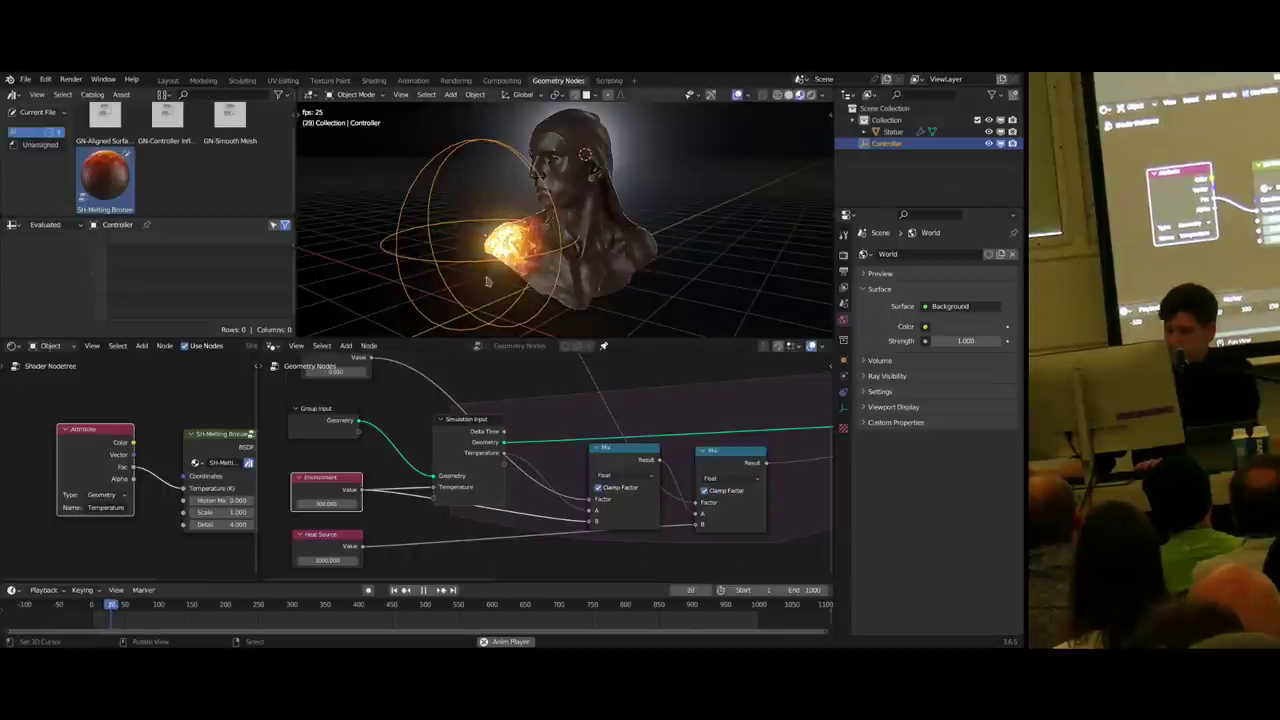
{"action": "key", "text": "g"}
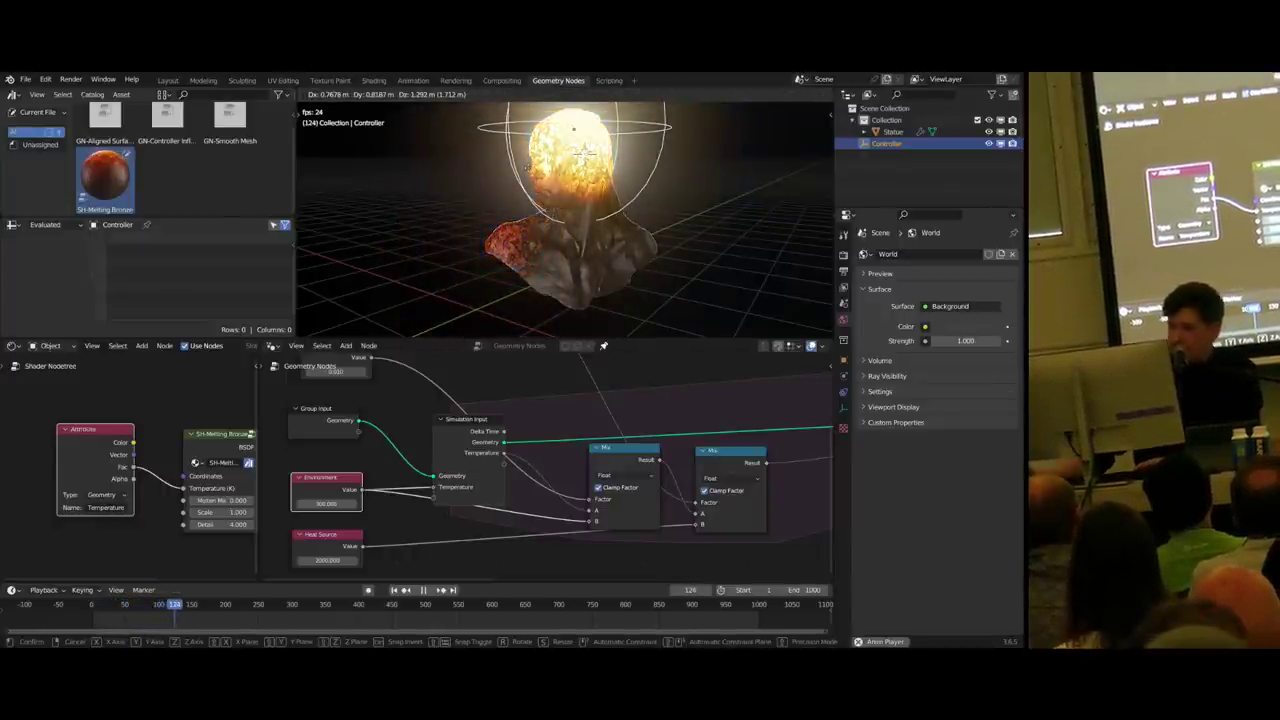
{"action": "left_click", "coordinate": [553, 318]}
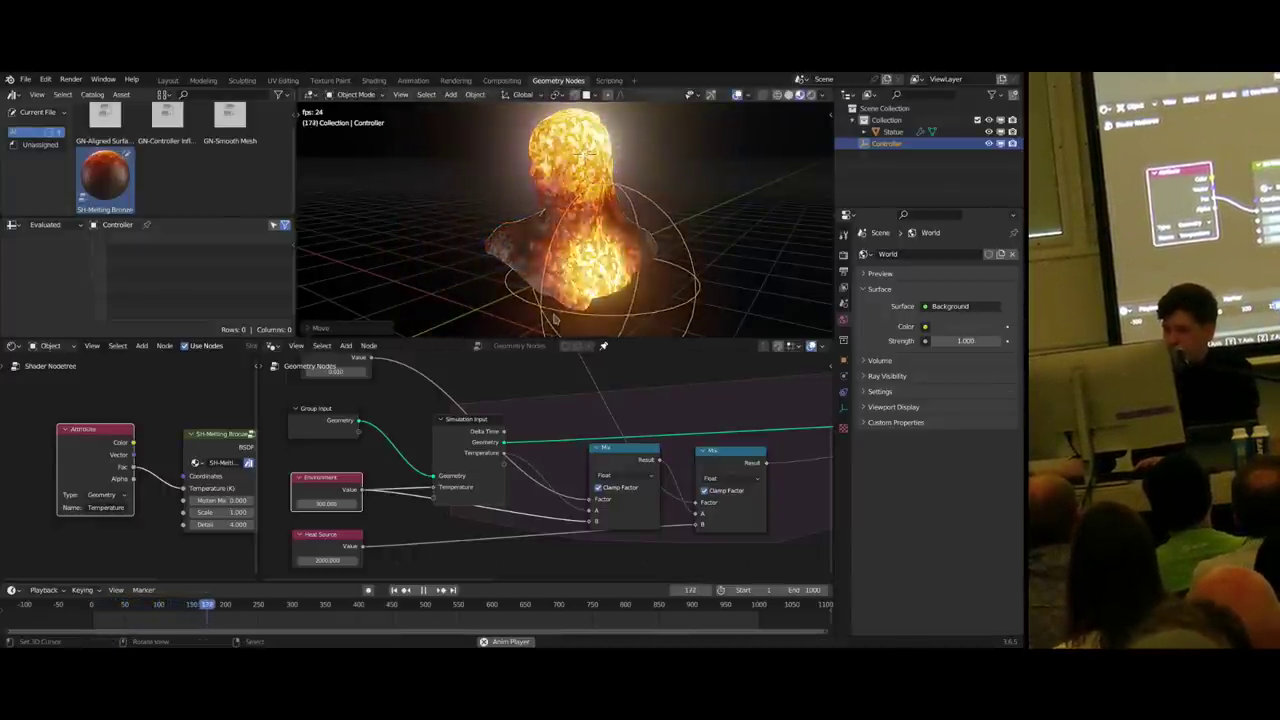
{"action": "key", "text": "space"}
{"action": "key", "text": "Home"}
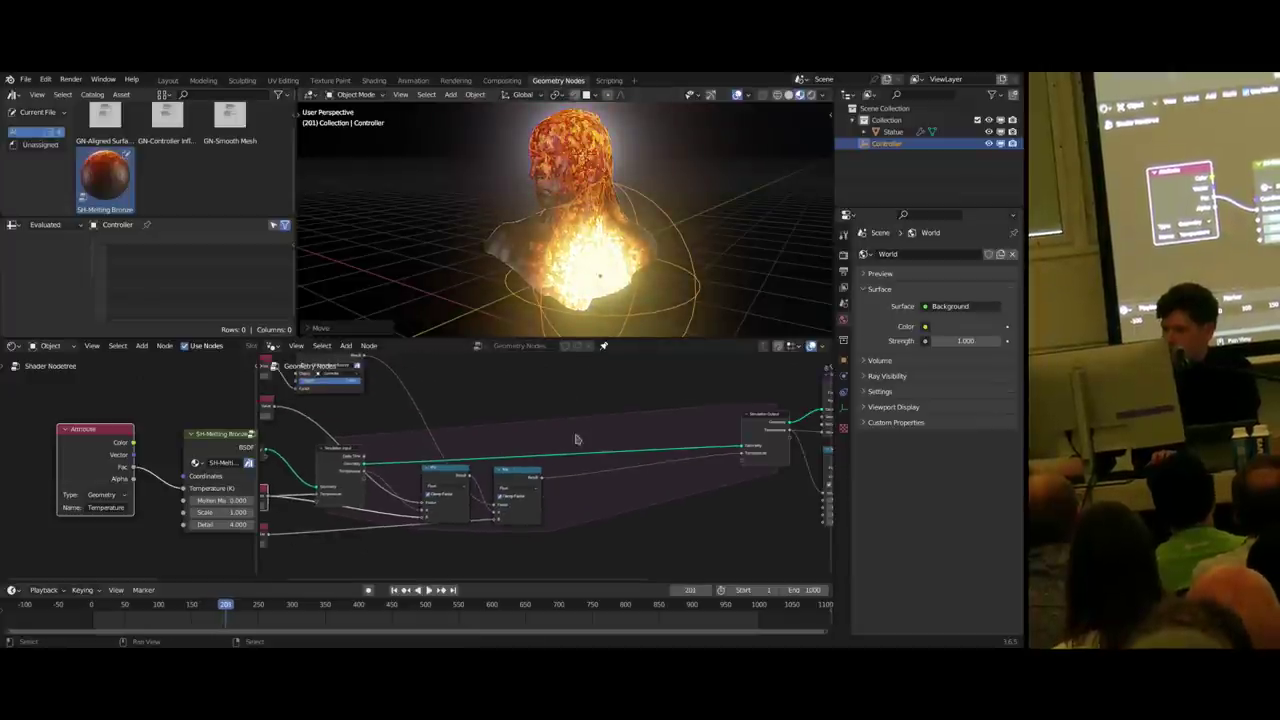
- Add a Blur Attribute node after the second Mix and connect its Value to the Simulation Output's Temperature
{"action": "scroll", "coordinate": [580, 442], "scroll_direction": "up", "scroll_amount": 2}
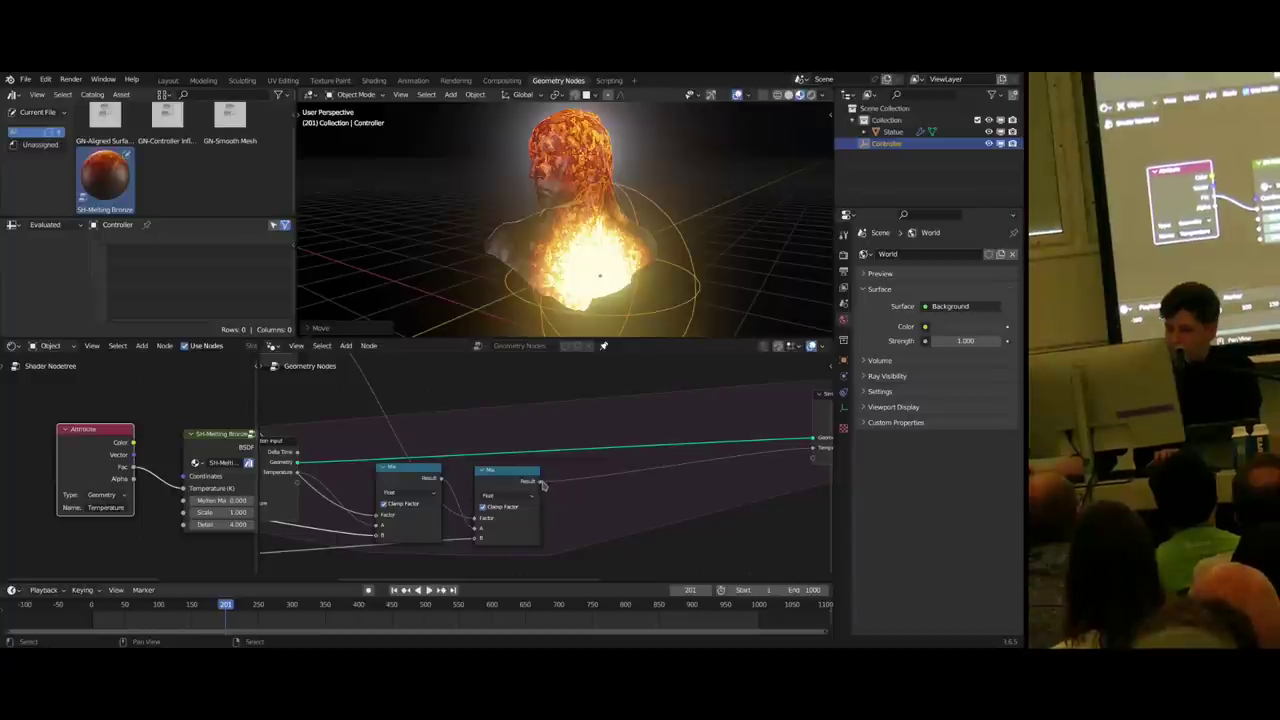
{"action": "left_click_drag", "start_coordinate": [538, 484], "coordinate": [621, 492]}
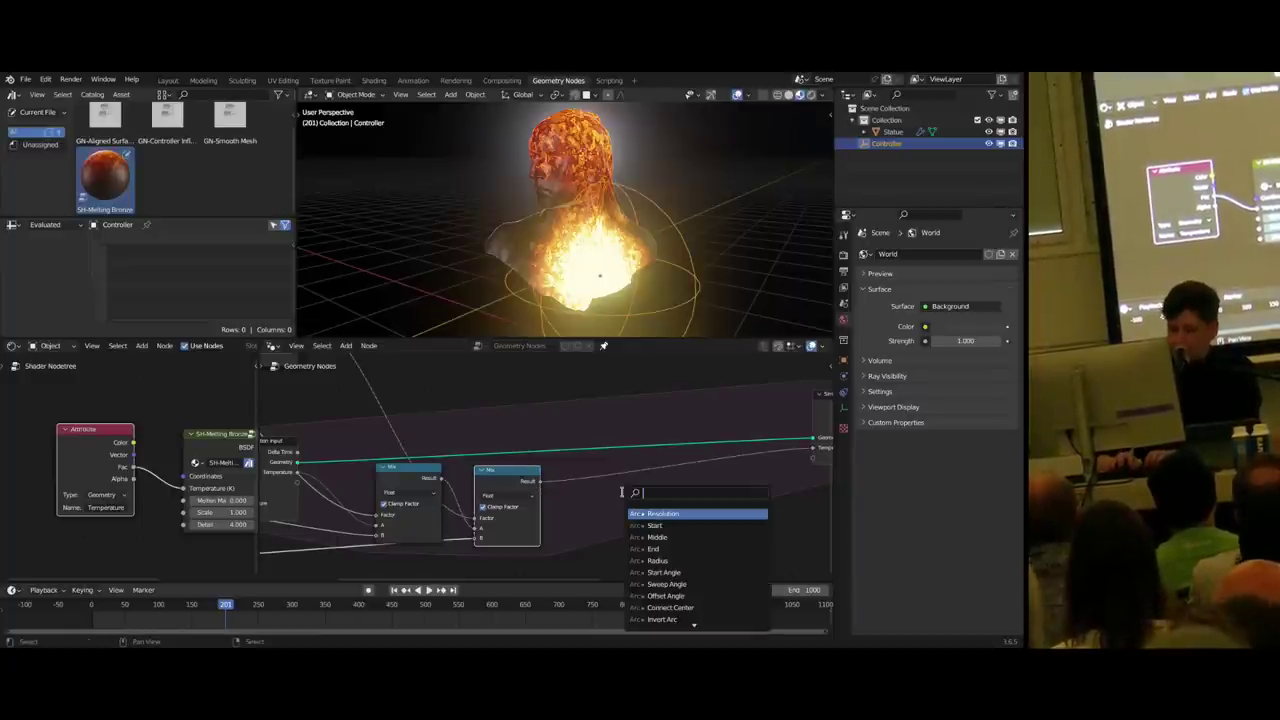
{"action": "type", "text": "blur"}
{"action": "key", "text": "Return"}
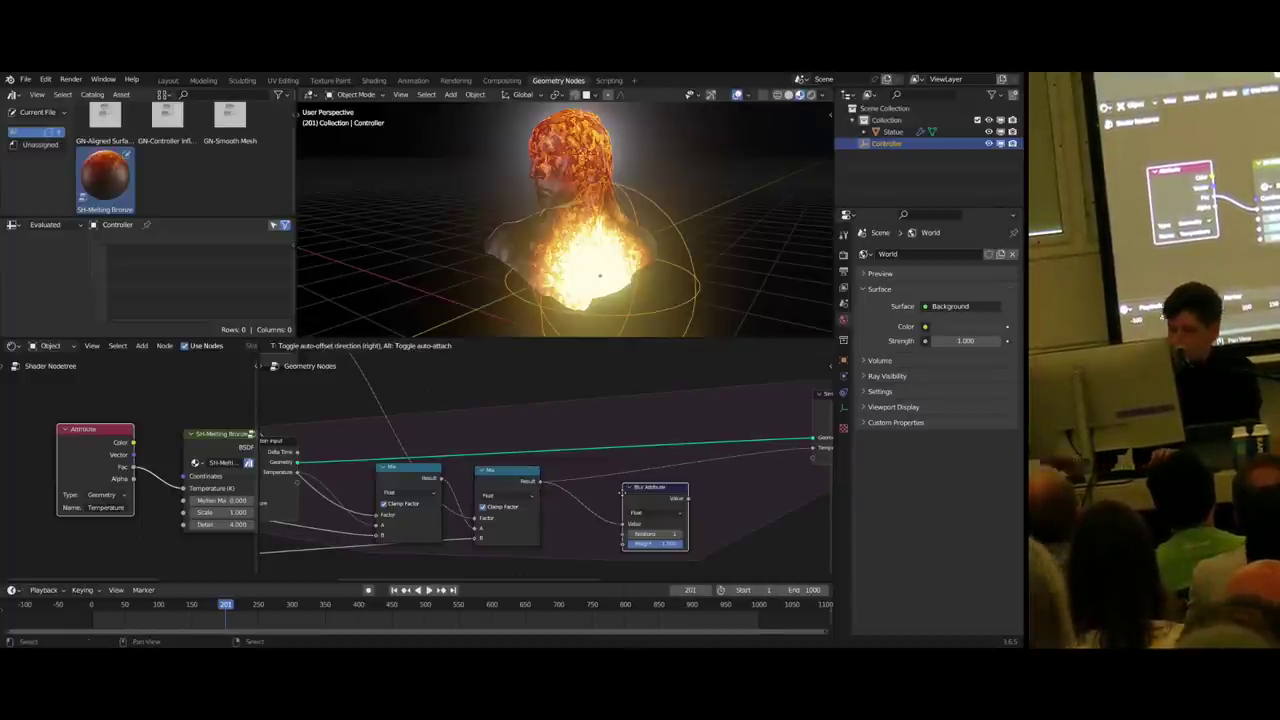
{"action": "left_click", "coordinate": [557, 481]}
{"action": "middle_click_drag", "start_coordinate": [623, 494], "coordinate": [508, 496]}
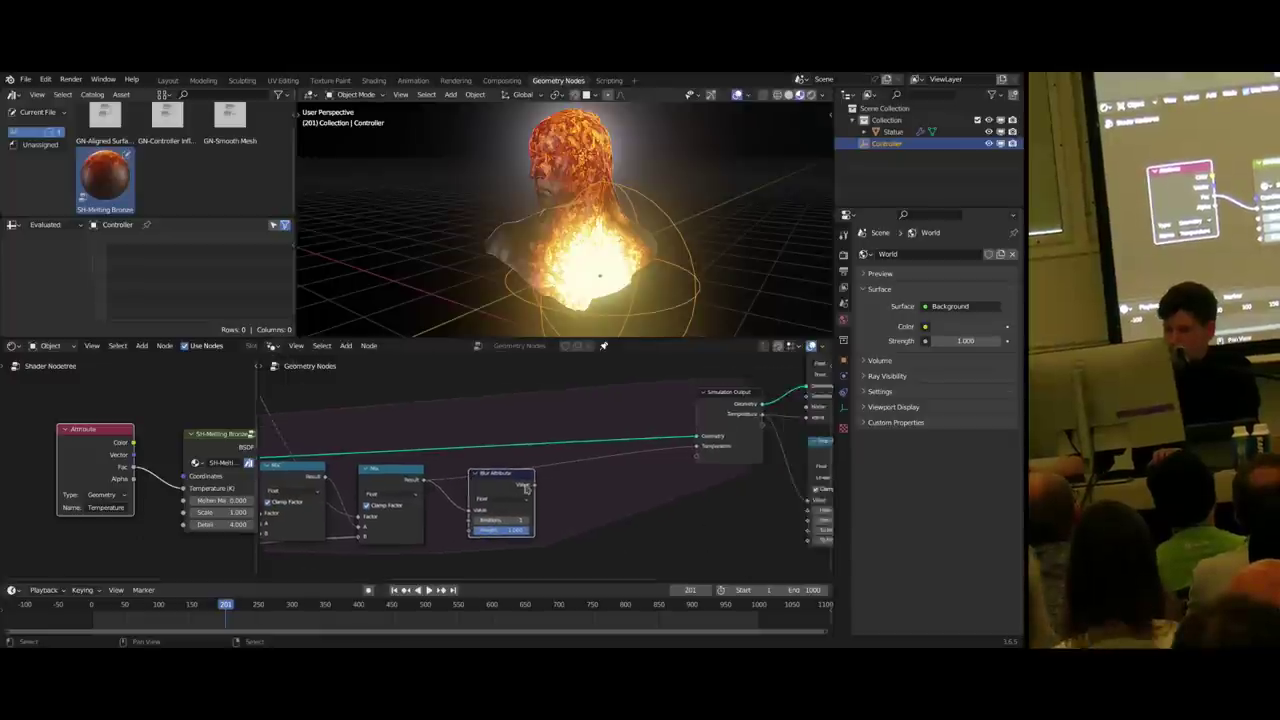
{"action": "scroll", "coordinate": [536, 492], "scroll_direction": "up", "scroll_amount": 3}
{"action": "left_click_drag", "start_coordinate": [538, 491], "coordinate": [597, 472]}
{"action": "left_click_drag", "start_coordinate": [736, 445], "coordinate": [736, 441]}
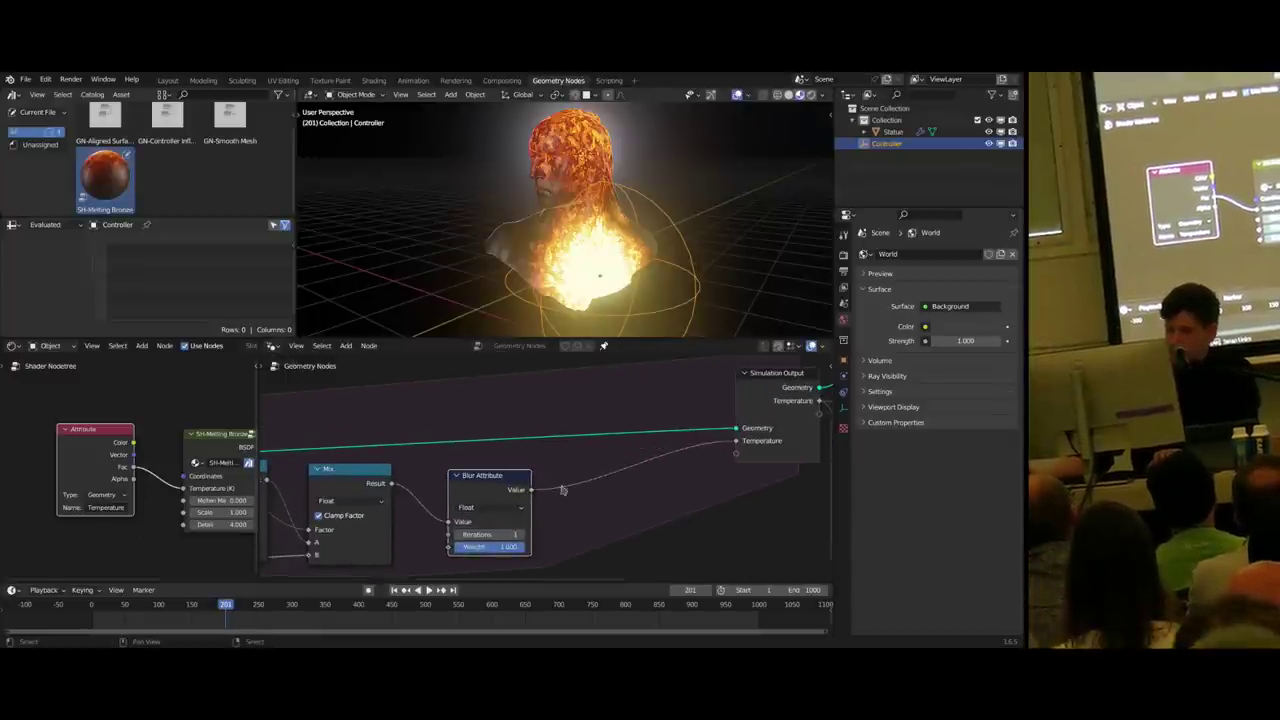
- Adjust the Blur Attribute node's placement beside the second Mix and set its Iterations to 20
{"action": "middle_click_drag", "start_coordinate": [492, 494], "coordinate": [526, 491]}
{"action": "left_click_drag", "start_coordinate": [526, 491], "coordinate": [503, 489]}
{"action": "middle_click_drag", "start_coordinate": [503, 489], "coordinate": [570, 456]}
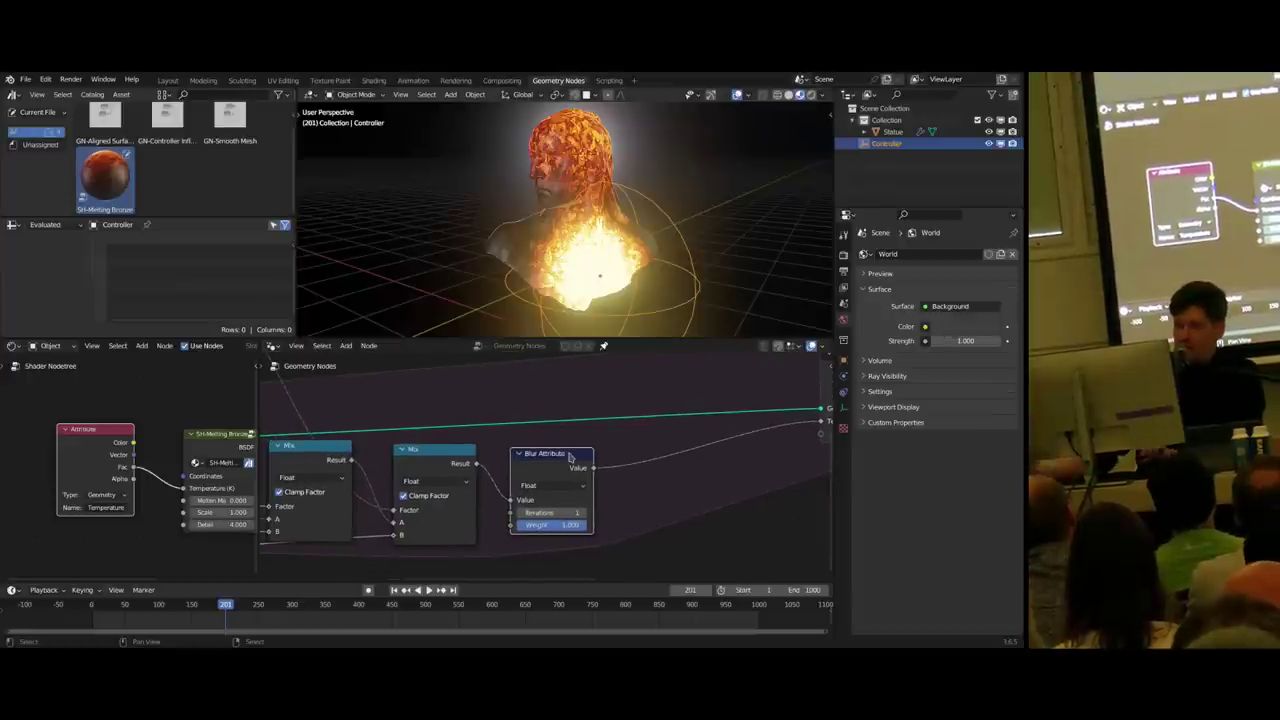
{"action": "scroll", "coordinate": [570, 458], "scroll_direction": "down", "scroll_amount": 2}
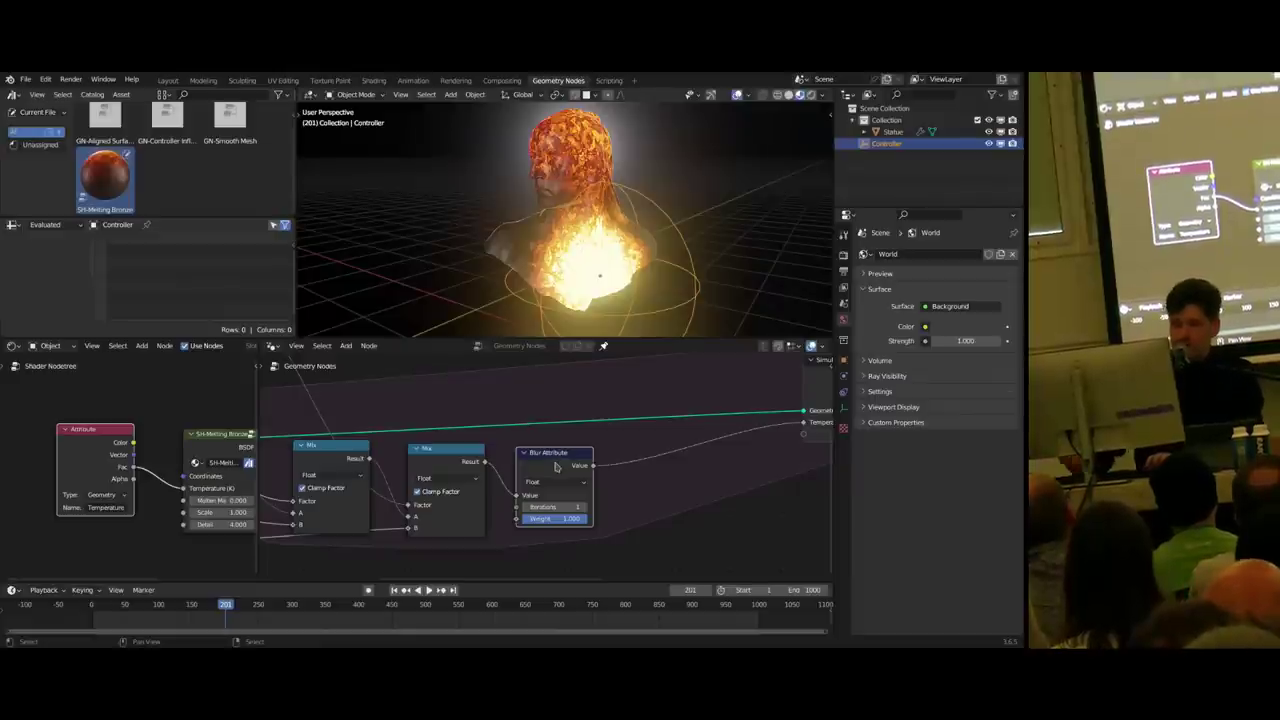
{"action": "left_click", "coordinate": [553, 507]}
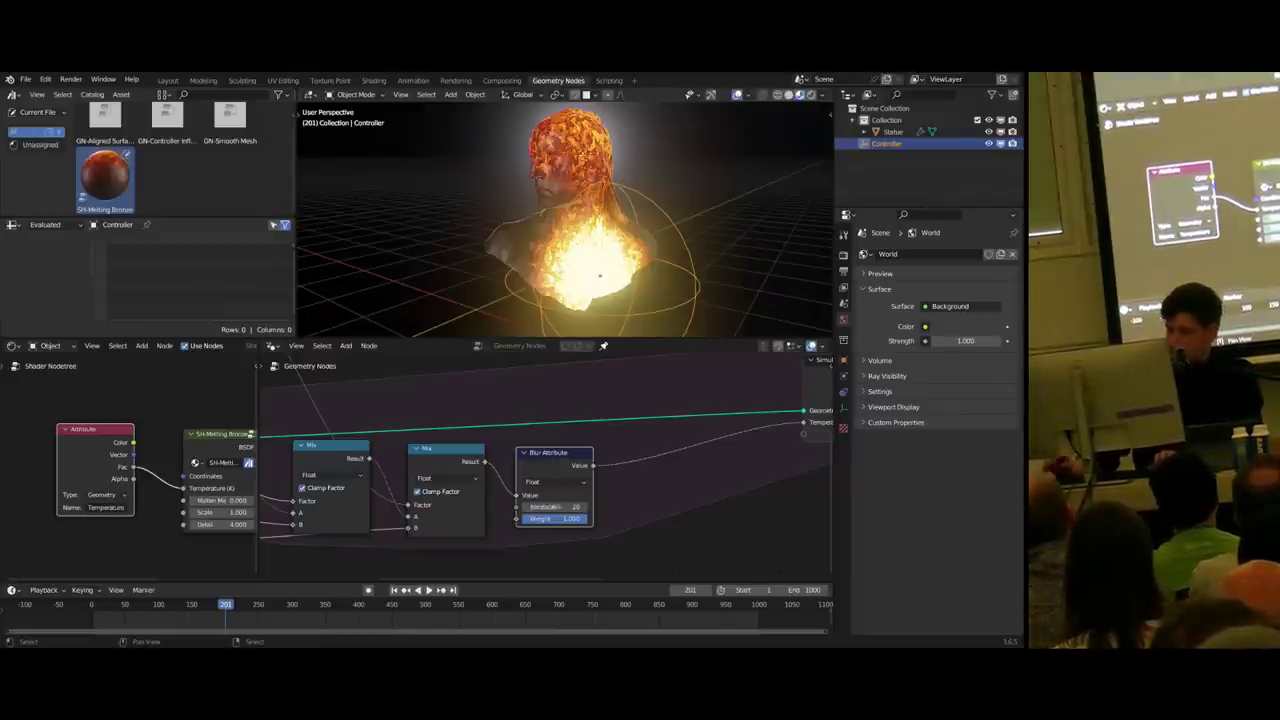
- Add a Value node below the second Mix and connect it to the Blur Attribute's Weight
{"action": "middle_click_drag", "start_coordinate": [476, 541], "coordinate": [522, 518]}
{"action": "key", "text": "shift+a"}
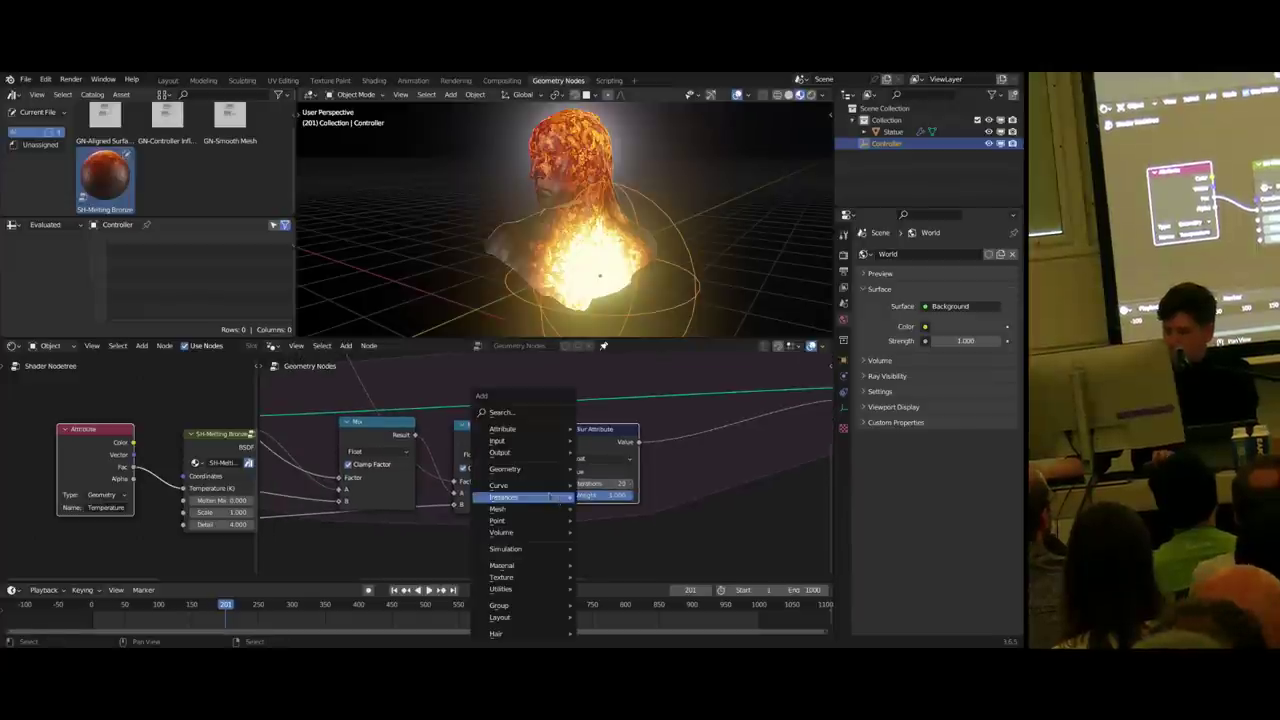
{"action": "type", "text": "value"}
{"action": "key", "text": "Return"}
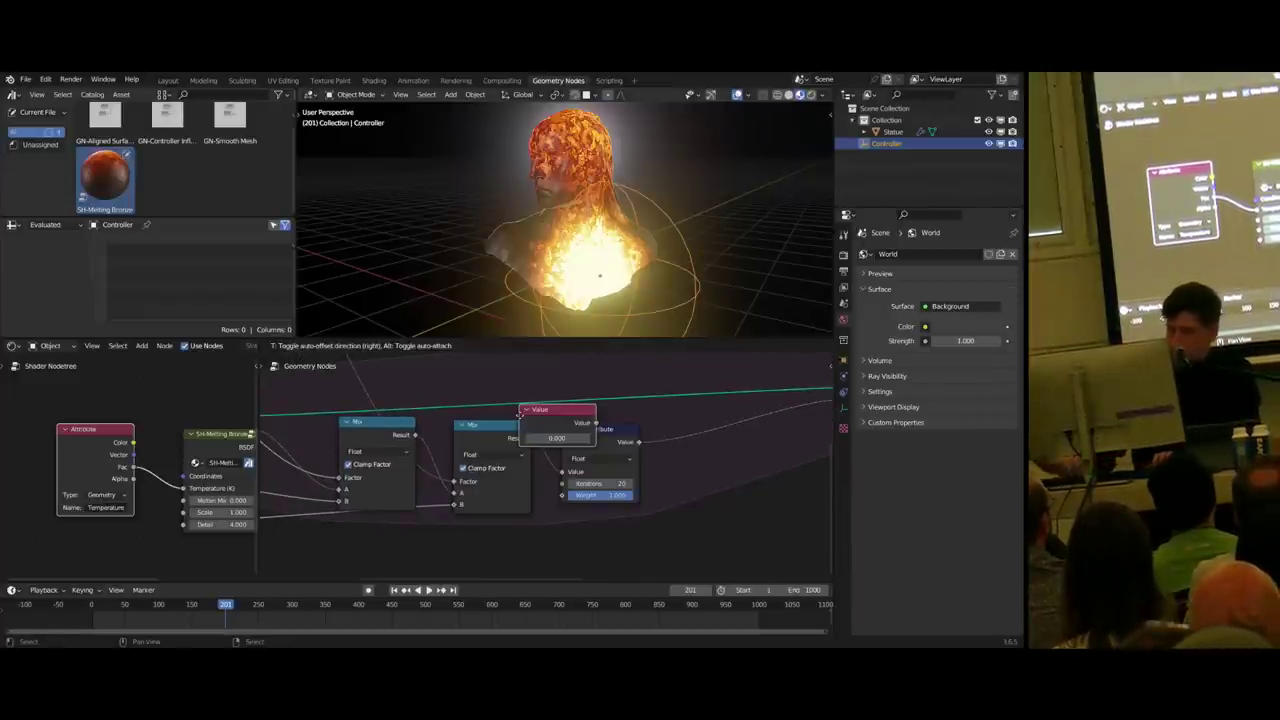
{"action": "left_click", "coordinate": [486, 534]}
{"action": "left_click_drag", "start_coordinate": [528, 532], "coordinate": [563, 495]}
- Set the new Value node to 0.5 and label it Heat Distribution
{"action": "left_click", "coordinate": [497, 543]}
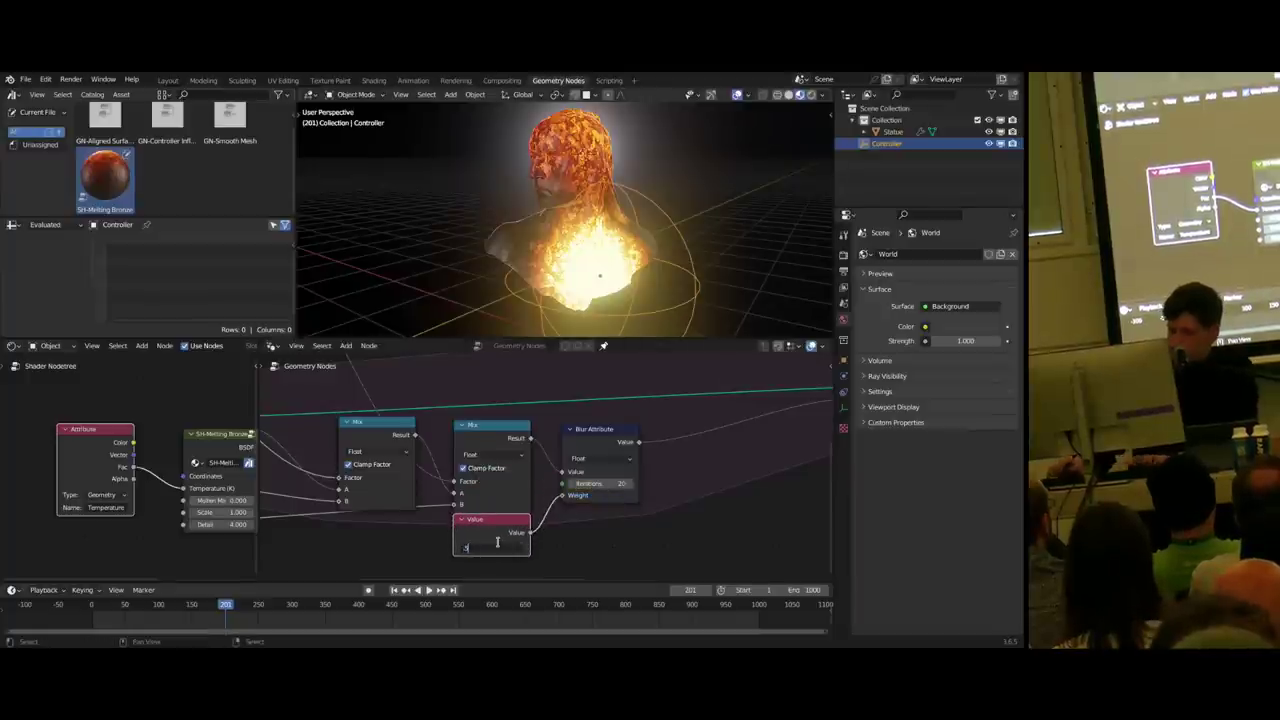
{"action": "type", "text": "5"}
{"action": "key", "text": "Return"}
{"action": "key", "text": "F2"}
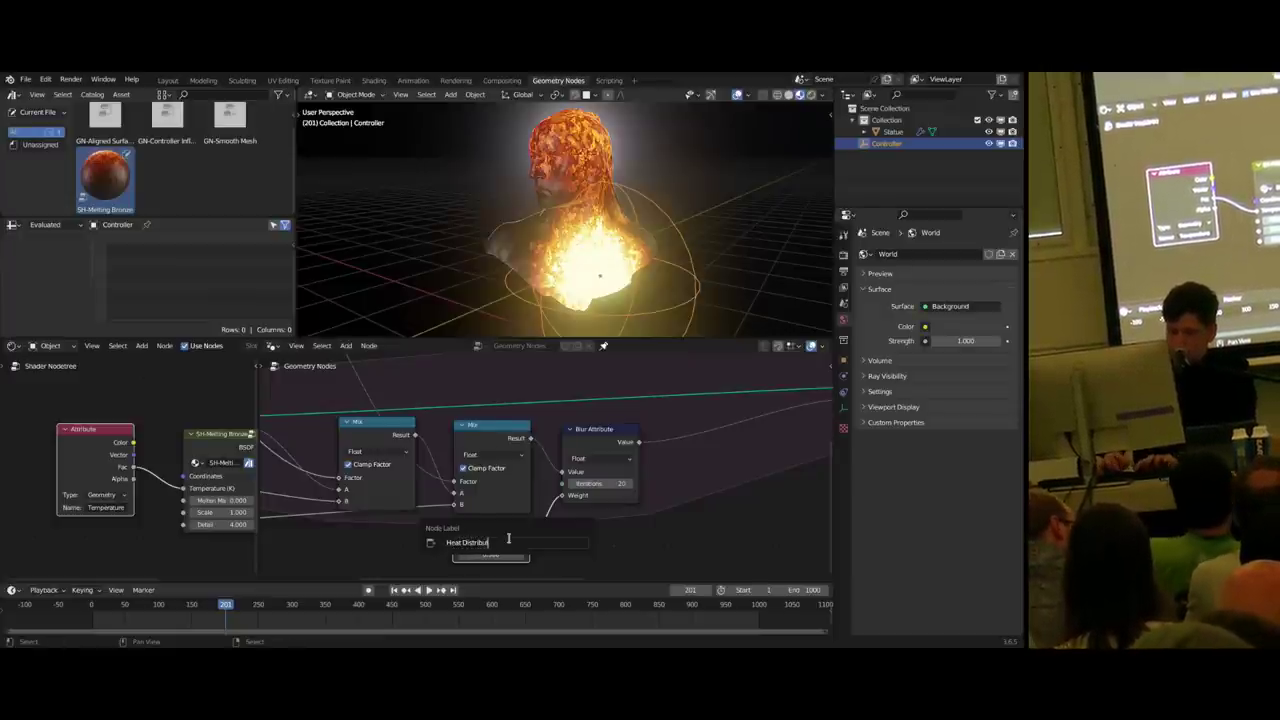
{"action": "type", "text": "Heat Distribution"}
{"action": "key", "text": "Return"}
{"action": "scroll", "coordinate": [417, 567], "scroll_direction": "down", "scroll_amount": 3}
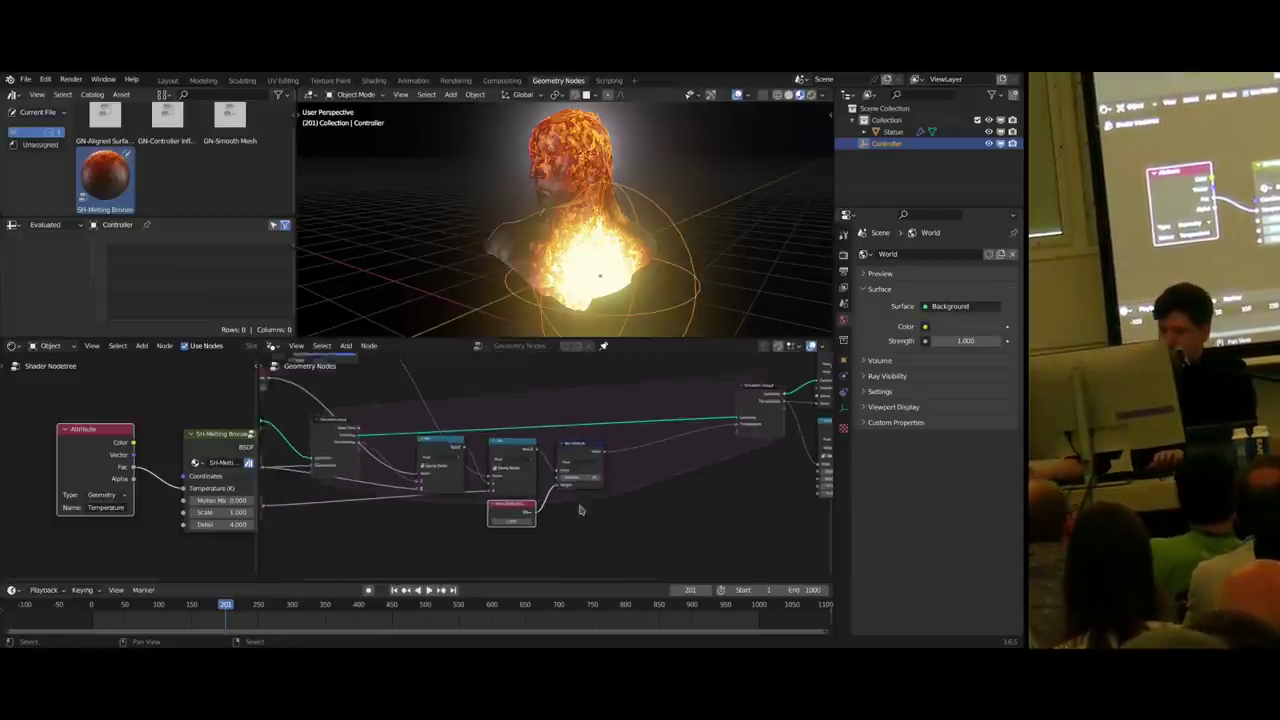
- Rerun the simulation from the start, sweep the Controller across the statue to its shoulder, and stop at frame 210
{"action": "key", "text": "shift+Left"}
{"action": "key", "text": "space"}
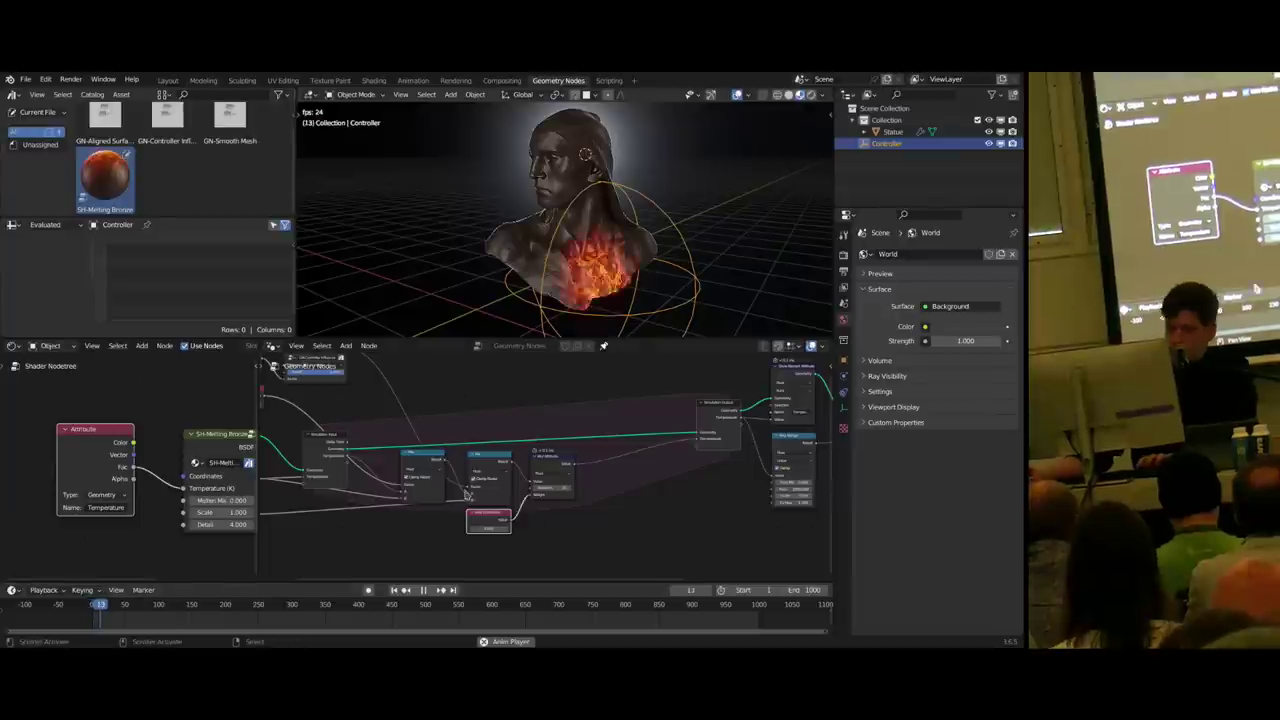
{"action": "key", "text": "g"}
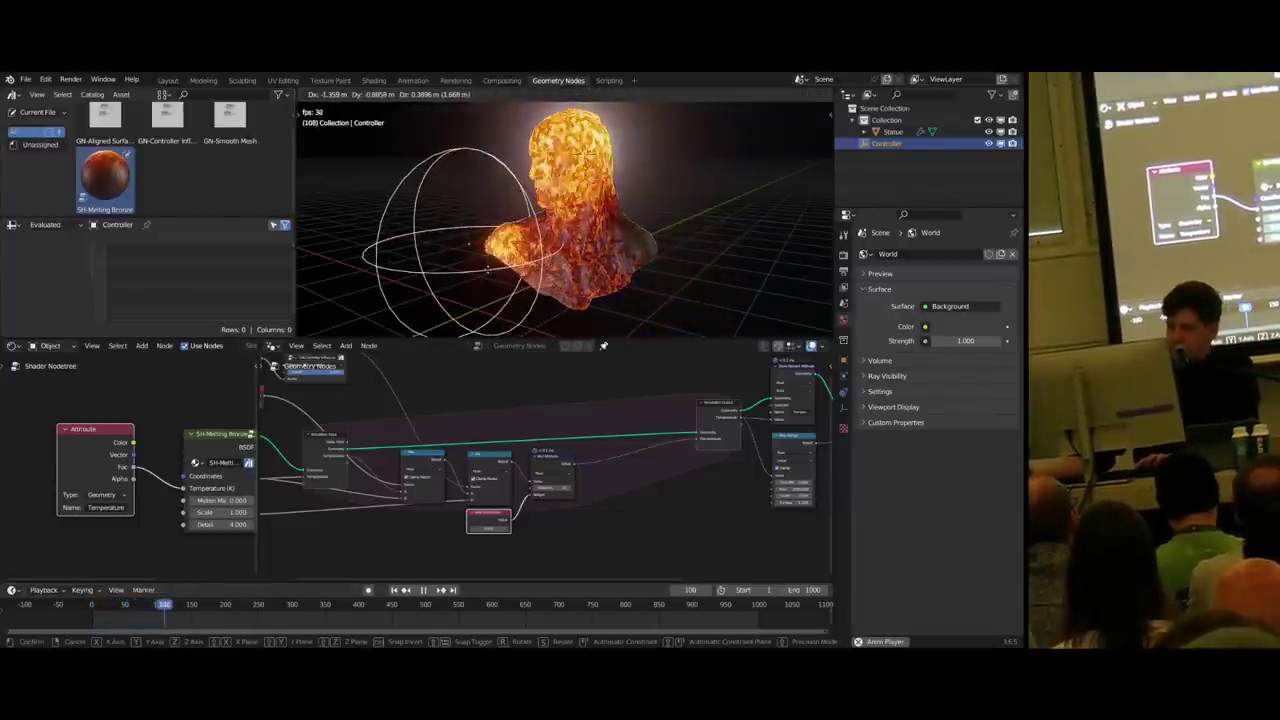
{"action": "left_click", "coordinate": [519, 286]}
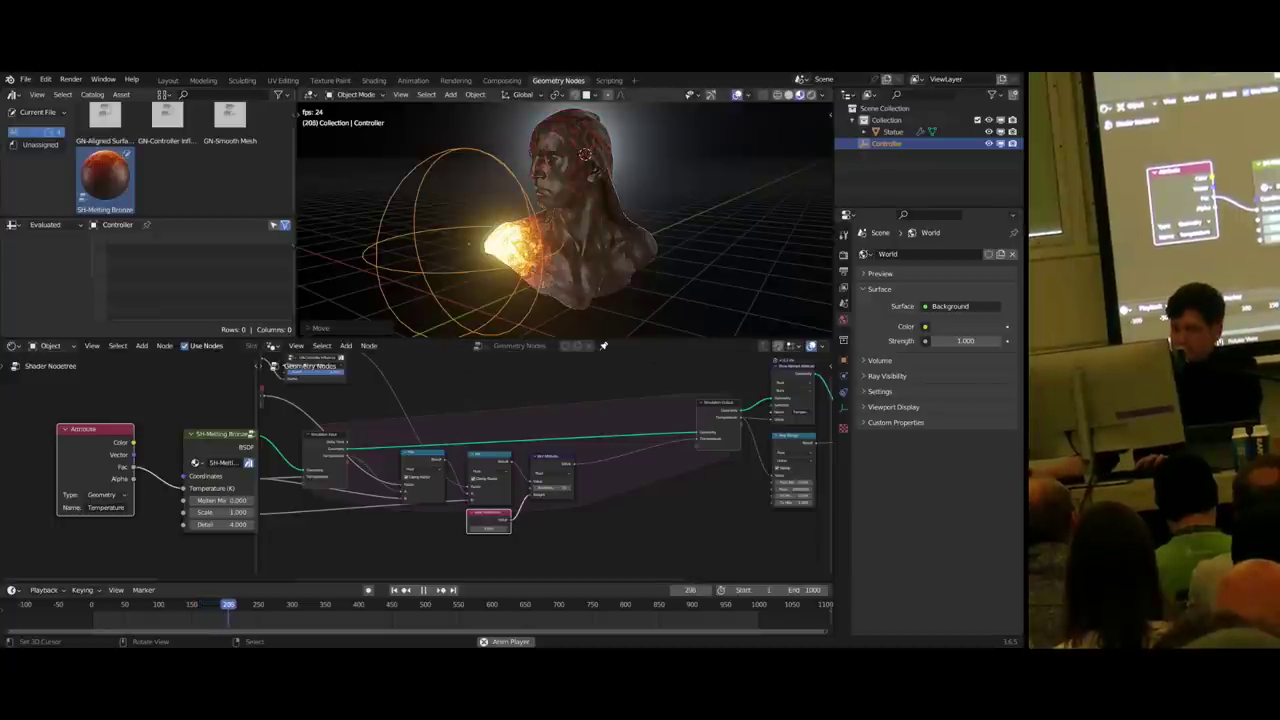
{"action": "key", "text": "space"}
- Move the Controller around the statue's head and return the timeline to frame 1
{"action": "key", "text": "g"}
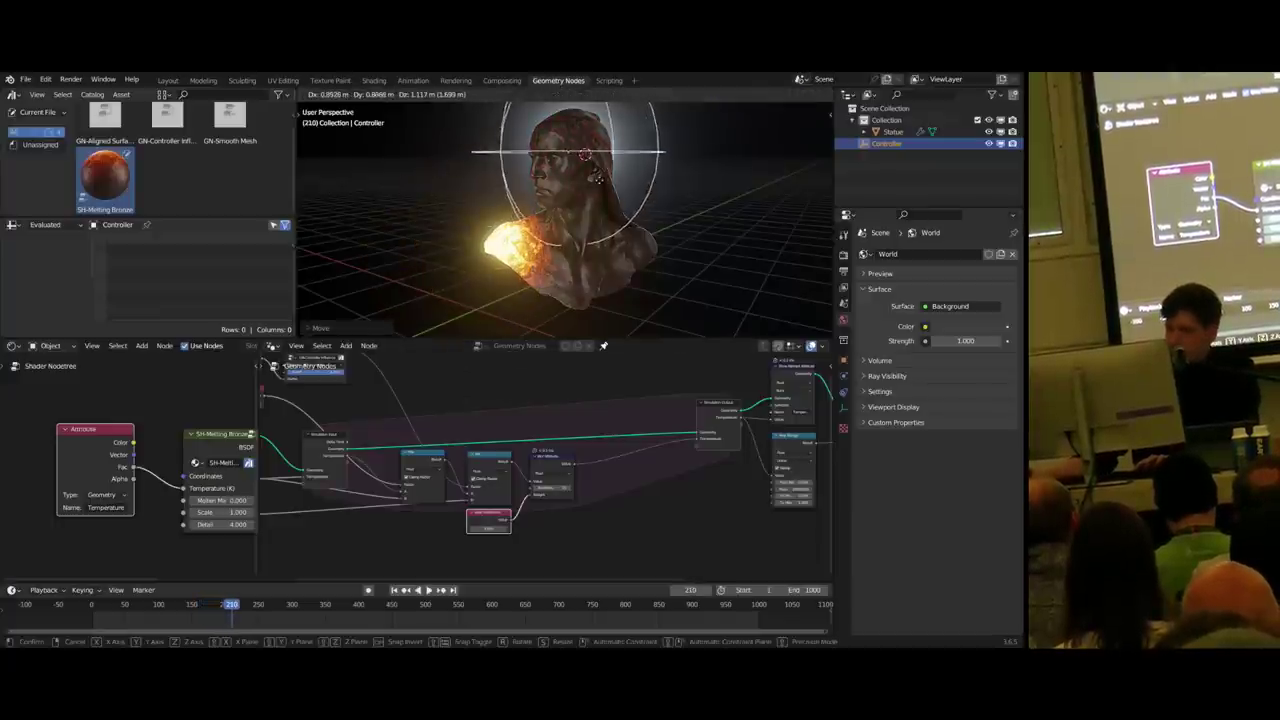
{"action": "left_click", "coordinate": [604, 185]}
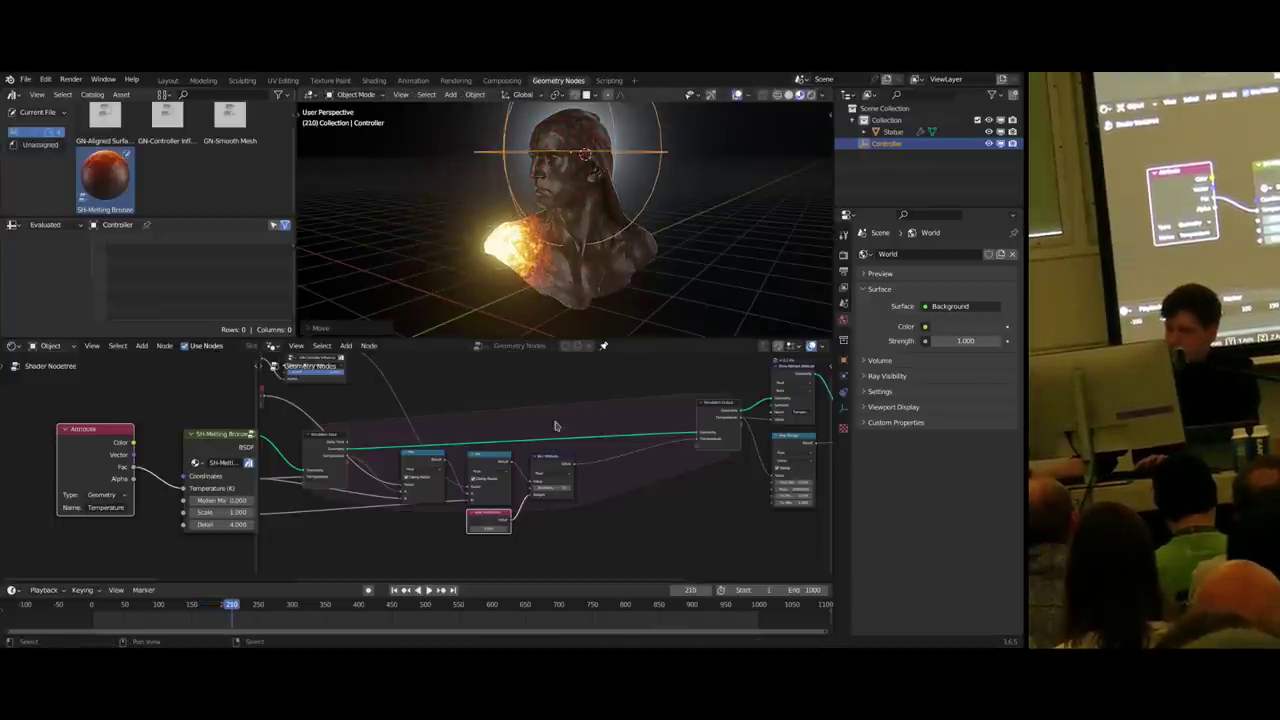
{"action": "left_click", "coordinate": [97, 620]}
{"action": "key", "text": "Right"}
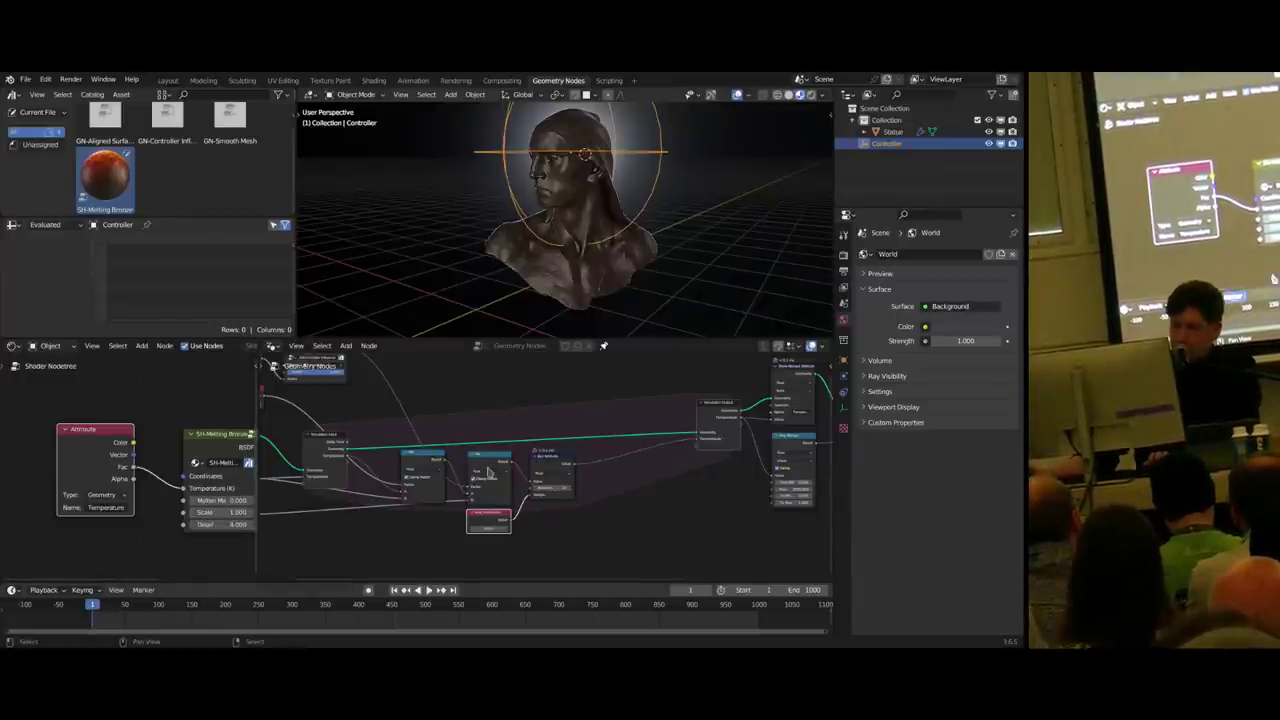
- Select the input, Mix, Blur Attribute and Simulation Input nodes and shift them together closer to the Simulation Output
{"action": "key", "text": "Home"}
{"action": "left_click_drag", "start_coordinate": [578, 381], "coordinate": [323, 543]}
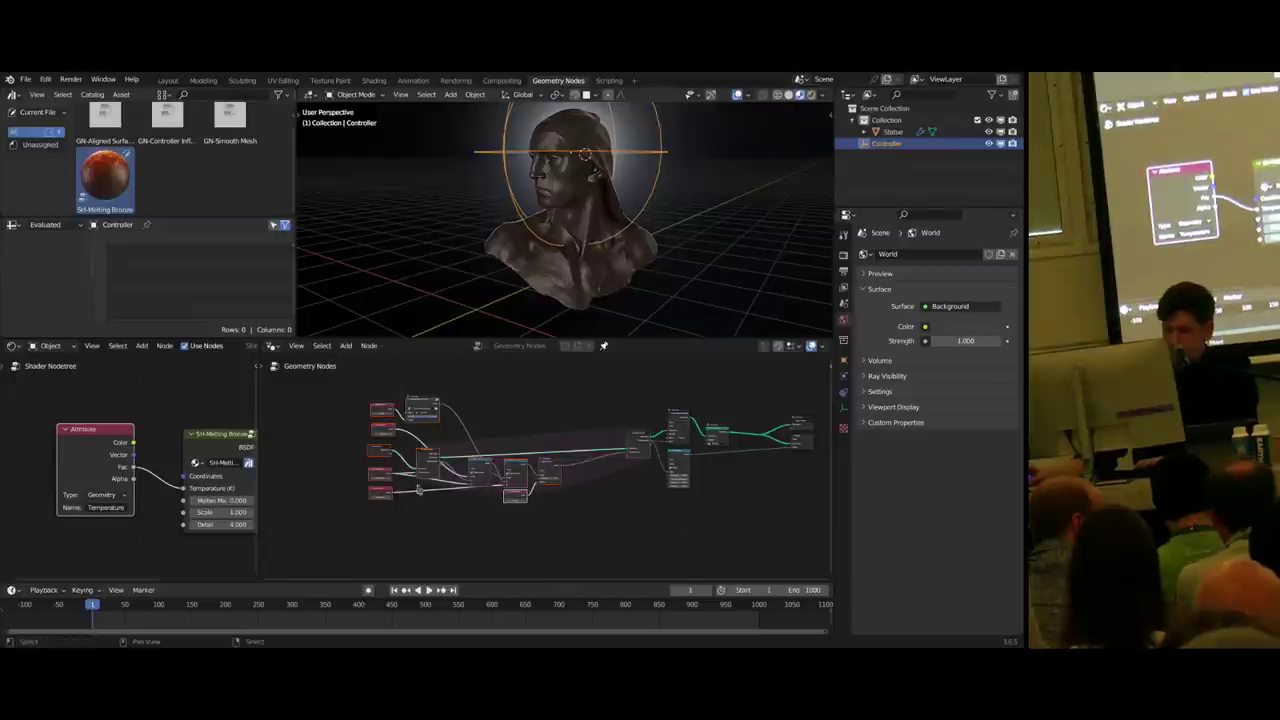
{"action": "key", "text": "g"}
{"action": "left_click", "coordinate": [457, 475]}
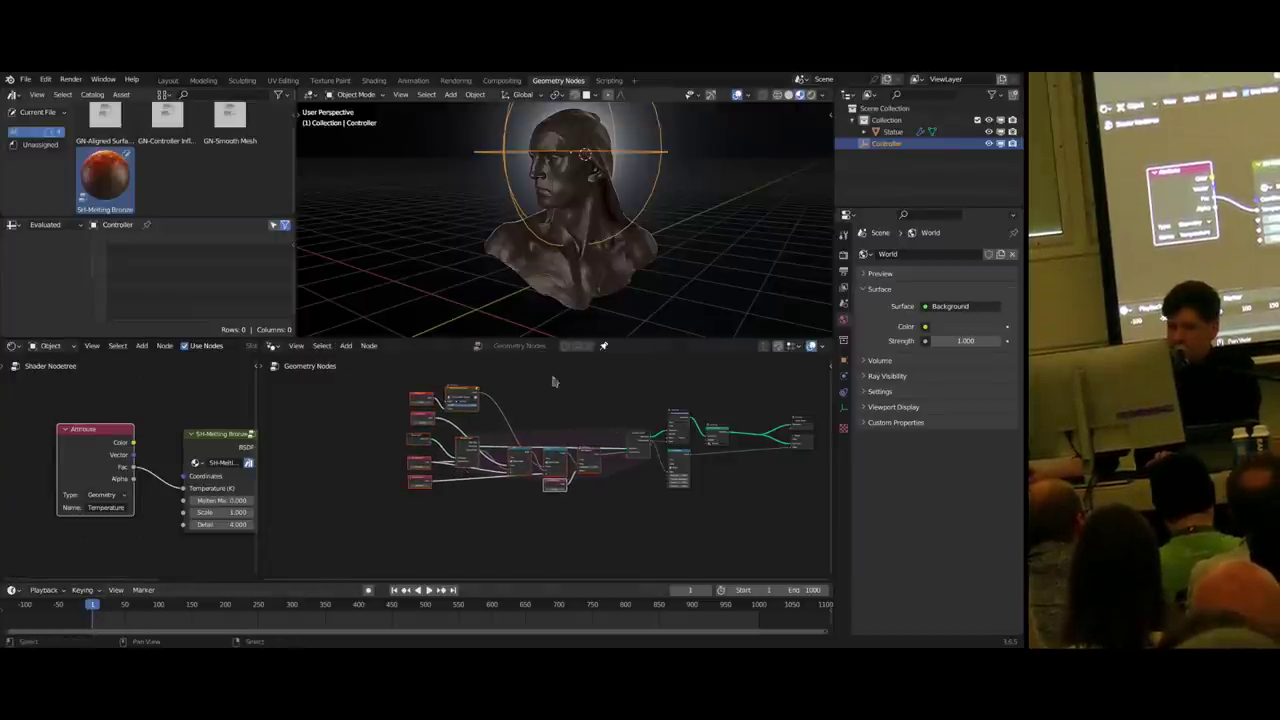
- Run the simulation and move the Controller from the statue's head down to its chest and shoulder, inspecting the heating from several angles
{"action": "key", "text": "space"}
{"action": "key", "text": "g"}
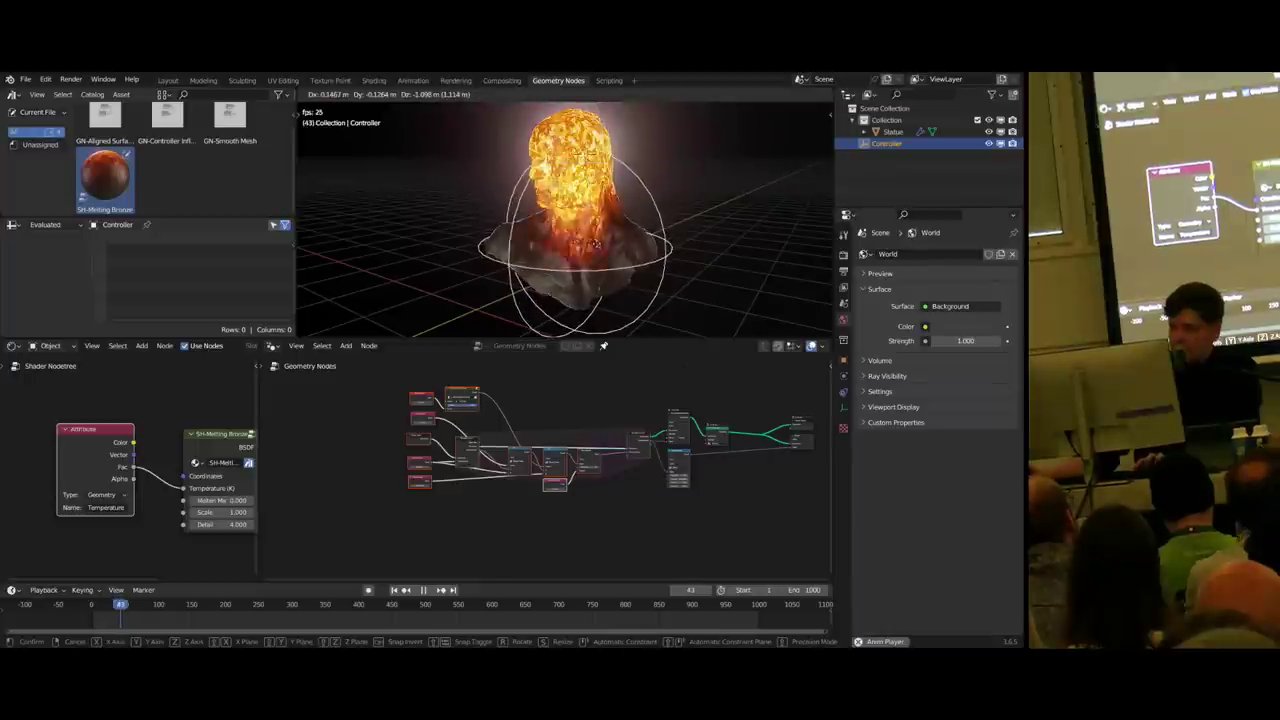
{"action": "left_click", "coordinate": [615, 215]}
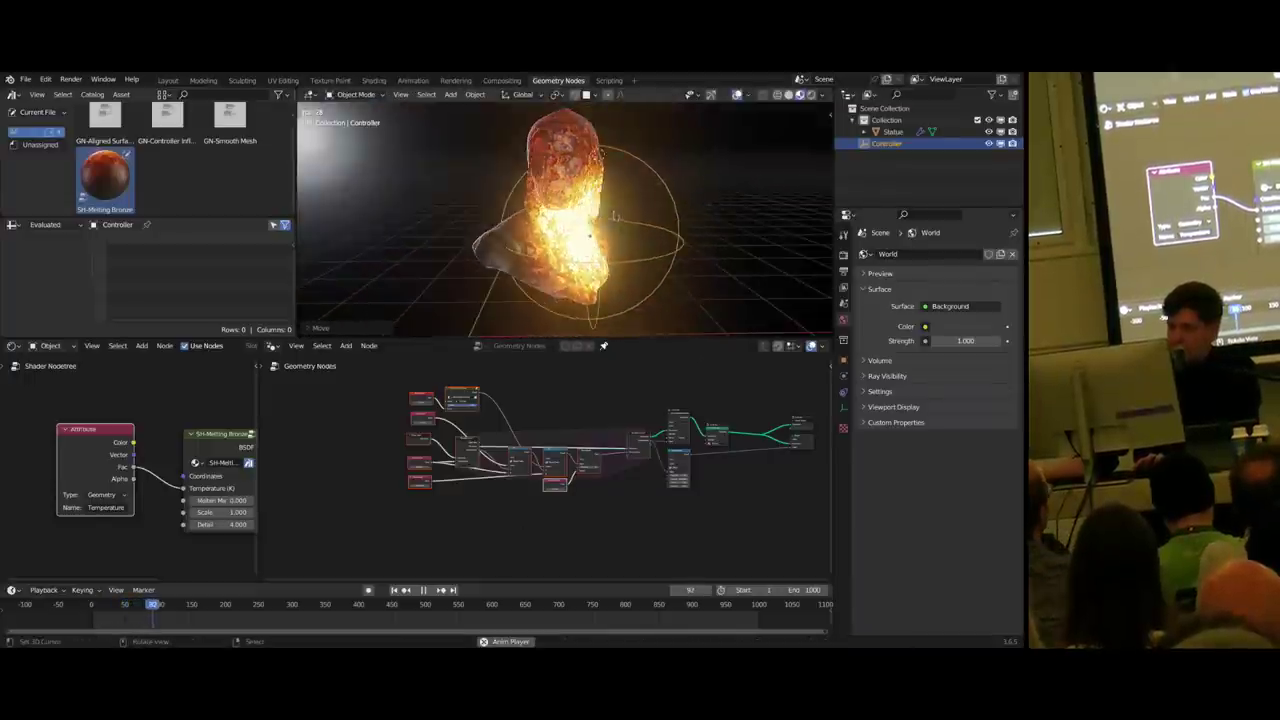
{"action": "scroll", "coordinate": [600, 385], "scroll_direction": "down", "scroll_amount": 2}
{"action": "scroll", "coordinate": [589, 396], "scroll_direction": "up", "scroll_amount": 4}
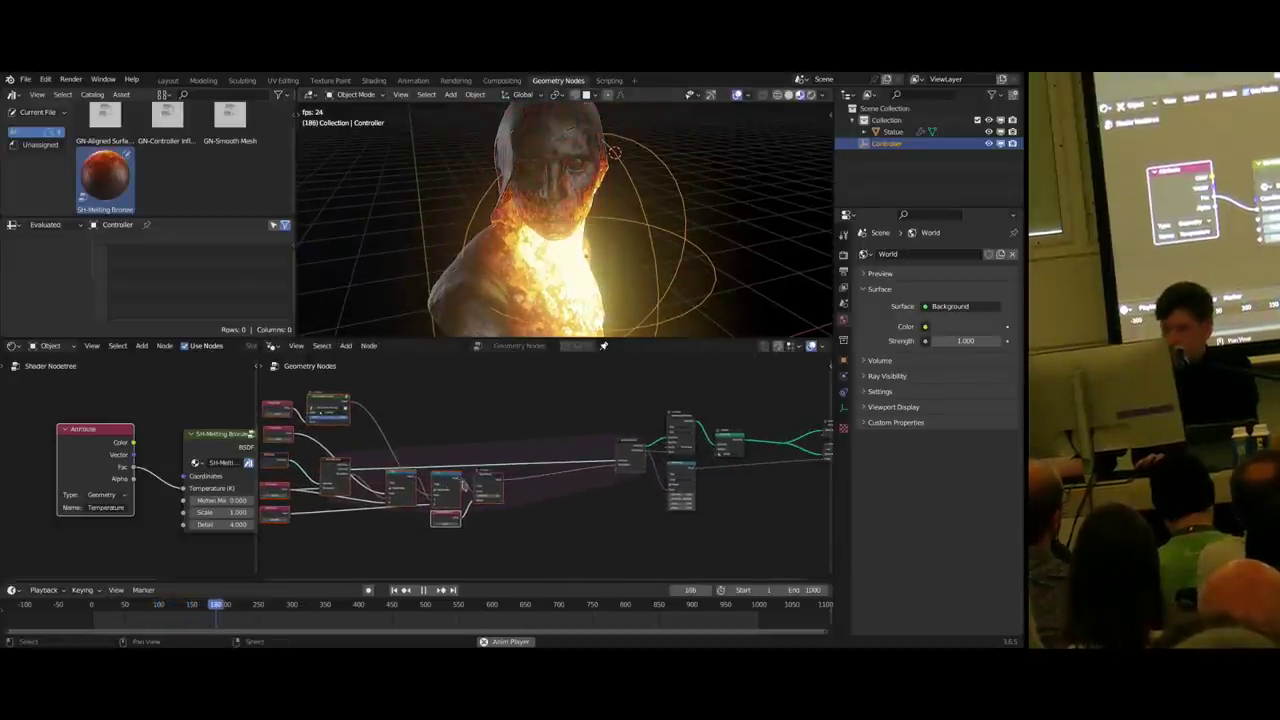
{"action": "middle_click_drag", "start_coordinate": [540, 240], "coordinate": [563, 252]}
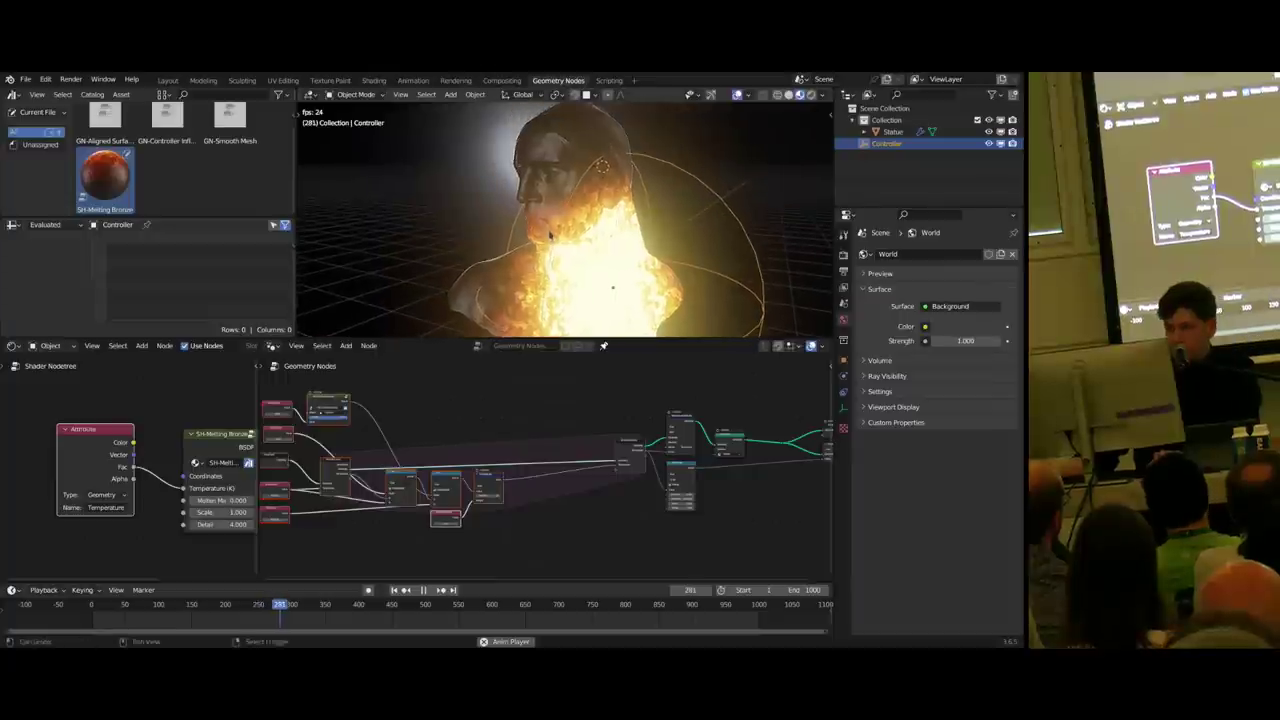
- Add the GN-Smooth Mesh asset to the geometry node tree and insert it on the geometry link just before the Simulation Output
{"action": "scroll", "coordinate": [182, 177], "scroll_direction": "up", "scroll_amount": 2, "text": "ctrl"}
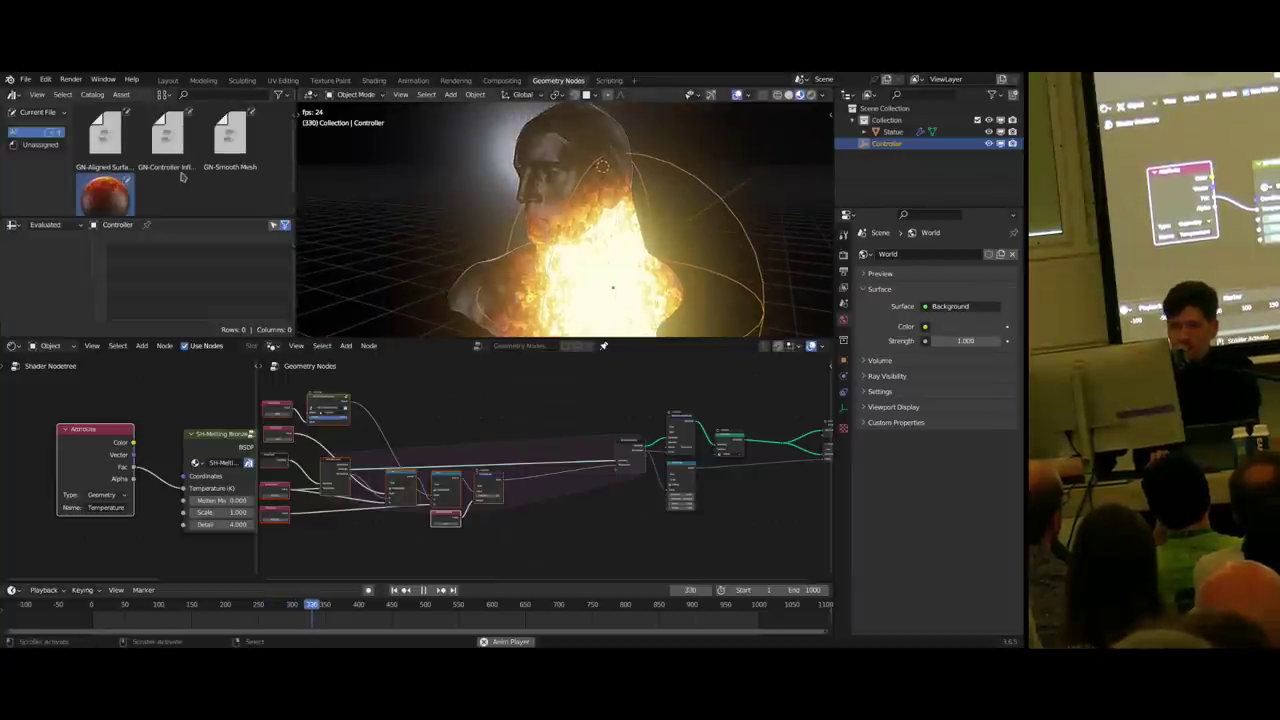
{"action": "left_click", "coordinate": [229, 138]}
{"action": "left_click_drag", "start_coordinate": [229, 138], "coordinate": [502, 408]}
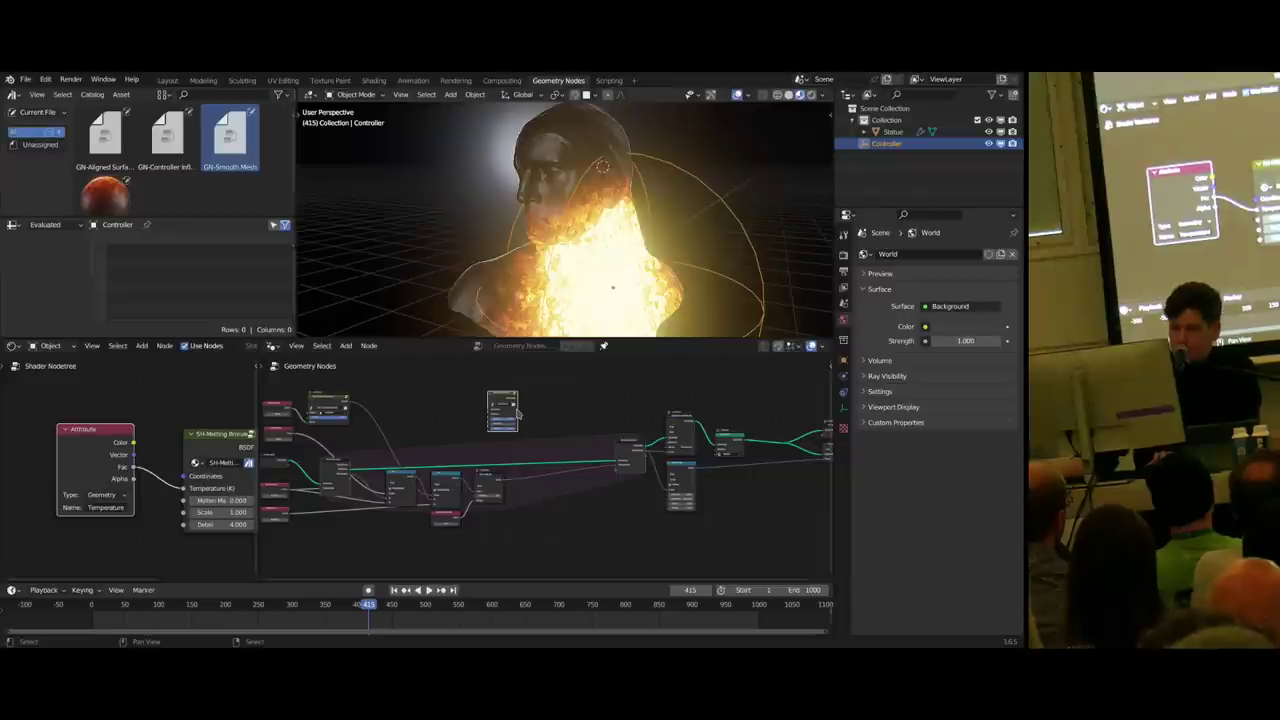
{"action": "scroll", "coordinate": [510, 420], "scroll_direction": "up", "scroll_amount": 3}
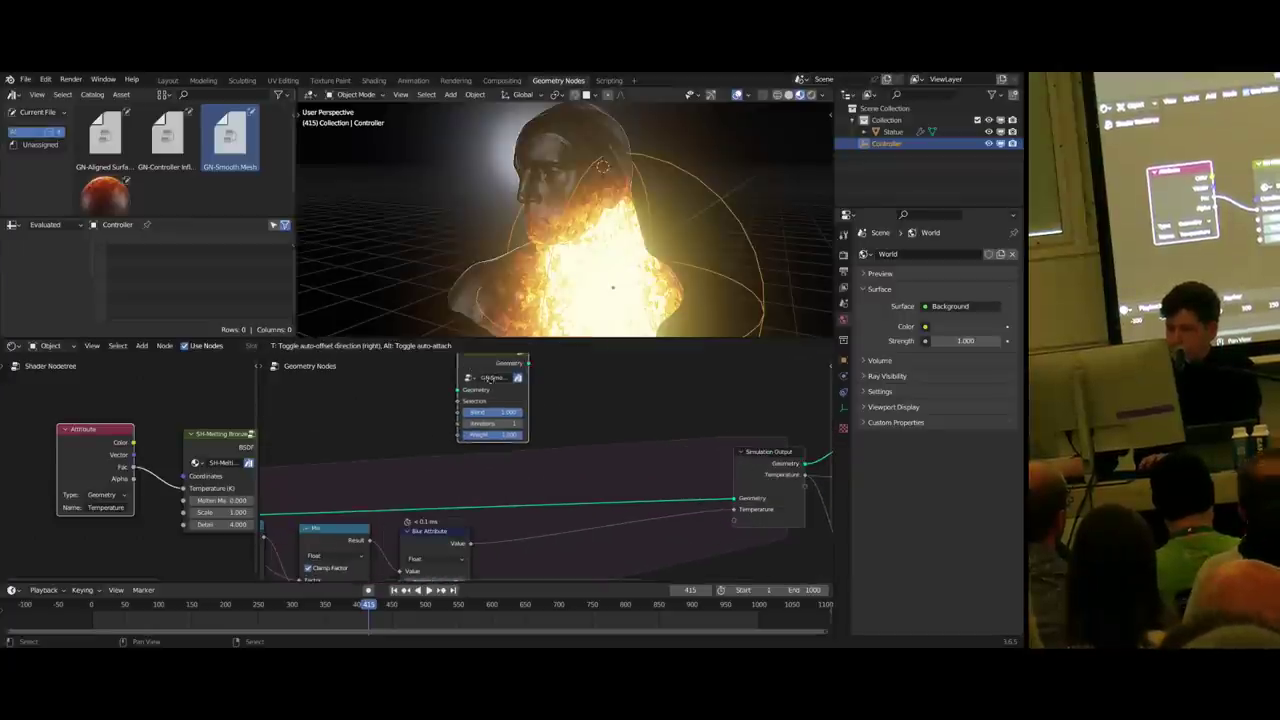
{"action": "left_click", "coordinate": [576, 440]}
{"action": "left_click_drag", "start_coordinate": [576, 440], "coordinate": [573, 424]}
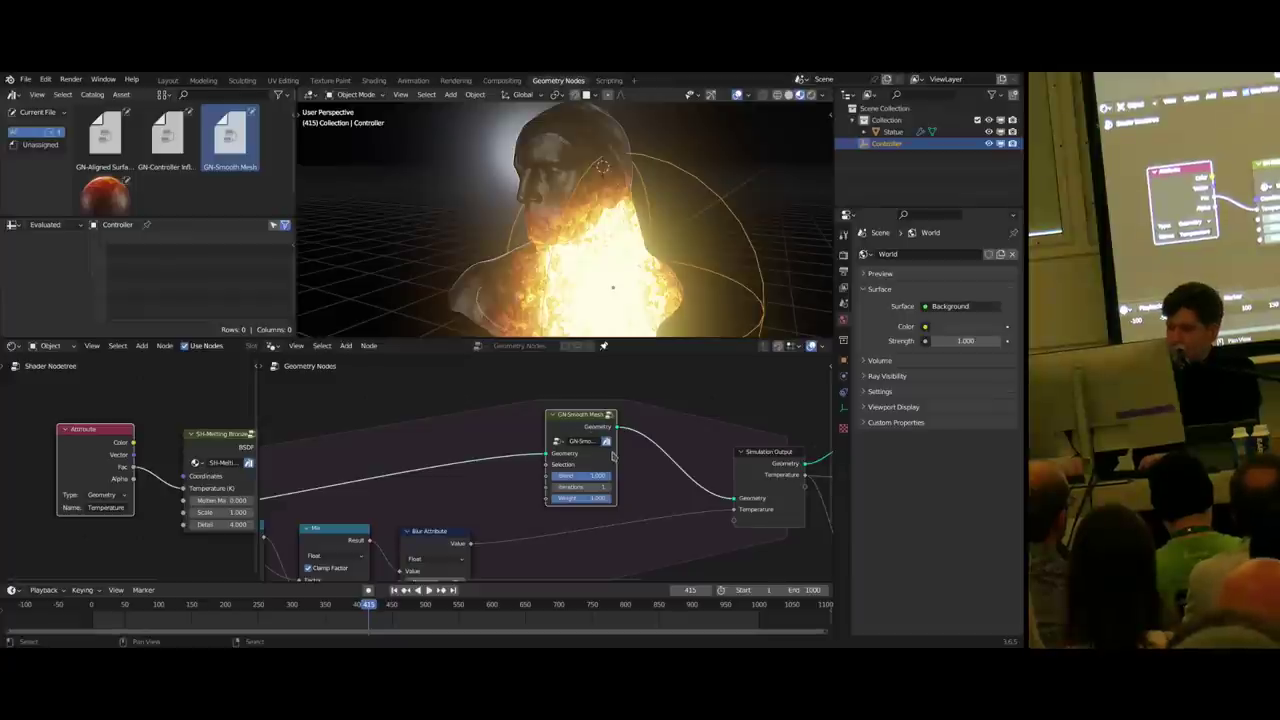
{"action": "left_click_drag", "start_coordinate": [582, 425], "coordinate": [587, 425]}
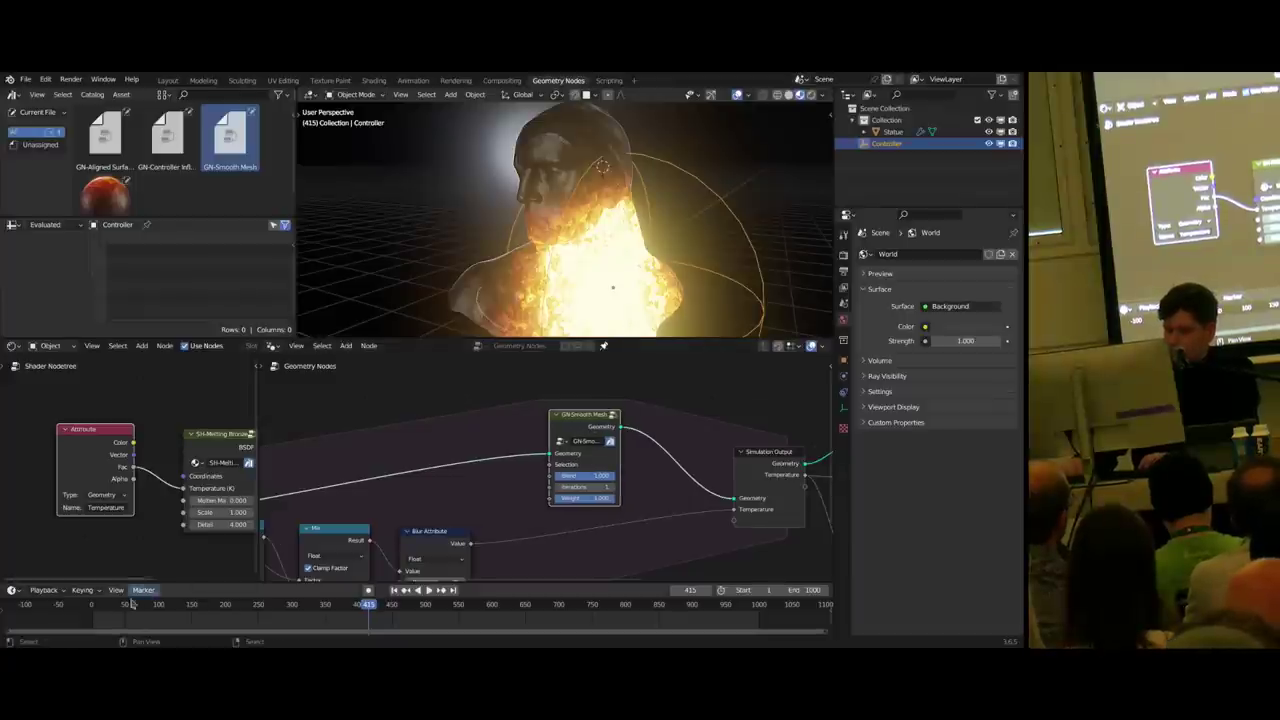
- Set the GN-Smooth Mesh node's Iterations to 5 and play the simulation from frame 0 while checking the bust from another side
{"action": "left_click", "coordinate": [91, 604]}
{"action": "left_click", "coordinate": [591, 486]}
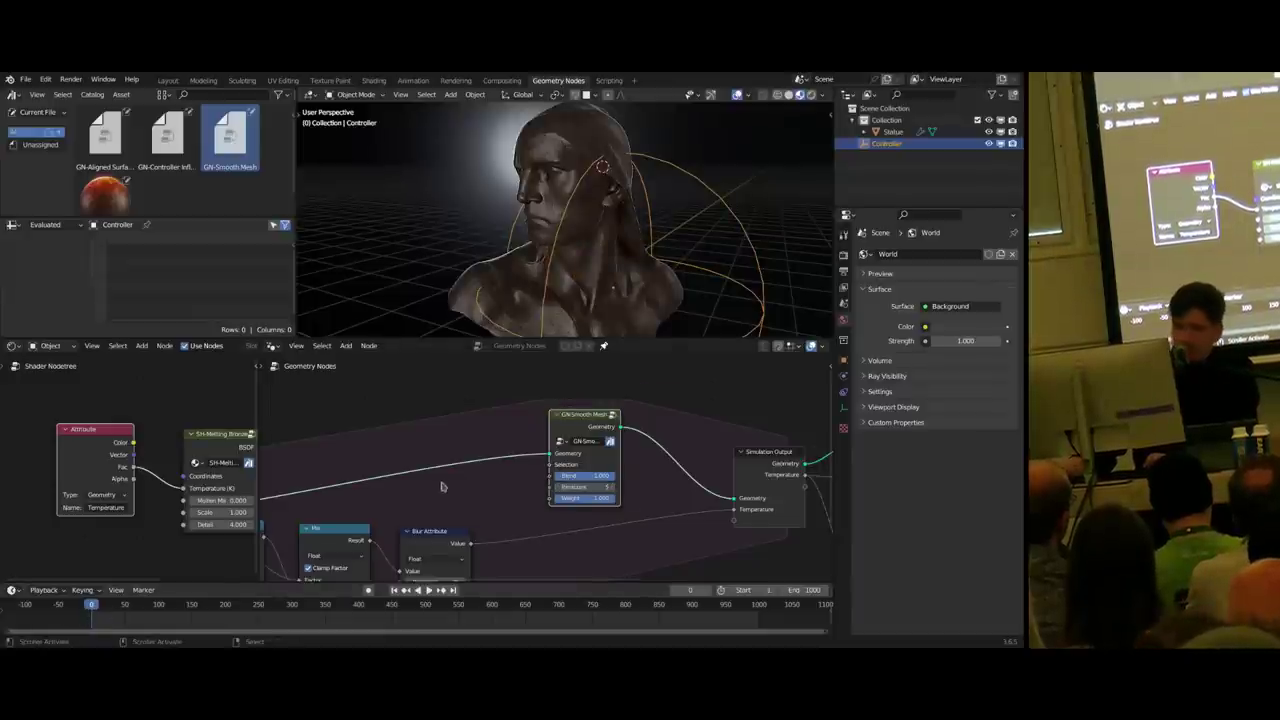
{"action": "key", "text": "space"}
{"action": "middle_click_drag", "start_coordinate": [536, 240], "coordinate": [720, 262]}
{"action": "key", "text": "space"}
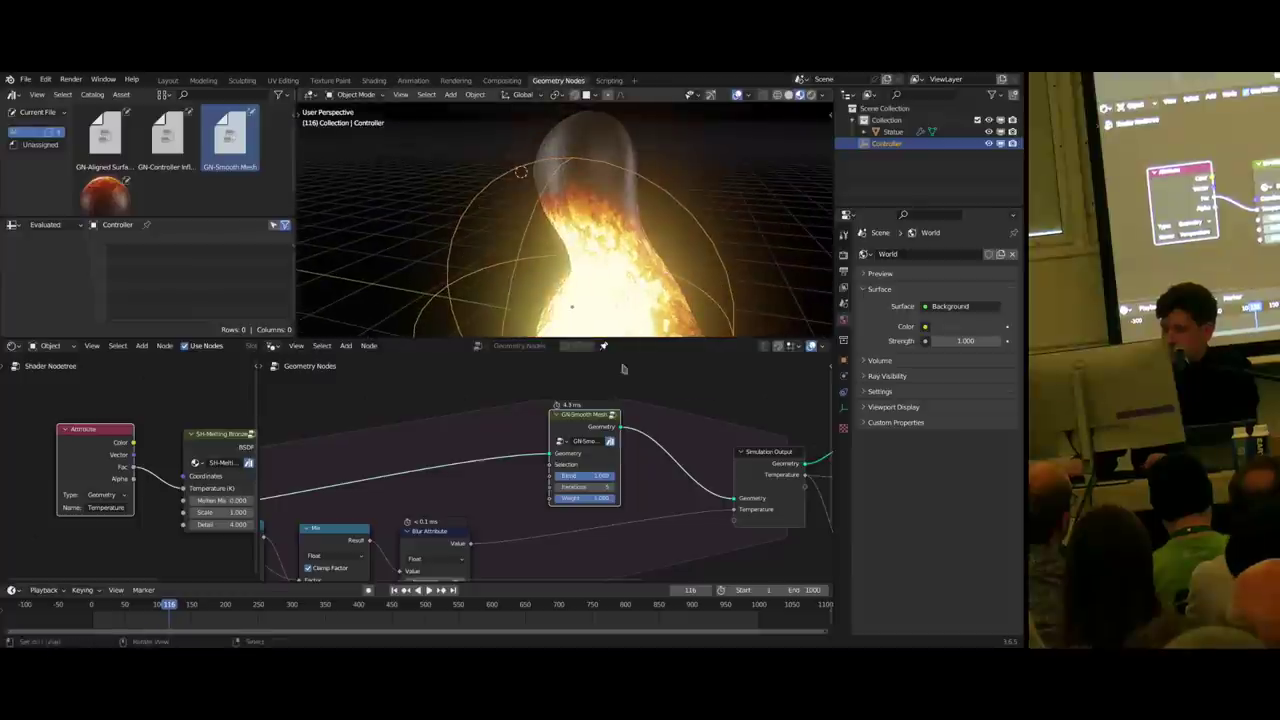
- Set the GN-Smooth Mesh node's Weight to 0.010 and replay the melting simulation from the start
{"action": "scroll", "coordinate": [590, 450], "scroll_direction": "down", "scroll_amount": 3}
{"action": "left_click_drag", "start_coordinate": [577, 464], "coordinate": [619, 468]}
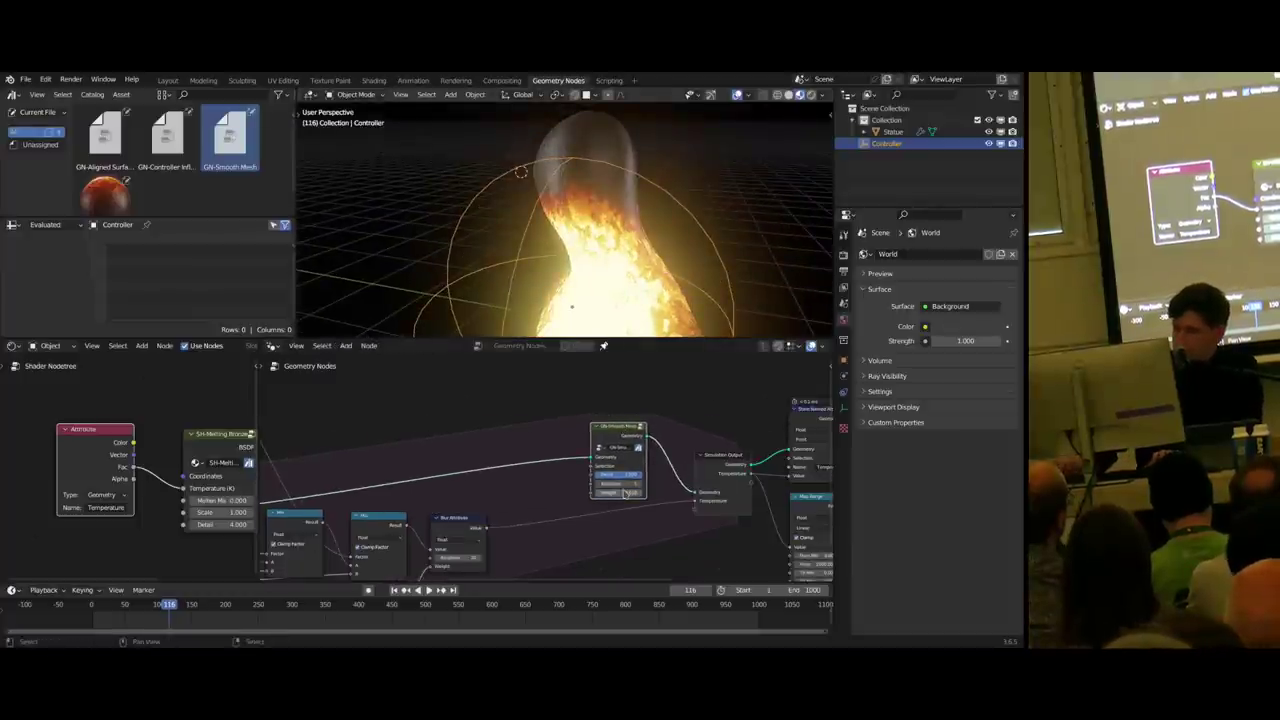
{"action": "key", "text": "shift+Left"}
{"action": "key", "text": "space"}
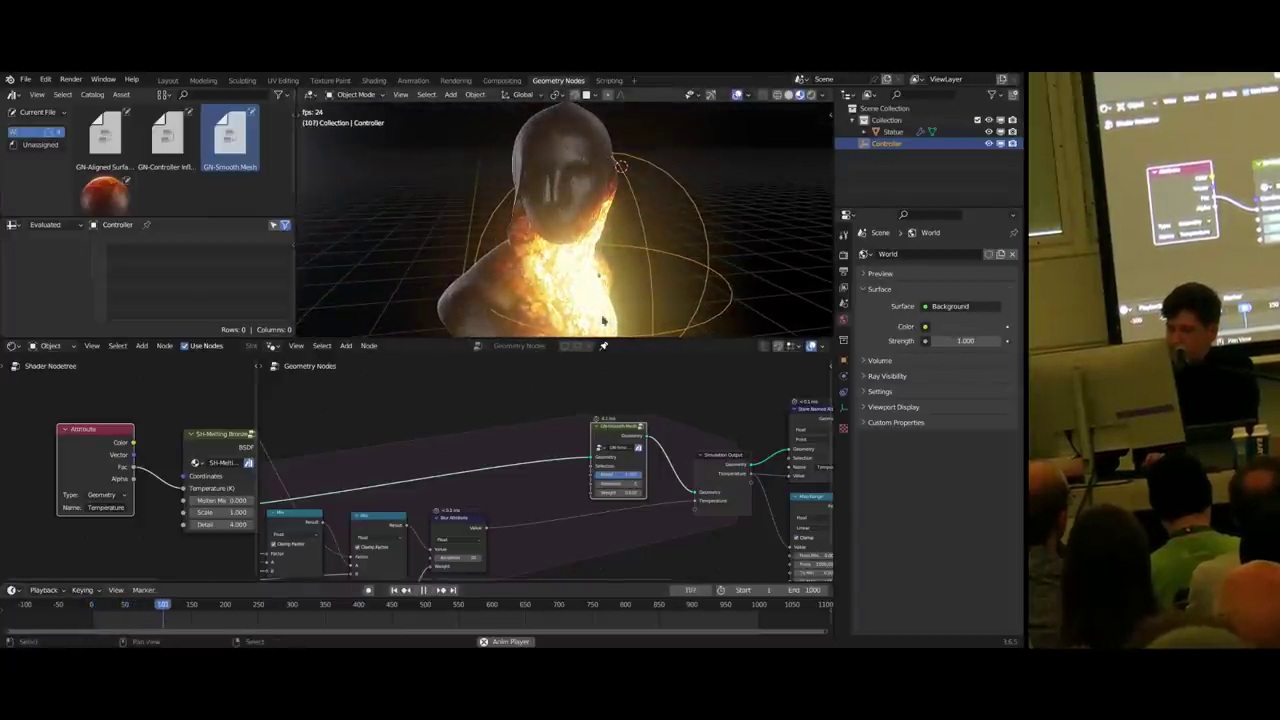
{"action": "middle_click_drag", "start_coordinate": [602, 320], "coordinate": [566, 280]}
{"action": "key", "text": "space"}
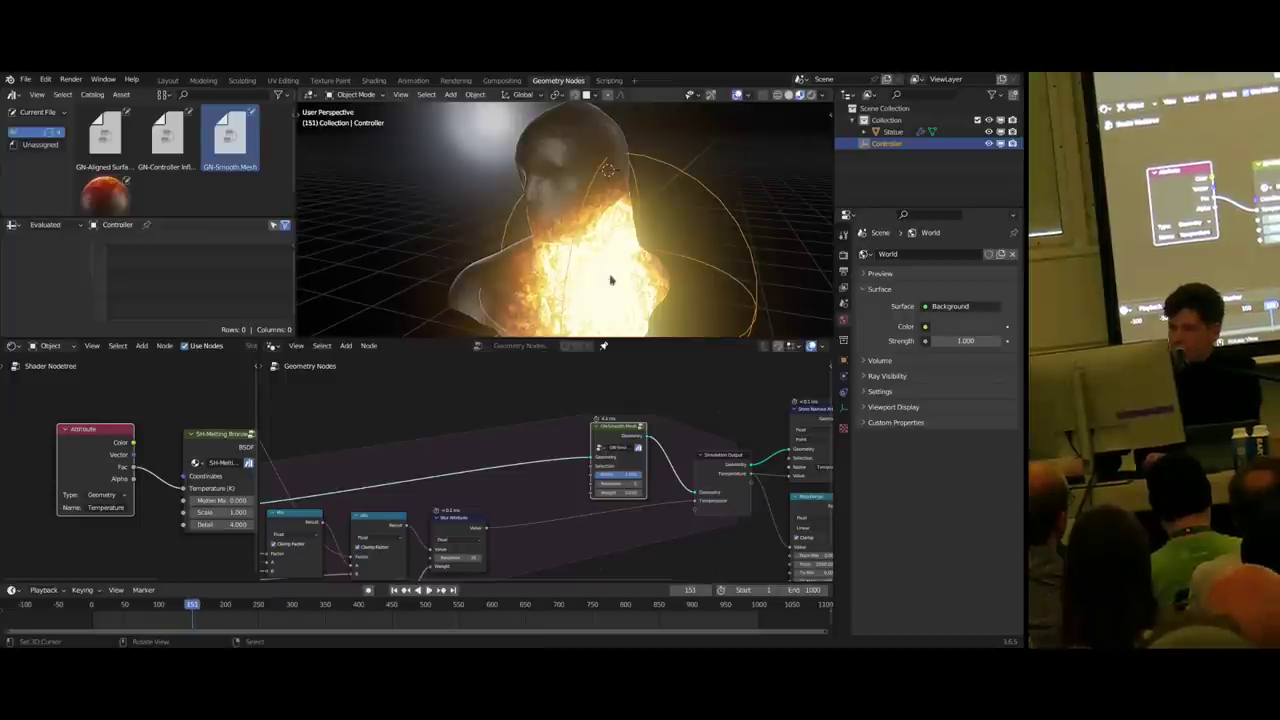
- Move the GN-Smooth Mesh, Simulation Output and downstream nodes away from Blur Attribute to make room for another node
{"action": "left_click_drag", "start_coordinate": [618, 431], "coordinate": [613, 431]}
{"action": "scroll", "coordinate": [700, 436], "scroll_direction": "down", "scroll_amount": 4}
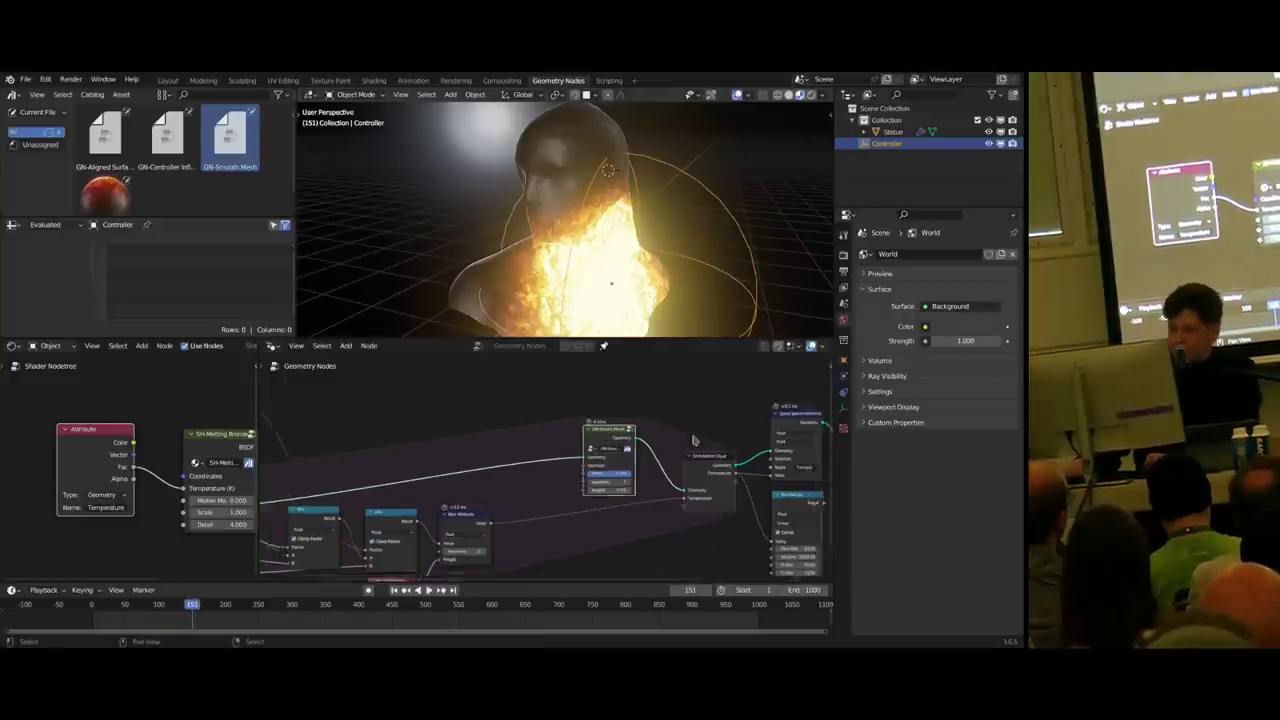
{"action": "middle_click_drag", "start_coordinate": [694, 437], "coordinate": [516, 431]}
{"action": "left_click_drag", "start_coordinate": [500, 387], "coordinate": [803, 563]}
{"action": "key", "text": "g"}
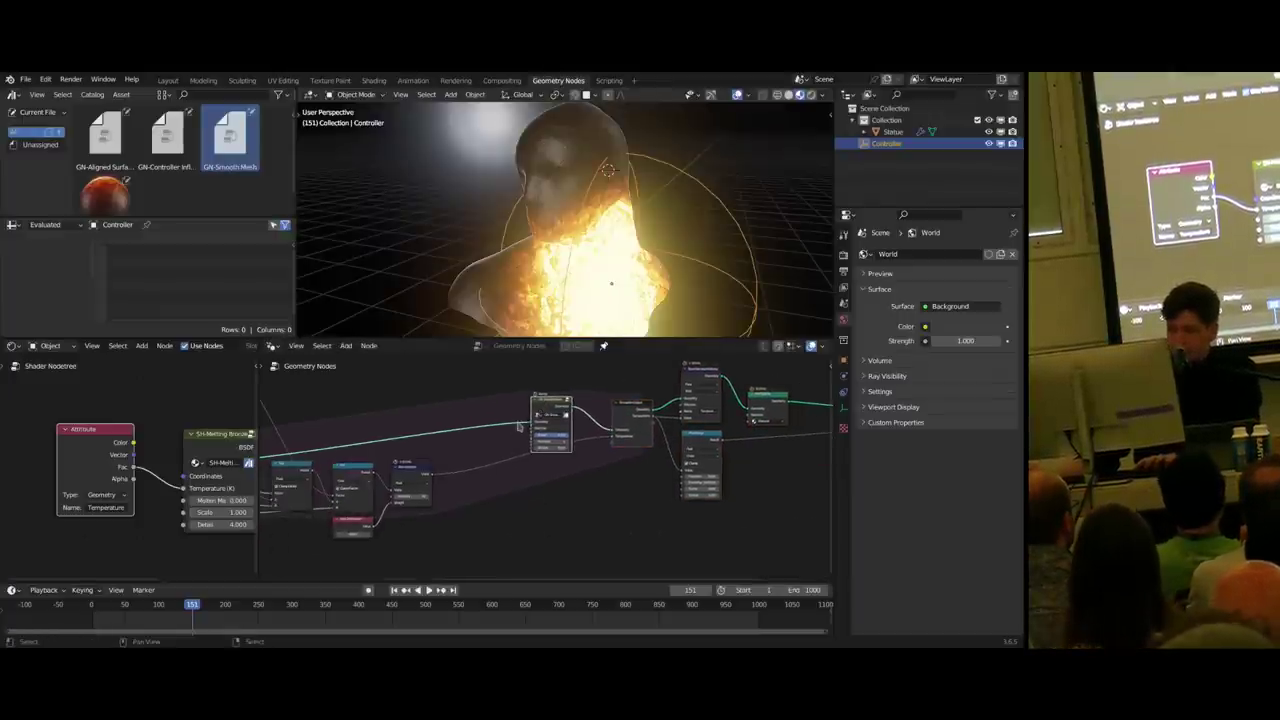
{"action": "left_click", "coordinate": [520, 426]}
{"action": "scroll", "coordinate": [489, 452], "scroll_direction": "up", "scroll_amount": 3}
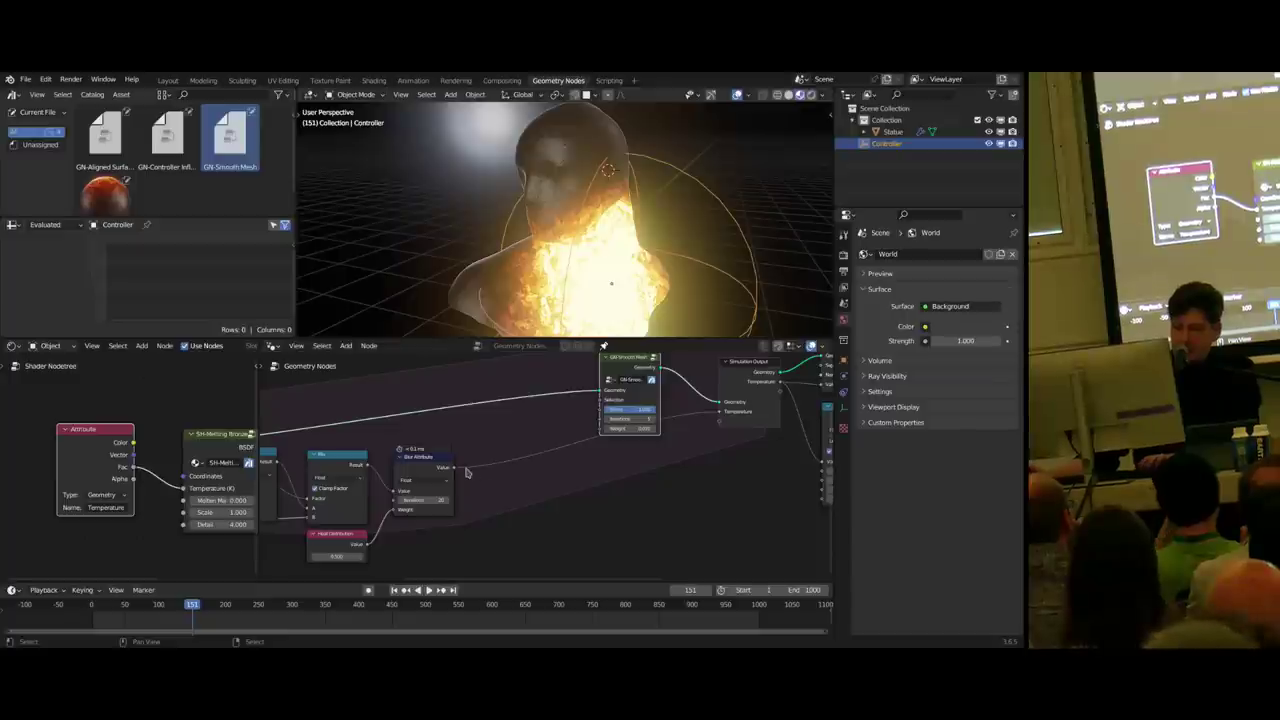
- Add a Map Range node inside the simulation zone, fed by the Blur Attribute's Value output
{"action": "left_click_drag", "start_coordinate": [455, 470], "coordinate": [531, 513]}
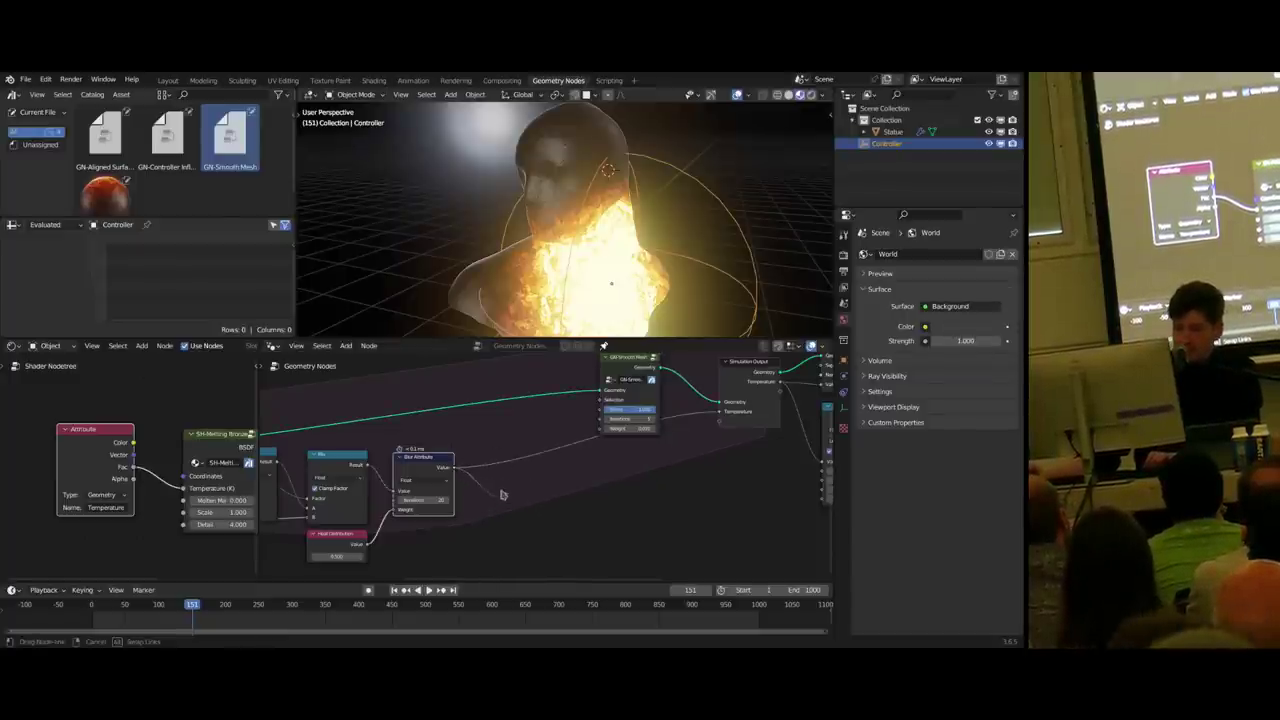
{"action": "left_click_drag", "start_coordinate": [477, 484], "coordinate": [511, 497]}
{"action": "type", "text": "map"}
{"action": "key", "text": "Return"}
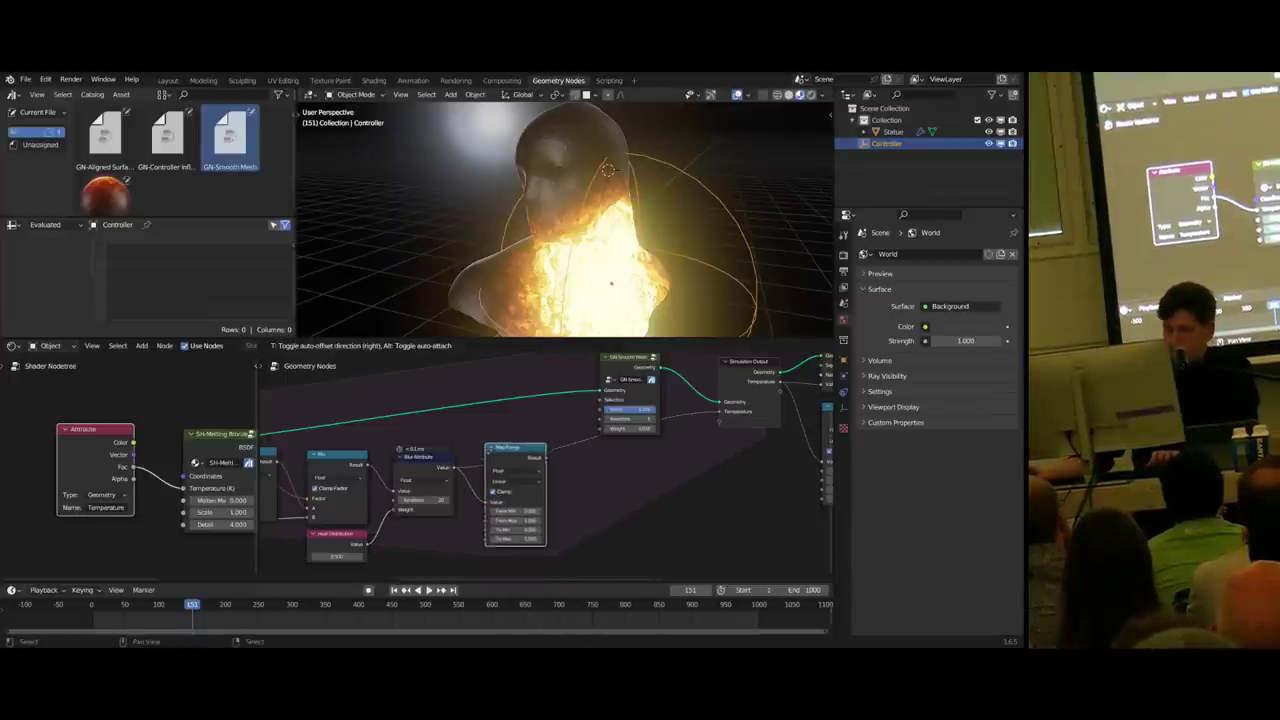
{"action": "left_click", "coordinate": [561, 517]}
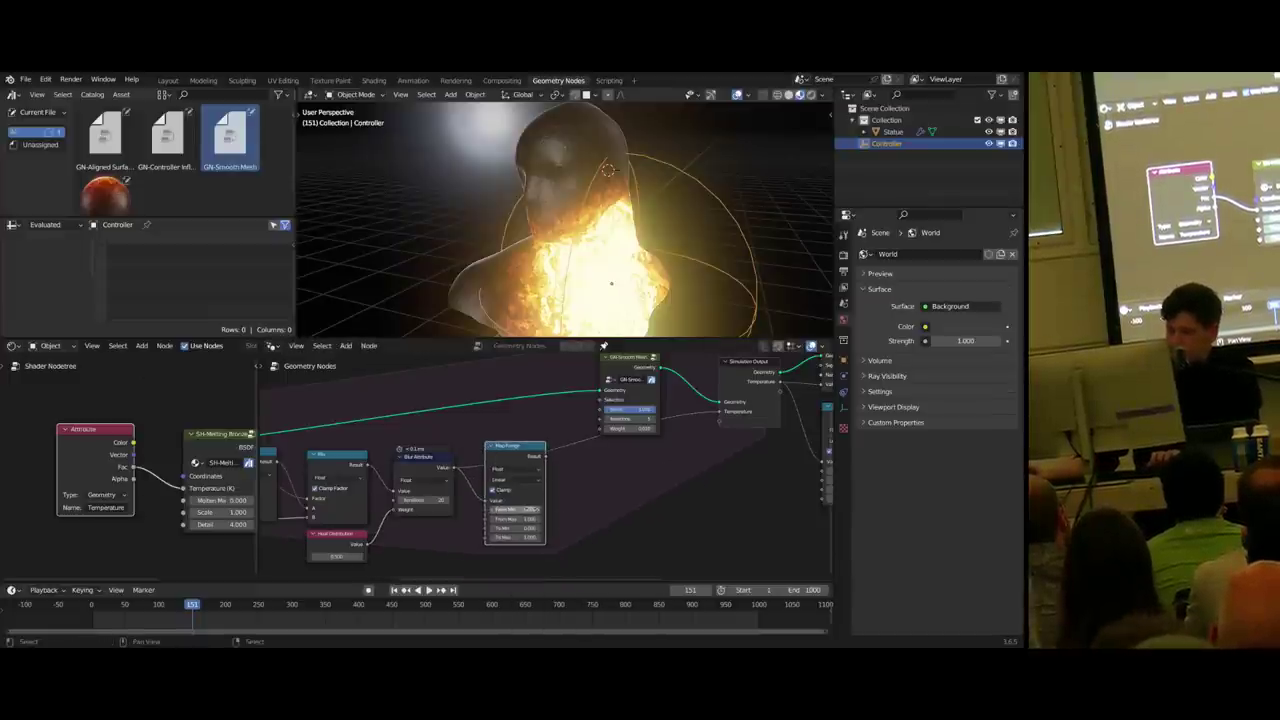
- Shift the new Map Range and all nodes preceding it away from GN-Smooth Mesh to widen the gap
{"action": "scroll", "coordinate": [530, 509], "scroll_direction": "down", "scroll_amount": 10}
{"action": "middle_click_drag", "start_coordinate": [616, 462], "coordinate": [648, 462]}
{"action": "left_click_drag", "start_coordinate": [602, 402], "coordinate": [368, 526]}
{"action": "scroll", "coordinate": [560, 465], "scroll_direction": "up", "scroll_amount": 3}
{"action": "key", "text": "g"}
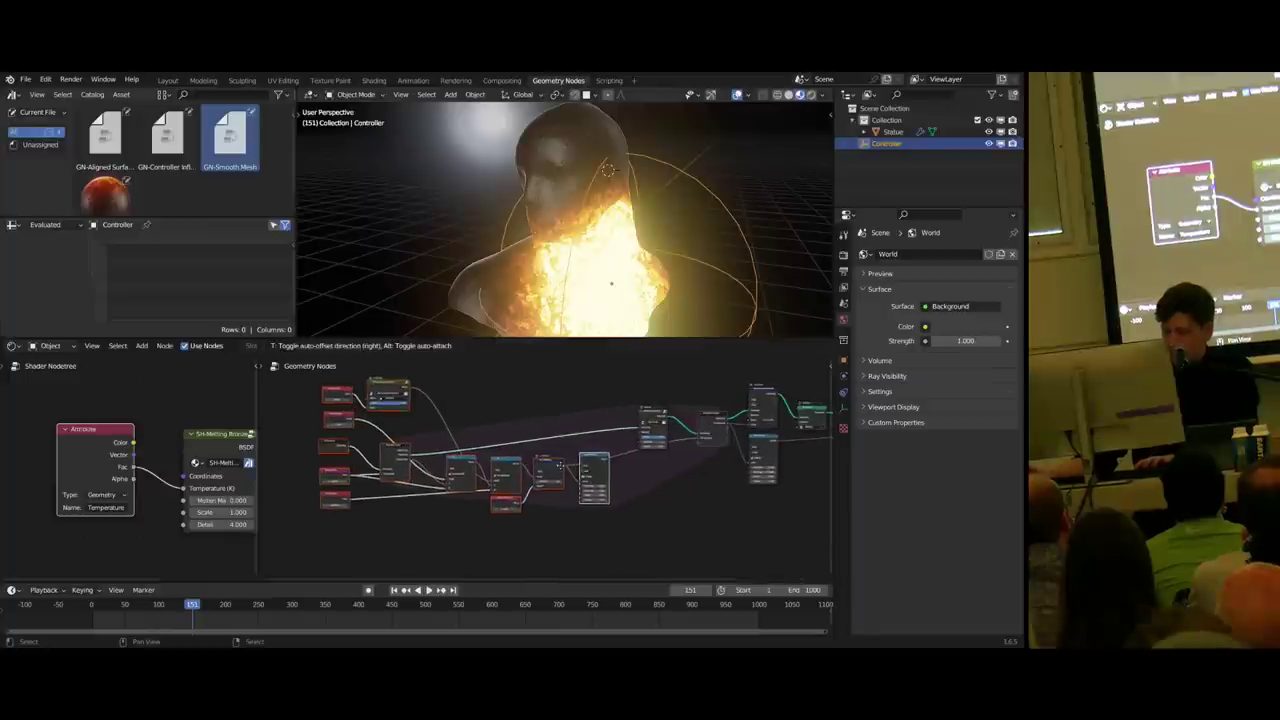
{"action": "scroll", "coordinate": [559, 466], "scroll_direction": "up", "scroll_amount": 5}
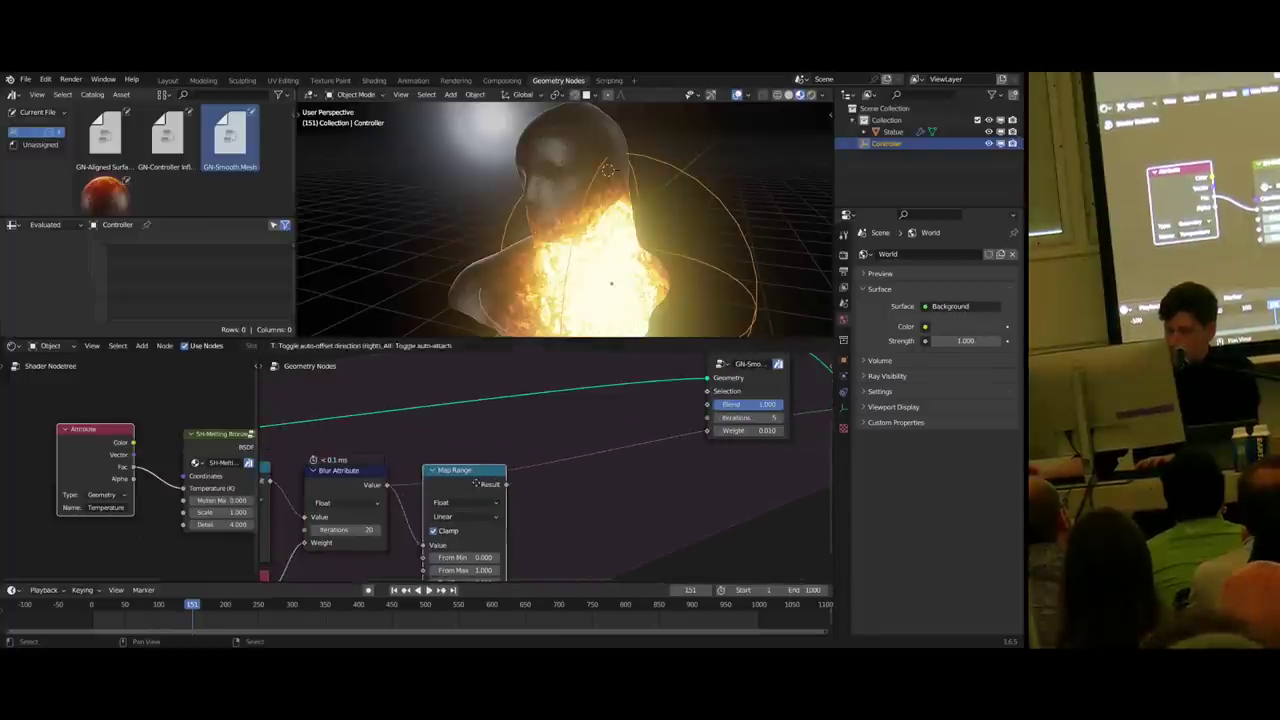
{"action": "left_click", "coordinate": [476, 483]}
- Set the new Map Range node's From Min to 500 and From Max to 2000
{"action": "middle_click_drag", "start_coordinate": [487, 548], "coordinate": [519, 492]}
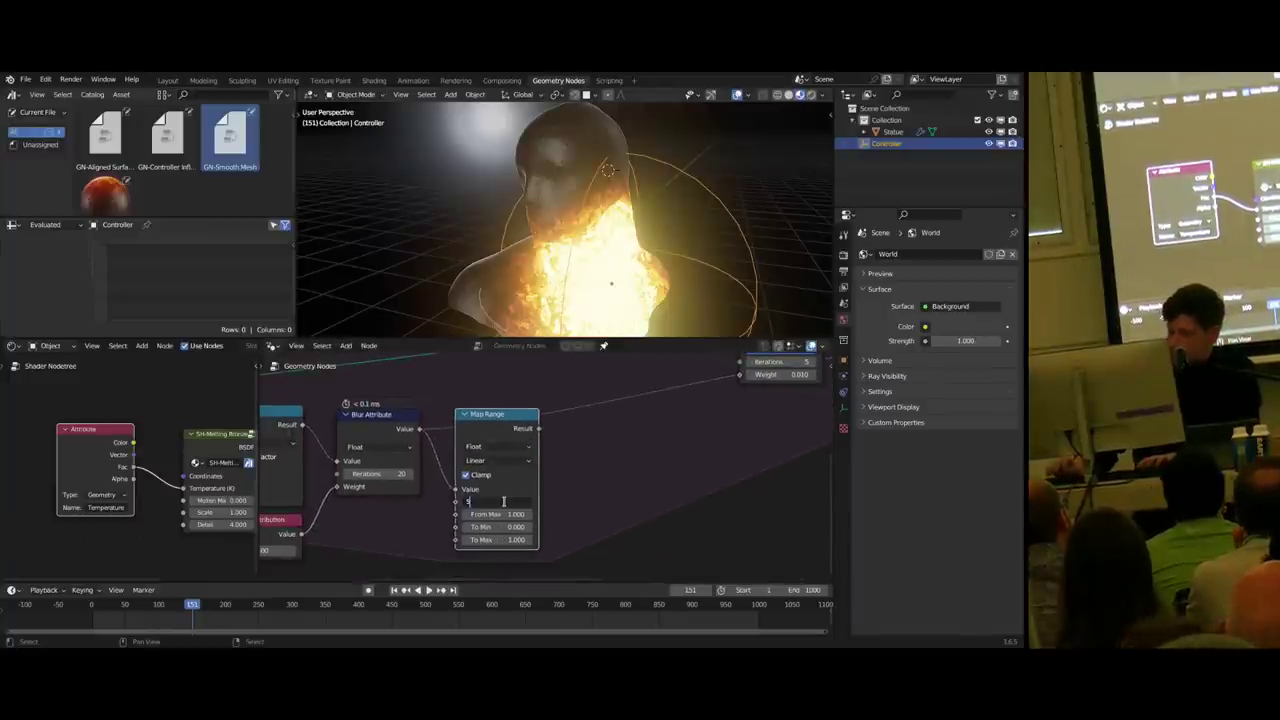
{"action": "key", "text": "Return"}
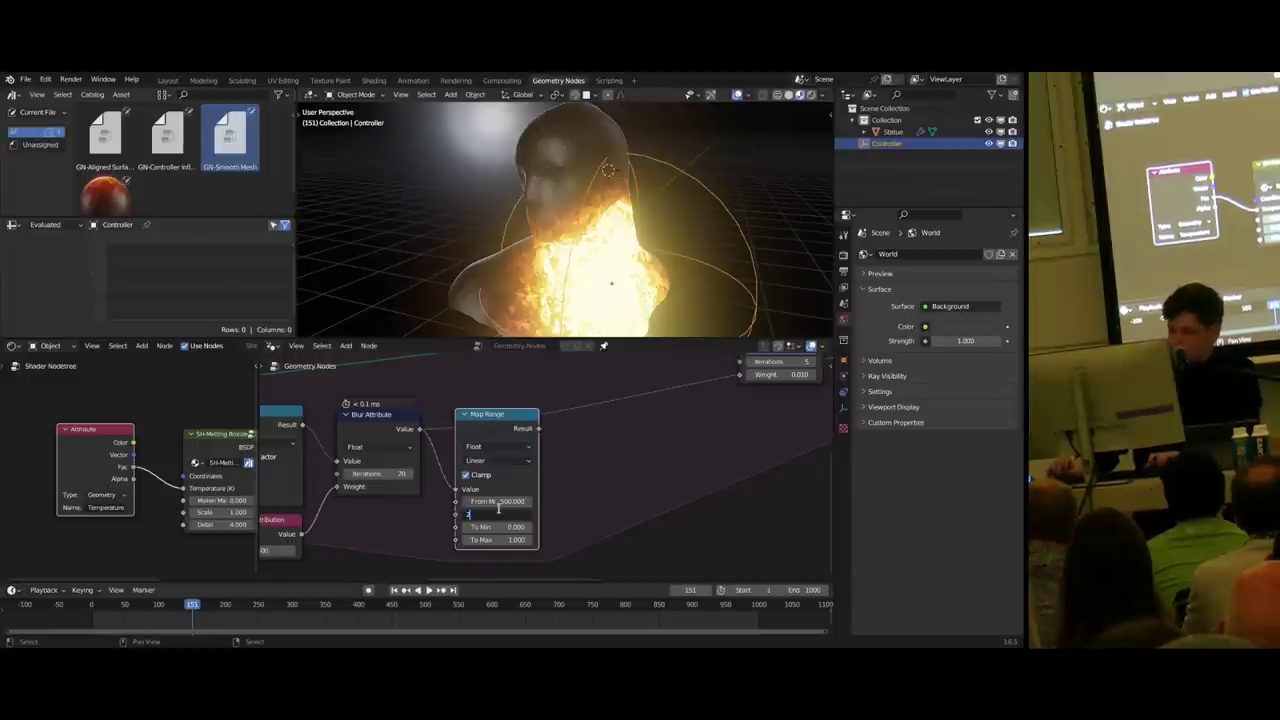
{"action": "left_click", "coordinate": [498, 510]}
{"action": "type", "text": "2000"}
{"action": "key", "text": "Return"}
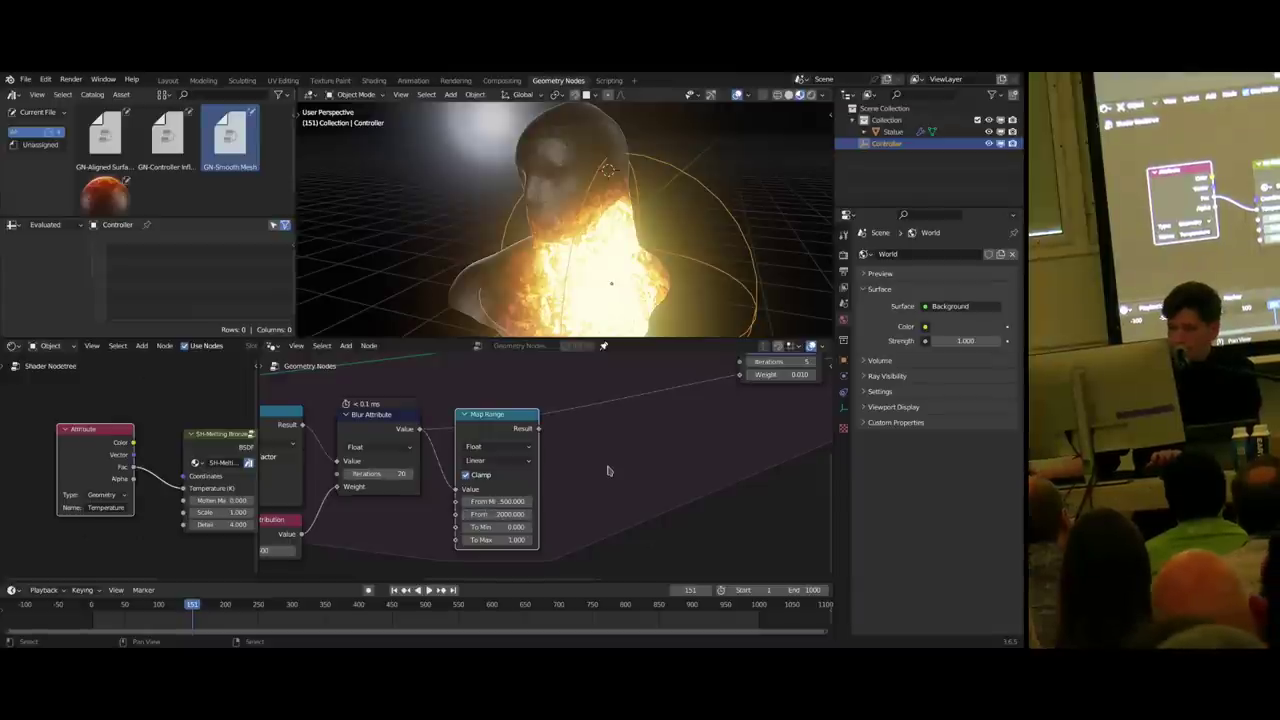
- Preview the new Map Range result on the Simulation Input geometry through the Viewer node
{"action": "scroll", "coordinate": [583, 456], "scroll_direction": "down", "scroll_amount": 1}
{"action": "scroll", "coordinate": [583, 456], "scroll_direction": "down", "scroll_amount": 2}
{"action": "middle_click_drag", "start_coordinate": [583, 456], "coordinate": [523, 488]}
{"action": "scroll", "coordinate": [523, 488], "scroll_direction": "up", "scroll_amount": 1}
{"action": "scroll", "coordinate": [478, 500], "scroll_direction": "up", "scroll_amount": 2}
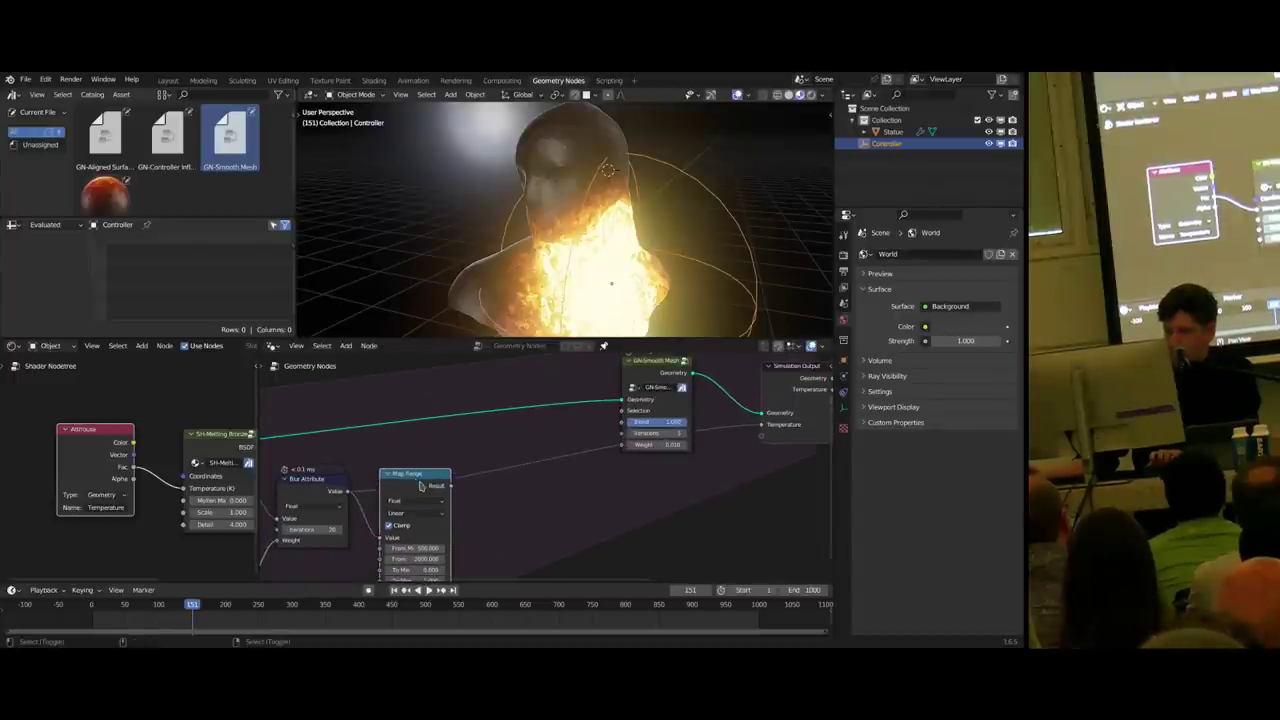
{"action": "left_click", "coordinate": [421, 486], "text": "ctrl+shift"}
{"action": "scroll", "coordinate": [421, 486], "scroll_direction": "down", "scroll_amount": 3}
{"action": "middle_click_drag", "start_coordinate": [421, 485], "coordinate": [519, 483]}
{"action": "scroll", "coordinate": [519, 483], "scroll_direction": "down", "scroll_amount": 4}
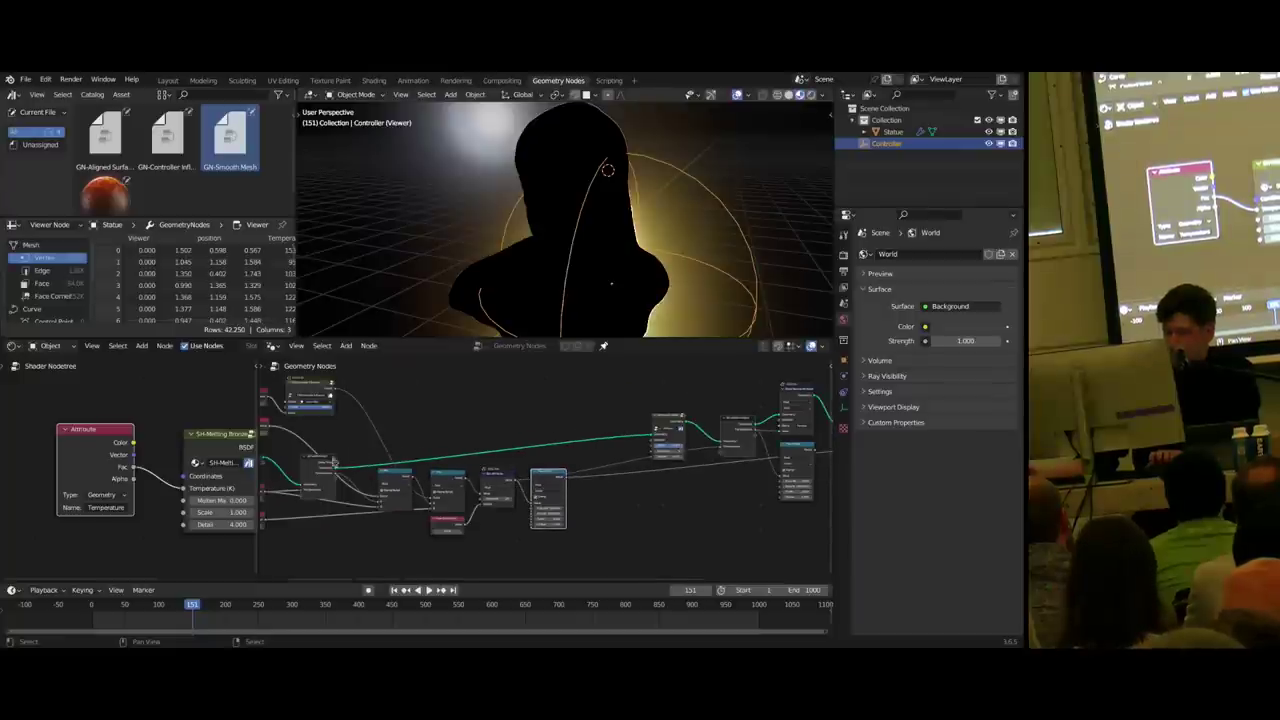
{"action": "left_click", "coordinate": [329, 467], "text": "ctrl+shift"}
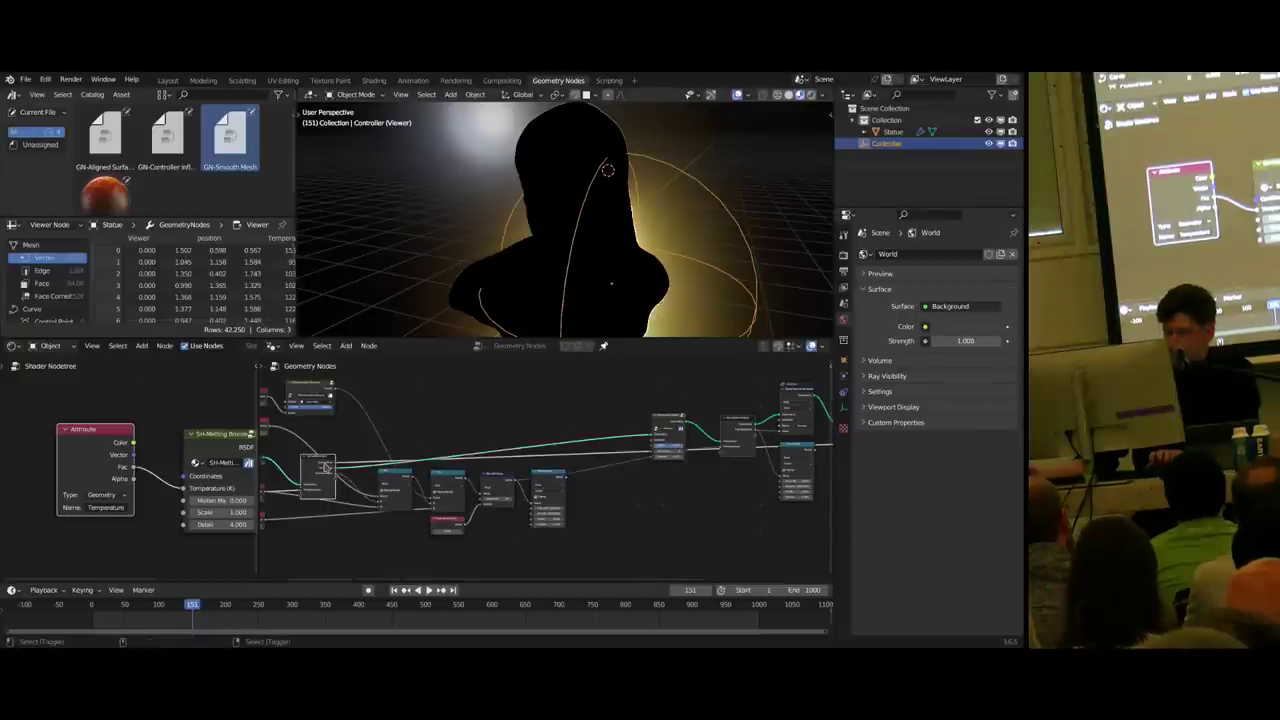
{"action": "left_click", "coordinate": [543, 473], "text": "ctrl+shift"}
- Play the simulation from the start while moving and shrinking the Controller around the bust, placing it at the back of the neck
{"action": "key", "text": "shift+Left"}
{"action": "key", "text": "space"}
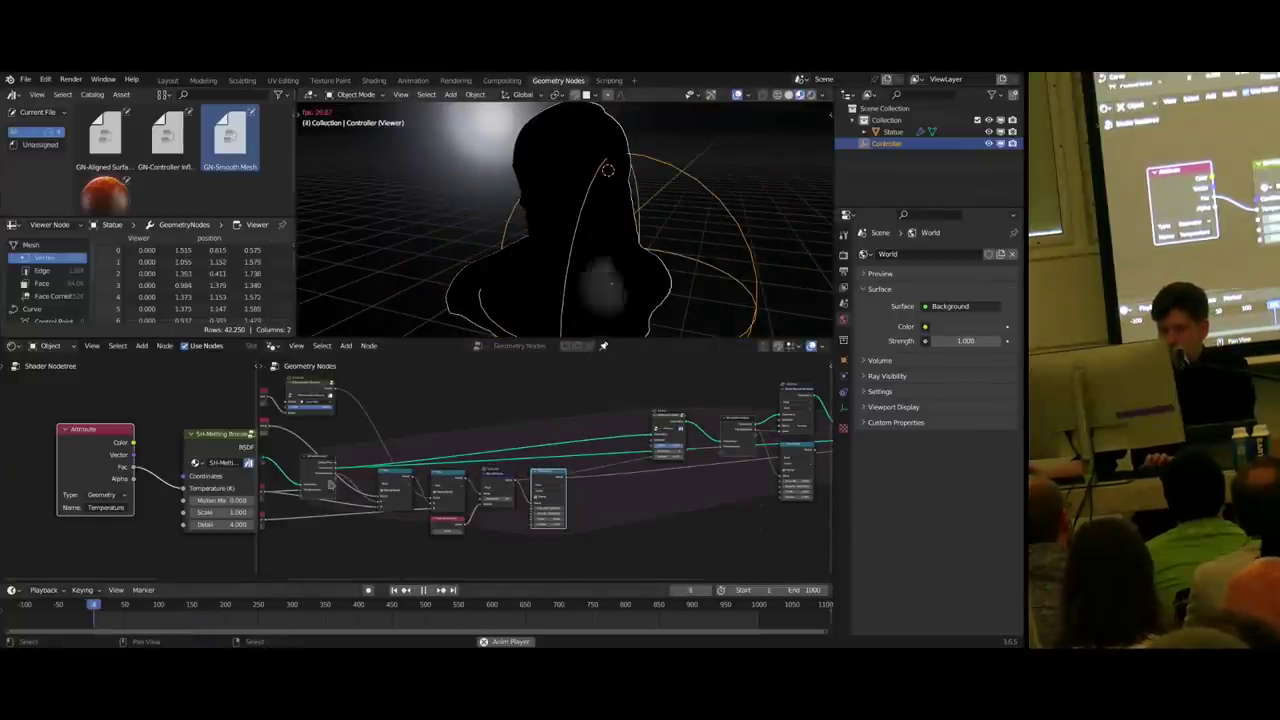
{"action": "key", "text": "g"}
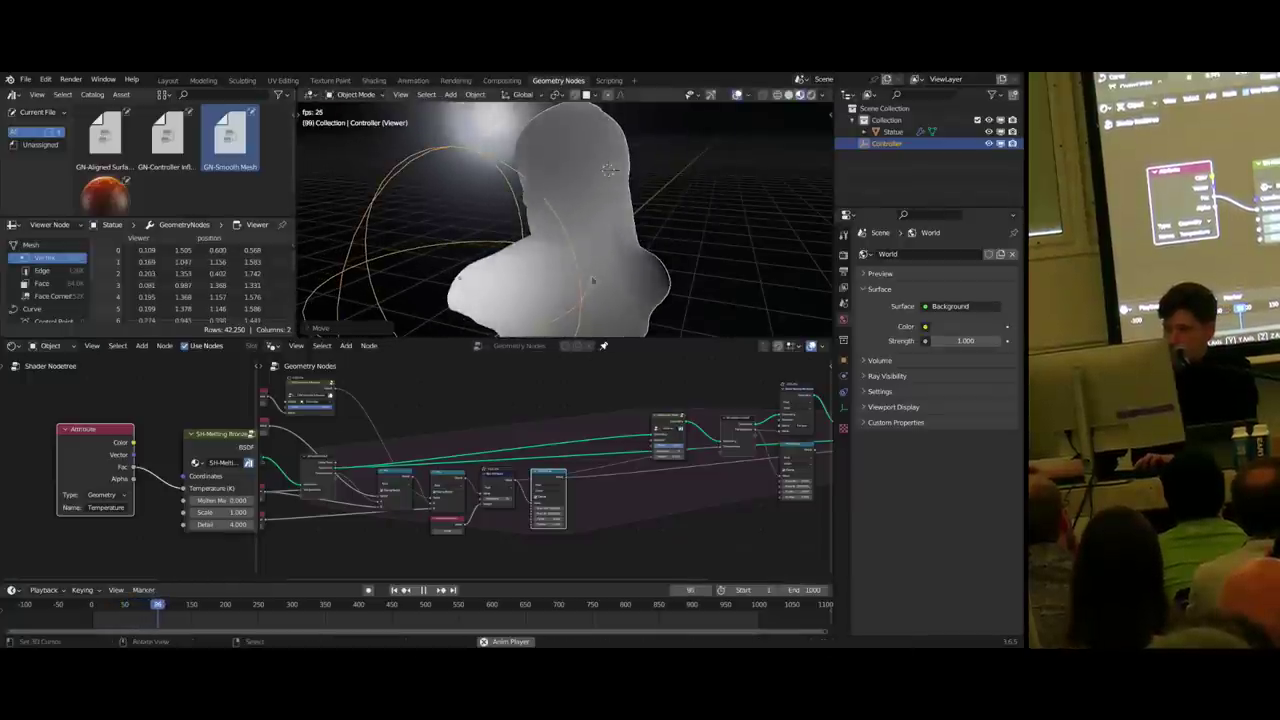
{"action": "key", "text": "s"}
{"action": "left_click", "coordinate": [512, 272]}
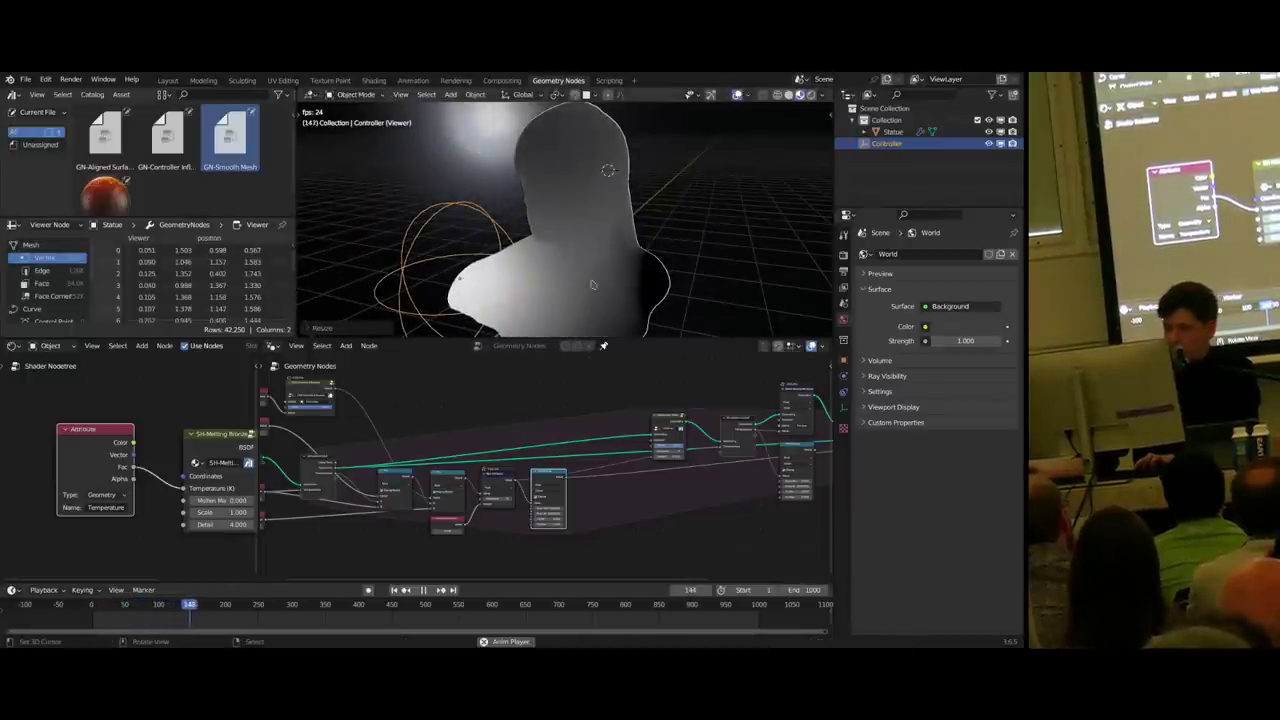
{"action": "key", "text": "g"}
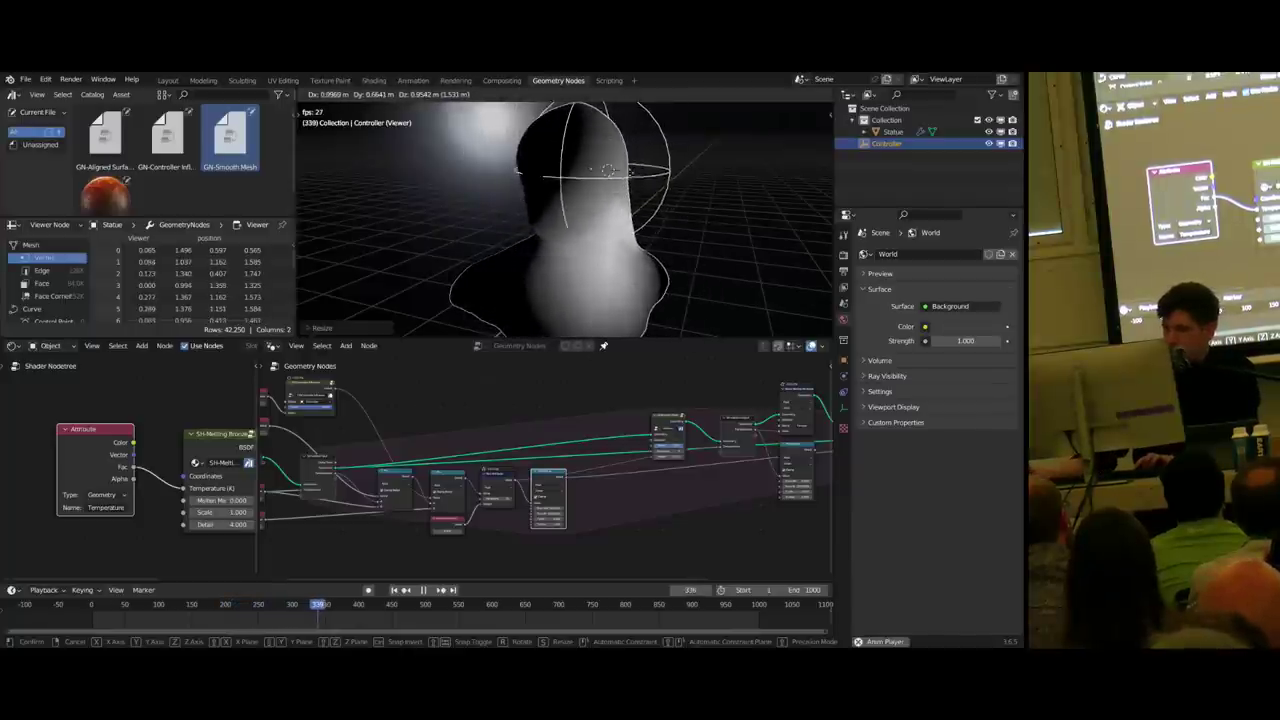
{"action": "left_click", "coordinate": [650, 212]}
{"action": "key", "text": "space"}
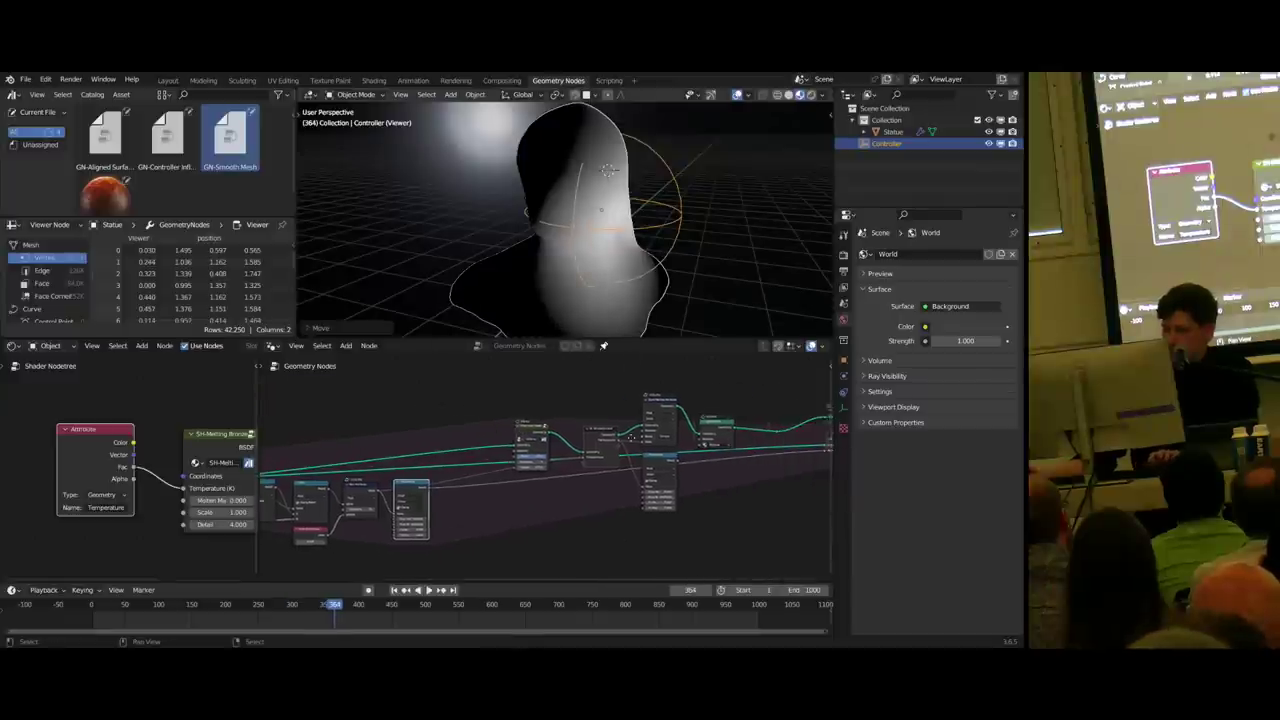
- Cut the Viewer's existing links and preview the Map Range that follows the Simulation Output on the resulting geometry
{"action": "right_click_drag", "start_coordinate": [638, 450], "coordinate": [634, 466], "text": "ctrl"}
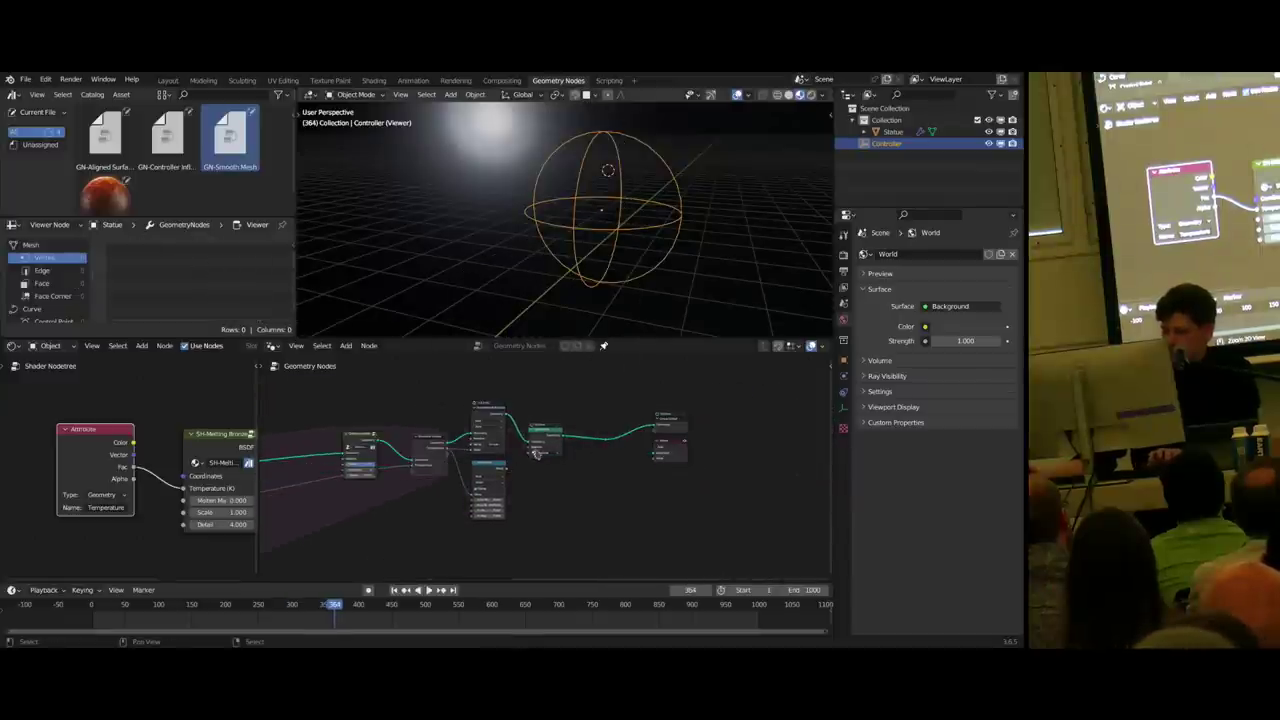
{"action": "left_click", "coordinate": [493, 468], "text": "ctrl+shift"}
{"action": "left_click", "coordinate": [605, 442], "text": "ctrl+shift"}
{"action": "middle_click_drag", "start_coordinate": [387, 458], "coordinate": [687, 422]}
{"action": "scroll", "coordinate": [503, 461], "scroll_direction": "up", "scroll_amount": 3}
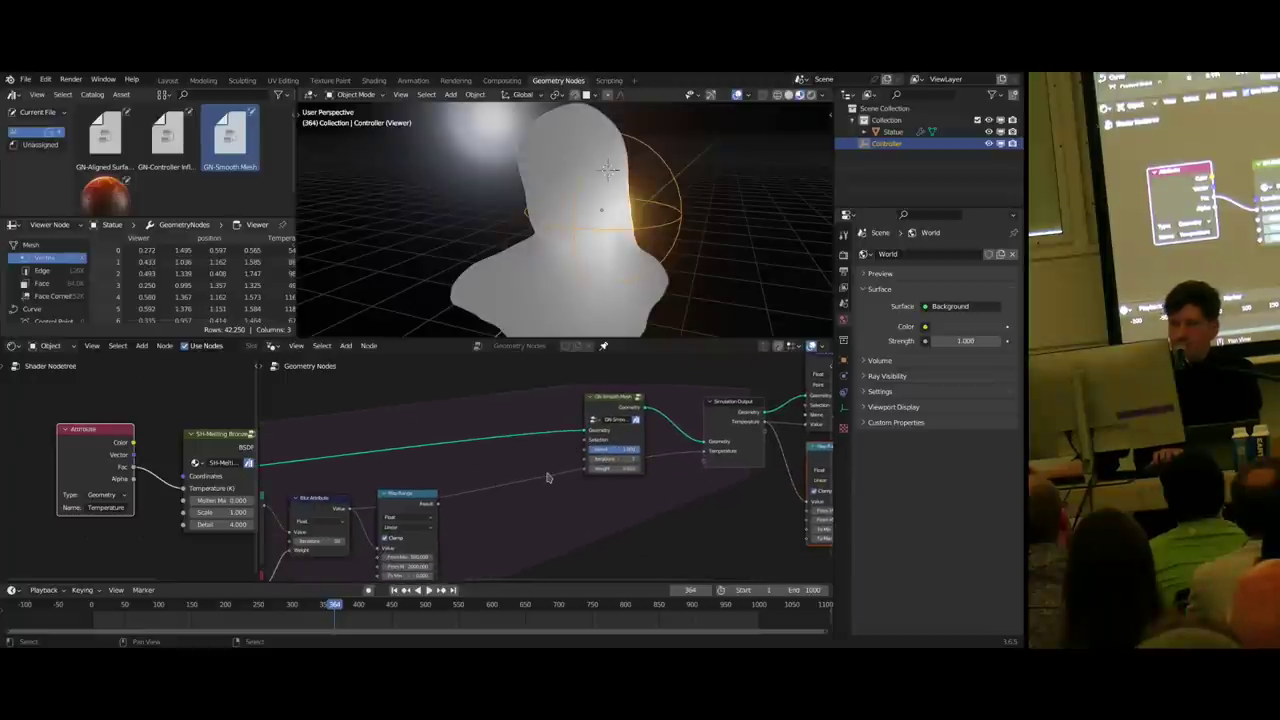
- Connect the Map Range result inside the simulation zone to GN-Smooth Mesh's Blend input and return to the shaded result
{"action": "left_click_drag", "start_coordinate": [408, 501], "coordinate": [585, 450]}
{"action": "left_click", "coordinate": [614, 404]}
{"action": "scroll", "coordinate": [428, 460], "scroll_direction": "down", "scroll_amount": 3}
{"action": "scroll", "coordinate": [545, 474], "scroll_direction": "up", "scroll_amount": 4}
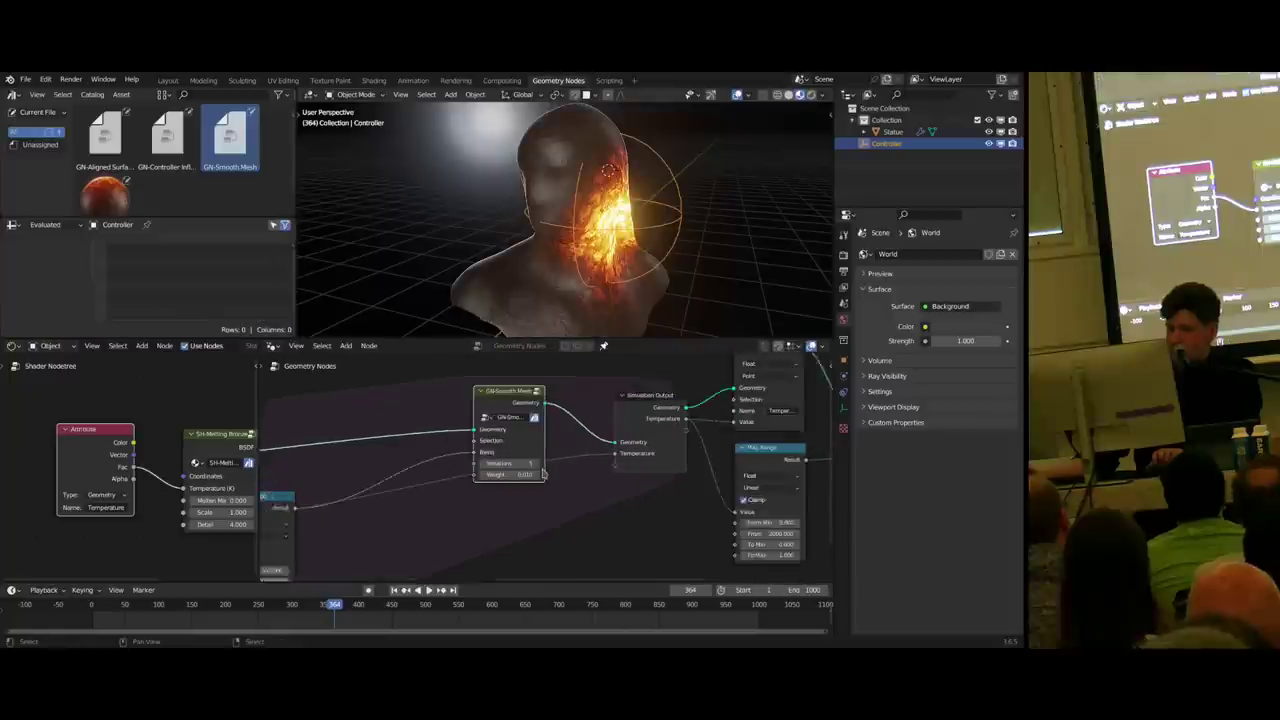
{"action": "scroll", "coordinate": [545, 474], "scroll_direction": "up", "scroll_amount": 1}
{"action": "middle_click_drag", "start_coordinate": [570, 404], "coordinate": [600, 429]}
- Replay the simulation from frame 0 and move the Controller in front of the bust's face
{"action": "left_click", "coordinate": [76, 607]}
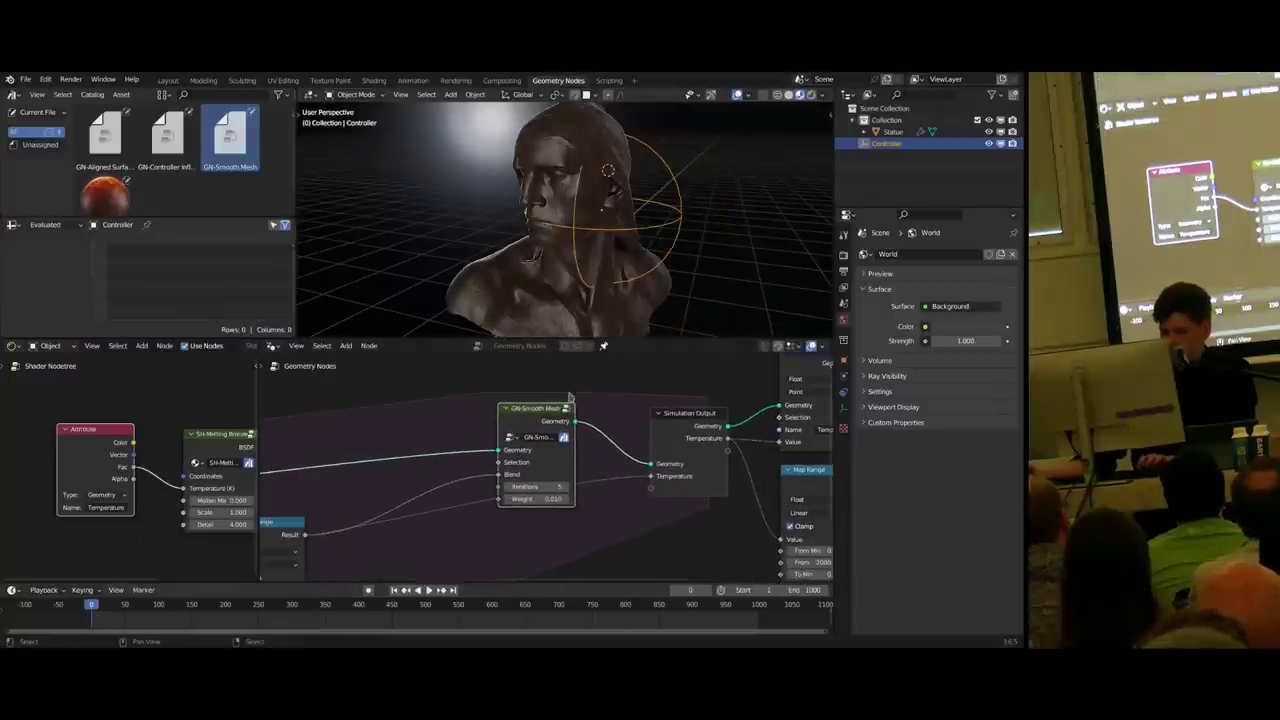
{"action": "key", "text": "space"}
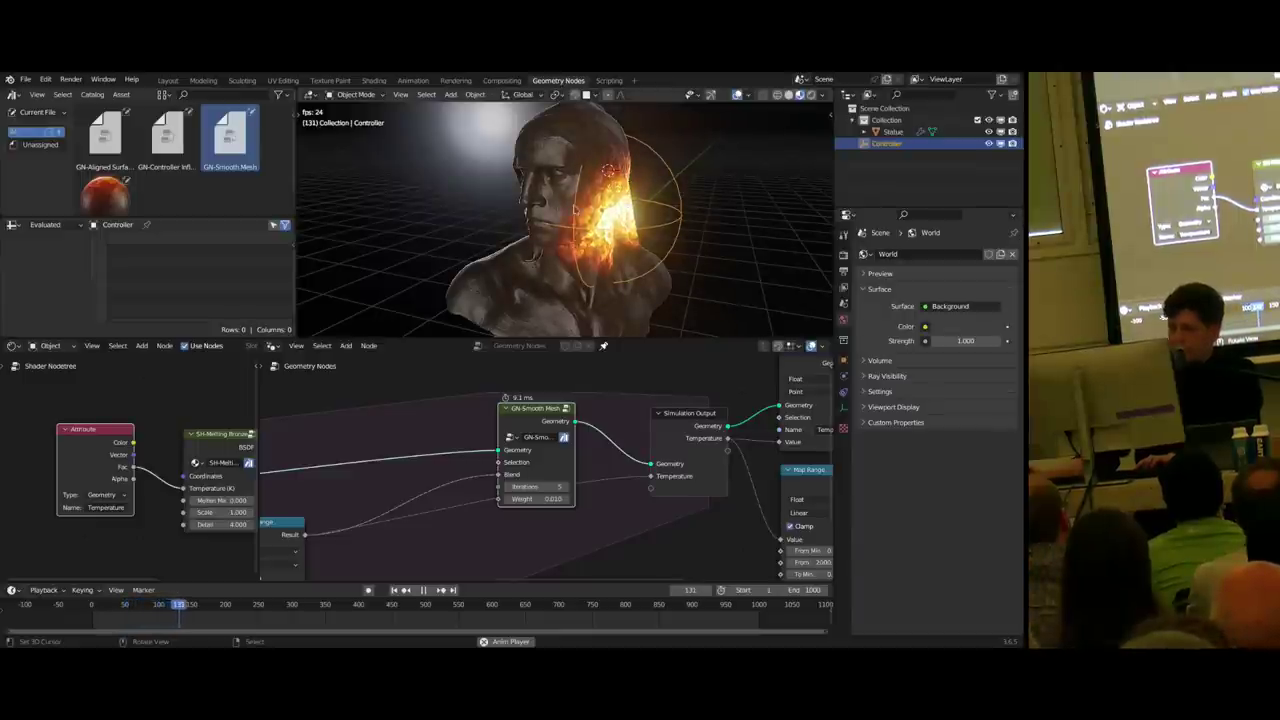
{"action": "key", "text": "g"}
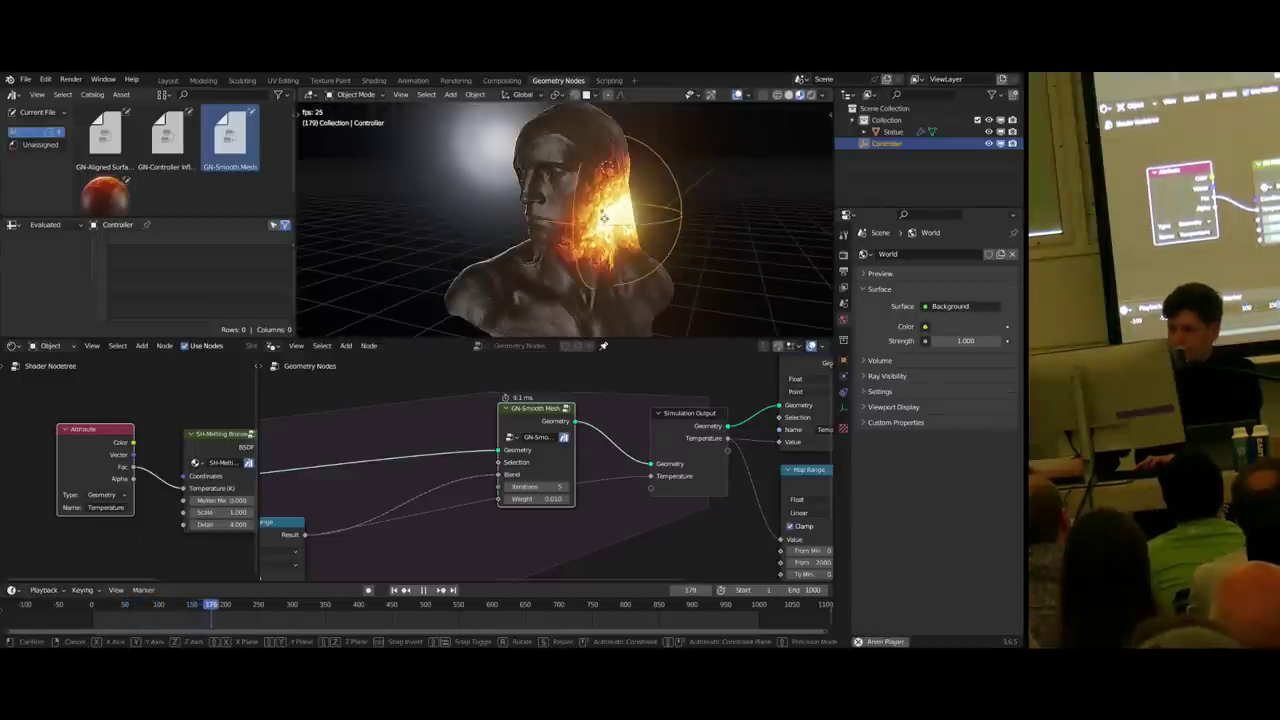
{"action": "left_click", "coordinate": [560, 205]}
{"action": "middle_click_drag", "start_coordinate": [620, 205], "coordinate": [560, 205]}
{"action": "key", "text": "g"}
{"action": "left_click", "coordinate": [564, 211]}
- Enlarge the Controller, move it away behind the bust, and stop the playback
{"action": "key", "text": "s"}
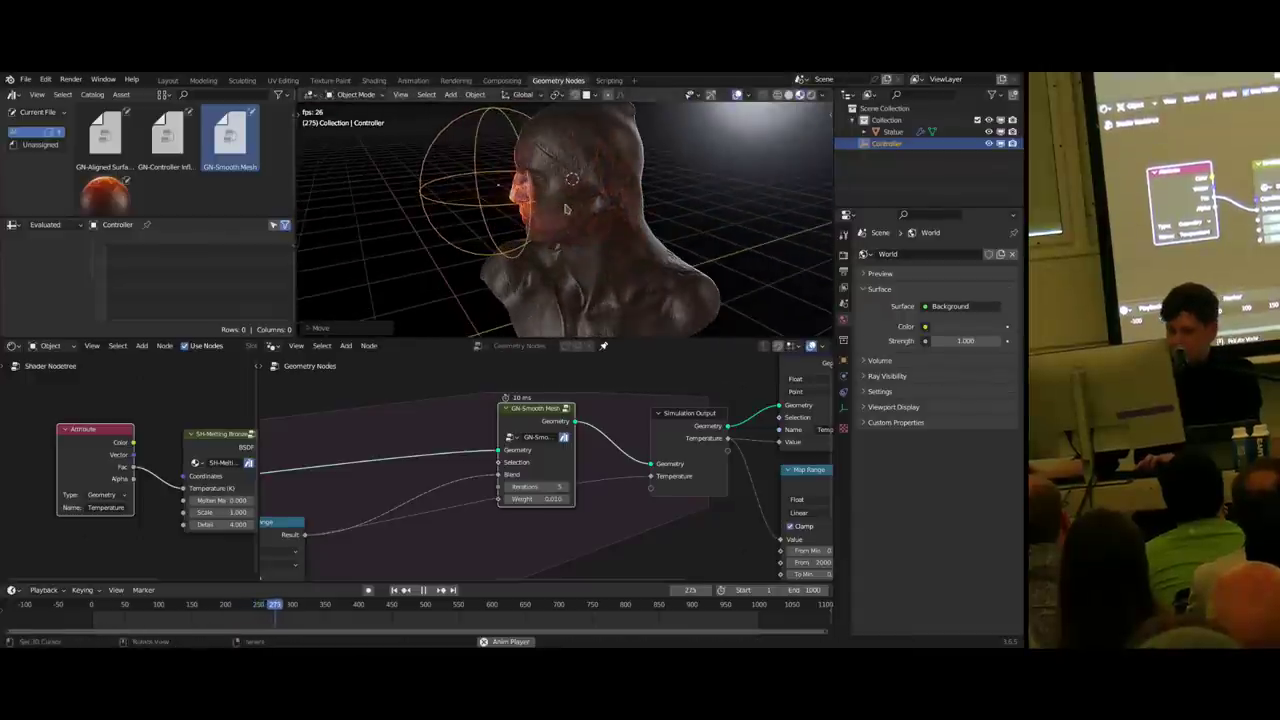
{"action": "left_click", "coordinate": [597, 203]}
{"action": "middle_click_drag", "start_coordinate": [540, 205], "coordinate": [599, 216]}
{"action": "key", "text": "g"}
{"action": "left_click", "coordinate": [632, 211]}
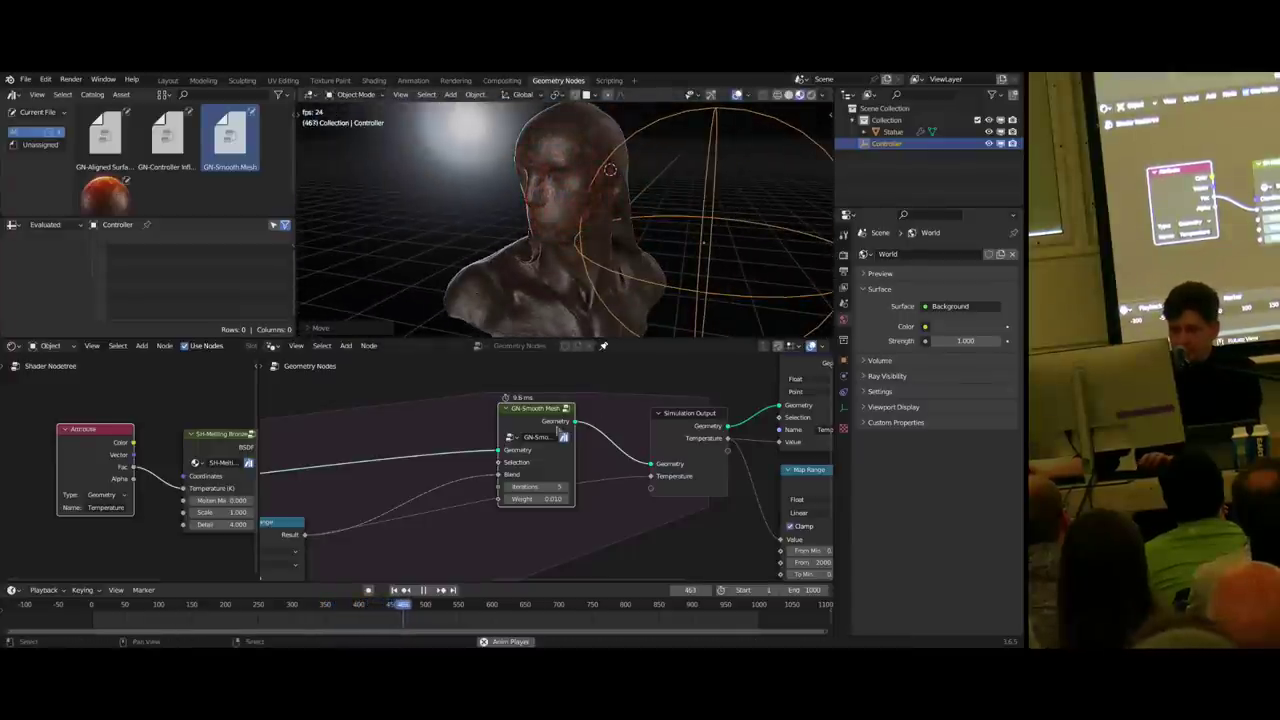
{"action": "key", "text": "space"}
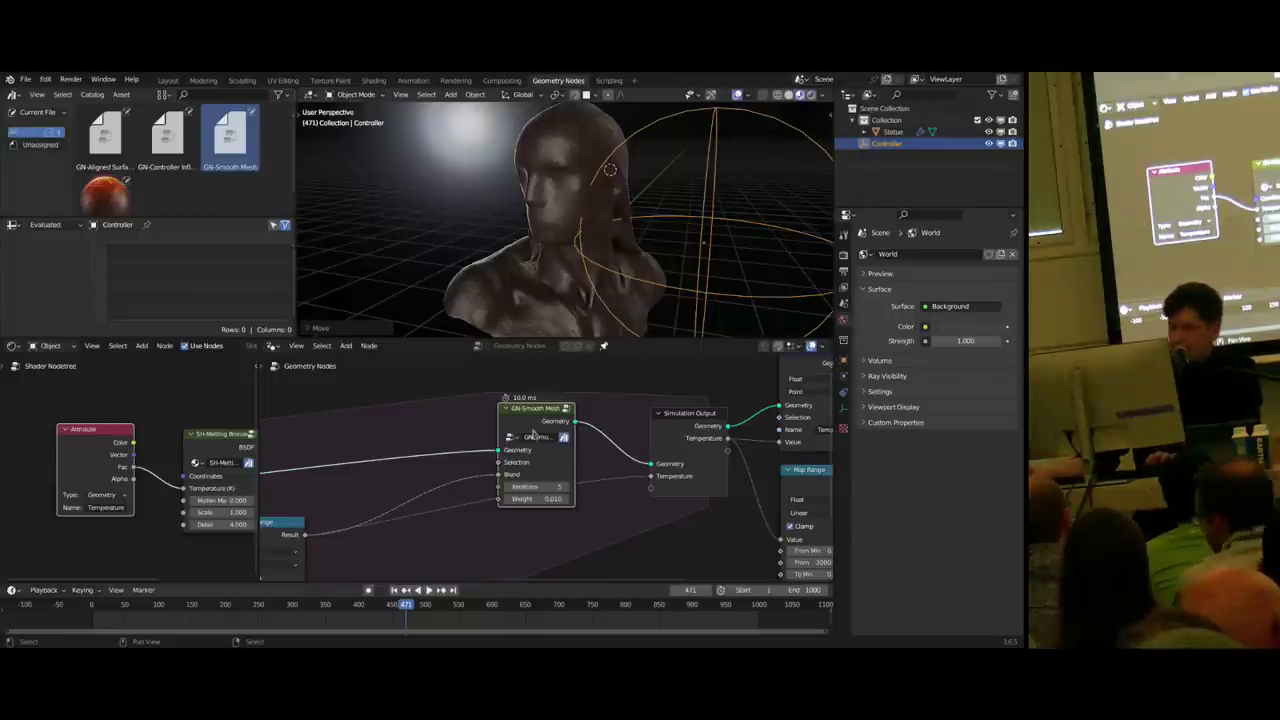
- Move the GN-Smooth Mesh node closer to Map Range and hide the unused outputs of the shader's Attribute node
{"action": "scroll", "coordinate": [536, 432], "scroll_direction": "down", "scroll_amount": 2}
{"action": "left_click_drag", "start_coordinate": [539, 425], "coordinate": [463, 420]}
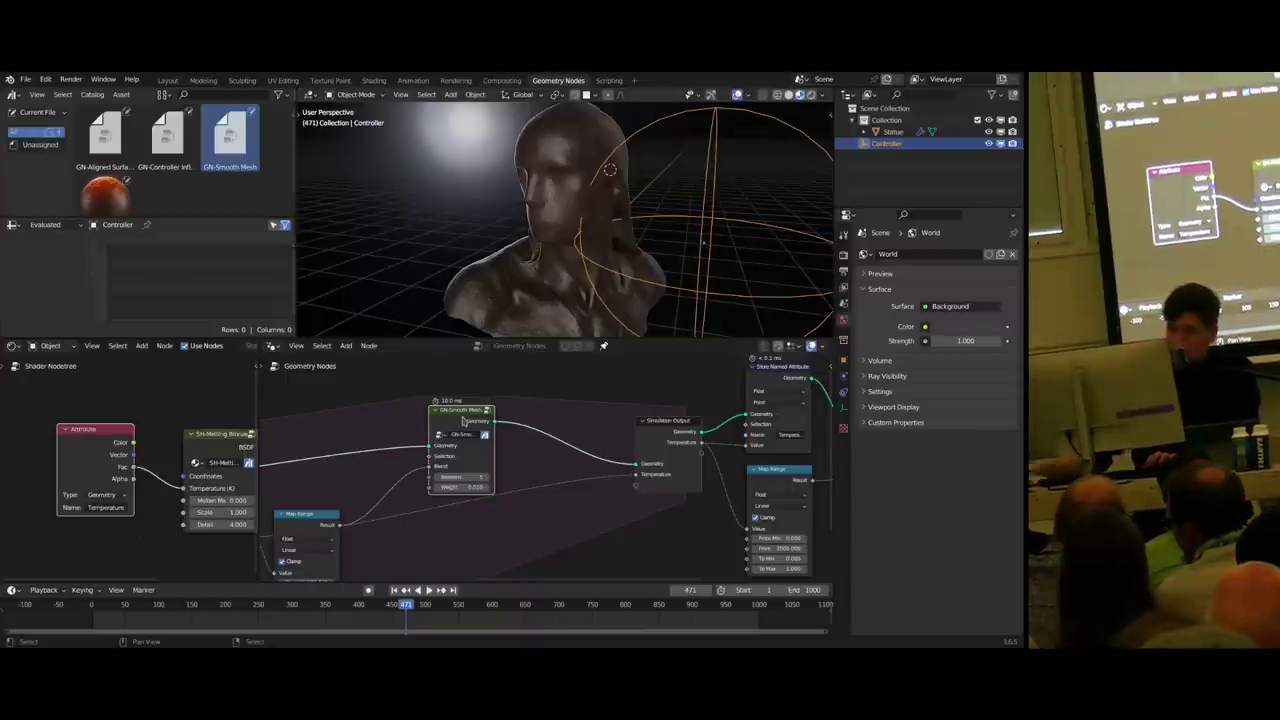
{"action": "key", "text": "ctrl+h"}
{"action": "middle_click_drag", "start_coordinate": [145, 470], "coordinate": [74, 435]}
{"action": "mouse_move", "coordinate": [148, 465]}
{"action": "left_mouse_down"}
{"action": "mouse_move", "coordinate": [268, 465]}
{"action": "mouse_move", "coordinate": [148, 465]}
{"action": "left_mouse_up"}
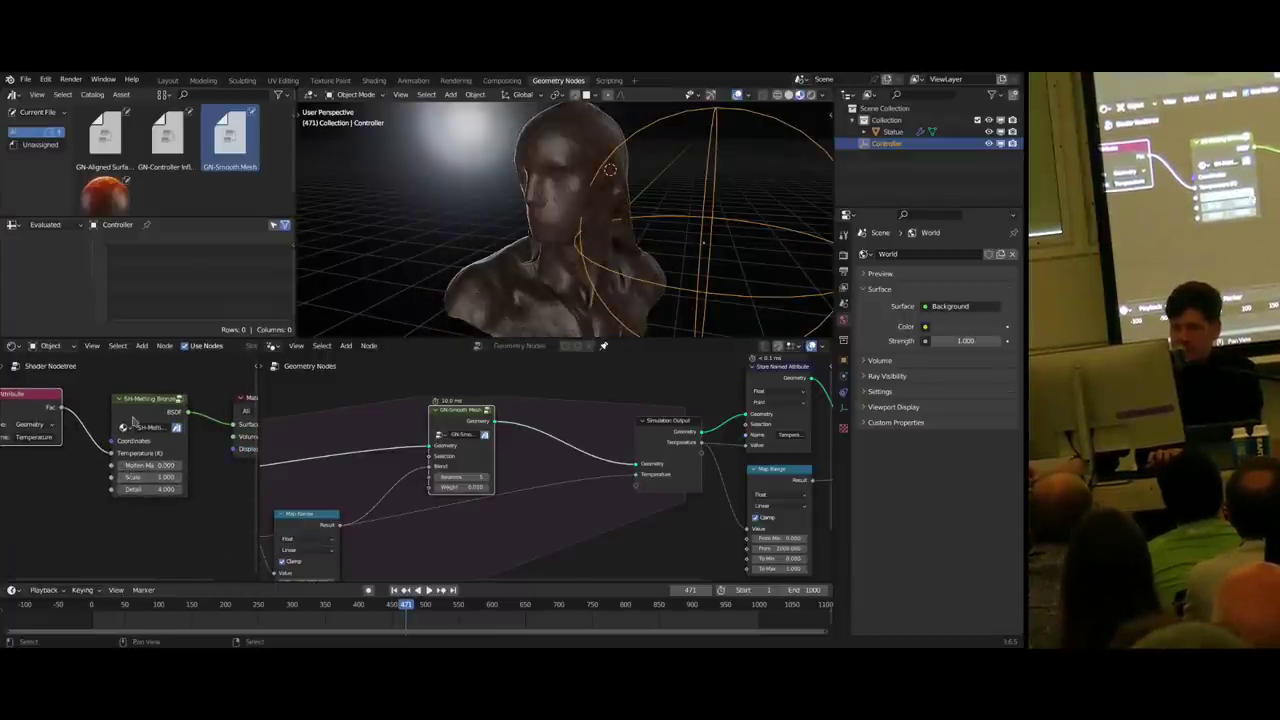
- Tidy the node layouts by repositioning the shader's Attribute node and the Map Range node inside the simulation zone
{"action": "scroll", "coordinate": [133, 418], "scroll_direction": "down", "scroll_amount": 2}
{"action": "middle_click_drag", "start_coordinate": [64, 413], "coordinate": [104, 409]}
{"action": "left_click_drag", "start_coordinate": [86, 408], "coordinate": [96, 418]}
{"action": "middle_click_drag", "start_coordinate": [428, 459], "coordinate": [355, 463], "text": "ctrl"}
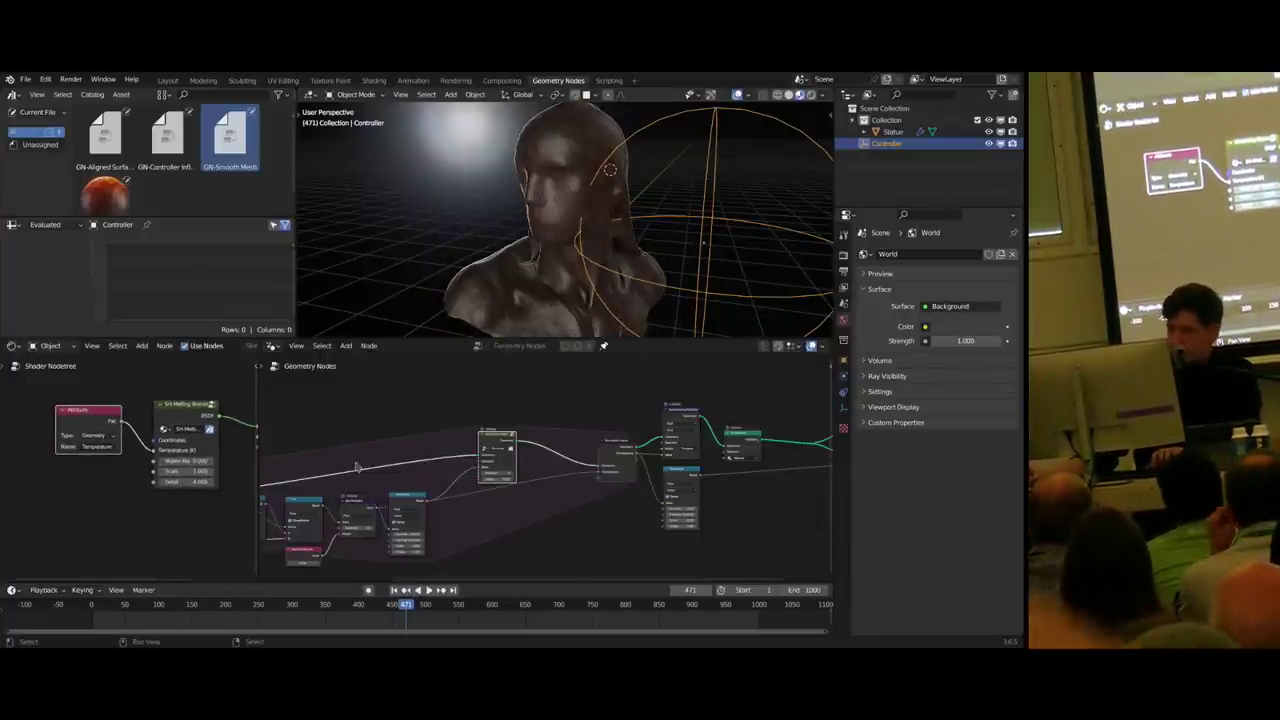
{"action": "scroll", "coordinate": [357, 467], "scroll_direction": "up", "scroll_amount": 2}
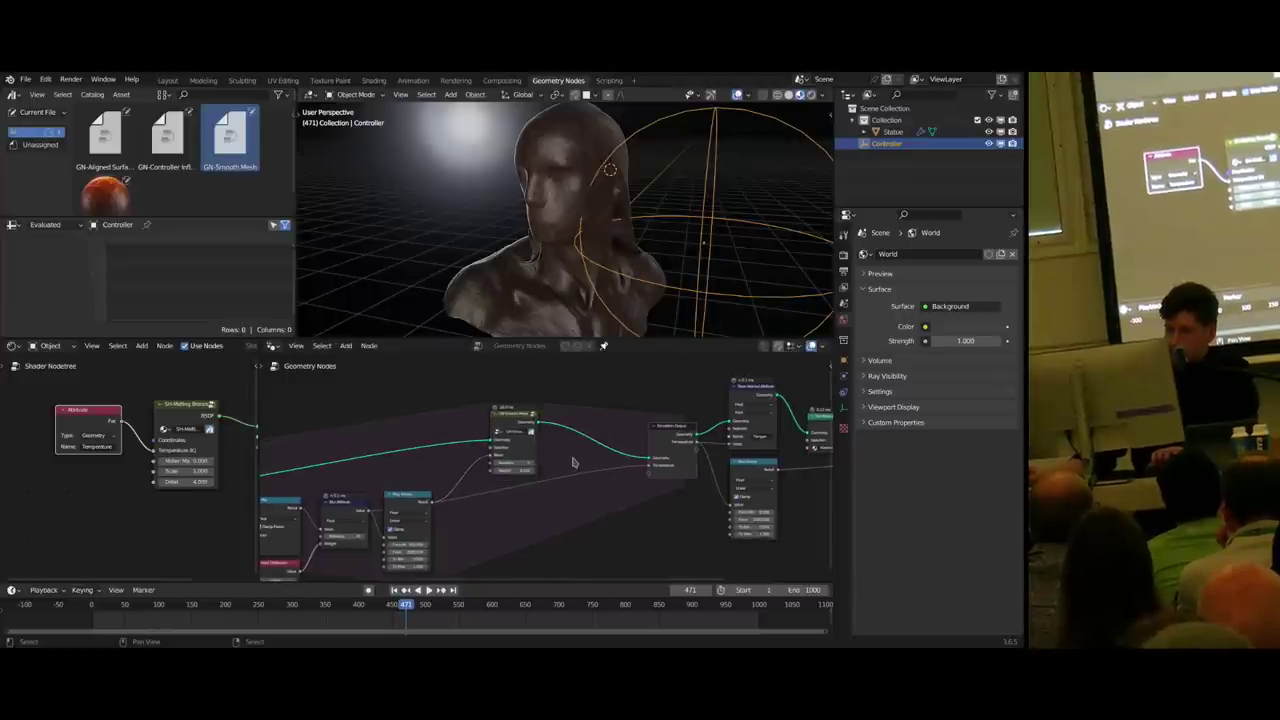
{"action": "left_click_drag", "start_coordinate": [405, 502], "coordinate": [407, 490]}
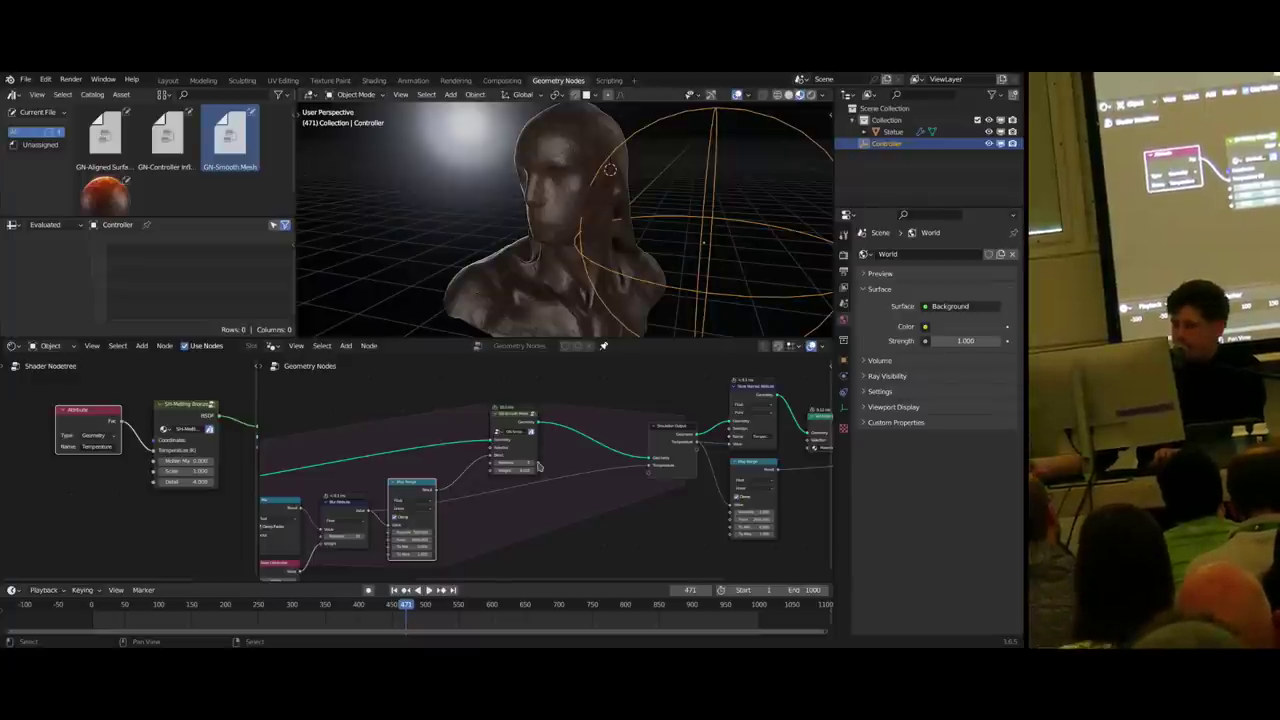
- Add a Float item named Molten to the Simulation Output's simulation state
{"action": "left_click", "coordinate": [661, 449]}
{"action": "key", "text": "n"}
{"action": "scroll", "coordinate": [568, 470], "scroll_direction": "up", "scroll_amount": 2}
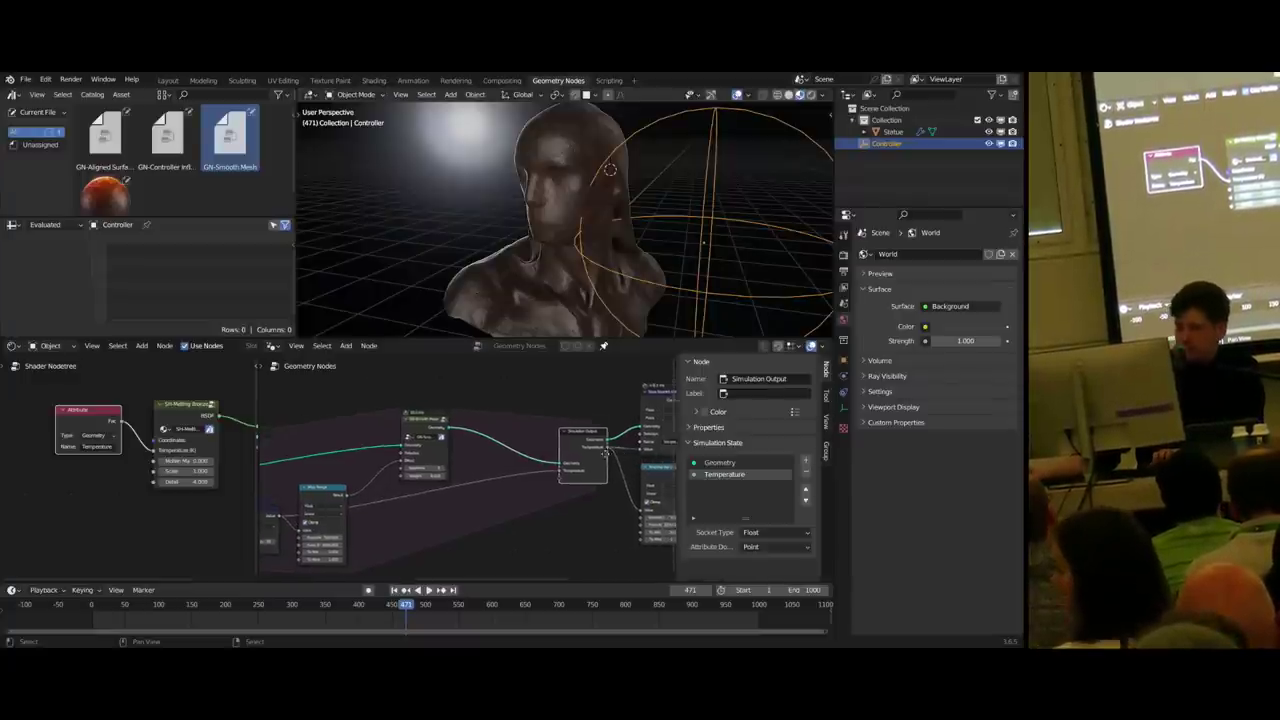
{"action": "middle_click_drag", "start_coordinate": [600, 446], "coordinate": [582, 459]}
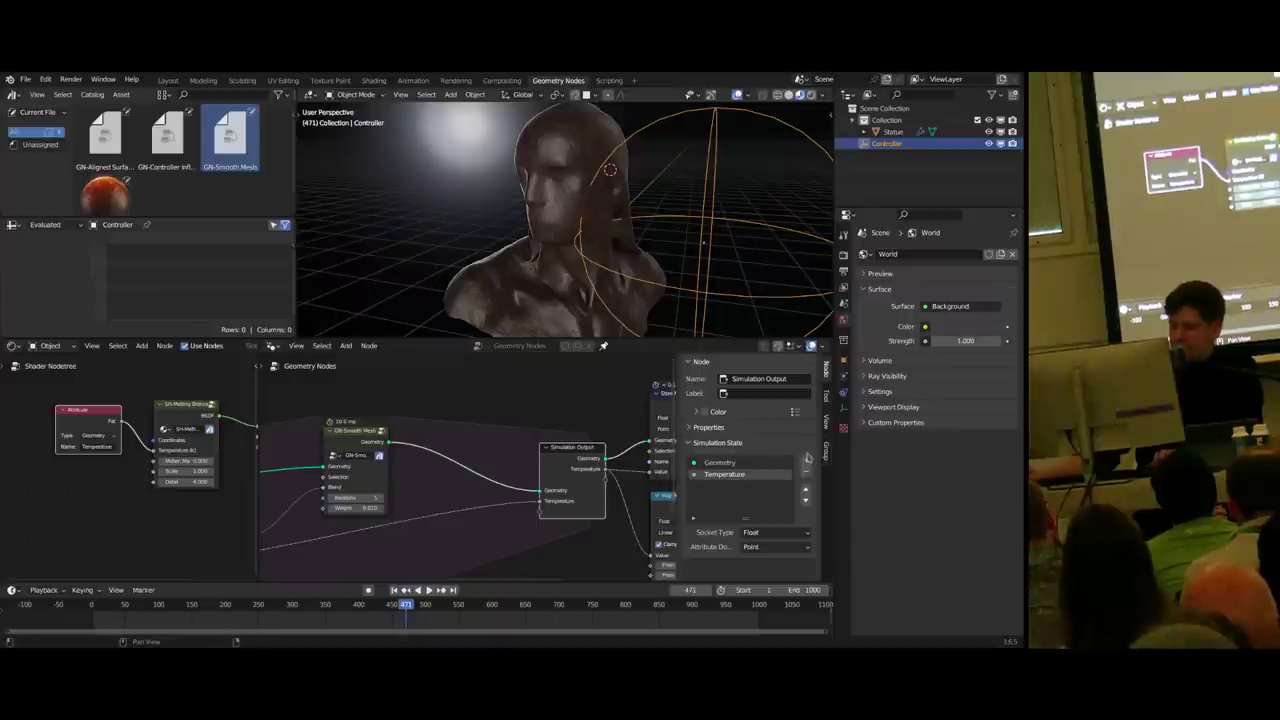
{"action": "left_click", "coordinate": [806, 462]}
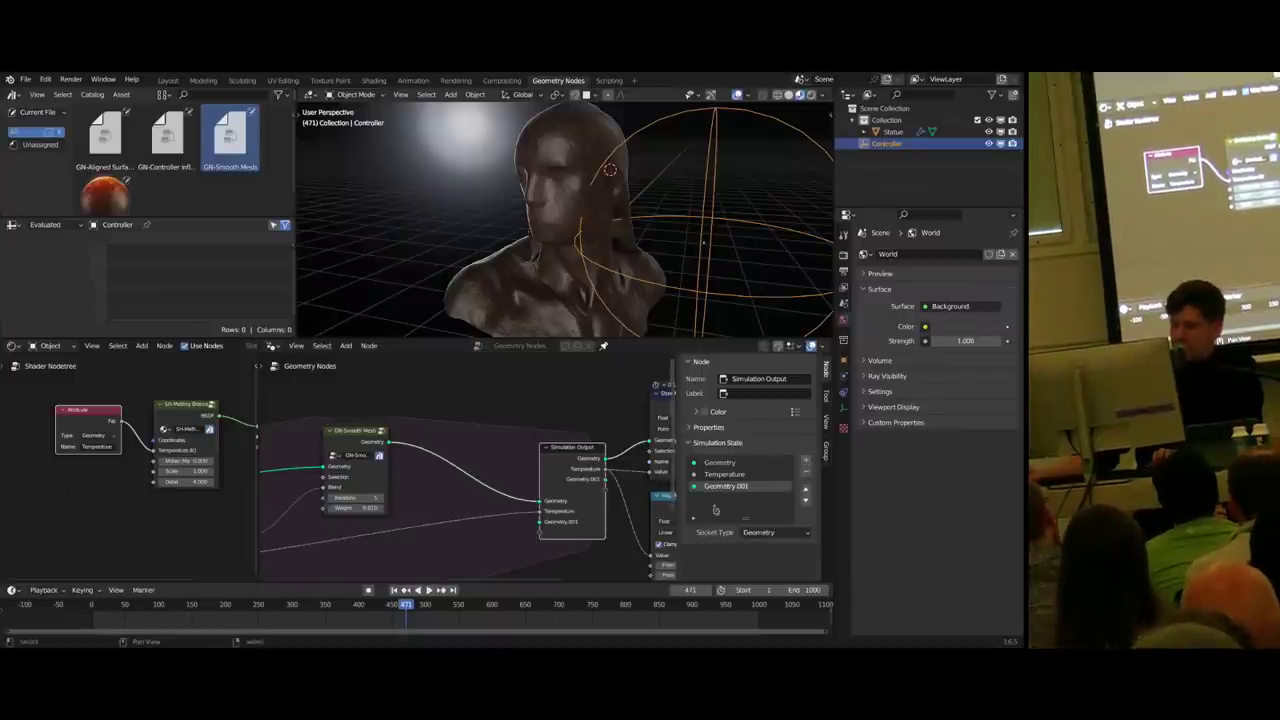
{"action": "left_click", "coordinate": [761, 533]}
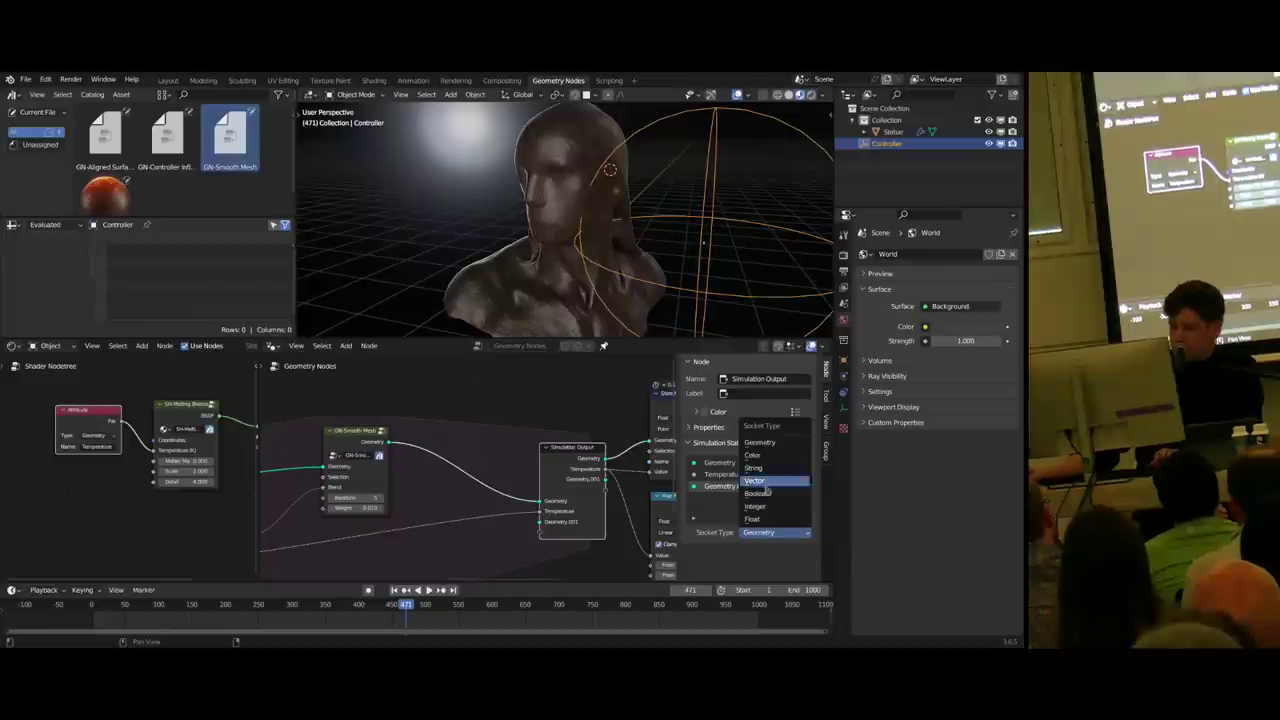
{"action": "left_click", "coordinate": [757, 520]}
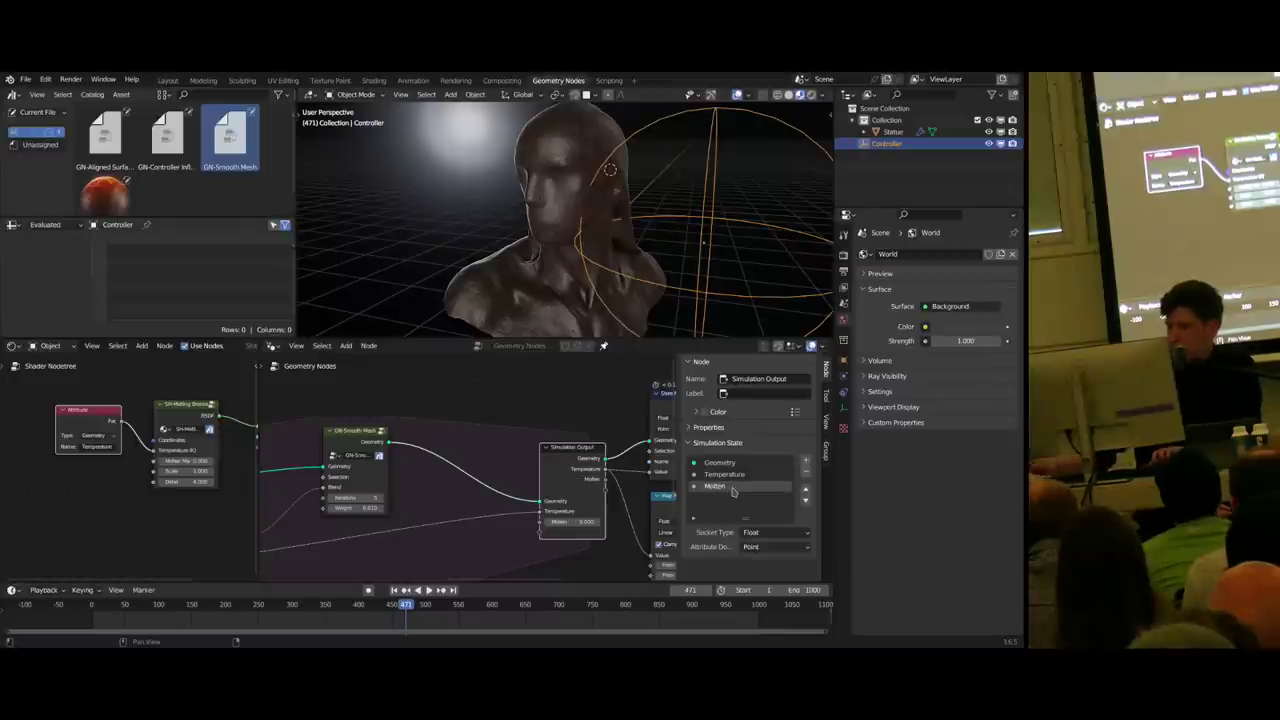
- Connect the Map Range result inside the simulation zone to the Simulation Output's Molten input and nudge the Map Range node
{"action": "scroll", "coordinate": [570, 465], "scroll_direction": "down", "scroll_amount": 4}
{"action": "middle_click_drag", "start_coordinate": [540, 465], "coordinate": [586, 437]}
{"action": "scroll", "coordinate": [486, 480], "scroll_direction": "down", "scroll_amount": 5}
{"action": "scroll", "coordinate": [468, 473], "scroll_direction": "up", "scroll_amount": 5}
{"action": "middle_click_drag", "start_coordinate": [414, 490], "coordinate": [341, 478]}
{"action": "scroll", "coordinate": [464, 474], "scroll_direction": "up", "scroll_amount": 1}
{"action": "left_click_drag", "start_coordinate": [340, 476], "coordinate": [566, 460]}
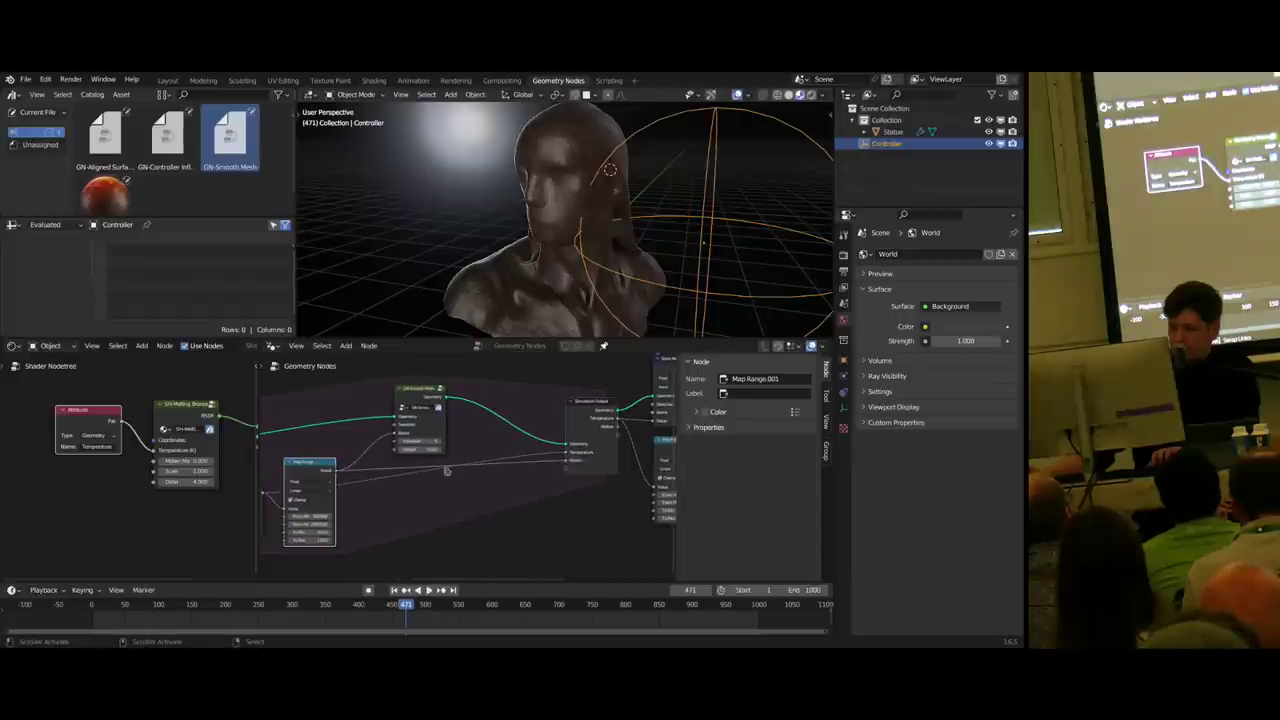
{"action": "middle_click_drag", "start_coordinate": [314, 470], "coordinate": [384, 459]}
{"action": "mouse_move", "coordinate": [384, 459]}
{"action": "left_mouse_down"}
{"action": "mouse_move", "coordinate": [407, 451]}
{"action": "mouse_move", "coordinate": [390, 450]}
{"action": "left_mouse_up"}
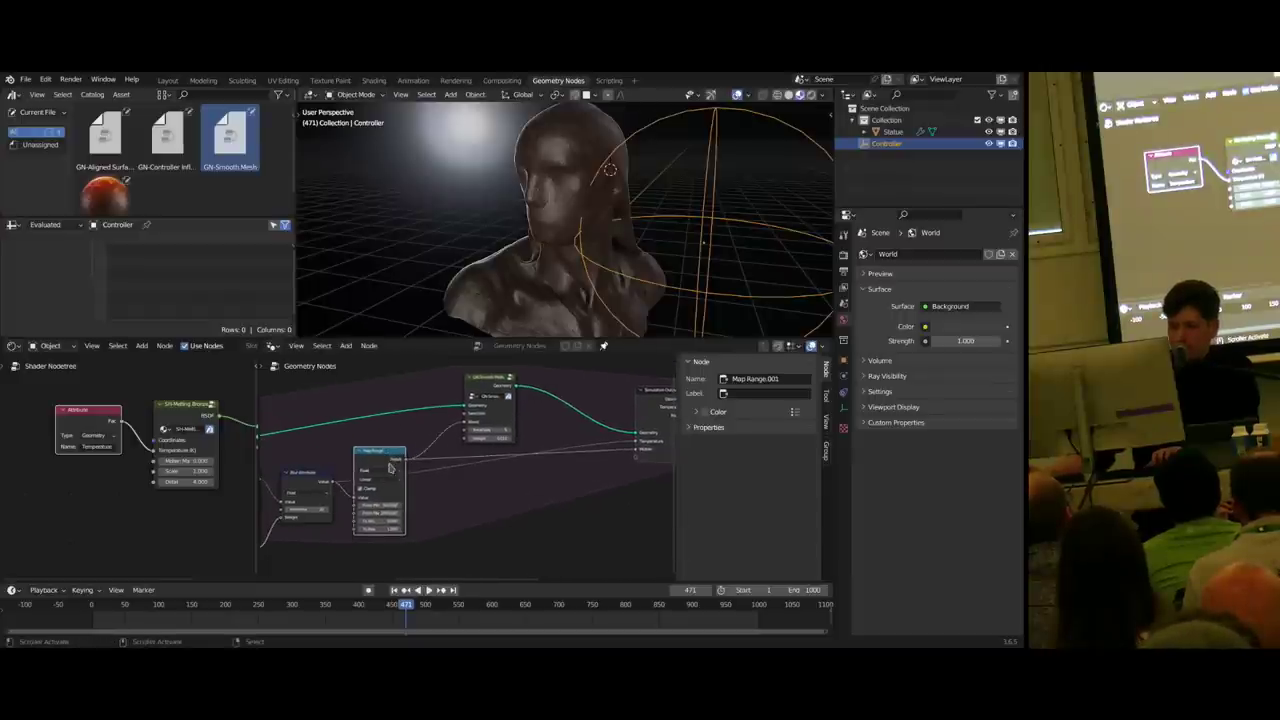
- Hide the node properties and move the nodes following Store Named Attribute away to make room in the chain
{"action": "middle_click_drag", "start_coordinate": [178, 455], "coordinate": [138, 470]}
{"action": "scroll", "coordinate": [212, 441], "scroll_direction": "up", "scroll_amount": 3}
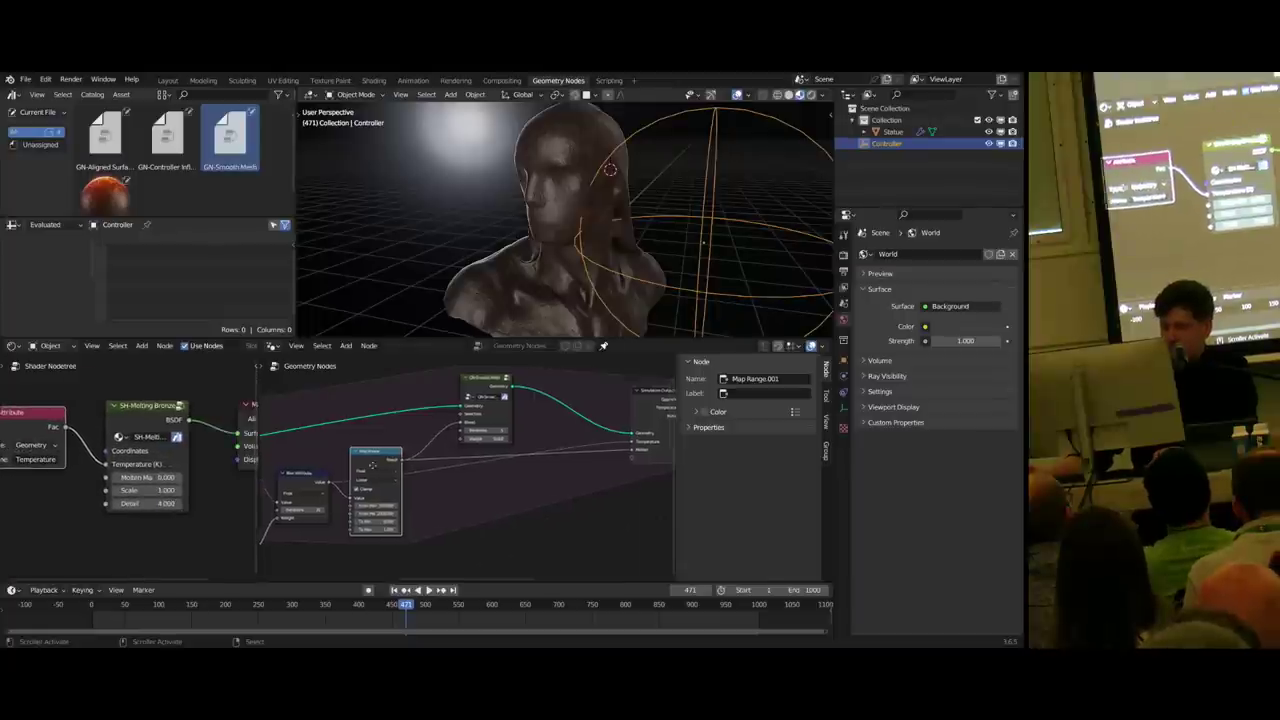
{"action": "middle_click_drag", "start_coordinate": [394, 463], "coordinate": [177, 485]}
{"action": "key", "text": "n"}
{"action": "middle_click_drag", "start_coordinate": [700, 382], "coordinate": [549, 415]}
{"action": "left_click_drag", "start_coordinate": [550, 401], "coordinate": [836, 549]}
{"action": "key", "text": "g"}
{"action": "left_click", "coordinate": [566, 440]}
- Insert a duplicate Store Named Attribute node before Set Material, feed its Value from the Simulation Output's Molten, and name the attribute Molten
{"action": "left_click", "coordinate": [468, 420]}
{"action": "scroll", "coordinate": [466, 424], "scroll_direction": "up", "scroll_amount": 5}
{"action": "middle_click_drag", "start_coordinate": [456, 422], "coordinate": [495, 447]}
{"action": "key", "text": "shift+d"}
{"action": "left_click", "coordinate": [614, 441]}
{"action": "left_click_drag", "start_coordinate": [364, 501], "coordinate": [538, 486]}
{"action": "left_click", "coordinate": [585, 473]}
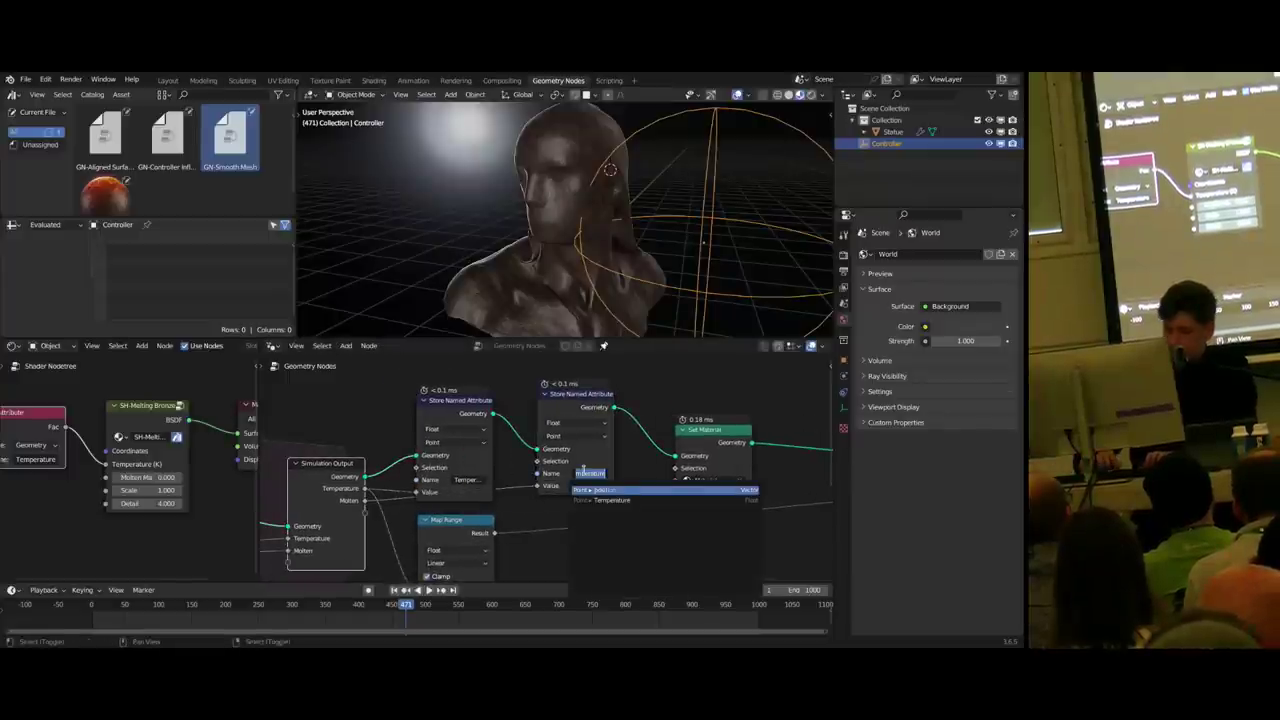
{"action": "type", "text": "Molten"}
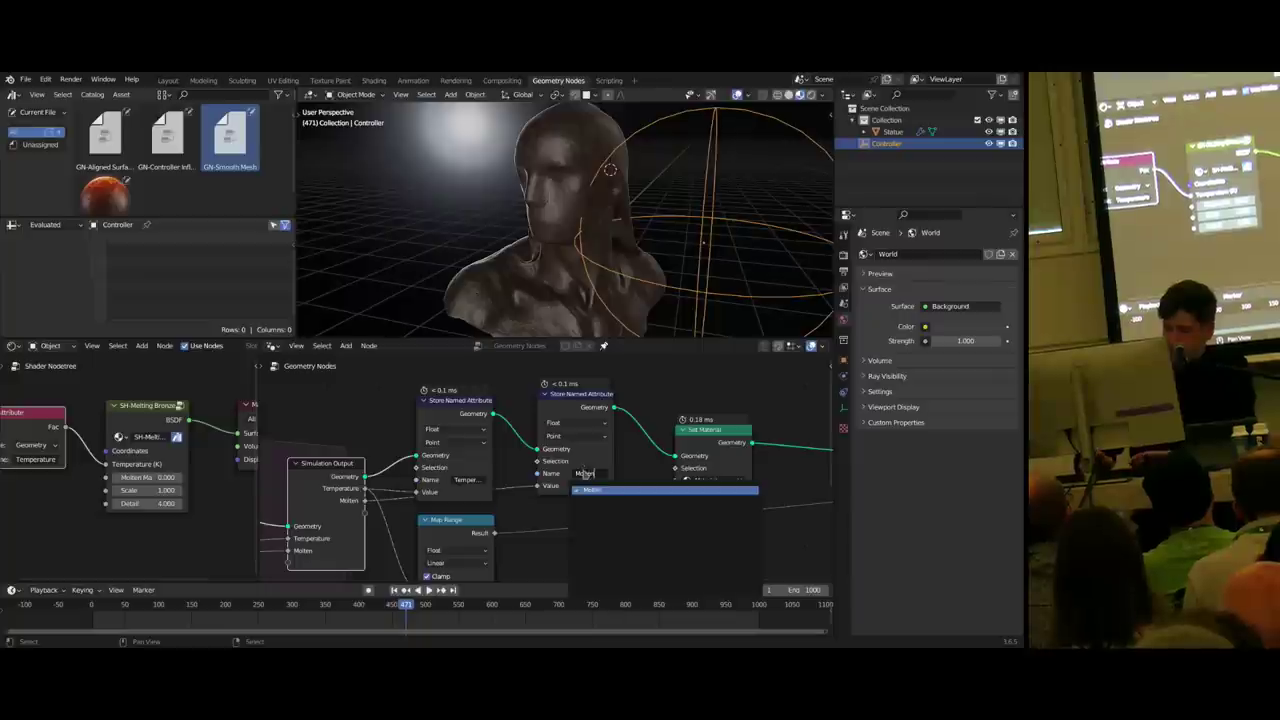
{"action": "key", "text": "Return"}
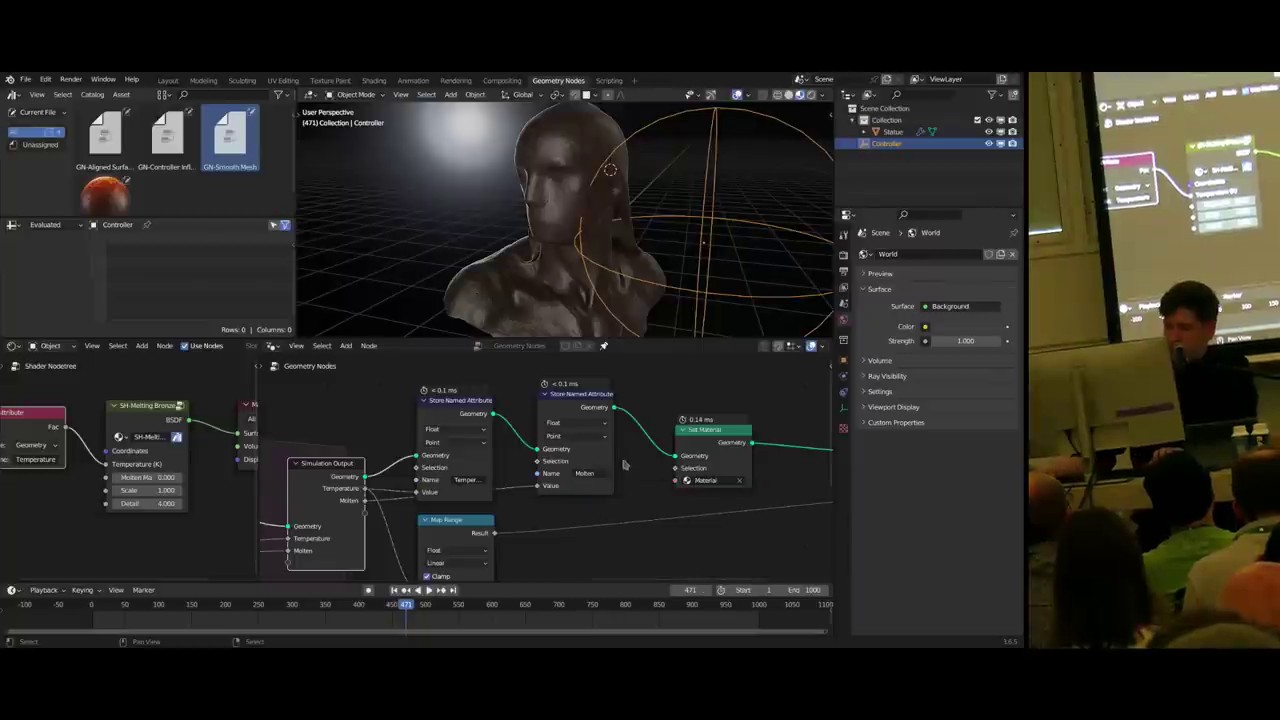
- Duplicate the shader's Attribute node, name it Molten, and connect its Fac to the SH-Melting Bronze group's Molten Mask input
{"action": "middle_click_drag", "start_coordinate": [120, 453], "coordinate": [189, 444]}
{"action": "key", "text": "shift+d"}
{"action": "left_click", "coordinate": [110, 479]}
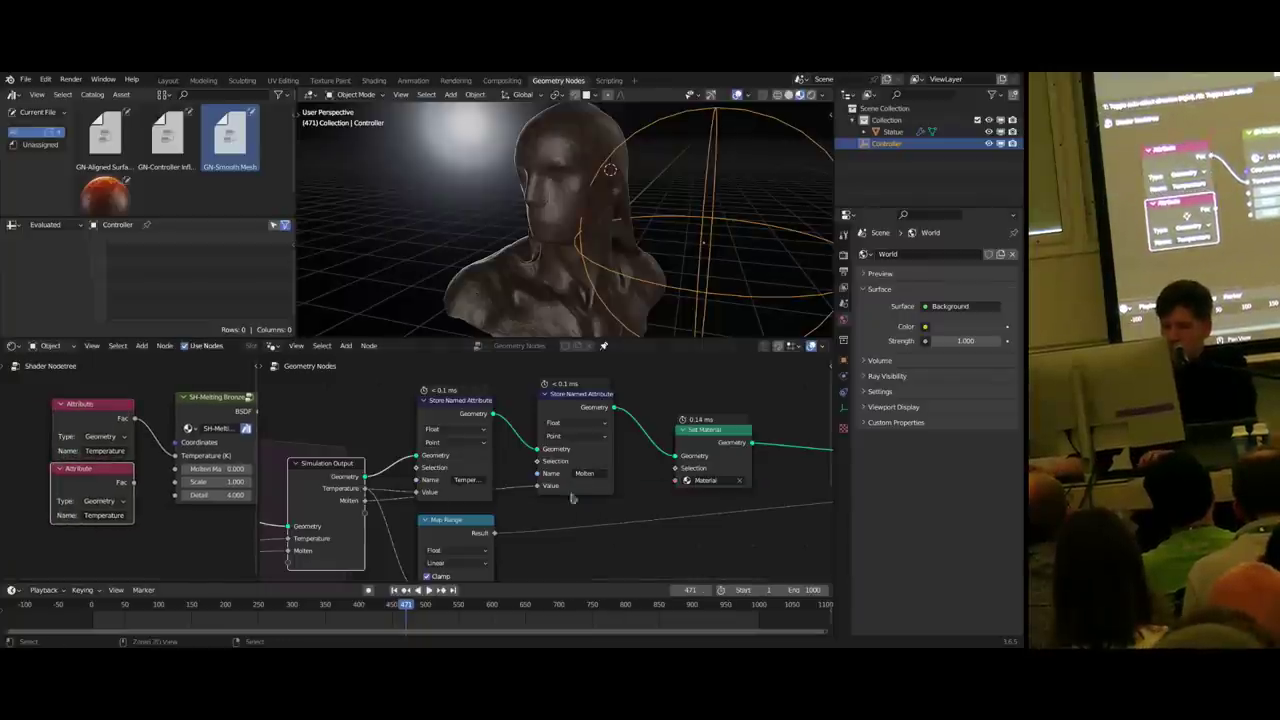
{"action": "middle_click_drag", "start_coordinate": [601, 484], "coordinate": [579, 482]}
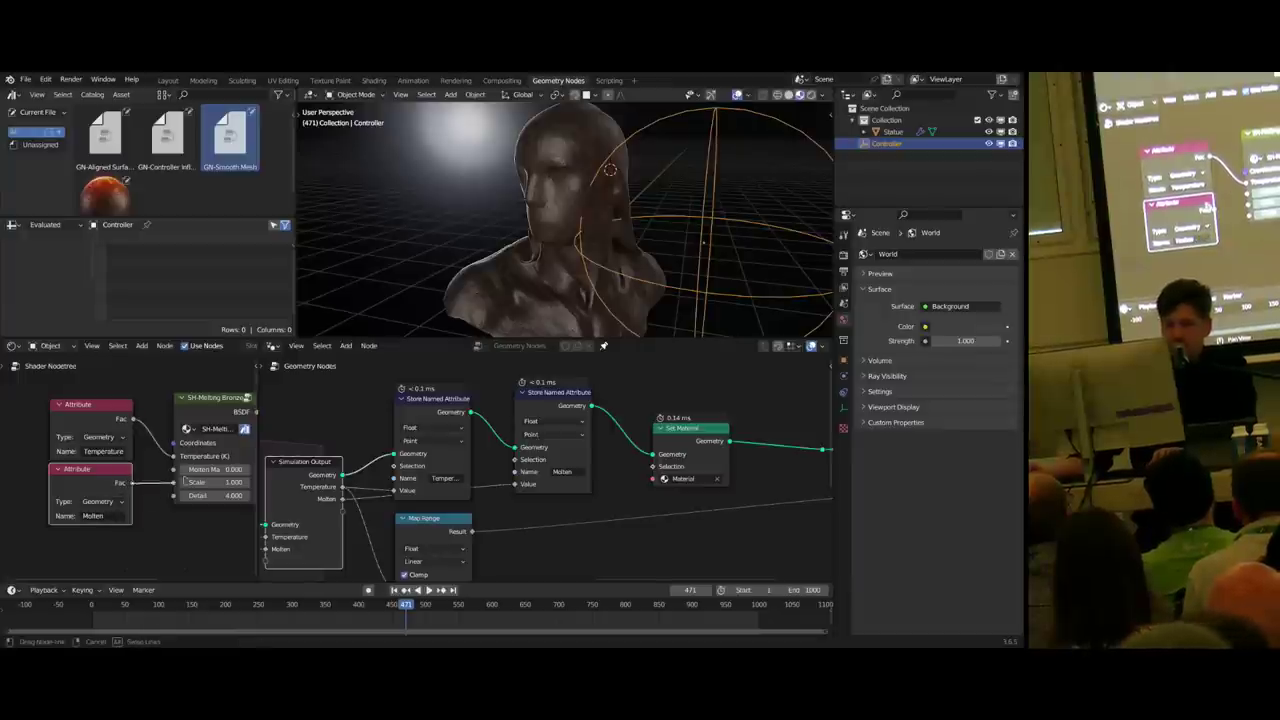
{"action": "left_click_drag", "start_coordinate": [184, 472], "coordinate": [176, 469]}
- Replay the simulation from frame 0 while moving the Controller over the bust's face, check the molten shading, and stop the playback
{"action": "left_click", "coordinate": [91, 618]}
{"action": "key", "text": "space"}
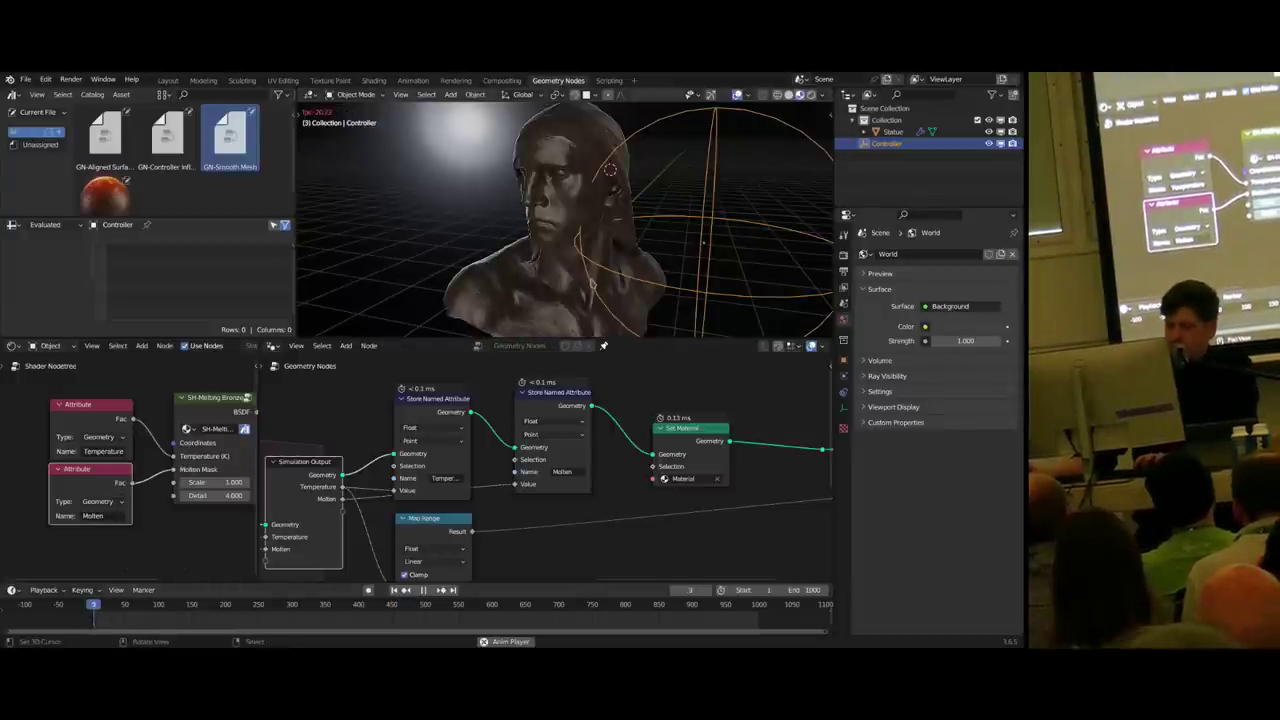
{"action": "key", "text": "g"}
{"action": "left_click", "coordinate": [583, 208]}
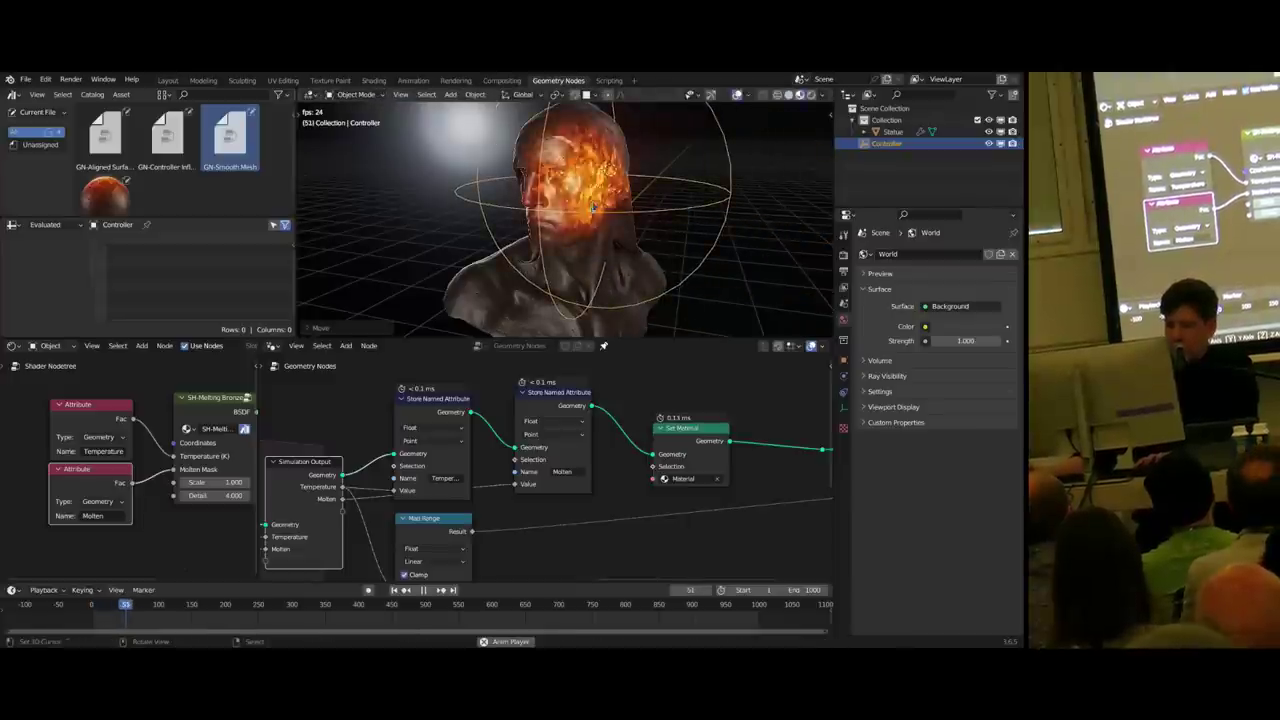
{"action": "middle_click_drag", "start_coordinate": [583, 208], "coordinate": [643, 228]}
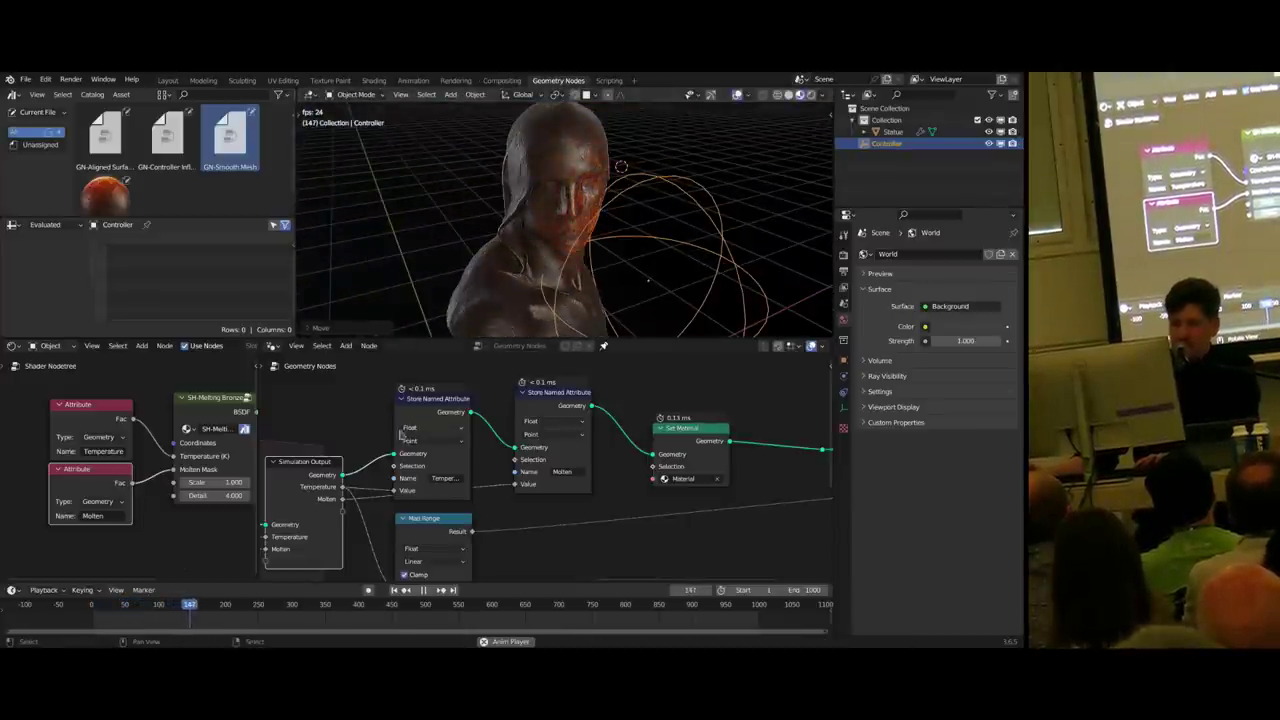
{"action": "middle_click_drag", "start_coordinate": [372, 447], "coordinate": [556, 434]}
{"action": "scroll", "coordinate": [554, 432], "scroll_direction": "down", "scroll_amount": 5}
{"action": "middle_click_drag", "start_coordinate": [398, 458], "coordinate": [527, 429]}
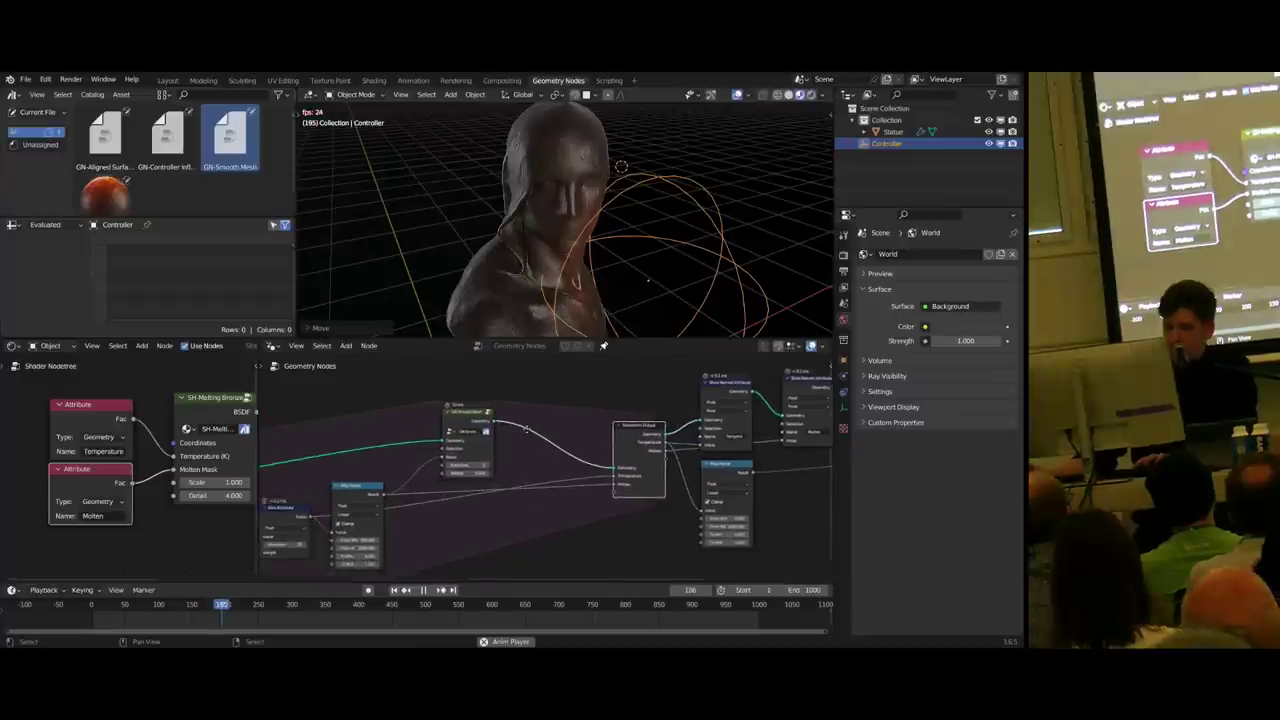
{"action": "scroll", "coordinate": [527, 429], "scroll_direction": "up", "scroll_amount": 3}
{"action": "scroll", "coordinate": [680, 440], "scroll_direction": "down", "scroll_amount": 2}
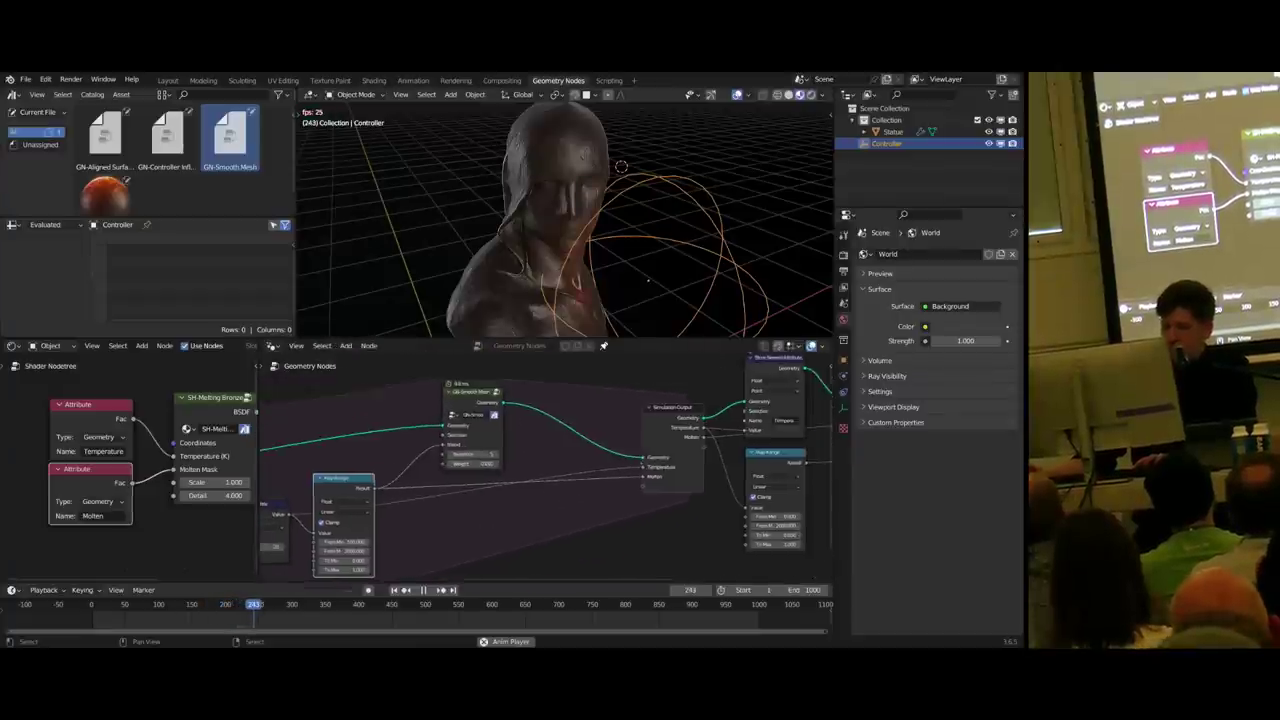
{"action": "key", "text": "space"}
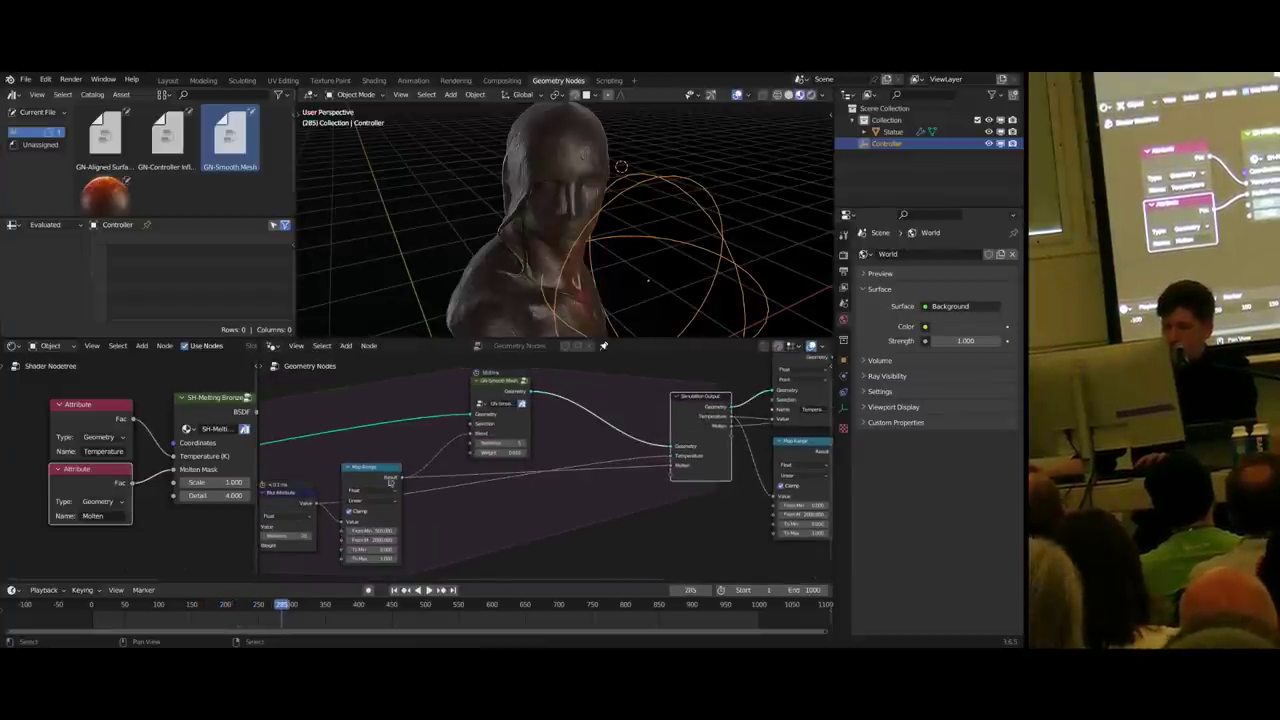
- Add a Maximum math node after Map Range, fed by the Simulation Input's Molten output
{"action": "middle_click_drag", "start_coordinate": [389, 481], "coordinate": [563, 465]}
{"action": "scroll", "coordinate": [563, 465], "scroll_direction": "down", "scroll_amount": 3}
{"action": "scroll", "coordinate": [620, 450], "scroll_direction": "up", "scroll_amount": 6}
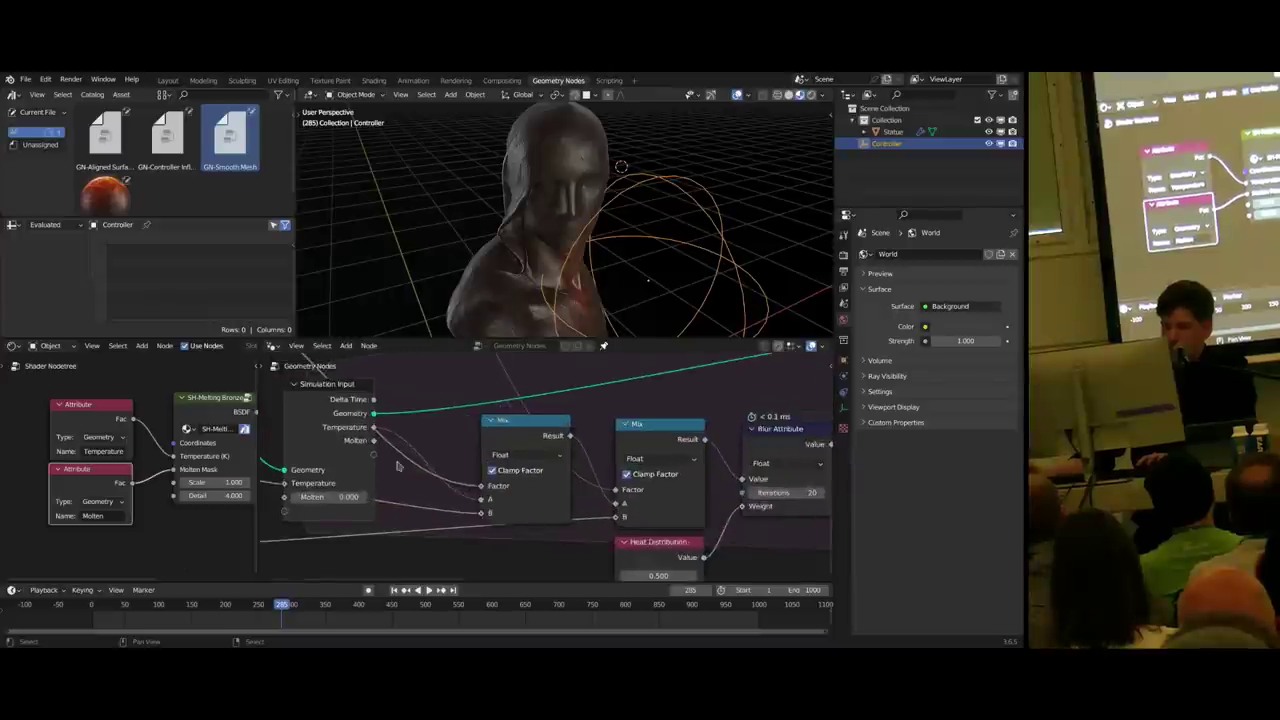
{"action": "scroll", "coordinate": [362, 450], "scroll_direction": "down", "scroll_amount": 6}
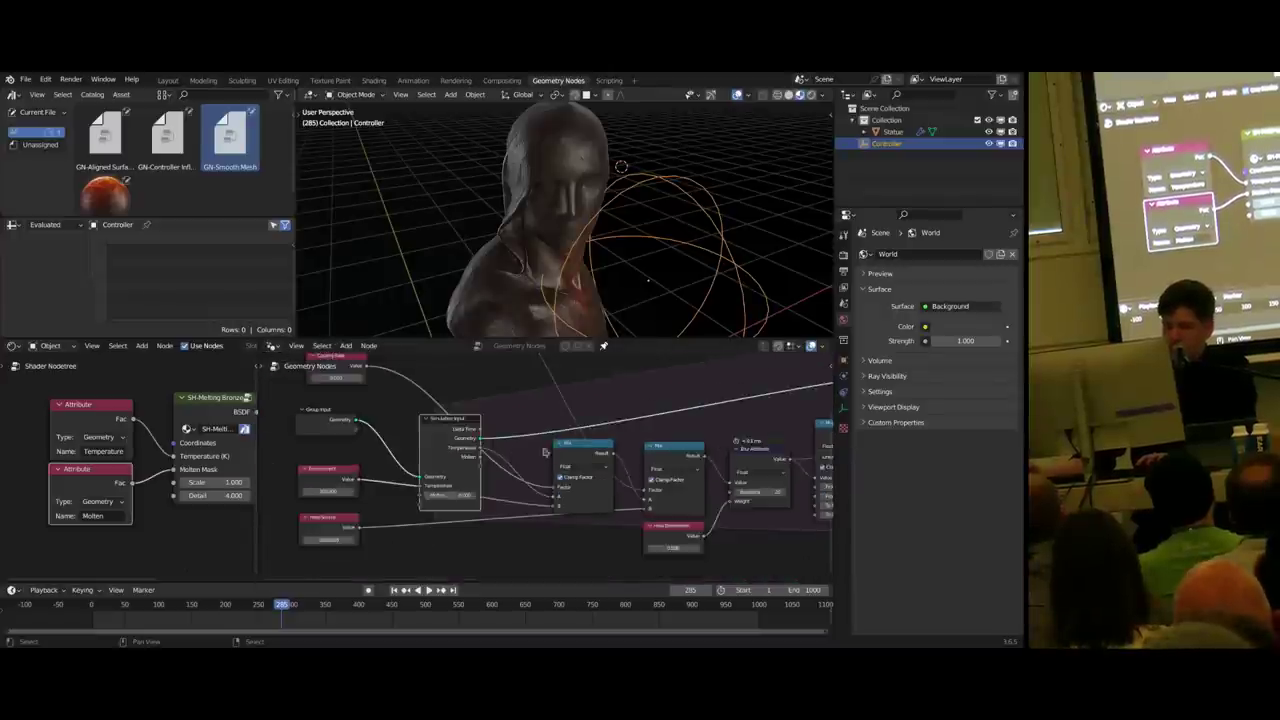
{"action": "scroll", "coordinate": [343, 451], "scroll_direction": "up", "scroll_amount": 2}
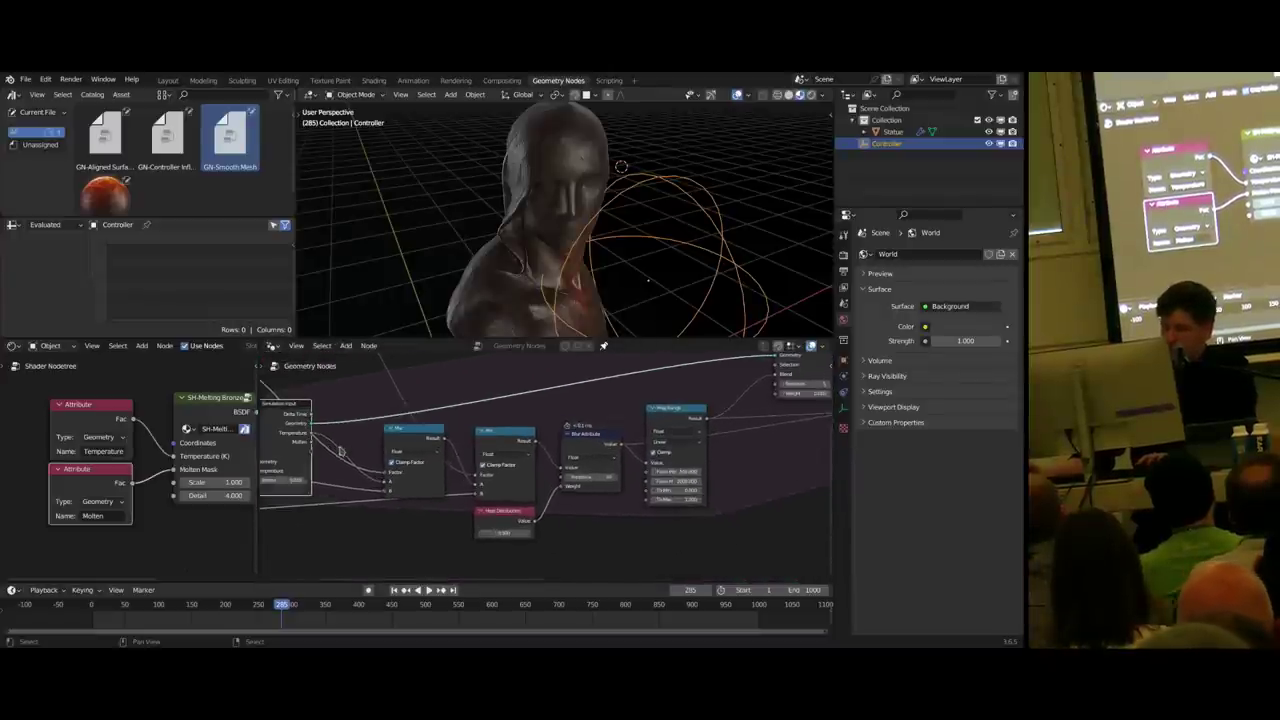
{"action": "key", "text": "shift+a"}
{"action": "type", "text": "ma"}
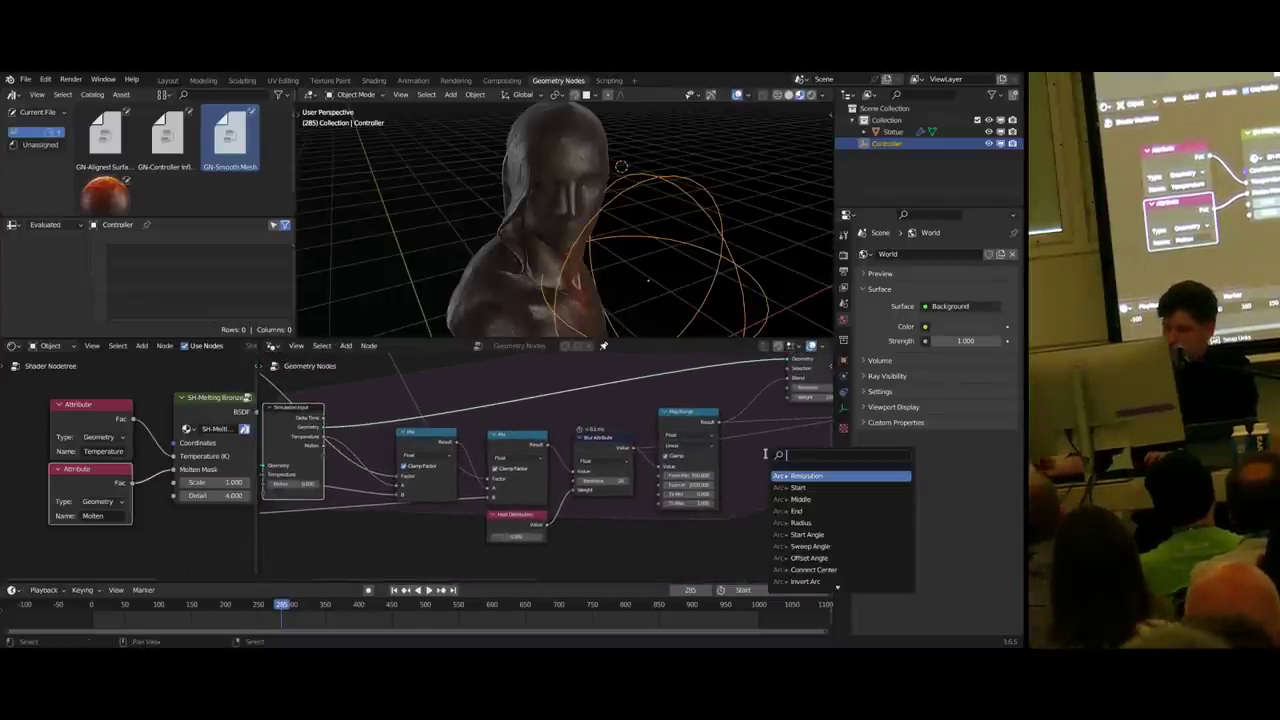
{"action": "type", "text": "x"}
{"action": "key", "text": "Return"}
{"action": "left_click", "coordinate": [765, 457]}
{"action": "middle_click_drag", "start_coordinate": [765, 457], "coordinate": [591, 466]}
{"action": "scroll", "coordinate": [590, 465], "scroll_direction": "up", "scroll_amount": 2}
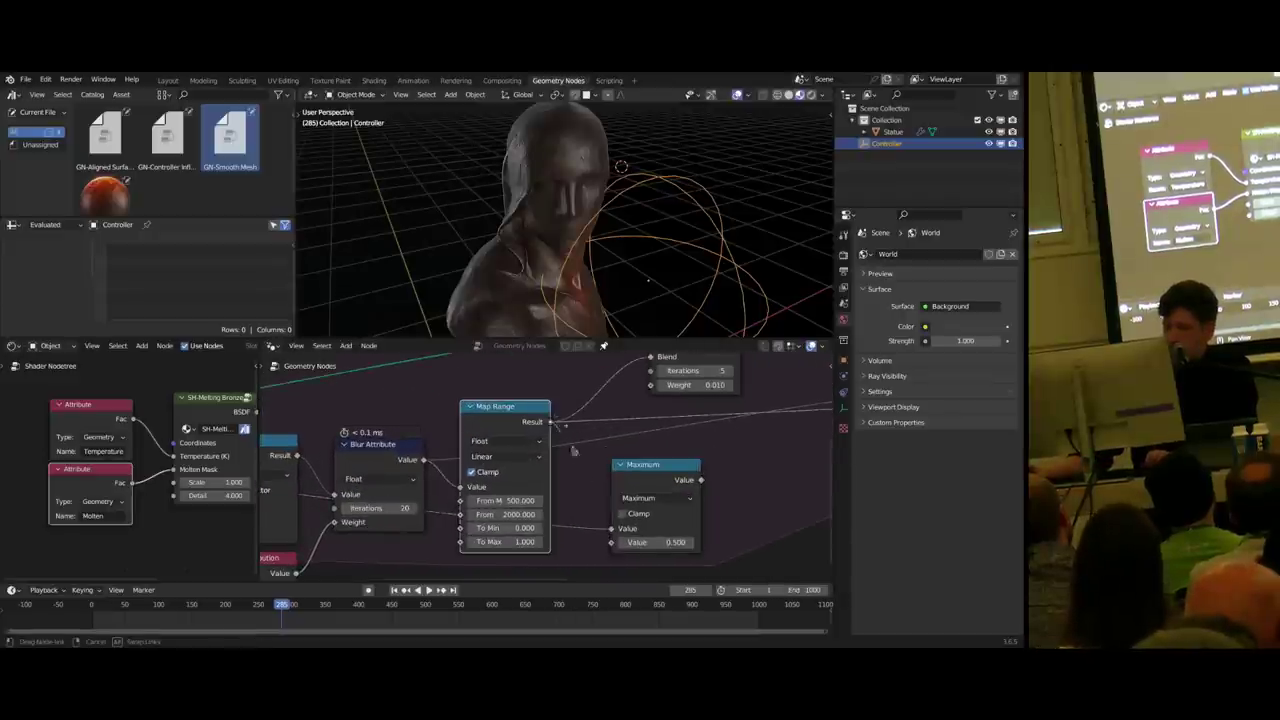
- Connect the Map Range result to the Maximum node's second value and the Maximum output to the Simulation Output's Molten input
{"action": "left_click_drag", "start_coordinate": [614, 543], "coordinate": [612, 542]}
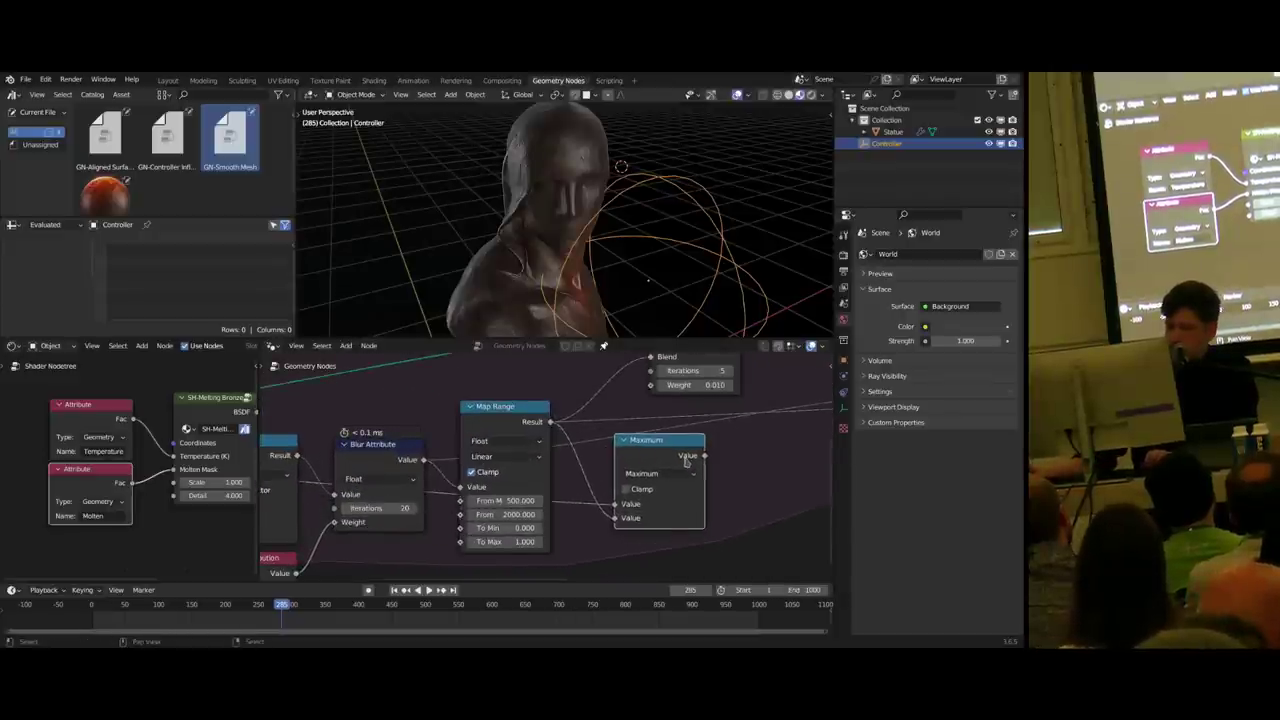
{"action": "scroll", "coordinate": [576, 463], "scroll_direction": "down", "scroll_amount": 2}
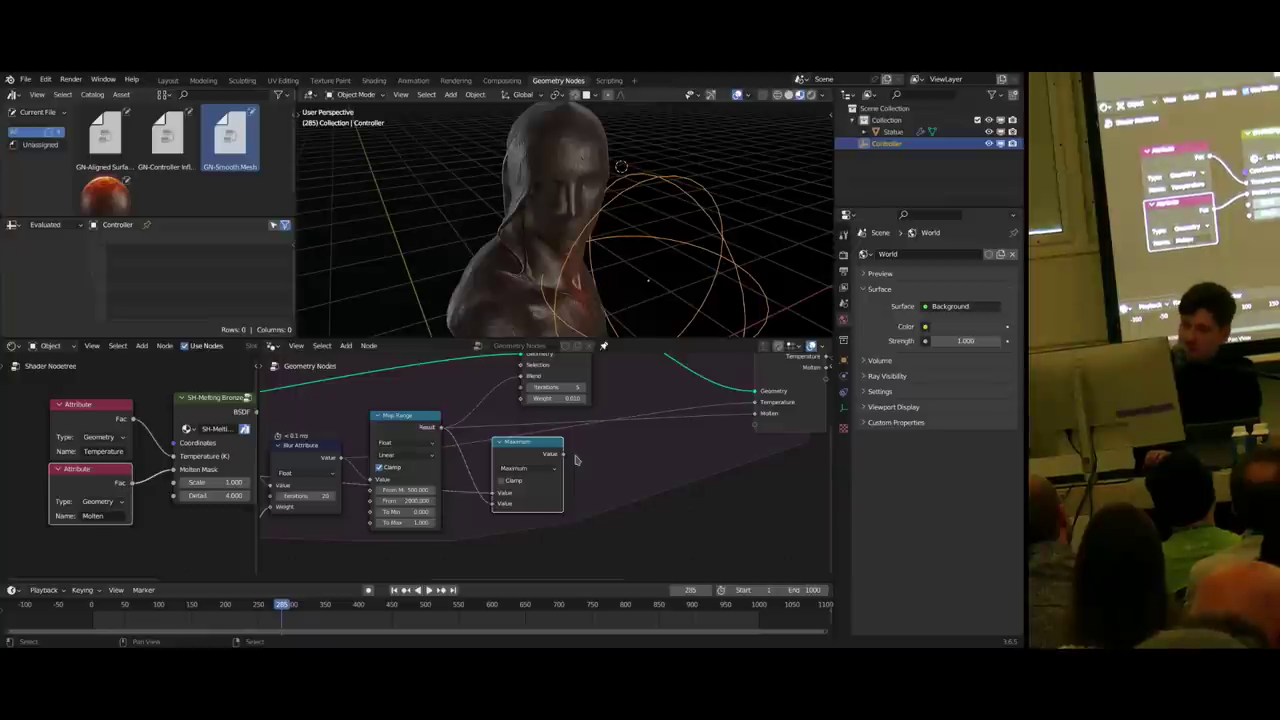
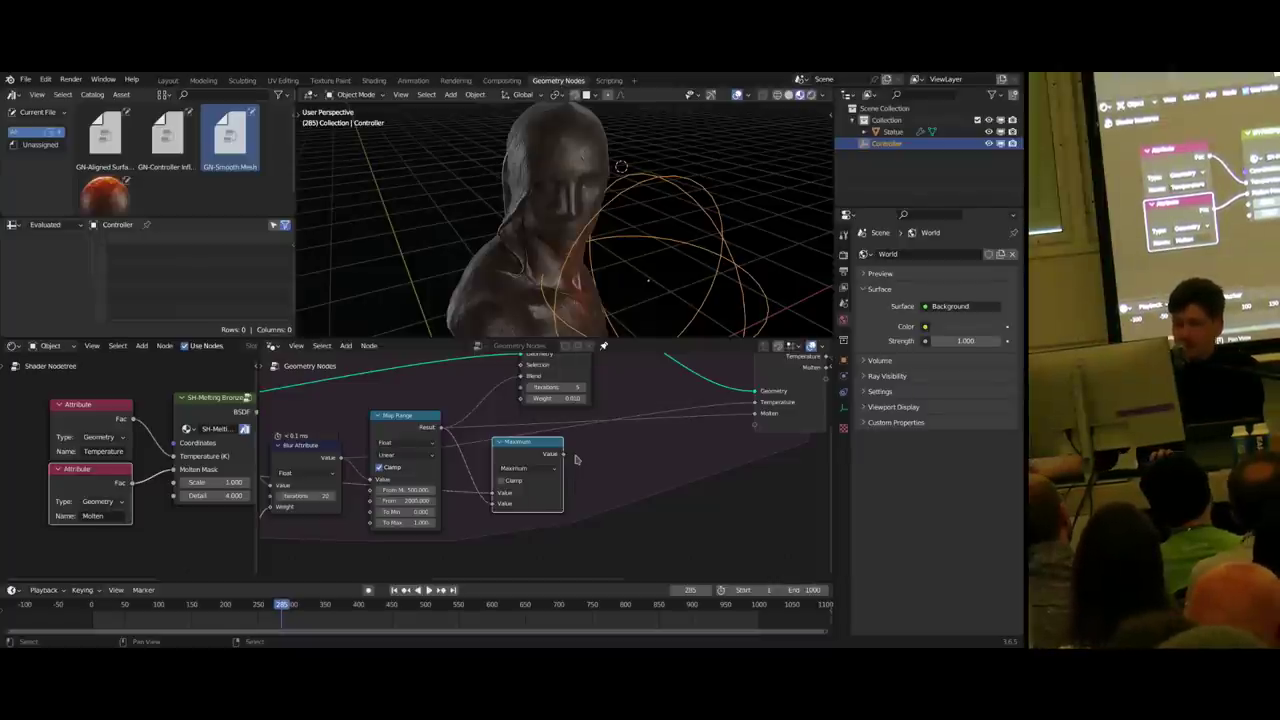
{"action": "mouse_move", "coordinate": [563, 456]}
{"action": "left_mouse_down"}
{"action": "mouse_move", "coordinate": [762, 420]}
{"action": "mouse_move", "coordinate": [551, 444]}
{"action": "mouse_move", "coordinate": [564, 443]}
{"action": "left_mouse_up"}
{"action": "middle_click_drag", "start_coordinate": [600, 445], "coordinate": [606, 455]}
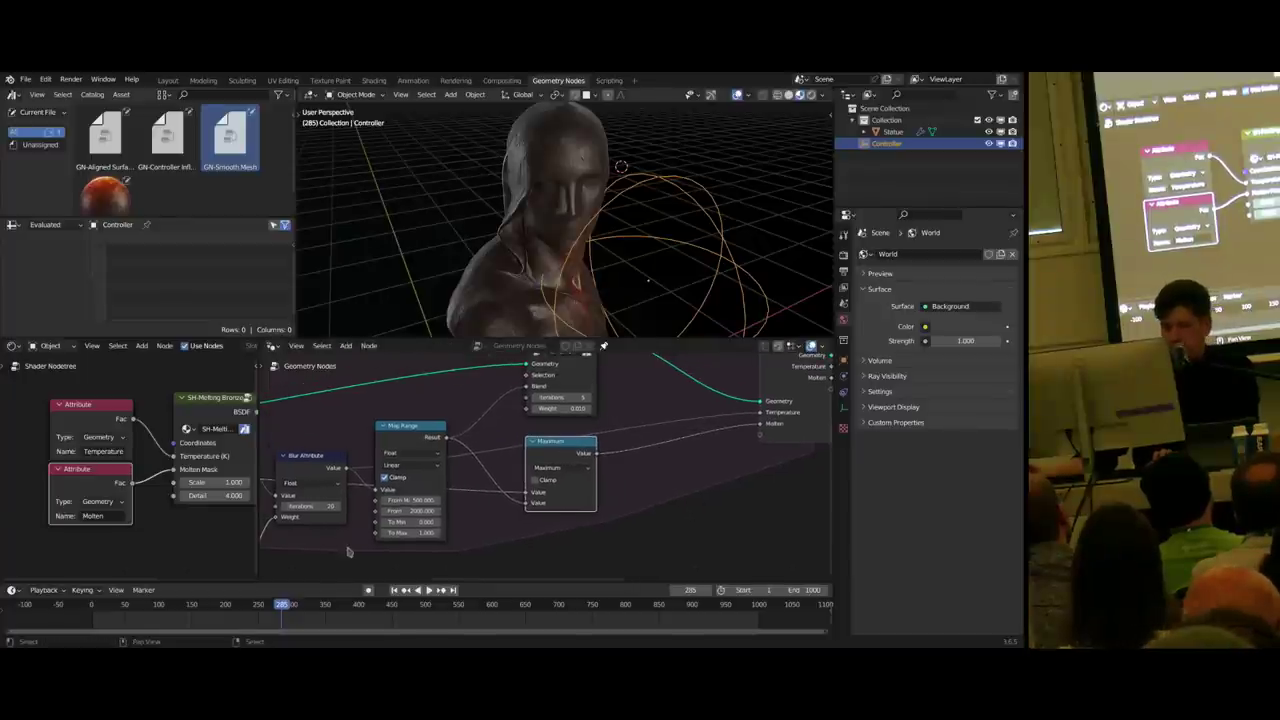
- Replay the simulation from frame 0, moving the Controller over the bust's head and on to its shoulder
{"action": "left_click", "coordinate": [90, 615]}
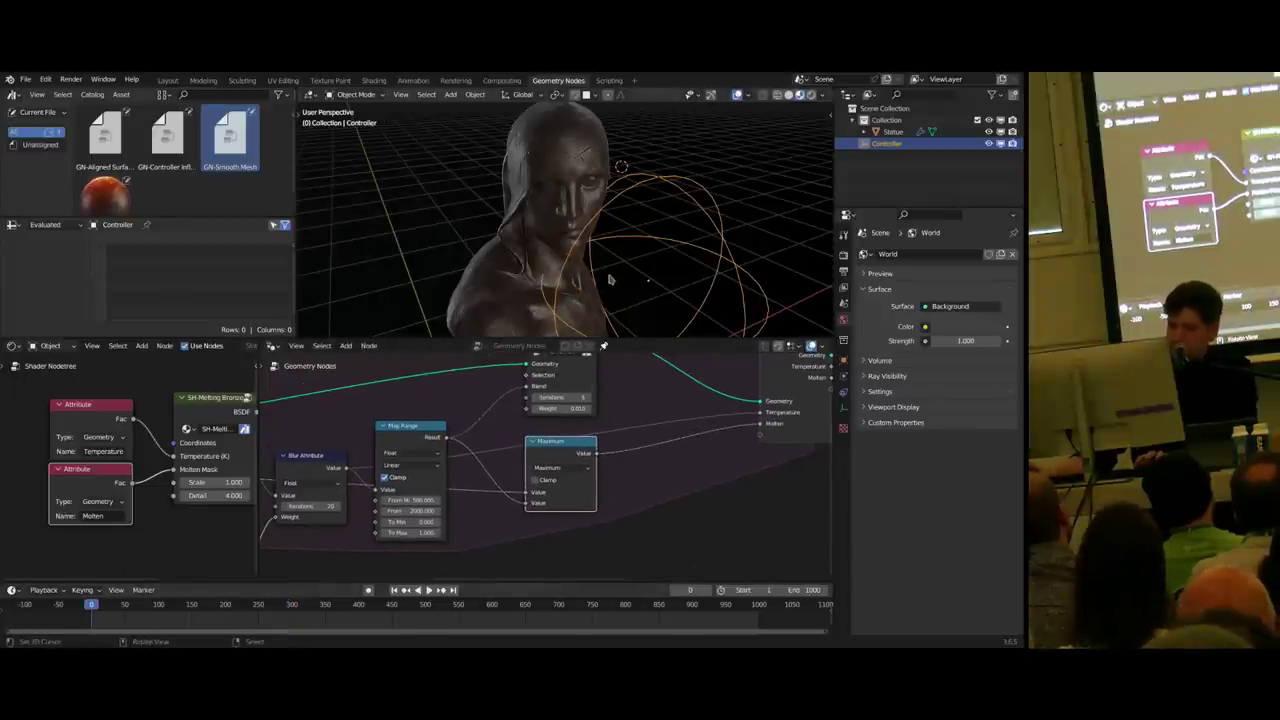
{"action": "key", "text": "space"}
{"action": "key", "text": "g"}
{"action": "left_click", "coordinate": [588, 195]}
{"action": "middle_click_drag", "start_coordinate": [640, 200], "coordinate": [593, 208]}
{"action": "key", "text": "g"}
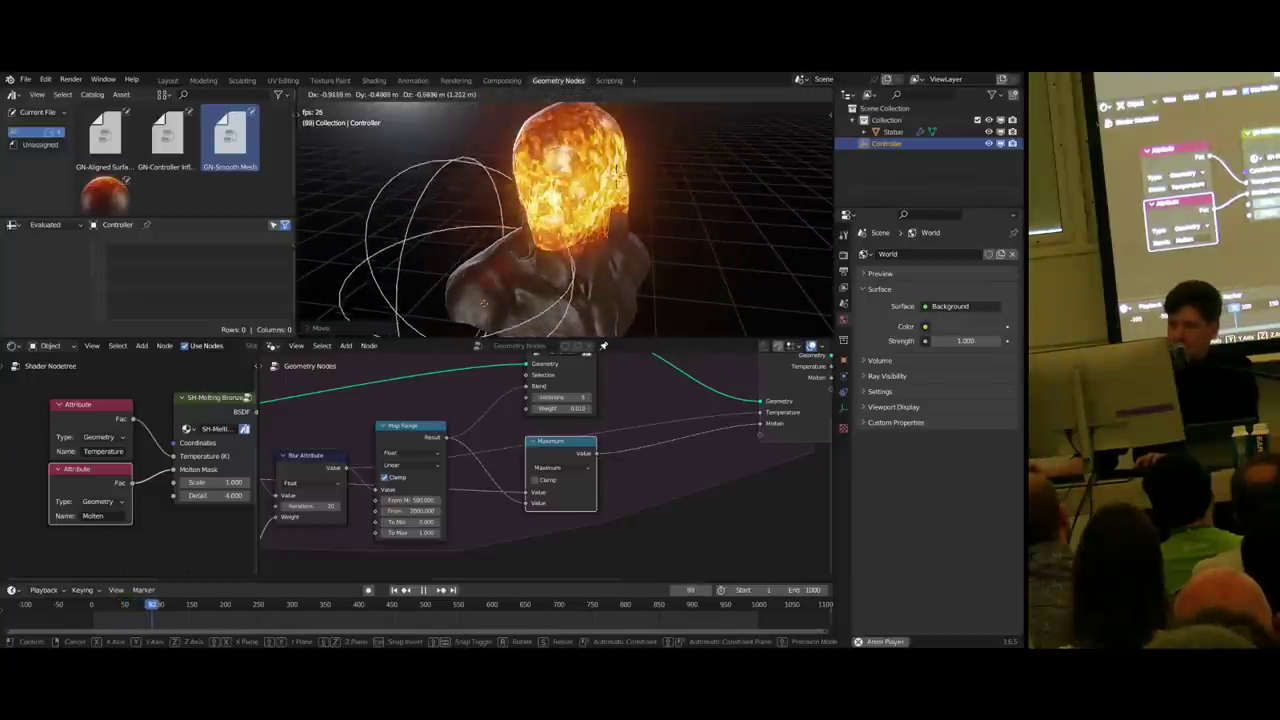
{"action": "left_click", "coordinate": [491, 278]}
{"action": "middle_click_drag", "start_coordinate": [491, 277], "coordinate": [615, 181]}
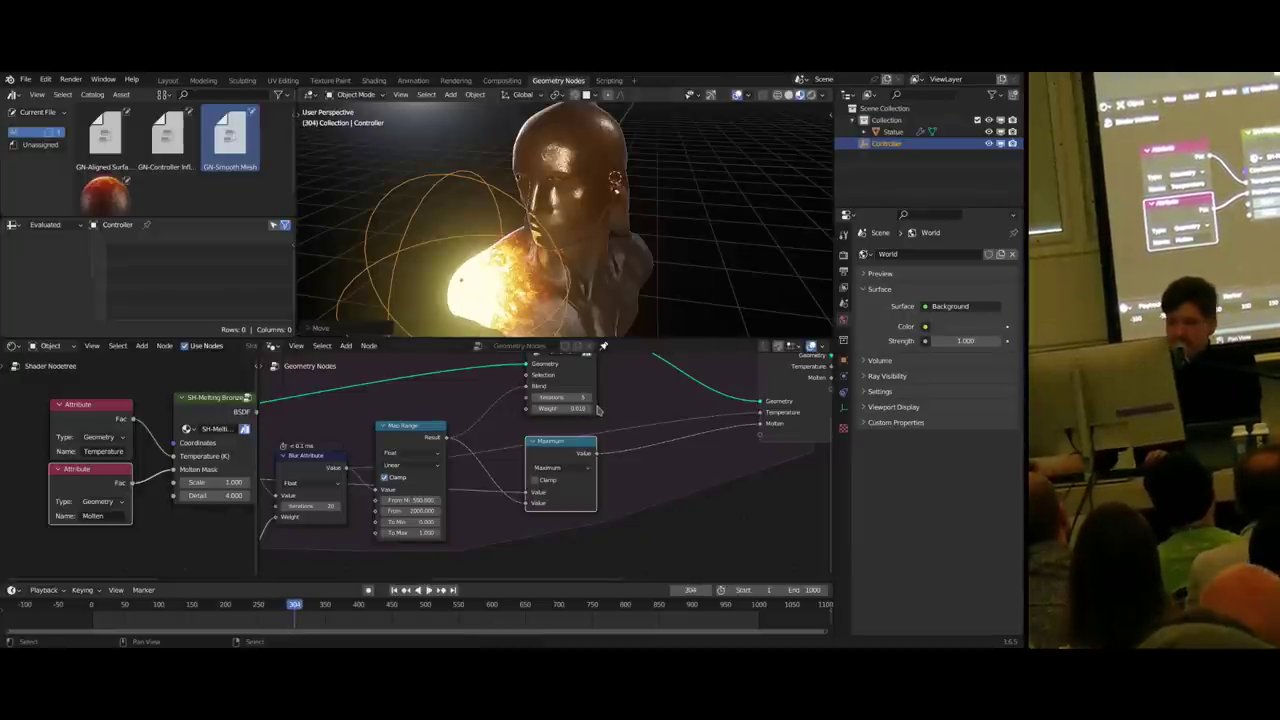
{"action": "scroll", "coordinate": [571, 471], "scroll_direction": "down", "scroll_amount": 8}
{"action": "middle_click_drag", "start_coordinate": [617, 471], "coordinate": [566, 477]}
{"action": "scroll", "coordinate": [563, 477], "scroll_direction": "up", "scroll_amount": 3}
{"action": "middle_click_drag", "start_coordinate": [700, 462], "coordinate": [575, 480]}
{"action": "scroll", "coordinate": [660, 479], "scroll_direction": "down", "scroll_amount": 2}
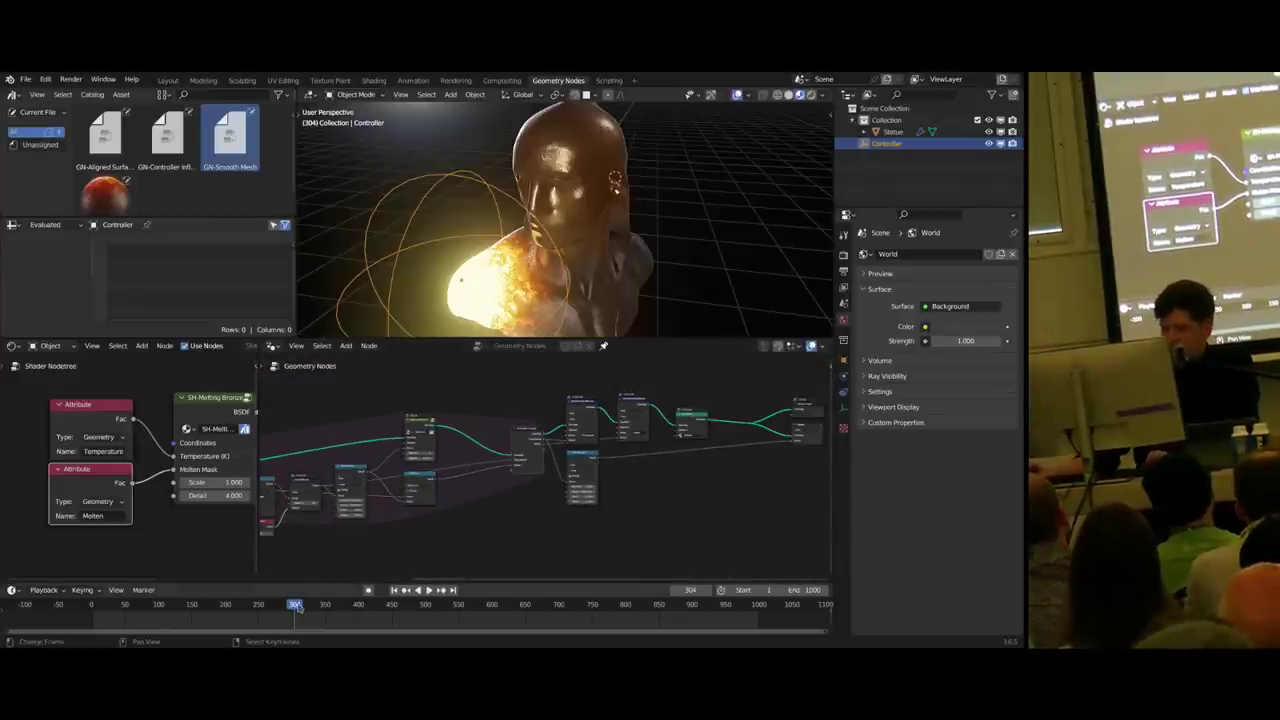
- Return to frame 0 and move the Simulation Output and the nodes after it farther from the GN-Smooth Mesh node
{"action": "left_click_drag", "start_coordinate": [245, 612], "coordinate": [95, 615]}
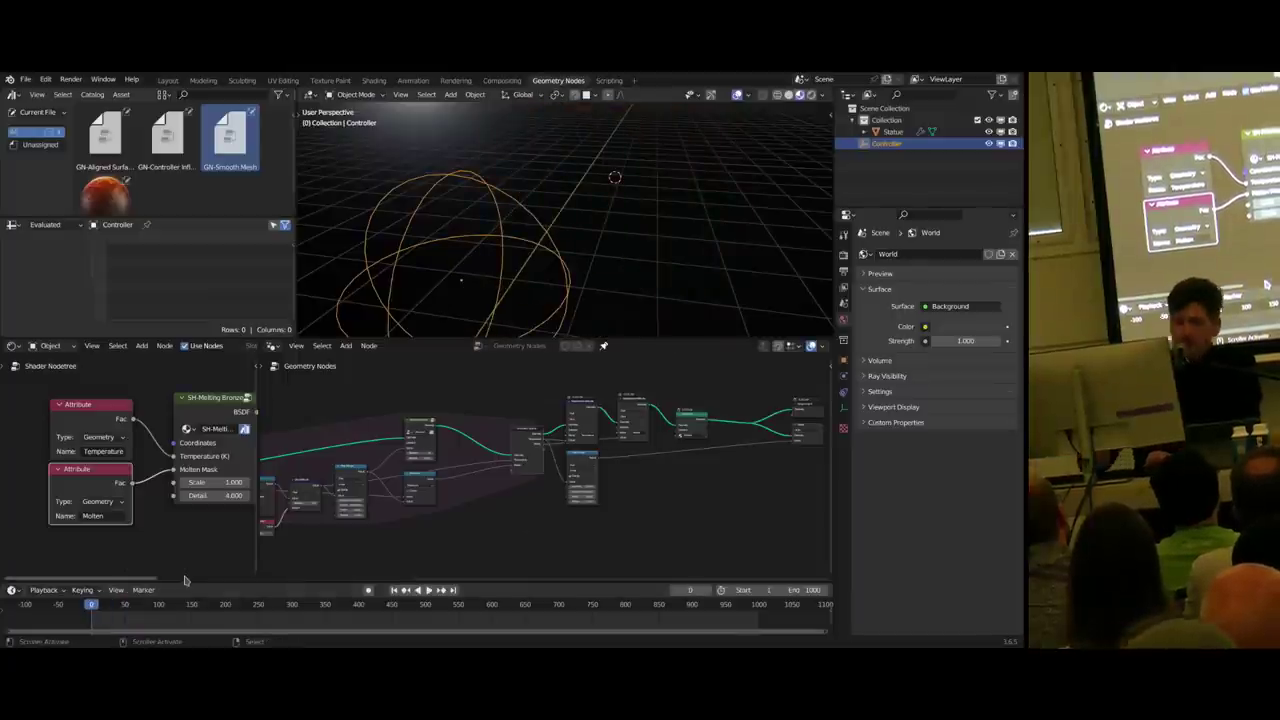
{"action": "scroll", "coordinate": [462, 503], "scroll_direction": "down", "scroll_amount": 3}
{"action": "middle_click_drag", "start_coordinate": [530, 485], "coordinate": [470, 498]}
{"action": "scroll", "coordinate": [475, 495], "scroll_direction": "up", "scroll_amount": 4}
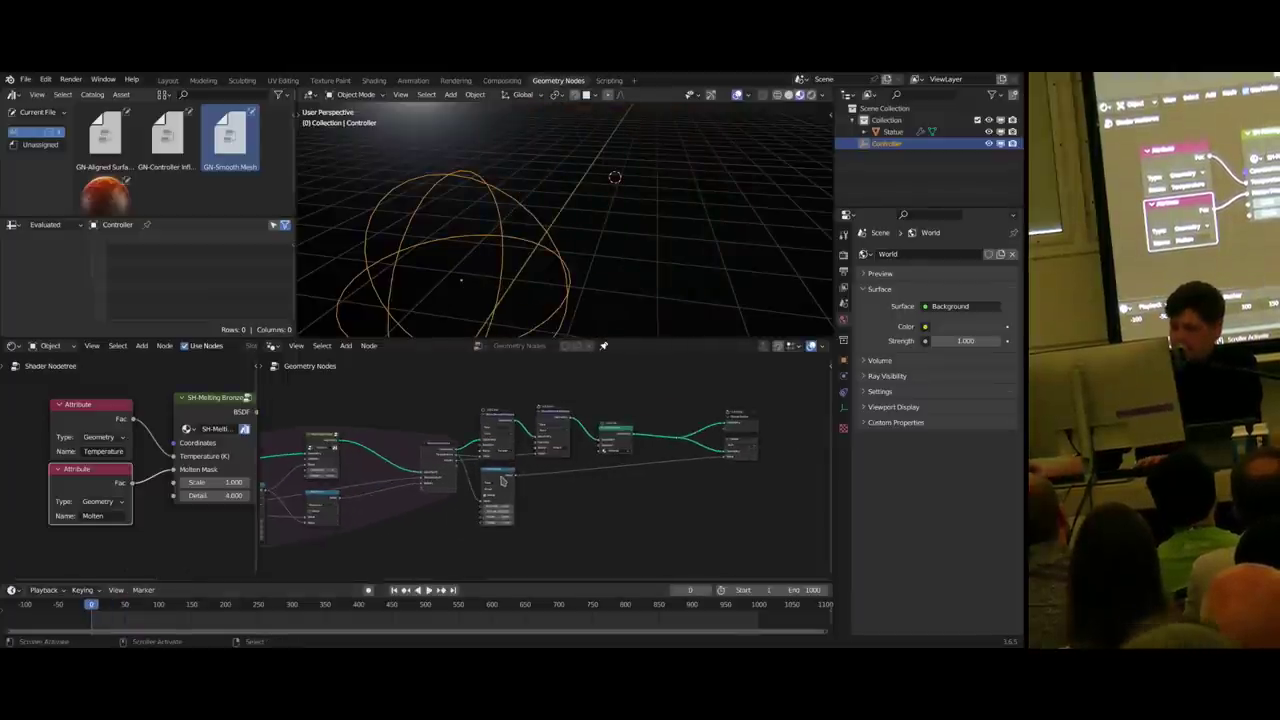
{"action": "left_click_drag", "start_coordinate": [410, 380], "coordinate": [632, 527]}
{"action": "key", "text": "g"}
{"action": "left_click", "coordinate": [600, 504]}
{"action": "left_click_drag", "start_coordinate": [434, 374], "coordinate": [760, 541]}
{"action": "key", "text": "g"}
{"action": "left_click", "coordinate": [612, 480]}
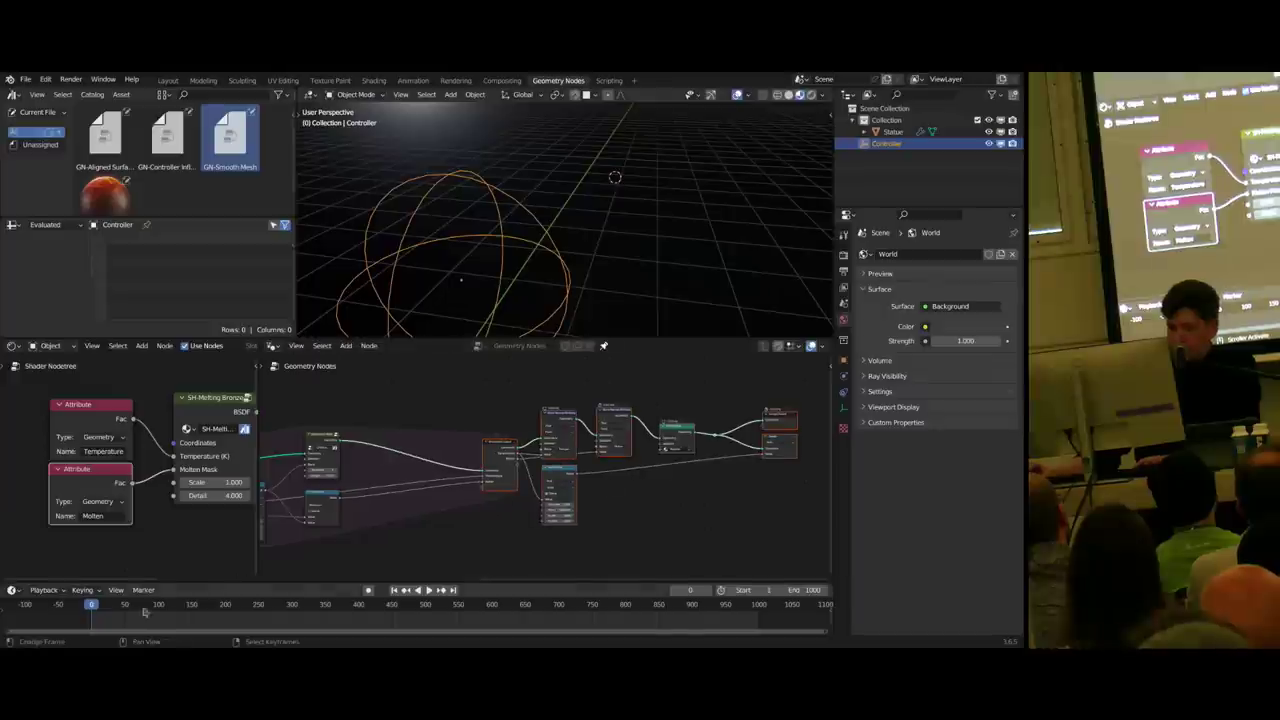
- At frame 1, insert a Set Position node between GN-Smooth Mesh and the Simulation Output's Geometry input
{"action": "middle_click_drag", "start_coordinate": [363, 530], "coordinate": [374, 525]}
{"action": "key", "text": "Right"}
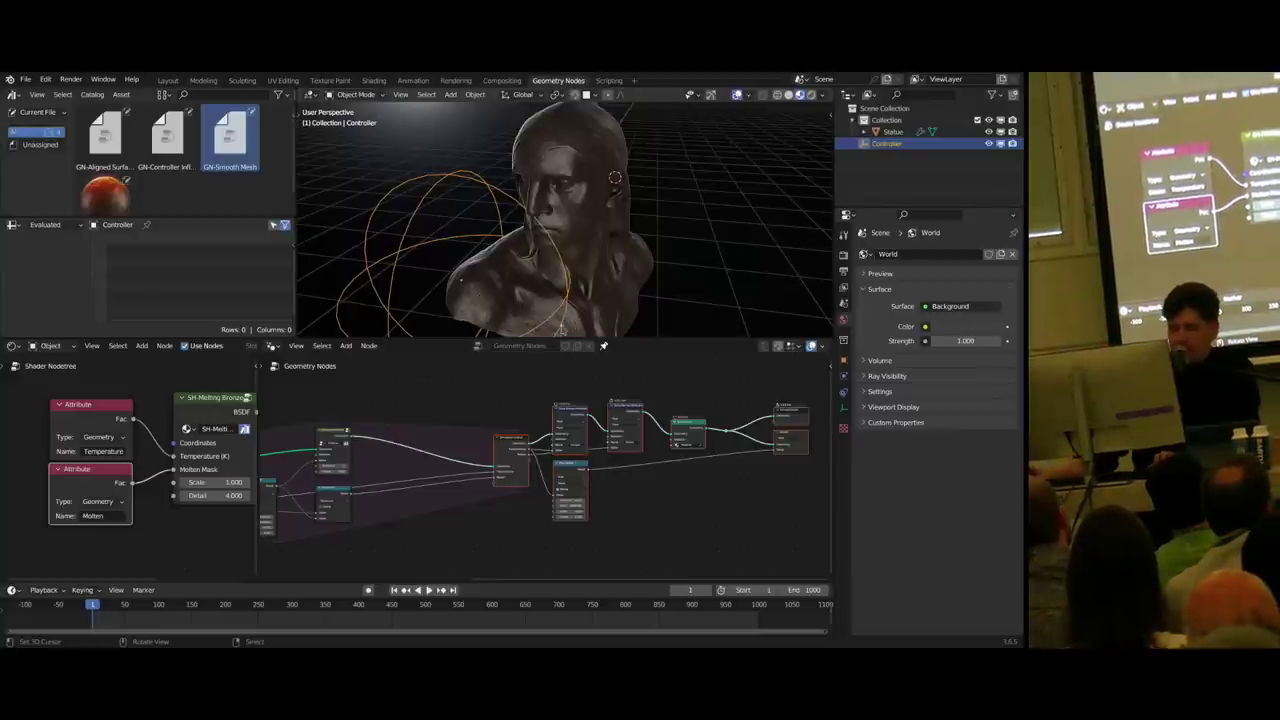
{"action": "middle_click_drag", "start_coordinate": [407, 434], "coordinate": [533, 423]}
{"action": "scroll", "coordinate": [530, 431], "scroll_direction": "up", "scroll_amount": 6}
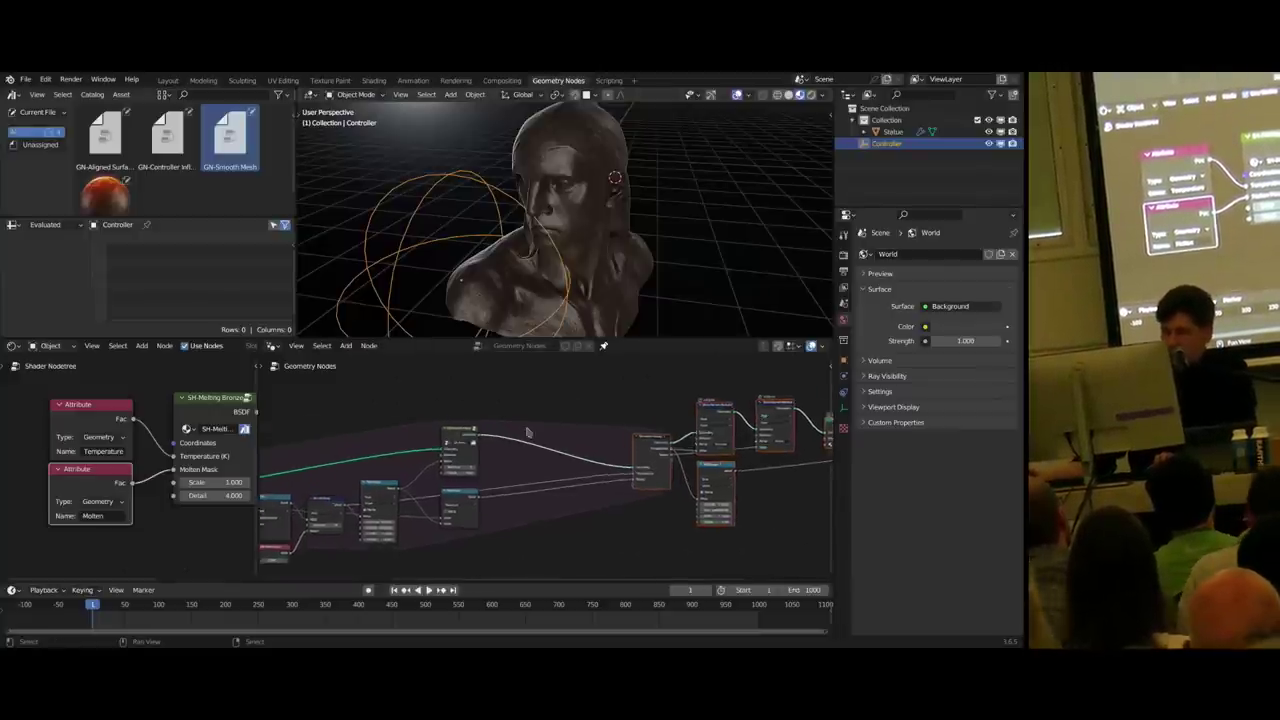
{"action": "left_click_drag", "start_coordinate": [445, 419], "coordinate": [556, 402]}
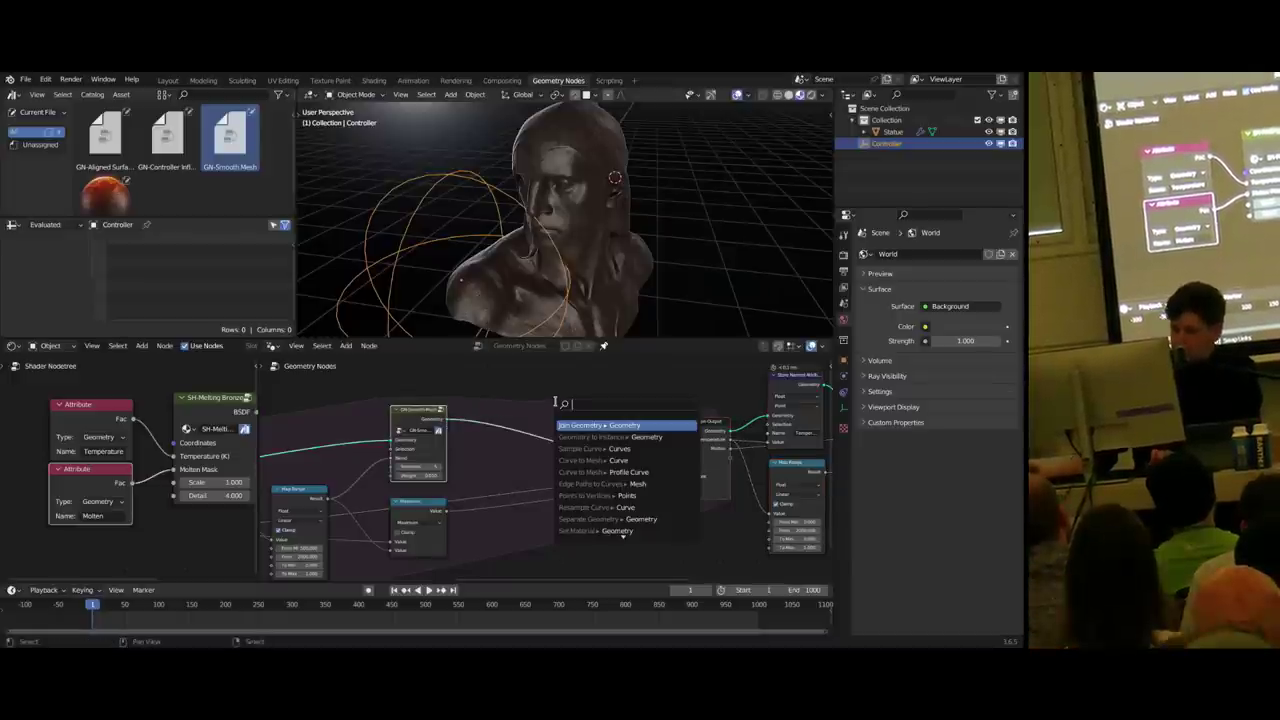
{"action": "type", "text": "set pos"}
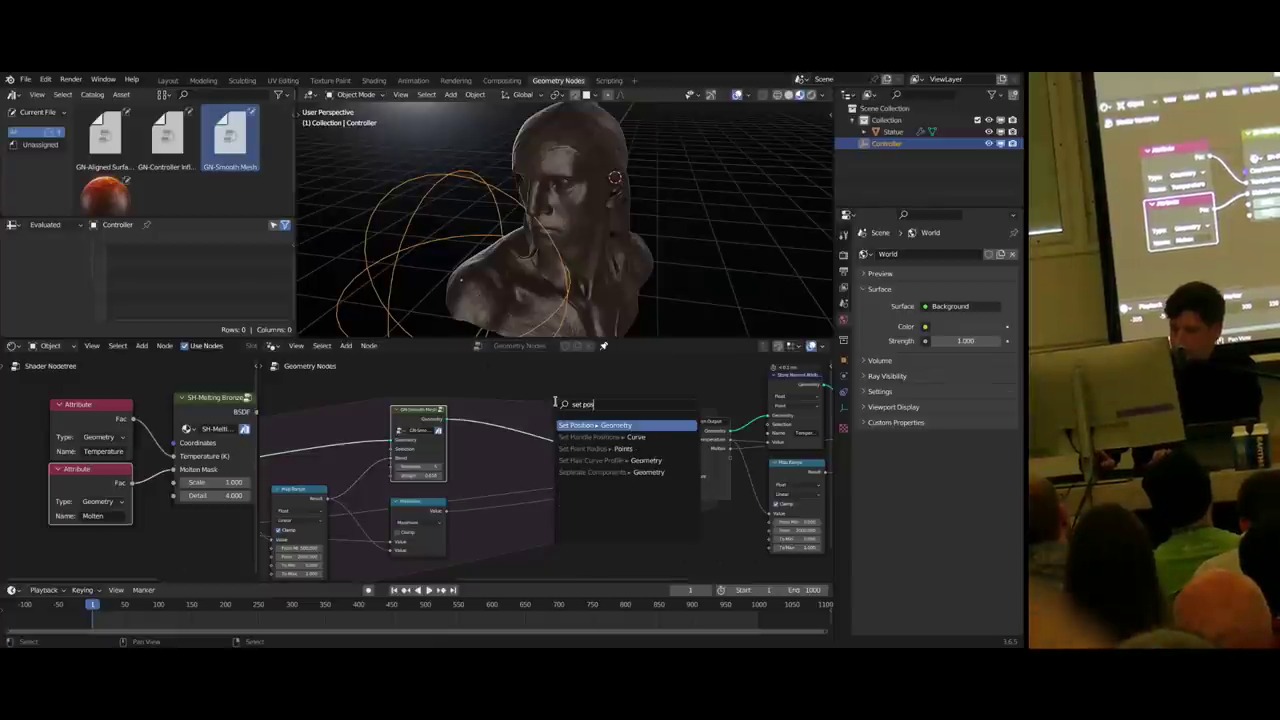
{"action": "key", "text": "Return"}
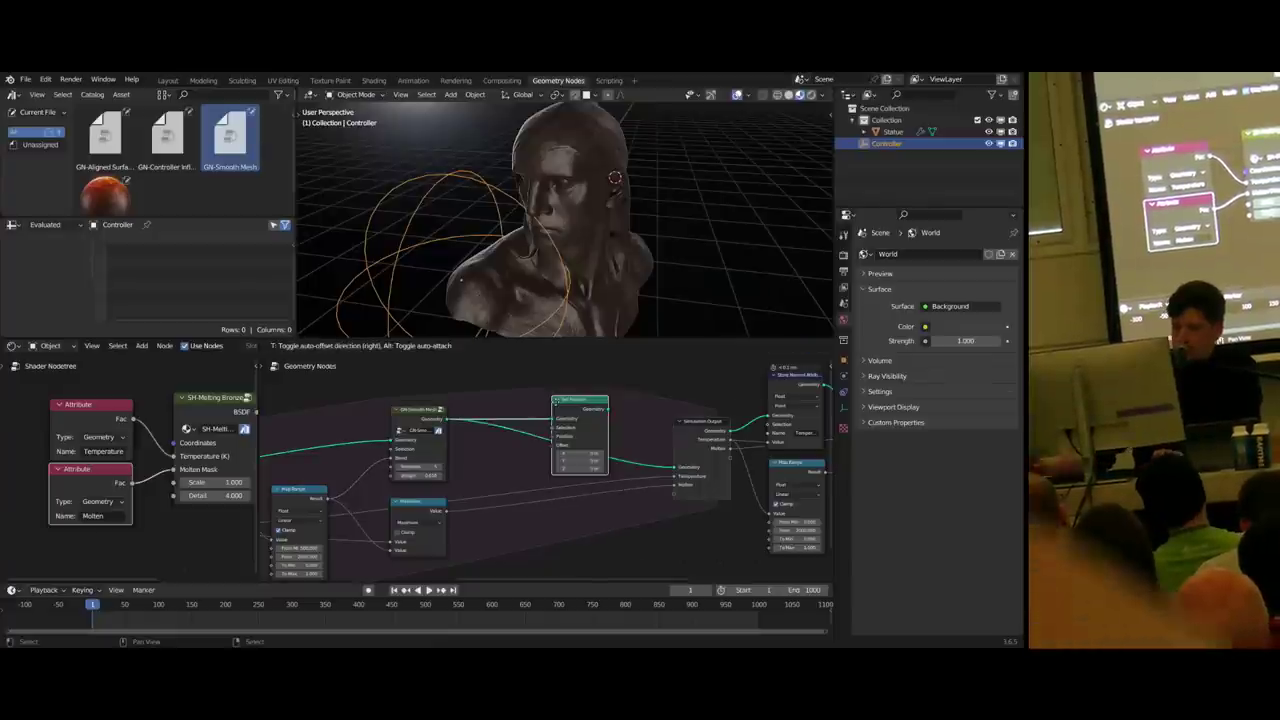
{"action": "left_click", "coordinate": [522, 413]}
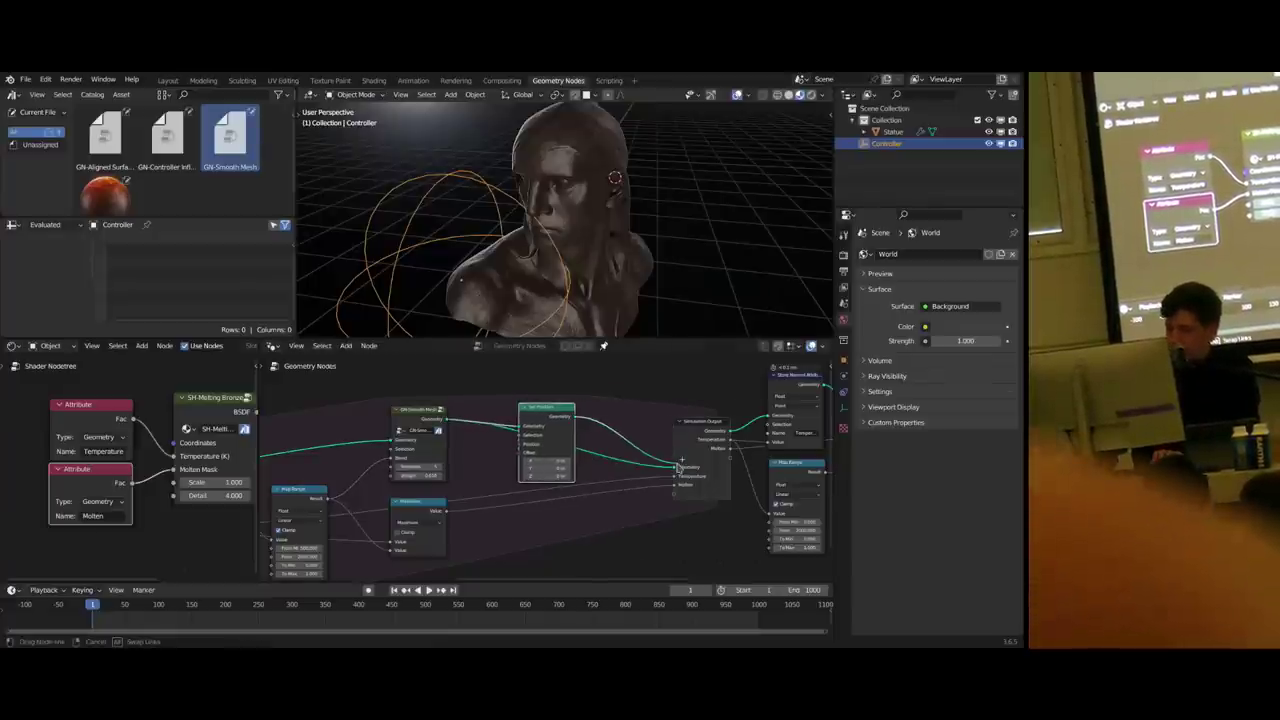
{"action": "left_click_drag", "start_coordinate": [679, 470], "coordinate": [679, 470]}
{"action": "left_click_drag", "start_coordinate": [564, 420], "coordinate": [598, 414]}
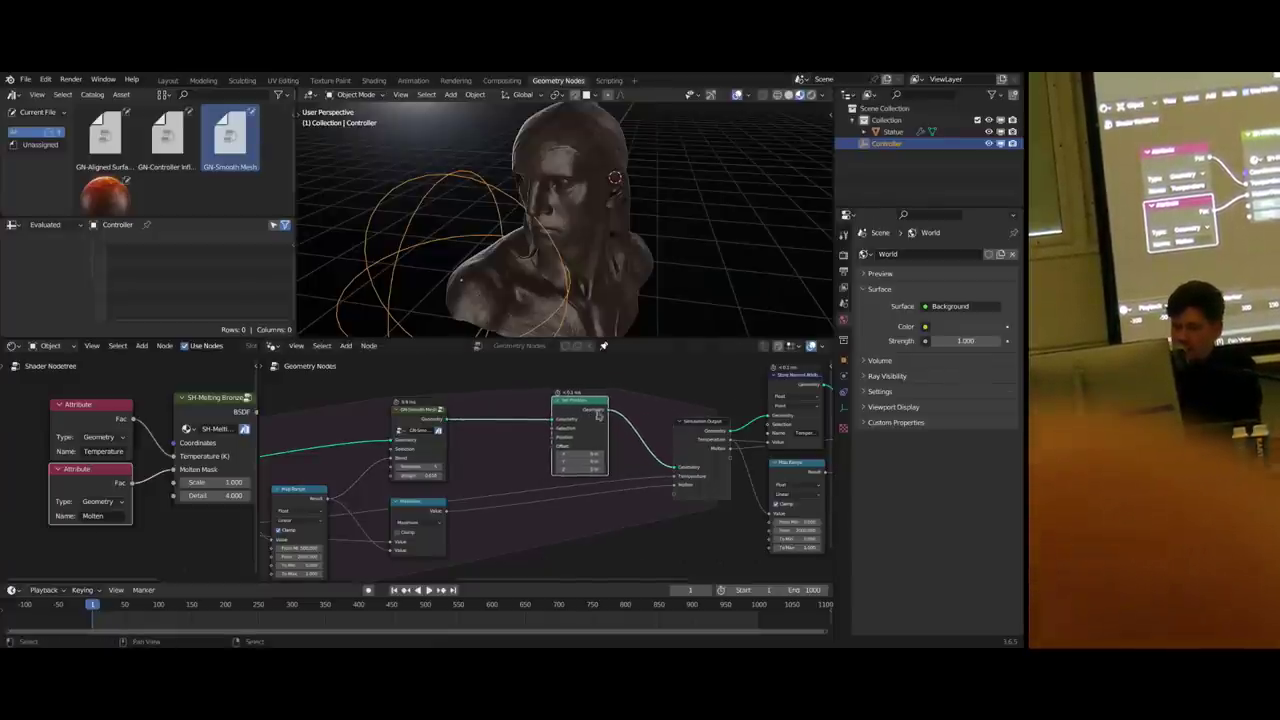
- Reposition the Set Position node and shift the nodes ahead of it away to free space inside the simulation zone
{"action": "middle_click_drag", "start_coordinate": [576, 433], "coordinate": [600, 425]}
{"action": "left_click_drag", "start_coordinate": [597, 425], "coordinate": [618, 420]}
{"action": "scroll", "coordinate": [560, 435], "scroll_direction": "down", "scroll_amount": 8}
{"action": "middle_click_drag", "start_coordinate": [502, 447], "coordinate": [638, 432]}
{"action": "left_click_drag", "start_coordinate": [673, 392], "coordinate": [305, 586]}
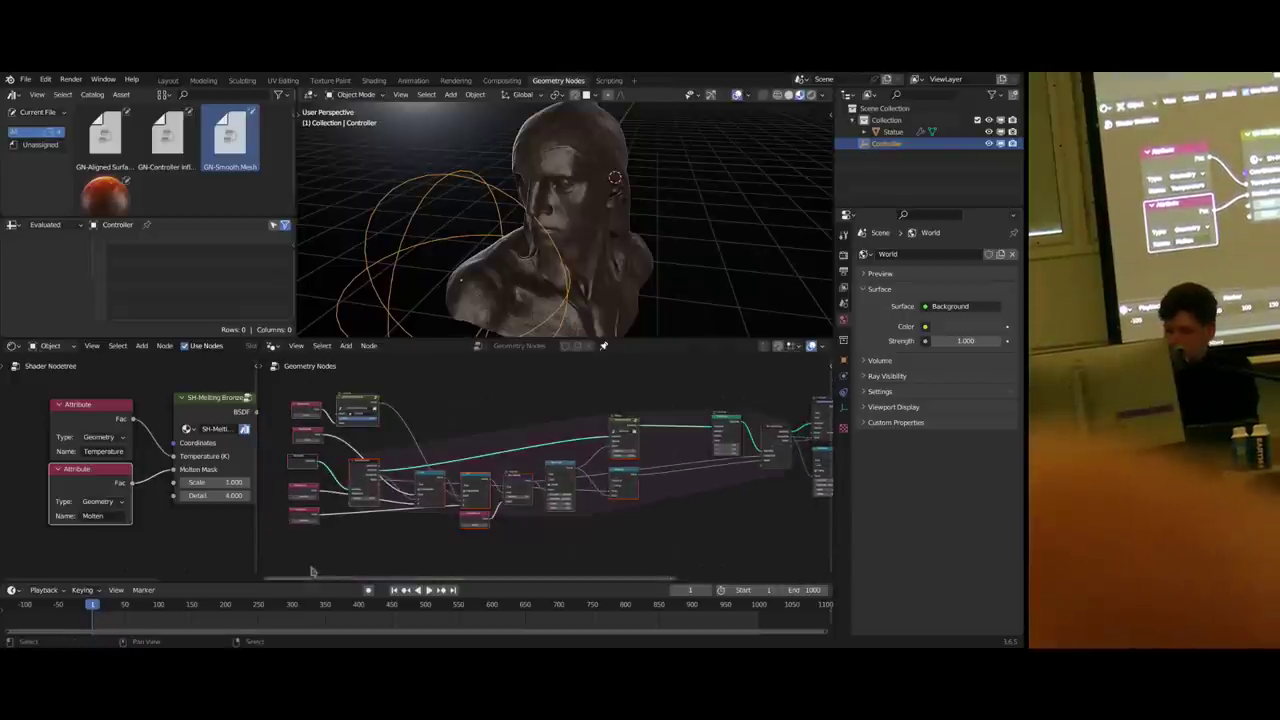
{"action": "key", "text": "g"}
{"action": "left_click", "coordinate": [489, 470]}
- Add a Vector Math node set to Scale that feeds the Set Position node's Offset
{"action": "middle_click_drag", "start_coordinate": [651, 459], "coordinate": [539, 447]}
{"action": "scroll", "coordinate": [539, 447], "scroll_direction": "up", "scroll_amount": 7}
{"action": "scroll", "coordinate": [539, 446], "scroll_direction": "up", "scroll_amount": 2}
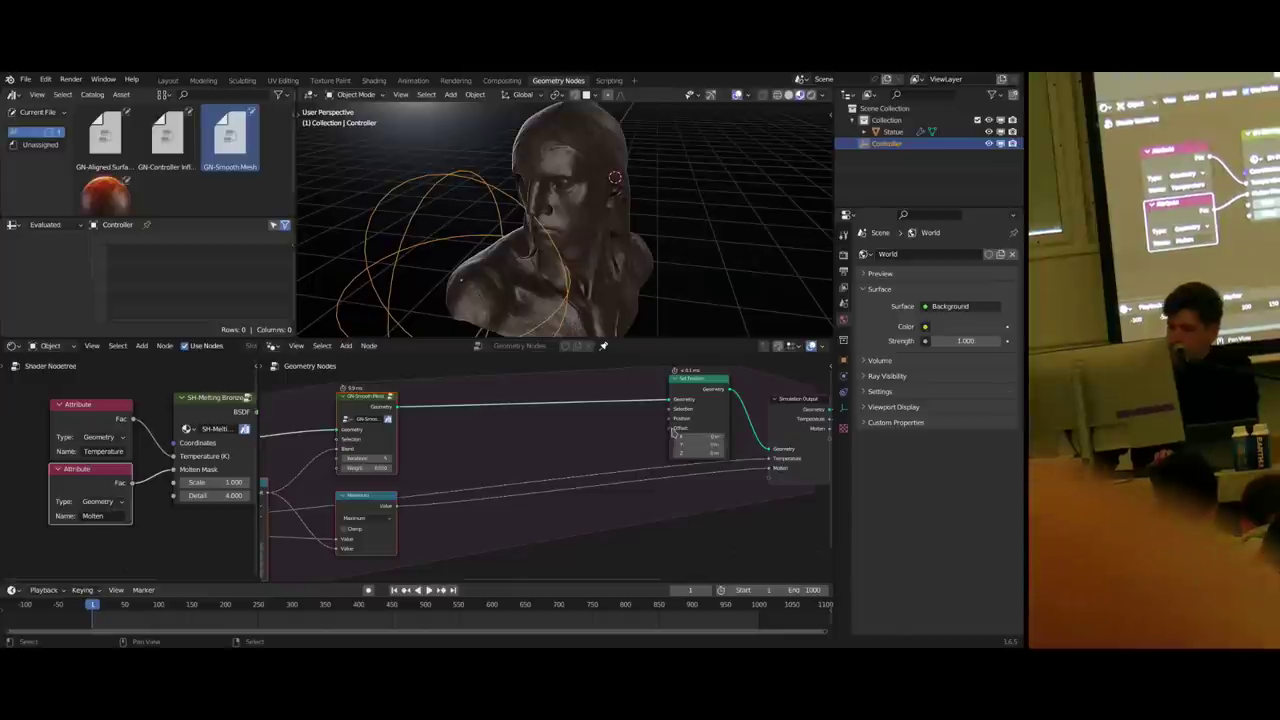
{"action": "left_click_drag", "start_coordinate": [669, 429], "coordinate": [549, 533]}
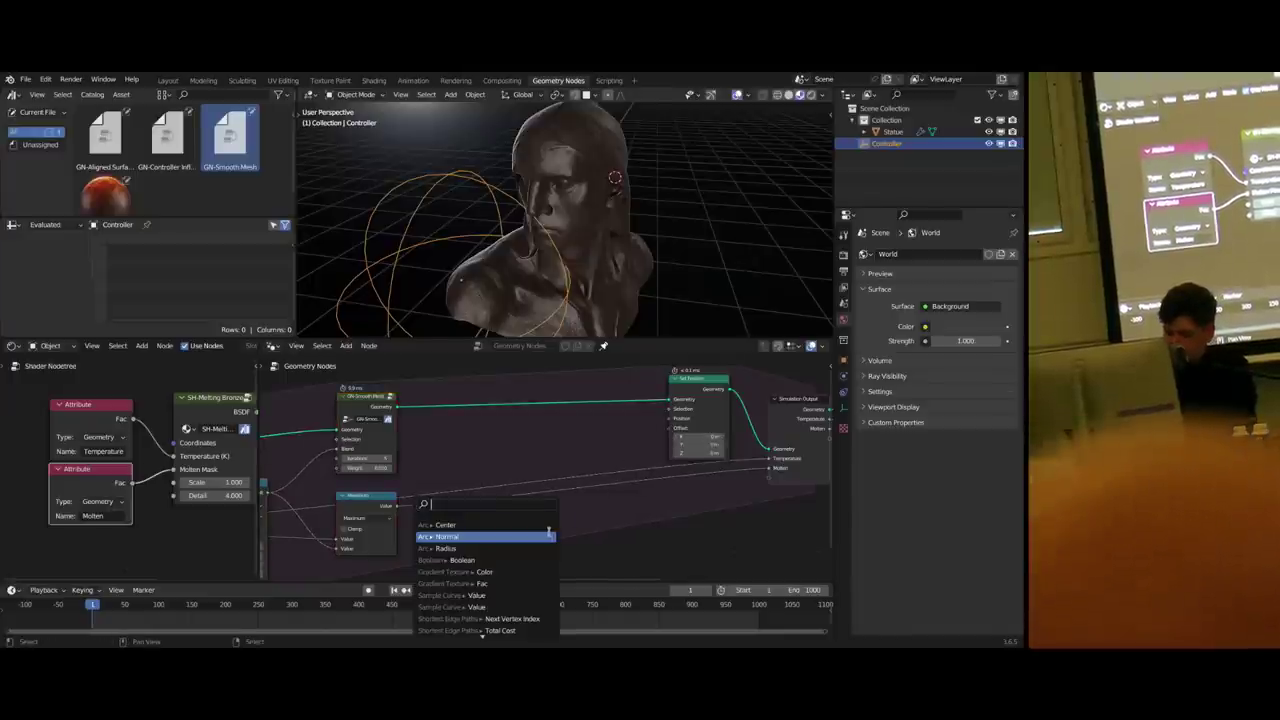
{"action": "type", "text": "sclae"}
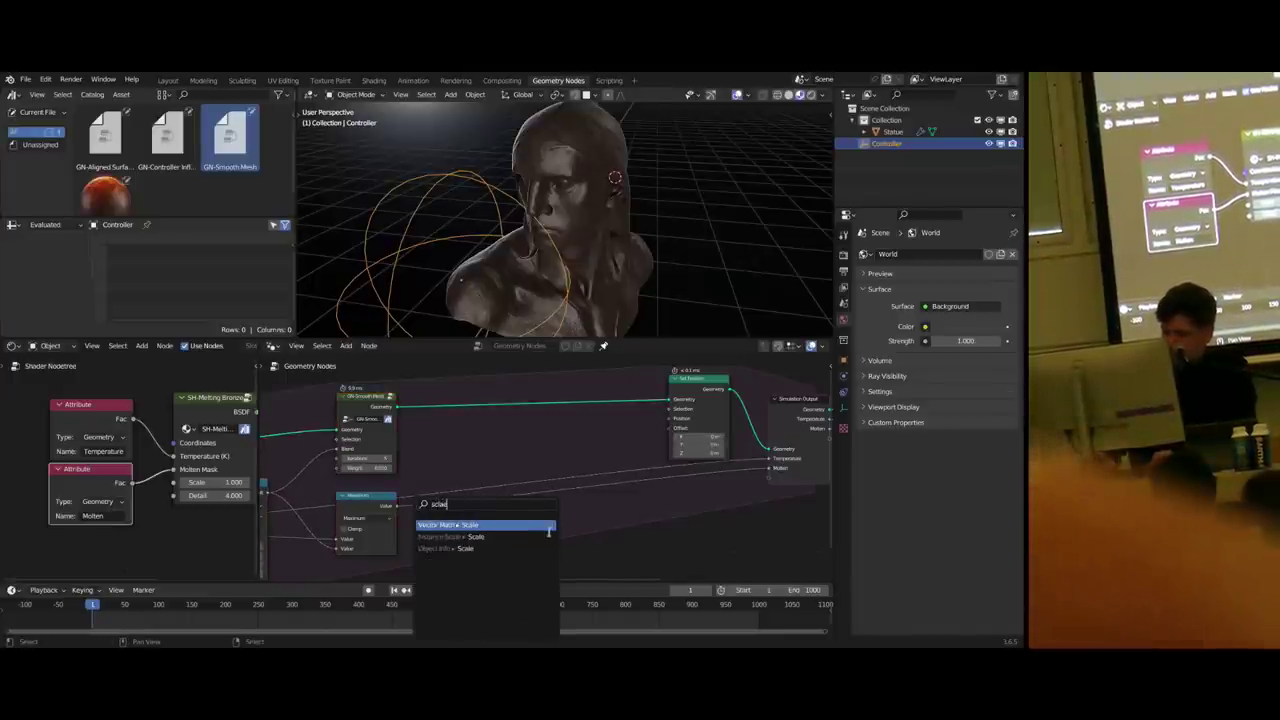
{"action": "left_click", "coordinate": [548, 531]}
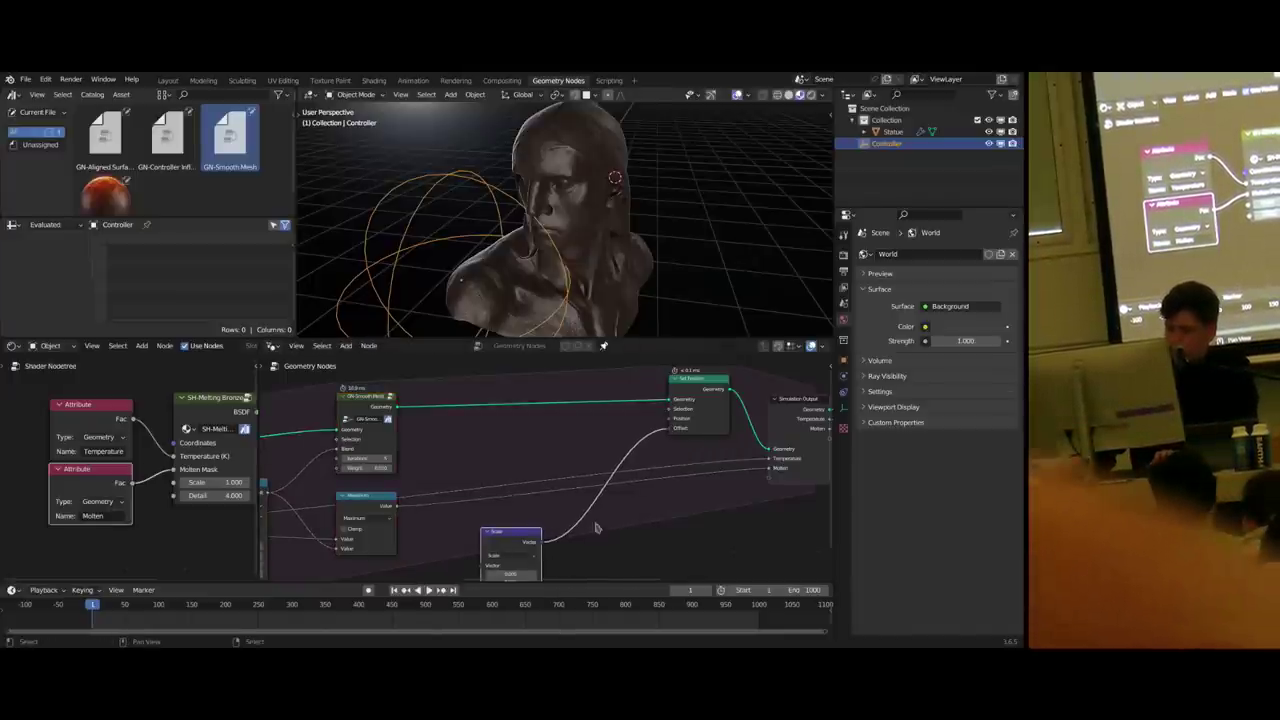
{"action": "left_click", "coordinate": [526, 488]}
- Set the Scale node's factor to 0.01 and its vector's Z component to -1
{"action": "scroll", "coordinate": [527, 482], "scroll_direction": "down", "scroll_amount": 1}
{"action": "mouse_move", "coordinate": [531, 449]}
{"action": "middle_mouse_down"}
{"action": "mouse_move", "coordinate": [500, 491]}
{"action": "mouse_move", "coordinate": [516, 466]}
{"action": "middle_mouse_up"}
{"action": "scroll", "coordinate": [532, 518], "scroll_direction": "up", "scroll_amount": 3}
{"action": "double_click", "coordinate": [517, 547]}
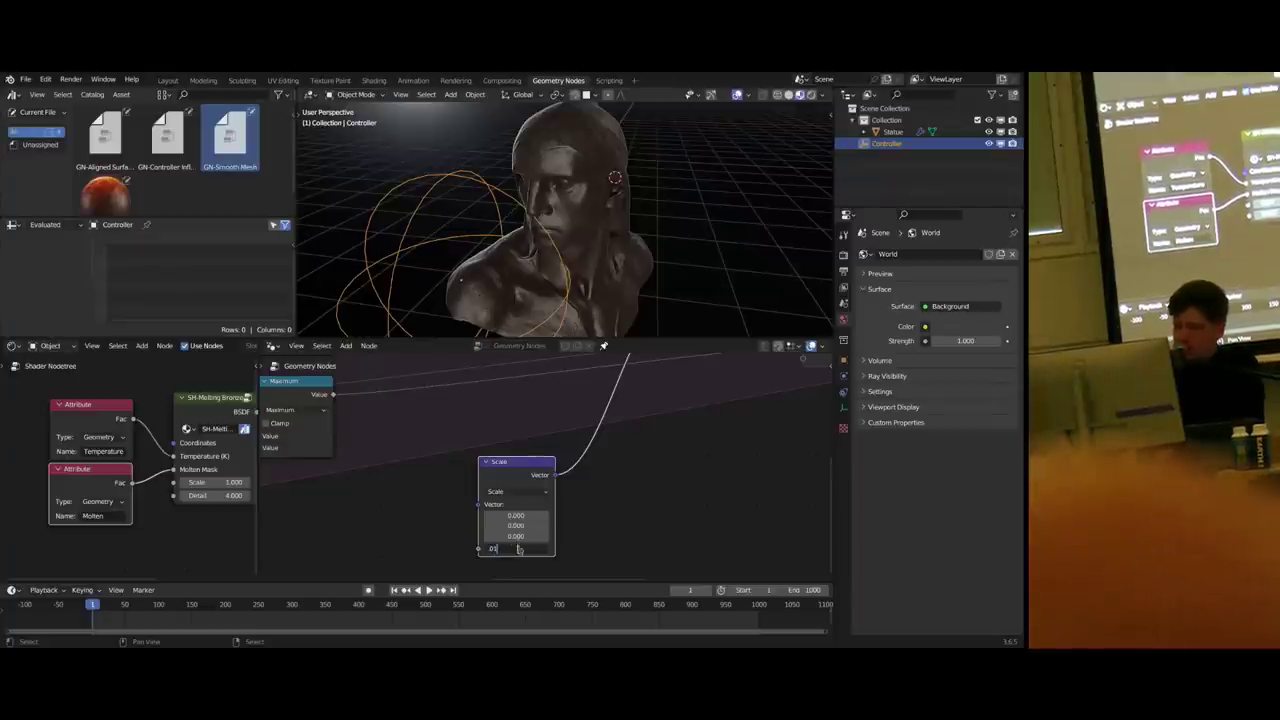
{"action": "type", "text": ".01"}
{"action": "key", "text": "Return"}
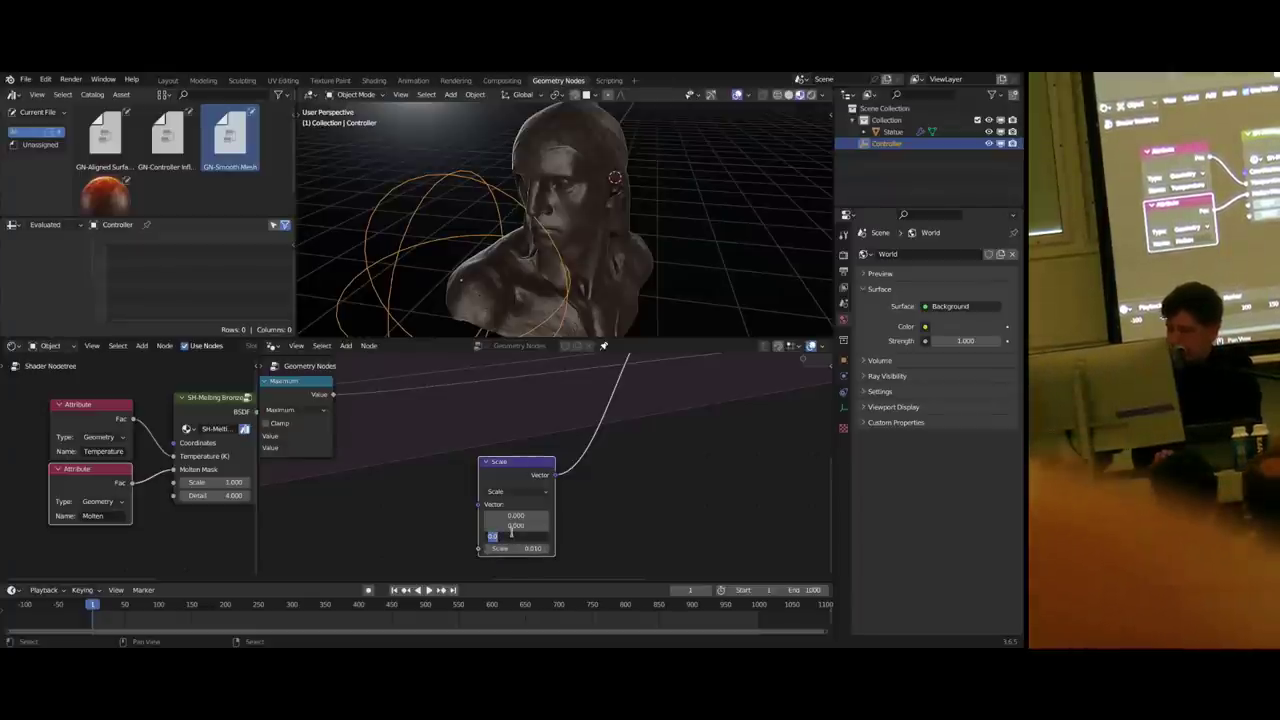
{"action": "left_click", "coordinate": [511, 533]}
{"action": "type", "text": "-1"}
{"action": "key", "text": "Return"}
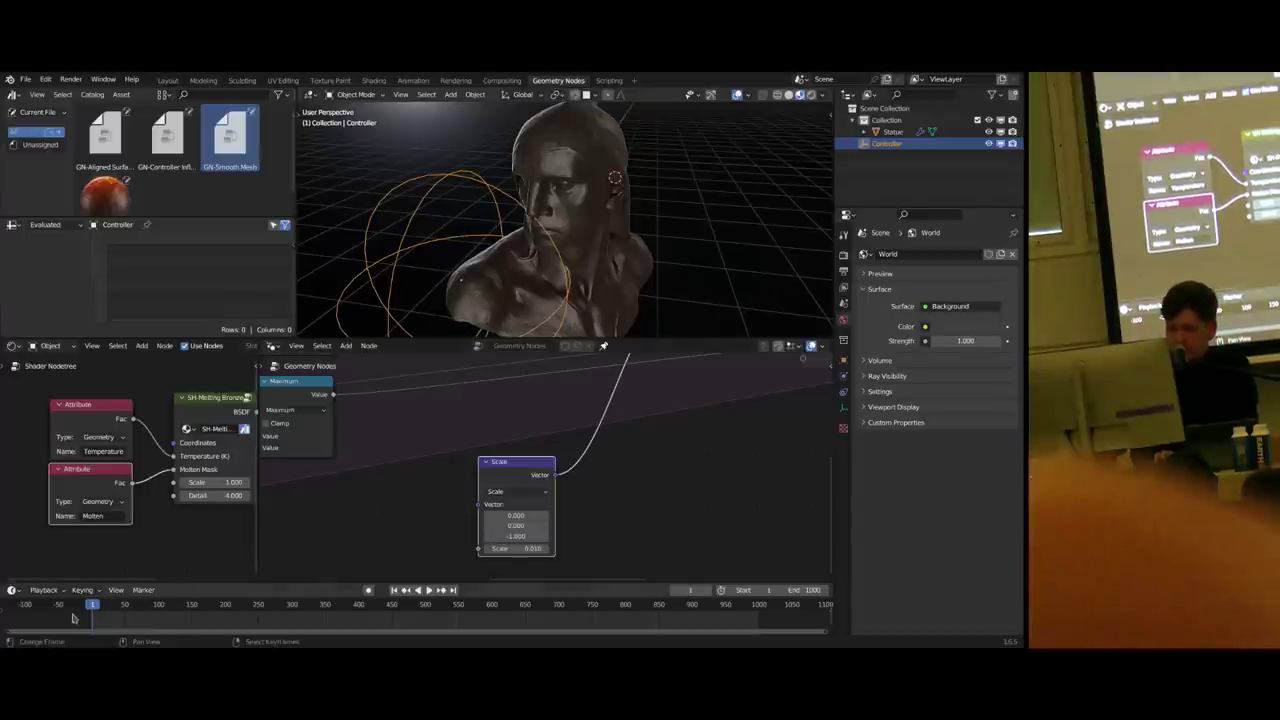
- Play the simulation, move the Controller on to the bust's head, view it from another angle, and stop the playback
{"action": "key", "text": "space"}
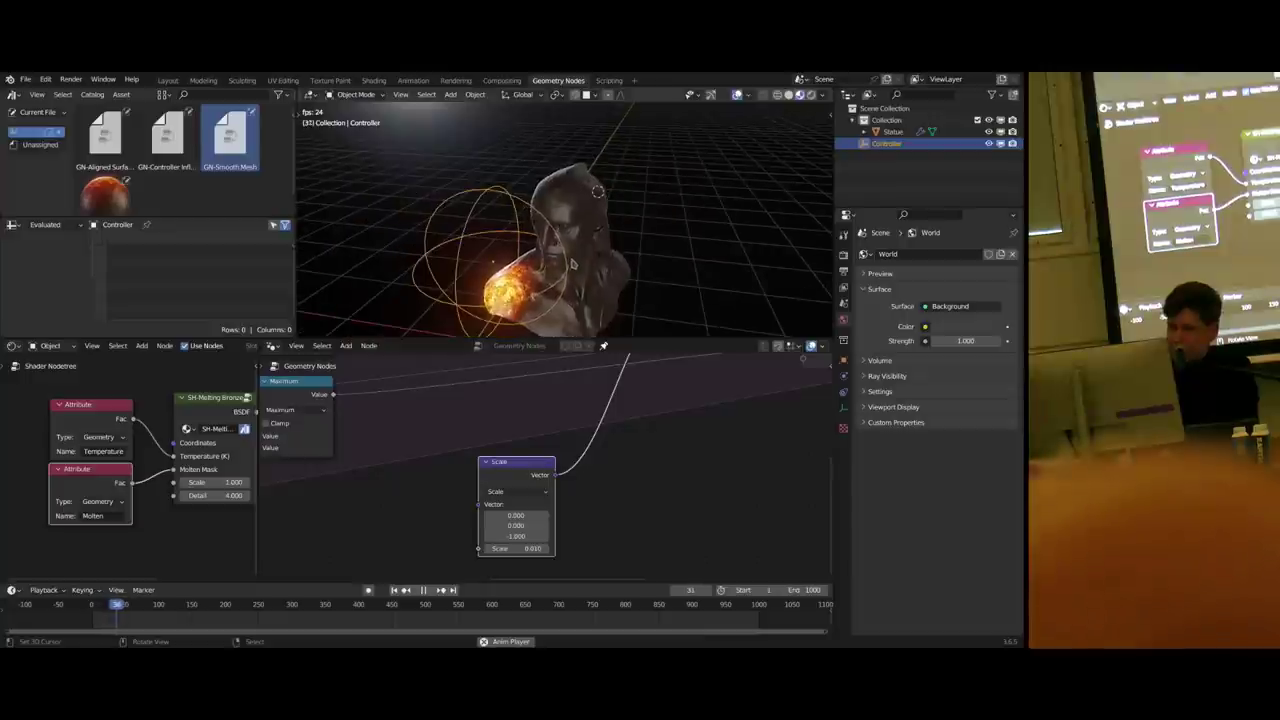
{"action": "key", "text": "g"}
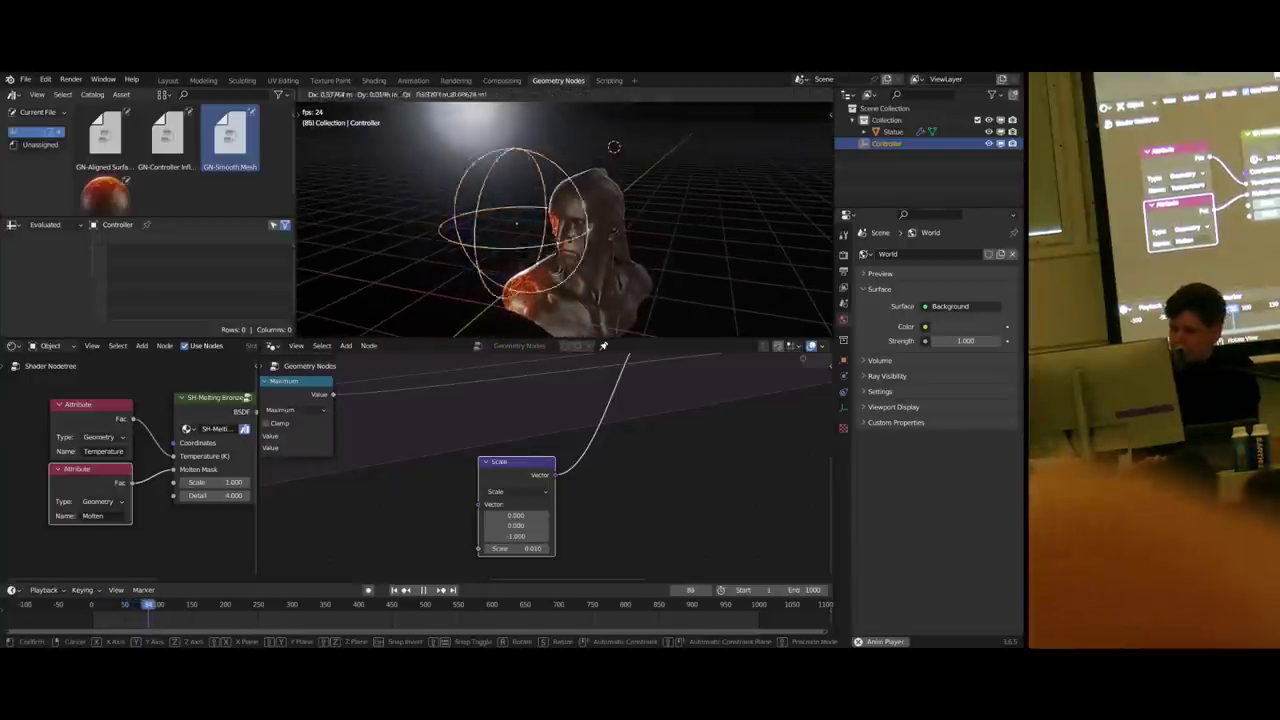
{"action": "left_click", "coordinate": [723, 226]}
{"action": "middle_click_drag", "start_coordinate": [723, 226], "coordinate": [595, 265]}
{"action": "key", "text": "space"}
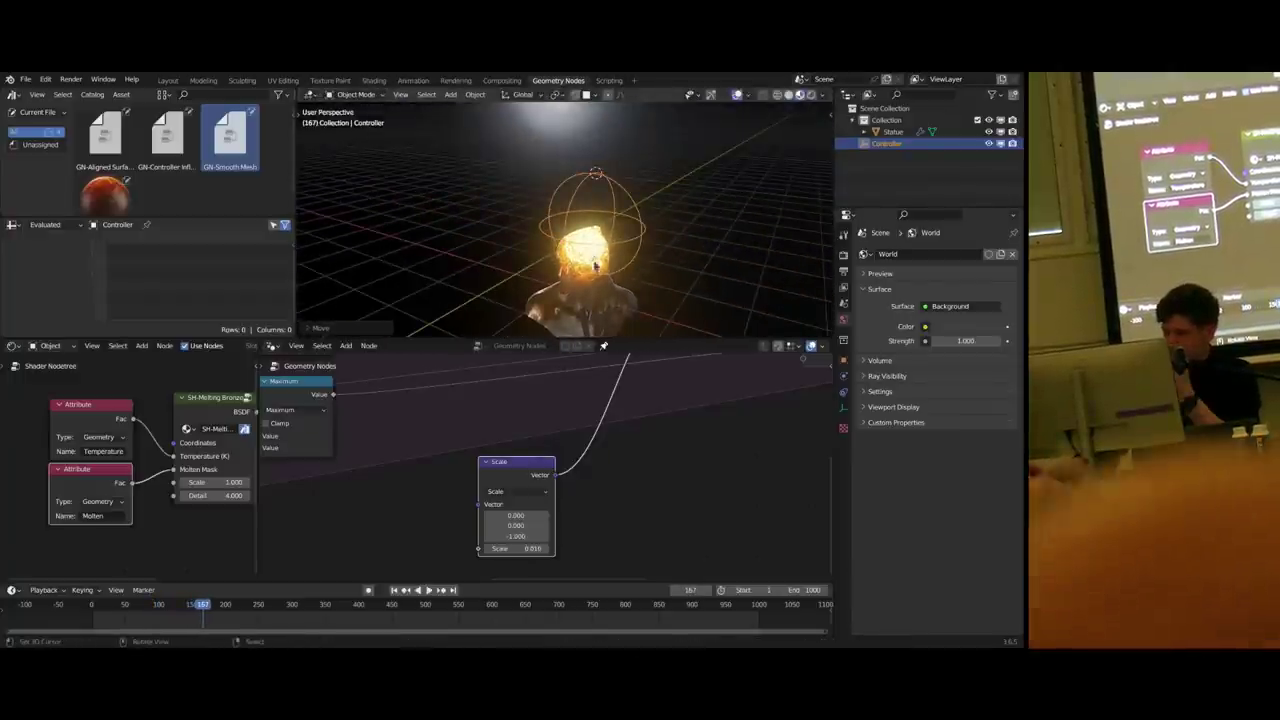
- Duplicate the Scale node into the link to Set Position's Offset and drive the copy's Scale value with the Map Range result
{"action": "scroll", "coordinate": [572, 398], "scroll_direction": "down", "scroll_amount": 4}
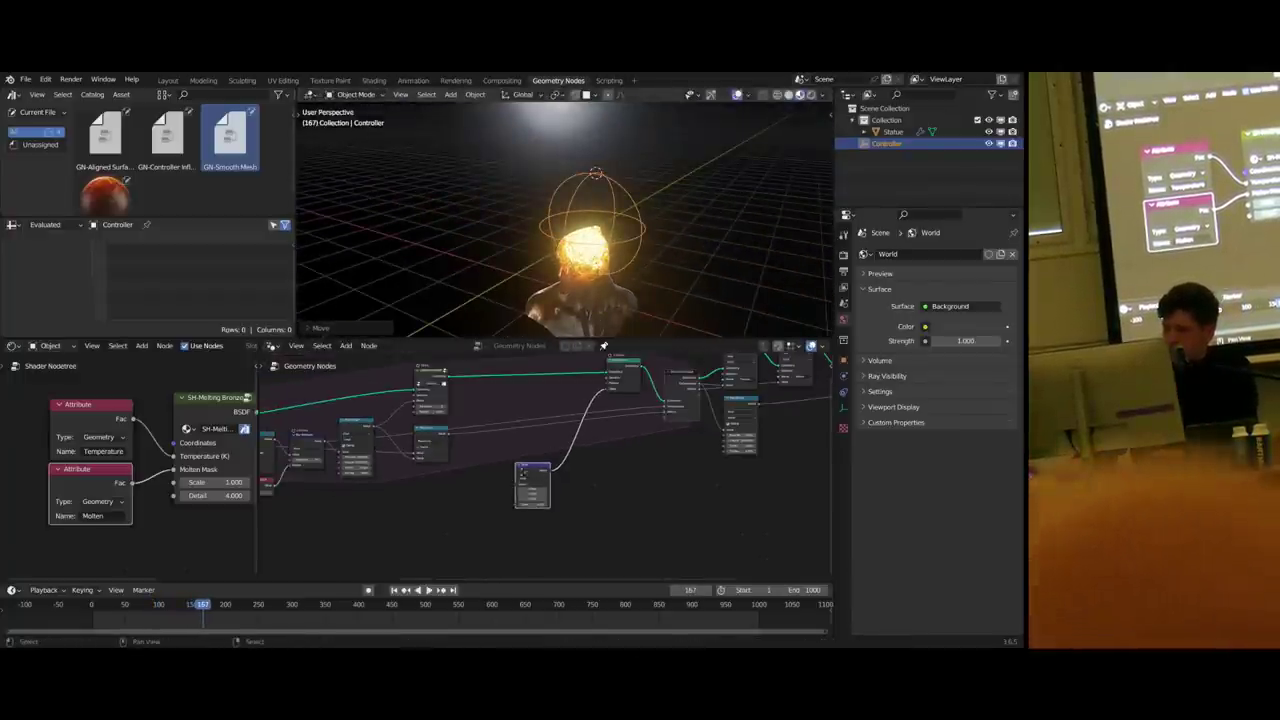
{"action": "left_click_drag", "start_coordinate": [523, 471], "coordinate": [462, 497]}
{"action": "scroll", "coordinate": [483, 474], "scroll_direction": "up", "scroll_amount": 5}
{"action": "key", "text": "shift+d"}
{"action": "left_click", "coordinate": [612, 437]}
{"action": "left_click_drag", "start_coordinate": [592, 442], "coordinate": [602, 374]}
{"action": "middle_click_drag", "start_coordinate": [331, 429], "coordinate": [392, 477]}
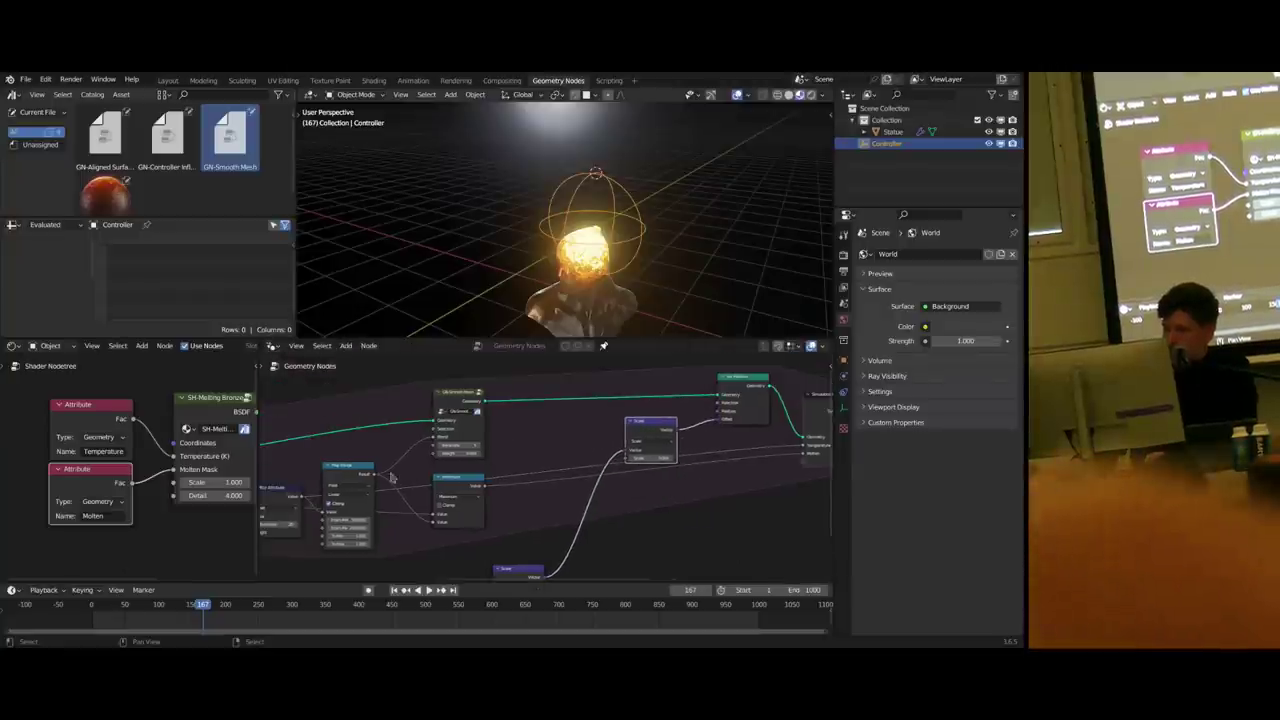
{"action": "left_click", "coordinate": [374, 479]}
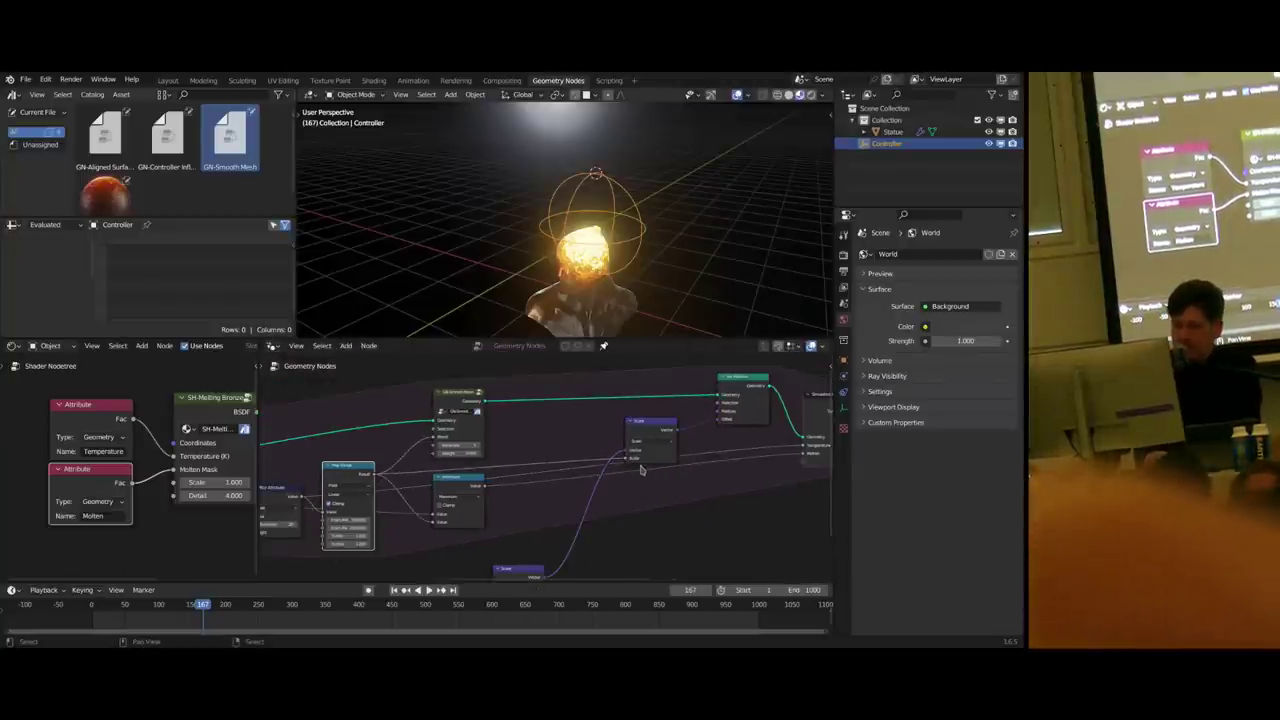
- Replay the simulation from frame 0 while moving the Controller up to the bust's head
{"action": "left_click", "coordinate": [87, 616]}
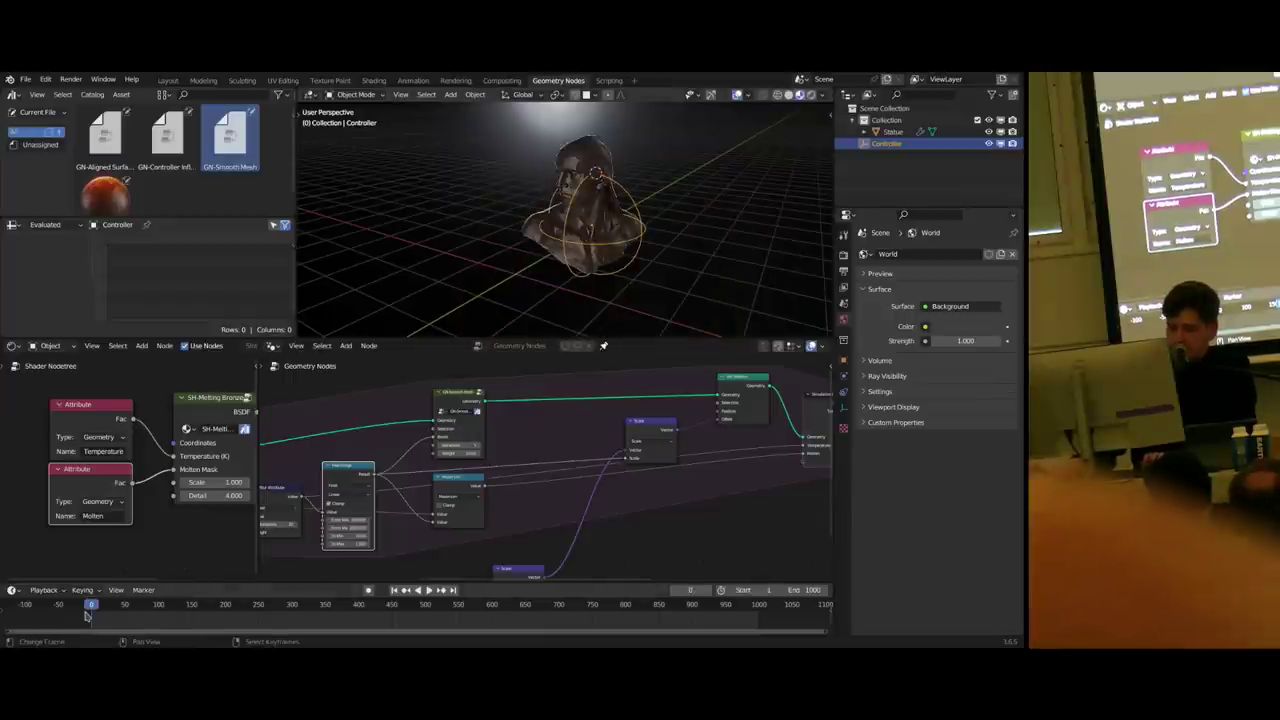
{"action": "key", "text": "space"}
{"action": "scroll", "coordinate": [688, 255], "scroll_direction": "up", "scroll_amount": 4}
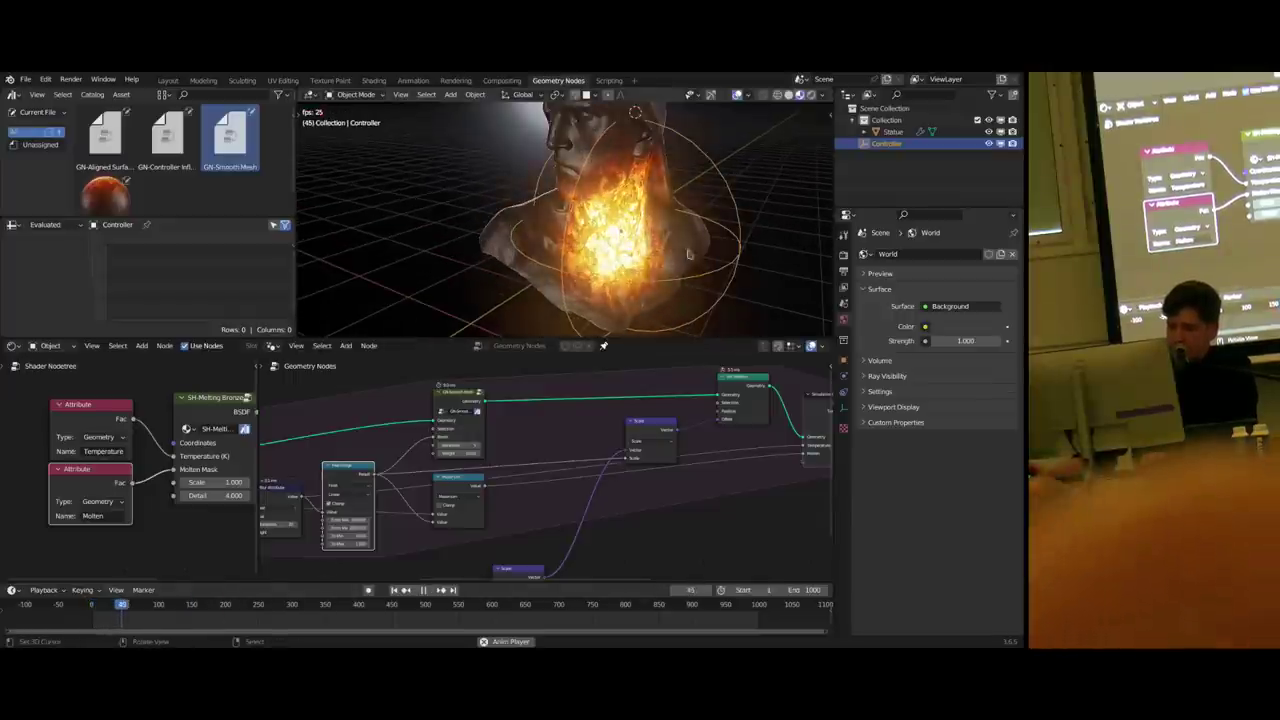
{"action": "key", "text": "g"}
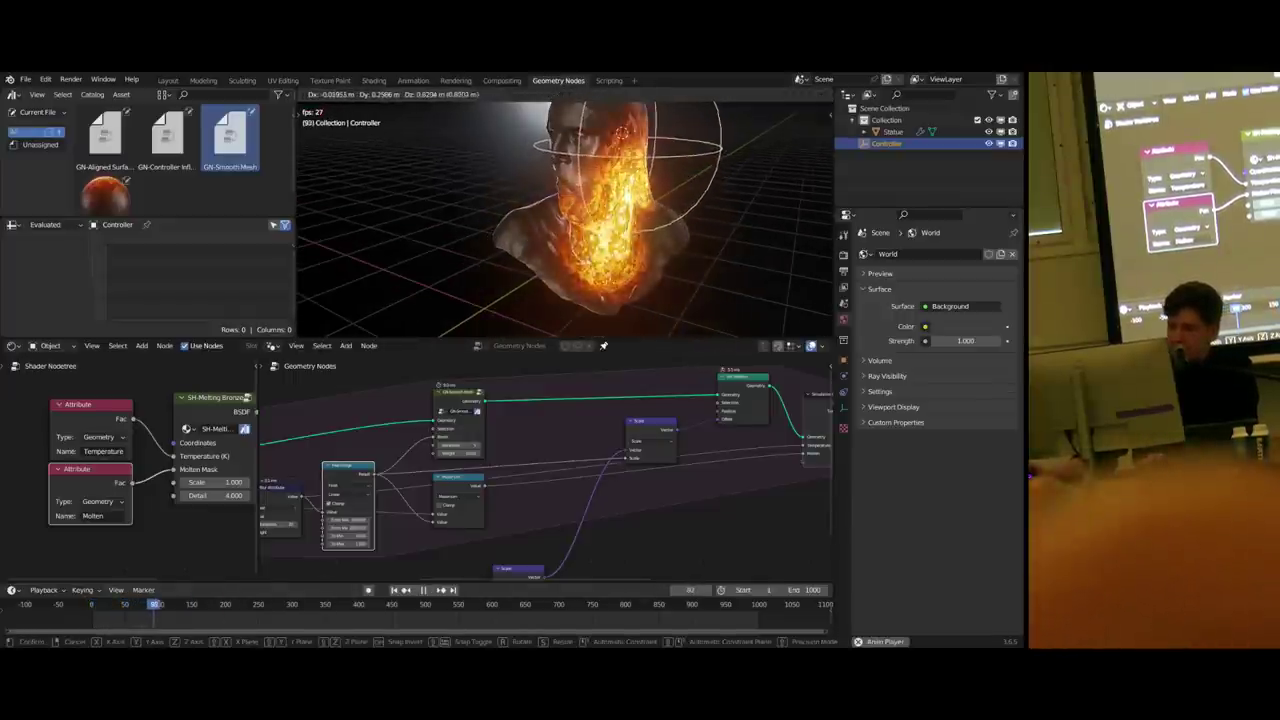
{"action": "left_click", "coordinate": [617, 217]}
- Check the melted bust in Solid shading, stop the playback, and return the viewport to Material Preview
{"action": "key", "text": "z"}
{"action": "mouse_move", "coordinate": [628, 217]}
{"action": "middle_mouse_down"}
{"action": "mouse_move", "coordinate": [701, 221]}
{"action": "mouse_move", "coordinate": [555, 258]}
{"action": "middle_mouse_up"}
{"action": "key", "text": "space"}
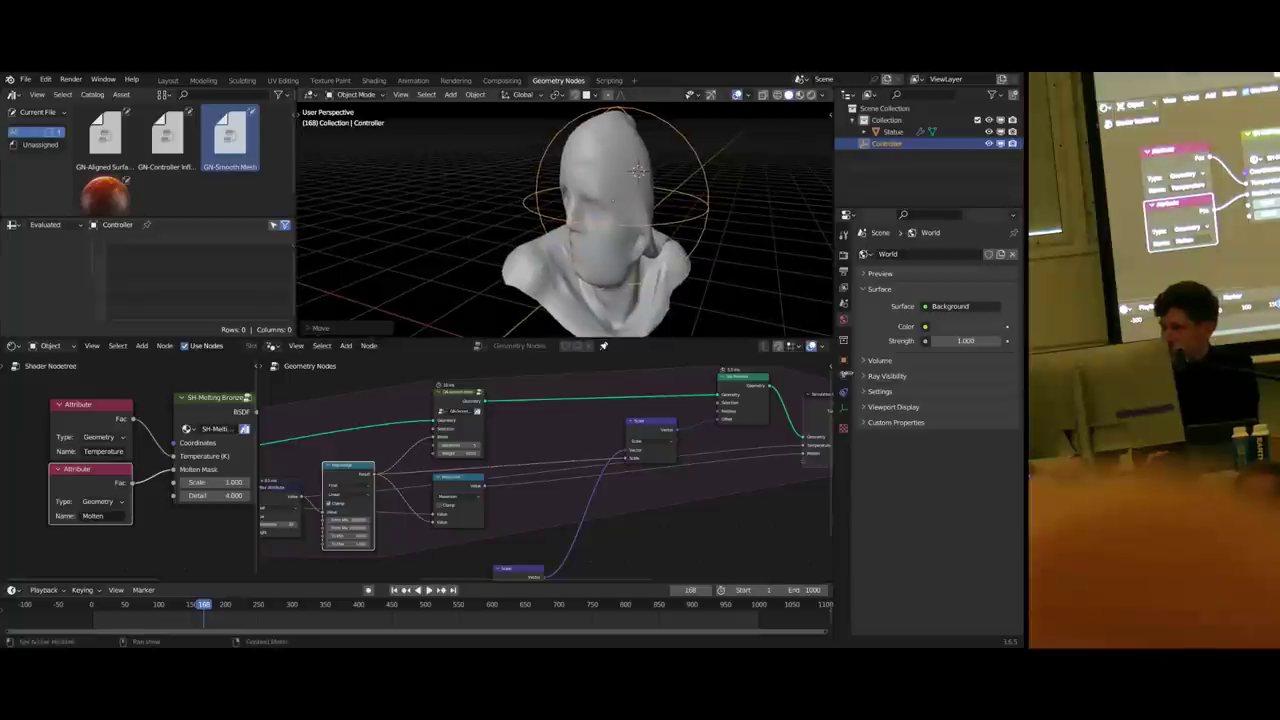
{"action": "key", "text": "z"}
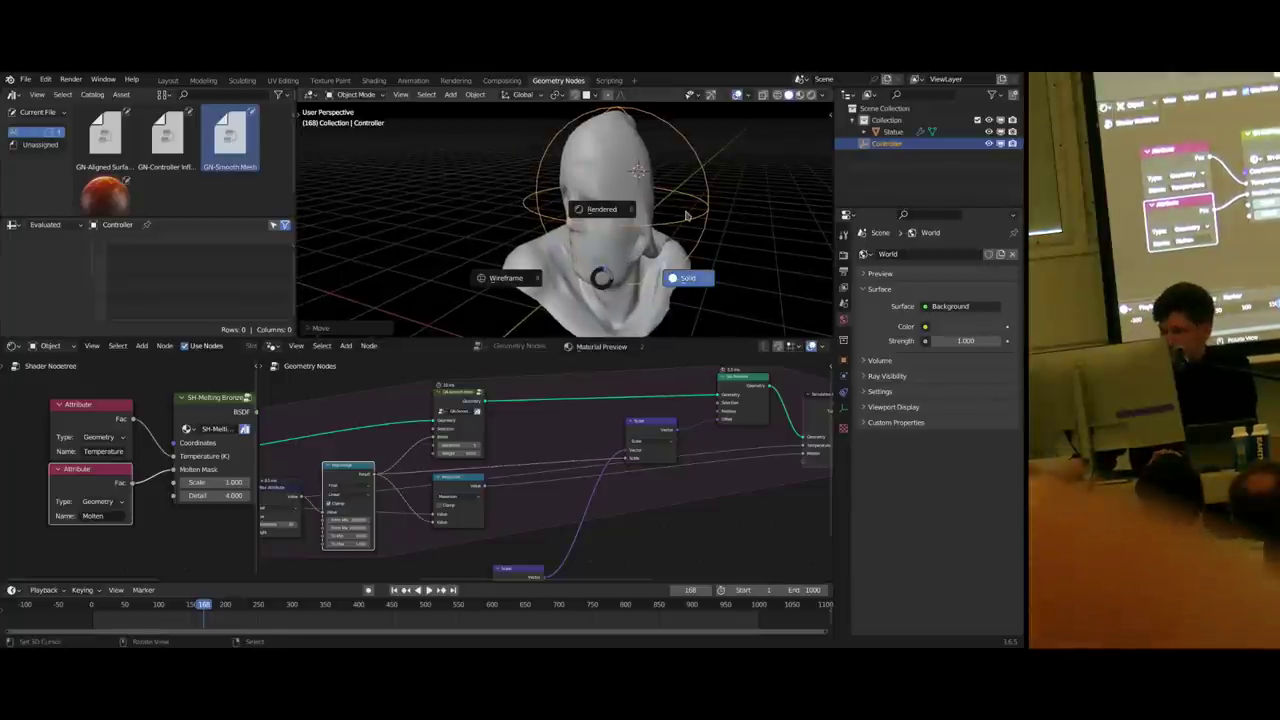
{"action": "left_click", "coordinate": [605, 348]}
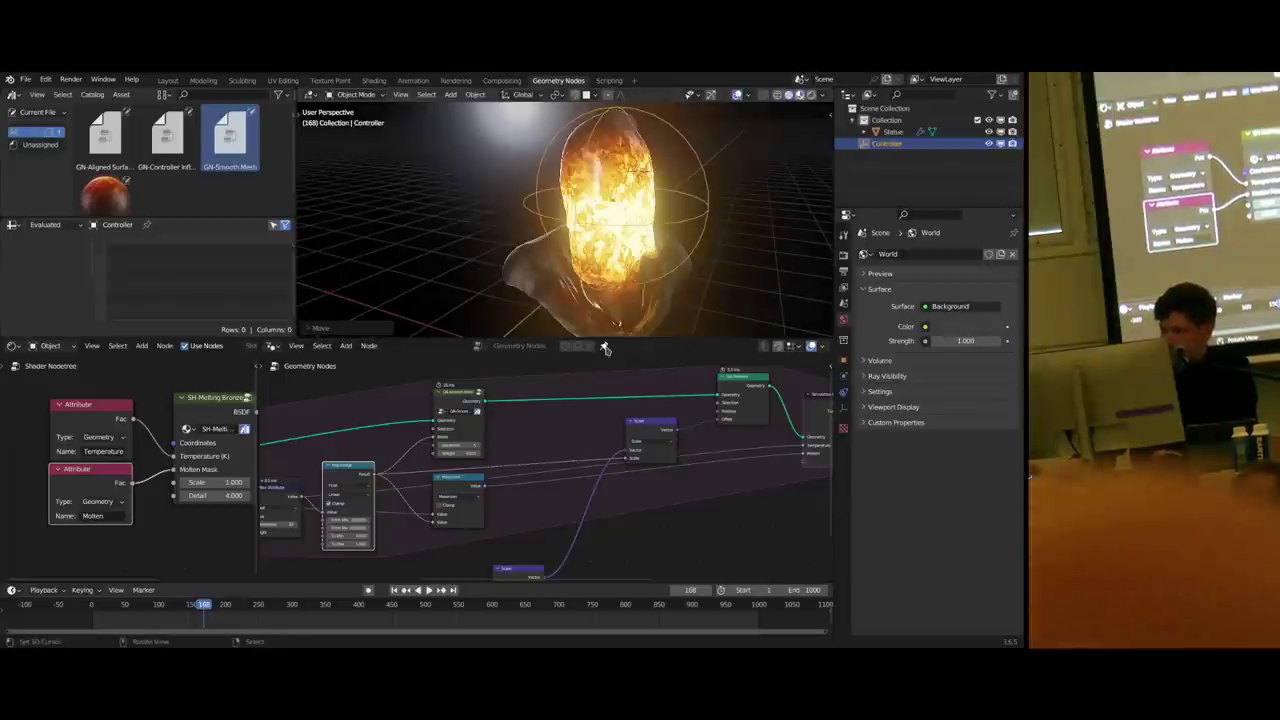
{"action": "middle_click_drag", "start_coordinate": [655, 240], "coordinate": [610, 255]}
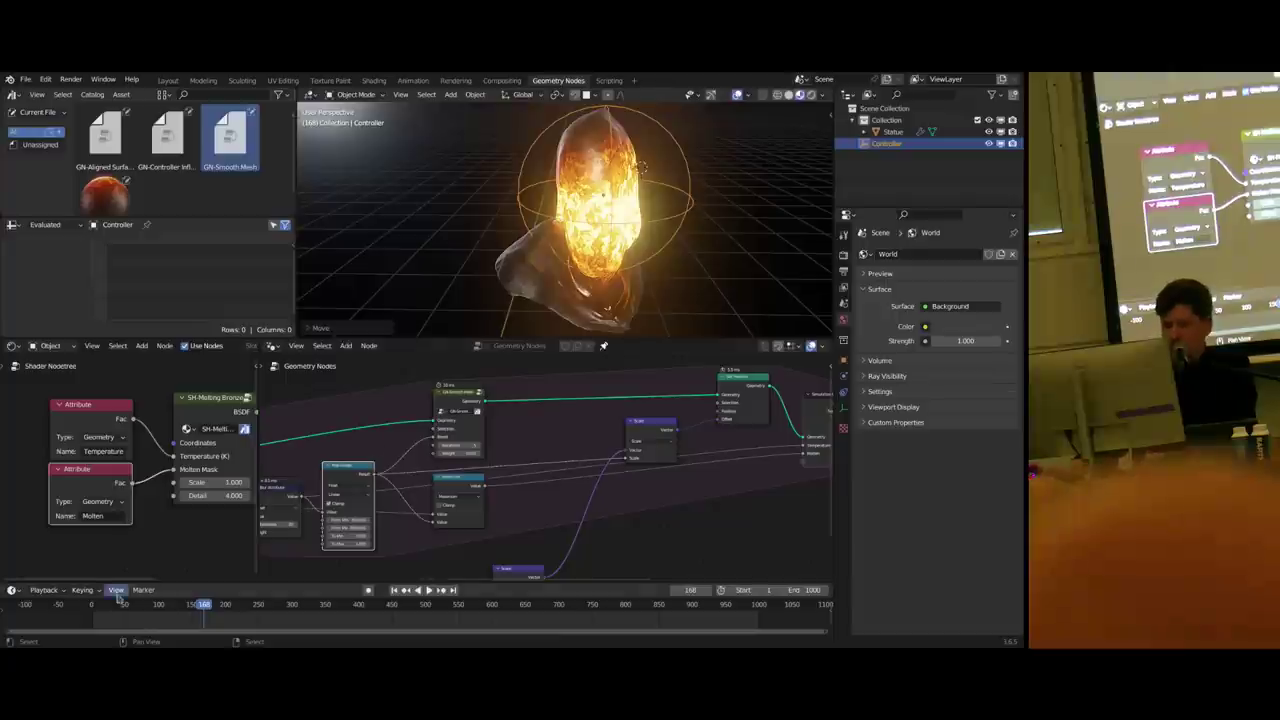
- Replay the simulation from frame 0, watch the head melt downward up close, and stop the playback
{"action": "left_click", "coordinate": [89, 612]}
{"action": "key", "text": "space"}
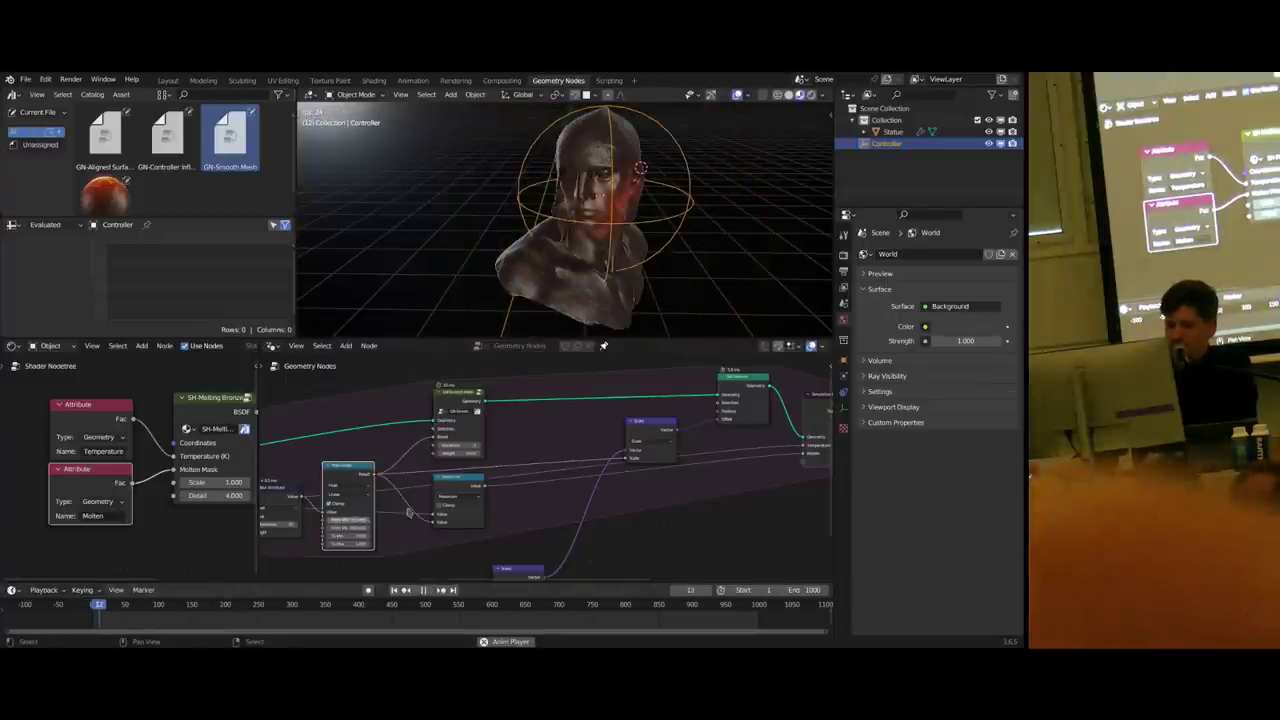
{"action": "scroll", "coordinate": [572, 258], "scroll_direction": "up", "scroll_amount": 2}
{"action": "middle_click_drag", "start_coordinate": [583, 262], "coordinate": [633, 257]}
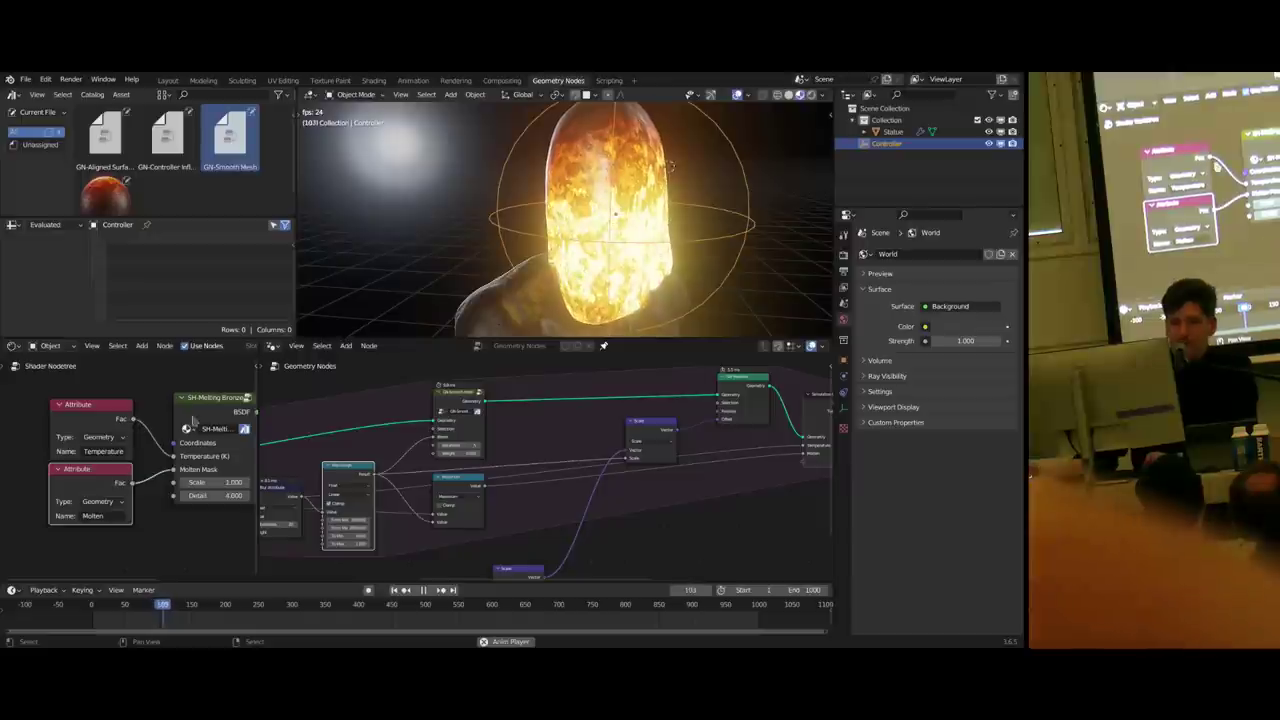
{"action": "middle_click_drag", "start_coordinate": [184, 423], "coordinate": [170, 427]}
{"action": "key", "text": "space"}
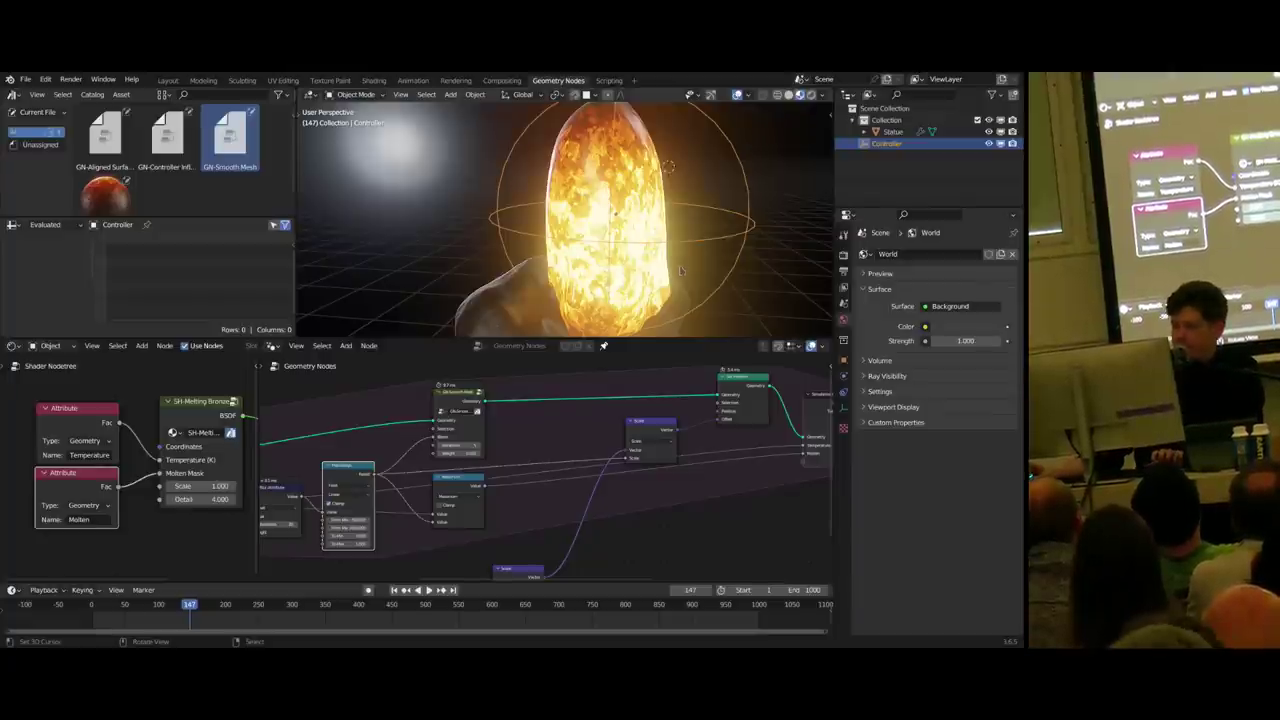
- Enable Add Rest Position in the Statue's mesh data and briefly replay the simulation from the start
{"action": "left_click", "coordinate": [645, 280]}
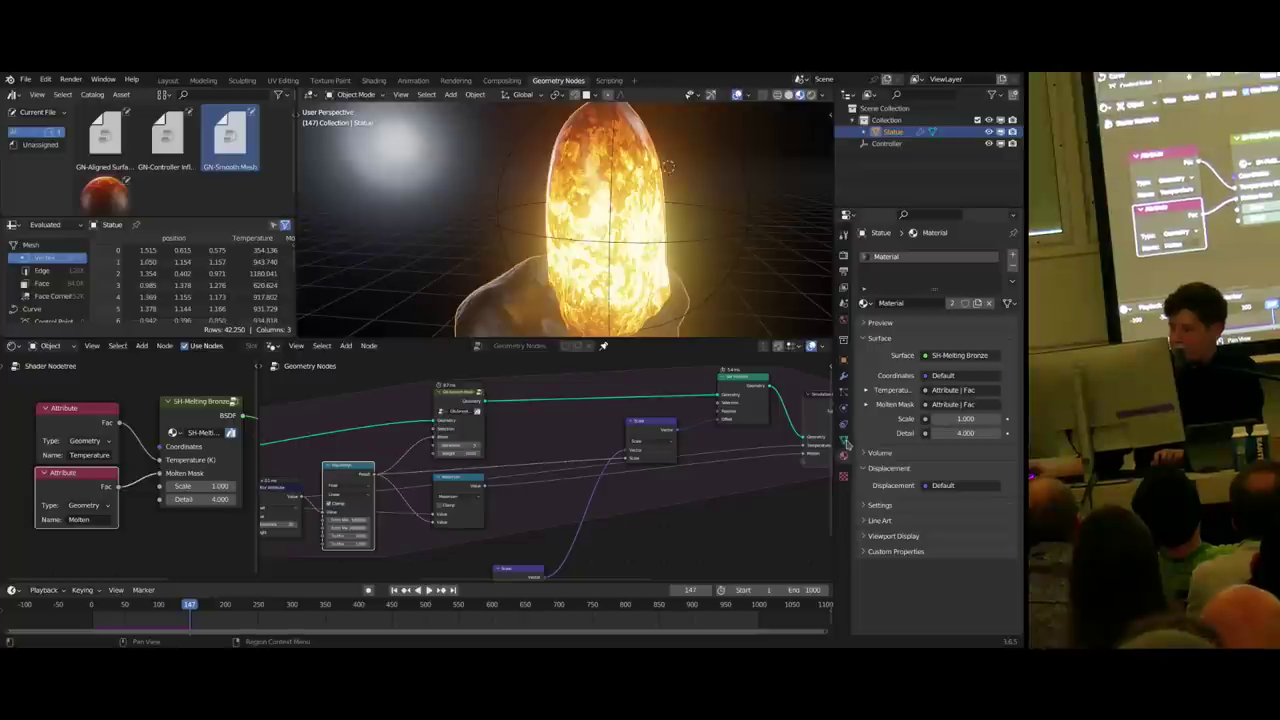
{"action": "left_click", "coordinate": [845, 439]}
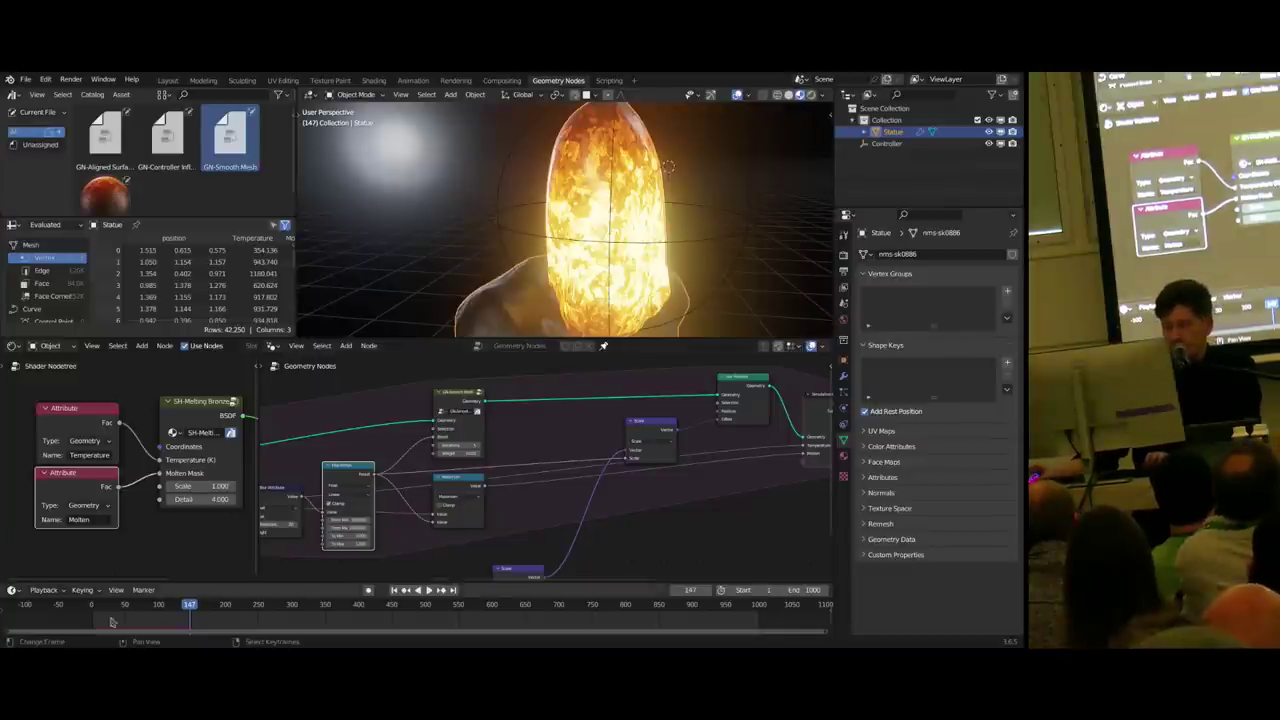
{"action": "left_click_drag", "start_coordinate": [112, 622], "coordinate": [75, 614]}
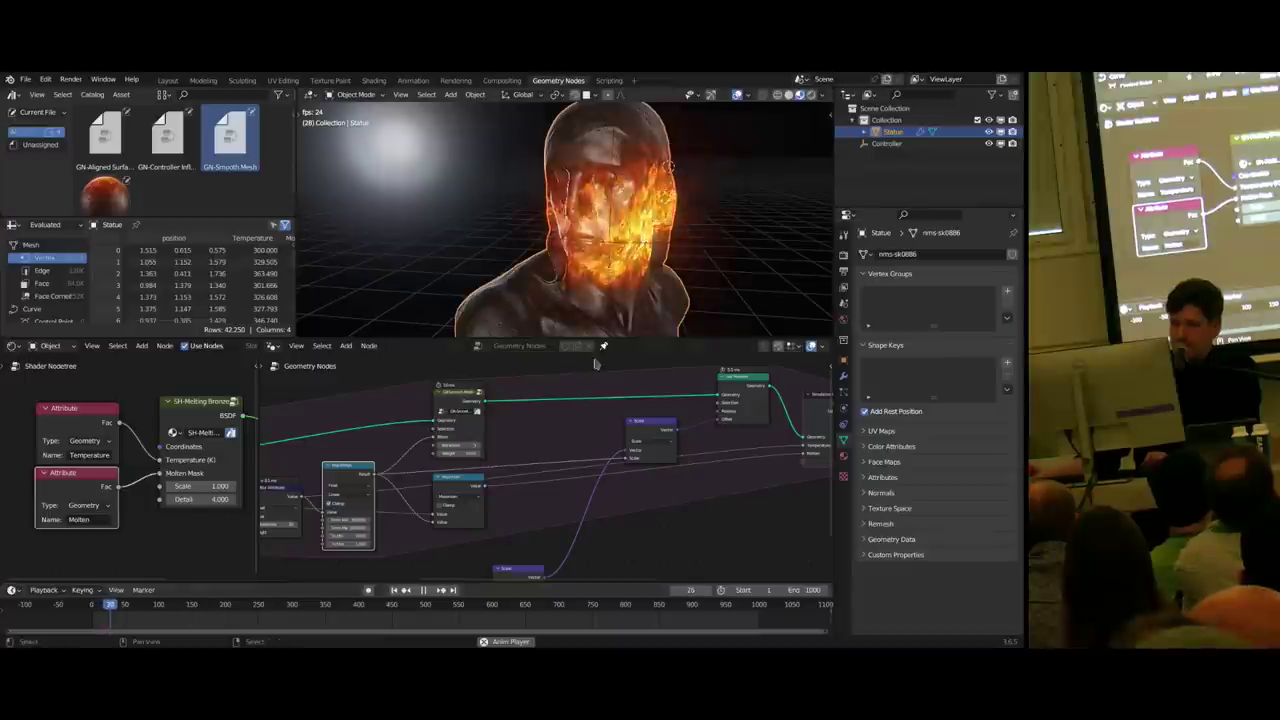
{"action": "key", "text": "space"}
- Move the Temperature and Molten Attribute nodes farther from the SH-Melting Bronze node in the shader tree
{"action": "middle_click_drag", "start_coordinate": [114, 394], "coordinate": [146, 412]}
{"action": "left_click_drag", "start_coordinate": [160, 400], "coordinate": [114, 492]}
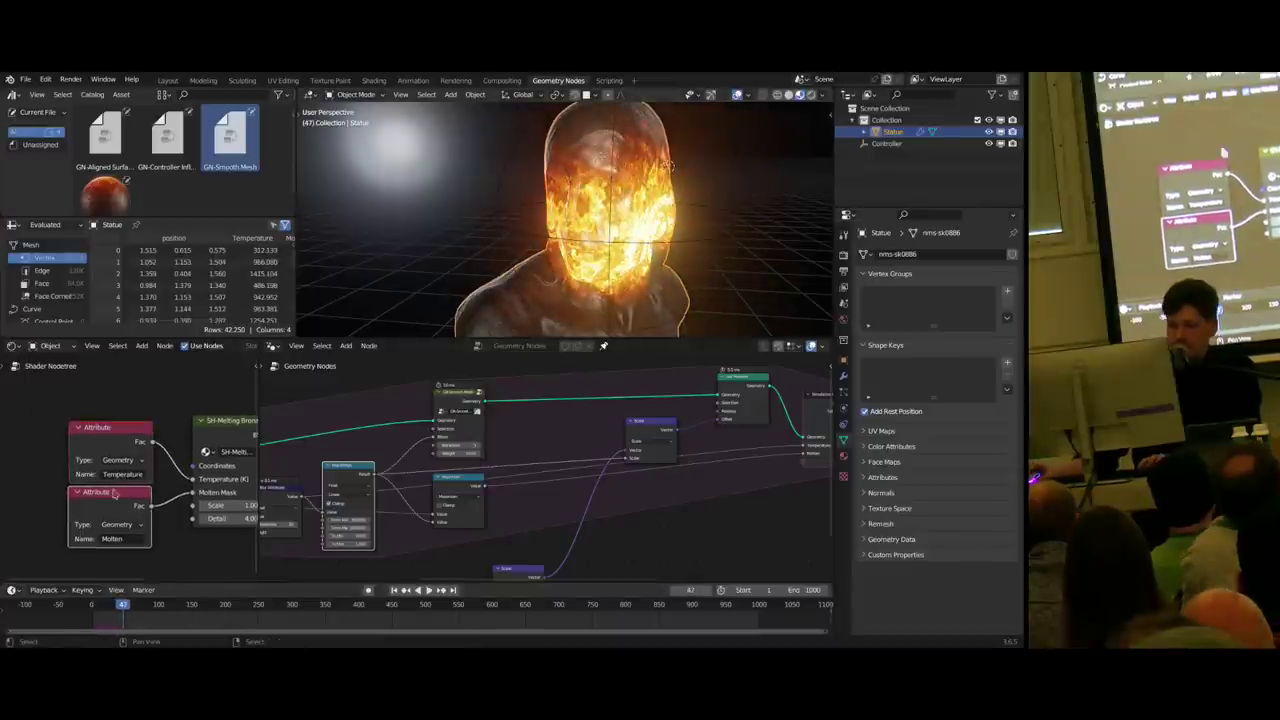
{"action": "middle_click_drag", "start_coordinate": [114, 492], "coordinate": [124, 474]}
{"action": "left_click_drag", "start_coordinate": [124, 474], "coordinate": [61, 513]}
{"action": "middle_click_drag", "start_coordinate": [145, 443], "coordinate": [178, 441]}
- Add a third Attribute node above the other two in the shader tree and set its Name to rest_position
{"action": "key", "text": "shift+a"}
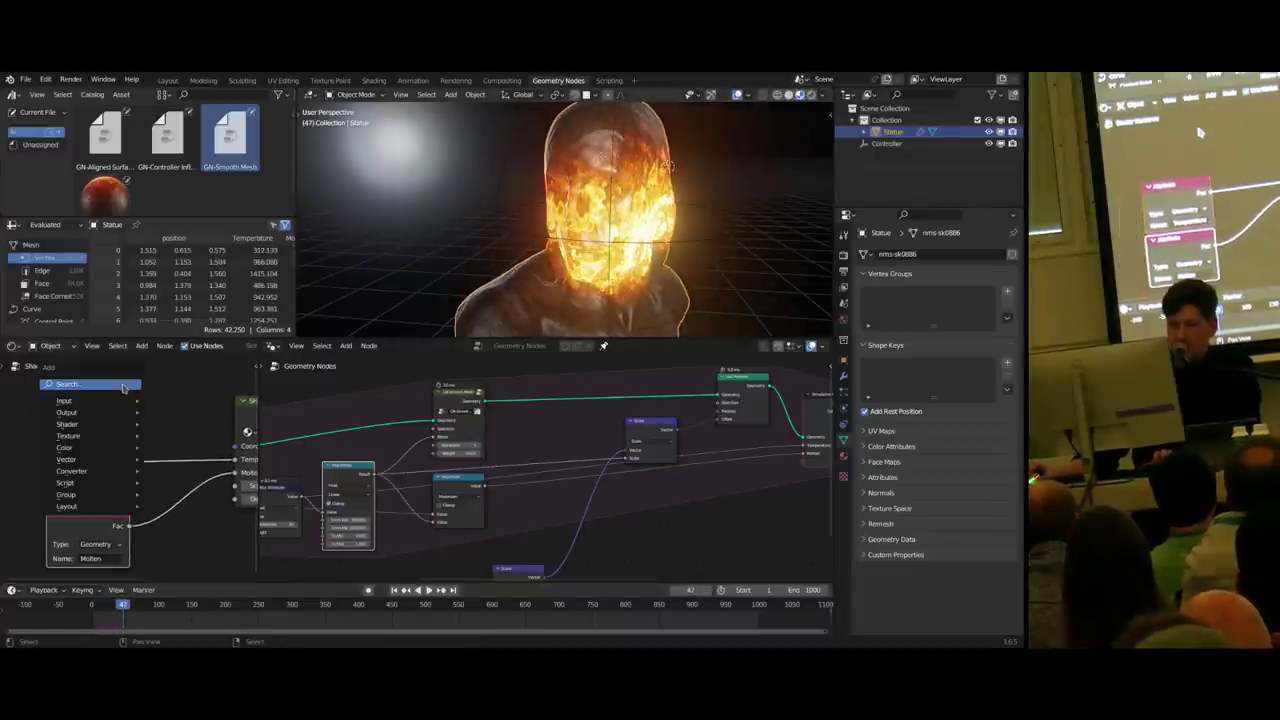
{"action": "left_click", "coordinate": [121, 387]}
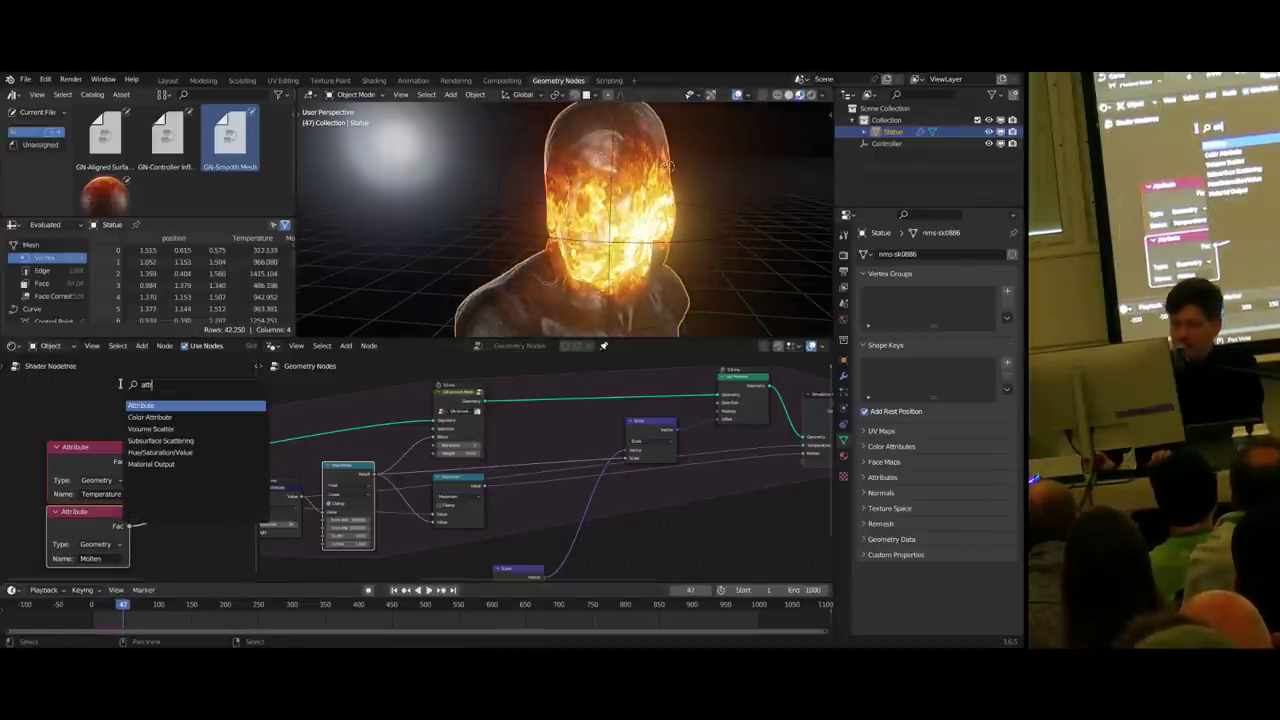
{"action": "type", "text": "attr"}
{"action": "key", "text": "Return"}
{"action": "left_click", "coordinate": [95, 445]}
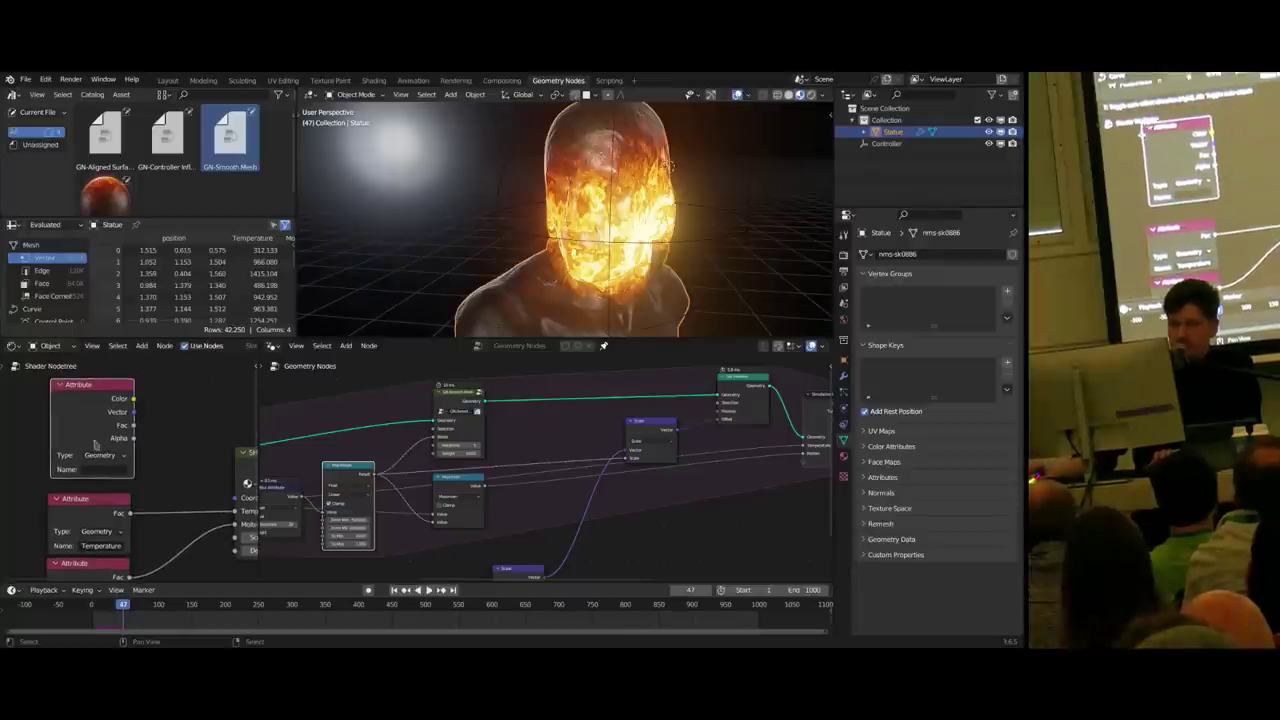
{"action": "type", "text": "res"}
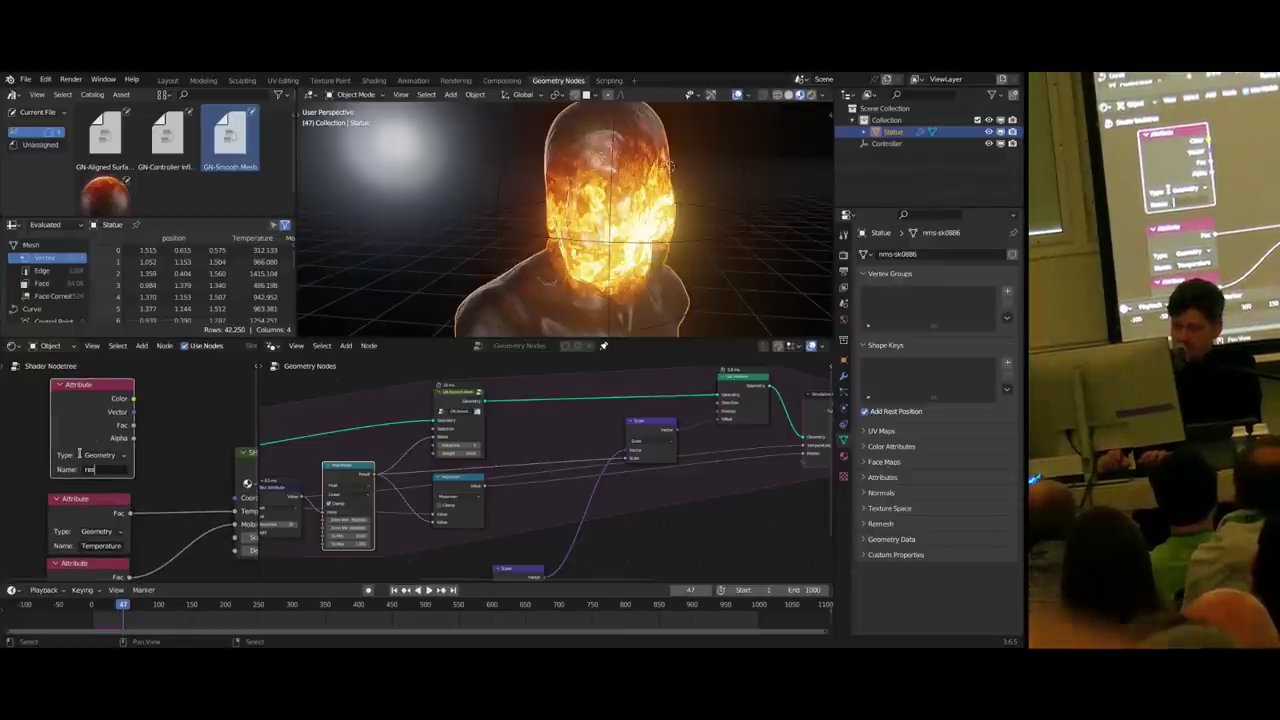
{"action": "type", "text": "t_position"}
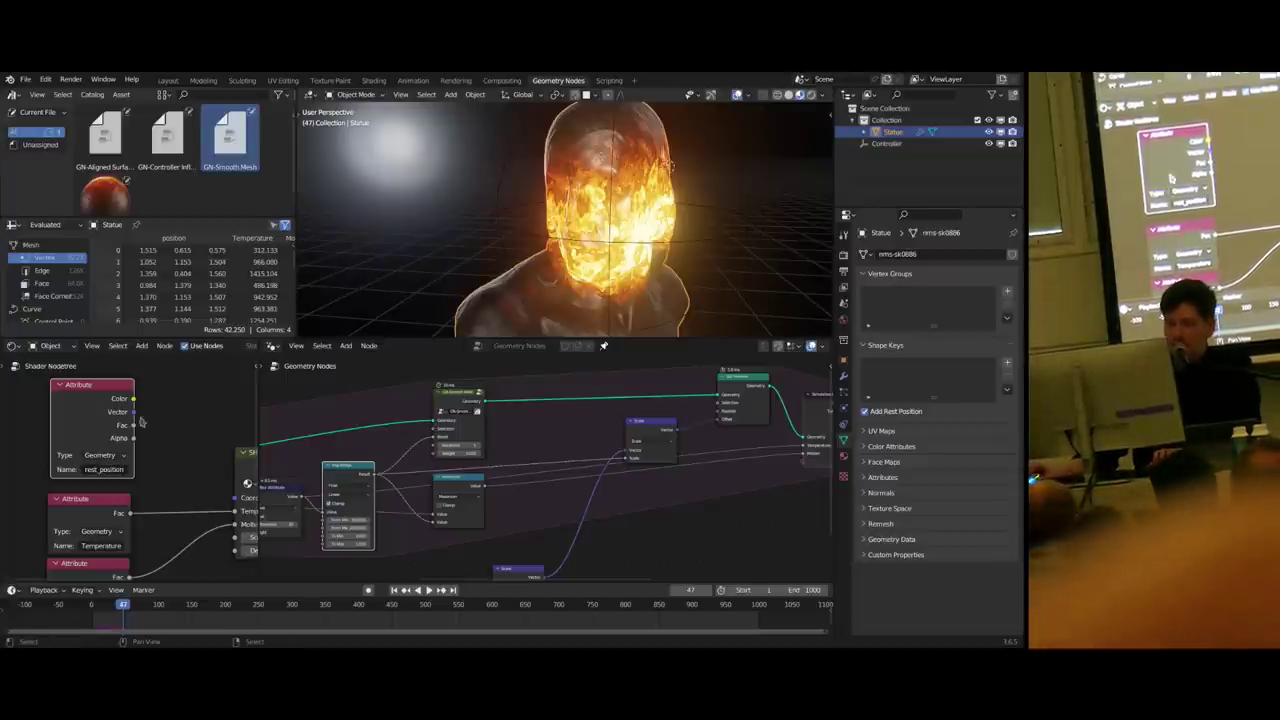
- Connect the rest_position node's Vector output to Coordinates on SH-Melting Bronze and hide the Attribute node's unused sockets
{"action": "middle_click_drag", "start_coordinate": [140, 418], "coordinate": [120, 403]}
{"action": "left_click_drag", "start_coordinate": [114, 397], "coordinate": [126, 400]}
{"action": "left_click_drag", "start_coordinate": [216, 484], "coordinate": [216, 484]}
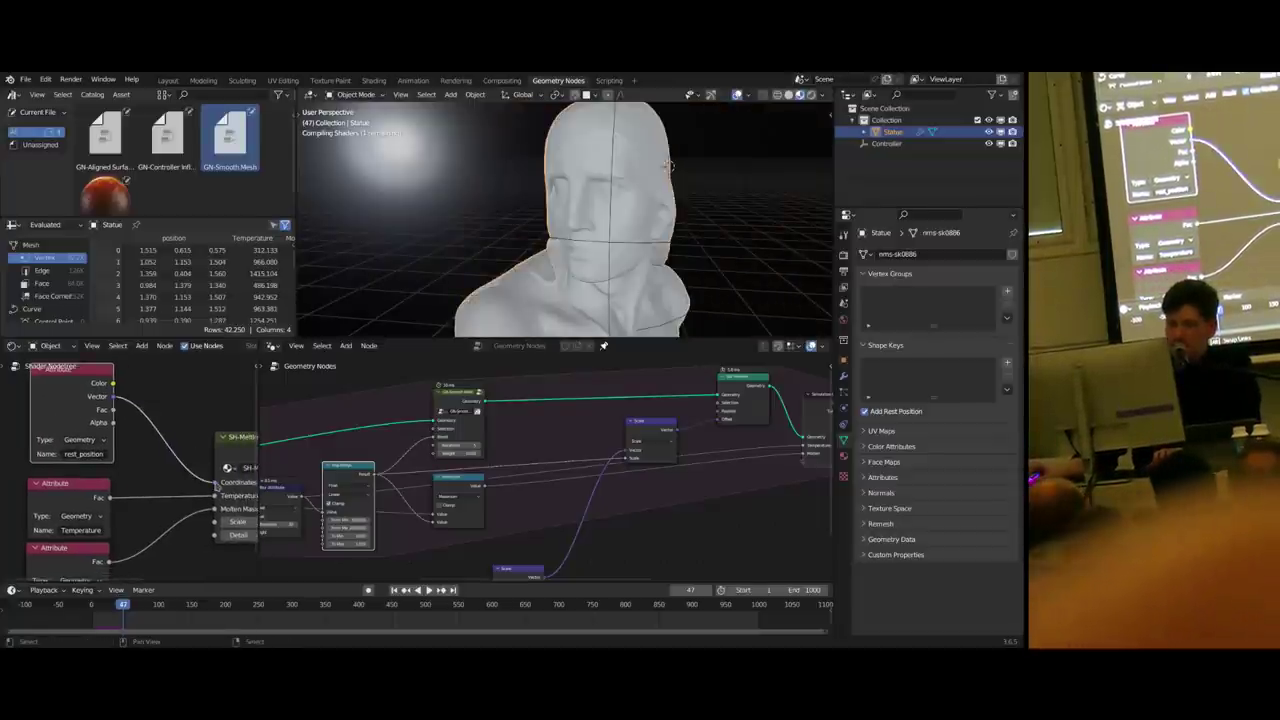
{"action": "middle_click_drag", "start_coordinate": [180, 466], "coordinate": [138, 452]}
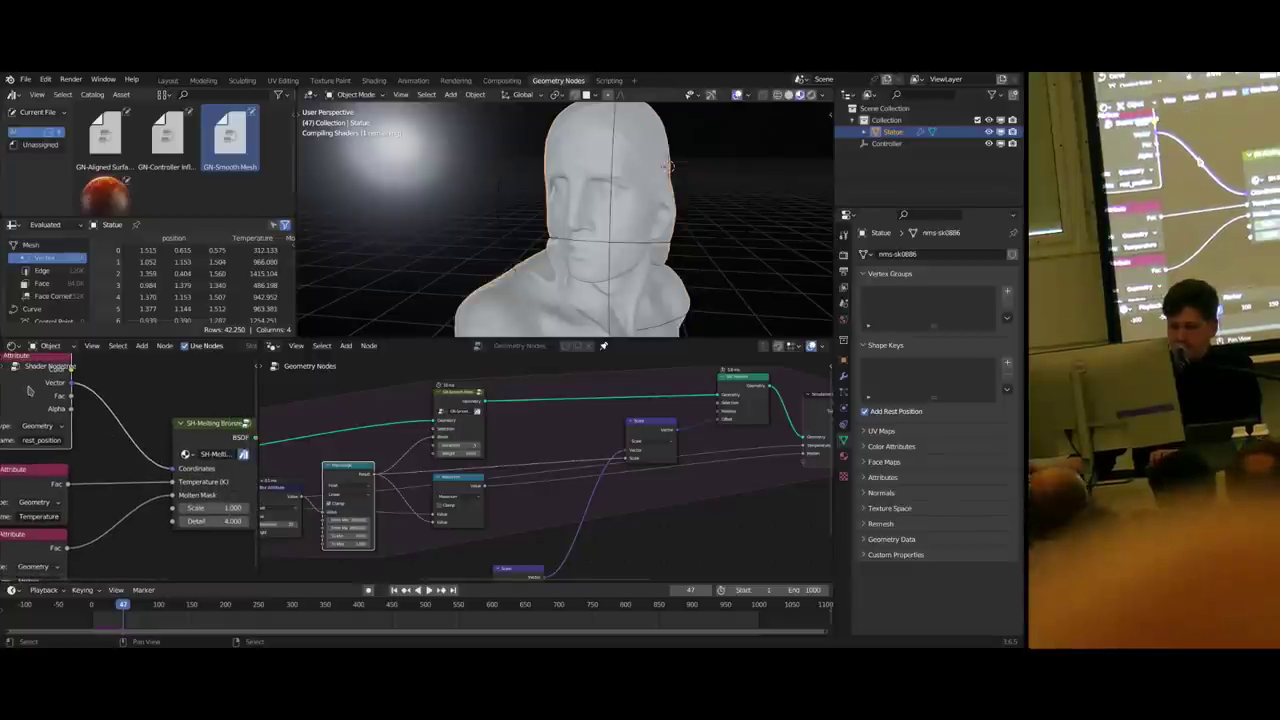
{"action": "key", "text": "ctrl+h"}
- Replay the simulation from frame 0, inspect the molten texture on the melting head from several angles, and stop the playback
{"action": "key", "text": "shift+Left"}
{"action": "key", "text": "space"}
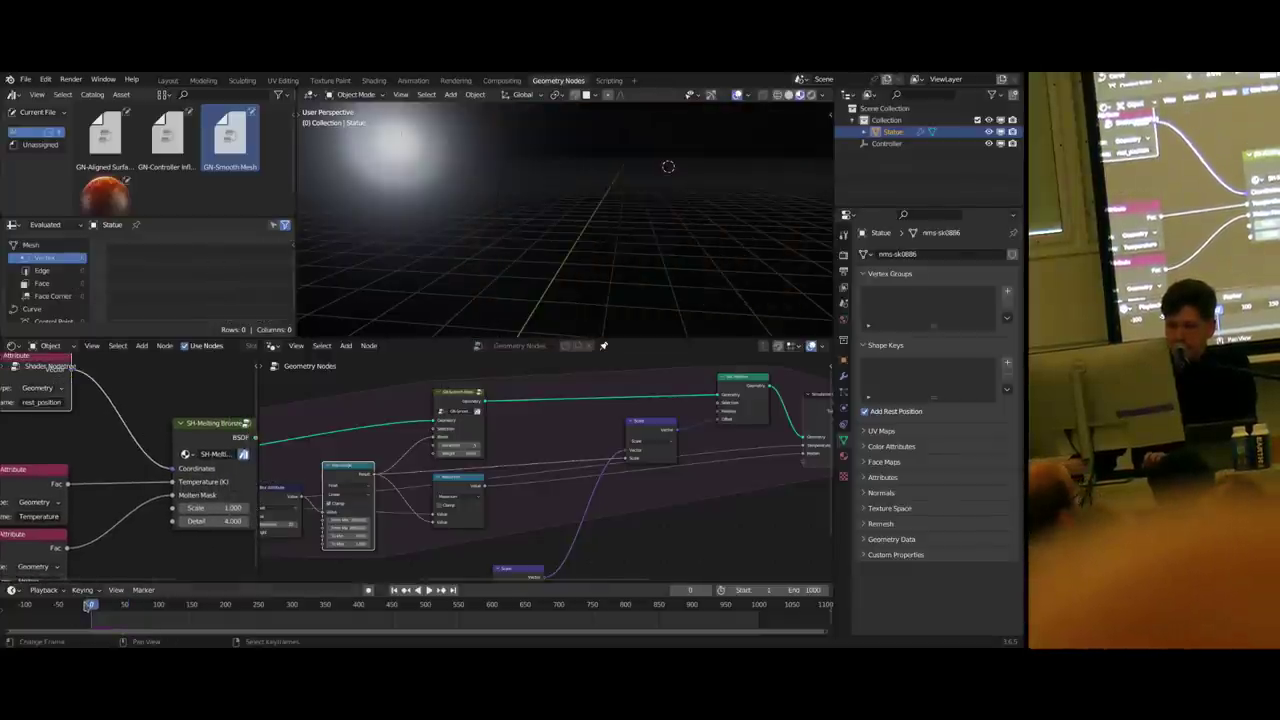
{"action": "middle_click_drag", "start_coordinate": [578, 236], "coordinate": [656, 243]}
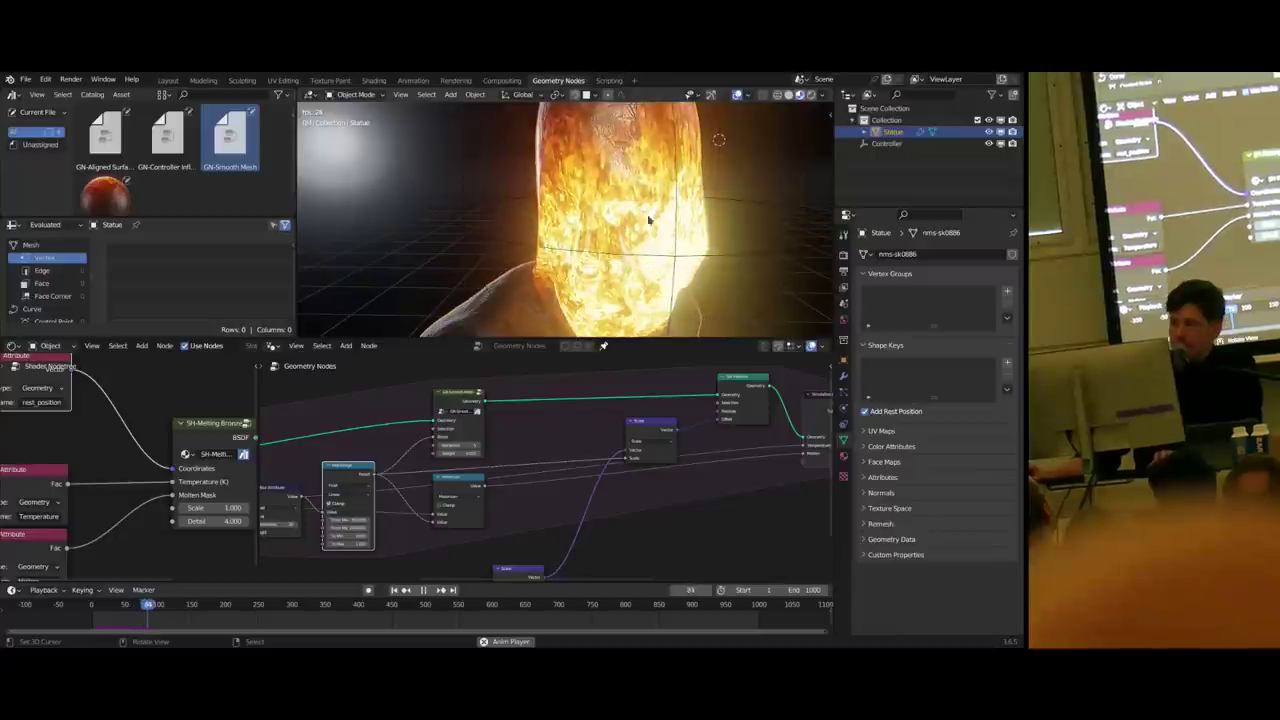
{"action": "middle_click_drag", "start_coordinate": [616, 200], "coordinate": [468, 204]}
{"action": "scroll", "coordinate": [683, 209], "scroll_direction": "down", "scroll_amount": 4}
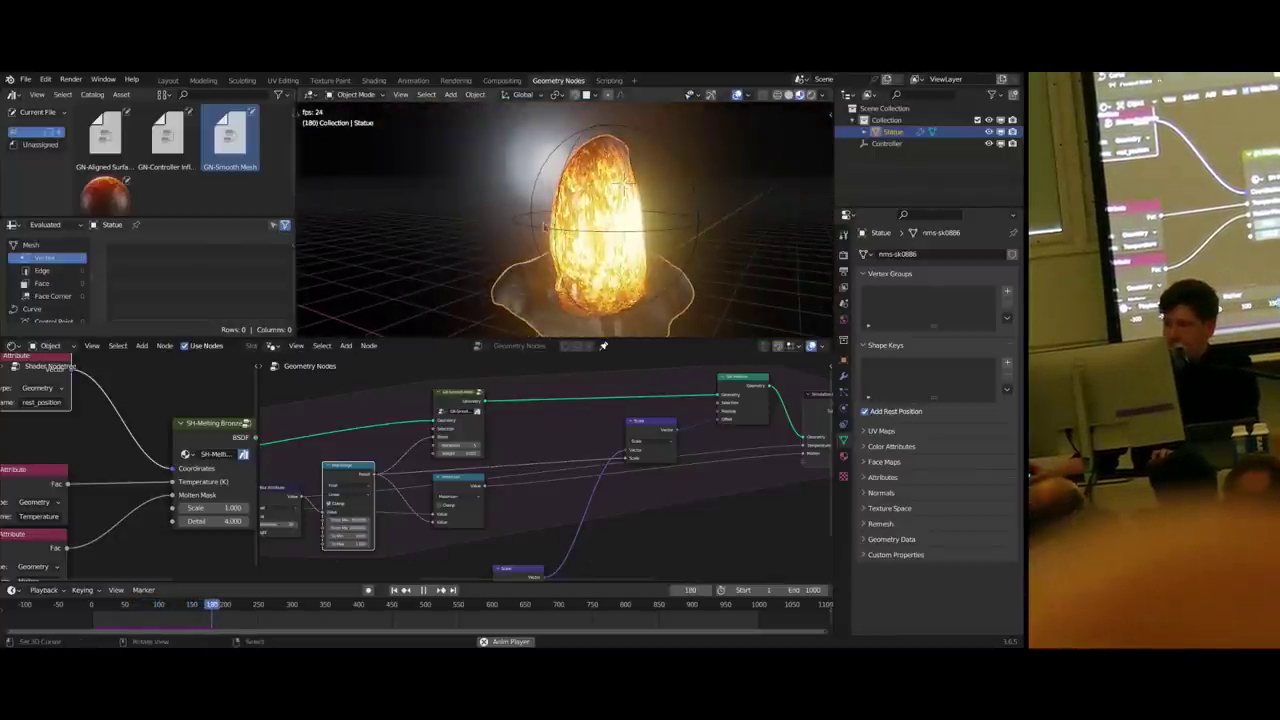
{"action": "key", "text": "space"}
- Switch the viewport to Solid shading and look at the melted bust
{"action": "key", "text": "z"}
{"action": "left_click", "coordinate": [680, 248]}
{"action": "middle_click_drag", "start_coordinate": [704, 240], "coordinate": [616, 235]}
- Add the GN-Aligned Surface Tangent asset to the geometry node tree beside the Scale node that holds the 0, 0, -1 vector
{"action": "middle_click_drag", "start_coordinate": [624, 454], "coordinate": [574, 437]}
{"action": "scroll", "coordinate": [574, 437], "scroll_direction": "down", "scroll_amount": 4}
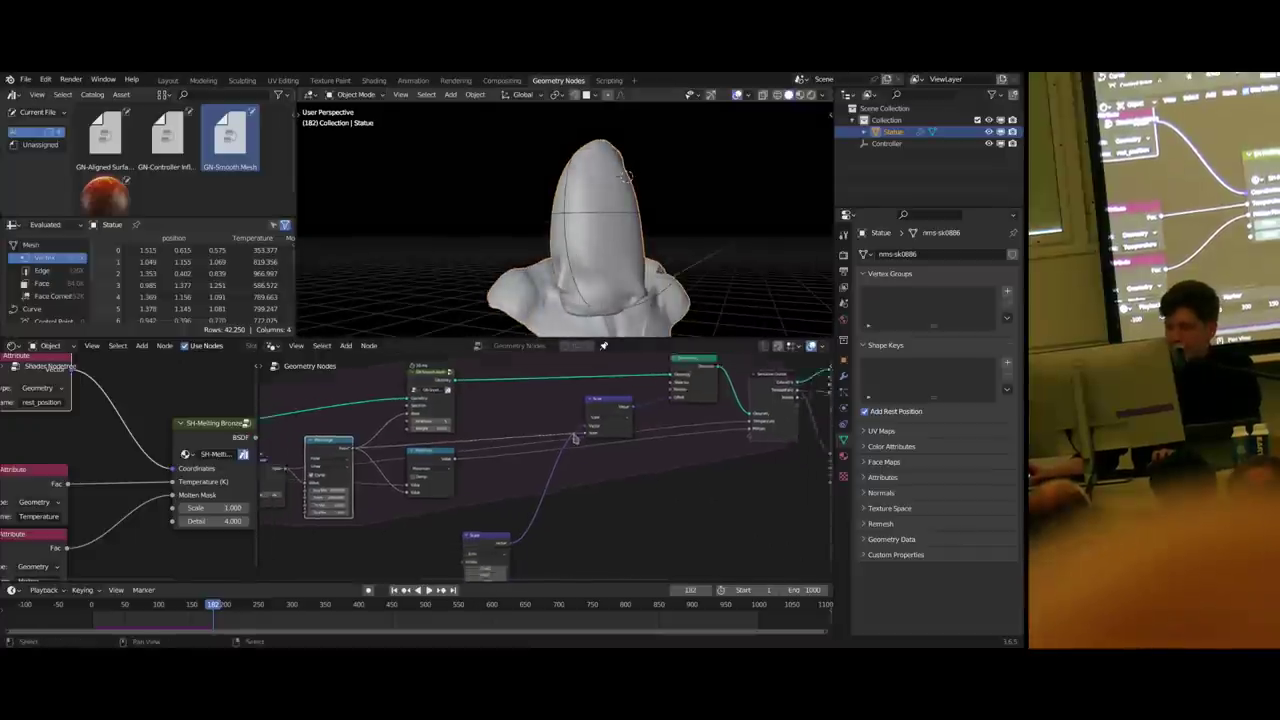
{"action": "scroll", "coordinate": [540, 477], "scroll_direction": "up", "scroll_amount": 1}
{"action": "middle_click_drag", "start_coordinate": [514, 505], "coordinate": [567, 449]}
{"action": "scroll", "coordinate": [560, 465], "scroll_direction": "up", "scroll_amount": 3}
{"action": "mouse_move", "coordinate": [552, 485]}
{"action": "left_mouse_down"}
{"action": "mouse_move", "coordinate": [557, 495]}
{"action": "mouse_move", "coordinate": [552, 485]}
{"action": "left_mouse_up"}
{"action": "middle_click_drag", "start_coordinate": [537, 494], "coordinate": [561, 469]}
{"action": "scroll", "coordinate": [560, 469], "scroll_direction": "up", "scroll_amount": 3}
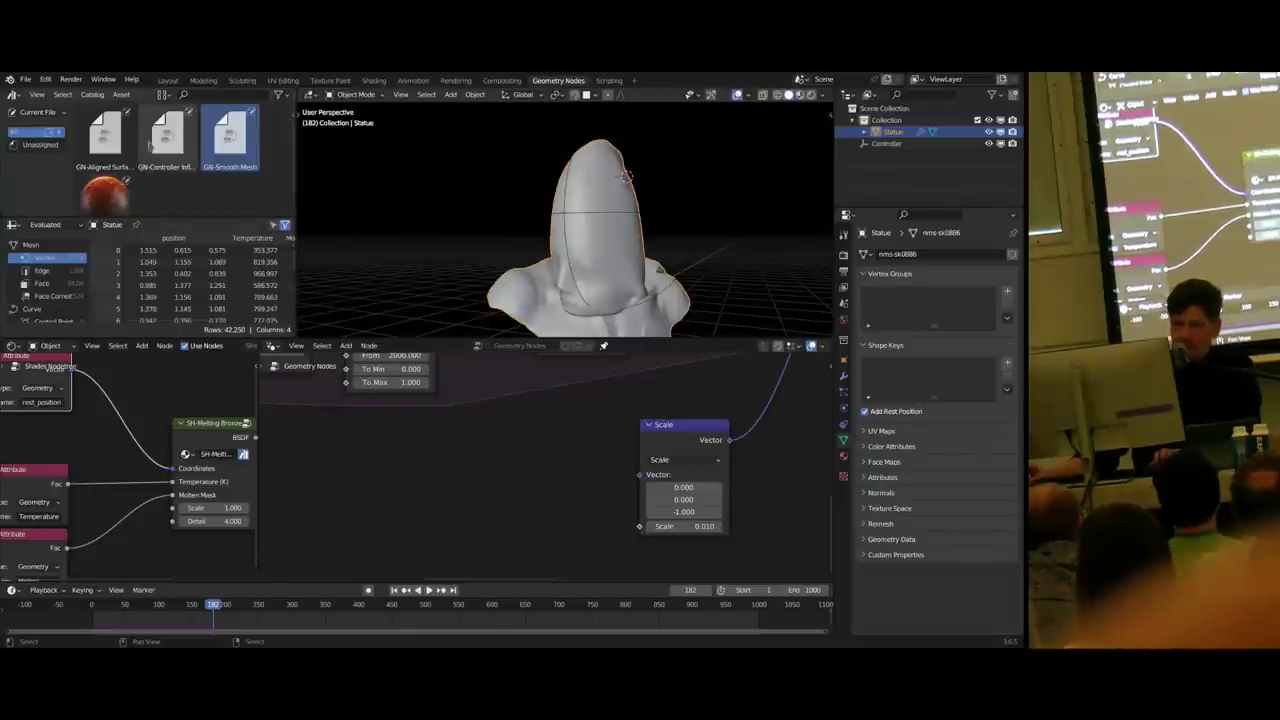
{"action": "left_click_drag", "start_coordinate": [108, 140], "coordinate": [516, 490]}
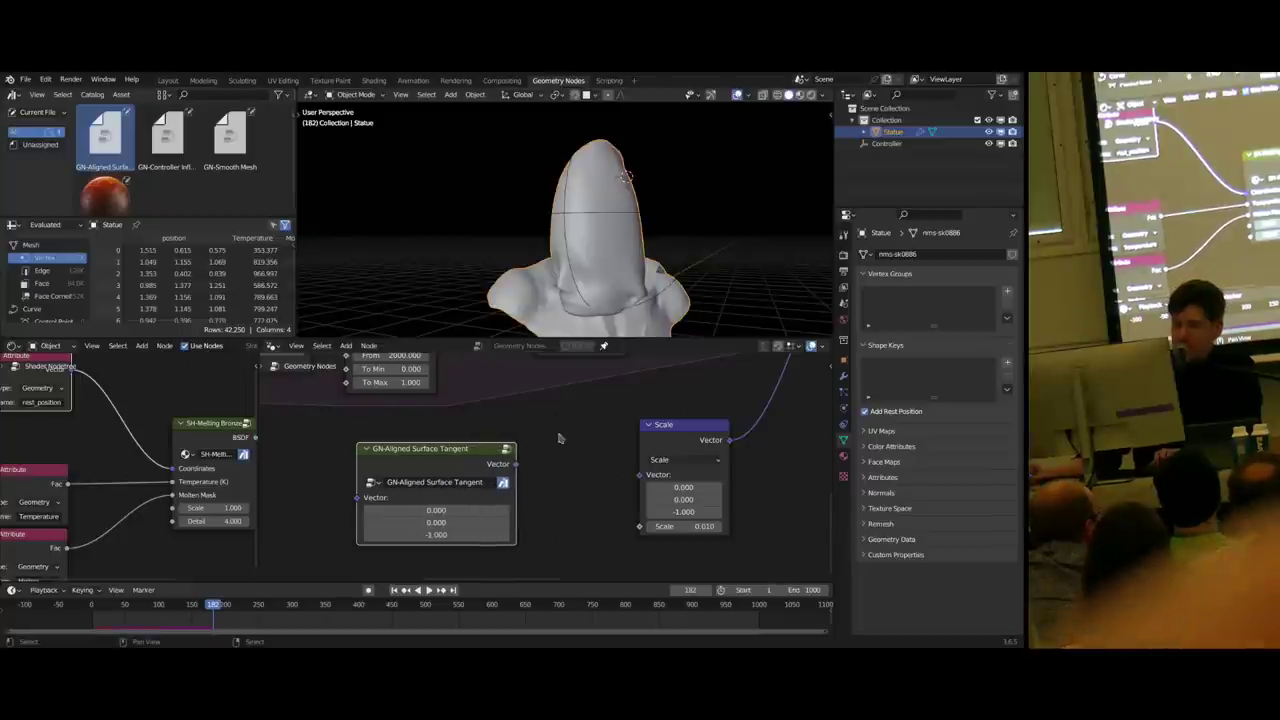
{"action": "mouse_move", "coordinate": [624, 176]}
{"action": "middle_mouse_down"}
{"action": "mouse_move", "coordinate": [611, 175]}
{"action": "mouse_move", "coordinate": [621, 166]}
{"action": "middle_mouse_up"}
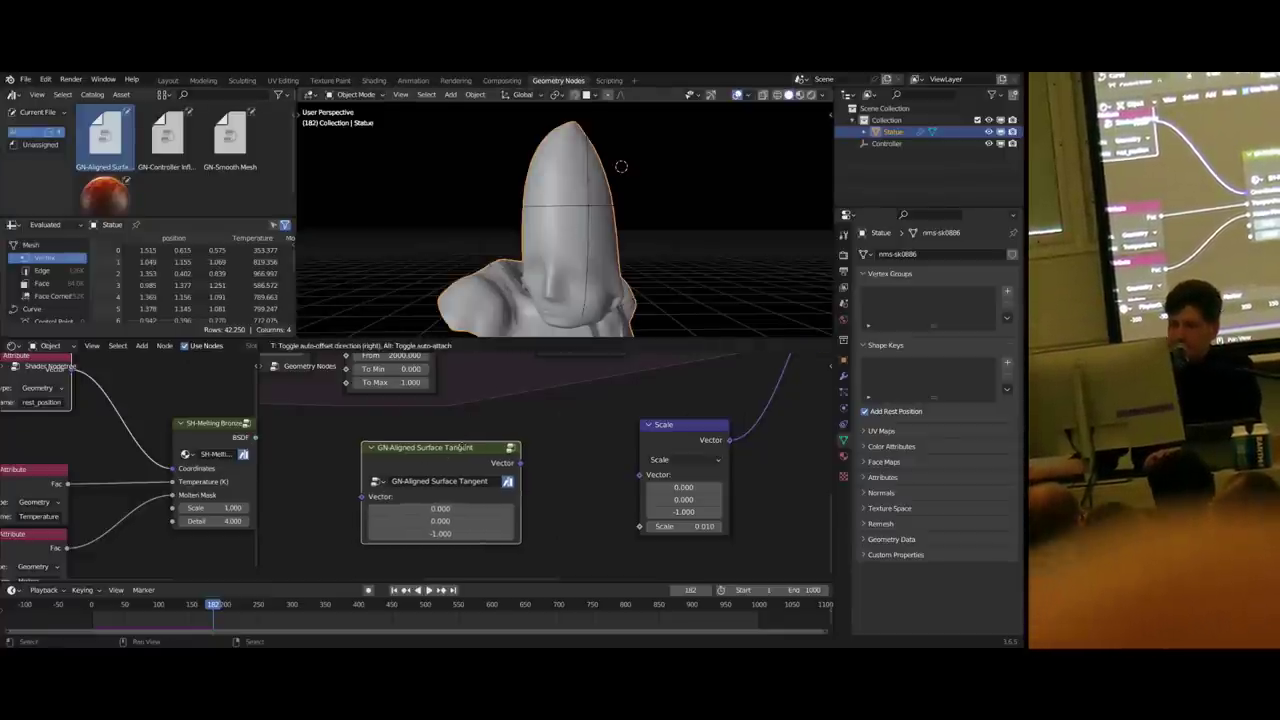
- Move the GN-Aligned Surface Tangent node closer to the Scale node and connect its Vector output to Scale's Vector input
{"action": "left_click", "coordinate": [449, 540]}
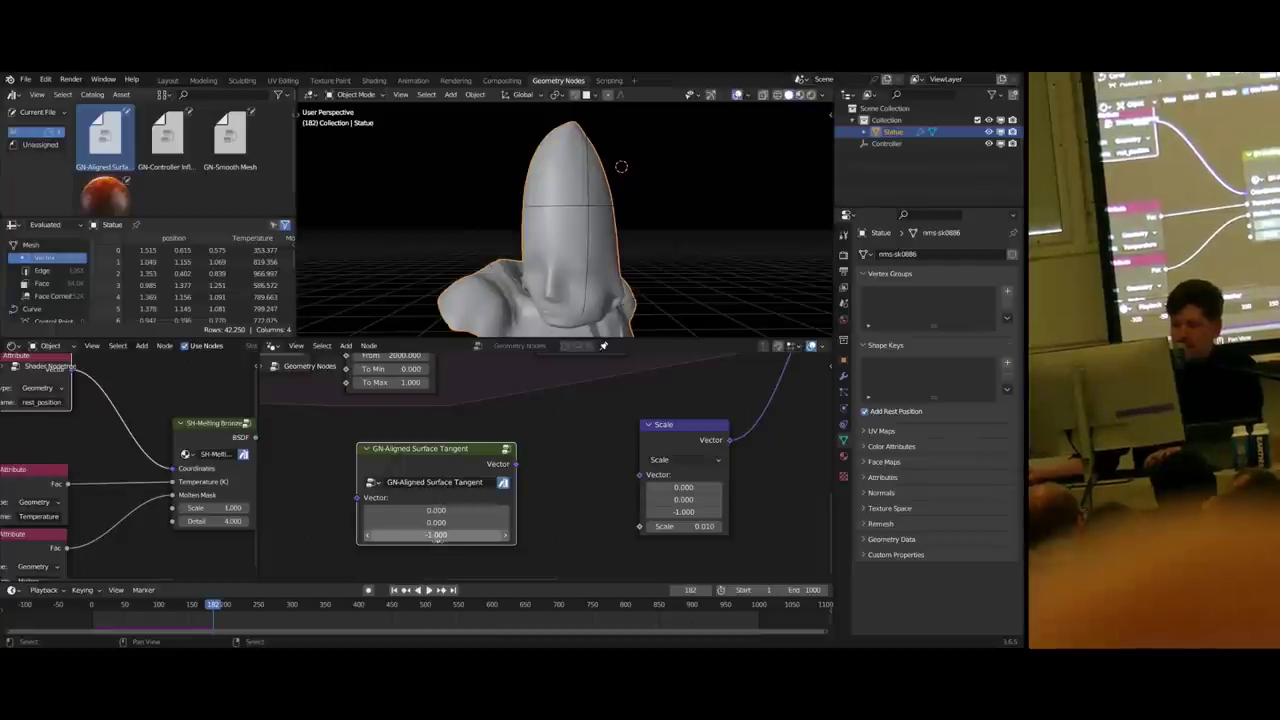
{"action": "left_click_drag", "start_coordinate": [368, 534], "coordinate": [417, 533]}
{"action": "left_click_drag", "start_coordinate": [400, 469], "coordinate": [420, 467]}
{"action": "mouse_move", "coordinate": [462, 533]}
{"action": "left_mouse_down"}
{"action": "mouse_move", "coordinate": [385, 533]}
{"action": "mouse_move", "coordinate": [462, 533]}
{"action": "left_mouse_up"}
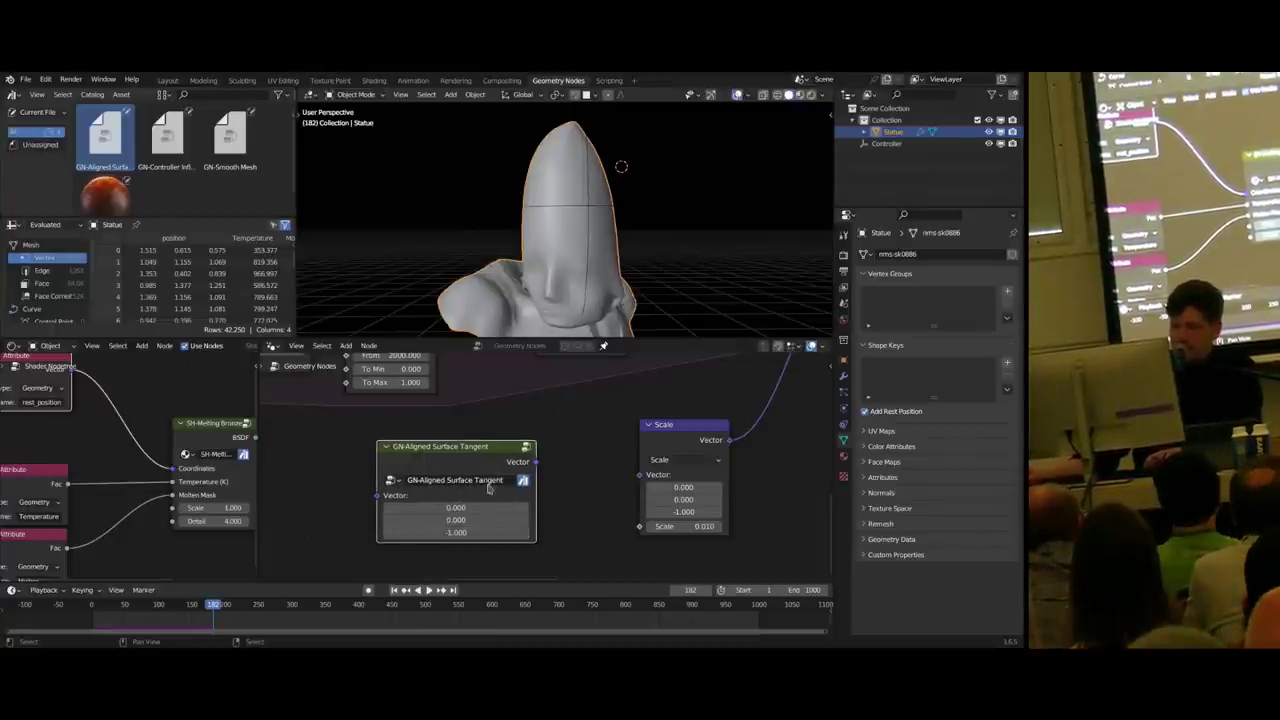
{"action": "left_click_drag", "start_coordinate": [538, 462], "coordinate": [639, 474]}
{"action": "left_click_drag", "start_coordinate": [493, 458], "coordinate": [526, 451]}
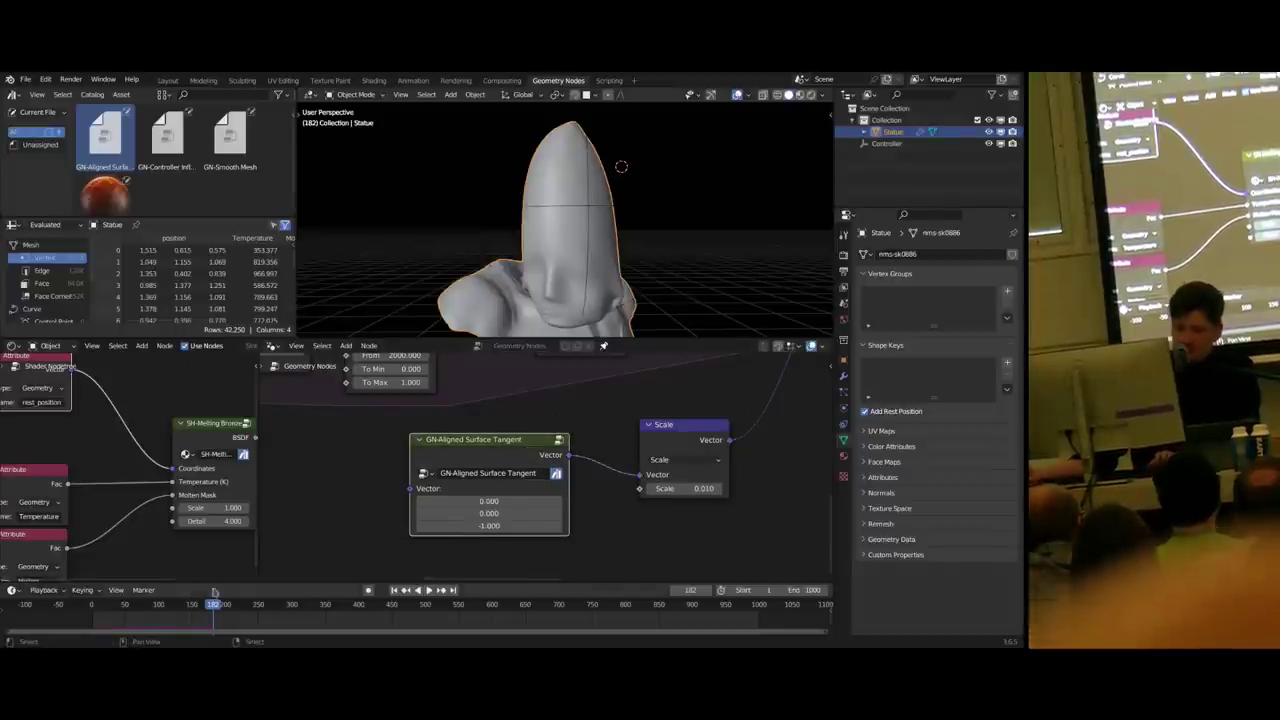
- Replay the simulation from the start, check how the surface flows along the tangent around the neck, and stop the playback
{"action": "left_click", "coordinate": [78, 606]}
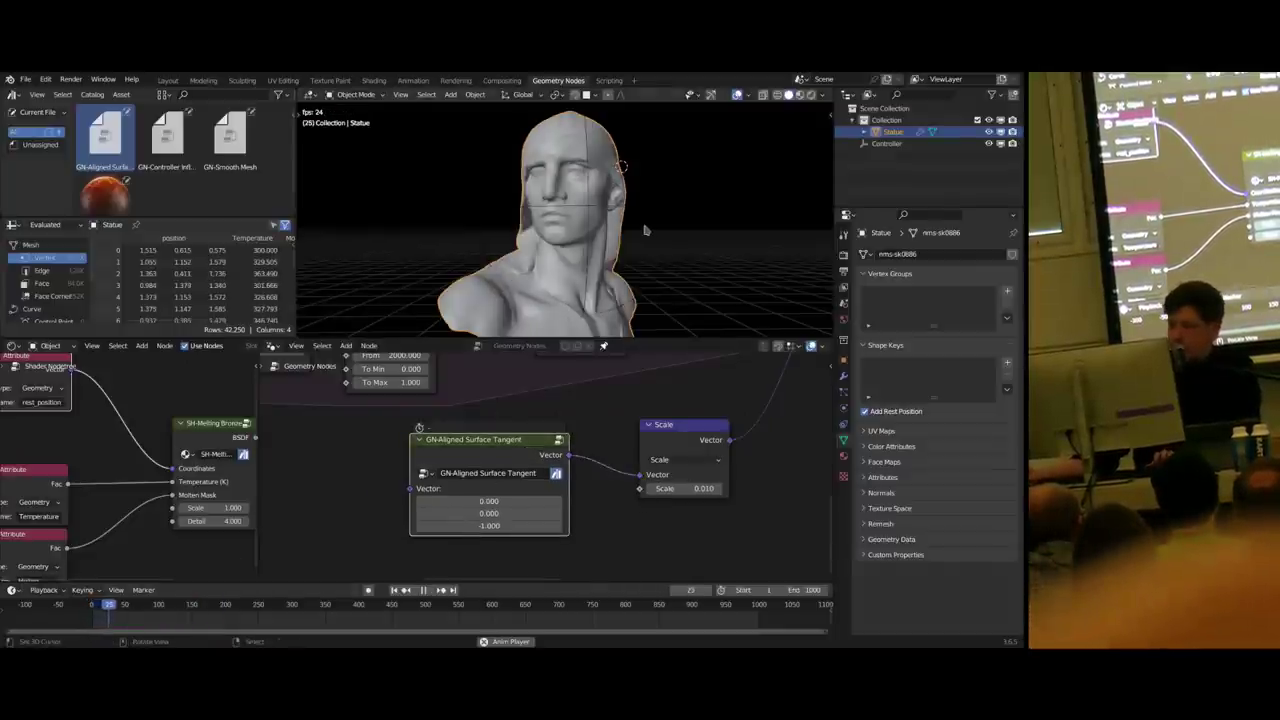
{"action": "key", "text": "space"}
{"action": "mouse_move", "coordinate": [595, 212]}
{"action": "middle_mouse_down"}
{"action": "mouse_move", "coordinate": [660, 223]}
{"action": "mouse_move", "coordinate": [577, 226]}
{"action": "middle_mouse_up"}
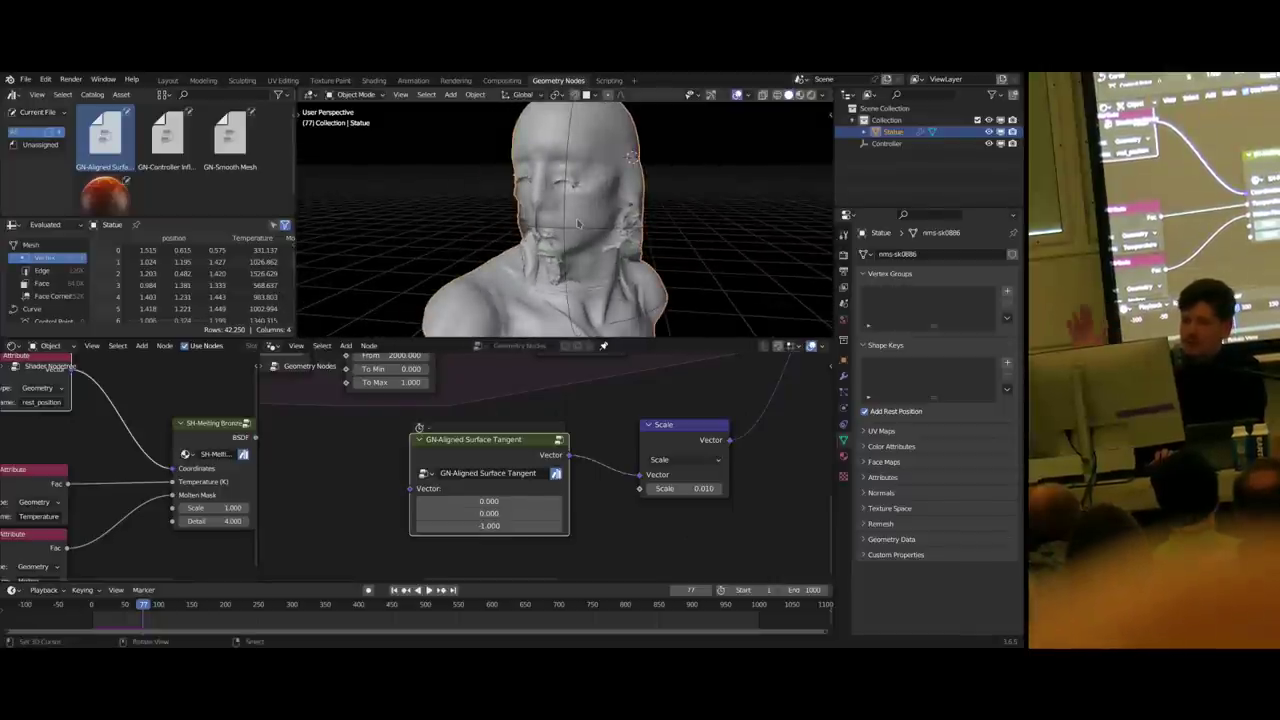
{"action": "middle_click_drag", "start_coordinate": [598, 247], "coordinate": [554, 381]}
{"action": "key", "text": "space"}
{"action": "key", "text": "space"}
- Insert a vector Mix node between GN-Aligned Surface Tangent and Scale, with the tangent feeding input A
{"action": "mouse_move", "coordinate": [517, 453]}
{"action": "left_mouse_down"}
{"action": "mouse_move", "coordinate": [367, 446]}
{"action": "mouse_move", "coordinate": [513, 478]}
{"action": "left_mouse_up"}
{"action": "type", "text": "mix"}
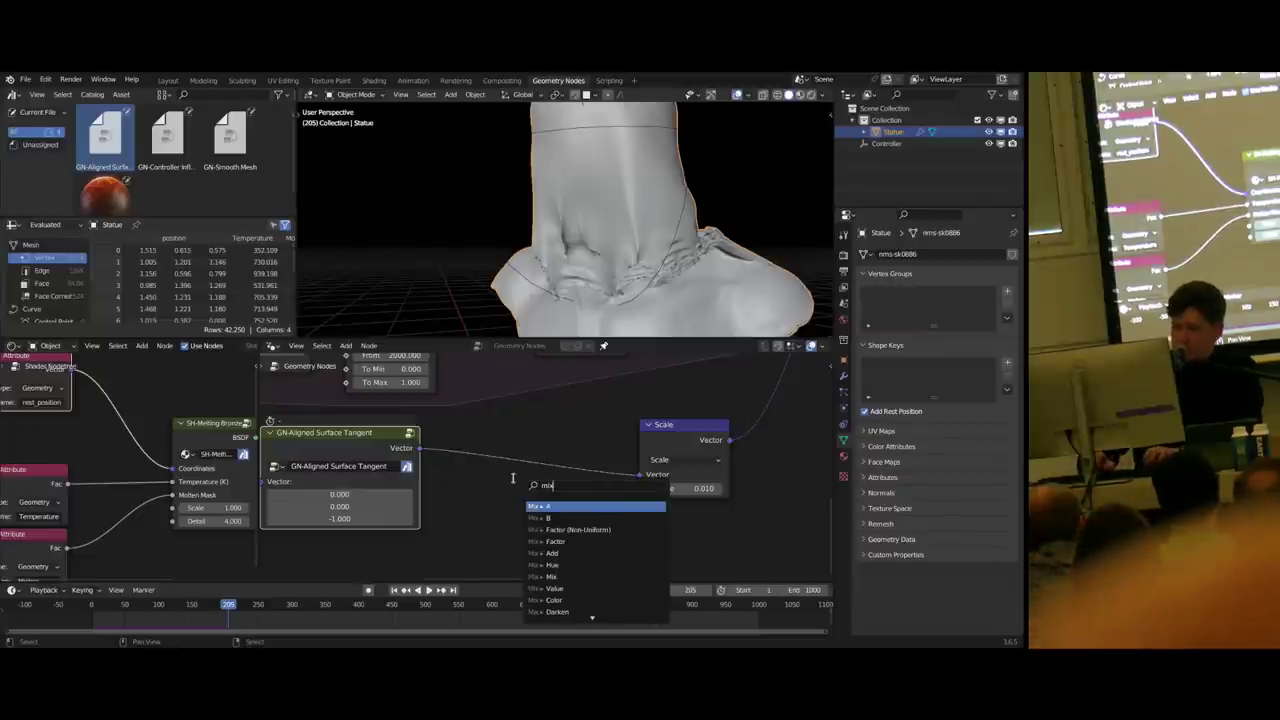
{"action": "key", "text": "Return"}
{"action": "left_click", "coordinate": [465, 418]}
{"action": "middle_click_drag", "start_coordinate": [462, 430], "coordinate": [560, 438]}
{"action": "left_click_drag", "start_coordinate": [752, 487], "coordinate": [740, 483]}
{"action": "middle_click_drag", "start_coordinate": [638, 513], "coordinate": [657, 483]}
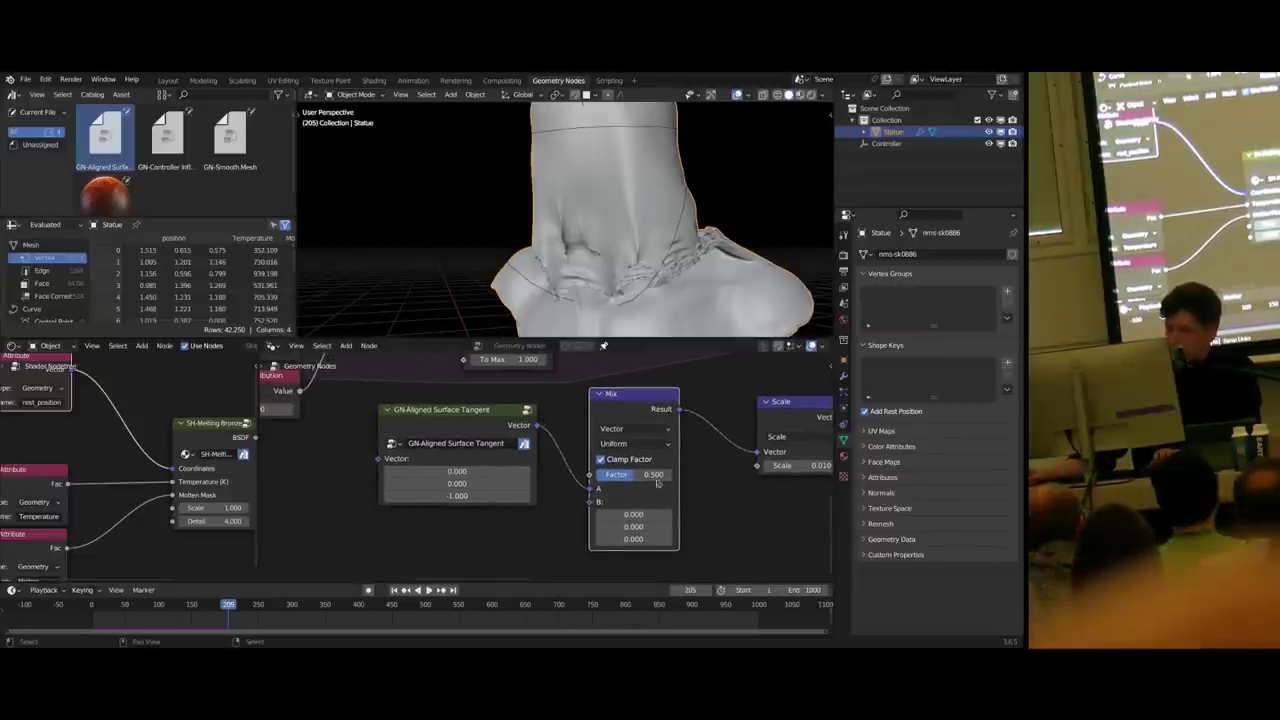
- Add a Vector node with Z set to -1 and feed it into the Mix node's B input
{"action": "left_click_drag", "start_coordinate": [593, 508], "coordinate": [455, 504]}
{"action": "type", "text": "vec"}
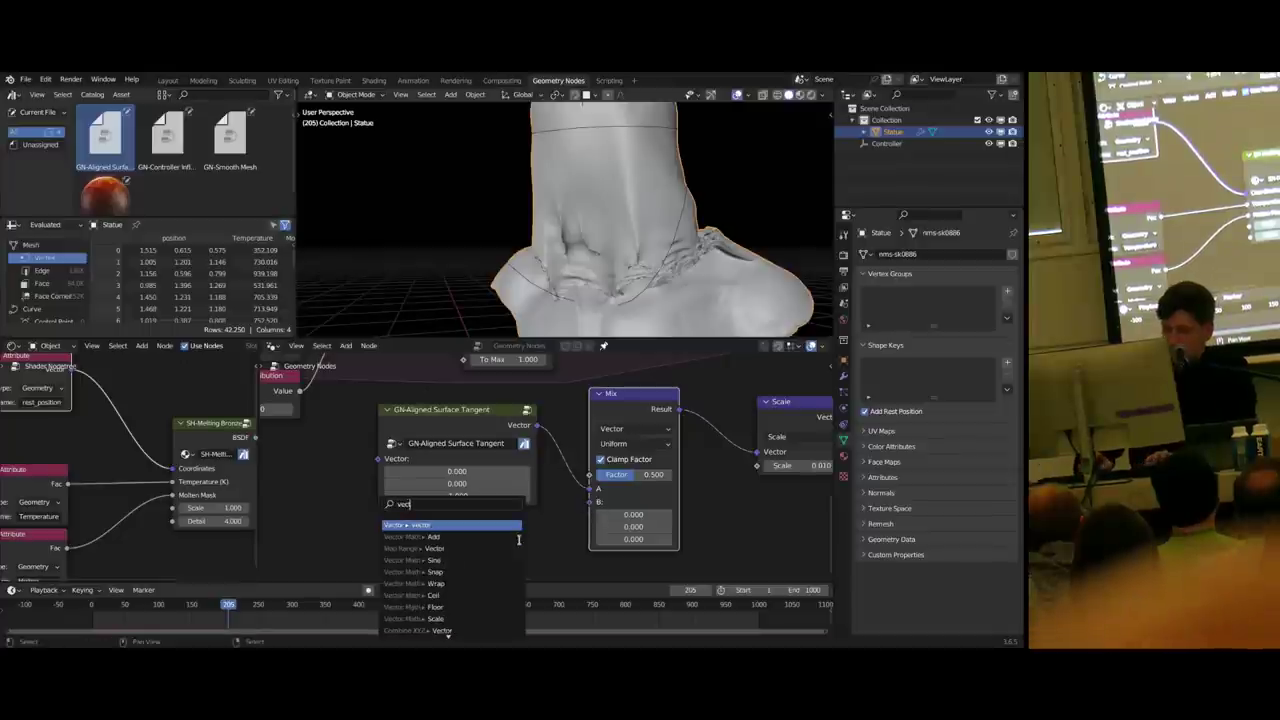
{"action": "key", "text": "Return"}
{"action": "left_click", "coordinate": [530, 555]}
{"action": "middle_click_drag", "start_coordinate": [530, 555], "coordinate": [529, 517]}
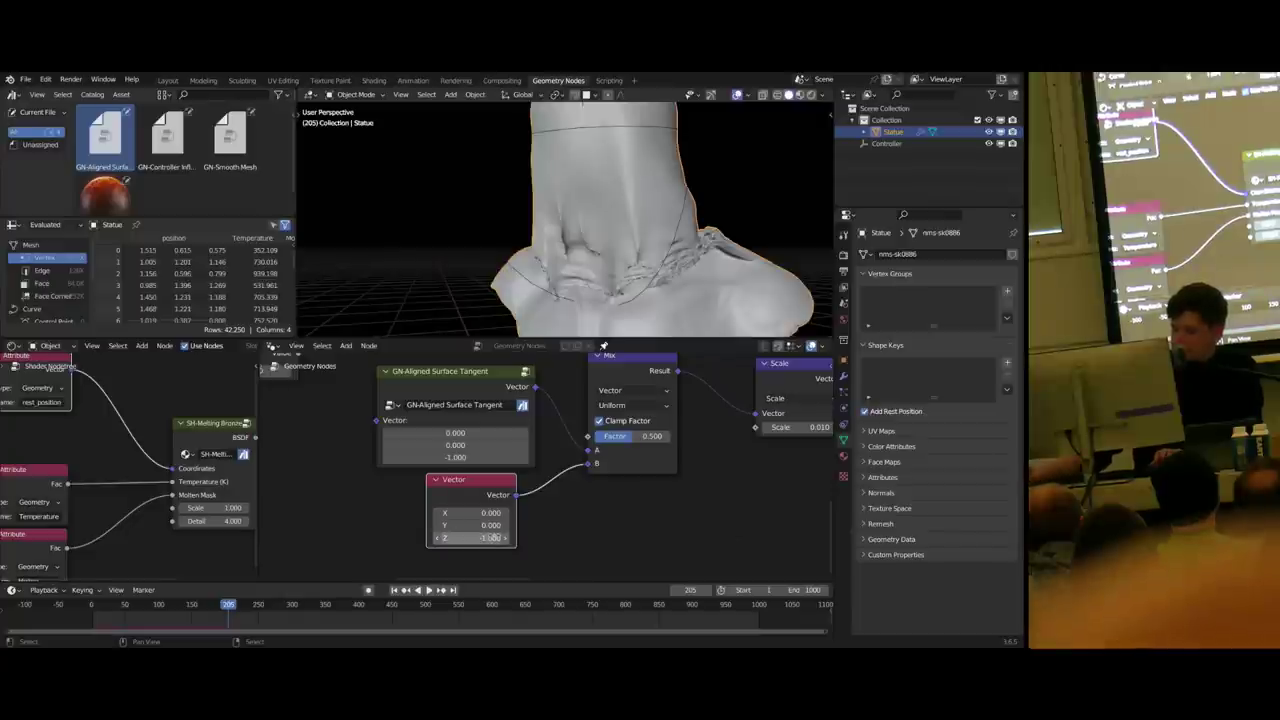
{"action": "middle_click_drag", "start_coordinate": [634, 458], "coordinate": [543, 531]}
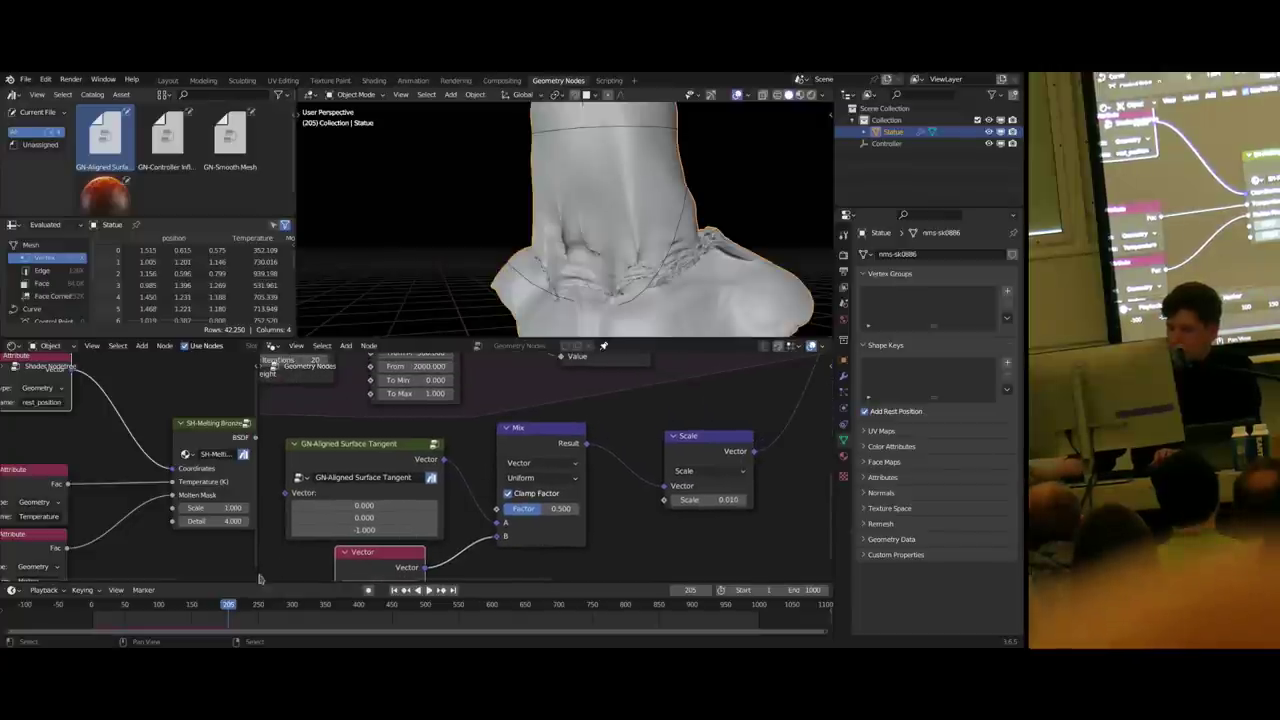
- Replay the simulation from the start to check the mixed flow direction on the bust, and stop the playback
{"action": "left_click", "coordinate": [80, 616]}
{"action": "key", "text": "space"}
{"action": "middle_click_drag", "start_coordinate": [505, 240], "coordinate": [562, 245]}
{"action": "scroll", "coordinate": [561, 245], "scroll_direction": "down", "scroll_amount": 2}
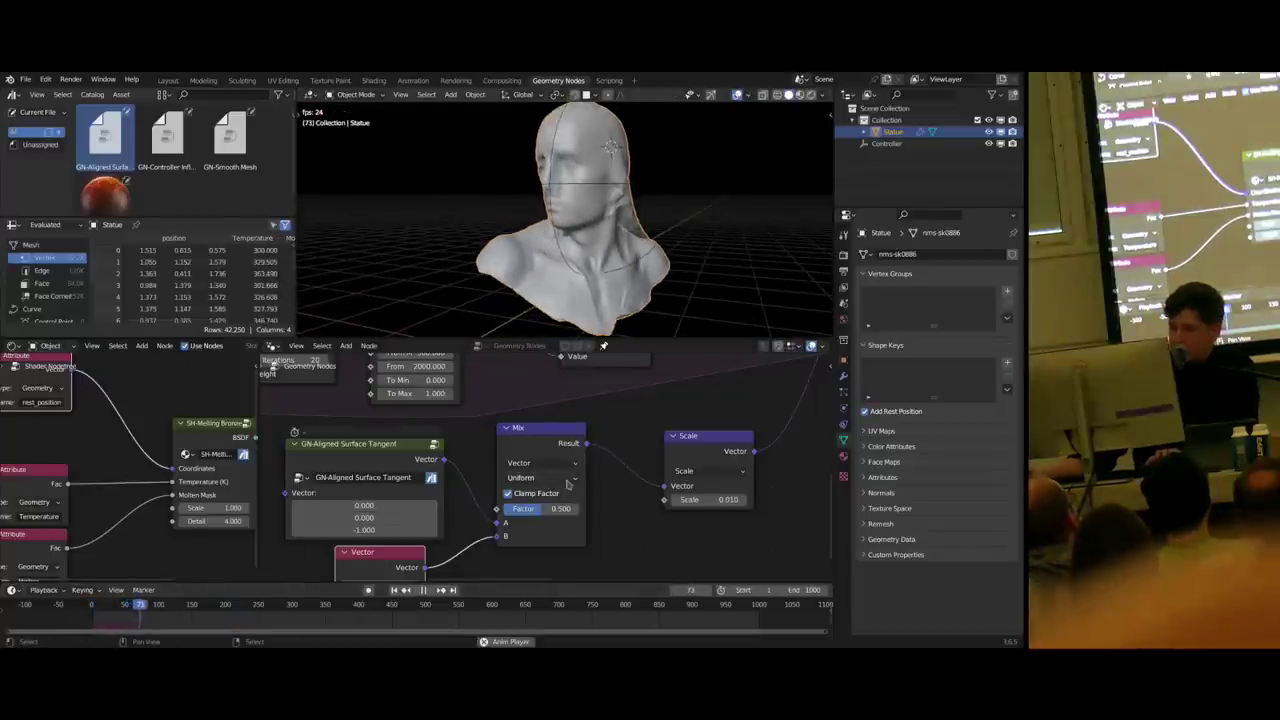
{"action": "key", "text": "space"}
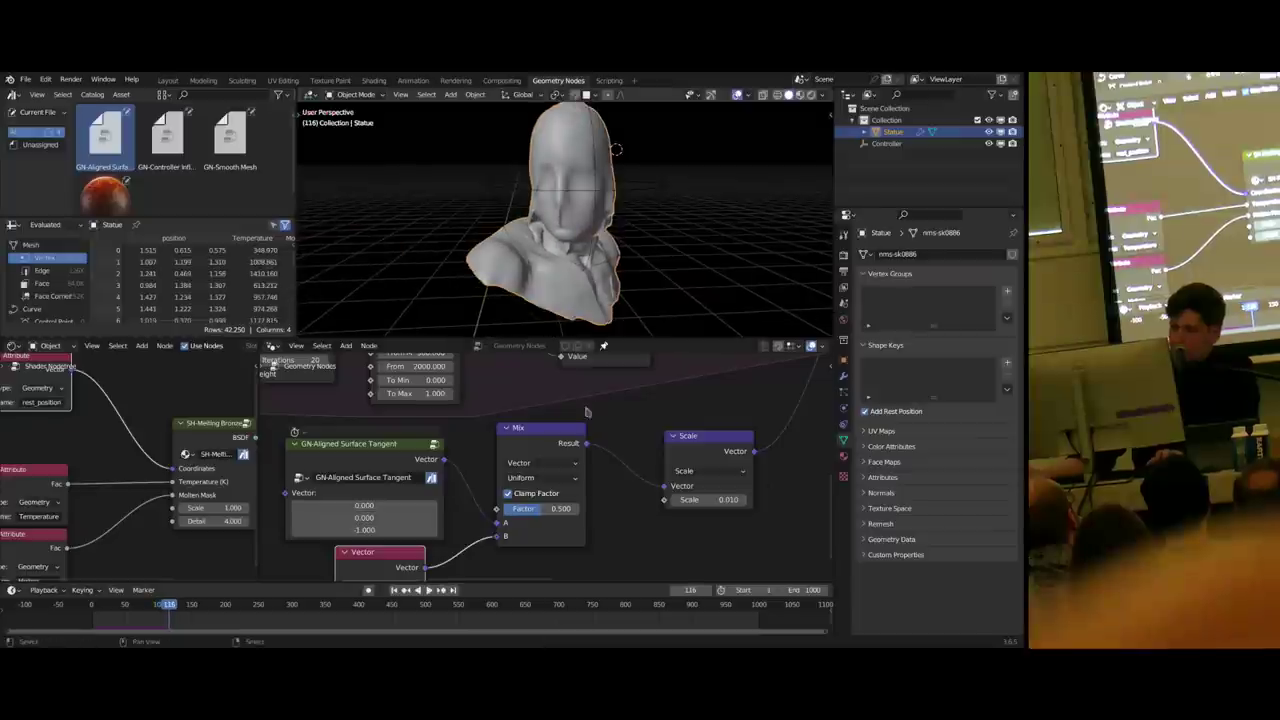
- Spread out the tangent, Vector and Mix nodes and the Scale node to make room between Mix and Scale
{"action": "left_click_drag", "start_coordinate": [548, 496], "coordinate": [408, 578]}
{"action": "scroll", "coordinate": [503, 507], "scroll_direction": "down", "scroll_amount": 3}
{"action": "middle_click_drag", "start_coordinate": [503, 507], "coordinate": [554, 466]}
{"action": "left_click_drag", "start_coordinate": [566, 462], "coordinate": [482, 517]}
{"action": "left_click_drag", "start_coordinate": [706, 418], "coordinate": [728, 449]}
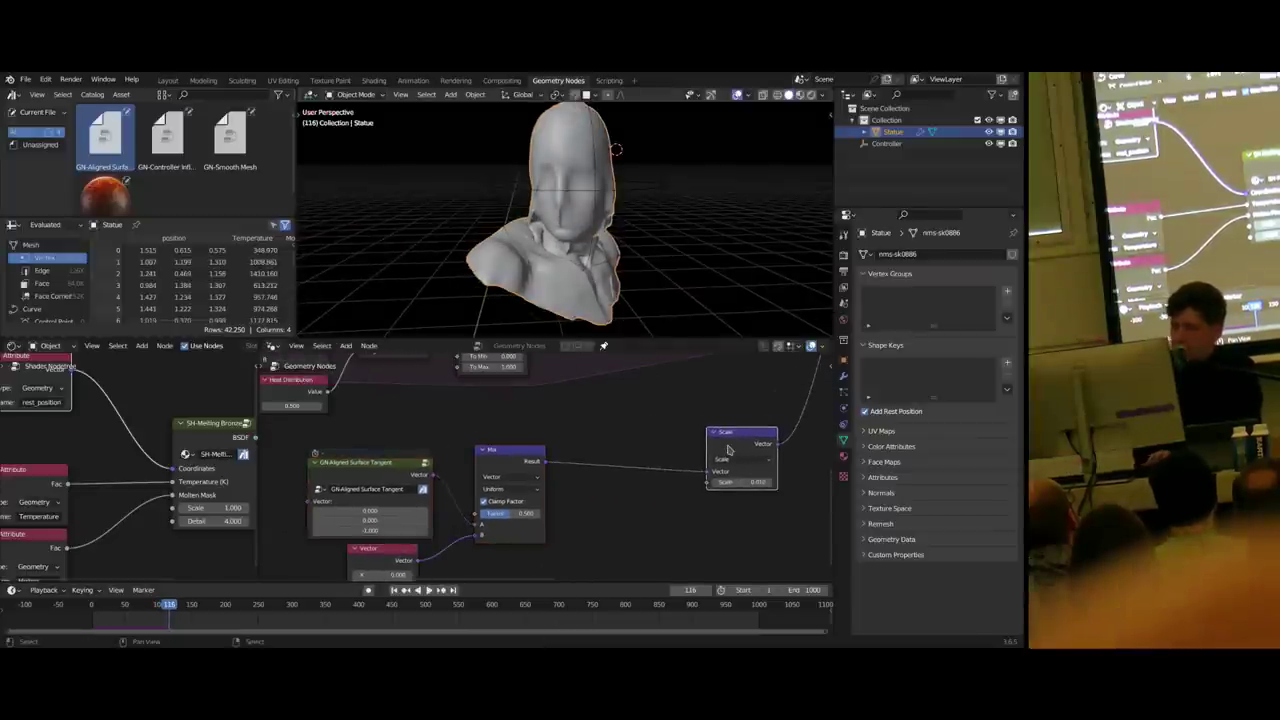
{"action": "left_click_drag", "start_coordinate": [401, 470], "coordinate": [398, 462]}
{"action": "left_click_drag", "start_coordinate": [509, 453], "coordinate": [493, 453]}
{"action": "left_click_drag", "start_coordinate": [591, 449], "coordinate": [330, 578]}
{"action": "key", "text": "g"}
{"action": "left_click", "coordinate": [516, 525]}
{"action": "middle_click_drag", "start_coordinate": [491, 486], "coordinate": [506, 486]}
- Duplicate the Mix node and insert the copy into the link between the first Mix and Scale
{"action": "left_click", "coordinate": [453, 471]}
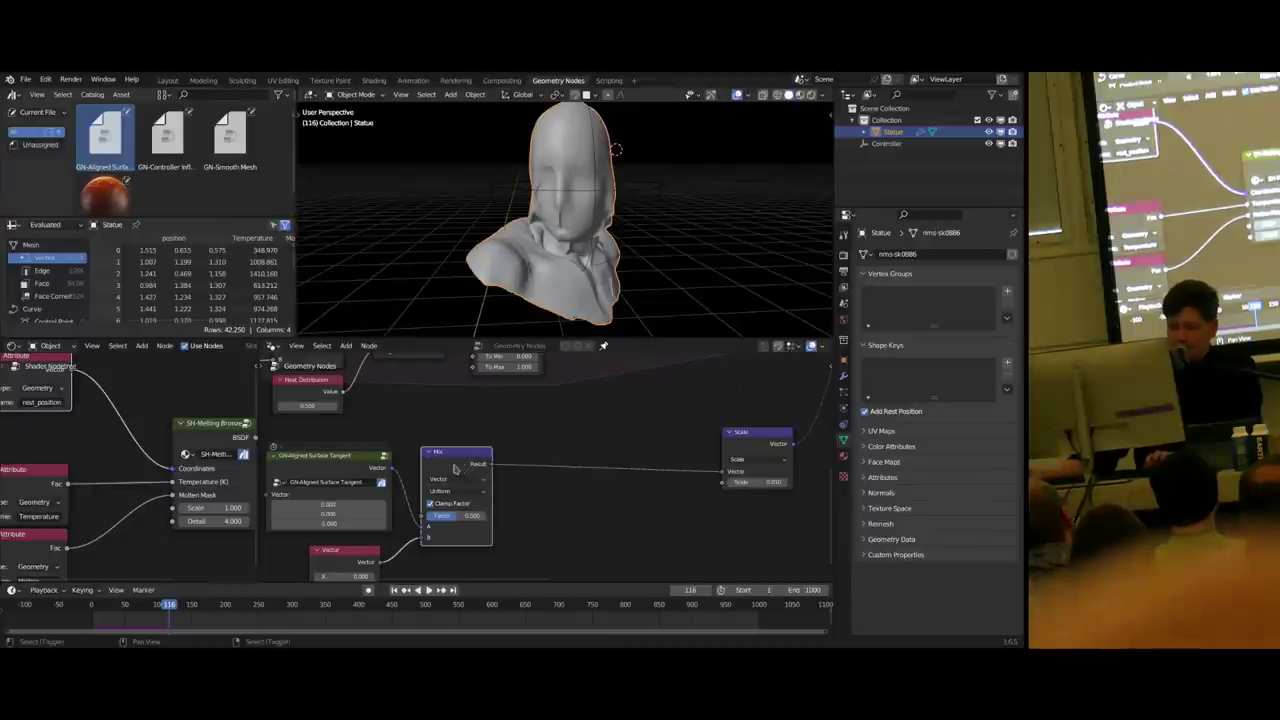
{"action": "key", "text": "shift+d"}
{"action": "left_click", "coordinate": [604, 455]}
{"action": "left_click_drag", "start_coordinate": [604, 455], "coordinate": [600, 455]}
- Add a Normal node, connect it to the second Mix node's B input, and place it beneath the first Mix node
{"action": "middle_click_drag", "start_coordinate": [564, 531], "coordinate": [568, 524]}
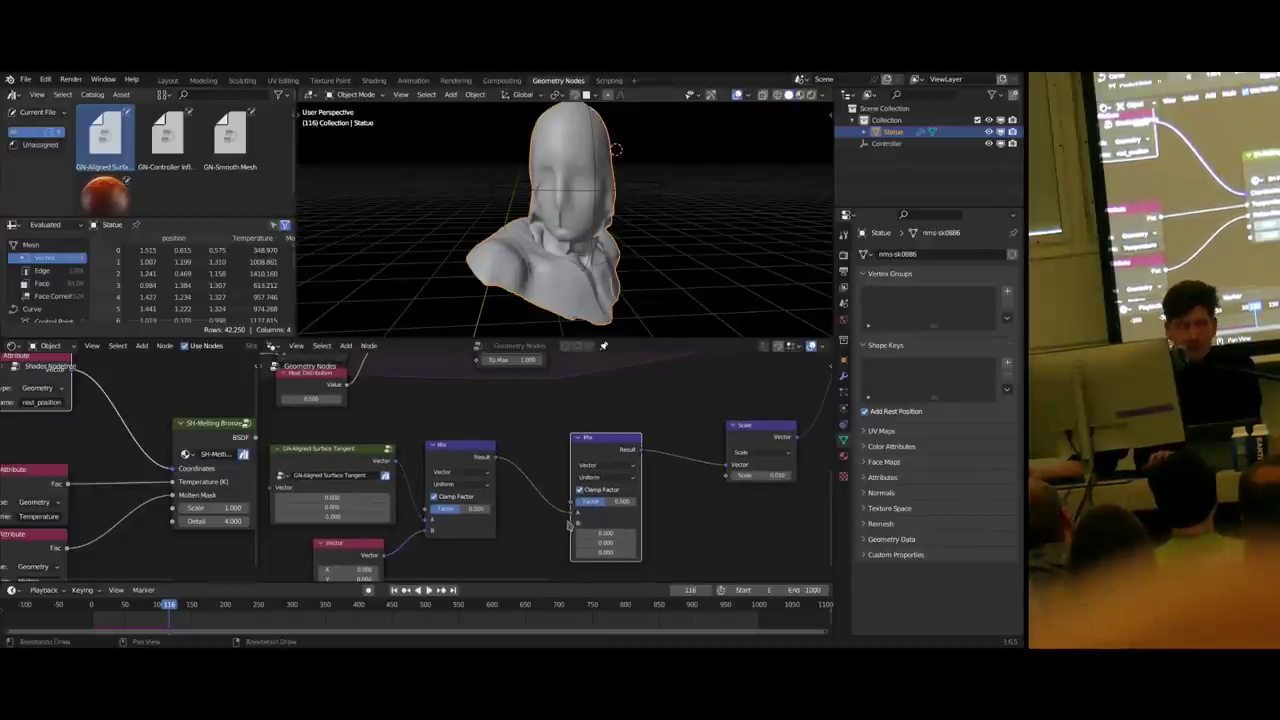
{"action": "key", "text": "shift+a"}
{"action": "type", "text": "normal"}
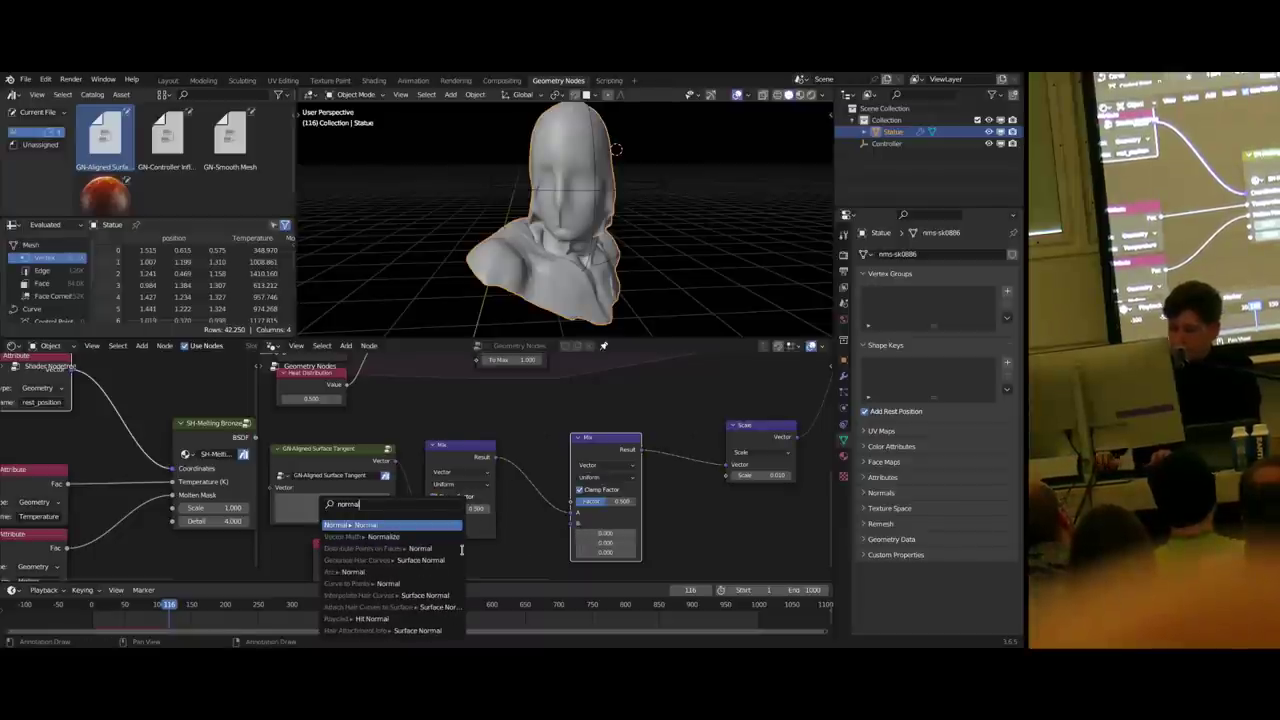
{"action": "key", "text": "Return"}
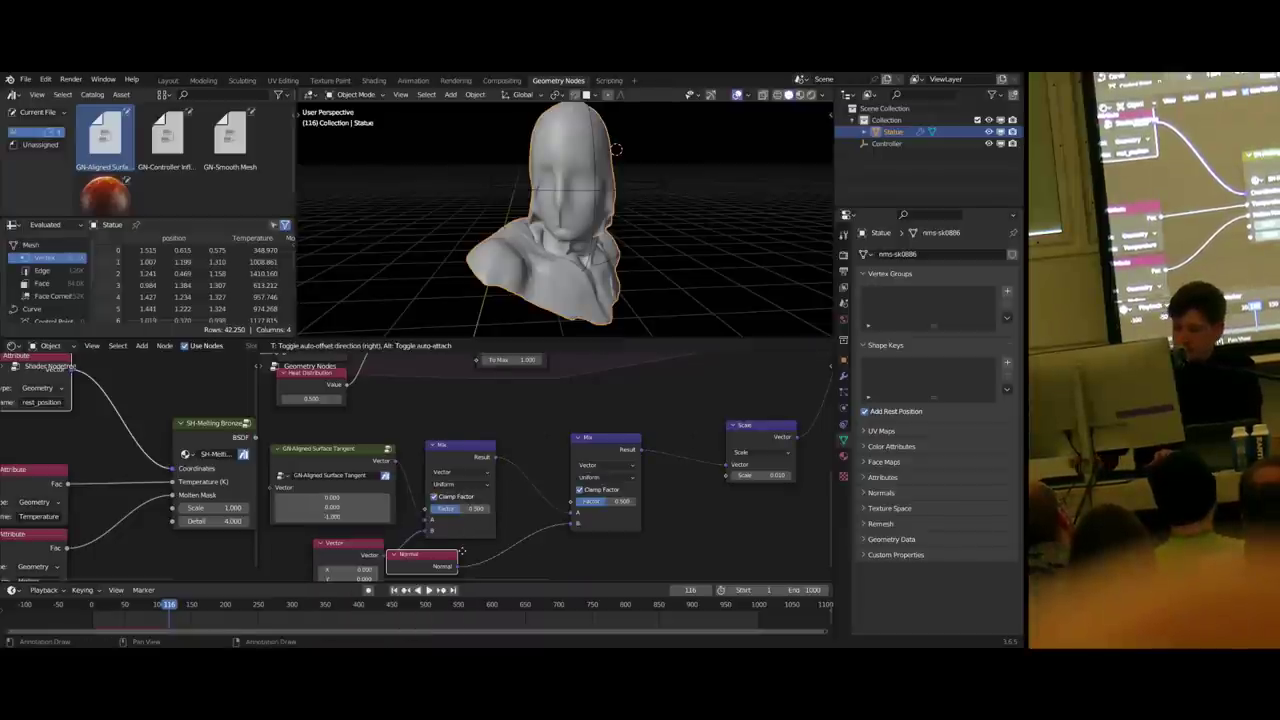
{"action": "left_click", "coordinate": [456, 556]}
{"action": "left_click_drag", "start_coordinate": [440, 556], "coordinate": [475, 555]}
- Replay the simulation from the start, stop it, and switch the viewport to show the bust with its molten material
{"action": "key", "text": "shift+Left"}
{"action": "key", "text": "space"}
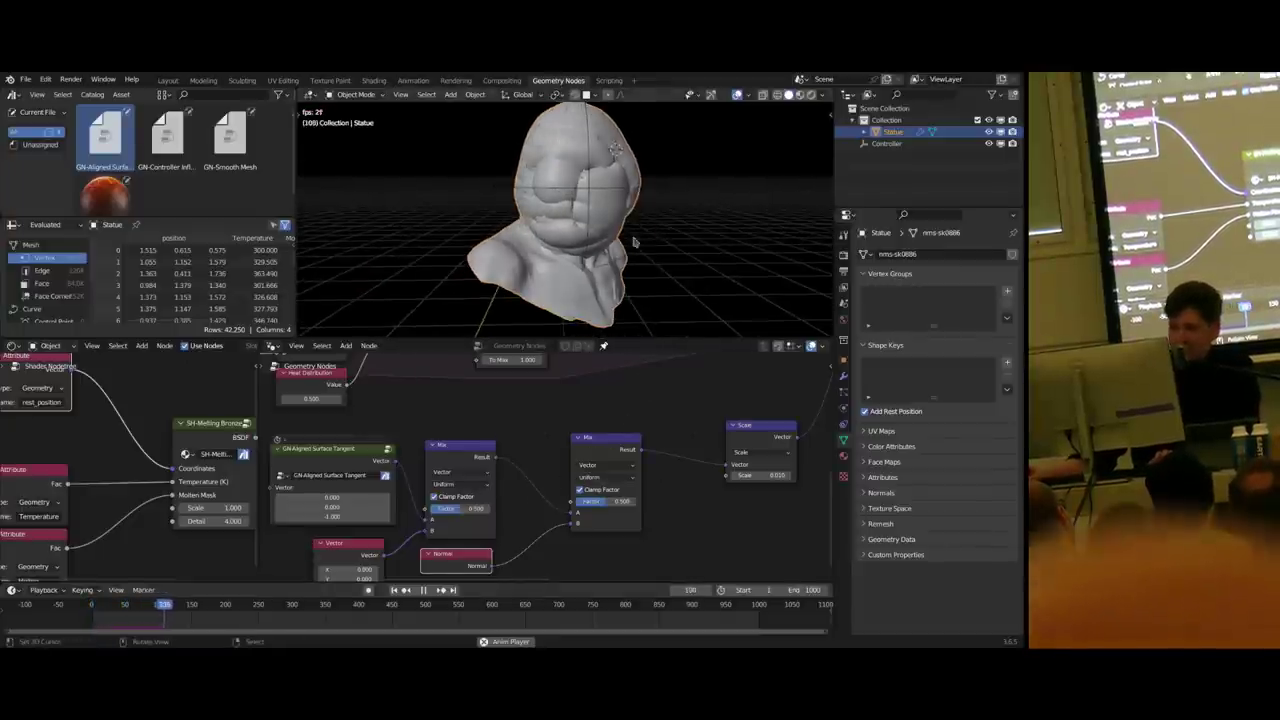
{"action": "key", "text": "space"}
{"action": "key", "text": "z"}
{"action": "key", "text": "z"}
{"action": "left_click", "coordinate": [668, 300]}
{"action": "mouse_move", "coordinate": [668, 334]}
{"action": "middle_mouse_down"}
{"action": "mouse_move", "coordinate": [518, 271]}
{"action": "mouse_move", "coordinate": [500, 290]}
{"action": "middle_mouse_up"}
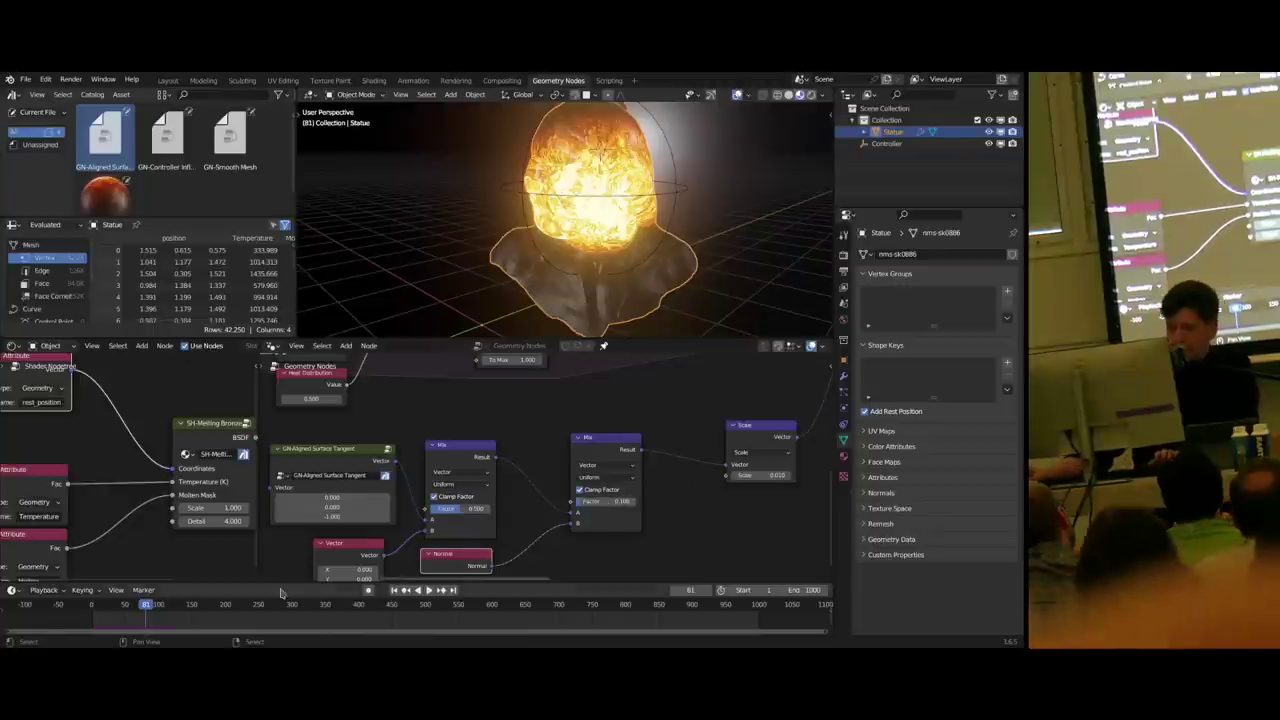
- Replay the simulation from the start to inspect the molten shading on the bust from different angles, and stop the playback
{"action": "left_click", "coordinate": [82, 606]}
{"action": "key", "text": "space"}
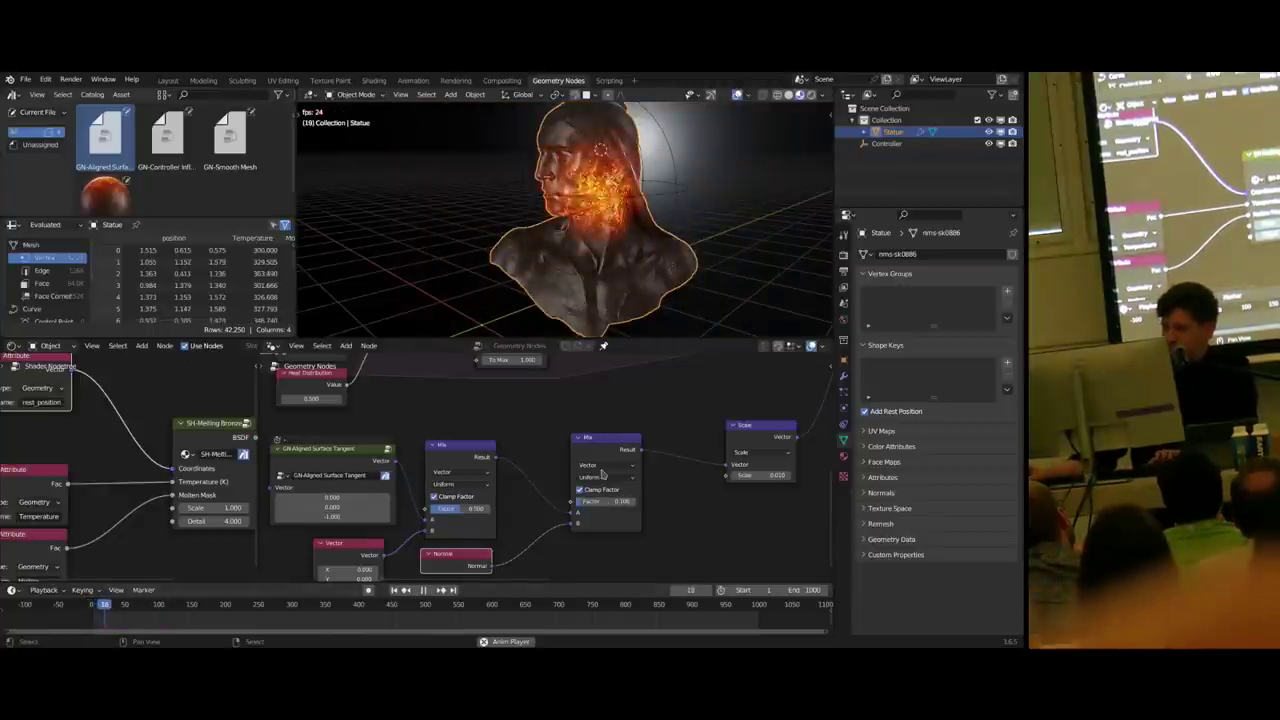
{"action": "middle_click_drag", "start_coordinate": [593, 298], "coordinate": [545, 260]}
{"action": "key", "text": "space"}
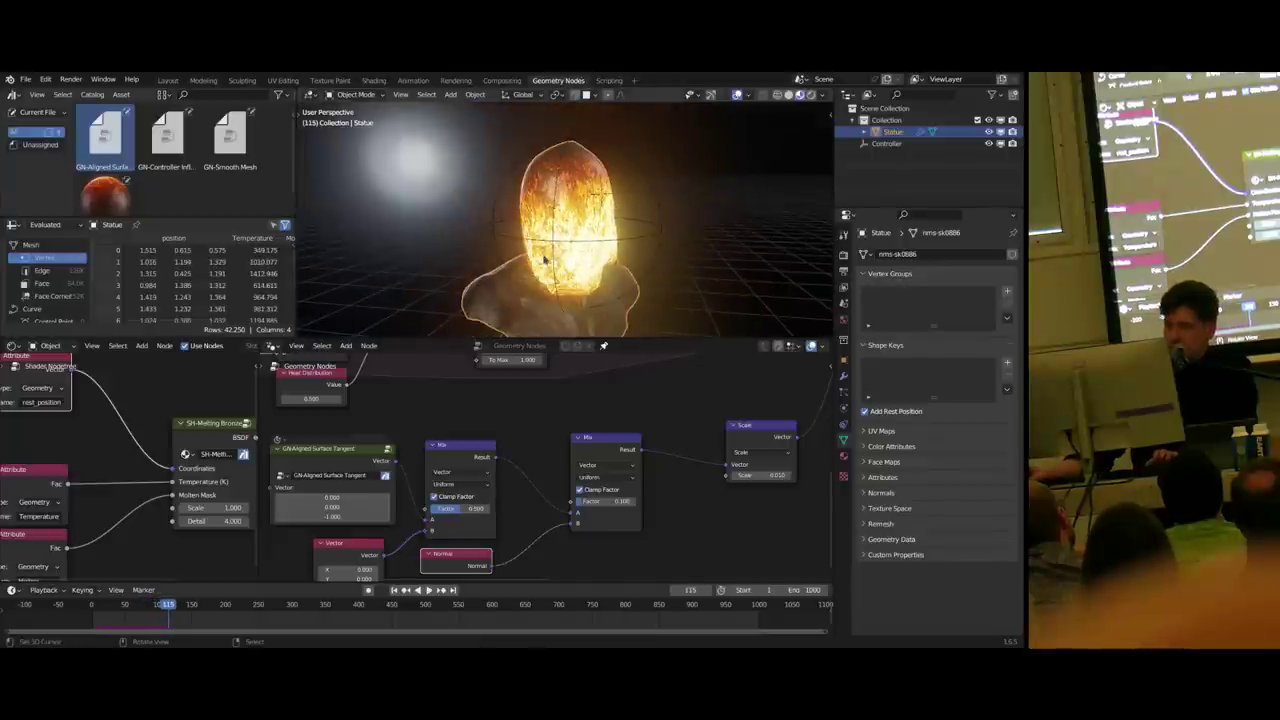
- Move the Controller sphere up above the bust's head and continue playing the simulation
{"action": "right_click", "coordinate": [663, 231]}
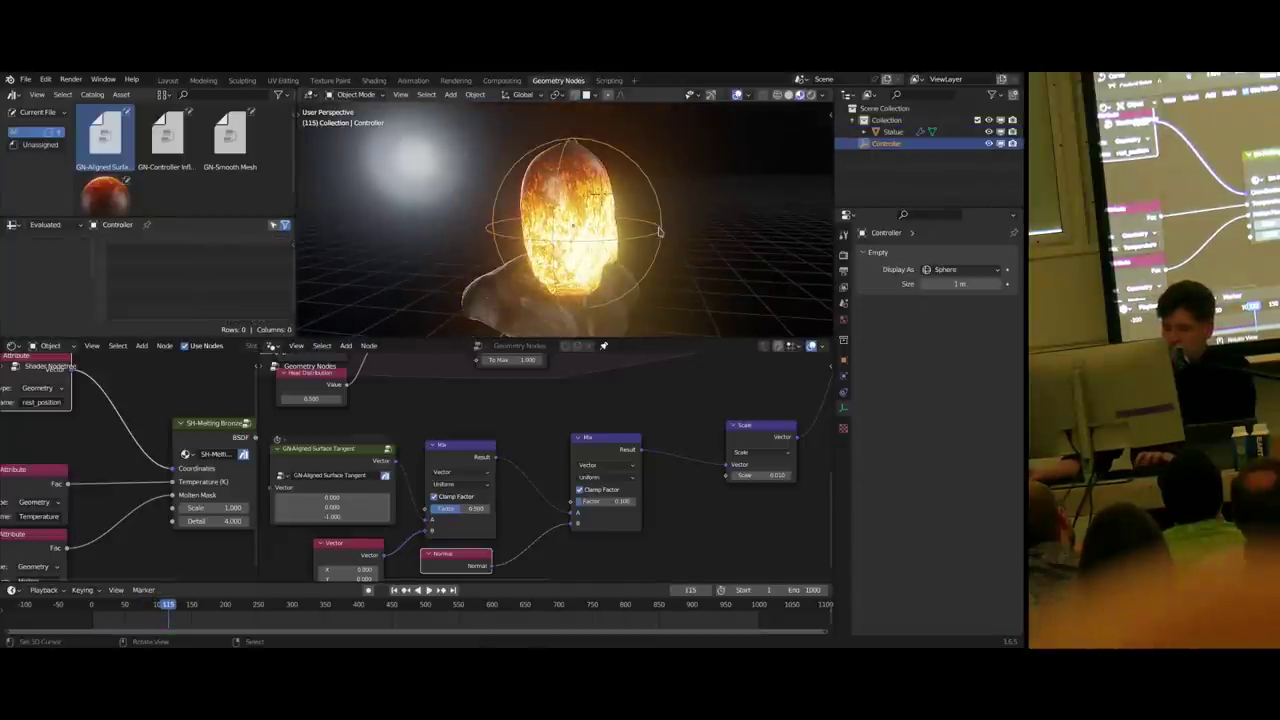
{"action": "key", "text": "g"}
{"action": "left_click", "coordinate": [657, 181]}
{"action": "key", "text": "space"}
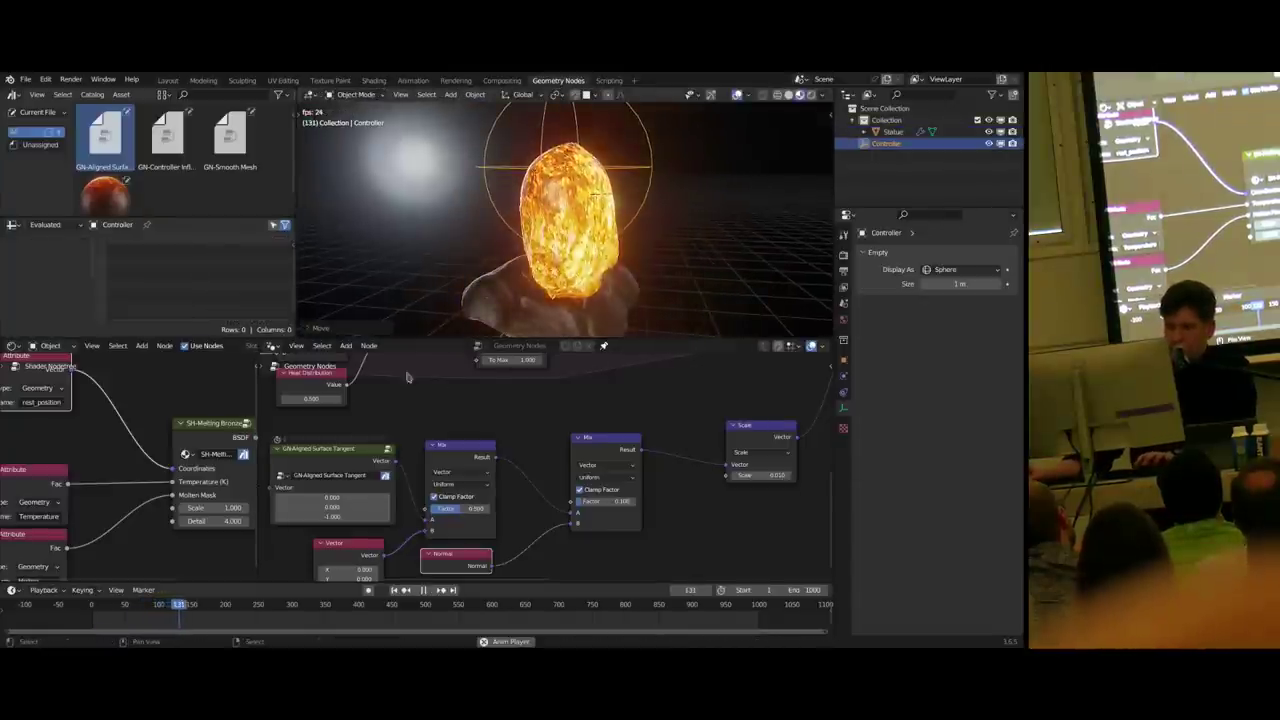
{"action": "middle_click_drag", "start_coordinate": [597, 193], "coordinate": [646, 329]}
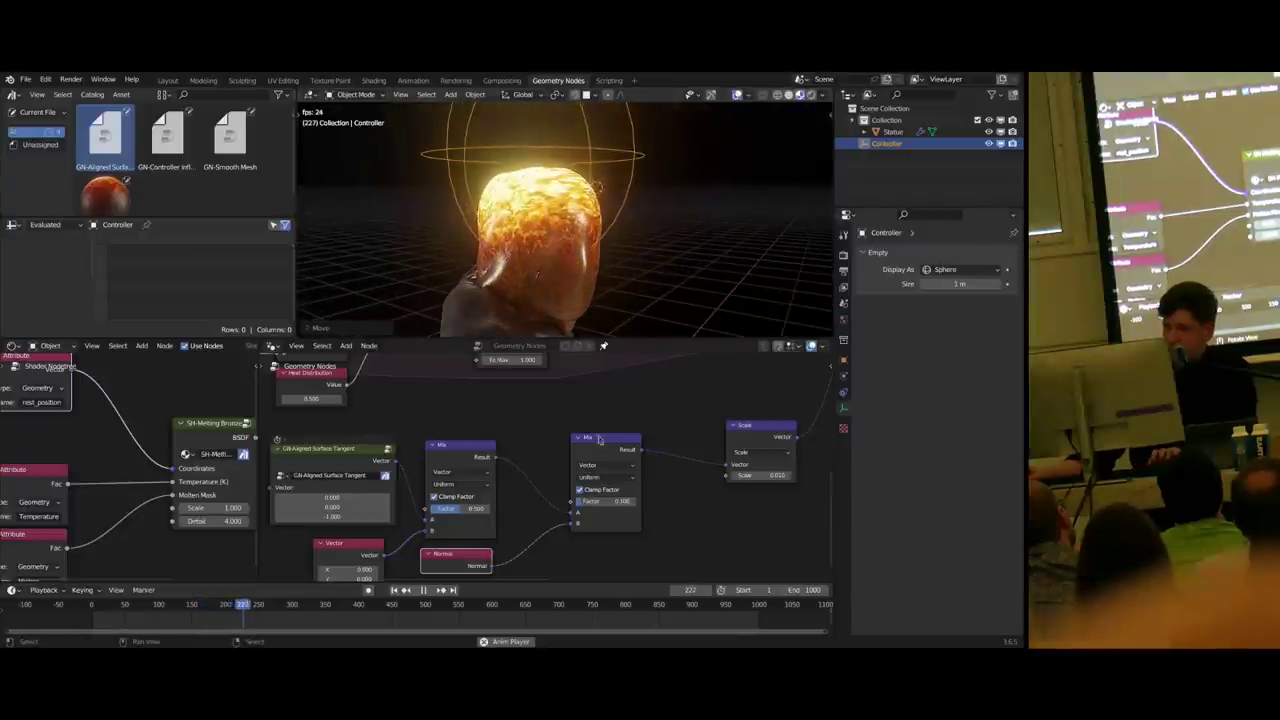
- Pull the second Mix node closer to the first, and lower the Controller sphere over the melting bust during playback
{"action": "left_click_drag", "start_coordinate": [599, 440], "coordinate": [567, 447]}
{"action": "middle_click_drag", "start_coordinate": [629, 251], "coordinate": [522, 256]}
{"action": "scroll", "coordinate": [523, 237], "scroll_direction": "down", "scroll_amount": 1}
{"action": "key", "text": "g"}
{"action": "left_click", "coordinate": [560, 242]}
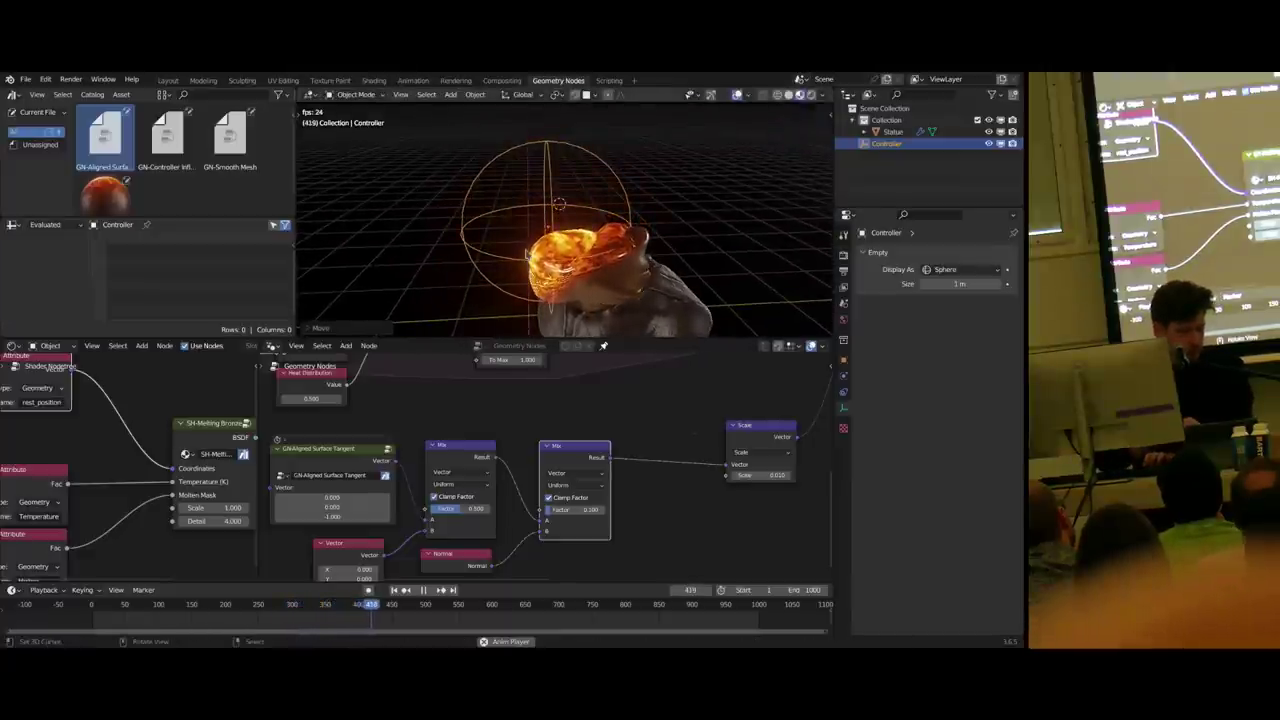
{"action": "middle_click_drag", "start_coordinate": [559, 204], "coordinate": [604, 176]}
{"action": "scroll", "coordinate": [604, 177], "scroll_direction": "down", "scroll_amount": 2}
- Examine the complete geometry node tree with all its nodes selected, ending on the offset direction branch
{"action": "scroll", "coordinate": [609, 432], "scroll_direction": "down", "scroll_amount": 15}
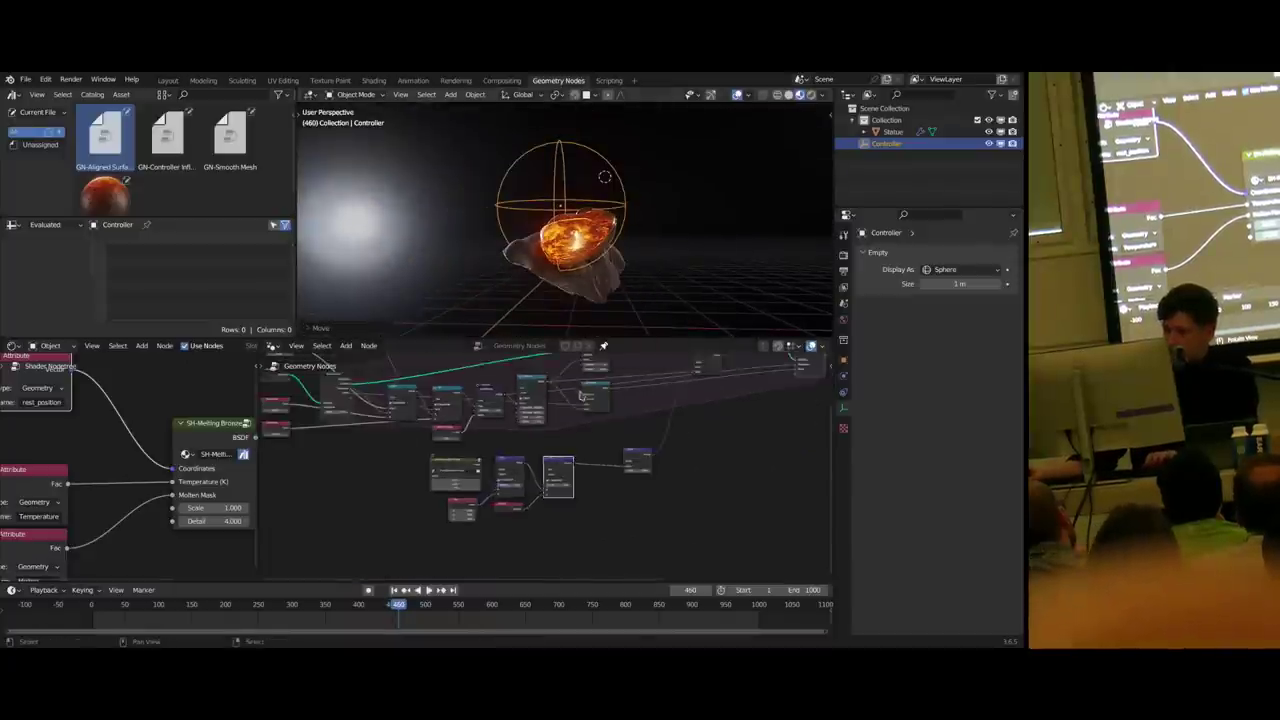
{"action": "scroll", "coordinate": [597, 428], "scroll_direction": "up", "scroll_amount": 3}
{"action": "middle_click_drag", "start_coordinate": [595, 427], "coordinate": [557, 467]}
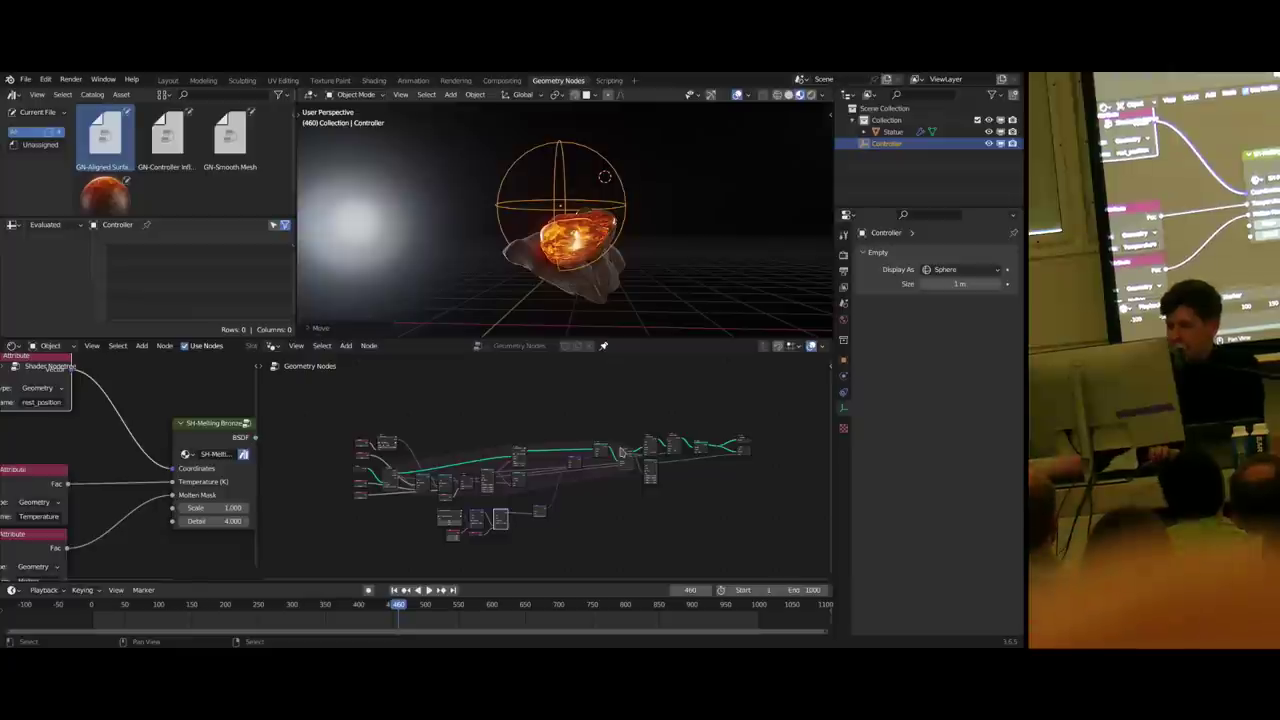
{"action": "left_click_drag", "start_coordinate": [335, 408], "coordinate": [785, 567]}
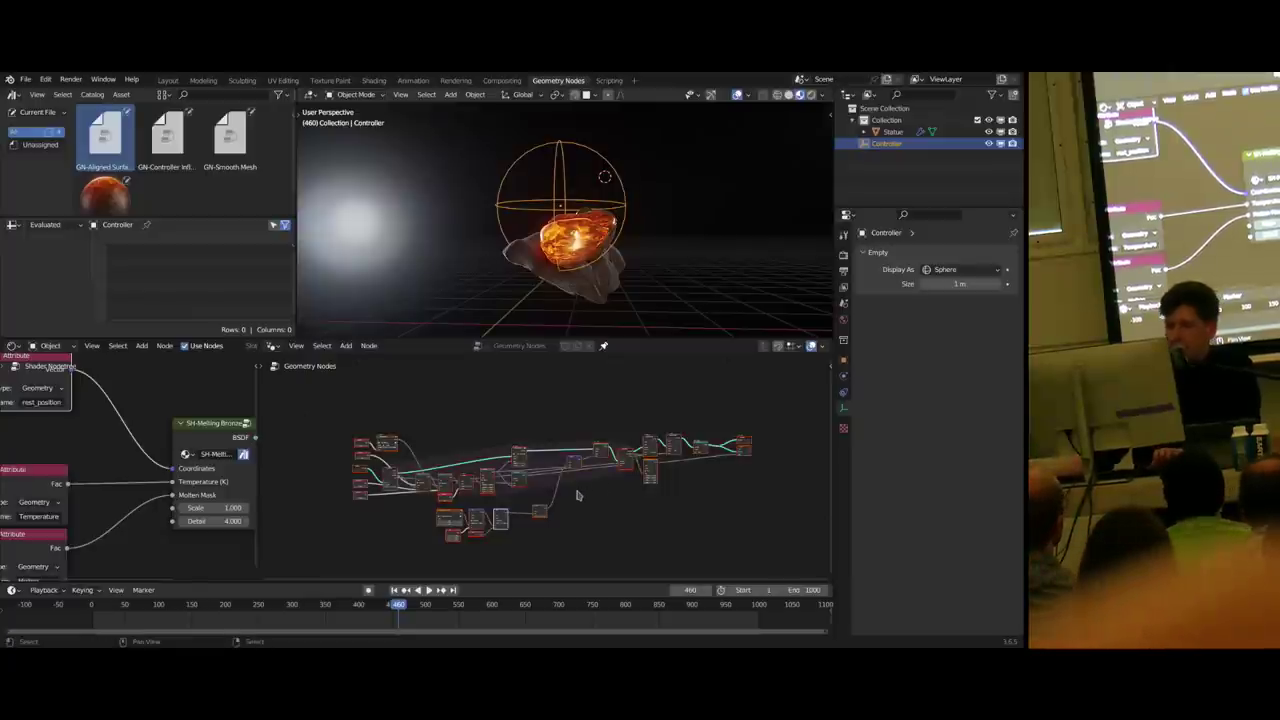
{"action": "scroll", "coordinate": [577, 495], "scroll_direction": "up", "scroll_amount": 3}
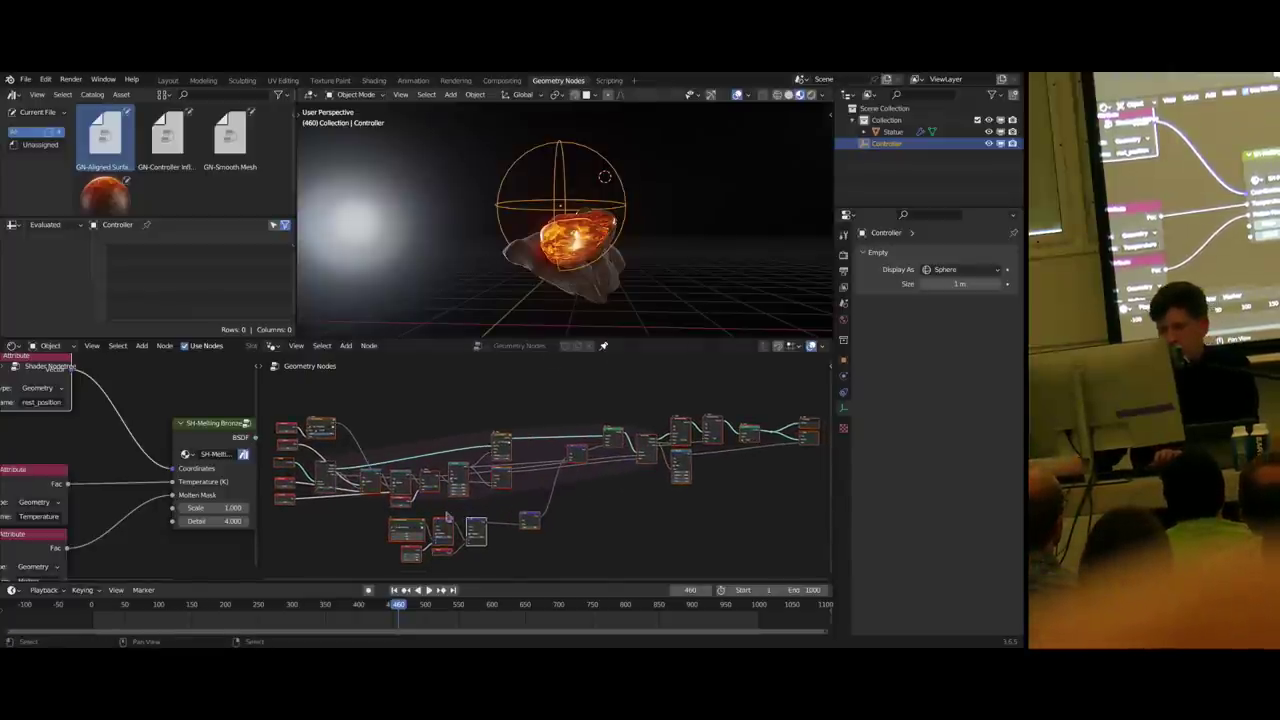
{"action": "scroll", "coordinate": [448, 517], "scroll_direction": "up", "scroll_amount": 5}
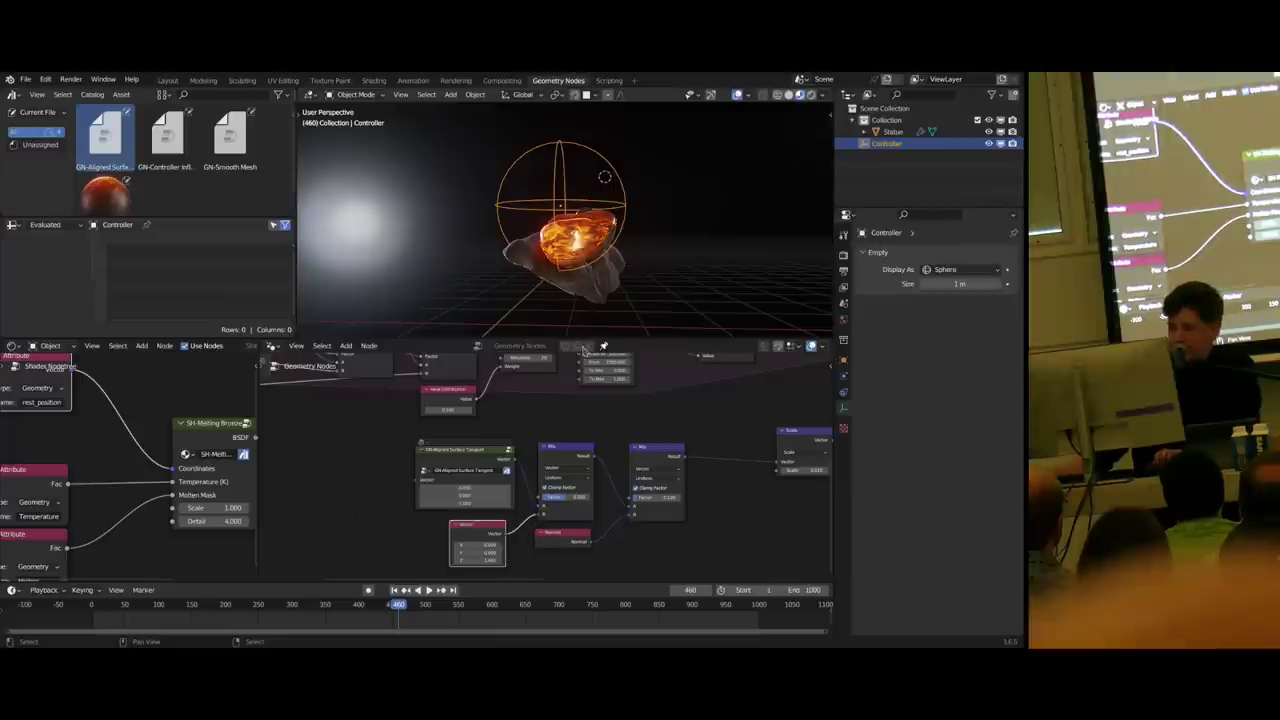
- Tip the bust onto its side, move it back to the middle of the view, and rewind the simulation to frame 0
{"action": "left_click", "coordinate": [580, 288]}
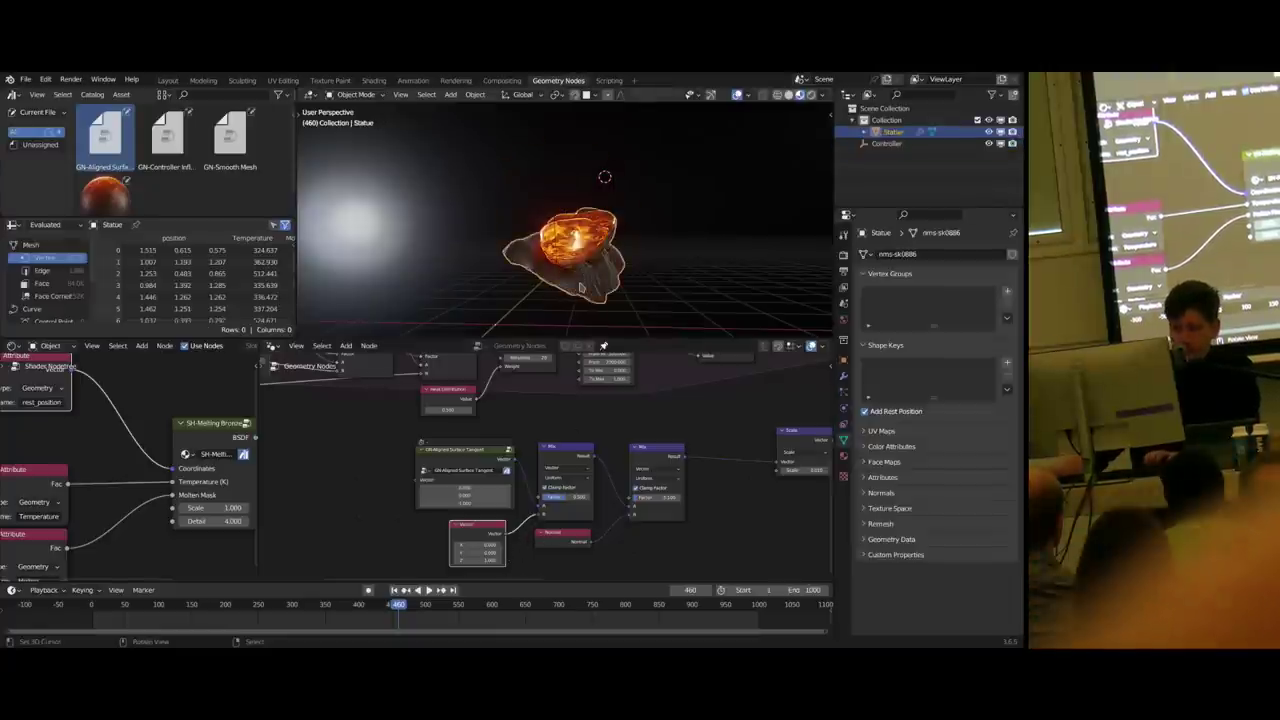
{"action": "key", "text": "r"}
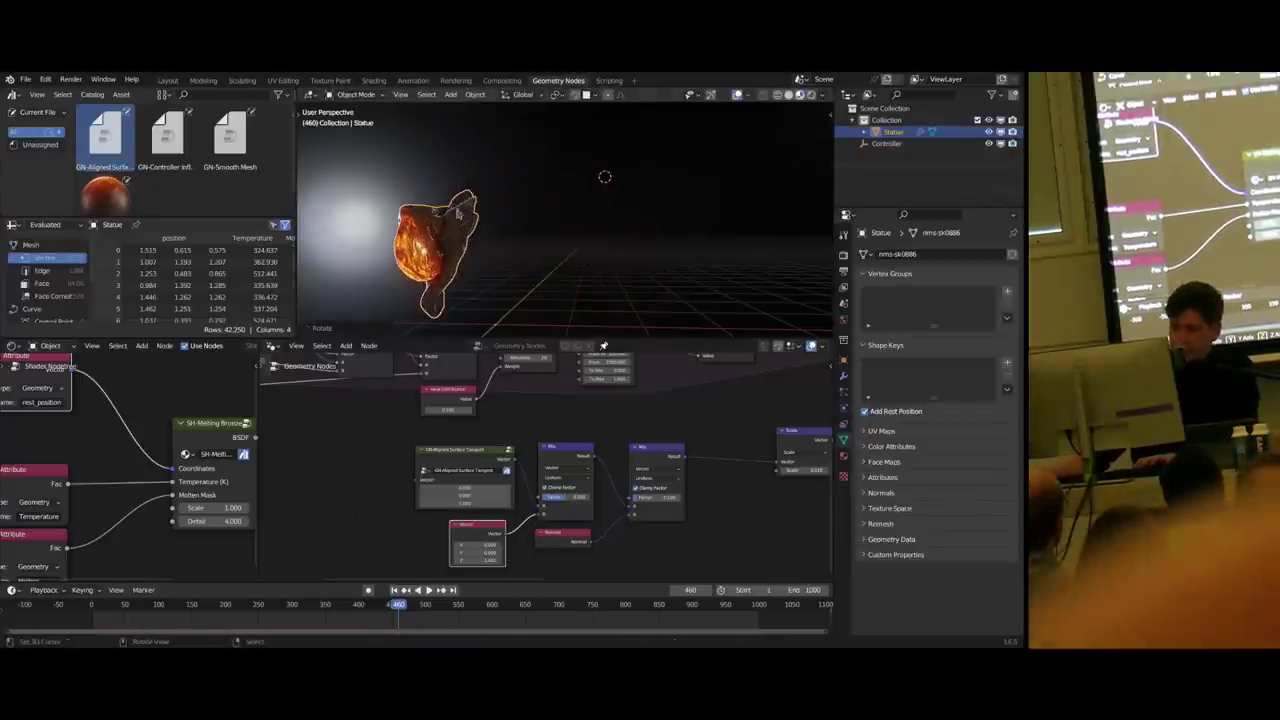
{"action": "key", "text": "g"}
{"action": "left_click", "coordinate": [605, 185]}
{"action": "left_click", "coordinate": [59, 616]}
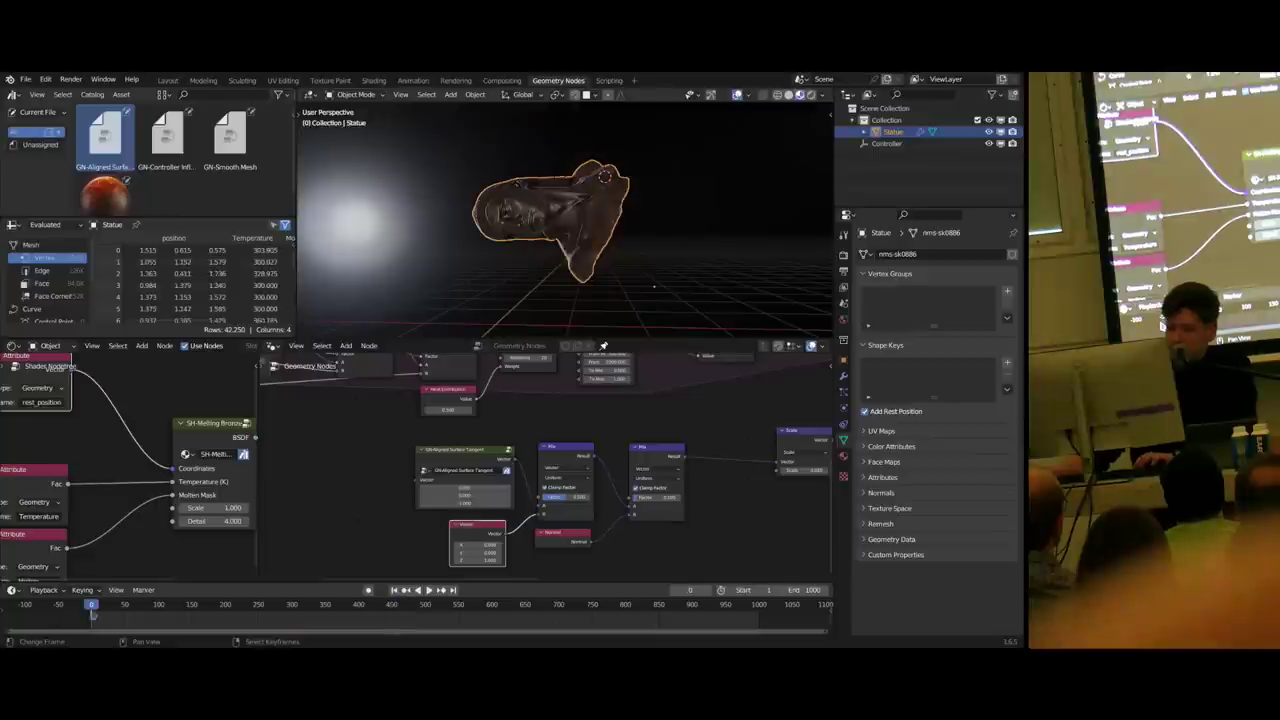
- Play the simulation and move the Controller sphere to the head end of the sideways bust
{"action": "key", "text": "space"}
{"action": "left_click", "coordinate": [605, 177]}
{"action": "key", "text": "g"}
{"action": "key", "text": "g"}
{"action": "left_click", "coordinate": [592, 224]}
{"action": "middle_click_drag", "start_coordinate": [592, 224], "coordinate": [488, 213]}
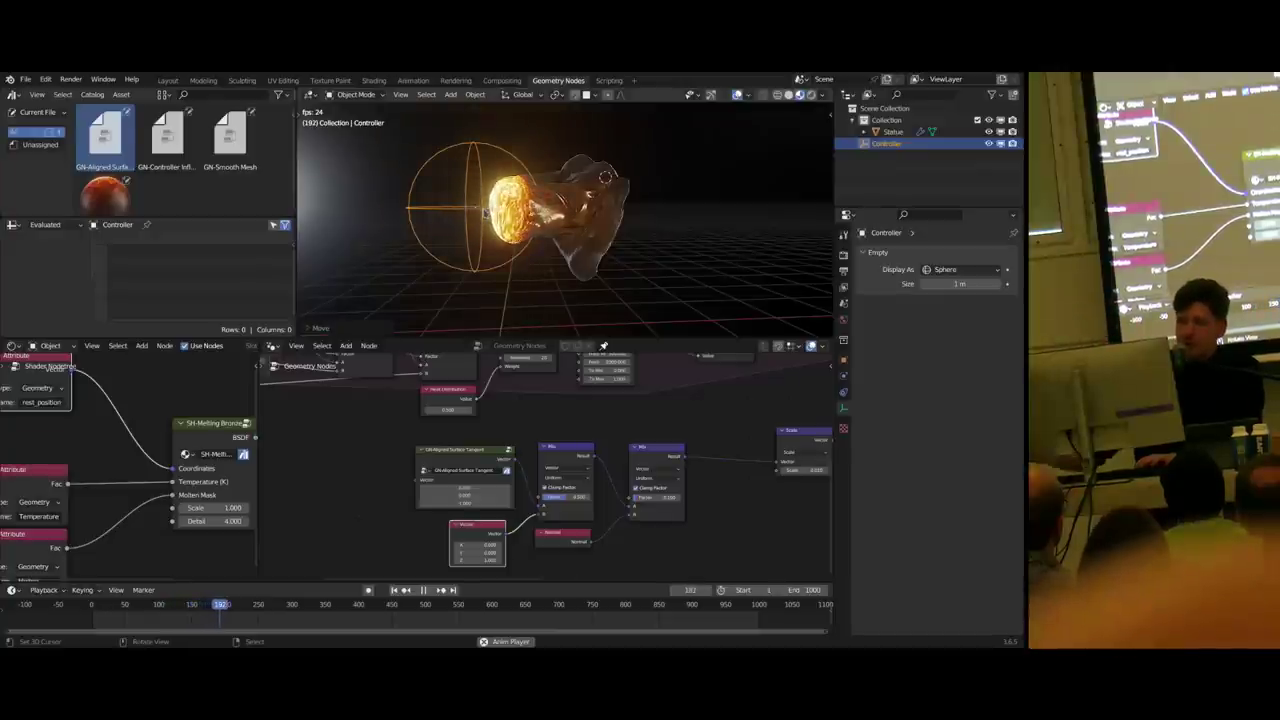
- Stop the playback, move the Controller sphere over the sideways head, and restart the simulation from frame 0
{"action": "key", "text": "space"}
{"action": "key", "text": "g"}
{"action": "left_click", "coordinate": [493, 232]}
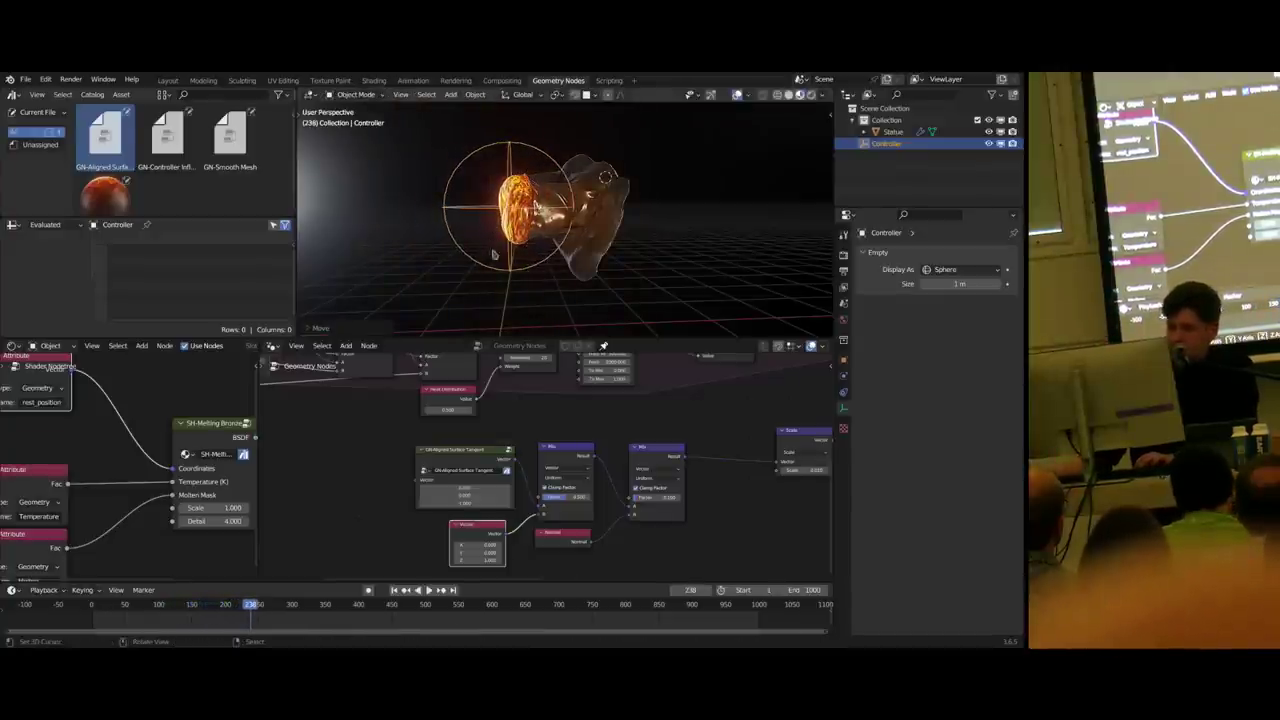
{"action": "left_click", "coordinate": [77, 625]}
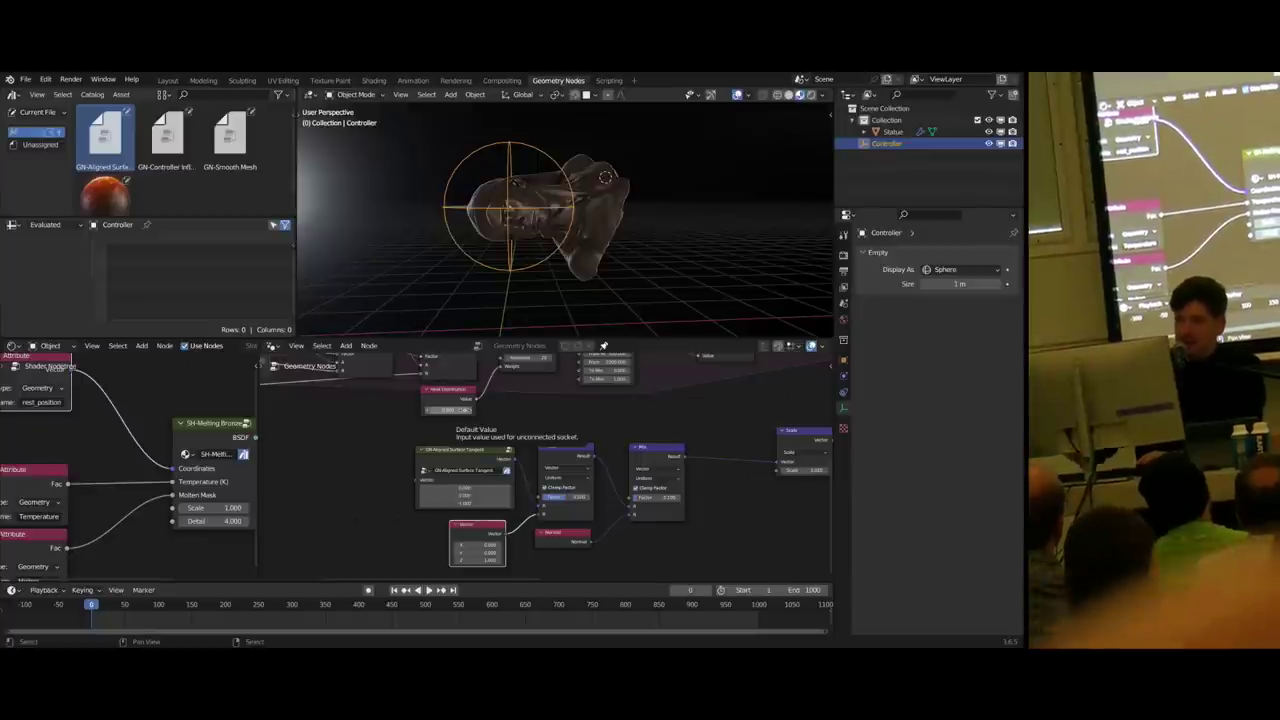
{"action": "key", "text": "space"}
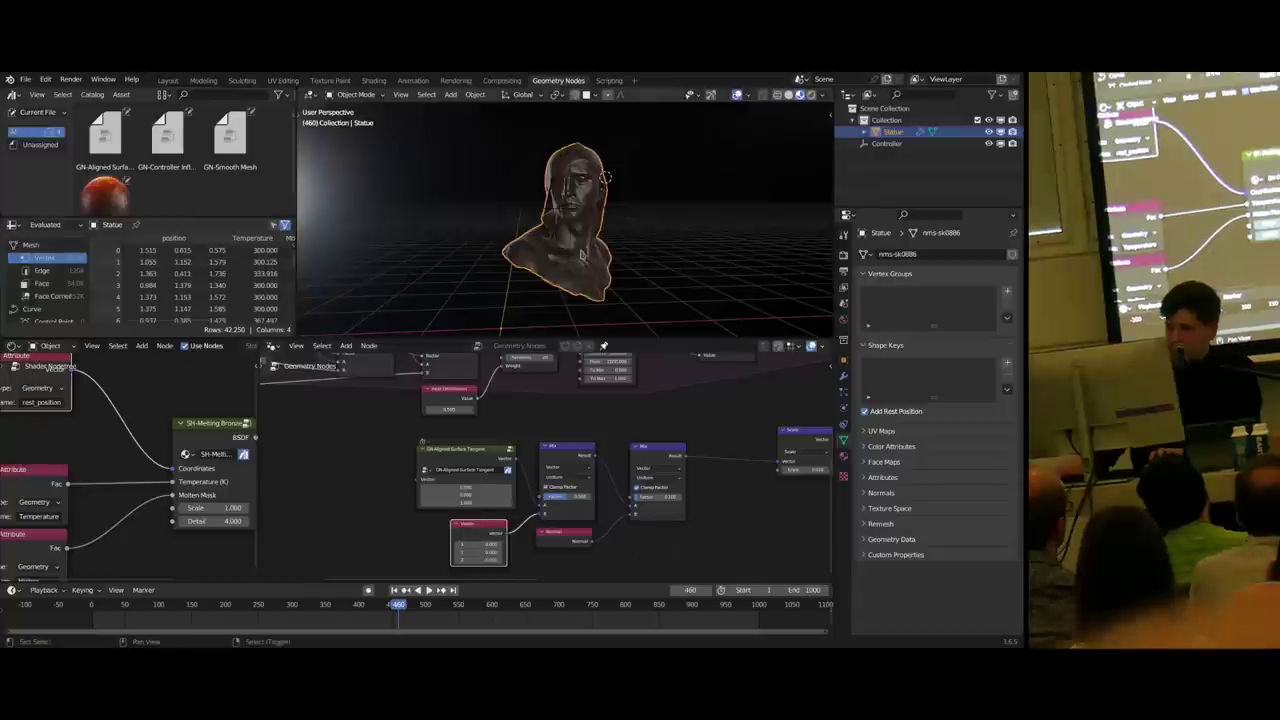
- Move the Scale node next to the second Mix node to tidy the offset branch
{"action": "middle_click_drag", "start_coordinate": [596, 252], "coordinate": [575, 267], "text": "shift"}
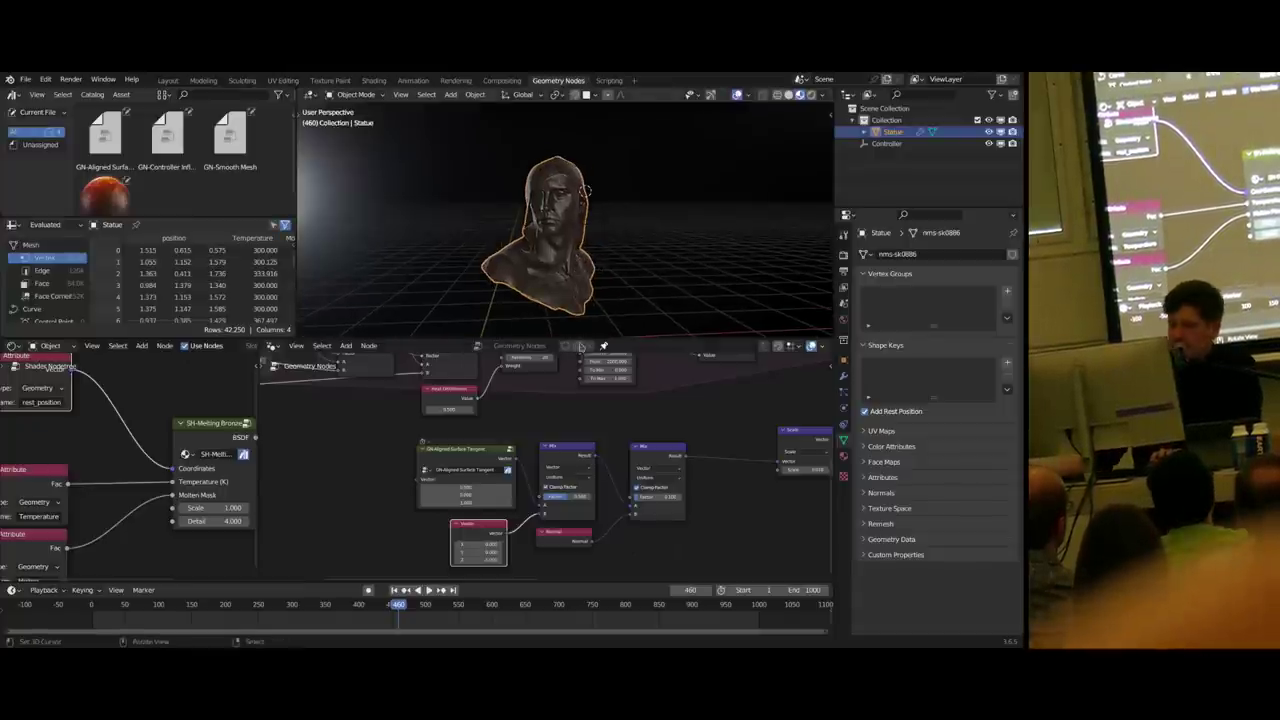
{"action": "scroll", "coordinate": [630, 455], "scroll_direction": "down", "scroll_amount": 7}
{"action": "scroll", "coordinate": [661, 476], "scroll_direction": "up", "scroll_amount": 6}
{"action": "left_click_drag", "start_coordinate": [774, 442], "coordinate": [688, 474]}
{"action": "scroll", "coordinate": [620, 410], "scroll_direction": "down", "scroll_amount": 4}
{"action": "middle_click_drag", "start_coordinate": [610, 394], "coordinate": [588, 411]}
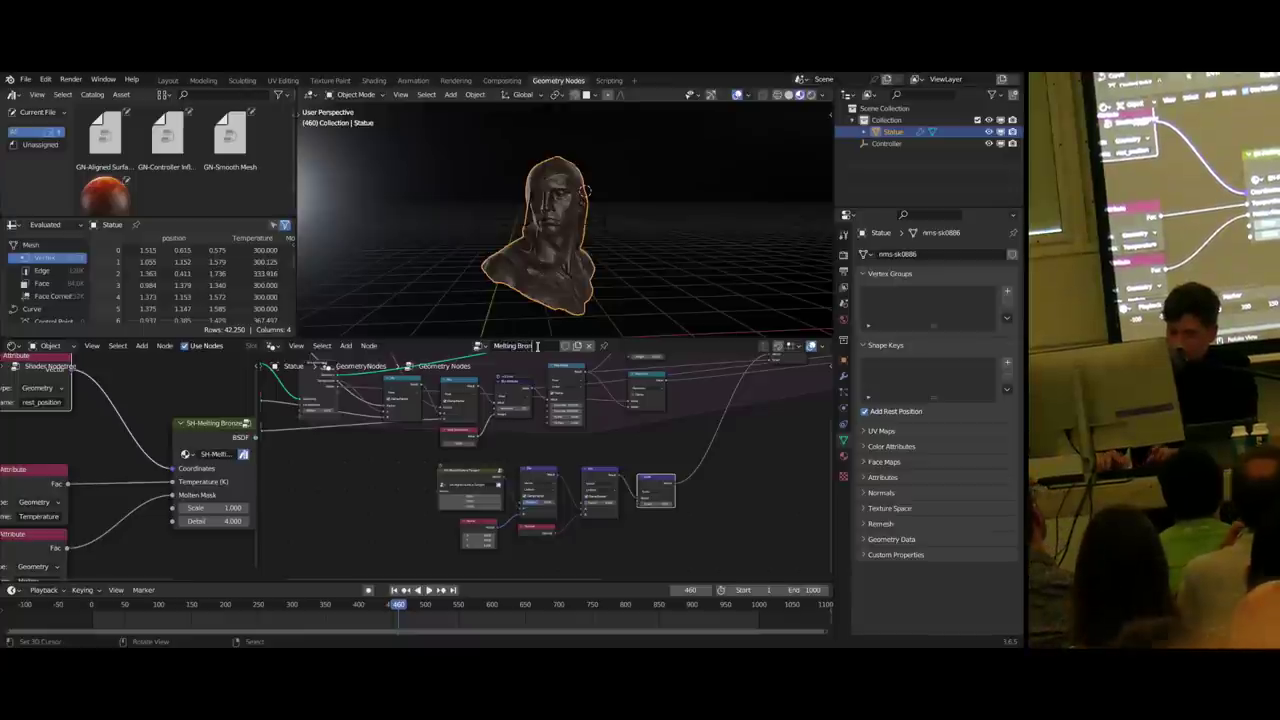
- Rename the geometry node tree as Melting Bronze and mark it as an asset
{"action": "type", "text": "ze"}
{"action": "key", "text": "Return"}
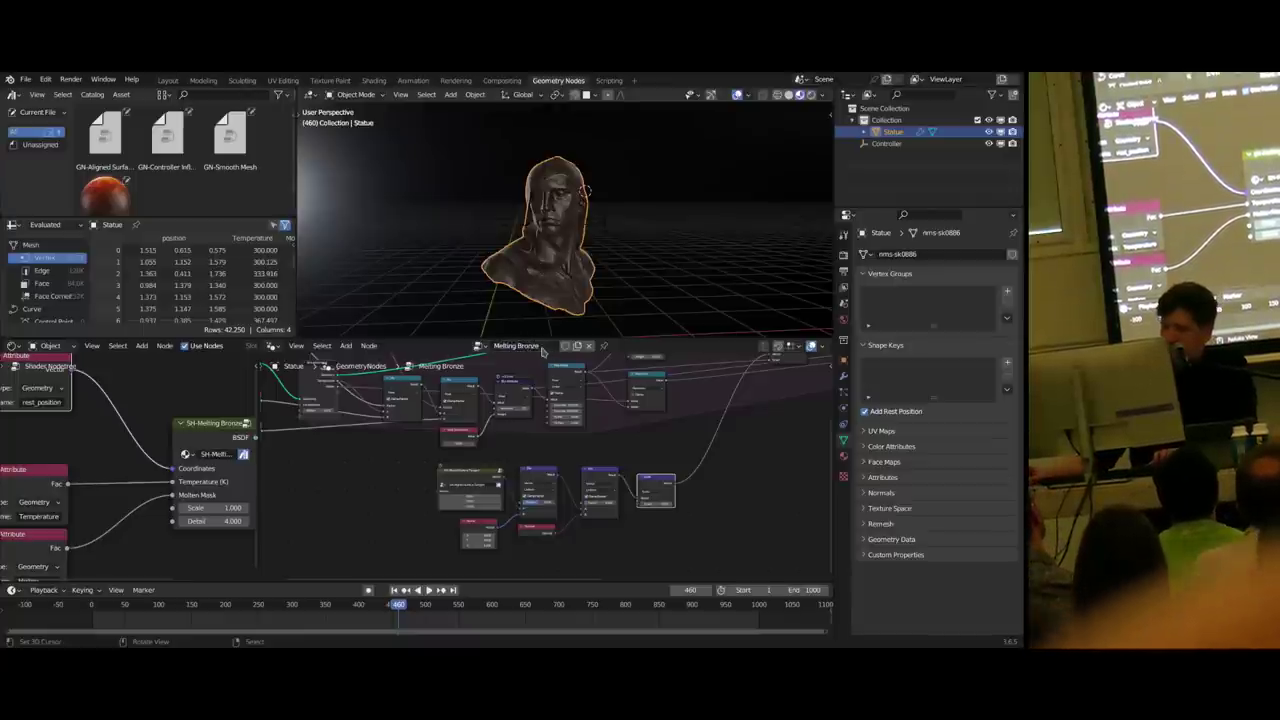
{"action": "right_click", "coordinate": [541, 352]}
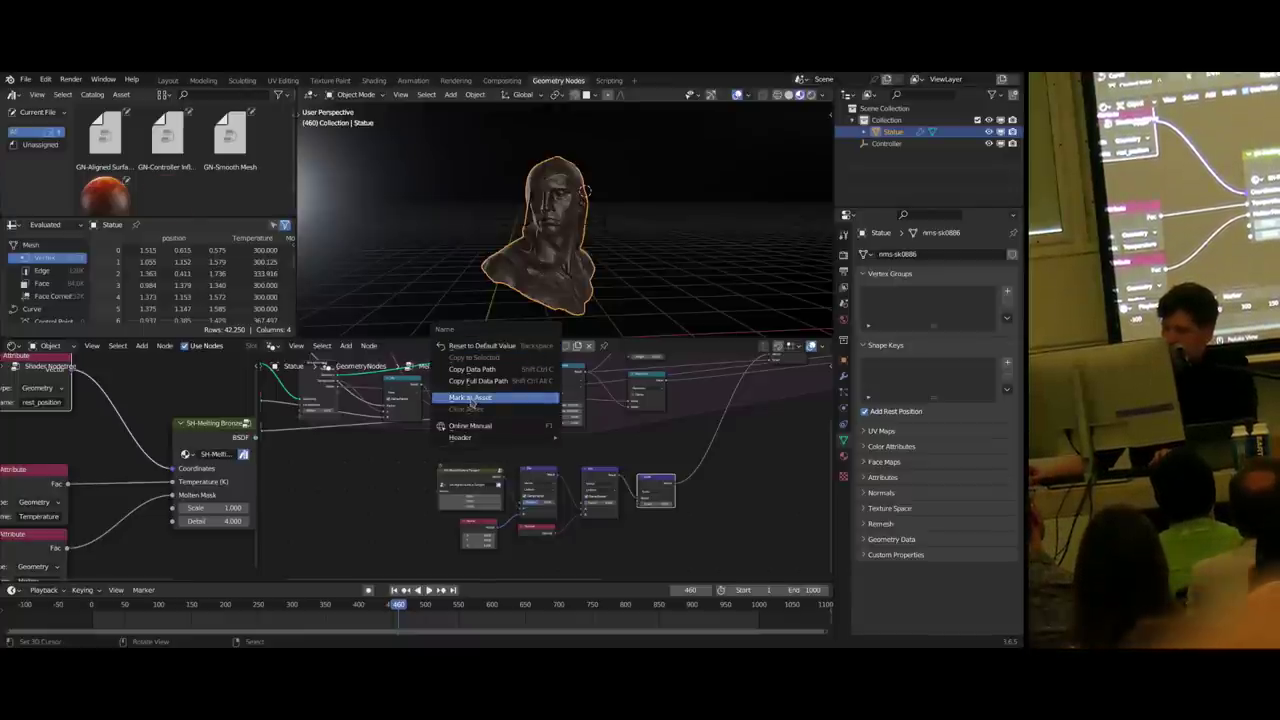
{"action": "left_click", "coordinate": [471, 398]}
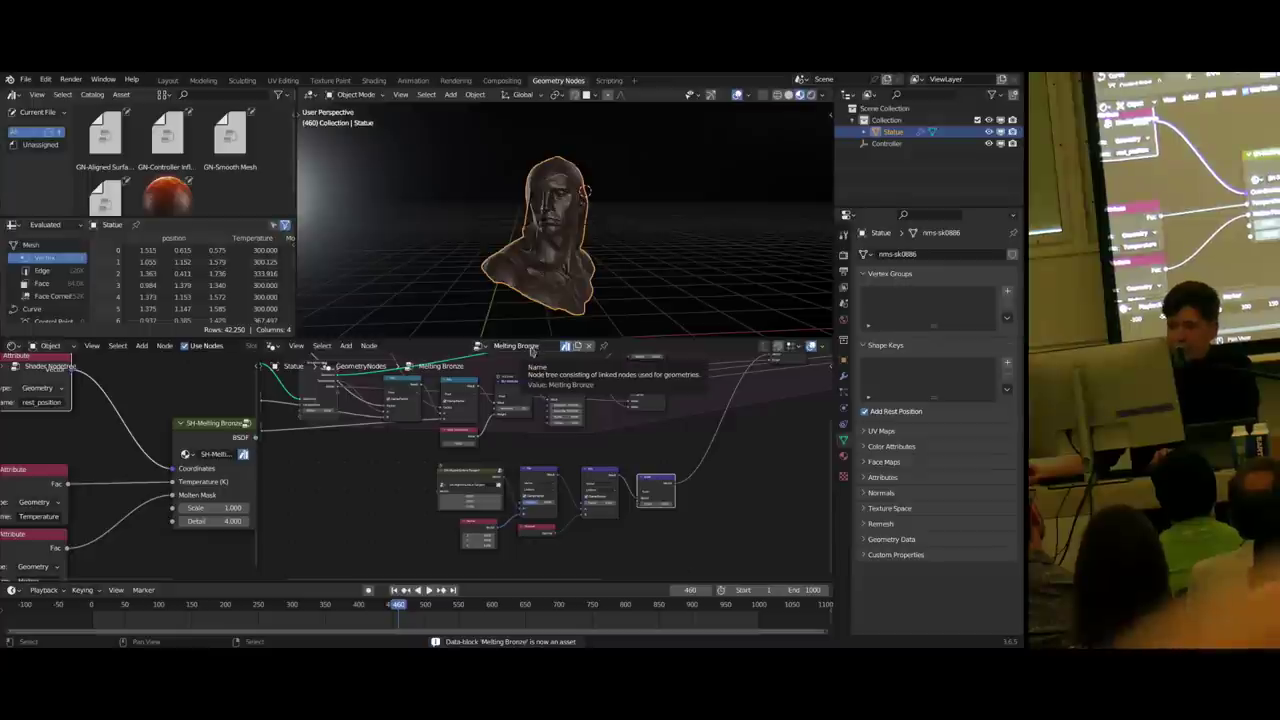
- Enlarge the asset browser, select the Melting Bronze asset, and show its details down to the preview settings
{"action": "left_click_drag", "start_coordinate": [233, 214], "coordinate": [233, 246]}
{"action": "left_click", "coordinate": [104, 216]}
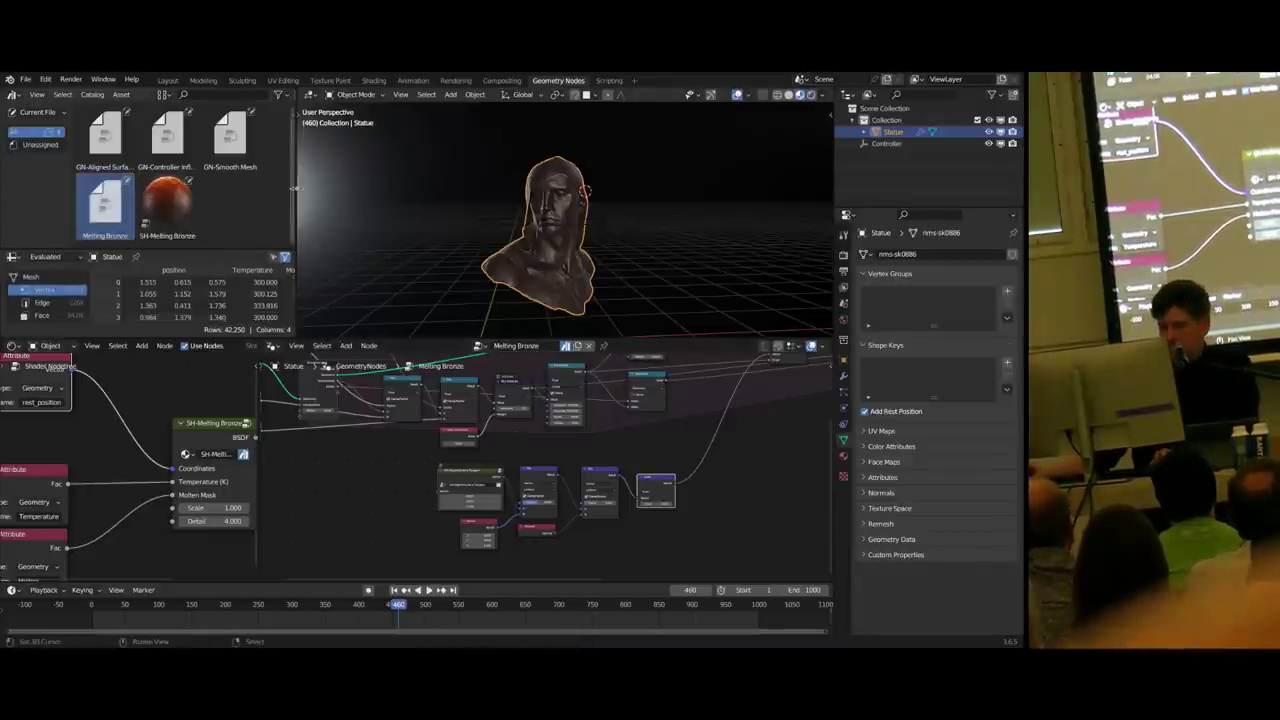
{"action": "left_click_drag", "start_coordinate": [294, 196], "coordinate": [385, 196]}
{"action": "key", "text": "n"}
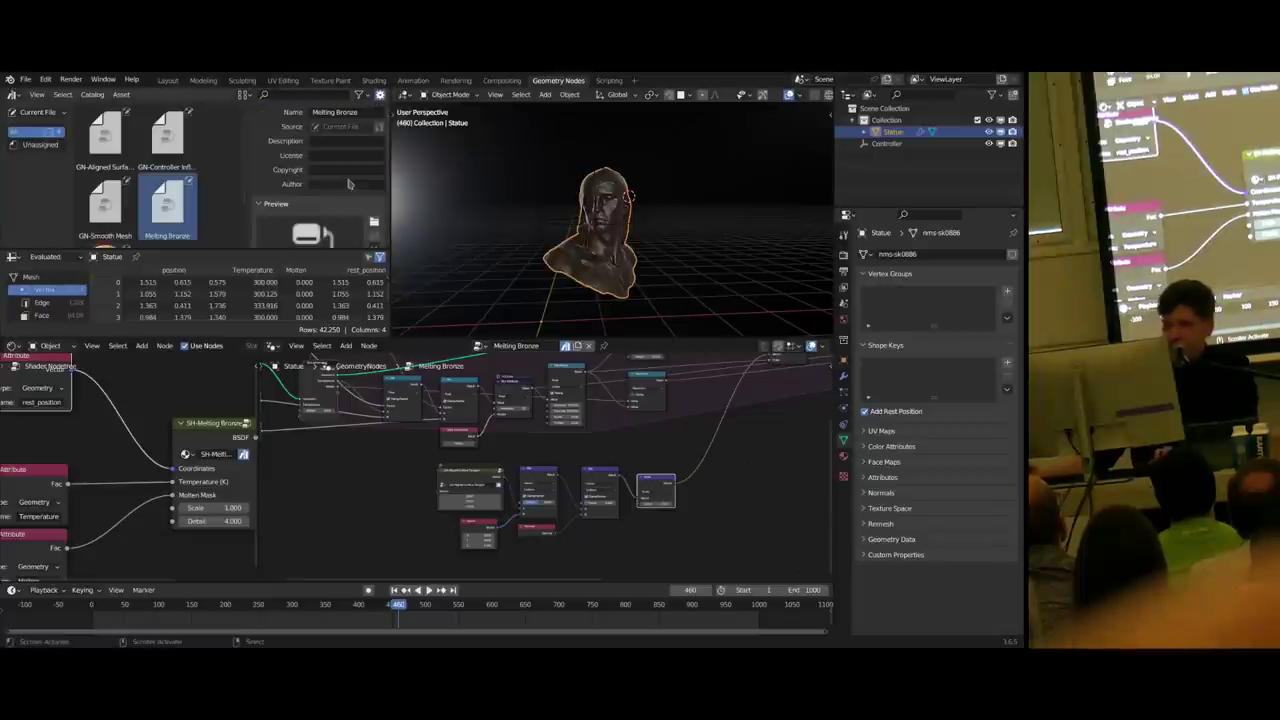
{"action": "scroll", "coordinate": [332, 165], "scroll_direction": "down", "scroll_amount": 2}
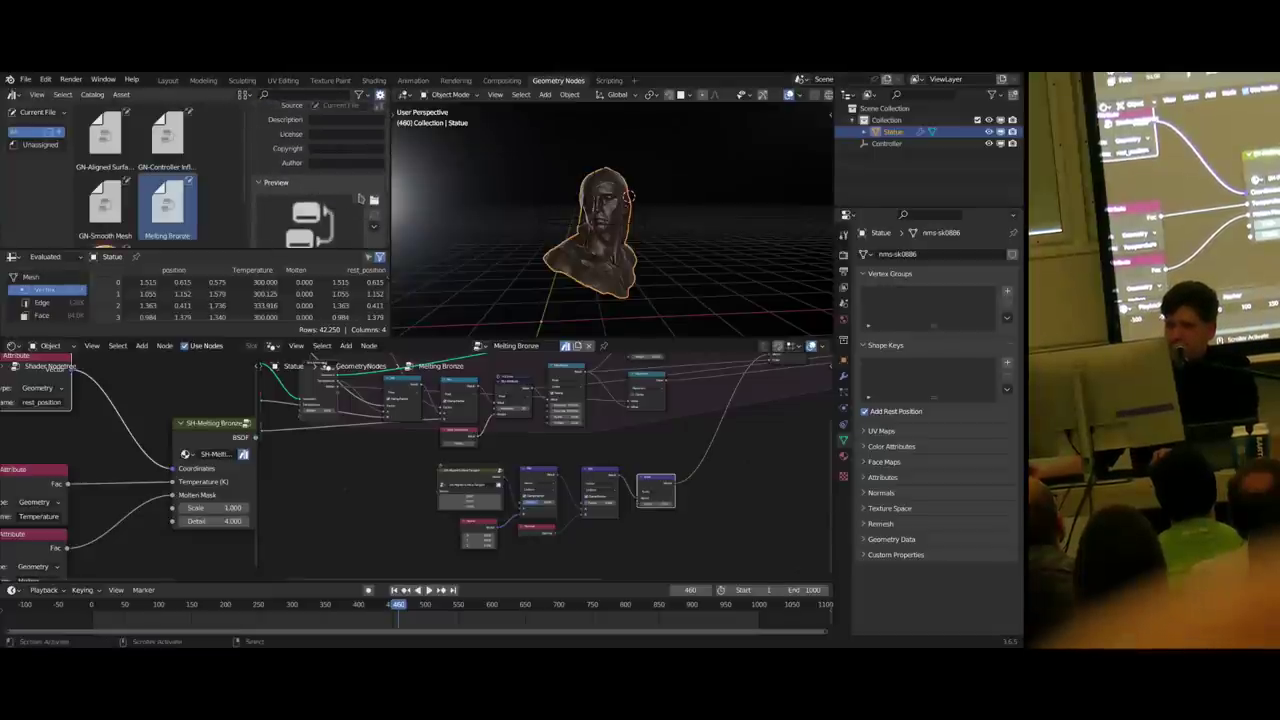
- Load thumbnail_simulation.png as the custom preview of the Melting Bronze asset
{"action": "left_click", "coordinate": [374, 201]}
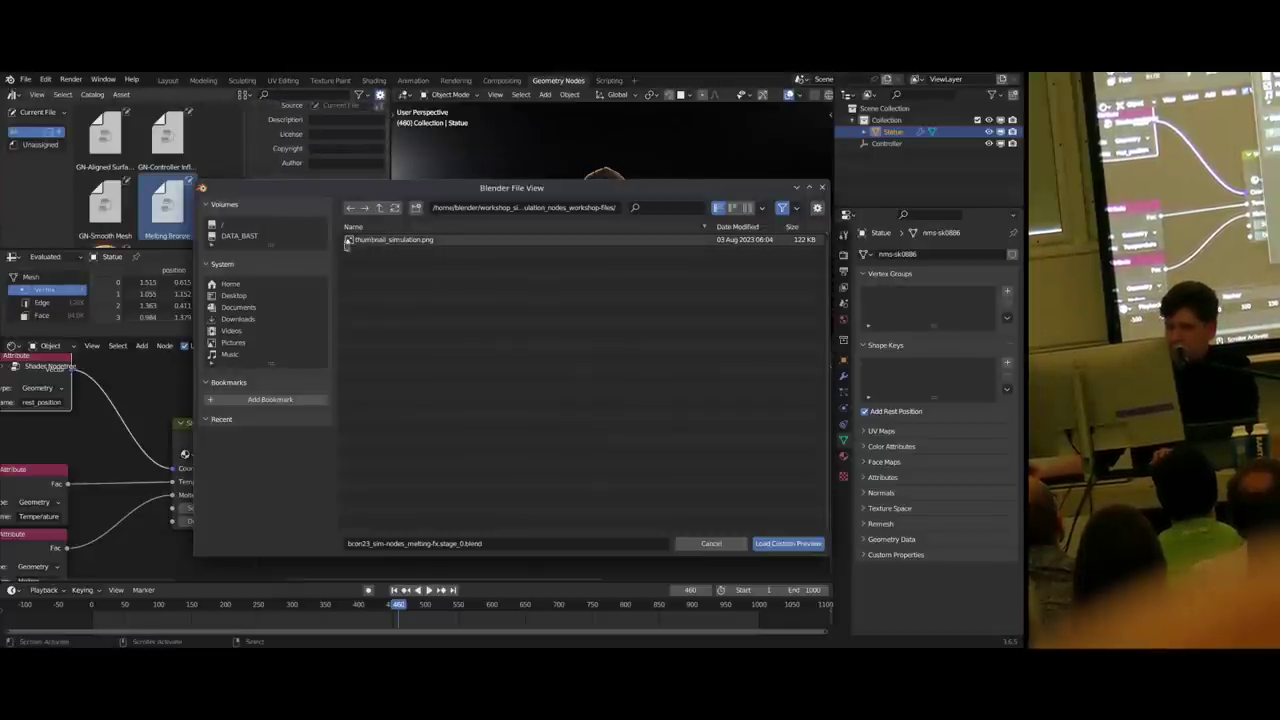
{"action": "left_click", "coordinate": [416, 244]}
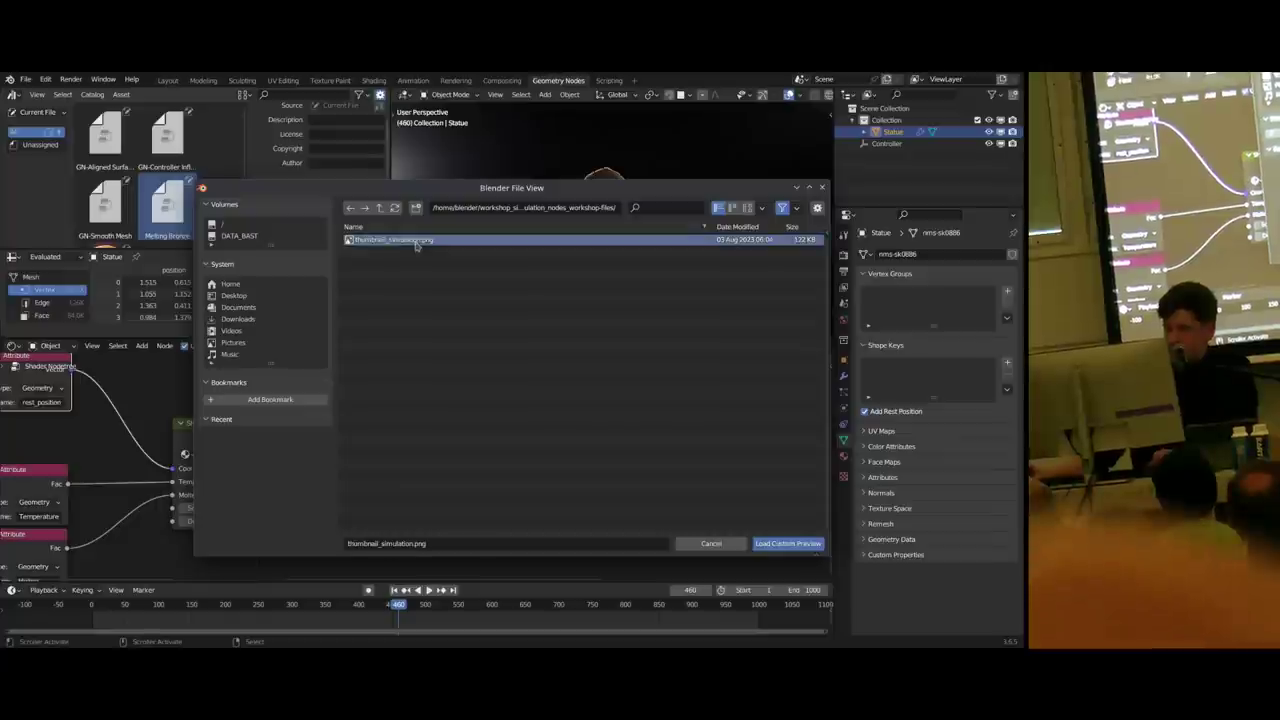
{"action": "left_click", "coordinate": [748, 208]}
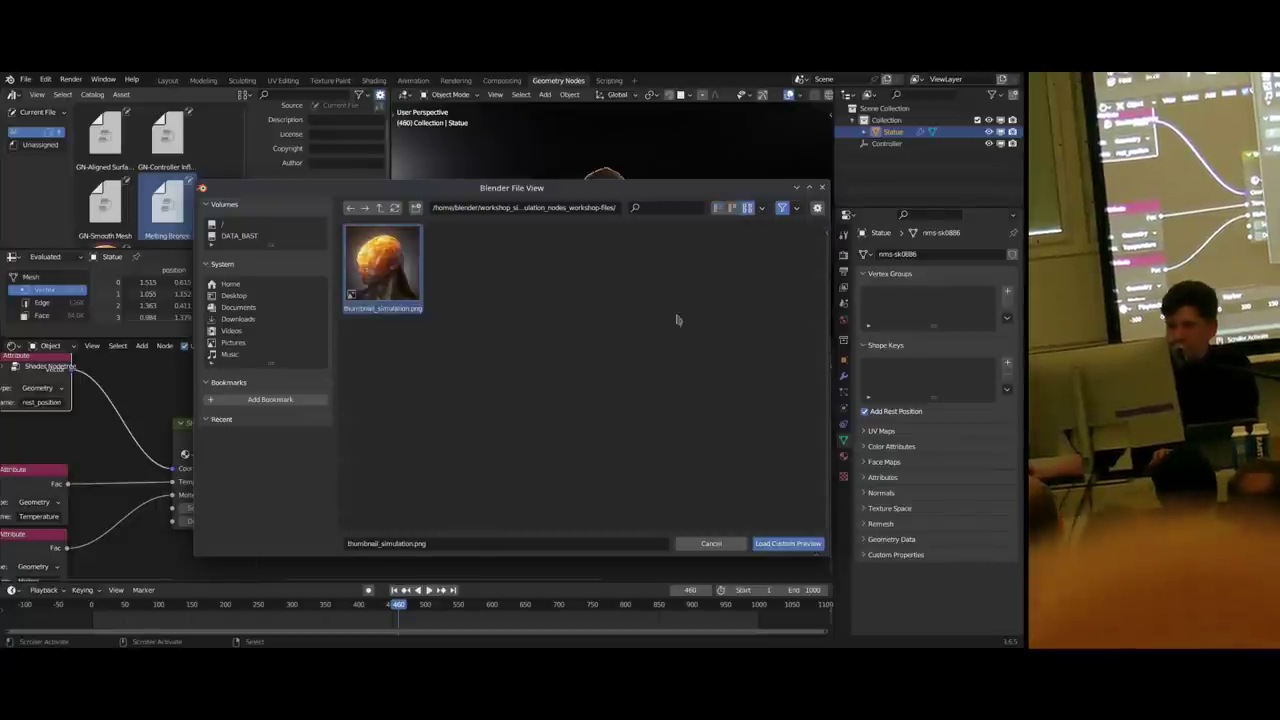
{"action": "left_click", "coordinate": [789, 544]}
{"action": "scroll", "coordinate": [223, 206], "scroll_direction": "down", "scroll_amount": 2}
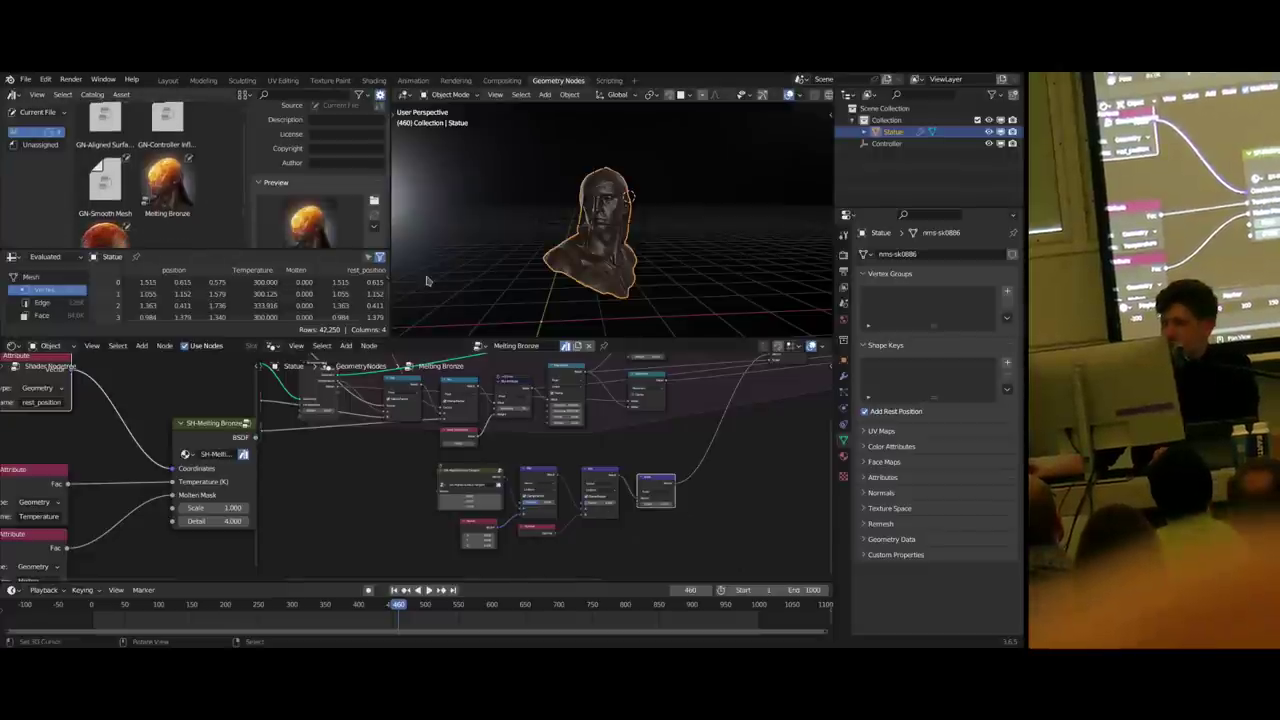
- Narrow the asset browser to give the viewport more room and frame the whole Melting Bronze node tree
{"action": "left_click_drag", "start_coordinate": [388, 204], "coordinate": [333, 209]}
{"action": "scroll", "coordinate": [608, 232], "scroll_direction": "down", "scroll_amount": 1}
{"action": "mouse_move", "coordinate": [608, 232]}
{"action": "middle_mouse_down"}
{"action": "mouse_move", "coordinate": [598, 264]}
{"action": "mouse_move", "coordinate": [597, 230]}
{"action": "middle_mouse_up"}
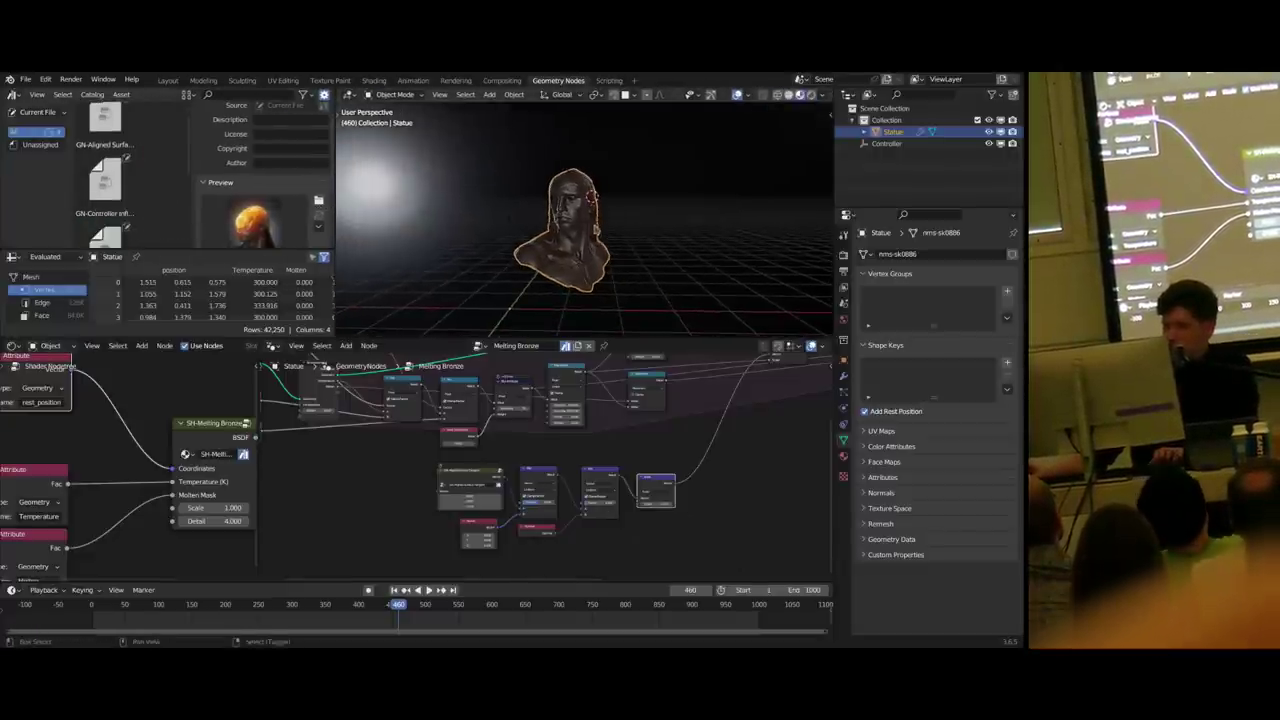
{"action": "scroll", "coordinate": [574, 401], "scroll_direction": "down", "scroll_amount": 7}
{"action": "middle_click_drag", "start_coordinate": [574, 401], "coordinate": [508, 418]}
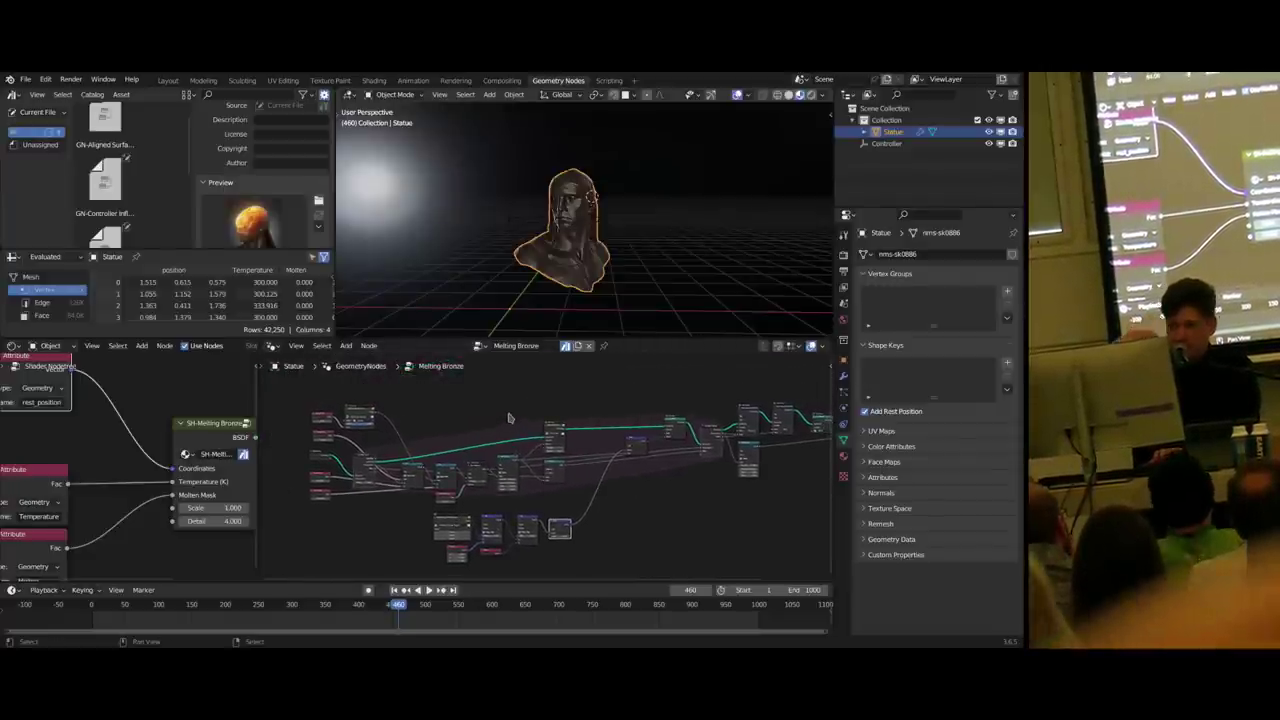
- Add a monkey mesh, move it beside the bust, and give it a level 2 subdivision
{"action": "key", "text": "shift+a"}
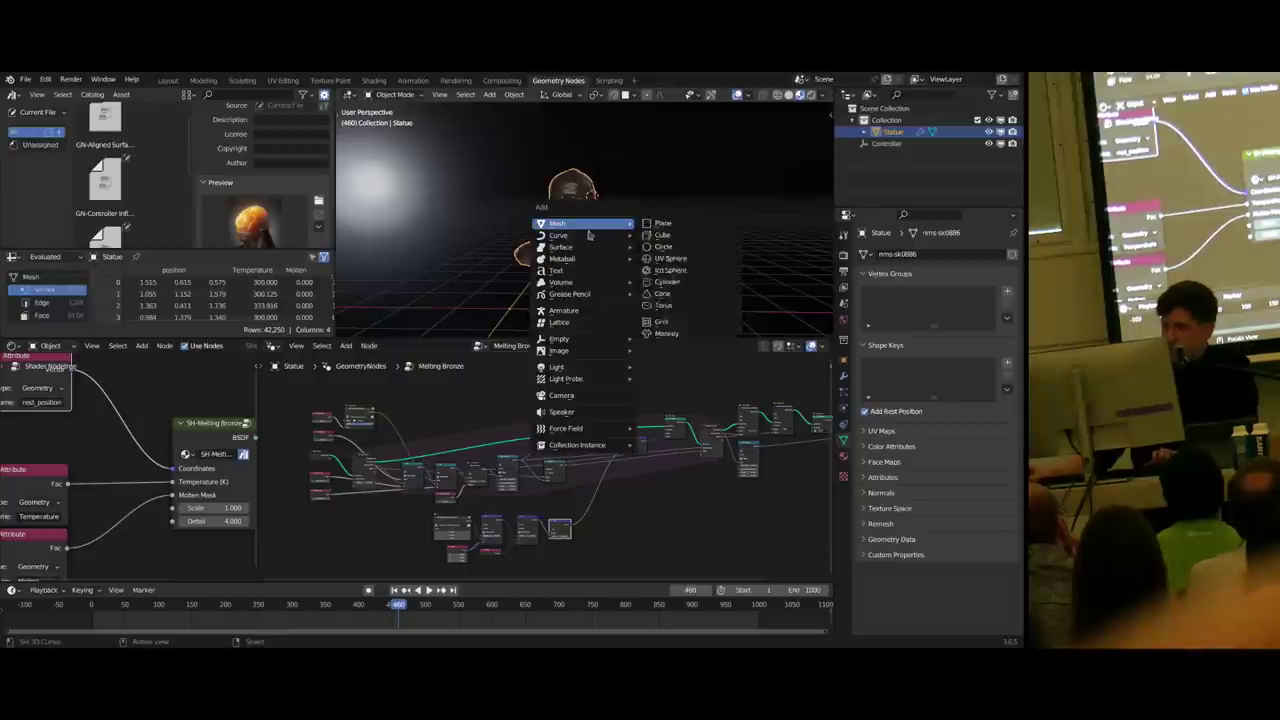
{"action": "left_click", "coordinate": [666, 333]}
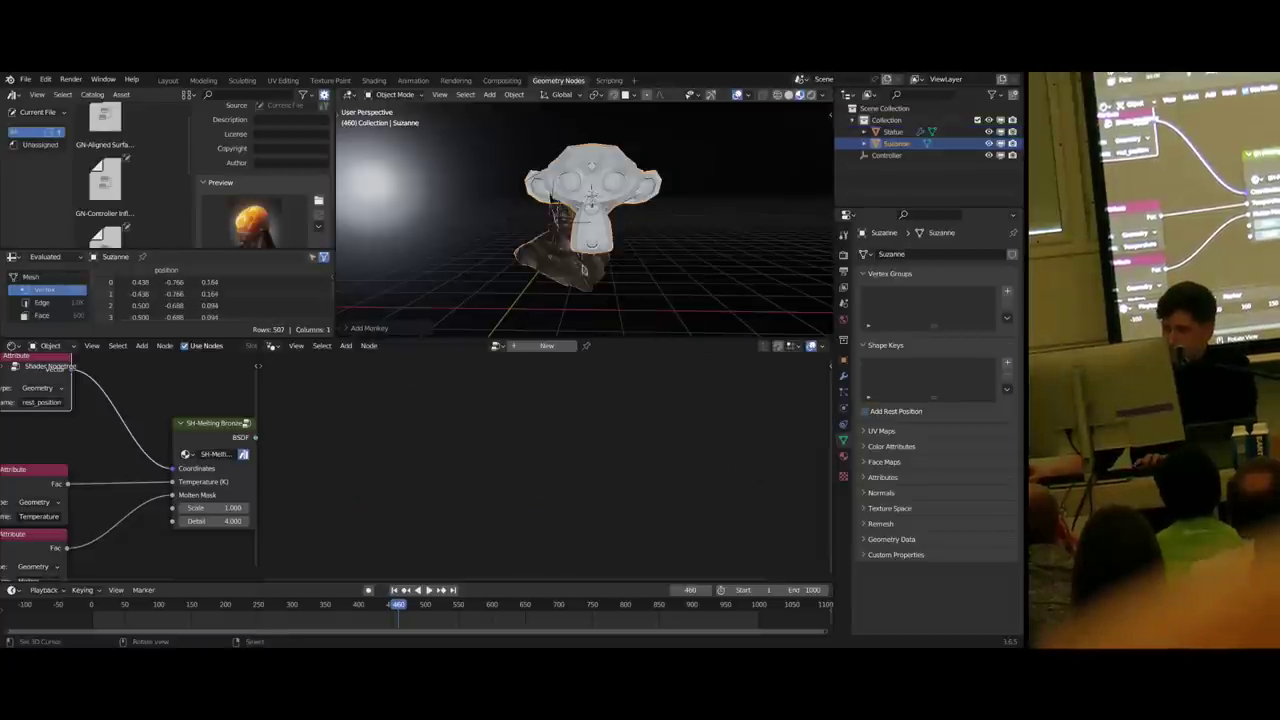
{"action": "key", "text": "g"}
{"action": "left_click", "coordinate": [640, 271]}
{"action": "key", "text": "ctrl+2"}
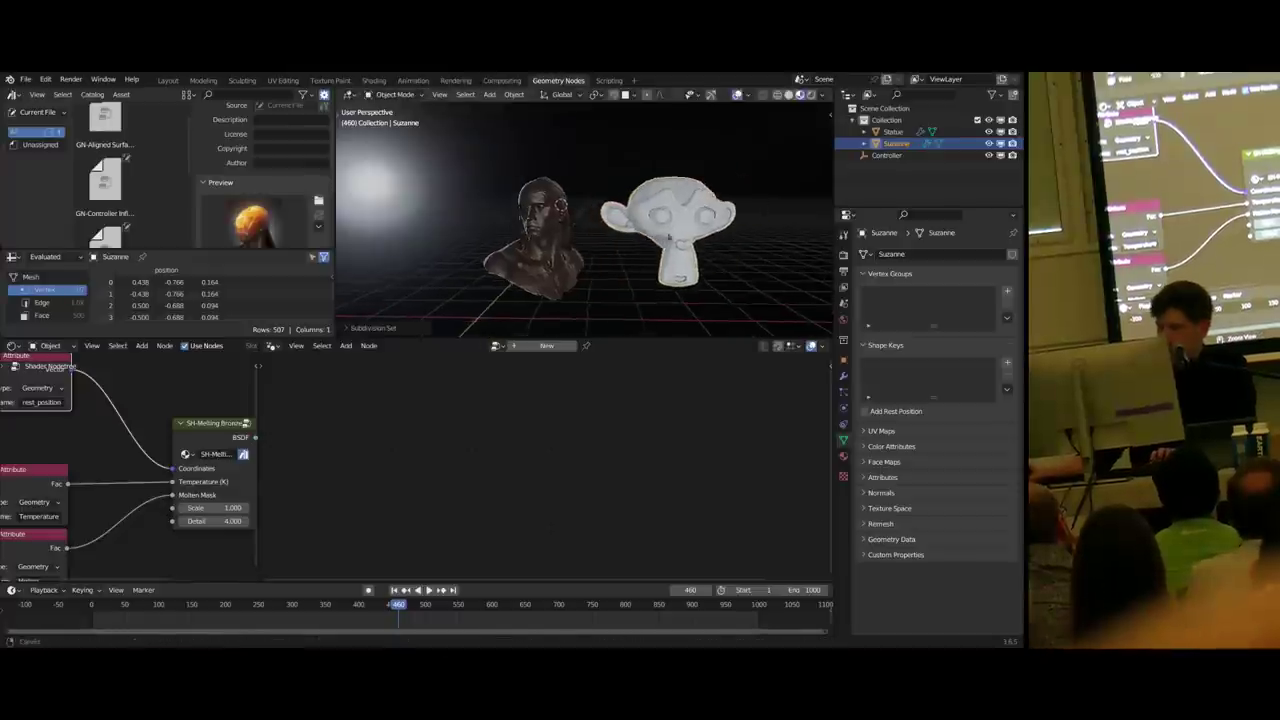
{"action": "scroll", "coordinate": [700, 280], "scroll_direction": "up", "scroll_amount": 3}
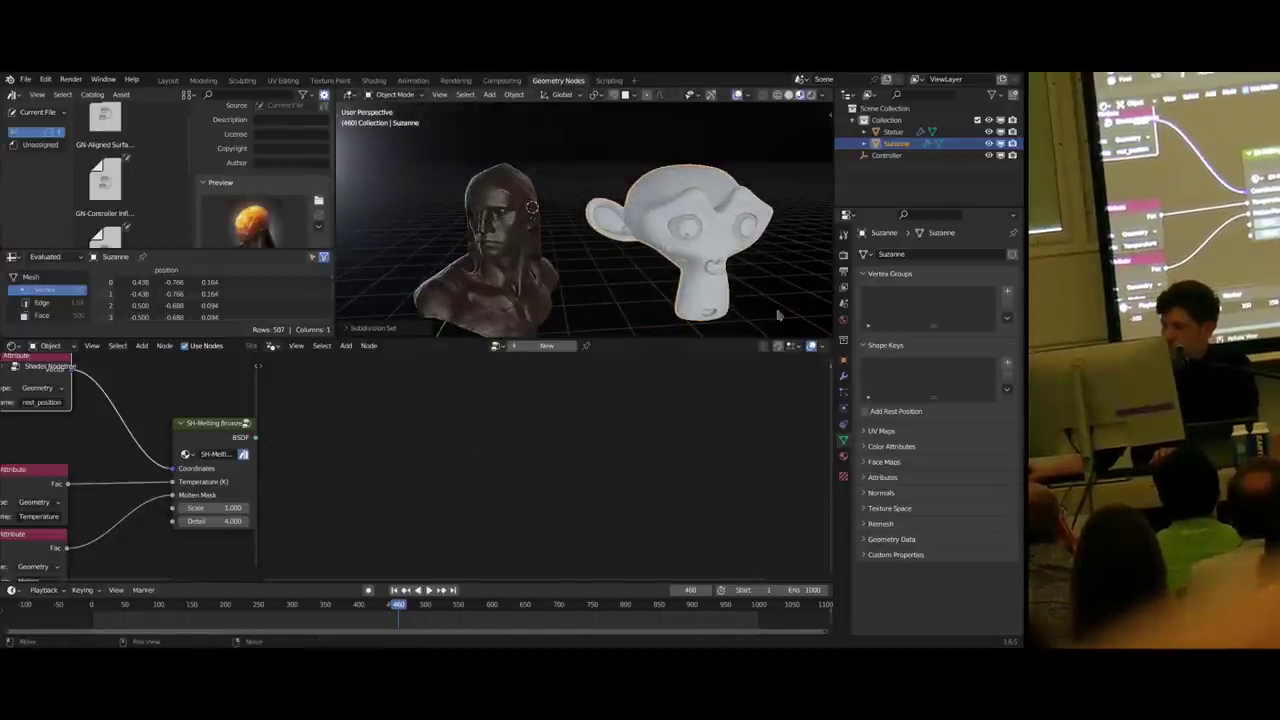
- Hide the asset details, apply the Melting Bronze asset to the monkey, and enable Add Rest Position for its mesh
{"action": "key", "text": "n"}
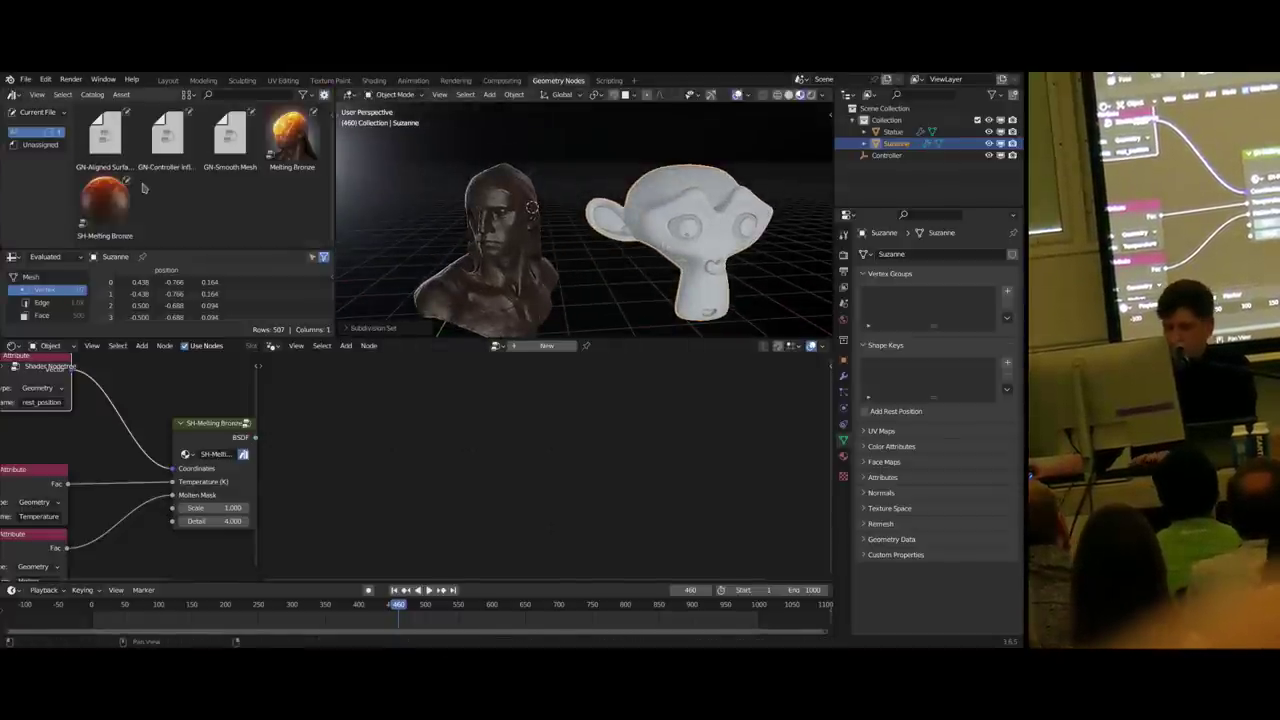
{"action": "left_click_drag", "start_coordinate": [290, 140], "coordinate": [680, 236]}
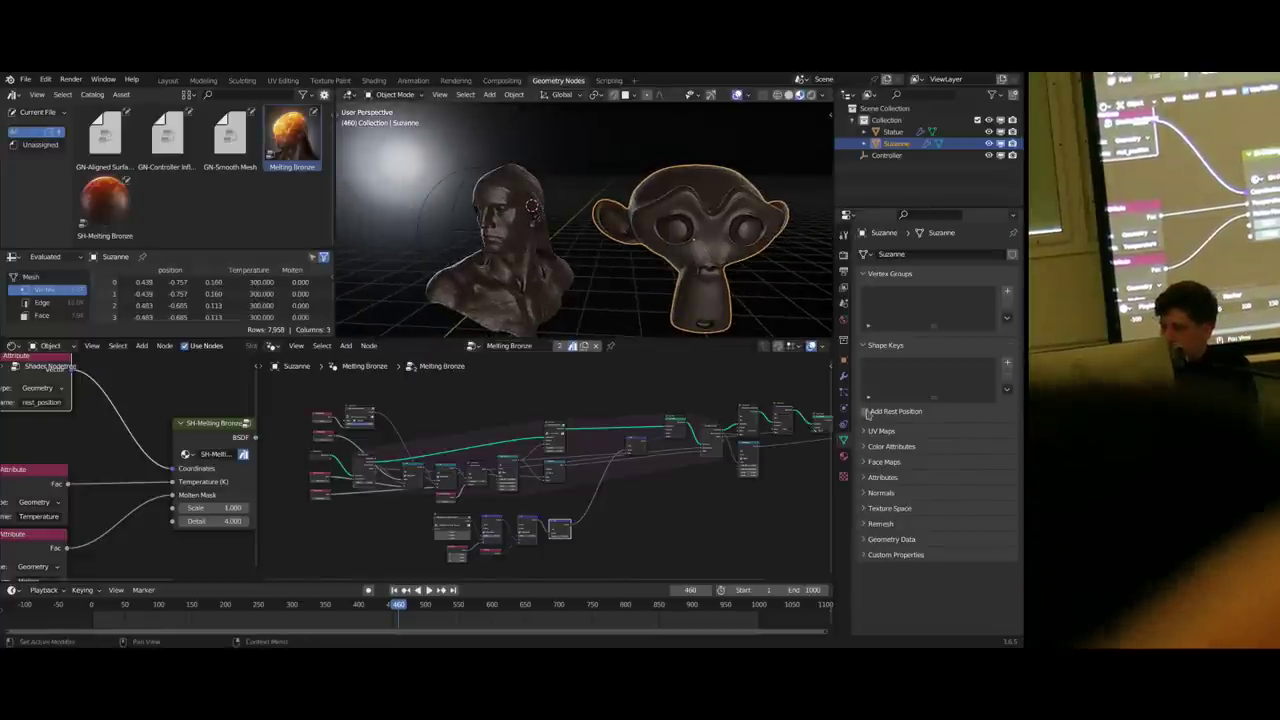
{"action": "left_click", "coordinate": [893, 415]}
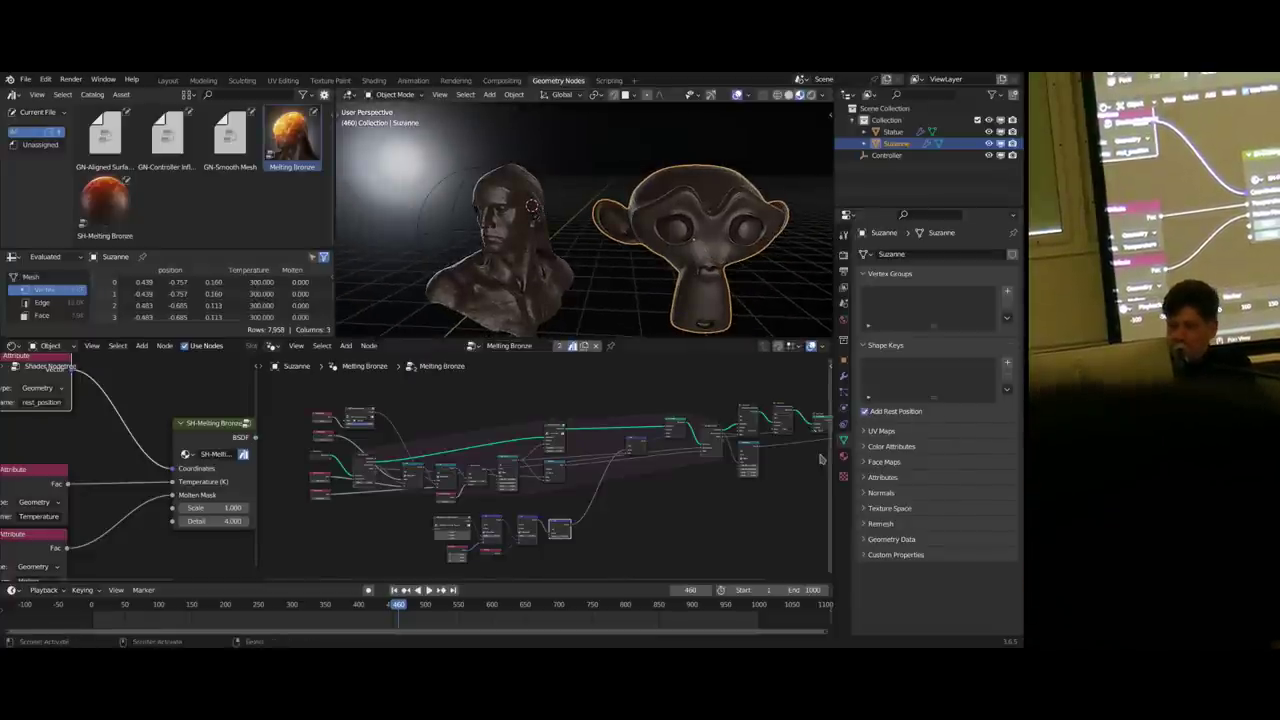
- Play the simulation from the start and move the Controller from the bust onto the back of the monkey's head
{"action": "key", "text": "shift+Left"}
{"action": "key", "text": "space"}
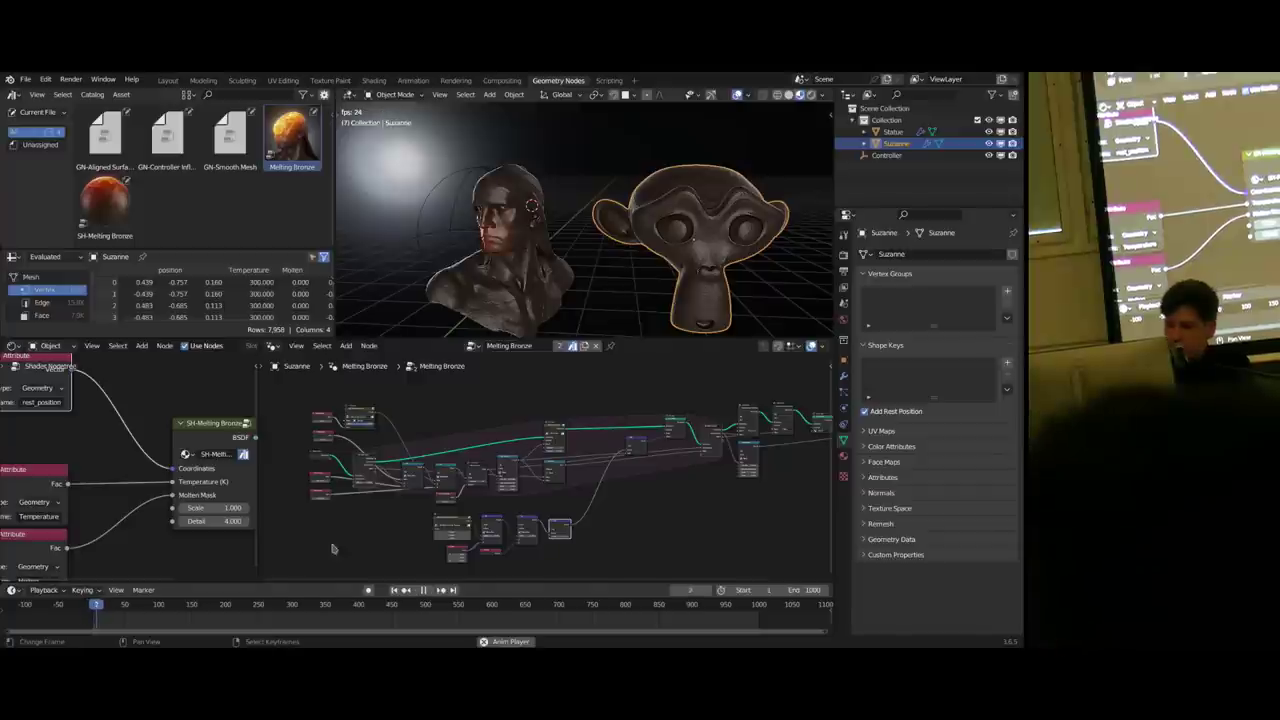
{"action": "left_click", "coordinate": [520, 255]}
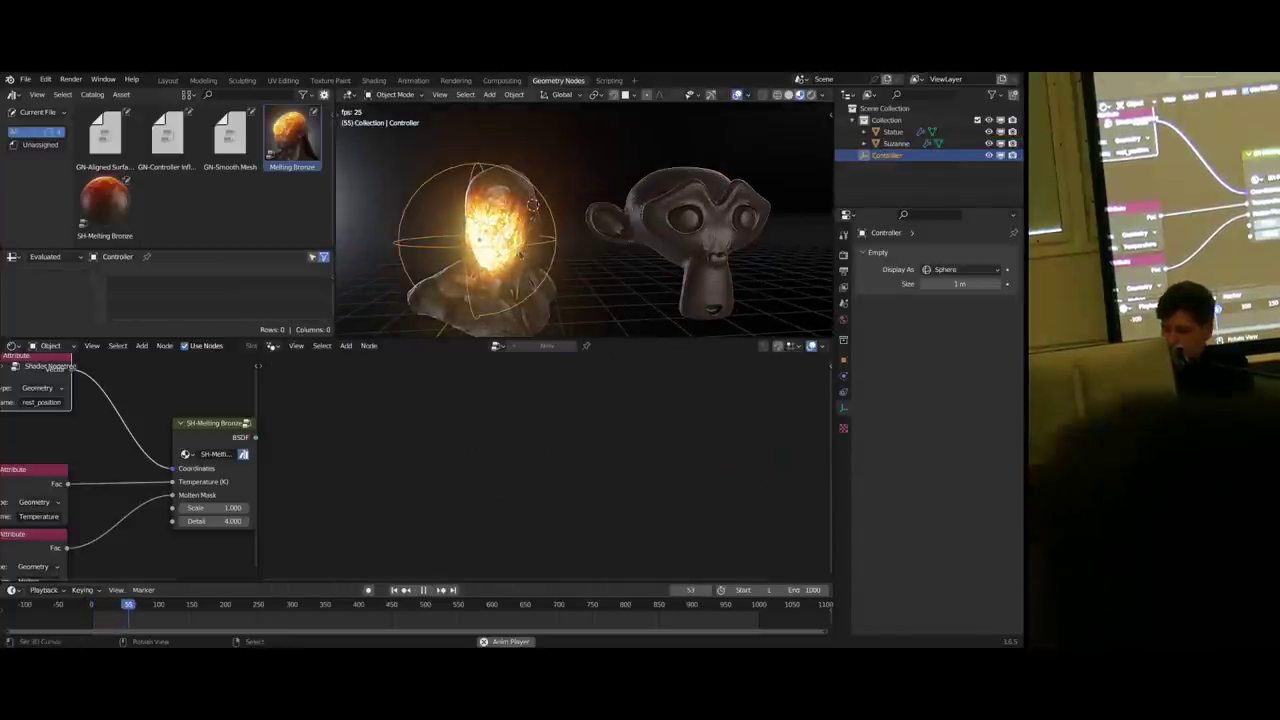
{"action": "key", "text": "g"}
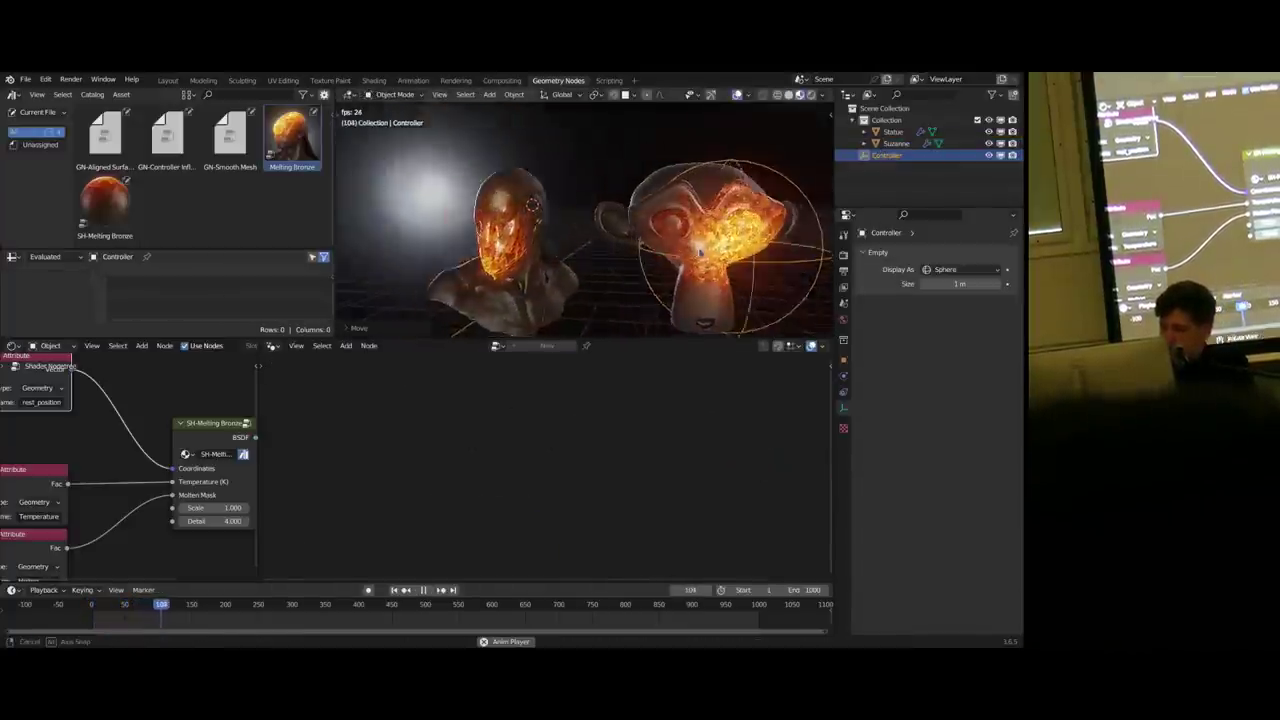
{"action": "left_click", "coordinate": [640, 236]}
{"action": "middle_click_drag", "start_coordinate": [640, 236], "coordinate": [700, 238]}
{"action": "key", "text": "g"}
{"action": "left_click", "coordinate": [643, 232]}
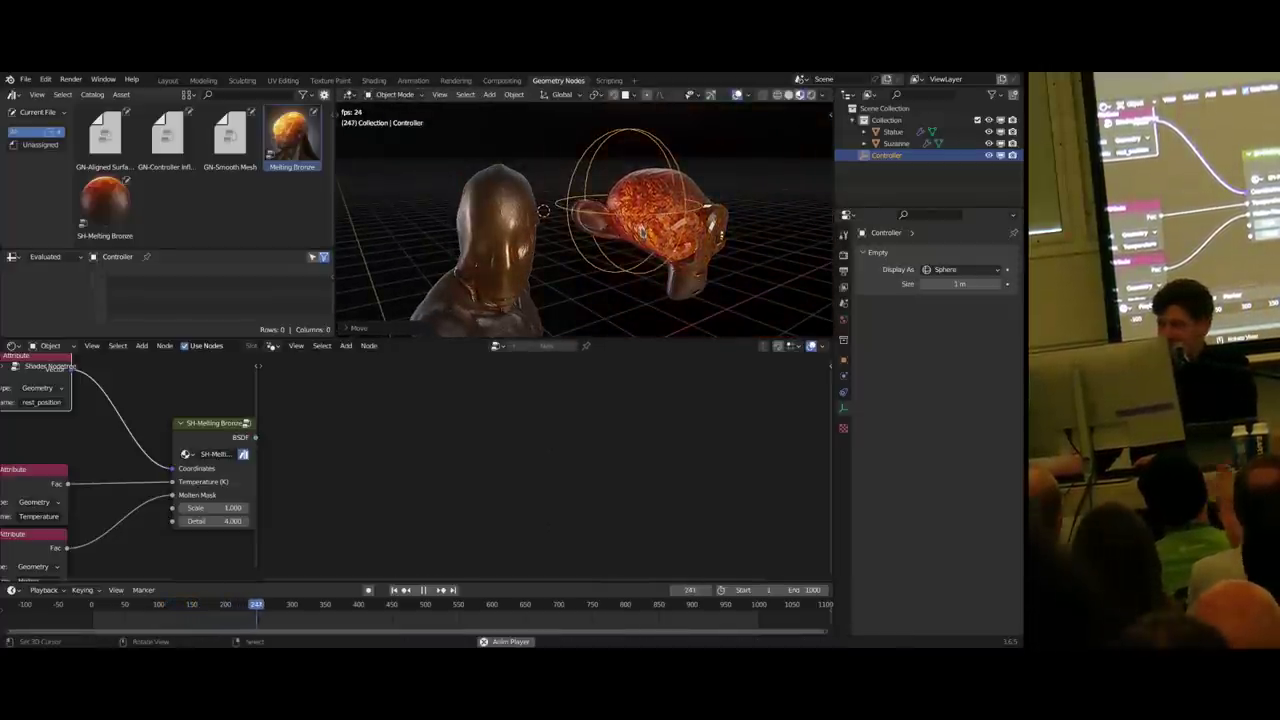
{"action": "mouse_move", "coordinate": [642, 232]}
{"action": "middle_mouse_down"}
{"action": "mouse_move", "coordinate": [655, 238]}
{"action": "mouse_move", "coordinate": [647, 230]}
{"action": "mouse_move", "coordinate": [643, 248]}
{"action": "middle_mouse_up"}
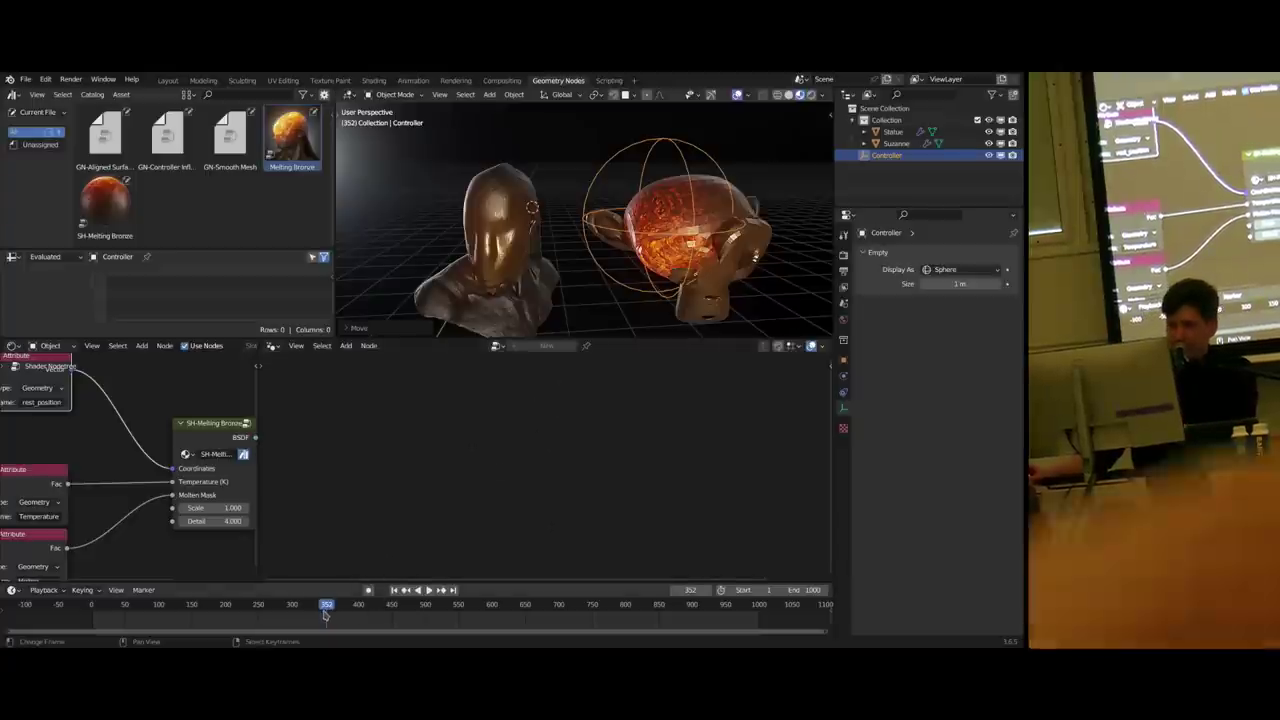
- Select the monkey and examine the Object choices of its GN-Controller Influence node, keeping Controller as the object
{"action": "right_click", "coordinate": [683, 213]}
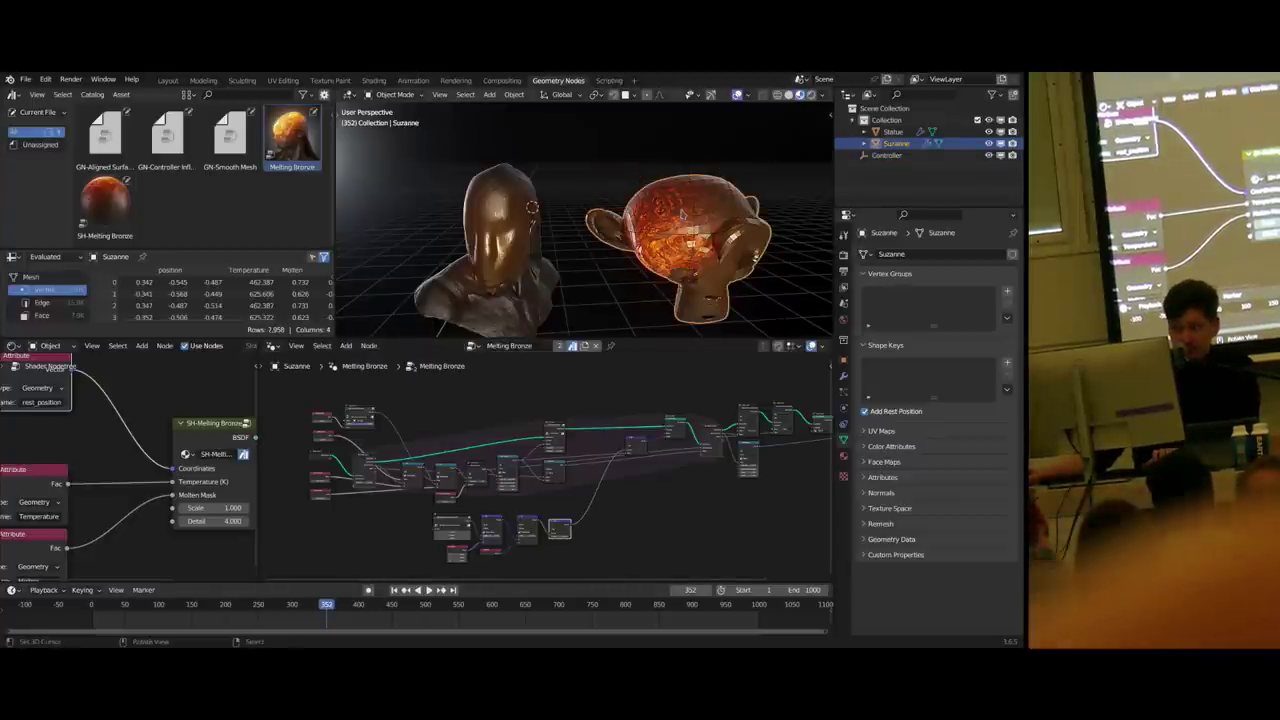
{"action": "middle_click_drag", "start_coordinate": [354, 401], "coordinate": [530, 467]}
{"action": "scroll", "coordinate": [456, 430], "scroll_direction": "up", "scroll_amount": 5}
{"action": "scroll", "coordinate": [575, 452], "scroll_direction": "up", "scroll_amount": 5}
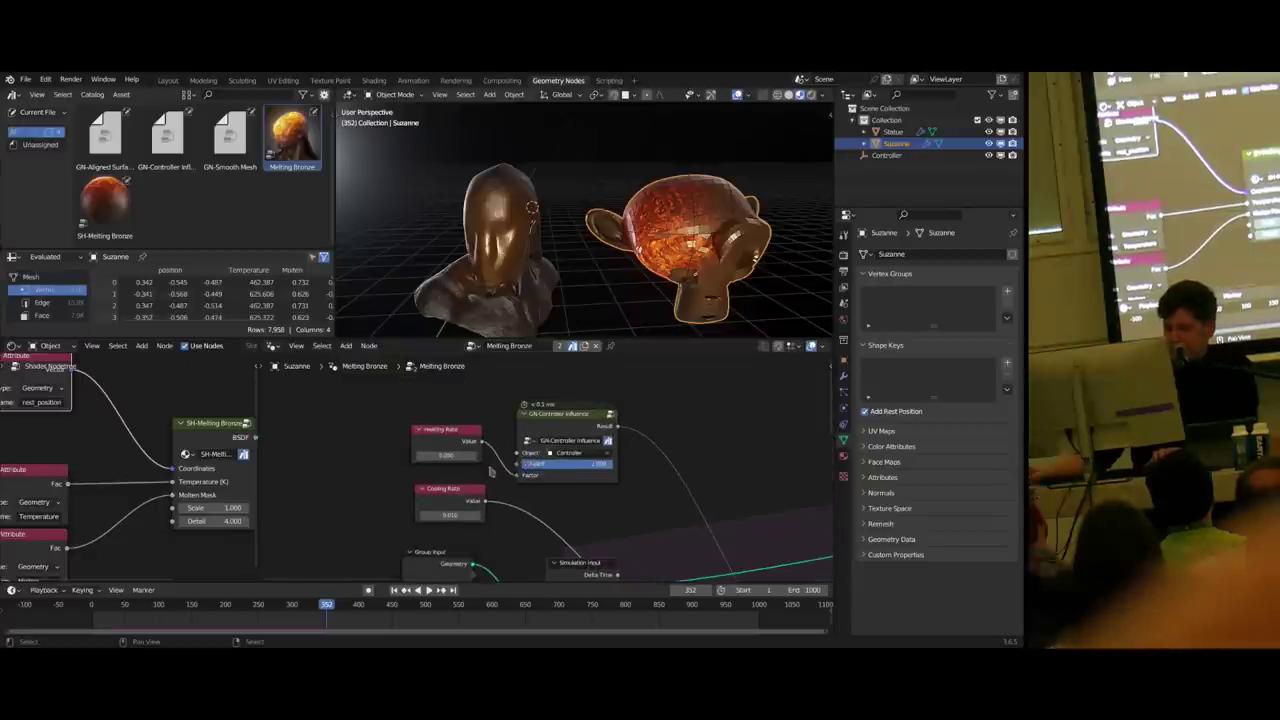
{"action": "left_click_drag", "start_coordinate": [577, 443], "coordinate": [590, 450]}
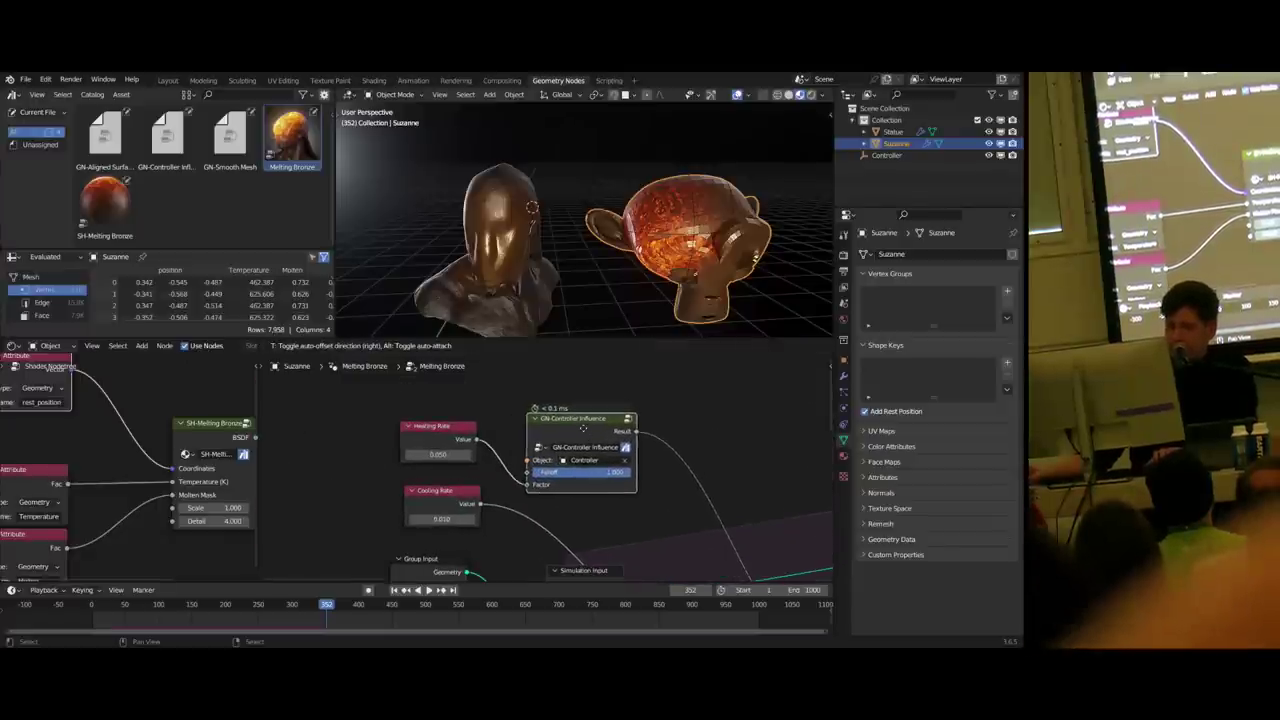
{"action": "left_click", "coordinate": [604, 457]}
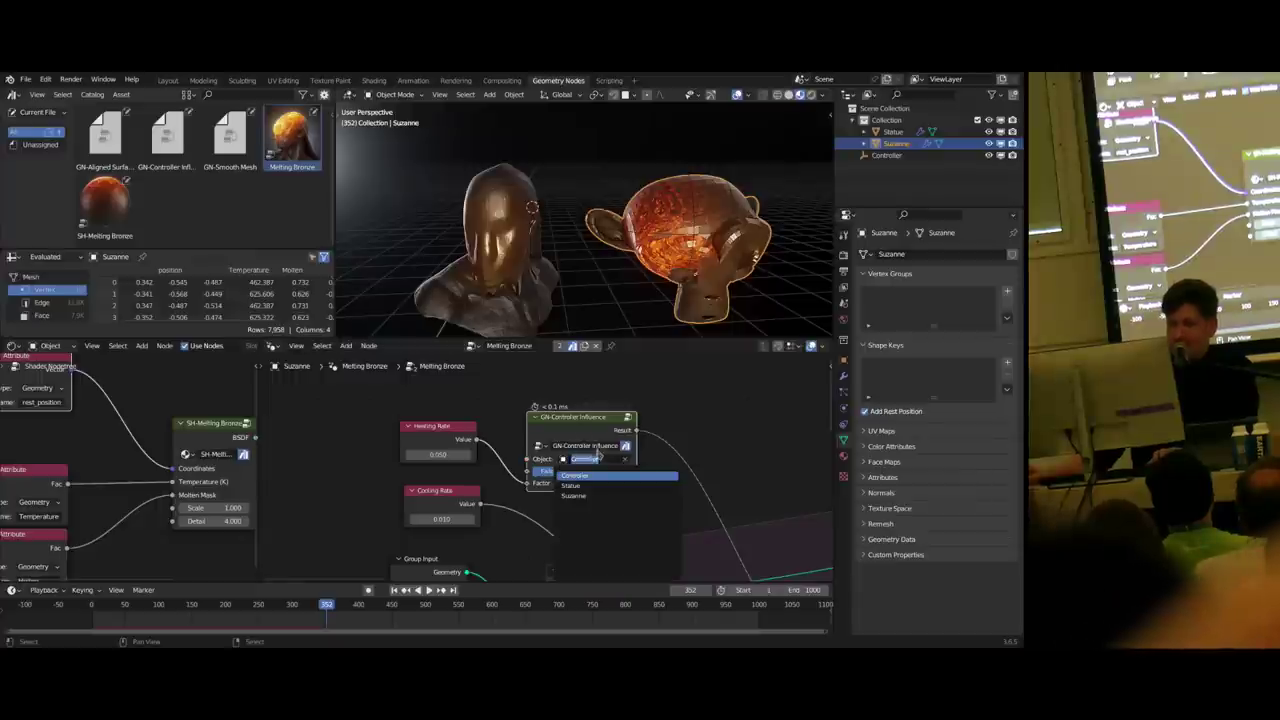
{"action": "left_click", "coordinate": [590, 475]}
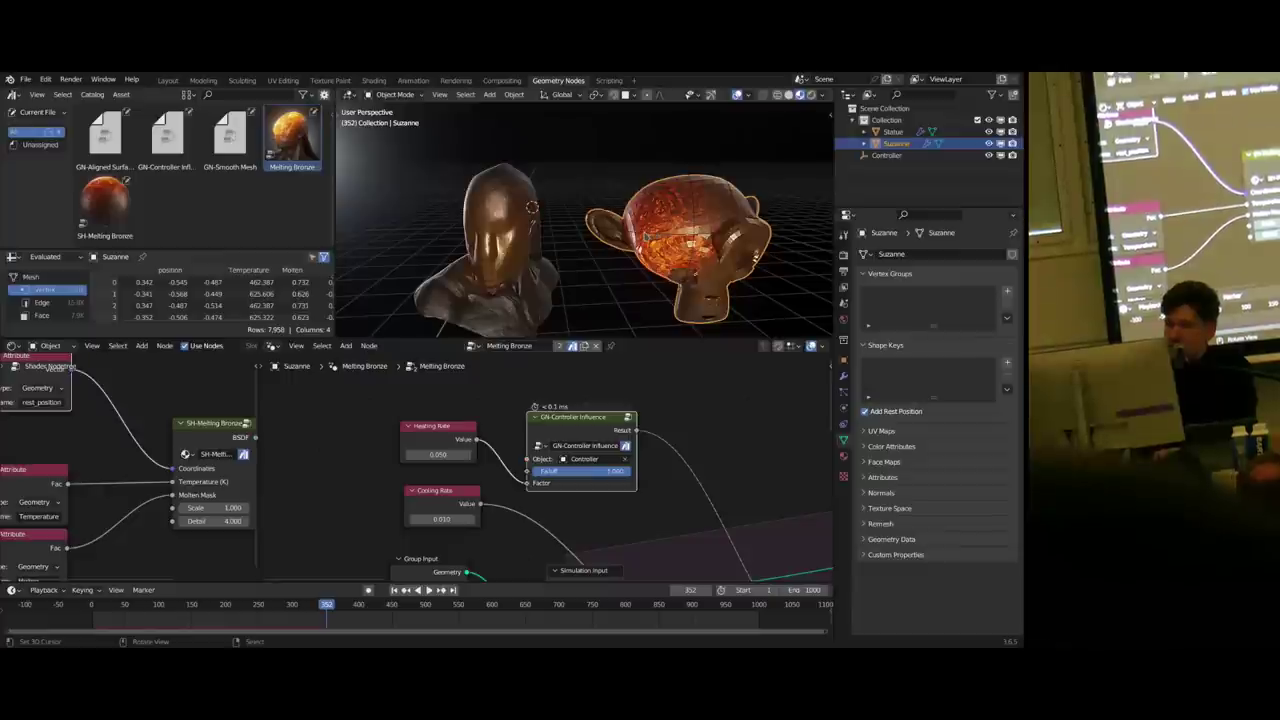
{"action": "scroll", "coordinate": [663, 386], "scroll_direction": "down", "scroll_amount": 8}
{"action": "left_click_drag", "start_coordinate": [698, 389], "coordinate": [534, 510]}
{"action": "middle_click_drag", "start_coordinate": [555, 463], "coordinate": [519, 410]}
{"action": "scroll", "coordinate": [519, 426], "scroll_direction": "down", "scroll_amount": 1}
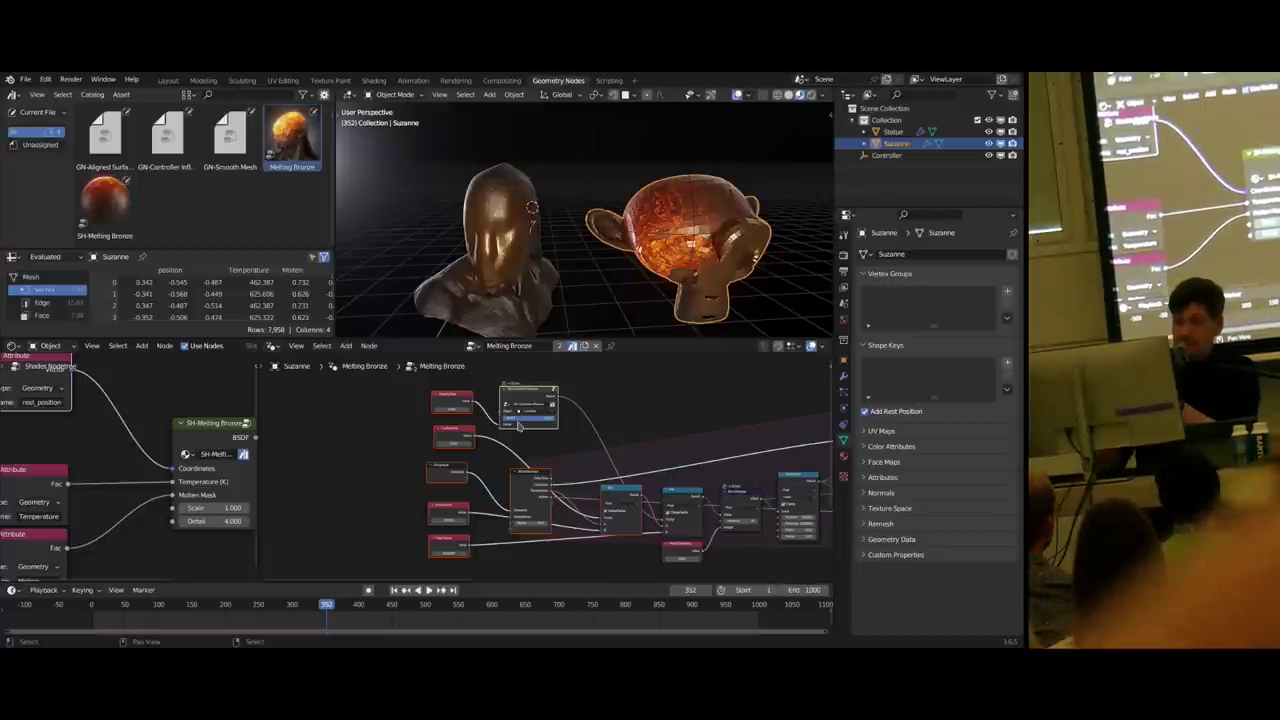
- Move the Controller from the monkey back around the bust's head
{"action": "left_click", "coordinate": [600, 180]}
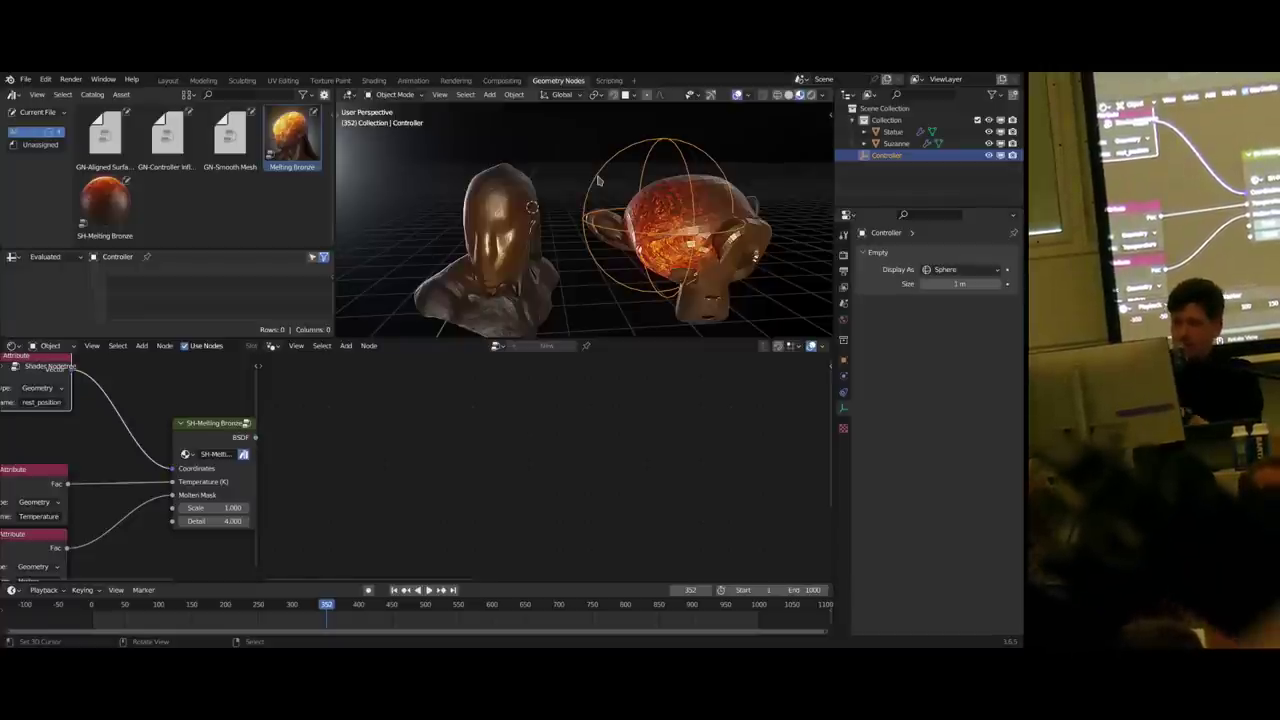
{"action": "key", "text": "g"}
{"action": "left_click", "coordinate": [468, 212]}
{"action": "middle_click_drag", "start_coordinate": [468, 212], "coordinate": [535, 232]}
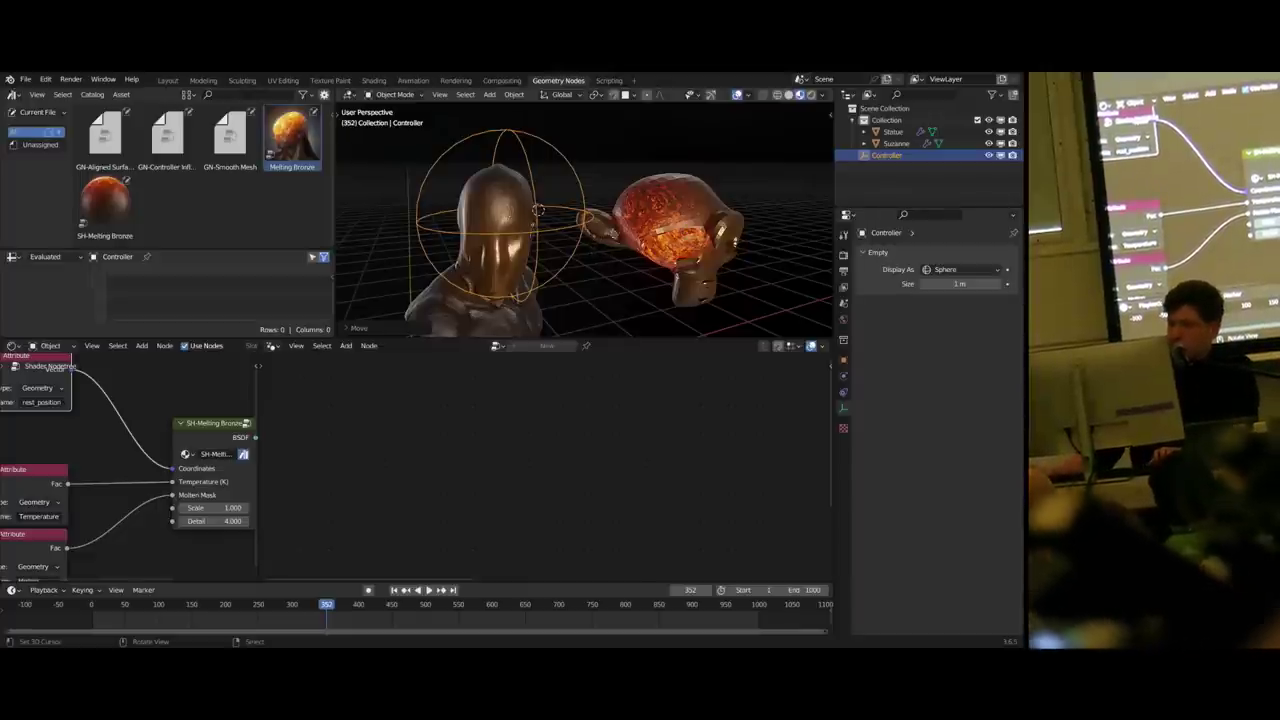
- Select the bust, clear the Object reference of its GN-Controller Influence node, and shift that node away from the Heating Rate node
{"action": "left_click", "coordinate": [505, 255]}
{"action": "middle_click_drag", "start_coordinate": [496, 372], "coordinate": [520, 396]}
{"action": "scroll", "coordinate": [510, 422], "scroll_direction": "up", "scroll_amount": 15}
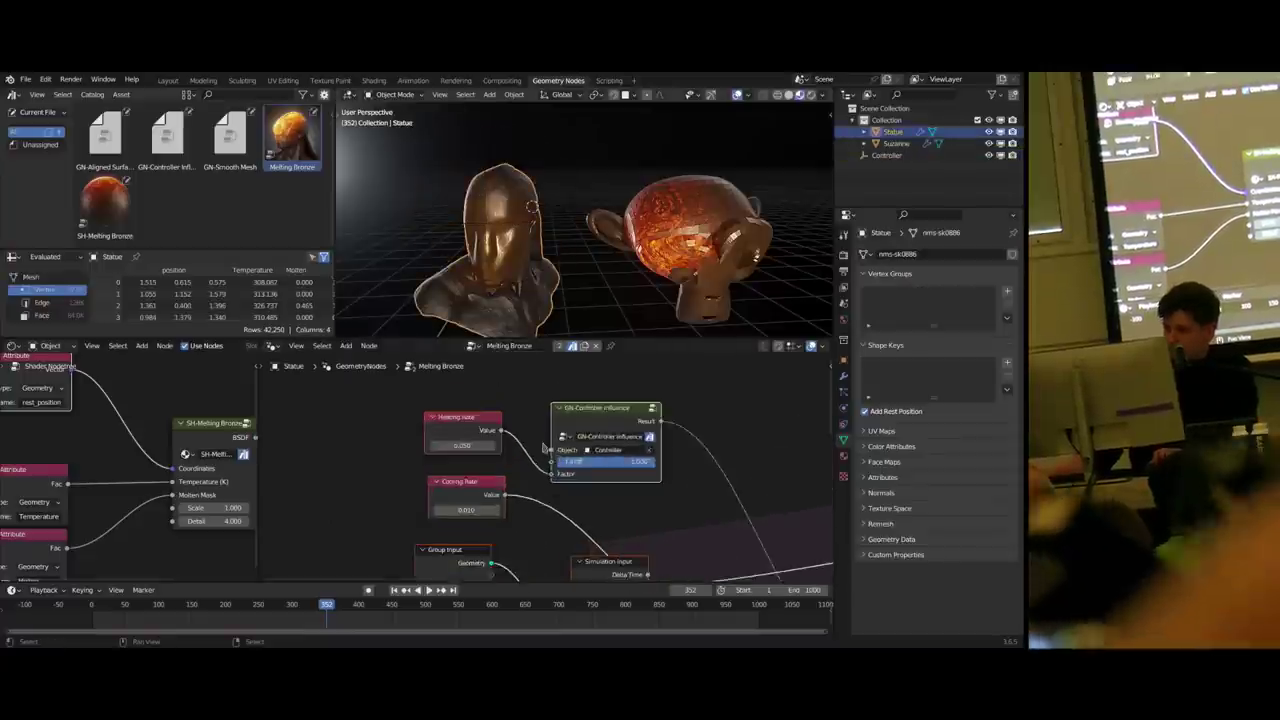
{"action": "scroll", "coordinate": [549, 470], "scroll_direction": "down", "scroll_amount": 5}
{"action": "left_click", "coordinate": [699, 472]}
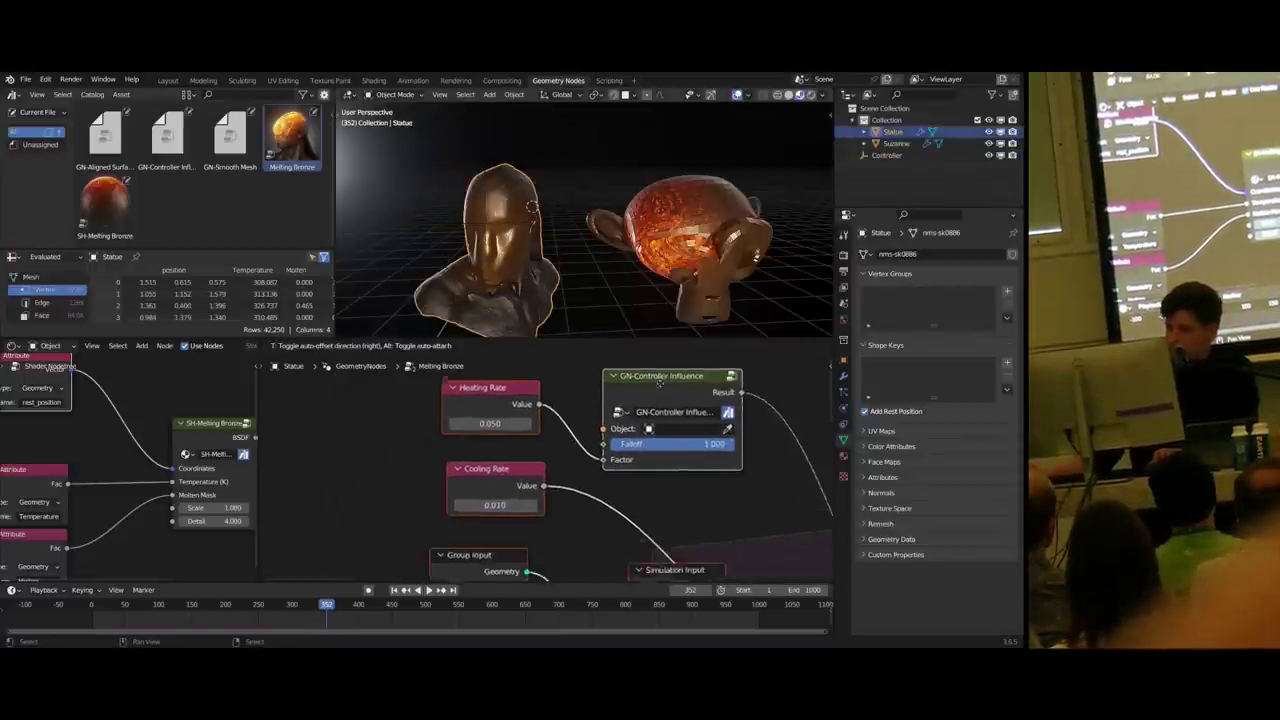
{"action": "left_click_drag", "start_coordinate": [636, 446], "coordinate": [675, 390]}
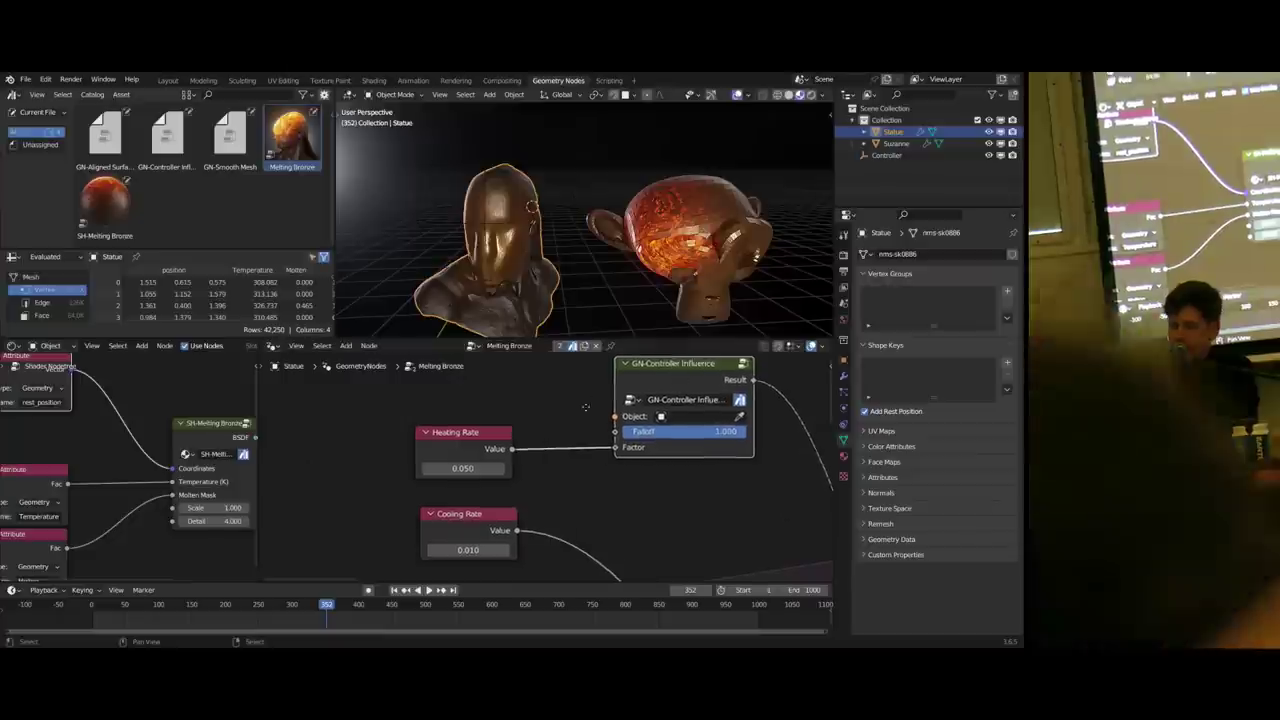
- Expose the Object socket of the GN-Controller Influence node by linking it to a new Group Input node
{"action": "middle_click_drag", "start_coordinate": [604, 409], "coordinate": [570, 473]}
{"action": "left_click_drag", "start_coordinate": [592, 475], "coordinate": [412, 406]}
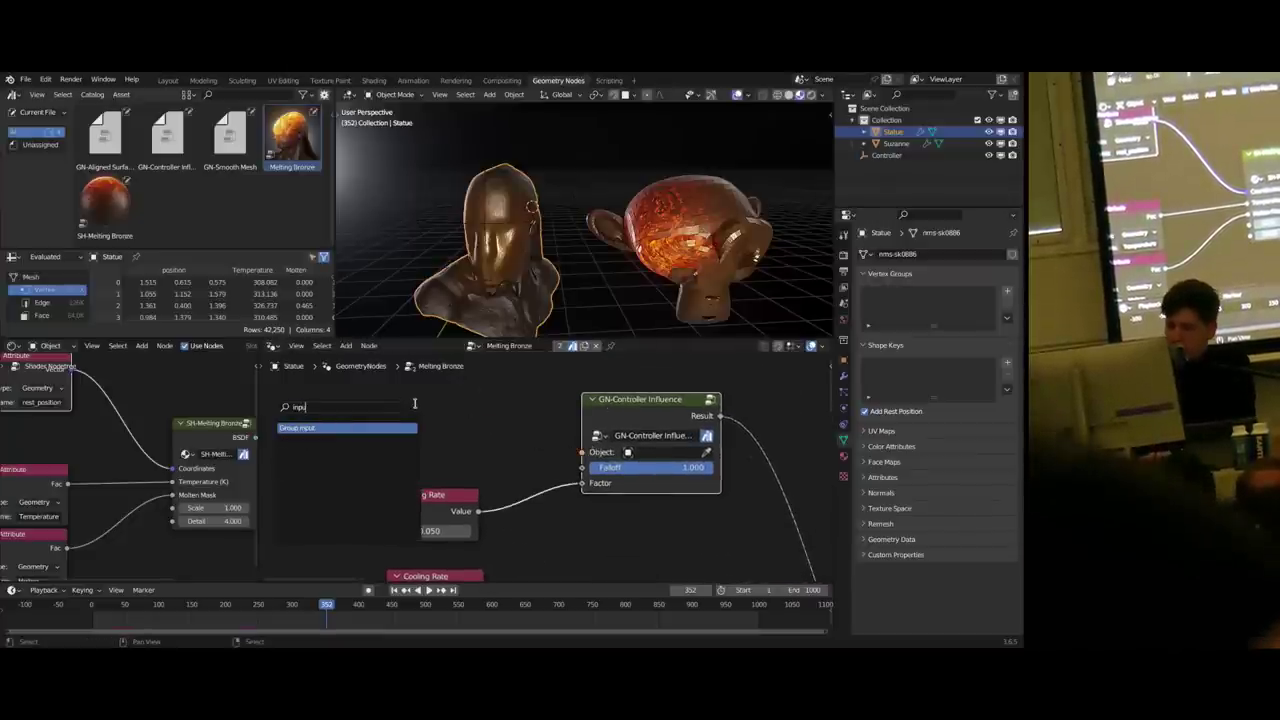
{"action": "type", "text": "input"}
{"action": "key", "text": "Return"}
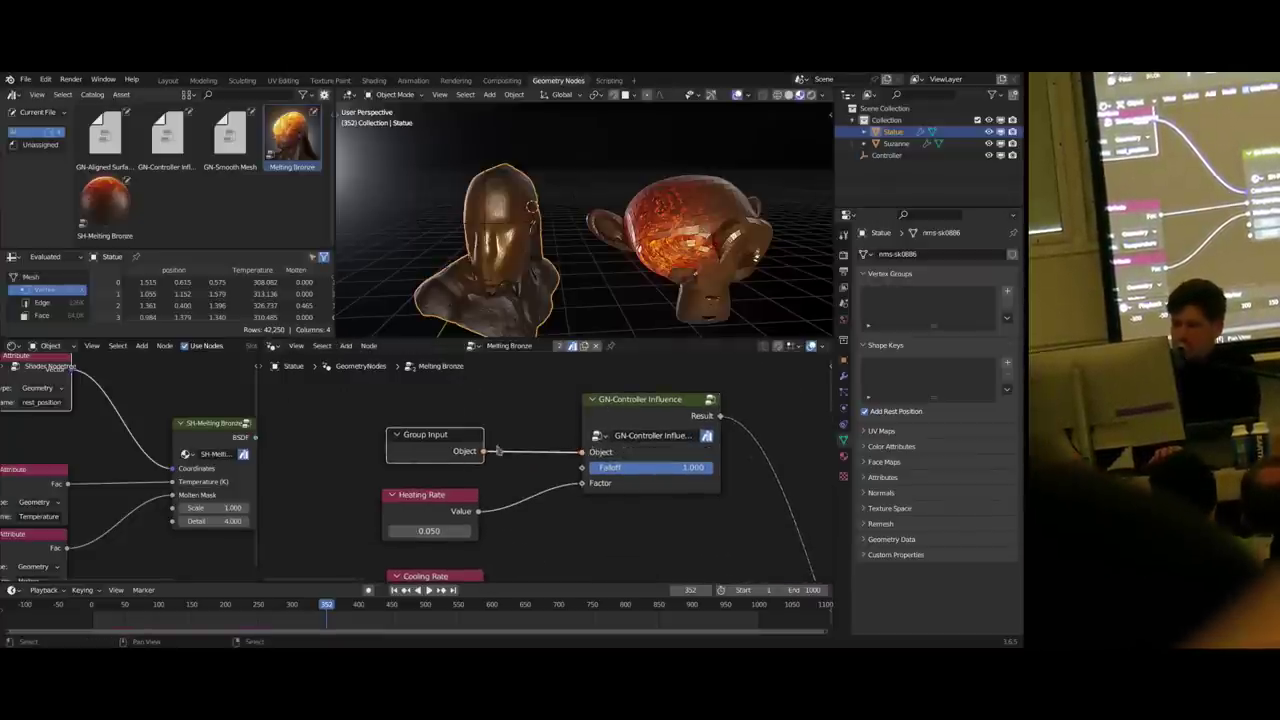
- Reposition the GN-Controller Influence node and set Controller as the Object input of the bust's Melting Bronze modifier
{"action": "left_click", "coordinate": [843, 376]}
{"action": "left_click_drag", "start_coordinate": [651, 423], "coordinate": [606, 443]}
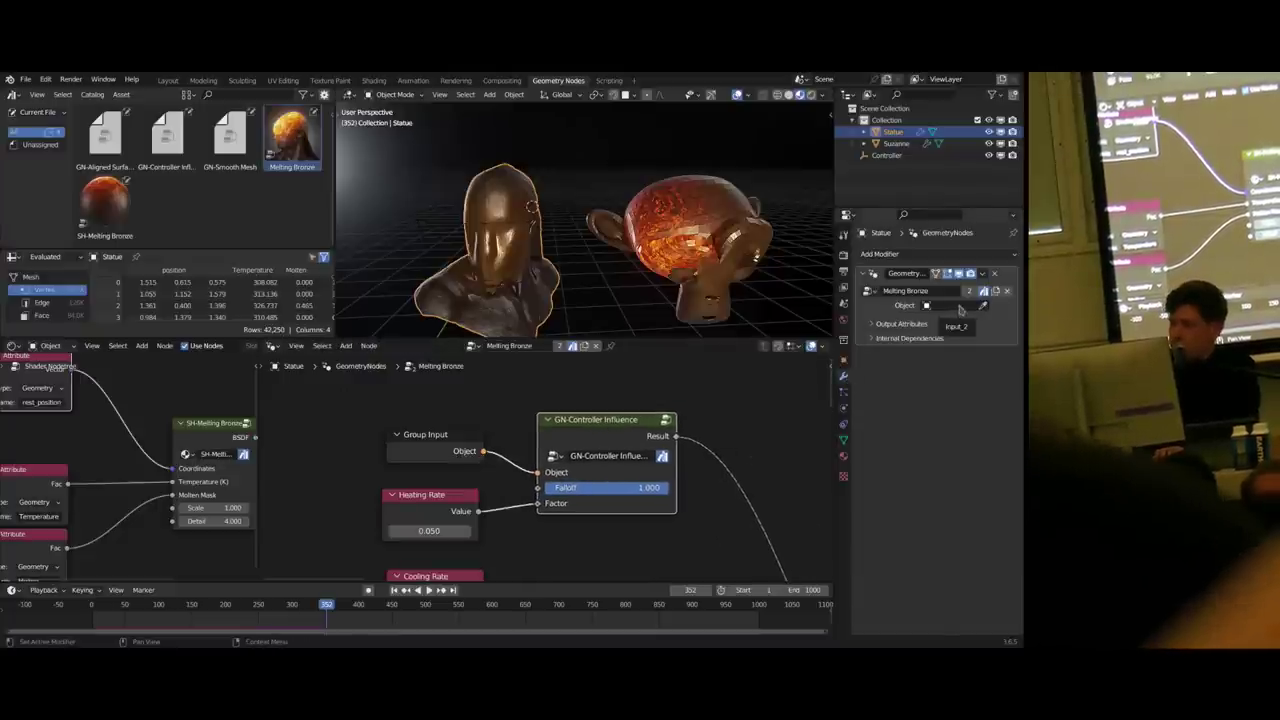
{"action": "left_click", "coordinate": [983, 305]}
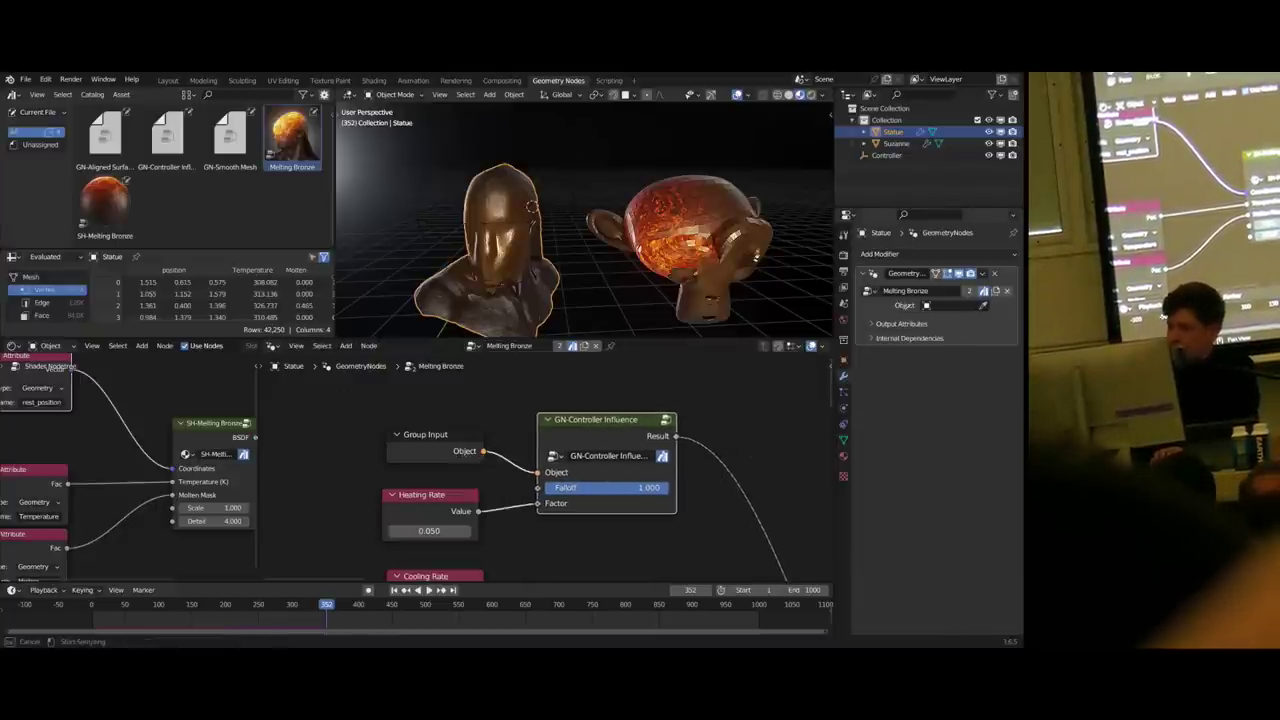
{"action": "left_click", "coordinate": [558, 172]}
- Replay the simulation from the start, stop it, and hide the monkey
{"action": "key", "text": "space"}
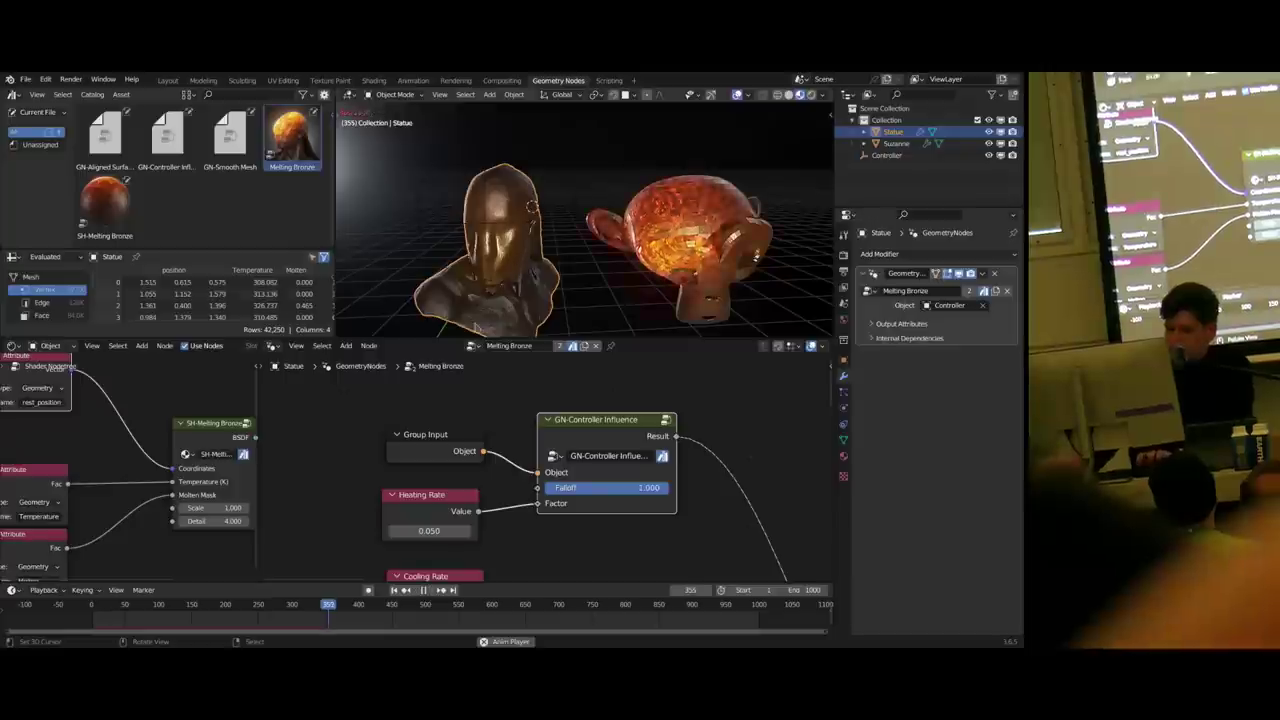
{"action": "left_click", "coordinate": [76, 604]}
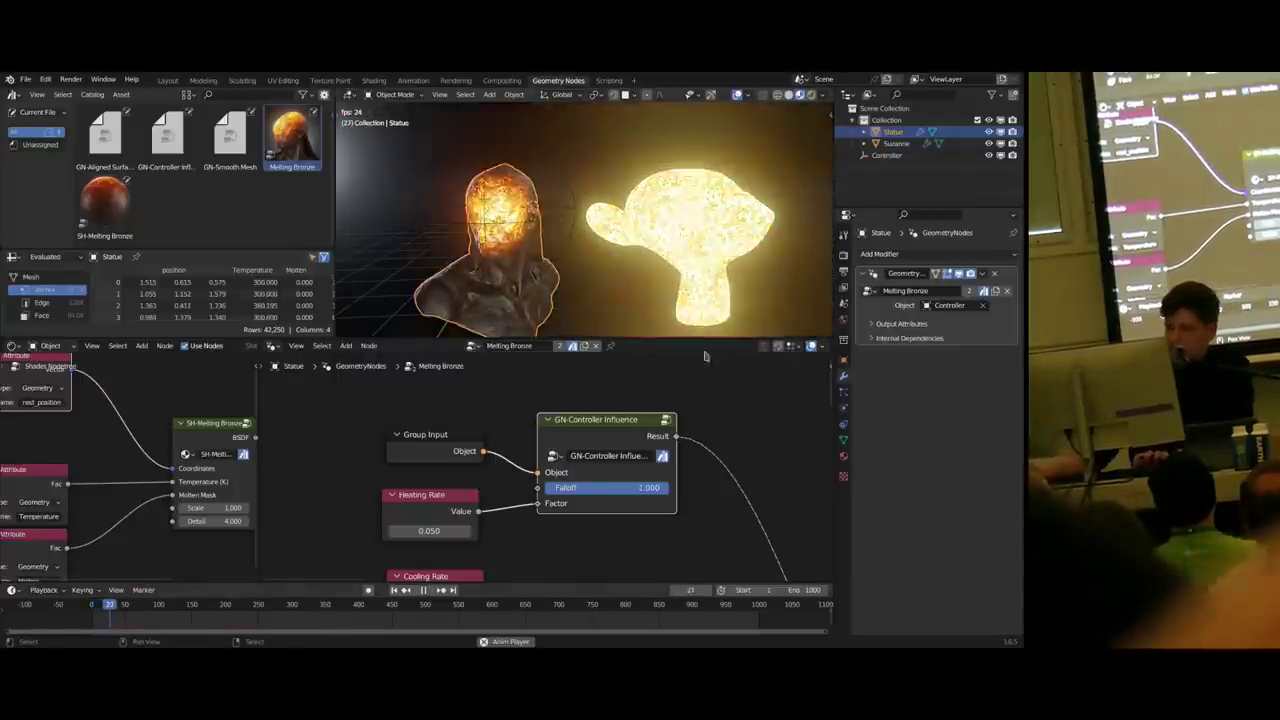
{"action": "key", "text": "space"}
{"action": "left_click", "coordinate": [718, 245]}
{"action": "key", "text": "h"}
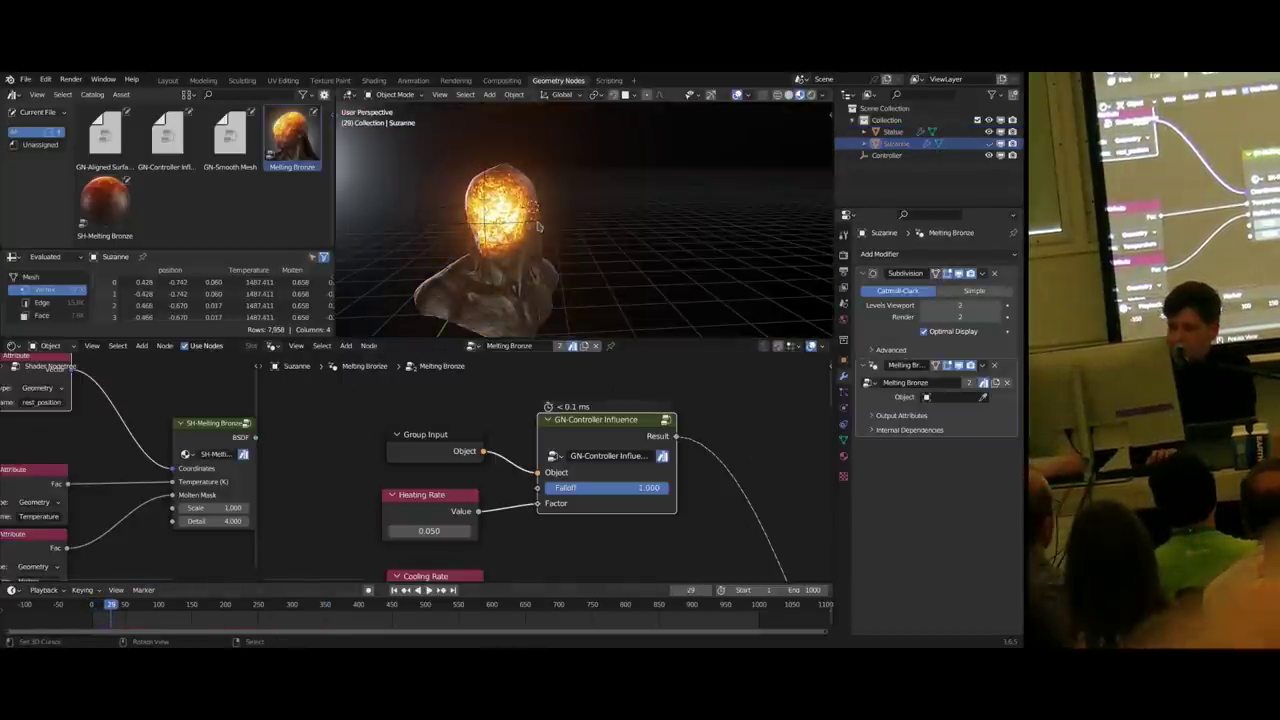
- Play the simulation while moving the Controller from the bust's head down to its shoulder
{"action": "left_click", "coordinate": [540, 228]}
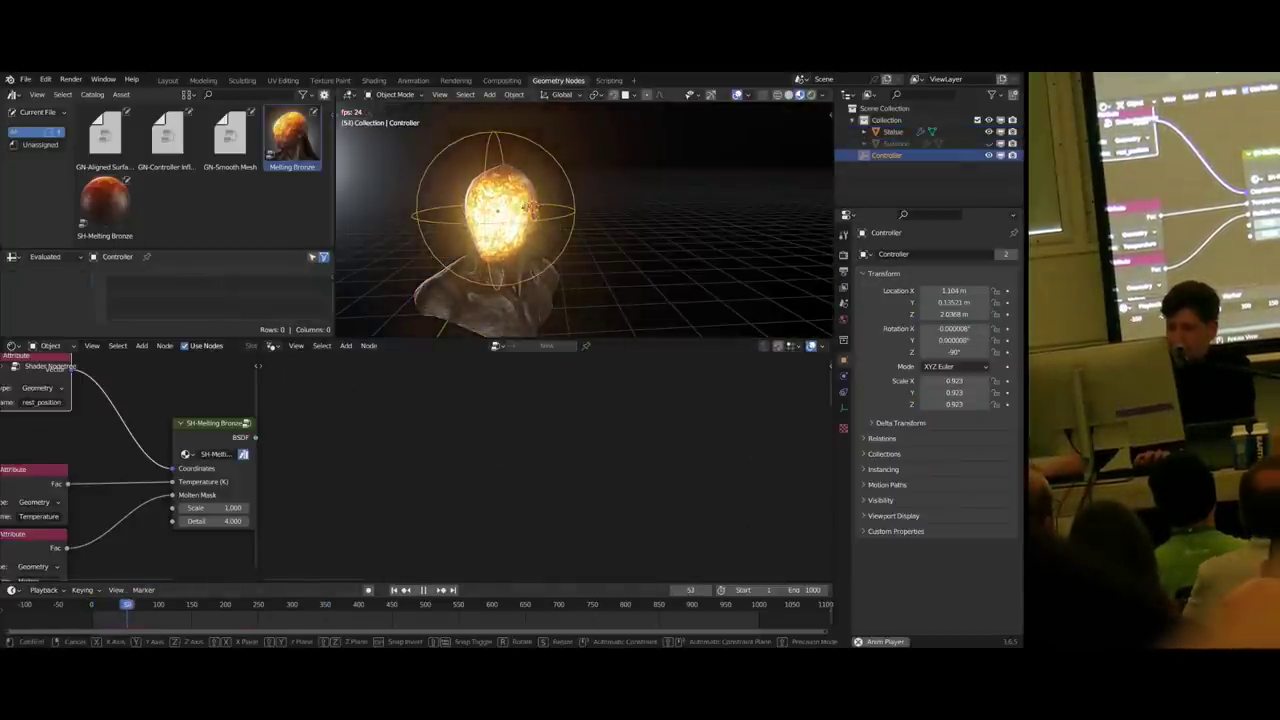
{"action": "key", "text": "g"}
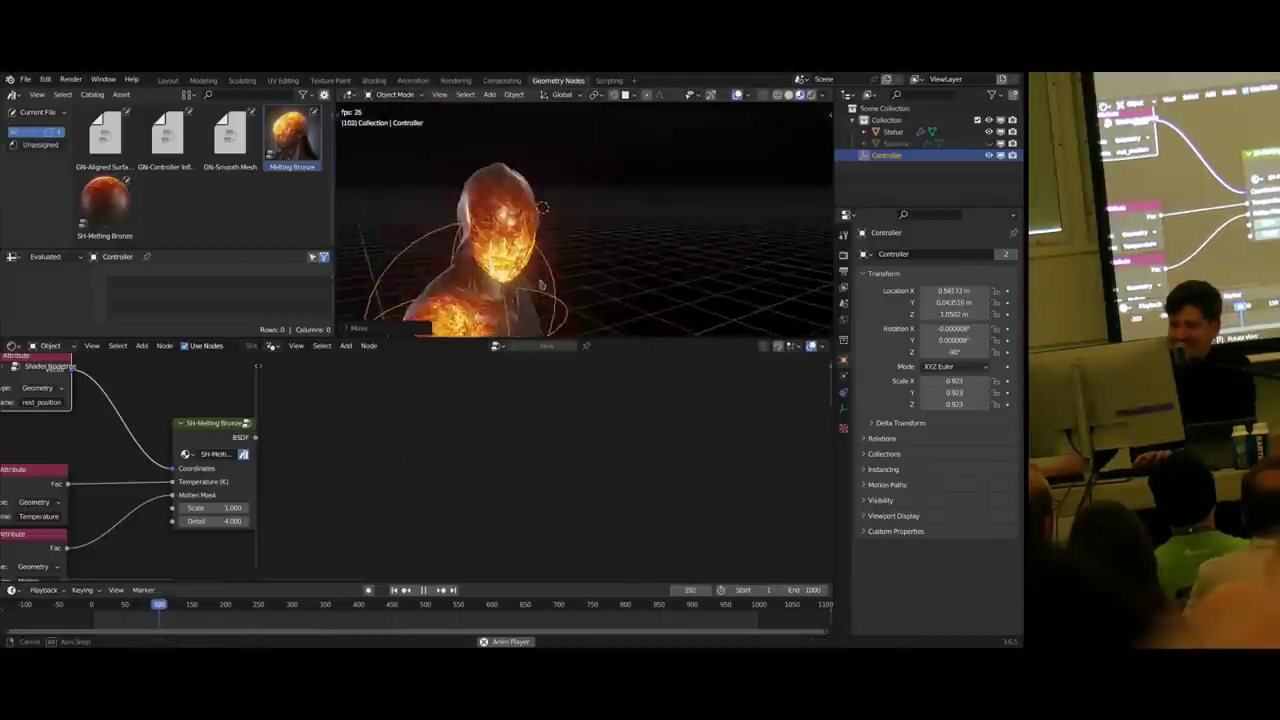
{"action": "key", "text": "g"}
{"action": "middle_click_drag", "start_coordinate": [497, 283], "coordinate": [460, 283]}
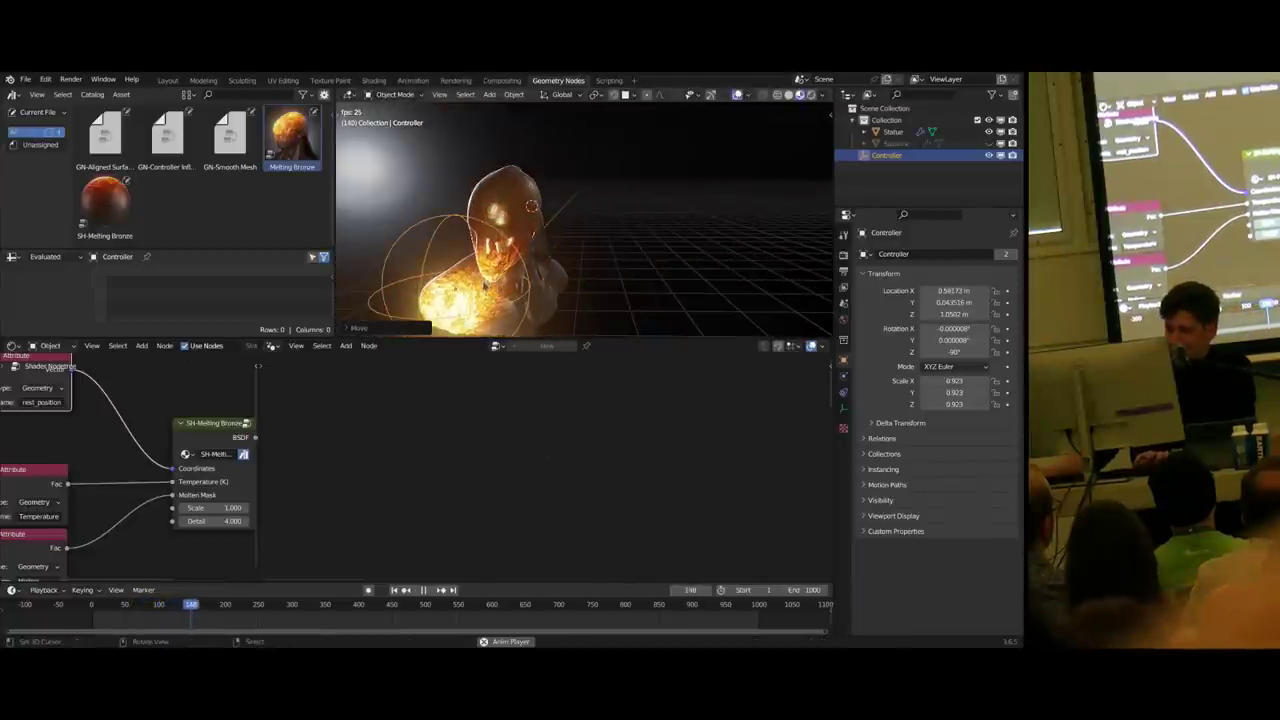
- Show the monkey again, replay the simulation briefly from the start, and select the monkey
{"action": "key", "text": "space"}
{"action": "left_click", "coordinate": [90, 619]}
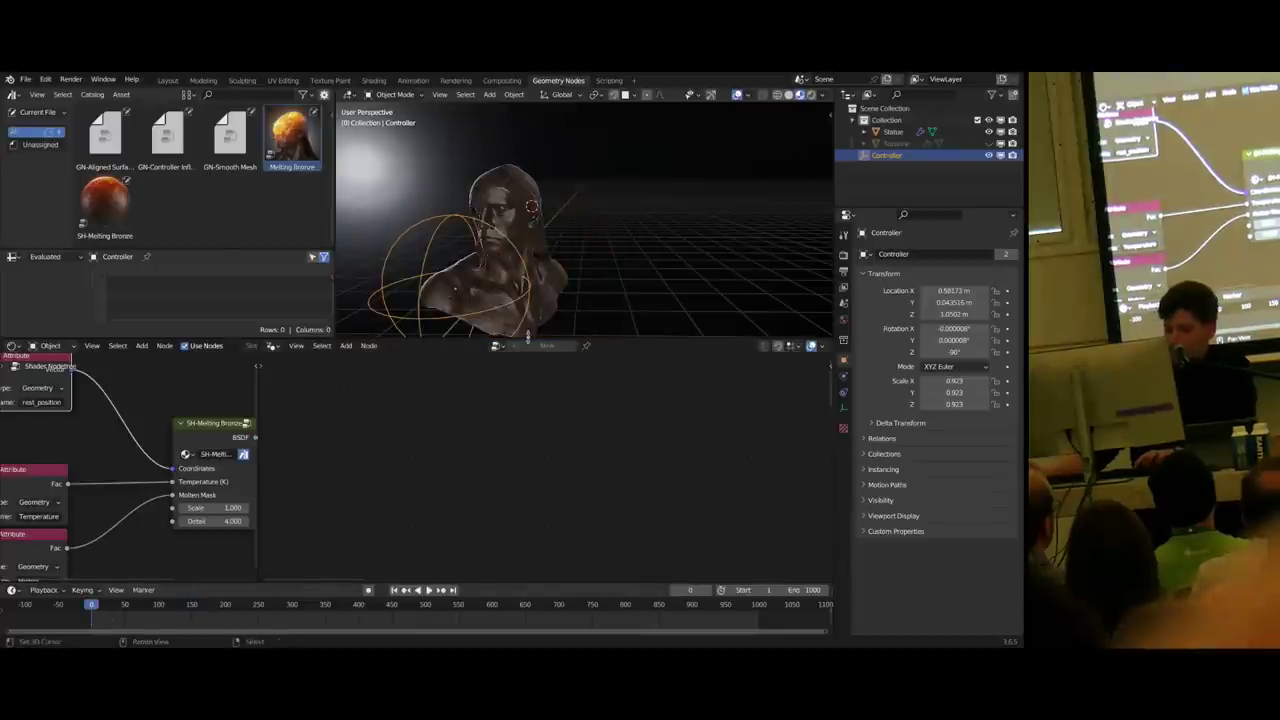
{"action": "key", "text": "space"}
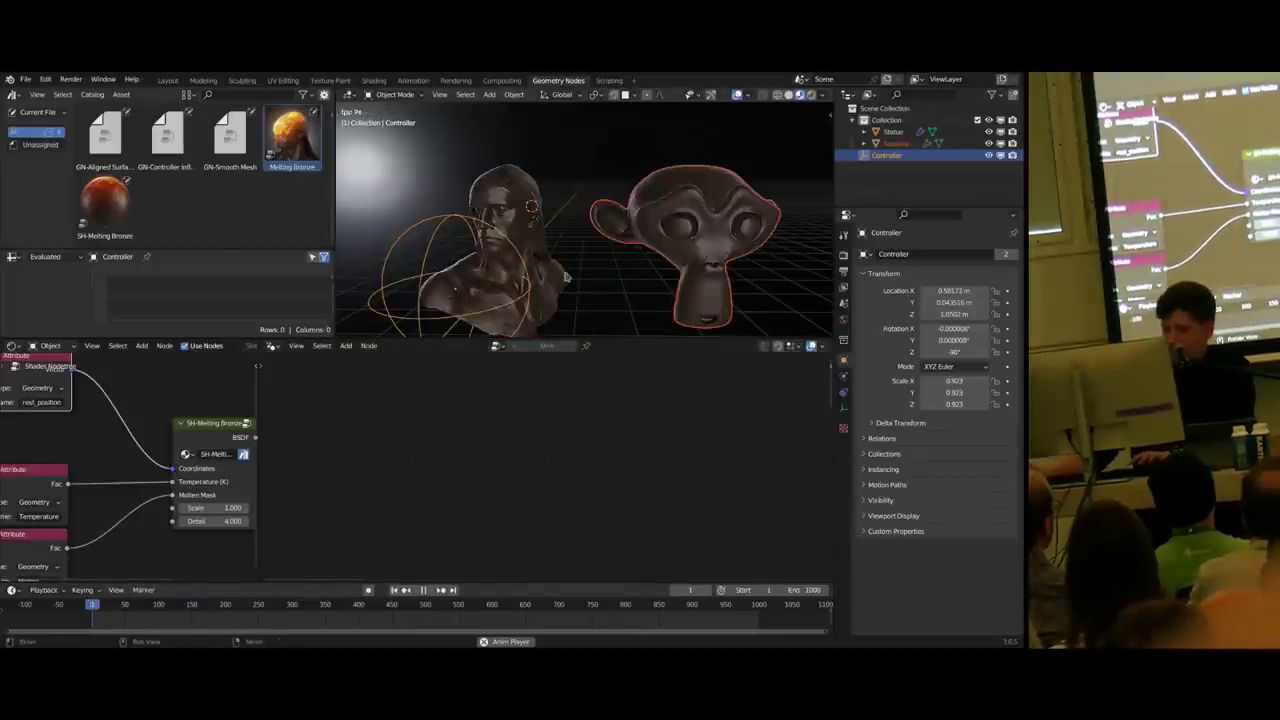
{"action": "key", "text": "space"}
{"action": "left_click", "coordinate": [681, 236]}
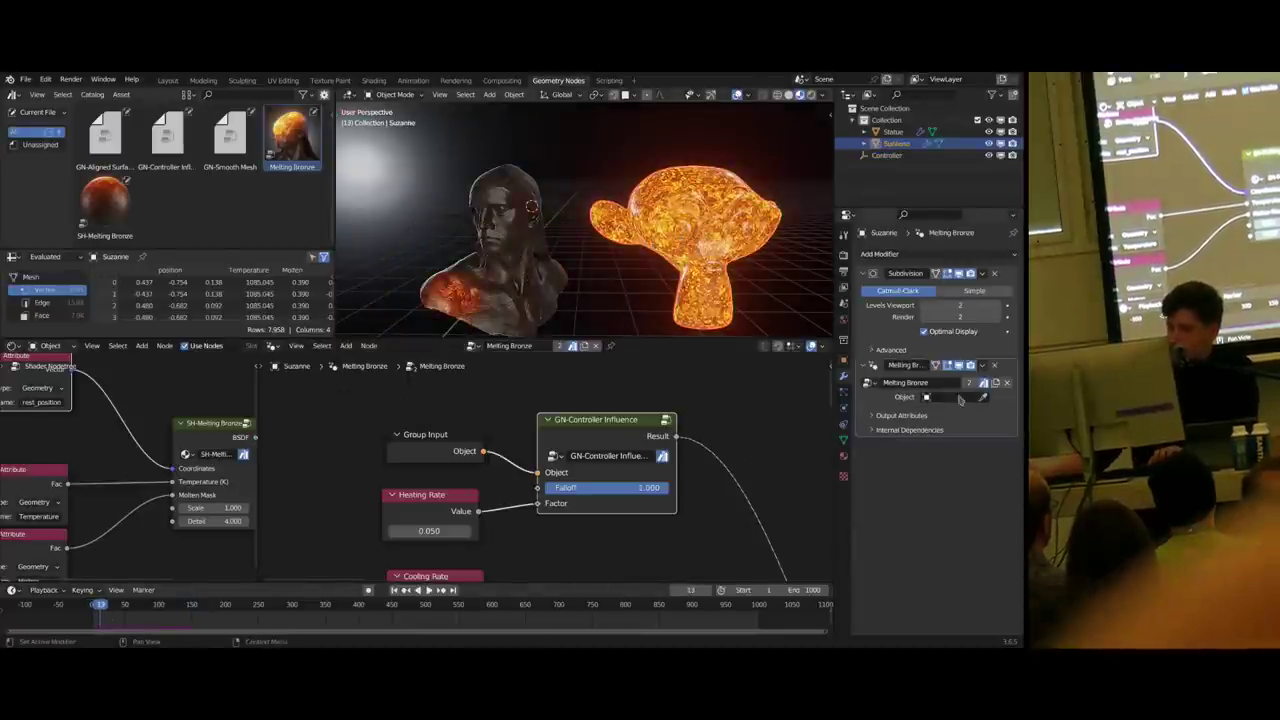
- Move the Controller from the bust's shoulder up around its head
{"action": "left_click", "coordinate": [438, 229]}
{"action": "key", "text": "g"}
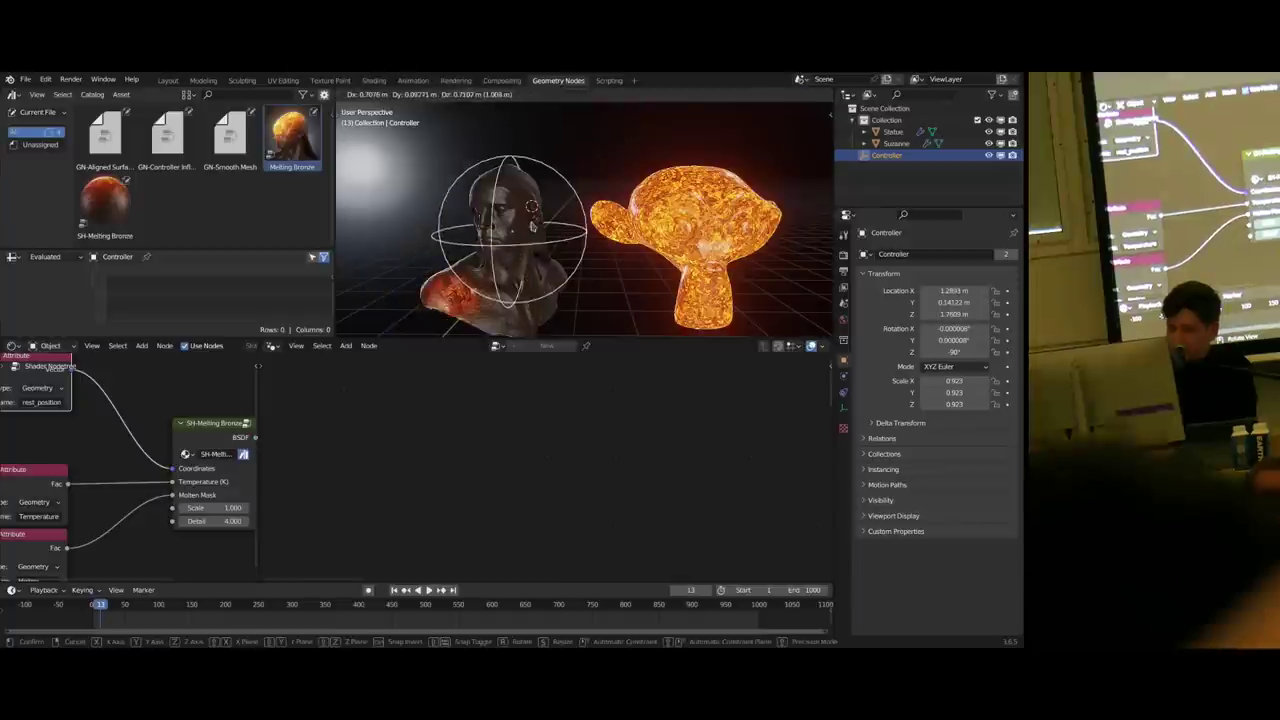
{"action": "left_click", "coordinate": [537, 254]}
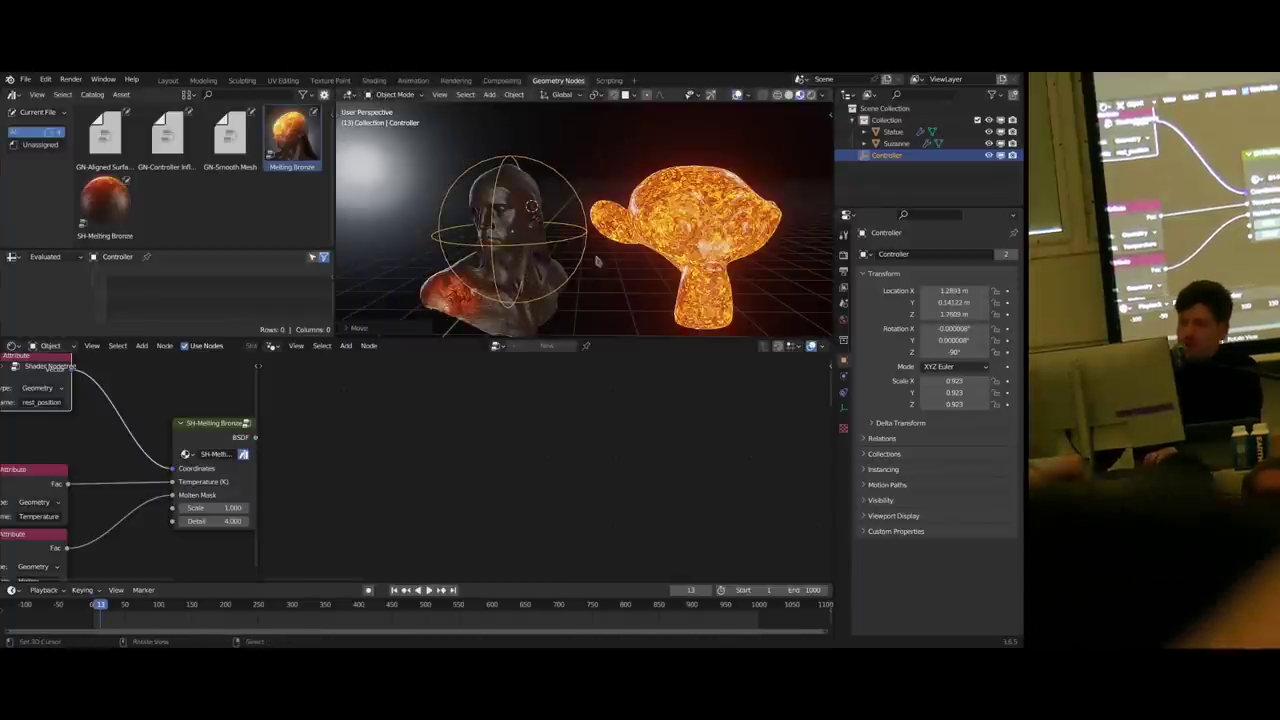
- Duplicate the Controller over the monkey and set the copy as the Object of the monkey's Melting Bronze modifier
{"action": "key", "text": "shift+d"}
{"action": "left_click", "coordinate": [710, 224]}
{"action": "left_click", "coordinate": [710, 224]}
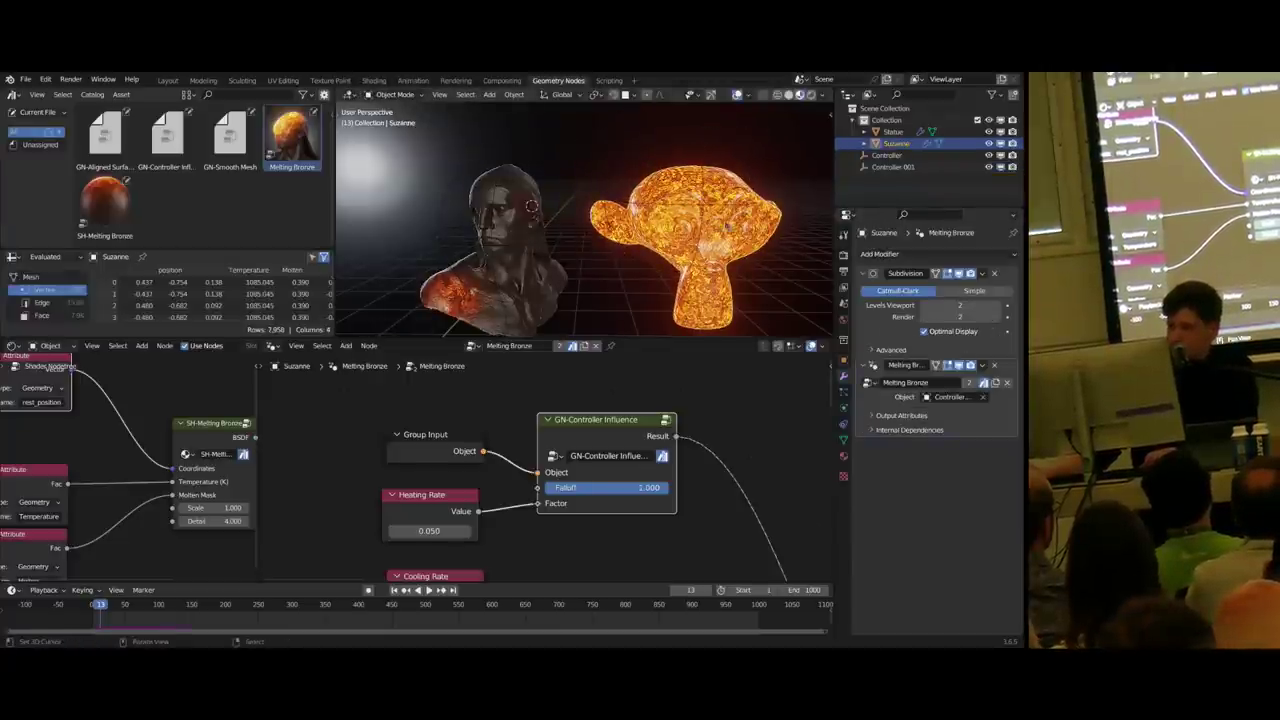
- Replay the simulation from the start while moving the duplicated controller across the monkey's head
{"action": "left_click", "coordinate": [73, 624]}
{"action": "key", "text": "space"}
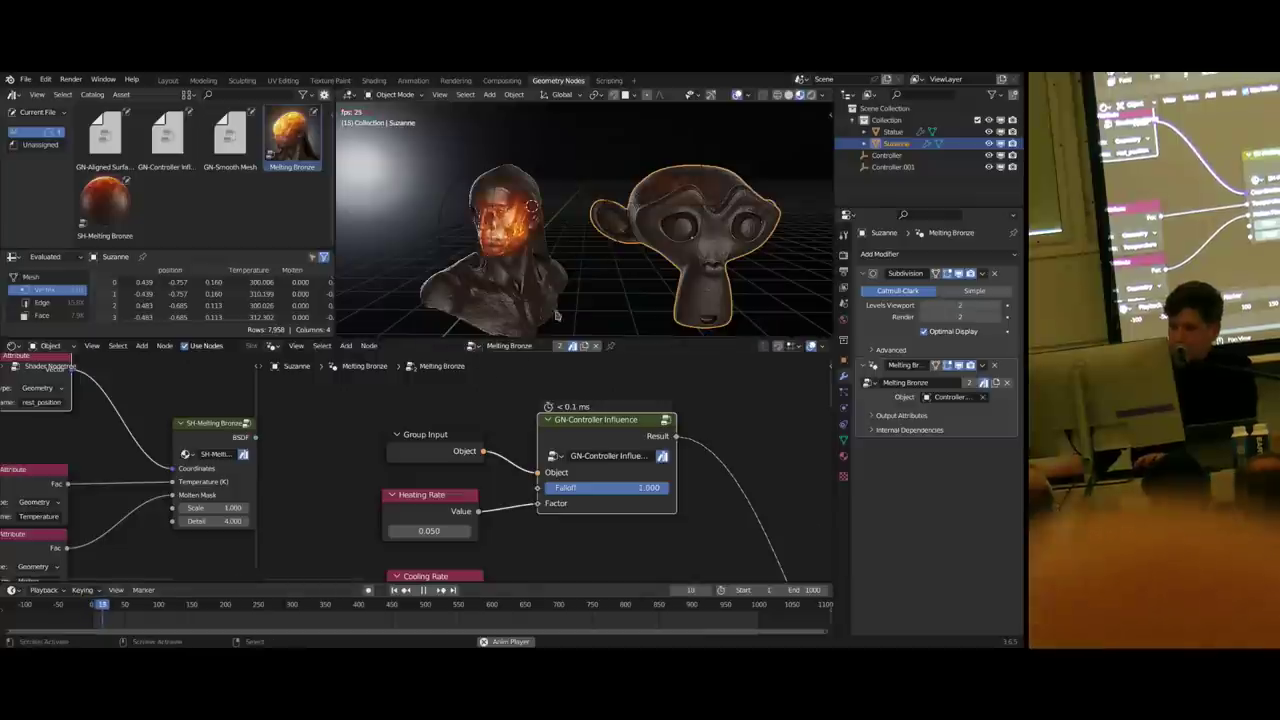
{"action": "right_click", "coordinate": [679, 199]}
{"action": "key", "text": "g"}
{"action": "left_click", "coordinate": [714, 272]}
{"action": "mouse_move", "coordinate": [714, 272]}
{"action": "middle_mouse_down"}
{"action": "mouse_move", "coordinate": [610, 262]}
{"action": "mouse_move", "coordinate": [716, 283]}
{"action": "middle_mouse_up"}
{"action": "key", "text": "g"}
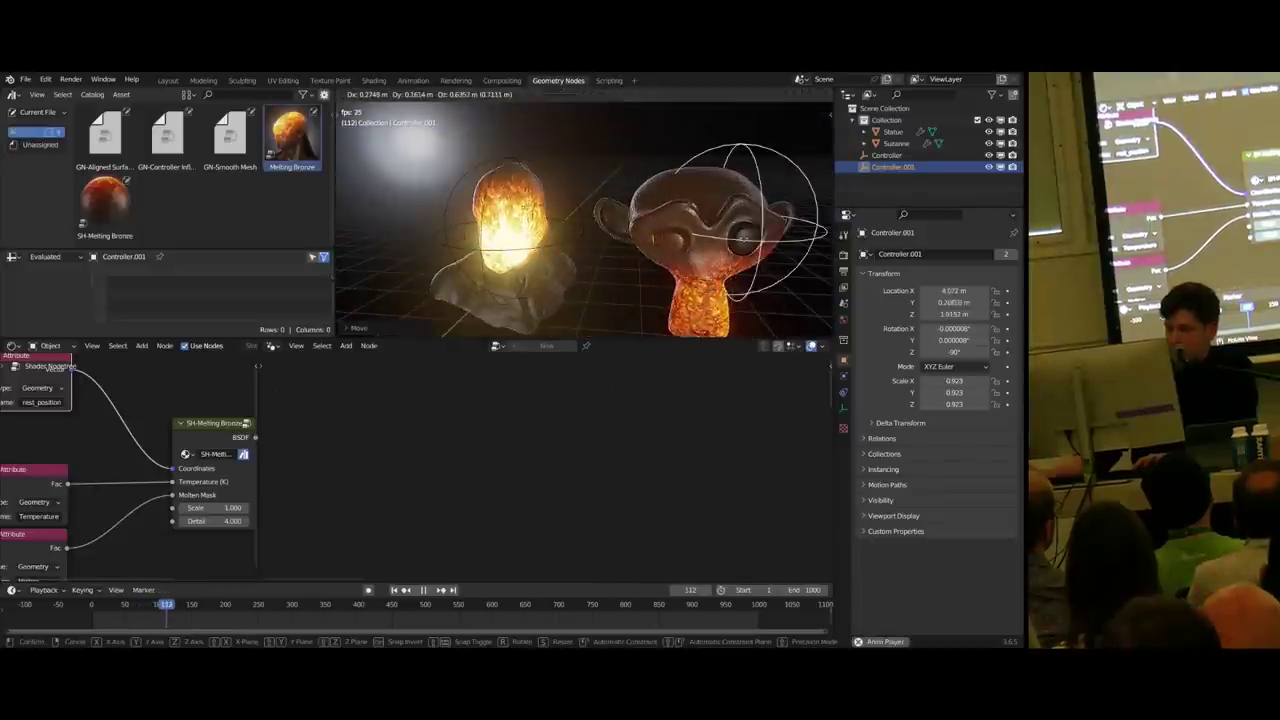
{"action": "mouse_move", "coordinate": [696, 243]}
{"action": "middle_mouse_down"}
{"action": "mouse_move", "coordinate": [648, 243]}
{"action": "mouse_move", "coordinate": [712, 243]}
{"action": "middle_mouse_up"}
- Select the bust and examine how the Group Input feeds the GN-Controller Influence node in its node tree
{"action": "left_click", "coordinate": [540, 270]}
{"action": "scroll", "coordinate": [616, 394], "scroll_direction": "down", "scroll_amount": 4}
{"action": "scroll", "coordinate": [616, 394], "scroll_direction": "up", "scroll_amount": 4}
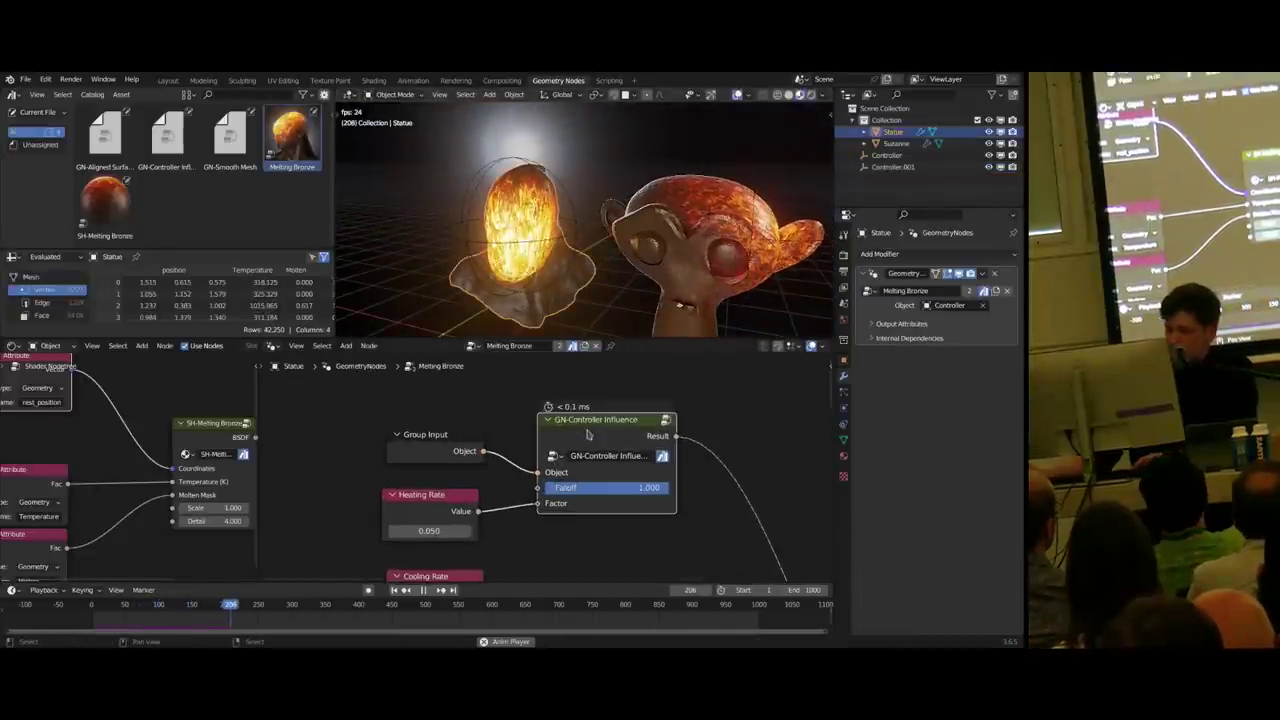
{"action": "left_click_drag", "start_coordinate": [602, 423], "coordinate": [594, 417]}
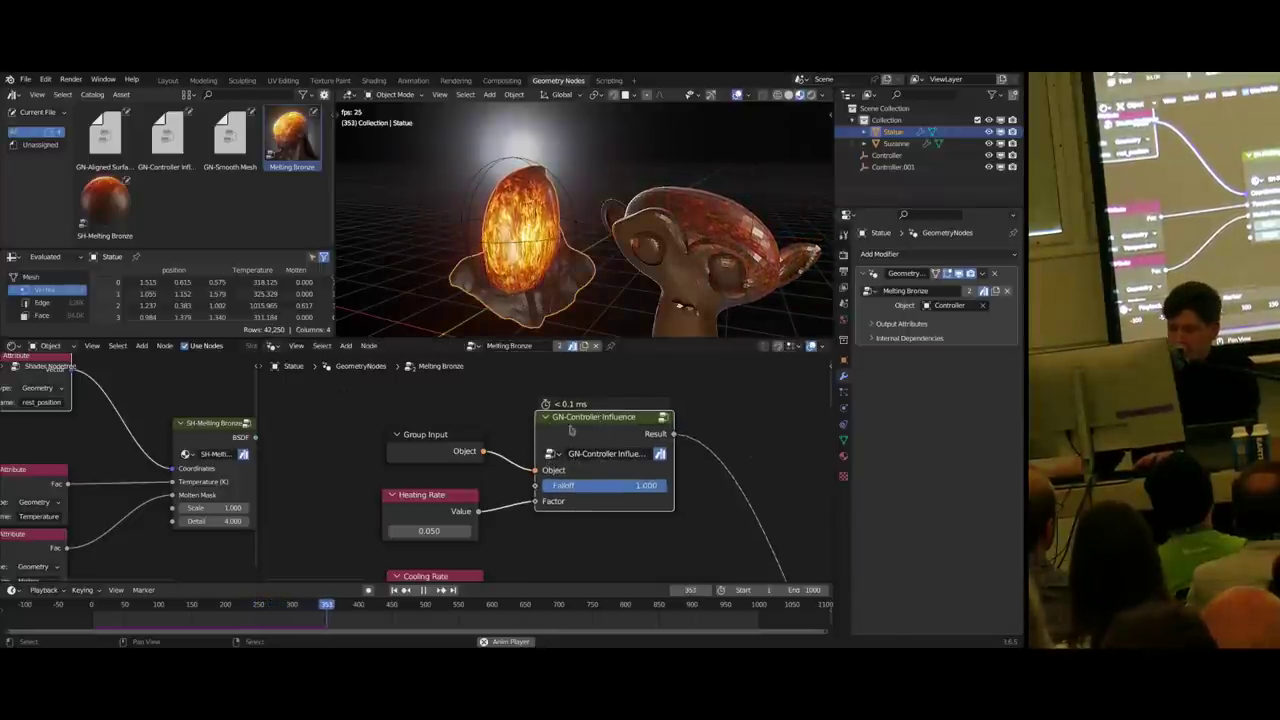
{"action": "scroll", "coordinate": [540, 465], "scroll_direction": "down", "scroll_amount": 1}
{"action": "left_click_drag", "start_coordinate": [710, 377], "coordinate": [349, 538]}
{"action": "scroll", "coordinate": [547, 470], "scroll_direction": "down", "scroll_amount": 1}
{"action": "scroll", "coordinate": [576, 403], "scroll_direction": "up", "scroll_amount": 2}
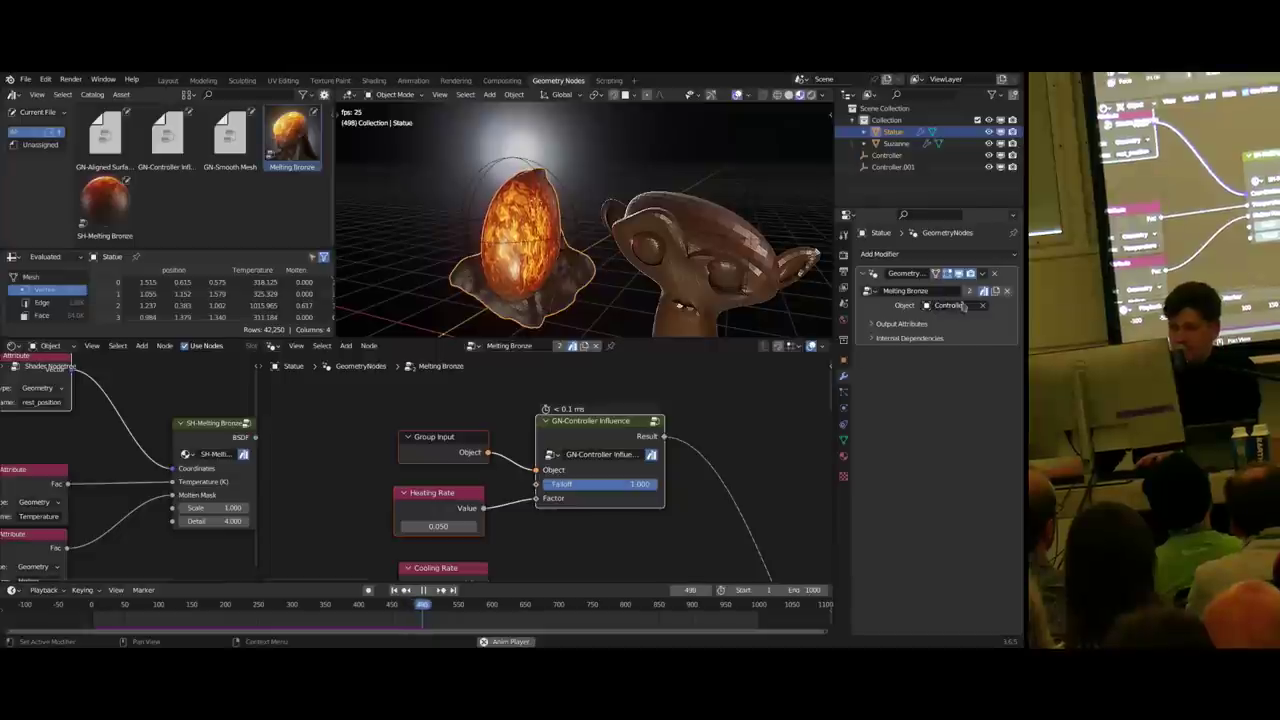
- Select the monkey's controller, stop the playback, and return the timeline to the start
{"action": "middle_click_drag", "start_coordinate": [610, 262], "coordinate": [718, 265]}
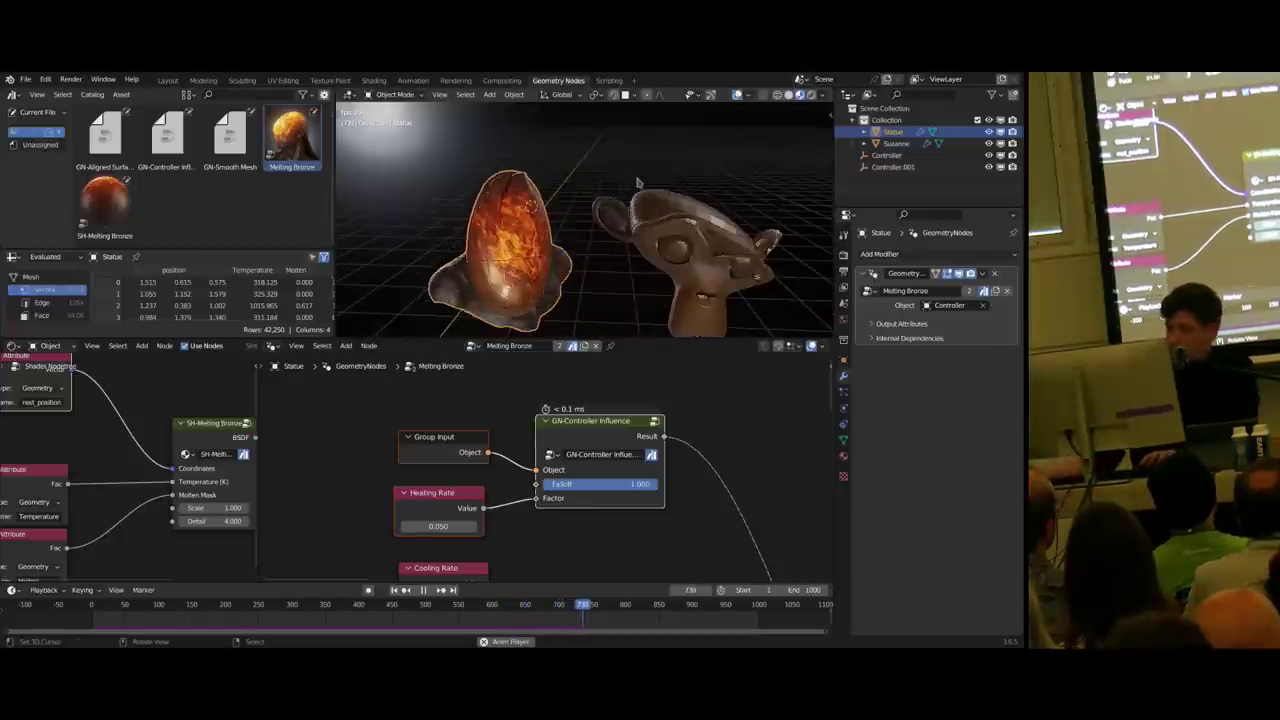
{"action": "left_click", "coordinate": [711, 178]}
{"action": "mouse_move", "coordinate": [711, 178]}
{"action": "middle_mouse_down"}
{"action": "mouse_move", "coordinate": [750, 184]}
{"action": "mouse_move", "coordinate": [730, 186]}
{"action": "middle_mouse_up"}
{"action": "scroll", "coordinate": [750, 184], "scroll_direction": "up", "scroll_amount": 1}
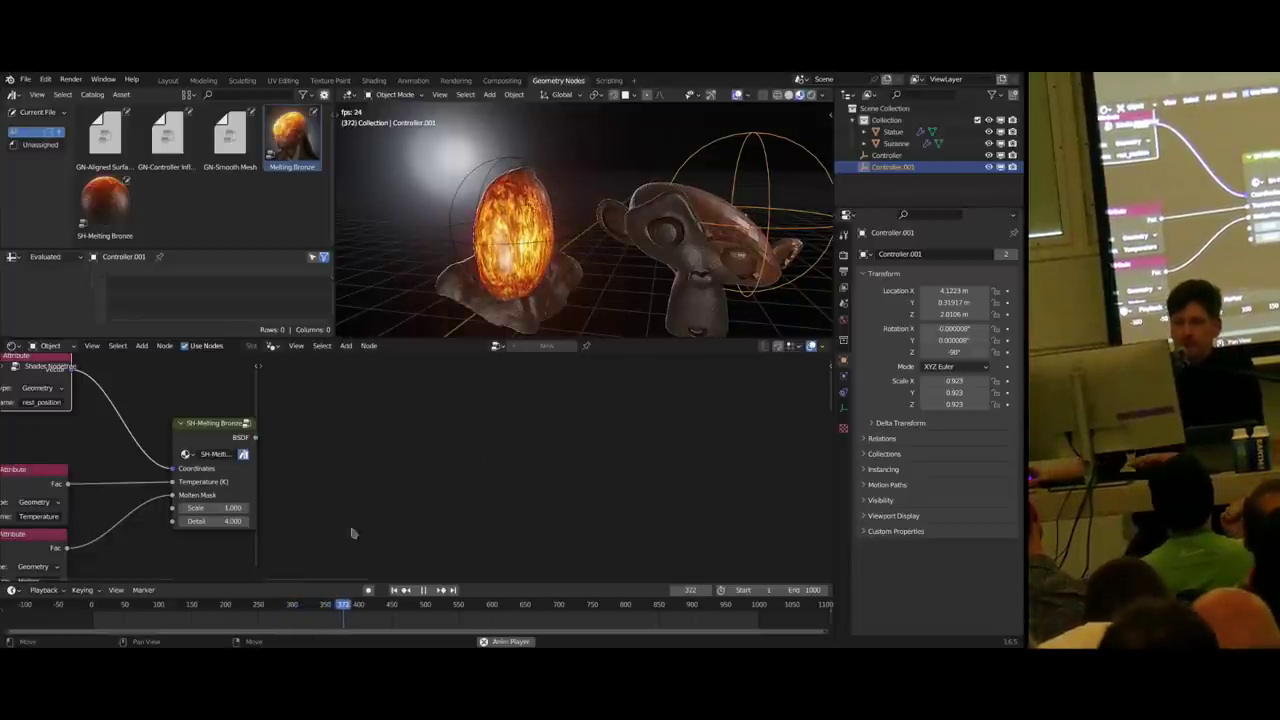
{"action": "key", "text": "space"}
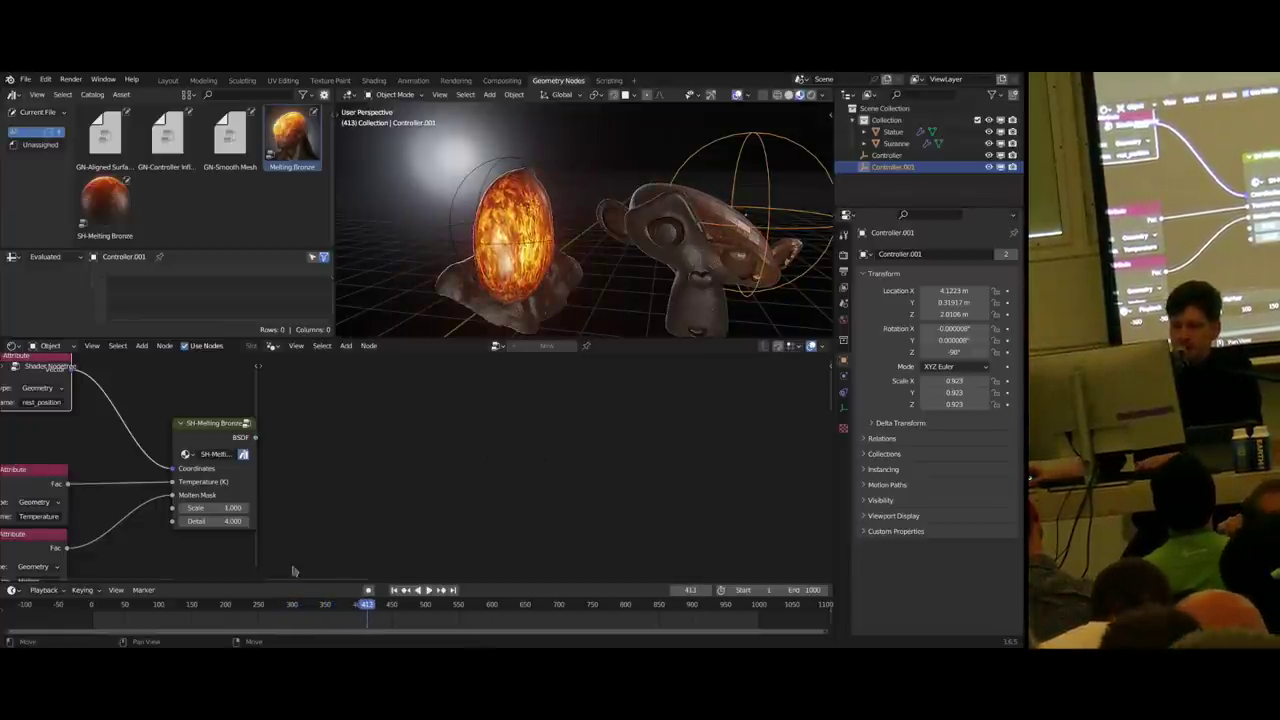
{"action": "left_click", "coordinate": [93, 607]}
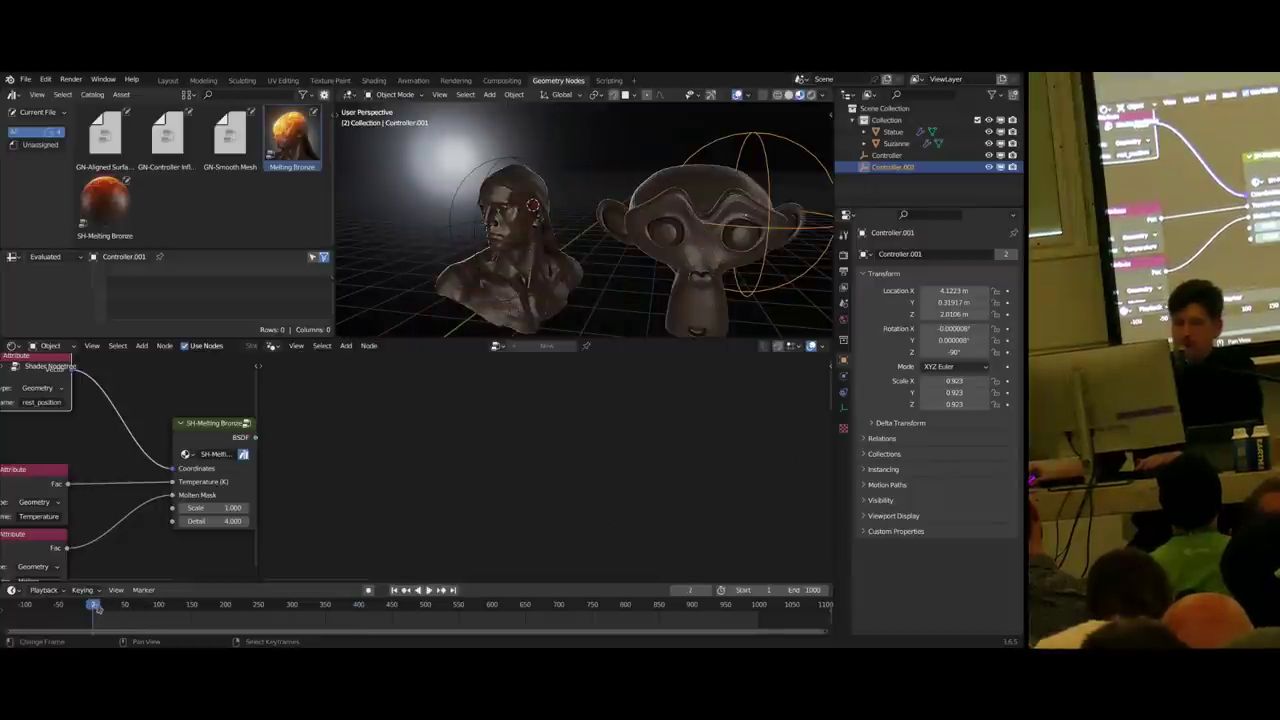
- Select the bust, display its mesh data properties, and examine the Group Input node's Object link
{"action": "left_click", "coordinate": [533, 254]}
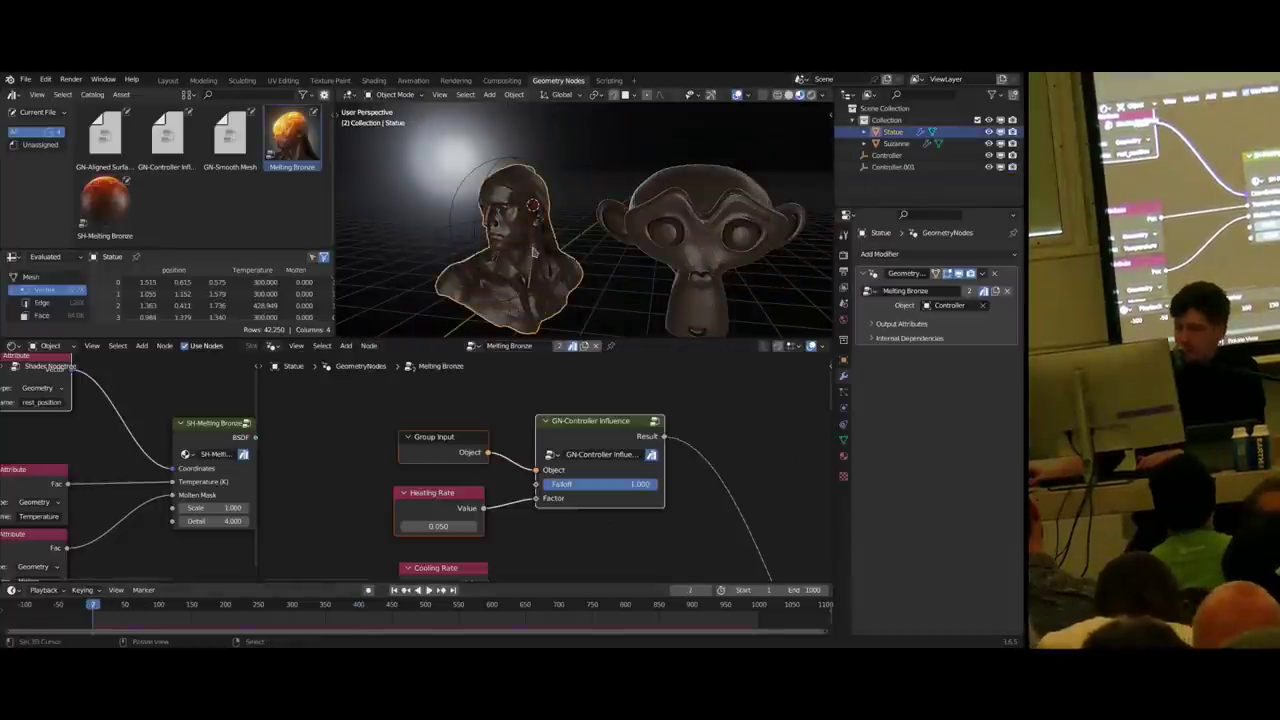
{"action": "left_click", "coordinate": [844, 441]}
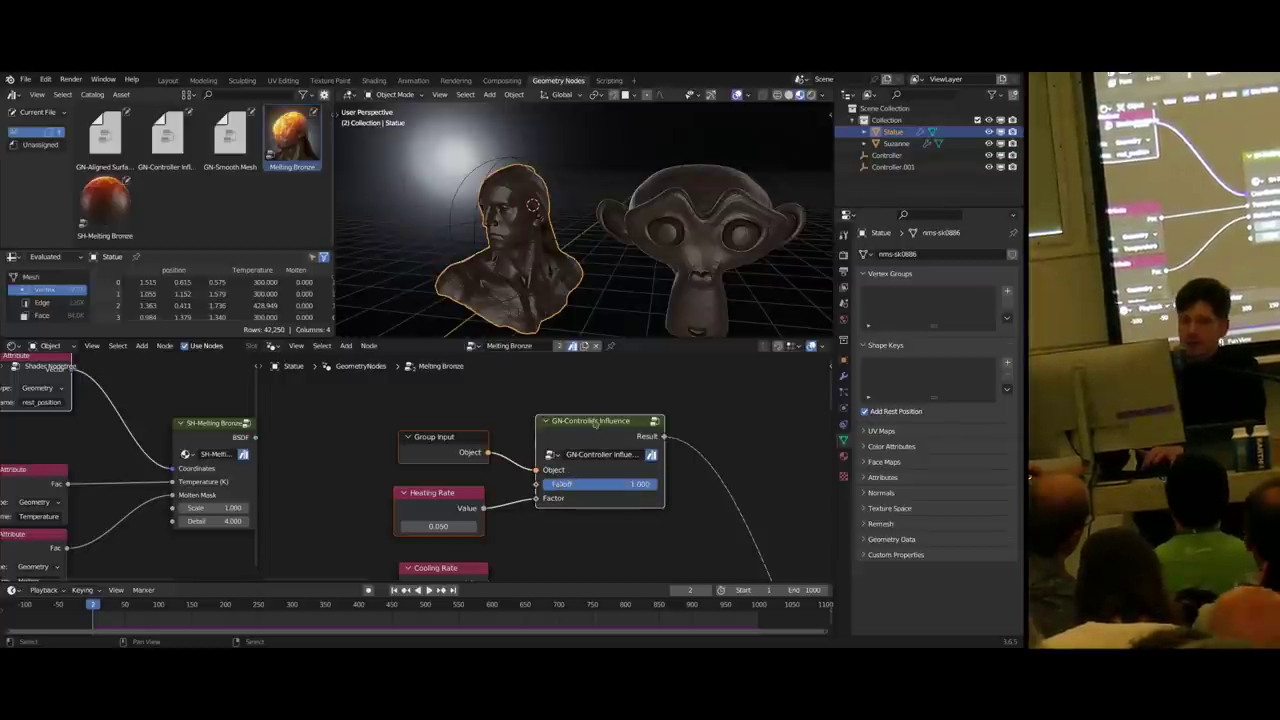
{"action": "left_click_drag", "start_coordinate": [441, 455], "coordinate": [440, 457]}
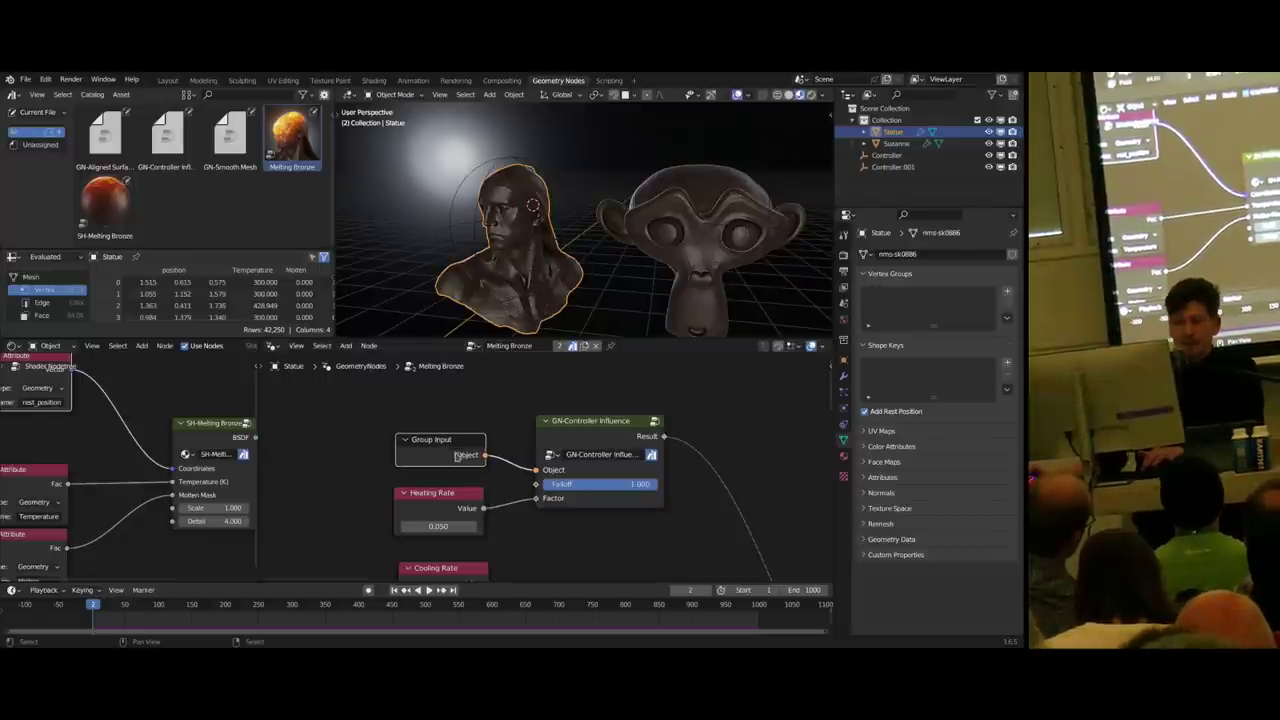
{"action": "middle_click_drag", "start_coordinate": [458, 462], "coordinate": [461, 463]}
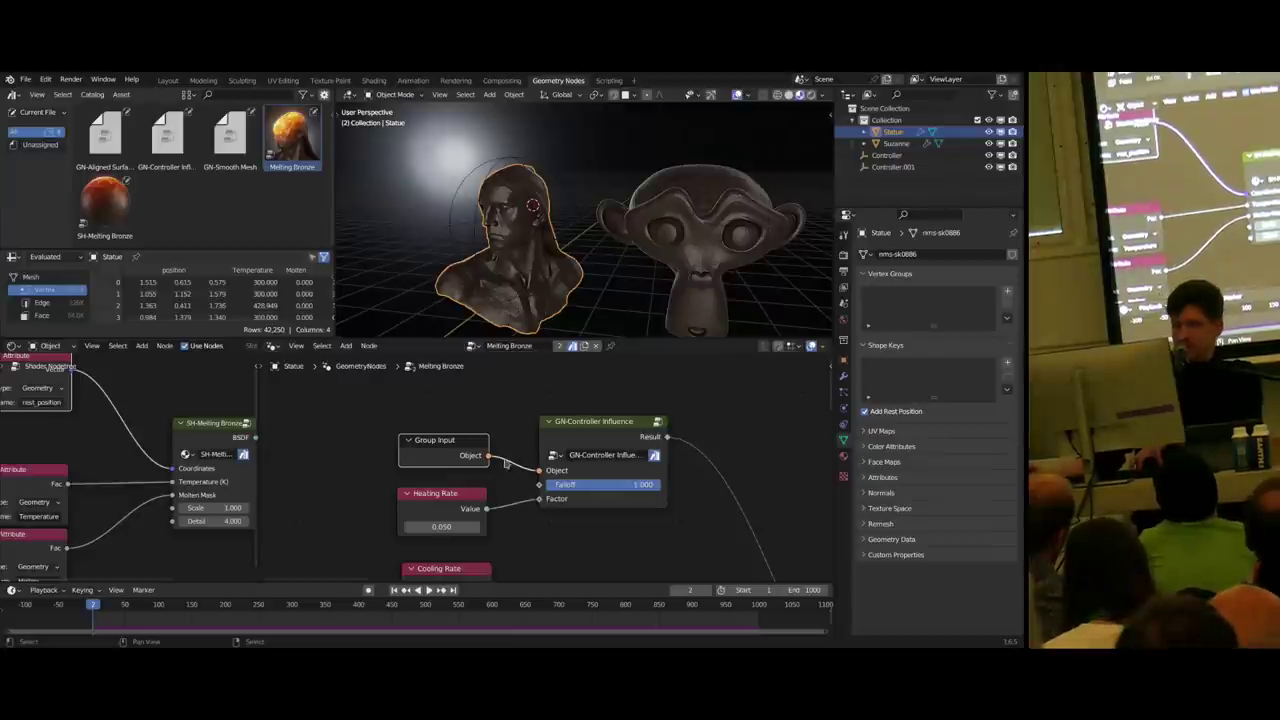
{"action": "middle_click_drag", "start_coordinate": [488, 432], "coordinate": [488, 434]}
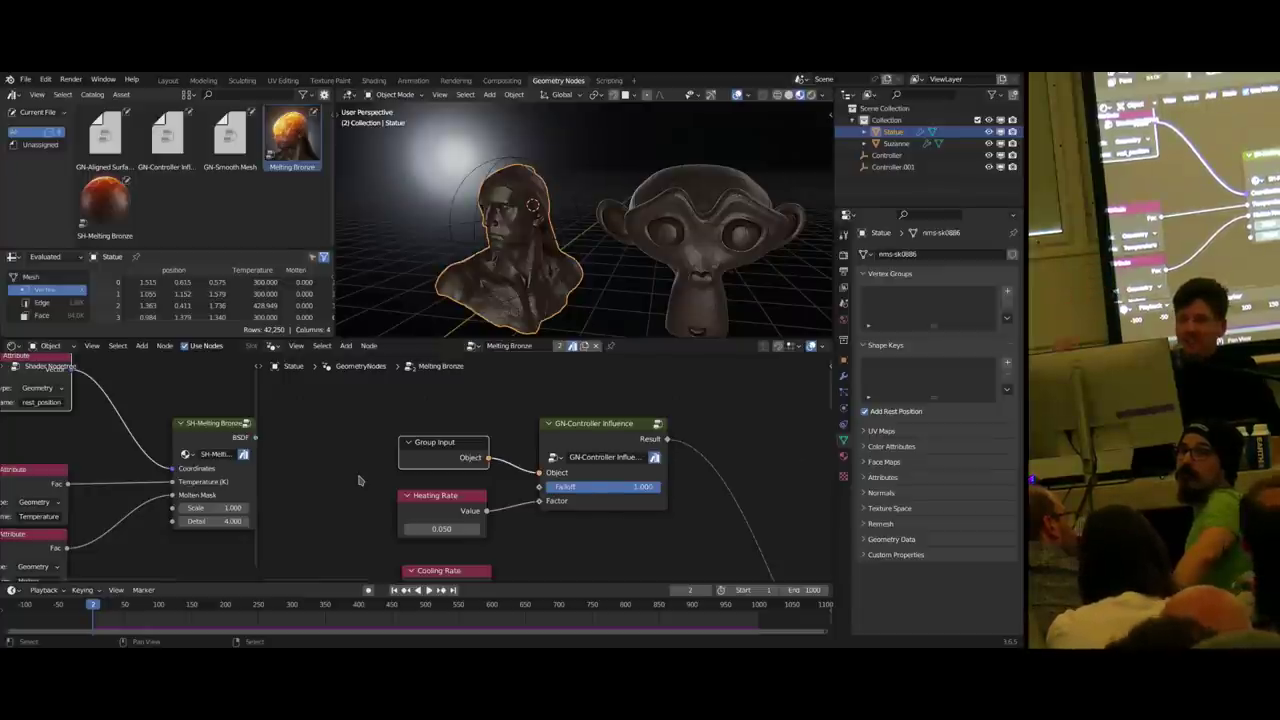
{"action": "scroll", "coordinate": [470, 482], "scroll_direction": "down", "scroll_amount": 3}
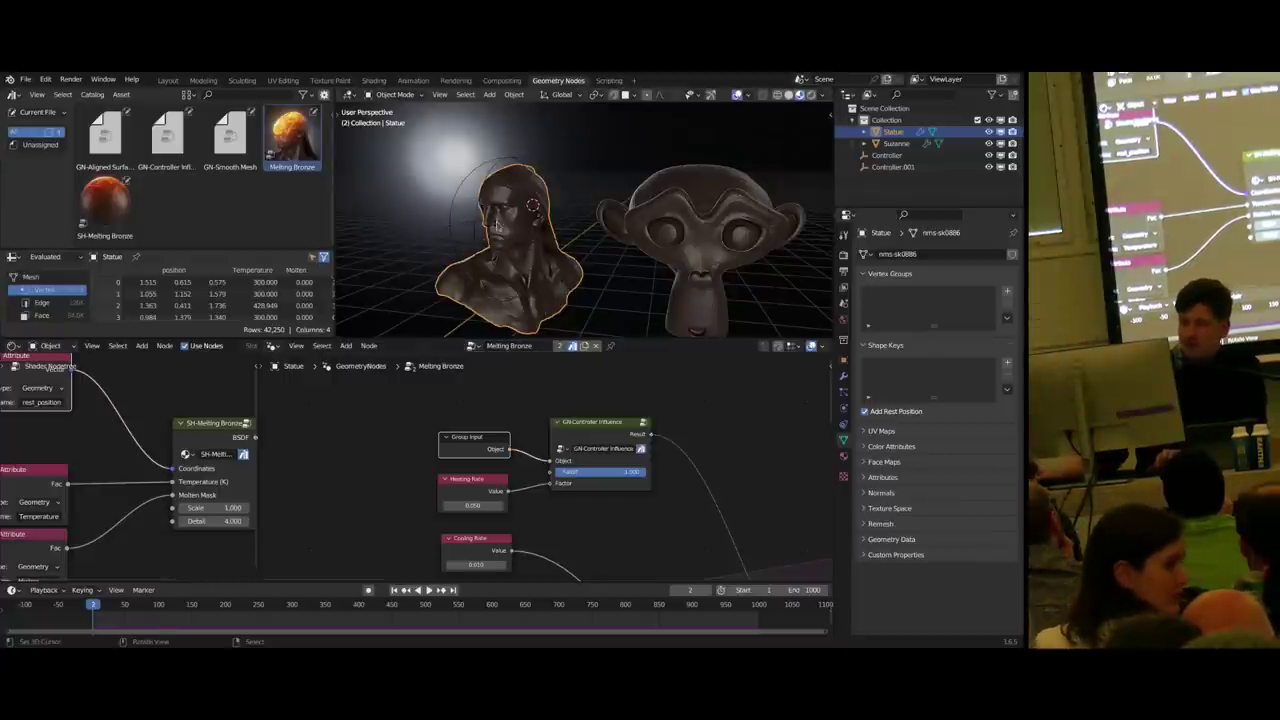
{"action": "middle_click_drag", "start_coordinate": [448, 390], "coordinate": [490, 414]}
{"action": "key", "text": "shift+a"}
{"action": "left_click", "coordinate": [462, 307]}
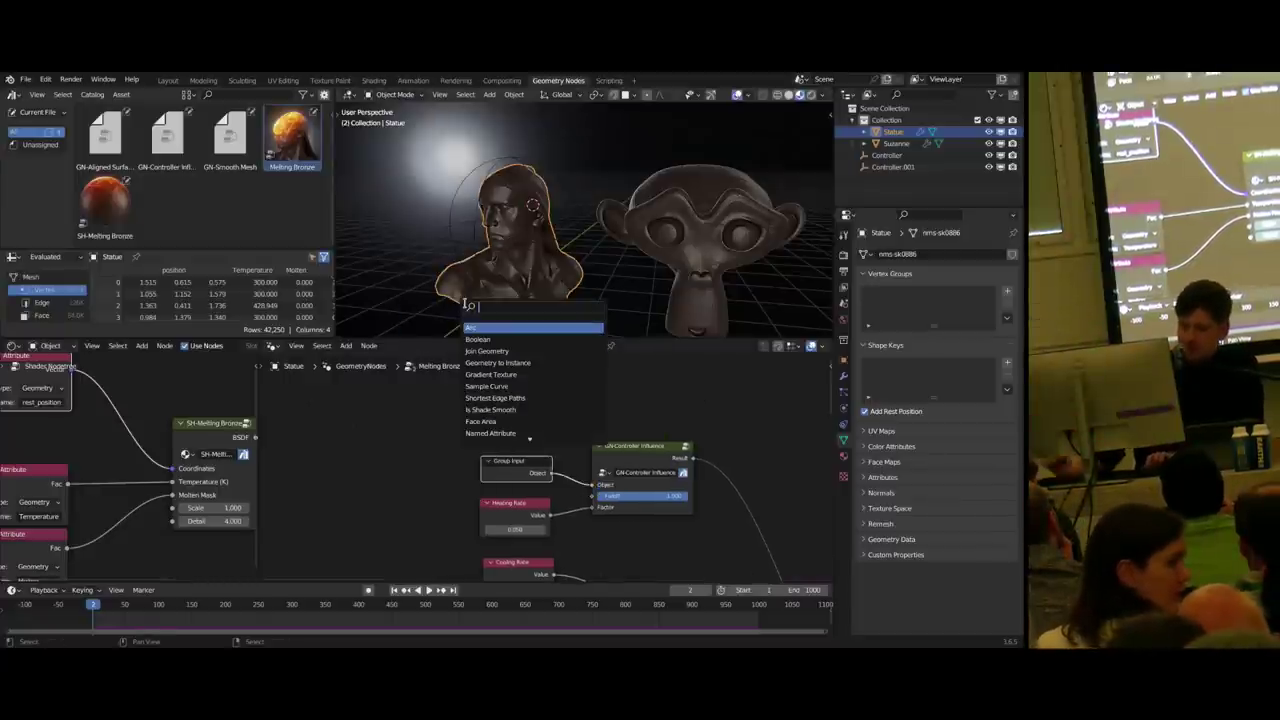
{"action": "type", "text": "info"}
{"action": "key", "text": "Return"}
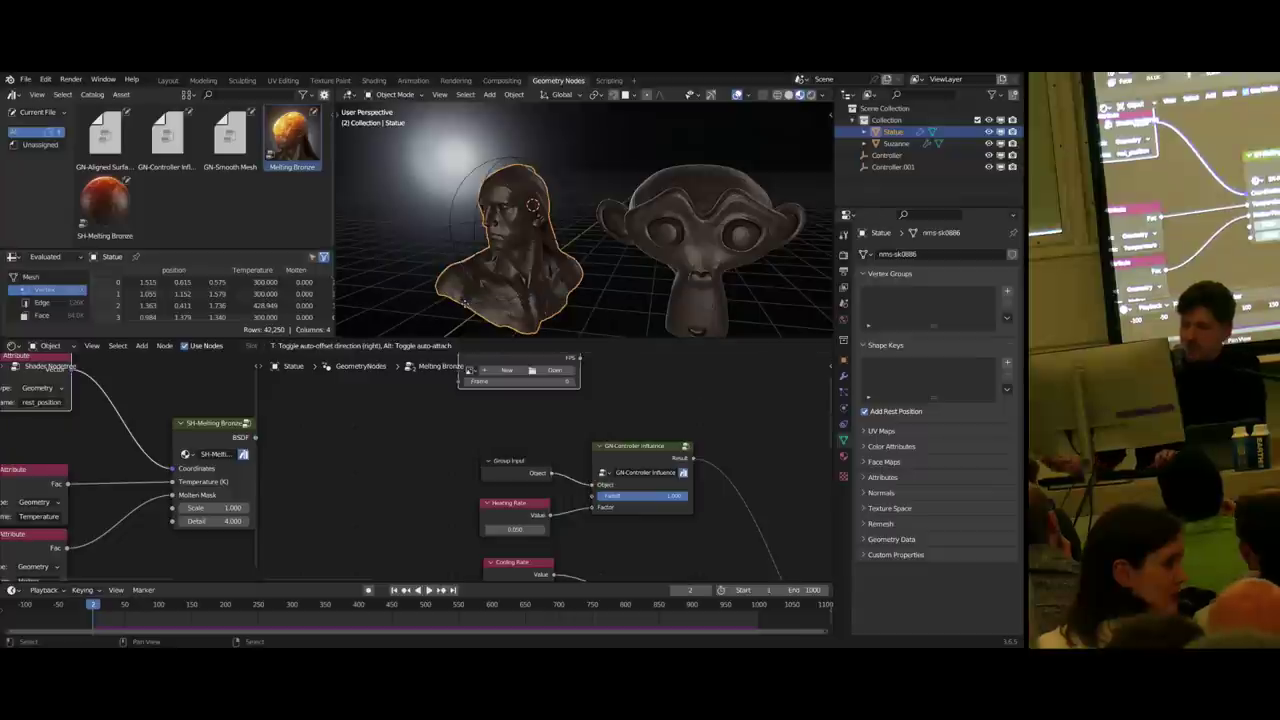
{"action": "left_click", "coordinate": [326, 408]}
{"action": "key", "text": "x"}
- Add an Object Info node beside the Group Input node in the Melting Bronze tree
{"action": "key", "text": "shift+a"}
{"action": "left_click", "coordinate": [397, 386]}
{"action": "type", "text": "in"}
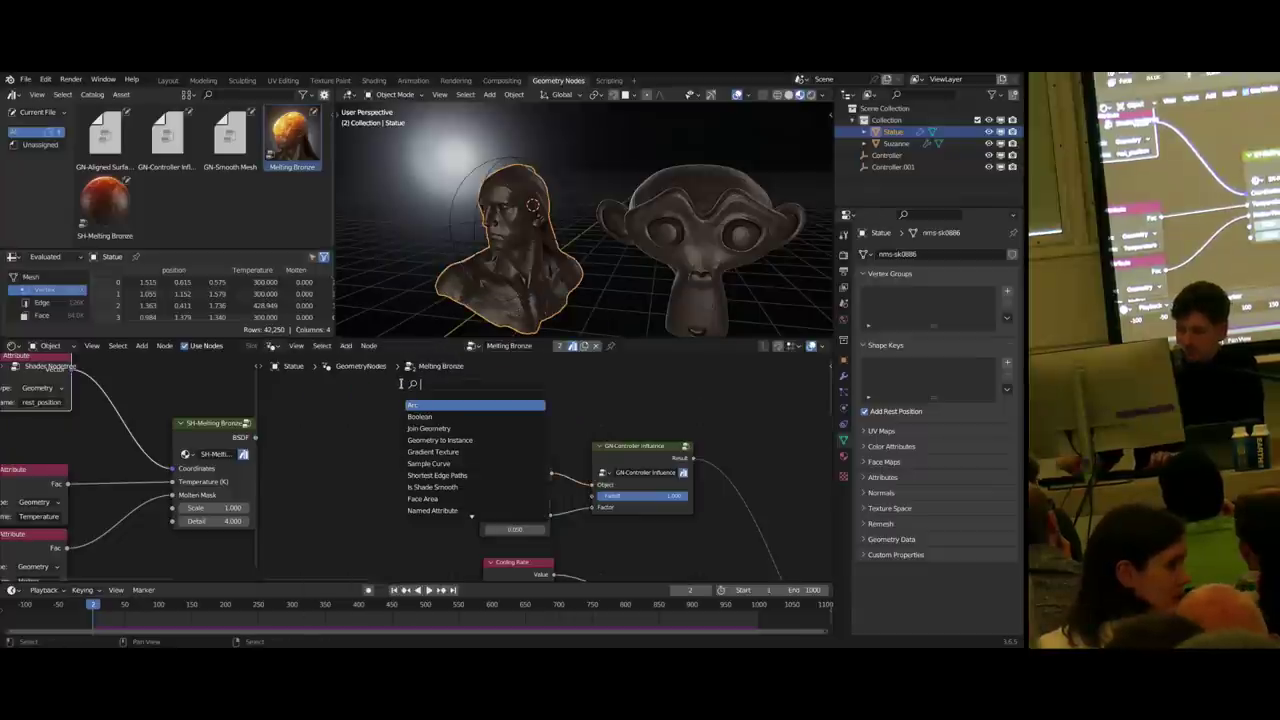
{"action": "type", "text": "fo"}
{"action": "key", "text": "Down"}
{"action": "key", "text": "Down"}
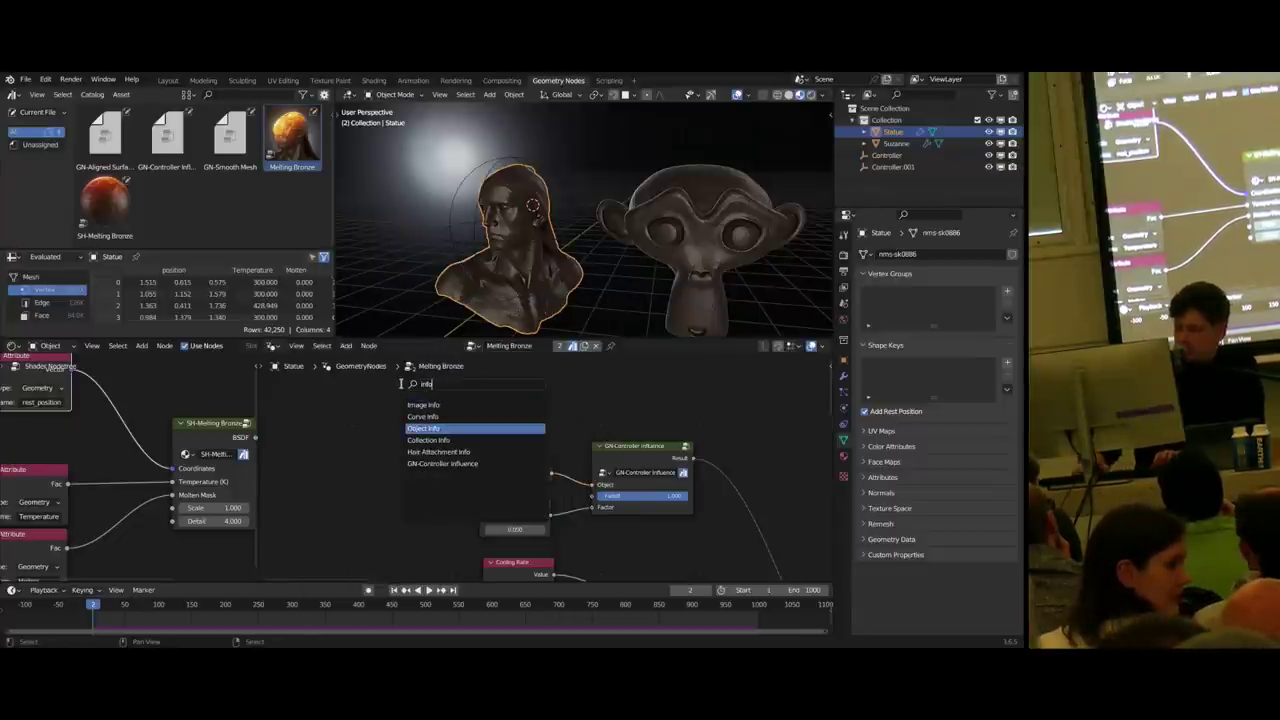
{"action": "key", "text": "Return"}
{"action": "left_click", "coordinate": [383, 392]}
{"action": "scroll", "coordinate": [493, 440], "scroll_direction": "up", "scroll_amount": 2}
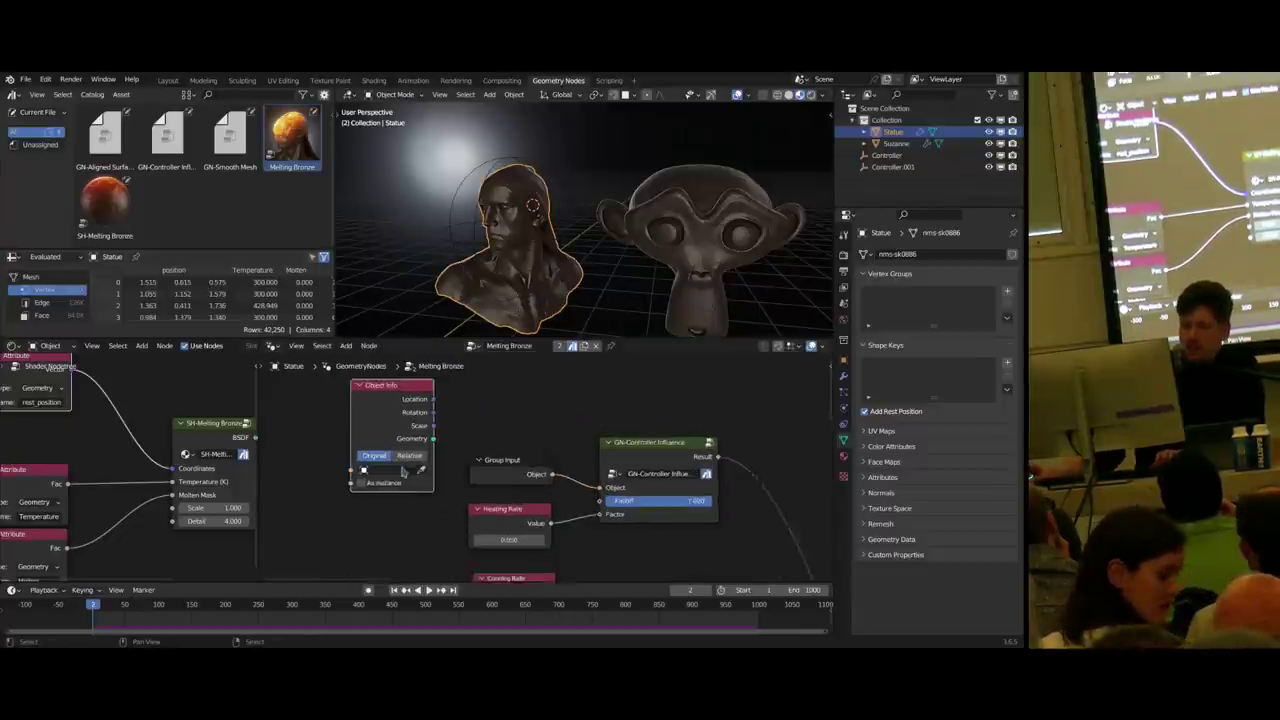
- Add a Plain Axes empty to the scene
{"action": "key", "text": "shift+a"}
{"action": "mouse_move", "coordinate": [600, 319]}
{"action": "left_click", "coordinate": [672, 320]}
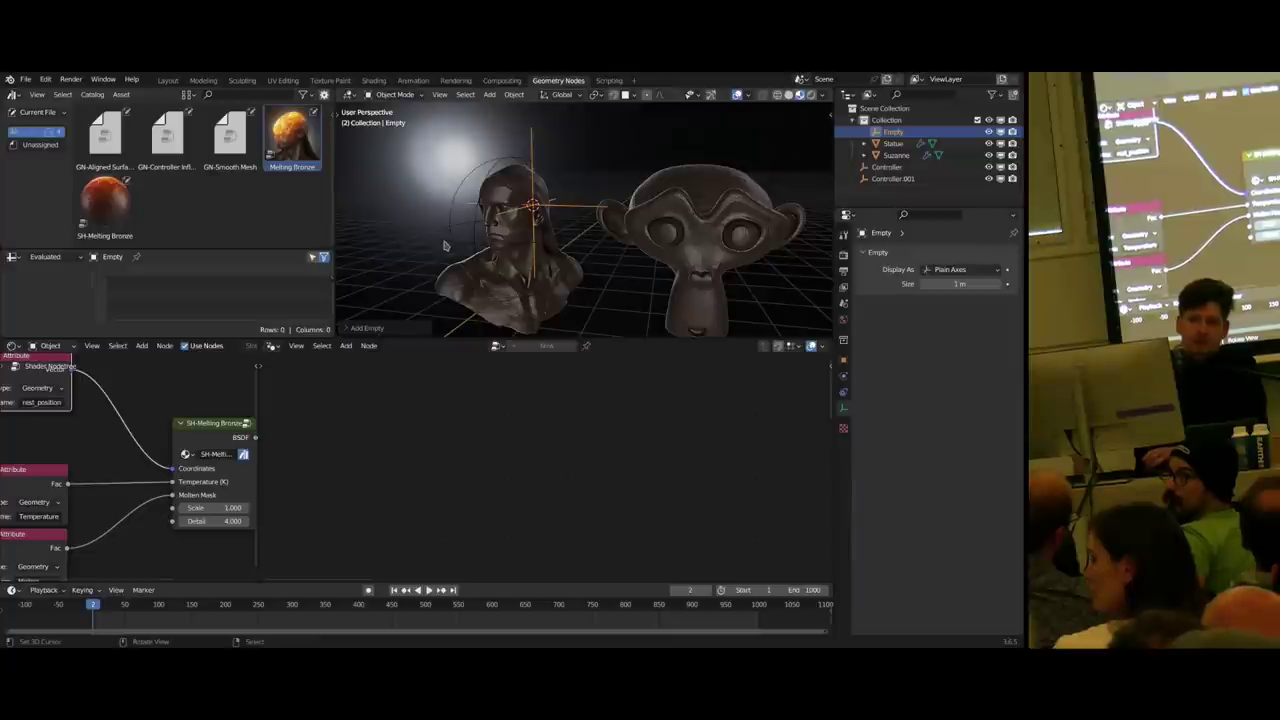
- Reselect the bust and remove the Object Info node from its Melting Bronze tree
{"action": "left_click", "coordinate": [524, 230]}
{"action": "scroll", "coordinate": [540, 420], "scroll_direction": "down", "scroll_amount": 3}
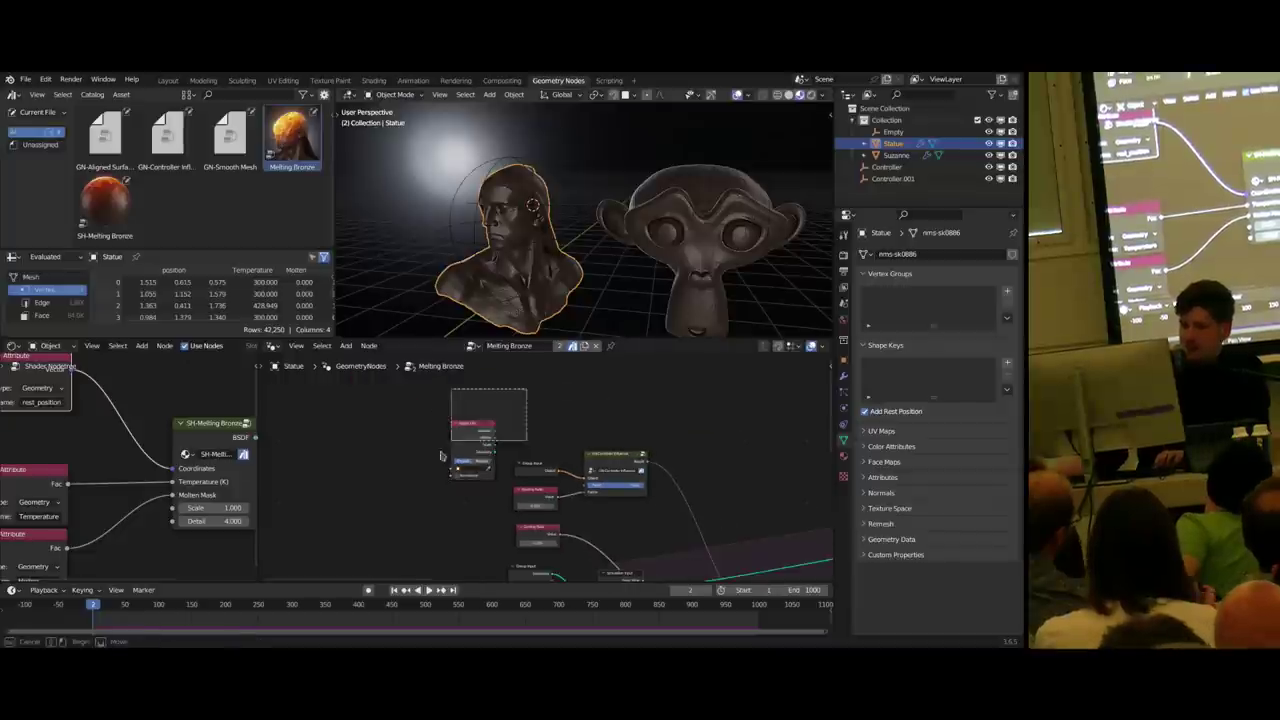
{"action": "scroll", "coordinate": [500, 440], "scroll_direction": "up", "scroll_amount": 5}
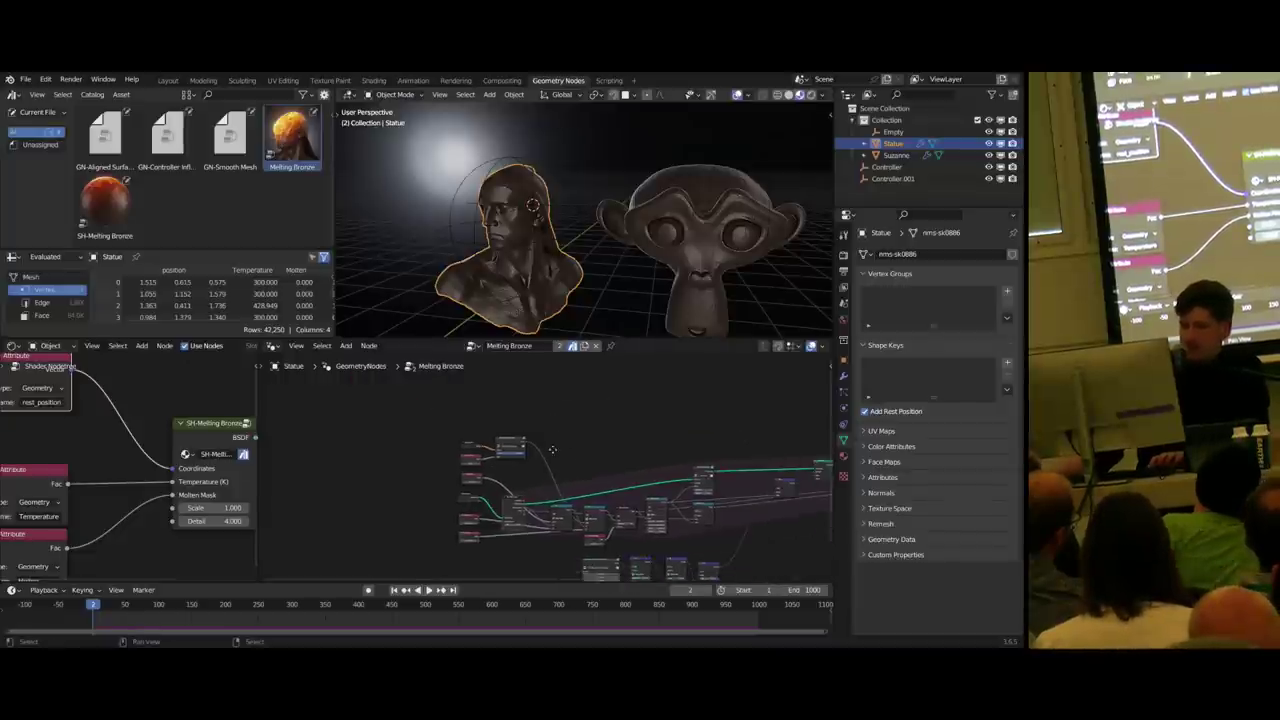
- Make room before the Simulation Output and link a geometry Switch node's True input to the Set Position output
{"action": "scroll", "coordinate": [533, 460], "scroll_direction": "up", "scroll_amount": 4}
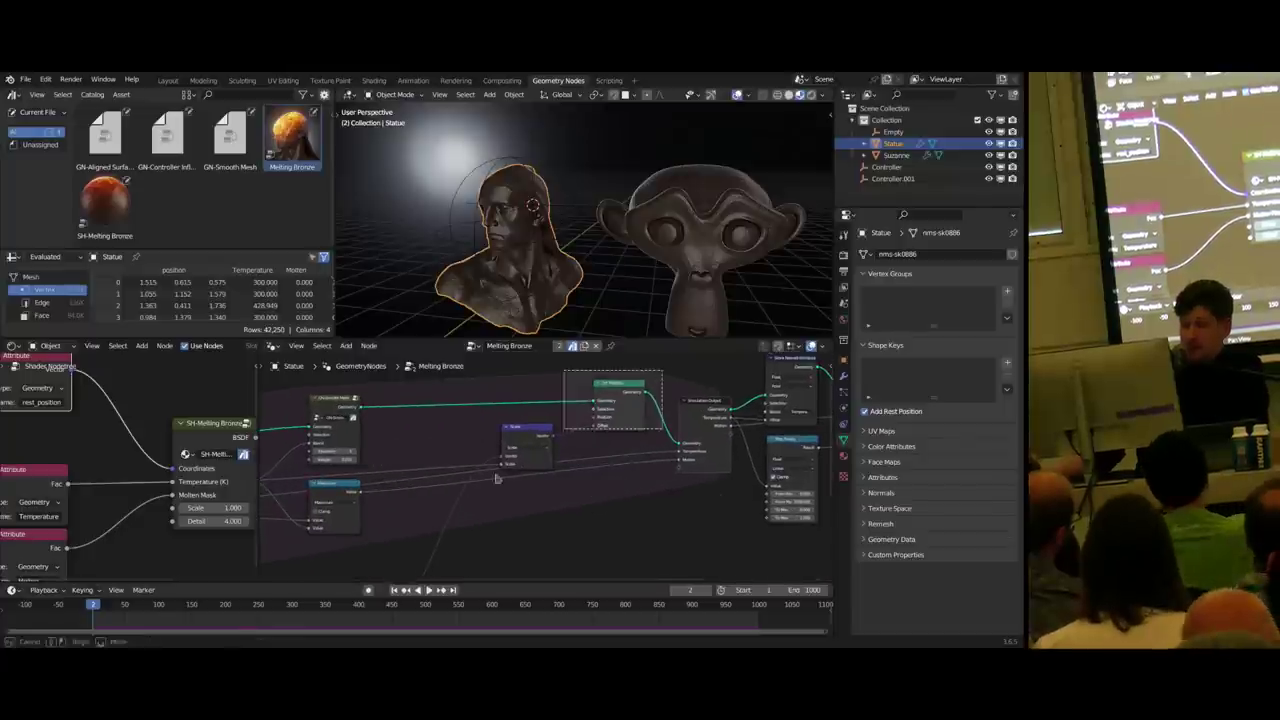
{"action": "left_click_drag", "start_coordinate": [571, 391], "coordinate": [620, 408]}
{"action": "type", "text": "switch"}
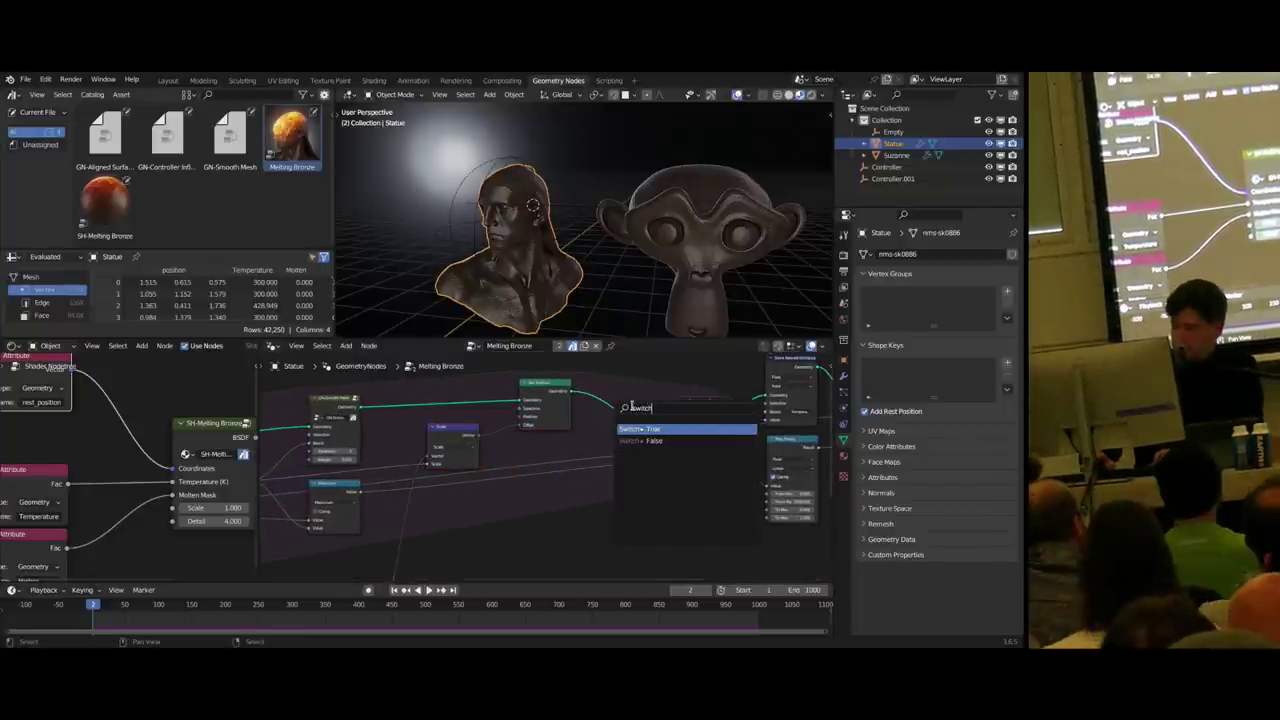
{"action": "key", "text": "Return"}
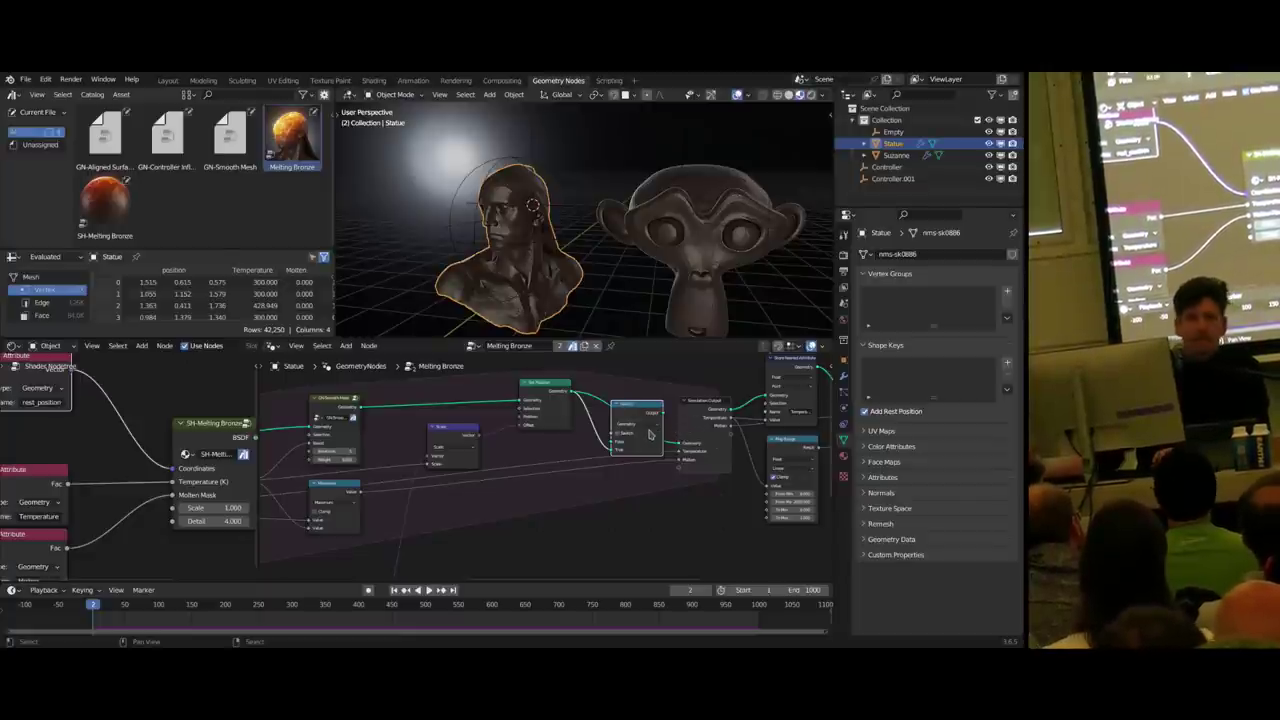
- Select the nodes inside the simulation zone together with the node chain below it to point them out
{"action": "mouse_move", "coordinate": [650, 433]}
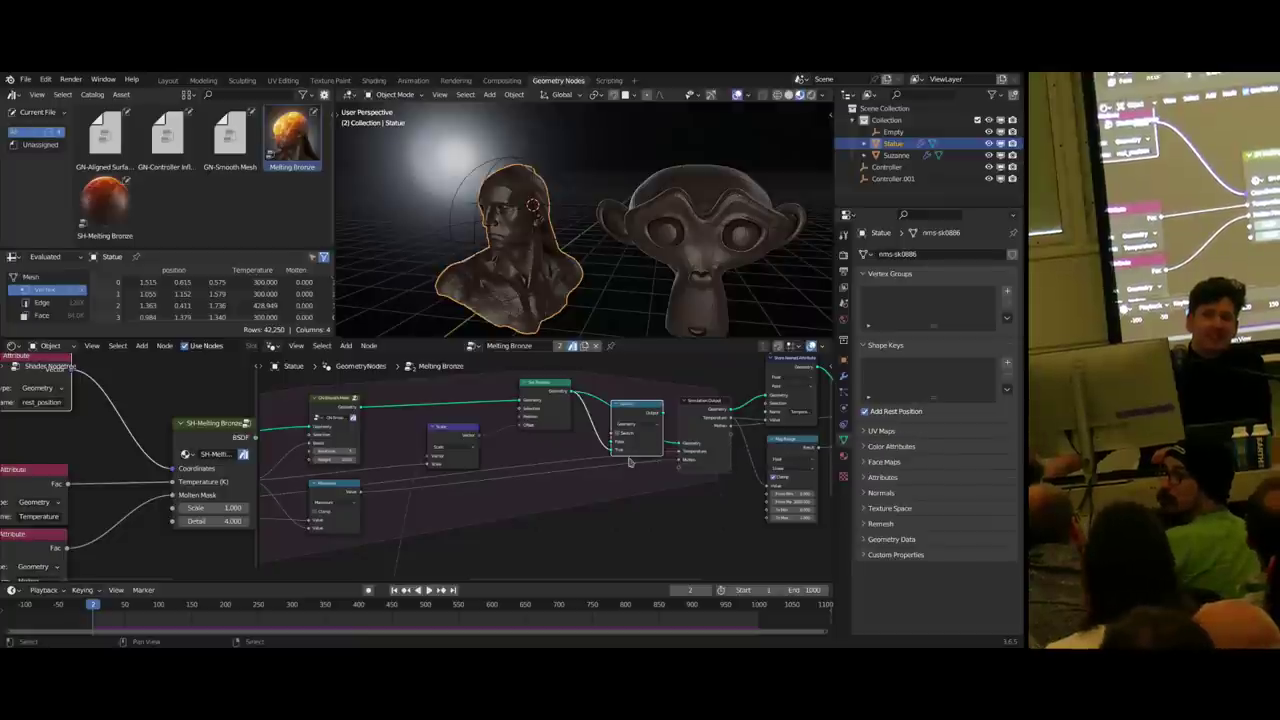
{"action": "scroll", "coordinate": [527, 454], "scroll_direction": "down", "scroll_amount": 11}
{"action": "middle_click_drag", "start_coordinate": [492, 464], "coordinate": [597, 452]}
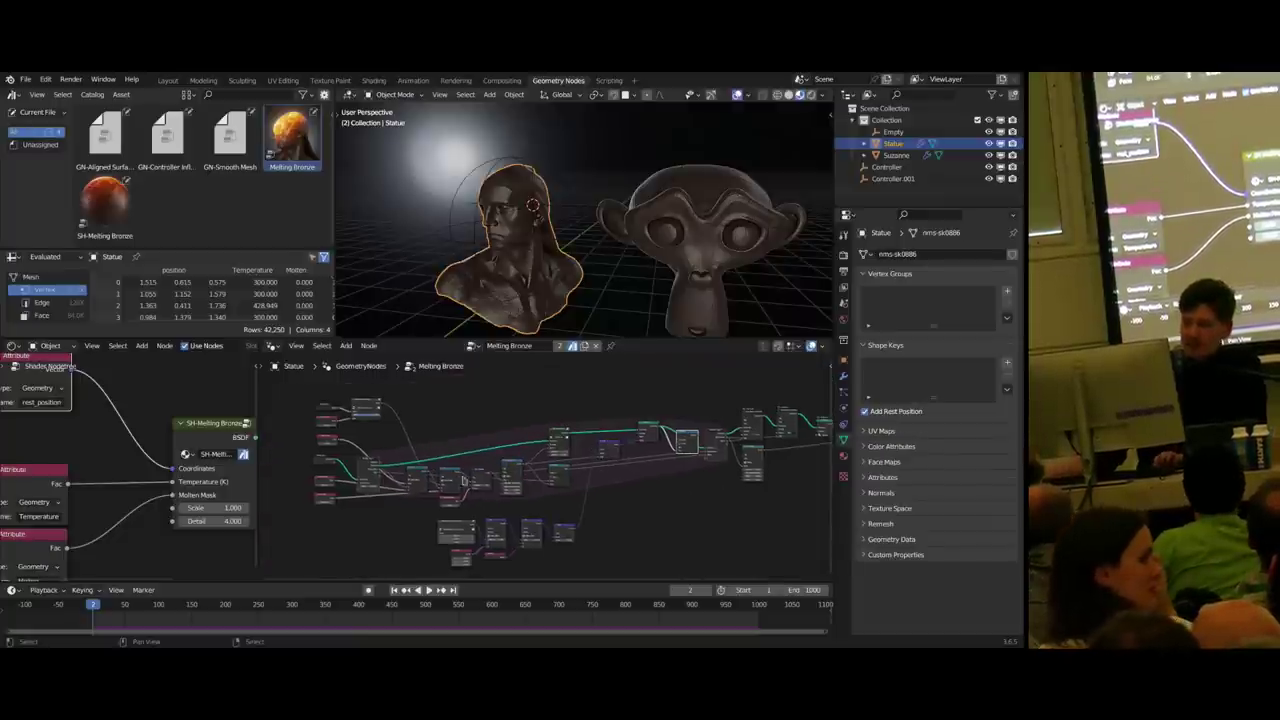
{"action": "left_click_drag", "start_coordinate": [399, 393], "coordinate": [672, 558]}
{"action": "middle_click_drag", "start_coordinate": [587, 491], "coordinate": [576, 493]}
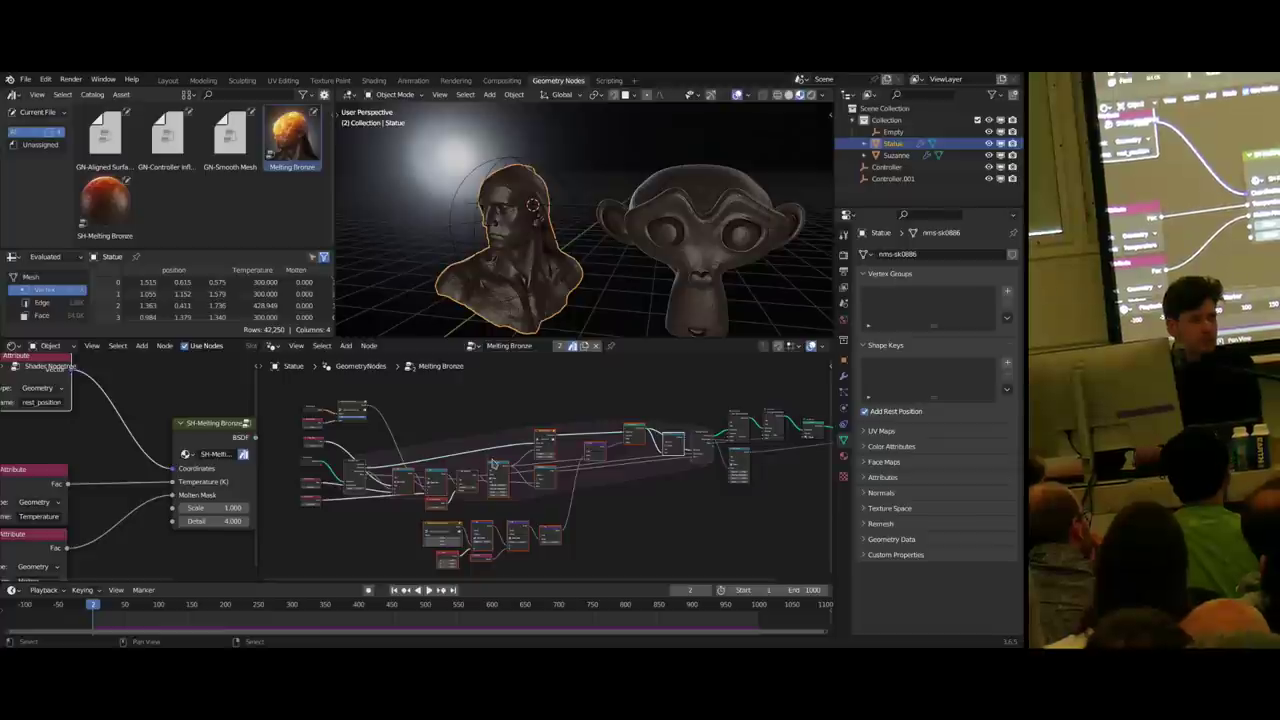
- Dissolve the Switch node before the Simulation Output so the Set Position geometry link stays connected
{"action": "scroll", "coordinate": [493, 462], "scroll_direction": "up", "scroll_amount": 1}
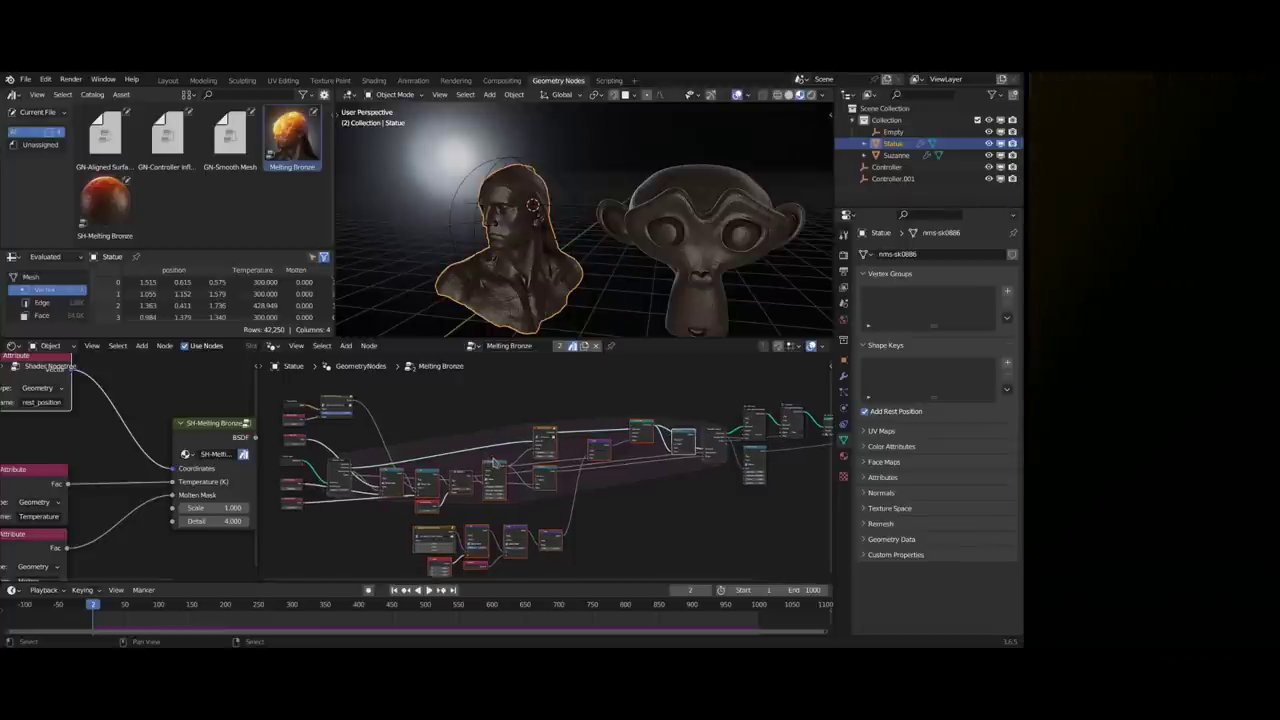
{"action": "left_click", "coordinate": [694, 411]}
{"action": "left_click", "coordinate": [683, 442]}
{"action": "key", "text": "ctrl+x"}
{"action": "middle_click_drag", "start_coordinate": [664, 464], "coordinate": [668, 460]}
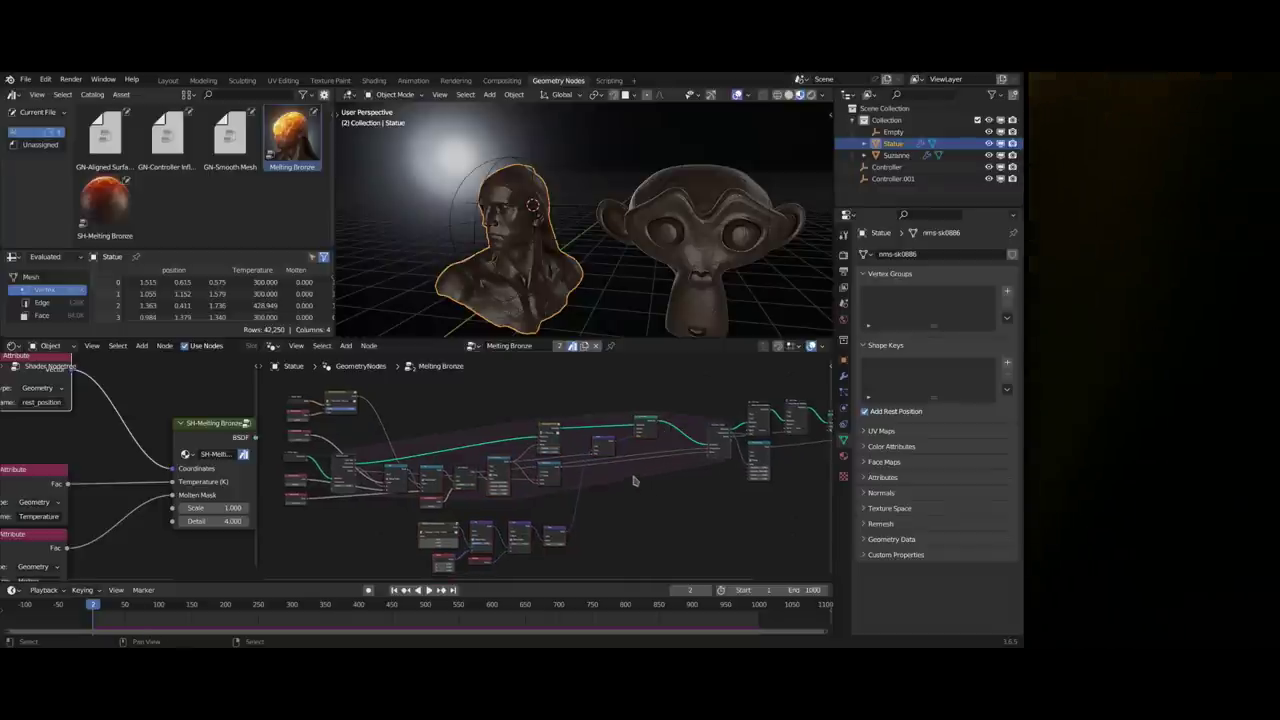
- Examine the Simulation Input node, pointing out its Delta Time output and its place among the neighbouring nodes
{"action": "middle_click_drag", "start_coordinate": [388, 427], "coordinate": [523, 446]}
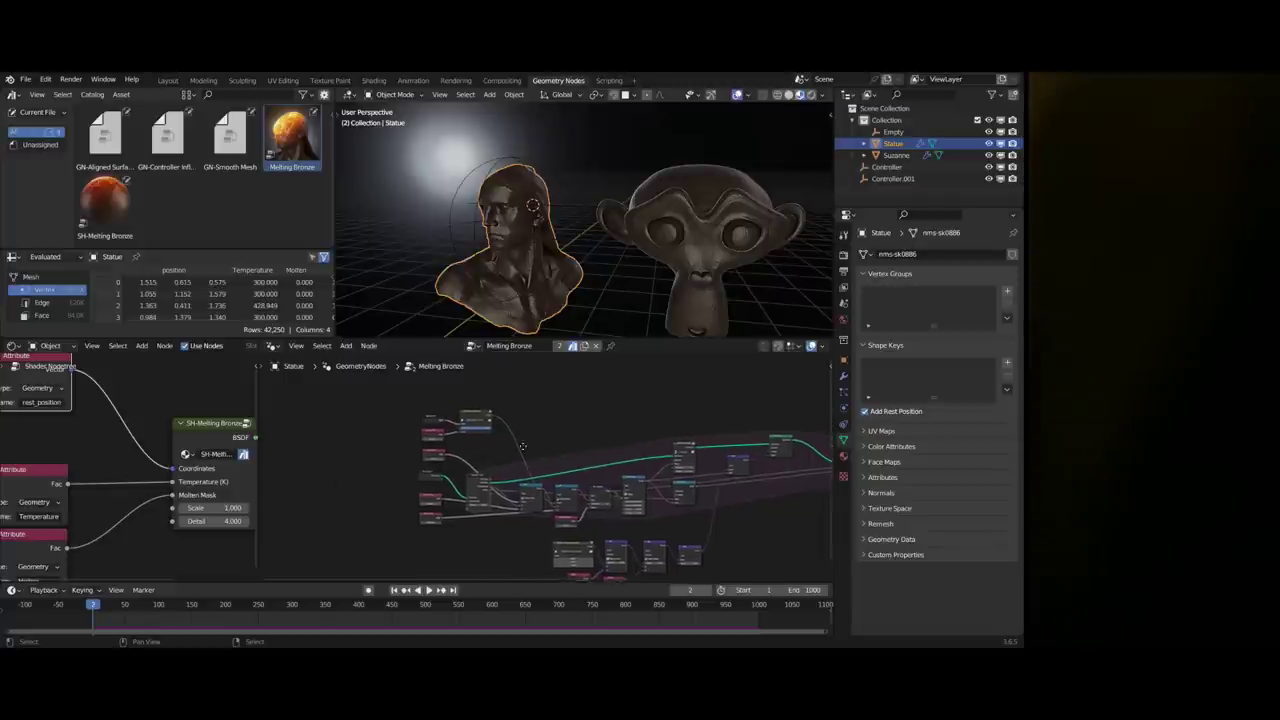
{"action": "scroll", "coordinate": [515, 460], "scroll_direction": "up", "scroll_amount": 3}
{"action": "left_click_drag", "start_coordinate": [458, 490], "coordinate": [453, 500]}
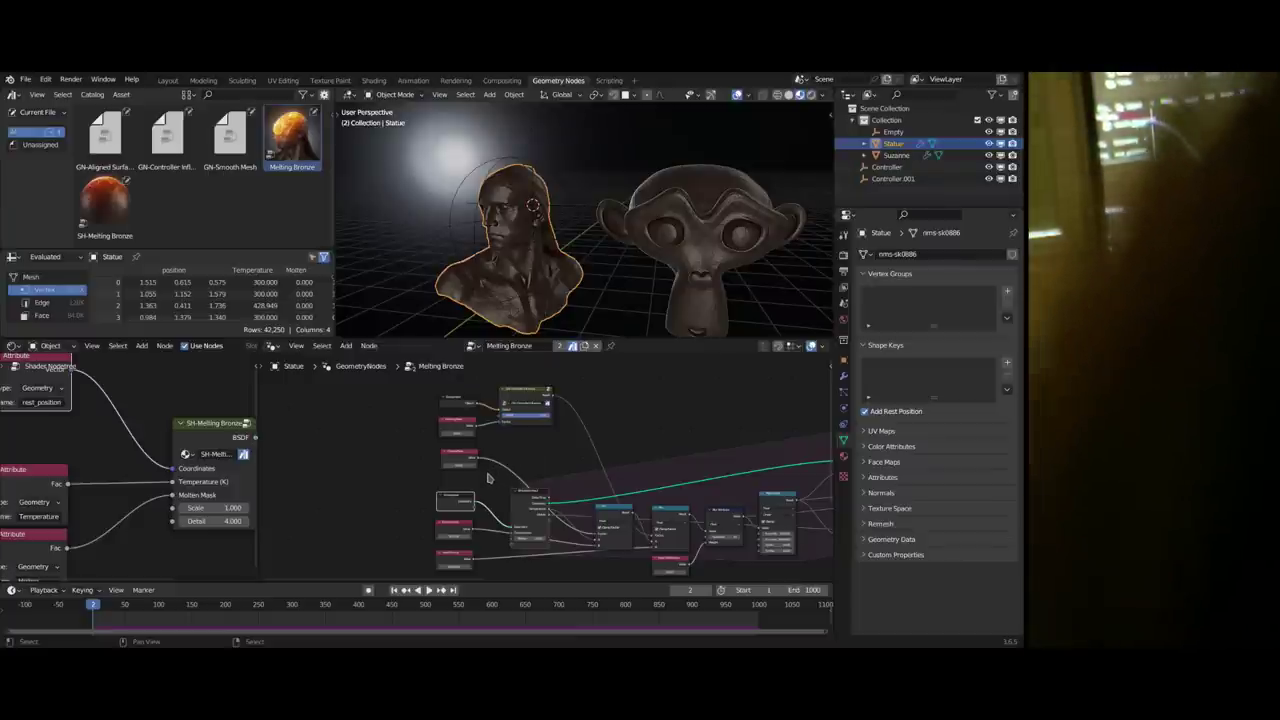
{"action": "scroll", "coordinate": [552, 490], "scroll_direction": "up", "scroll_amount": 3}
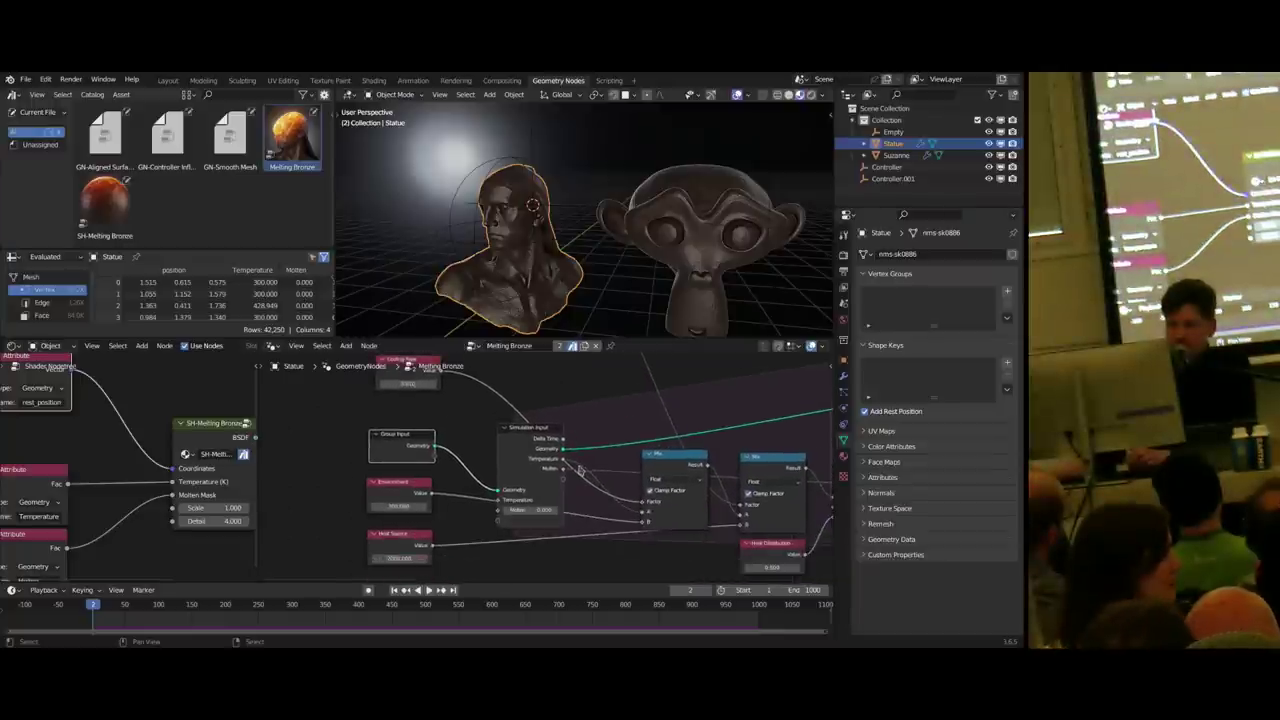
{"action": "scroll", "coordinate": [578, 466], "scroll_direction": "up", "scroll_amount": 6}
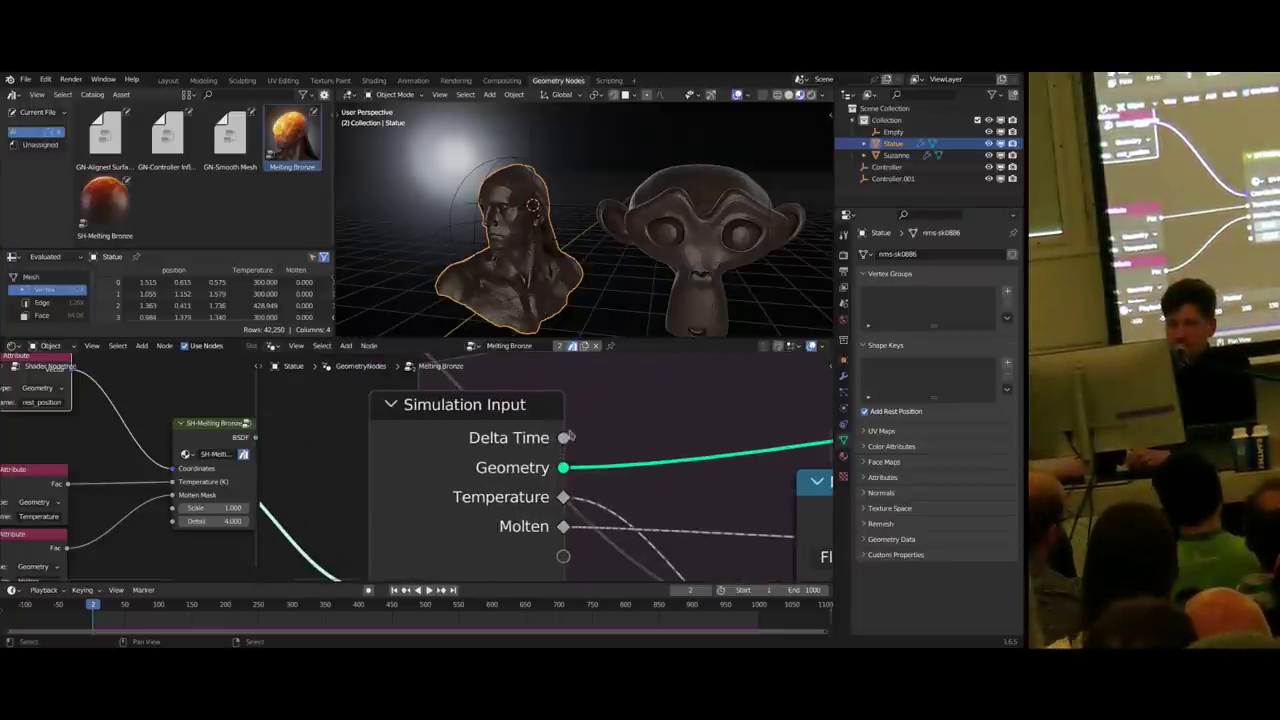
{"action": "mouse_move", "coordinate": [566, 437]}
{"action": "left_mouse_down"}
{"action": "mouse_move", "coordinate": [591, 434]}
{"action": "mouse_move", "coordinate": [576, 436]}
{"action": "left_mouse_up"}
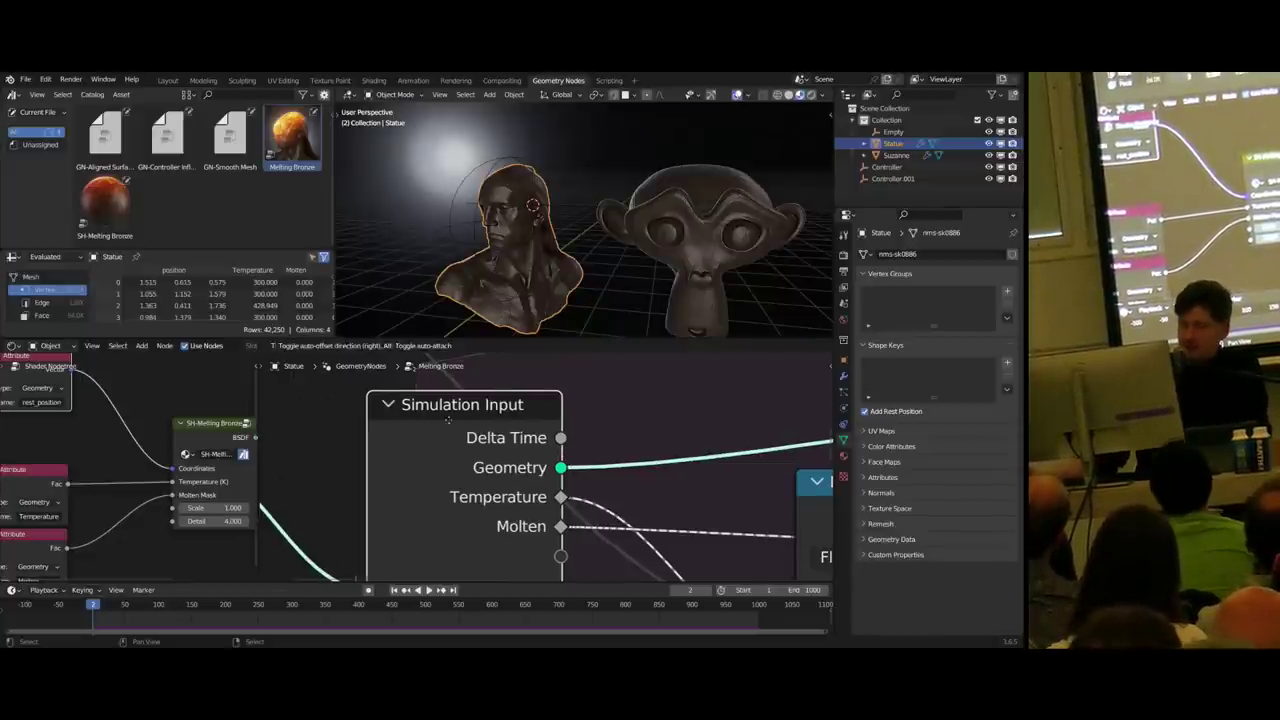
{"action": "left_click_drag", "start_coordinate": [563, 438], "coordinate": [628, 428]}
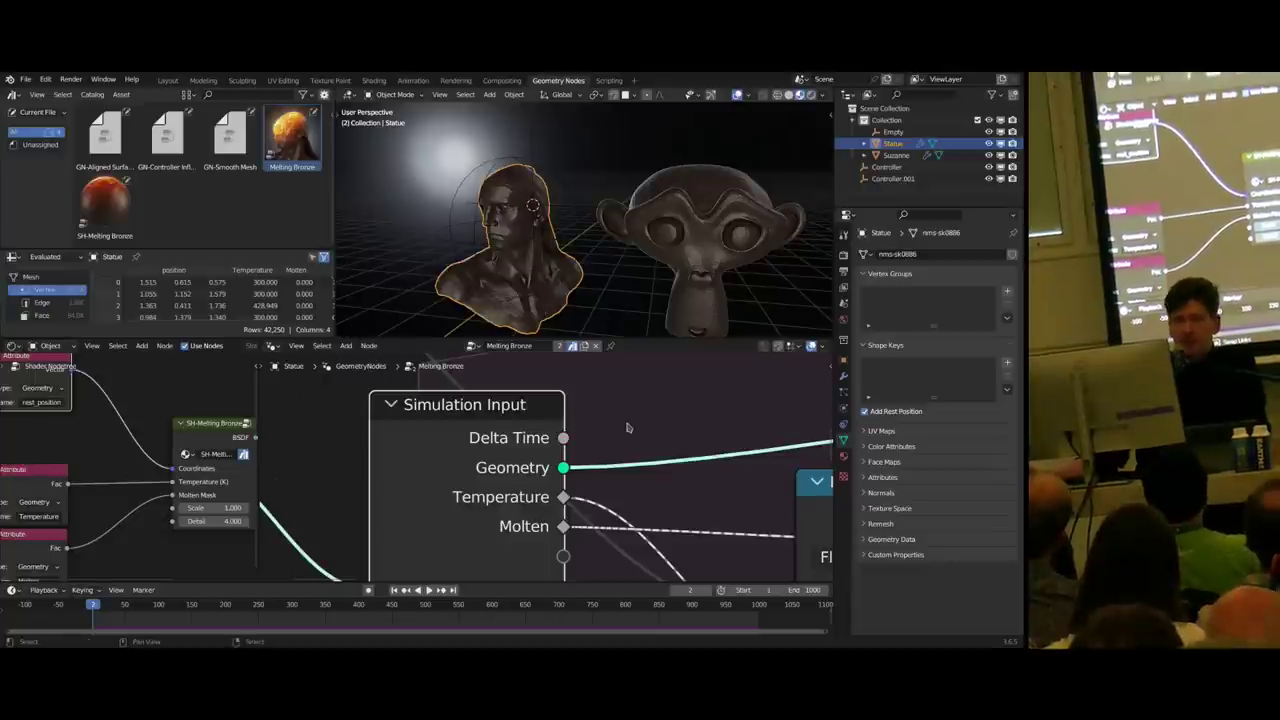
{"action": "scroll", "coordinate": [622, 426], "scroll_direction": "down", "scroll_amount": 5}
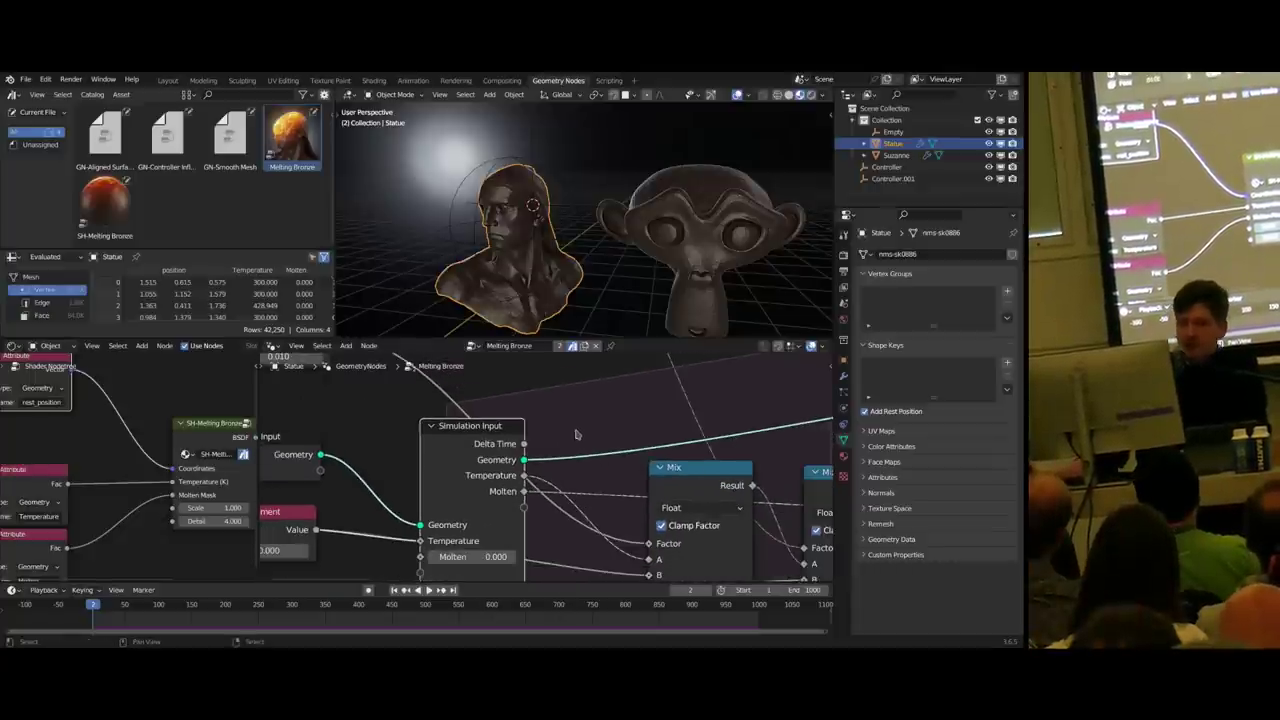
{"action": "scroll", "coordinate": [533, 410], "scroll_direction": "down", "scroll_amount": 3}
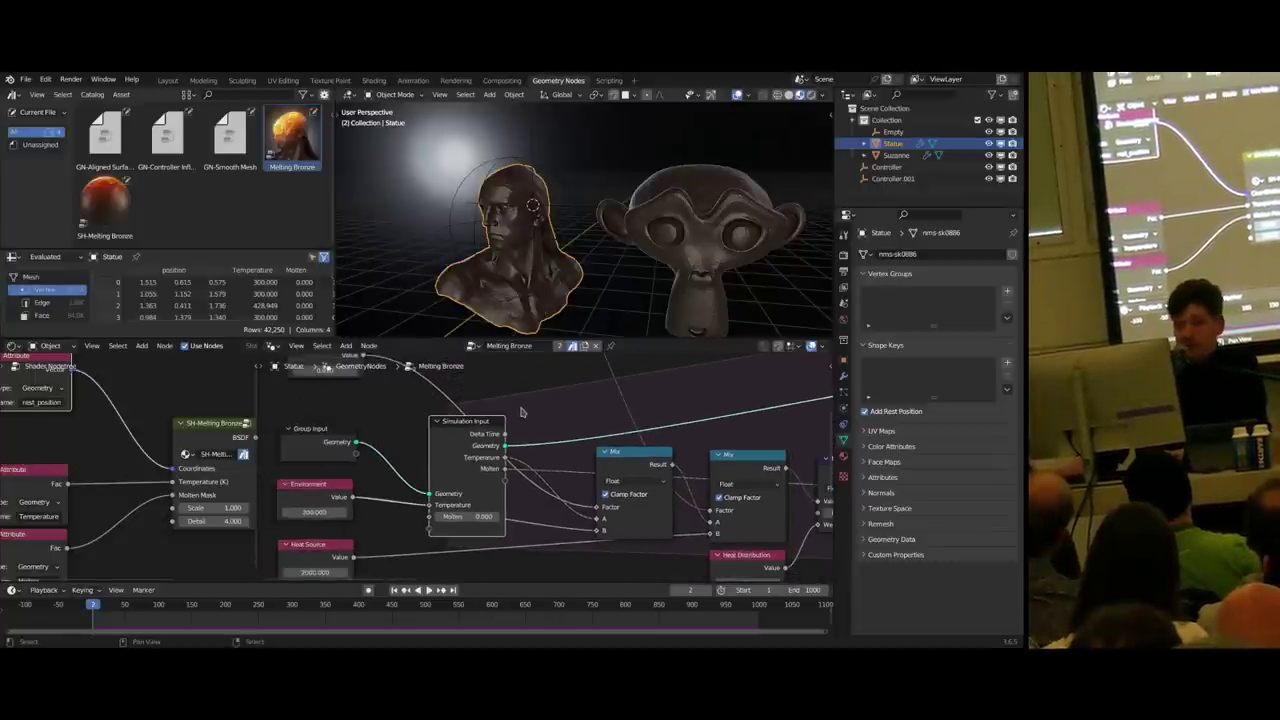
{"action": "scroll", "coordinate": [508, 427], "scroll_direction": "down", "scroll_amount": 1}
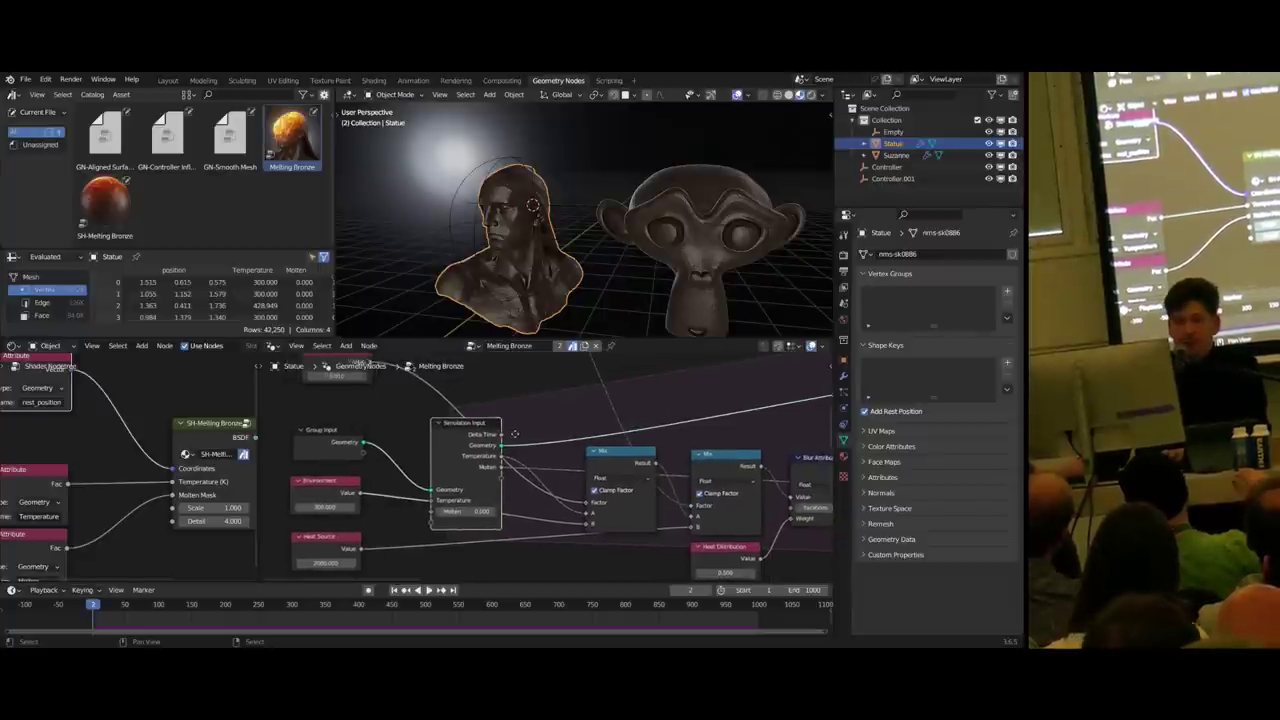
{"action": "scroll", "coordinate": [510, 436], "scroll_direction": "down", "scroll_amount": 2}
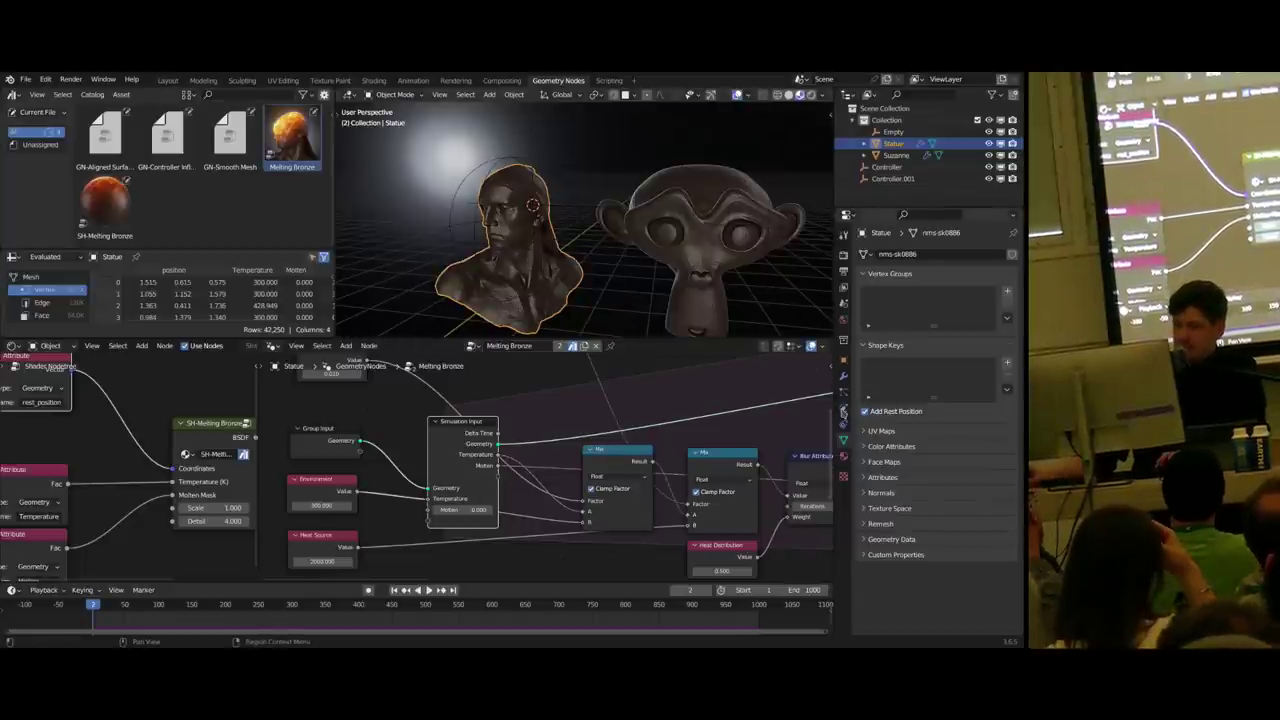
- Show the statue's physics properties with the Simulation Nodes bake and cache options, and review the whole Melting Bronze tree
{"action": "left_click", "coordinate": [844, 410]}
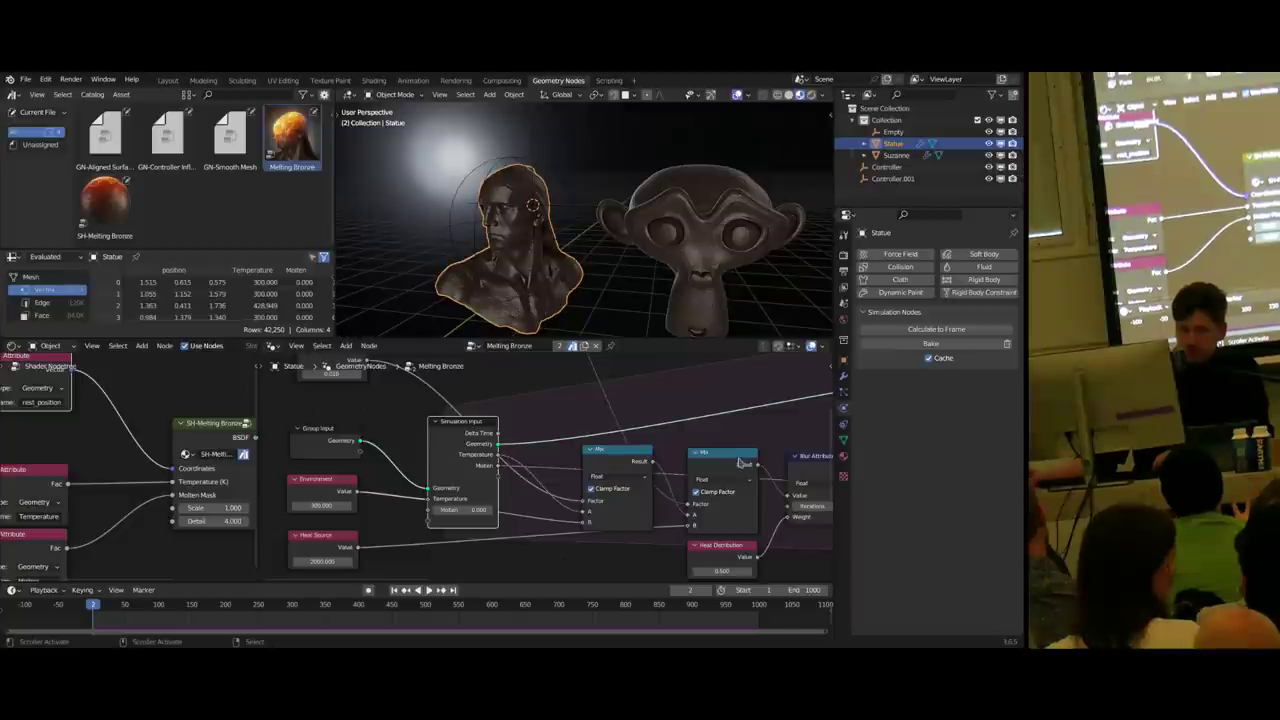
{"action": "scroll", "coordinate": [656, 404], "scroll_direction": "down", "scroll_amount": 3}
{"action": "scroll", "coordinate": [656, 404], "scroll_direction": "down", "scroll_amount": 2}
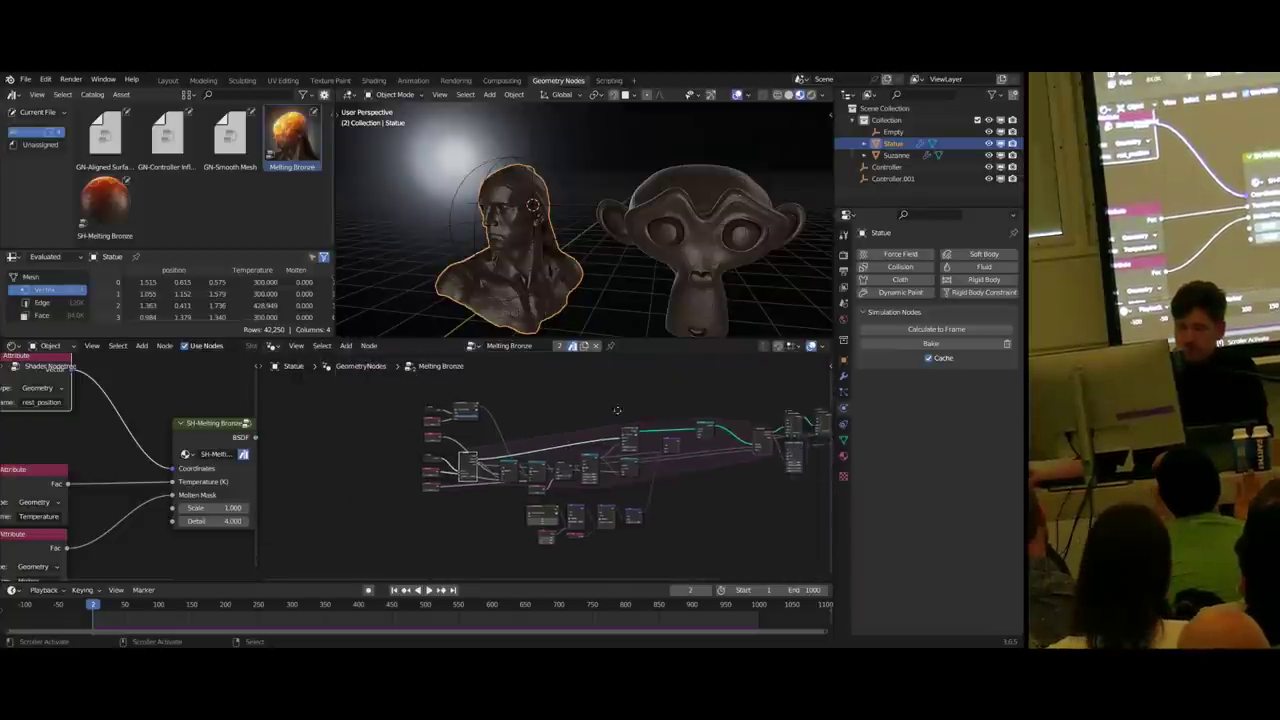
{"action": "scroll", "coordinate": [635, 417], "scroll_direction": "down", "scroll_amount": 1}
{"action": "scroll", "coordinate": [665, 415], "scroll_direction": "up", "scroll_amount": 3}
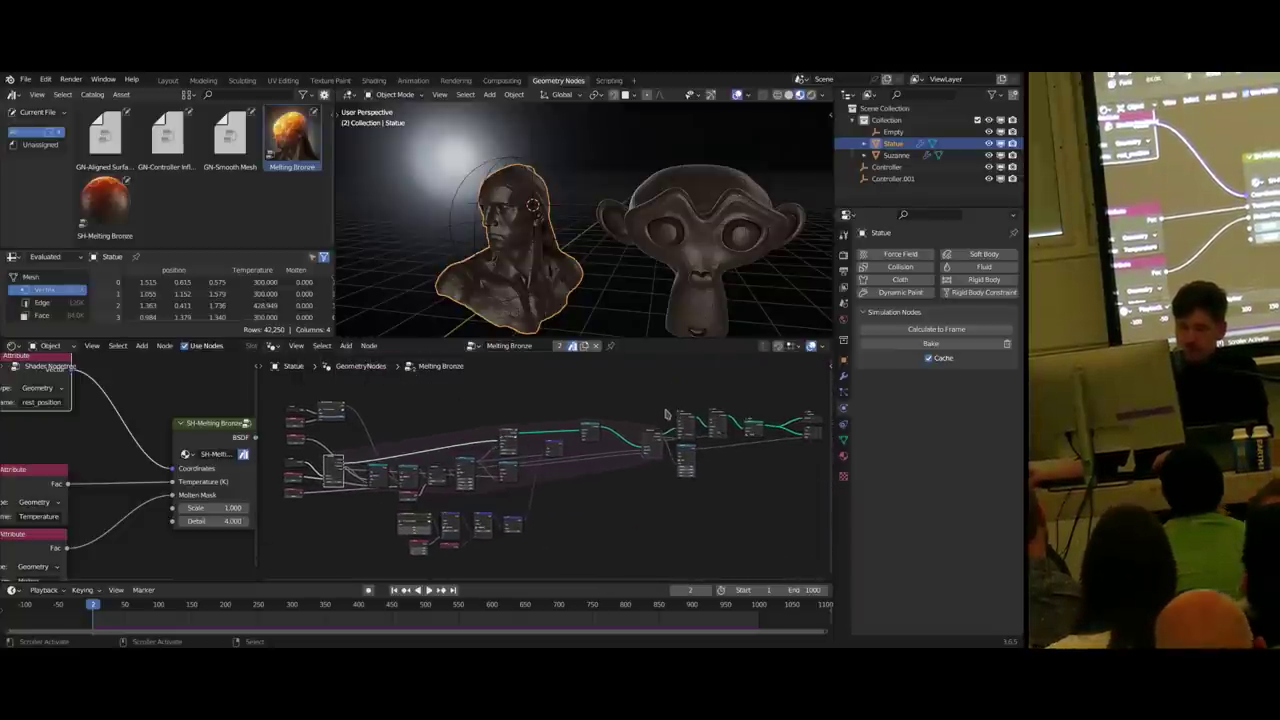